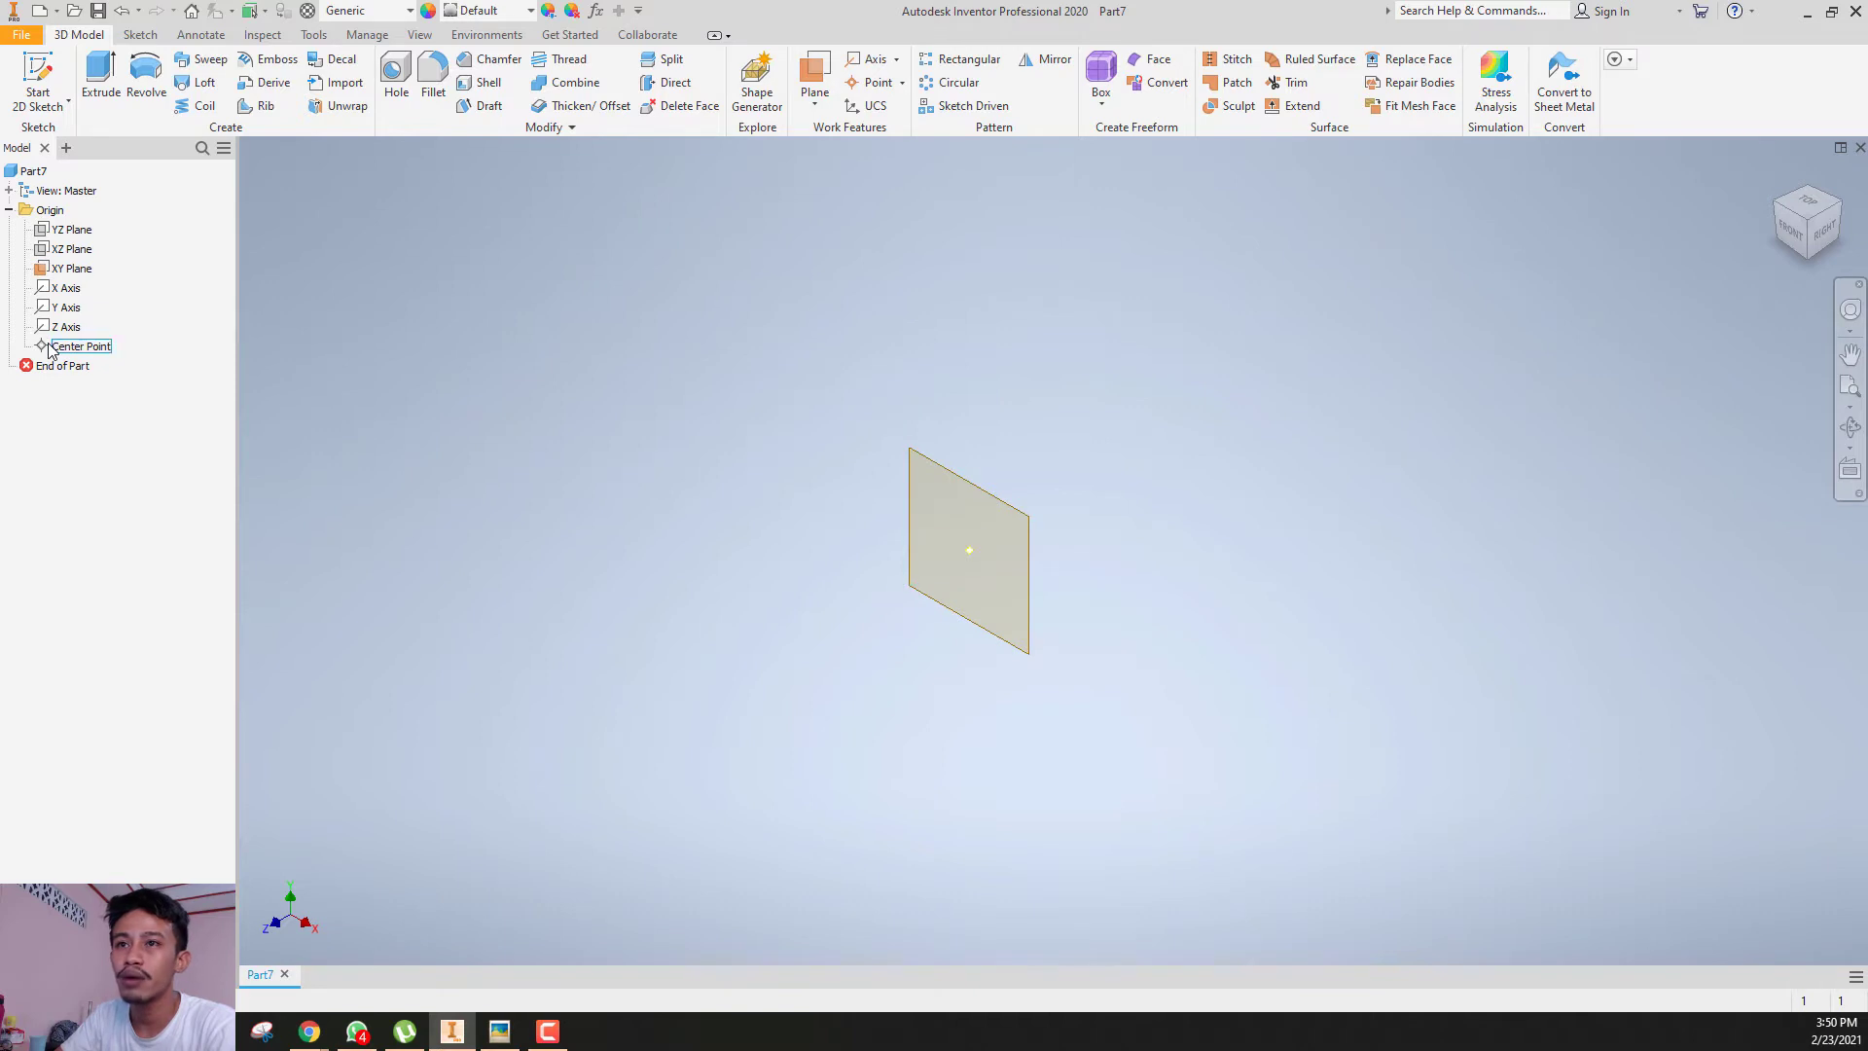
# - Make the origin's center point visible and start a 2D sketch on the XY plane
pyautogui.rightClick(50, 351)
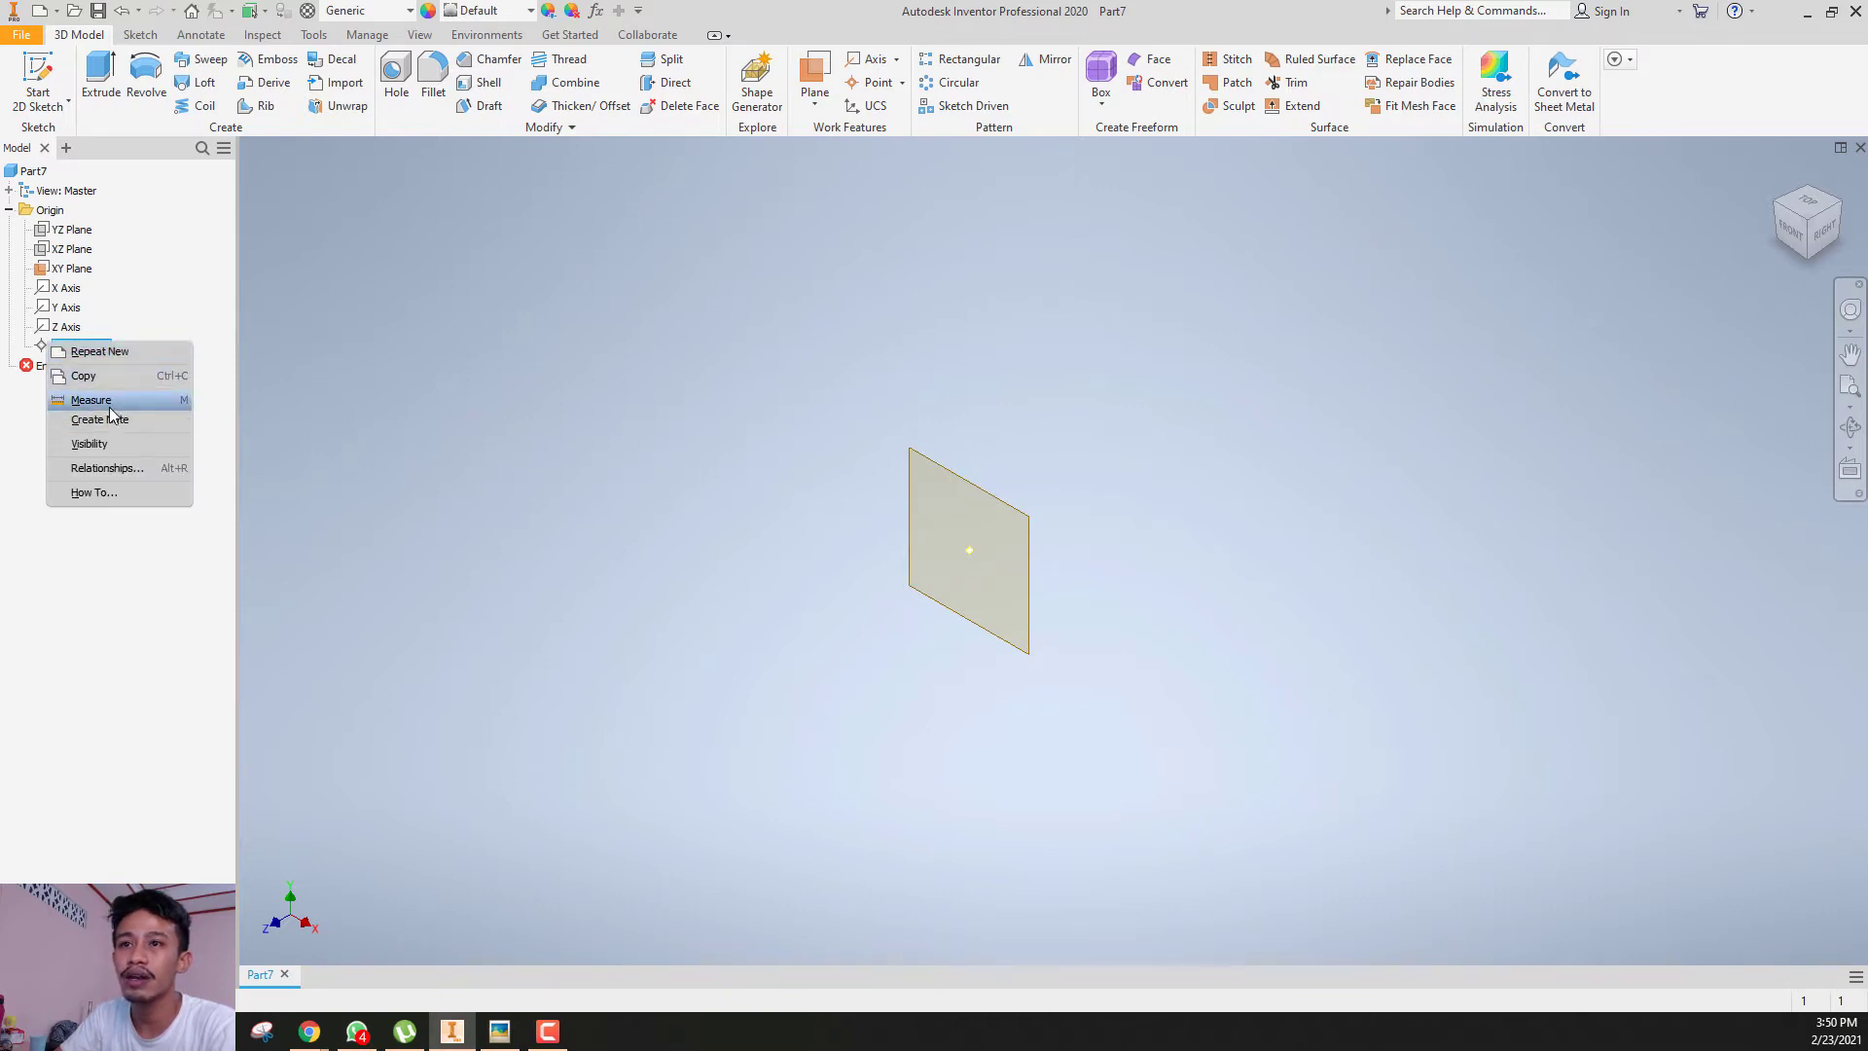
pyautogui.click(111, 444)
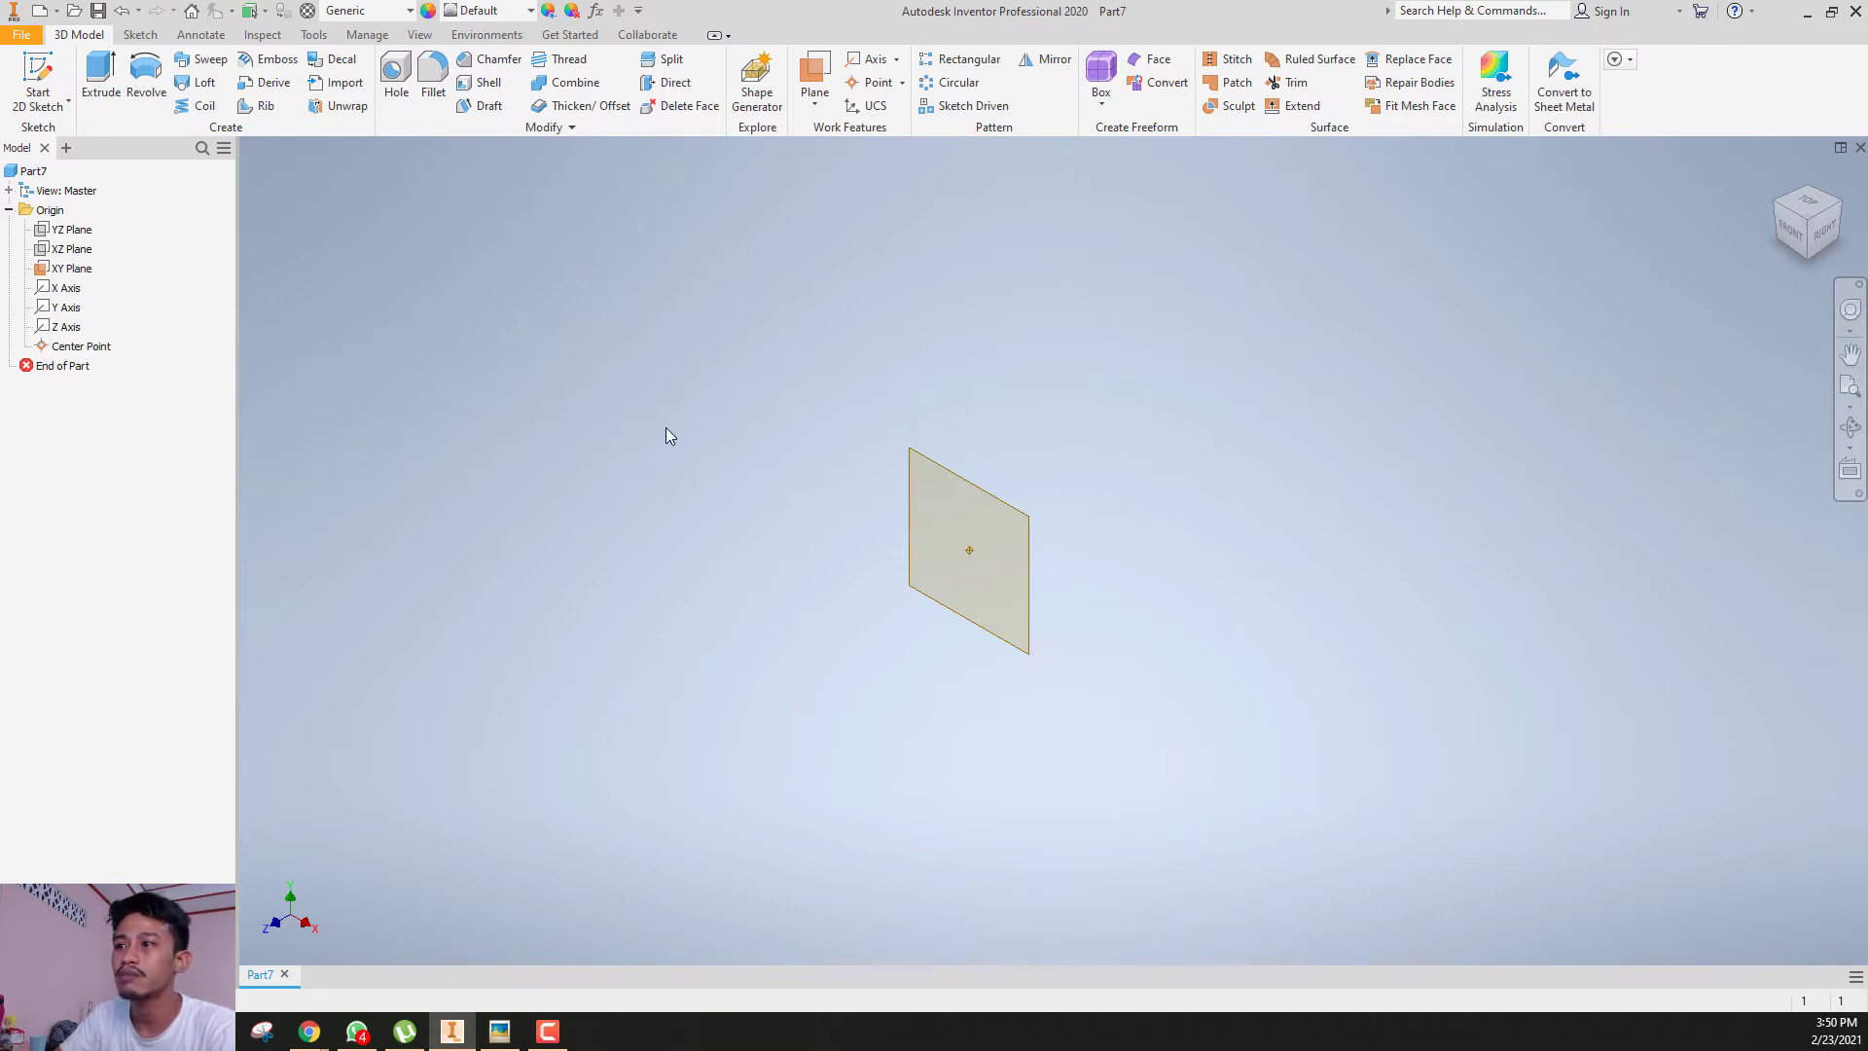
pyautogui.click(932, 473)
pyautogui.click(949, 440)
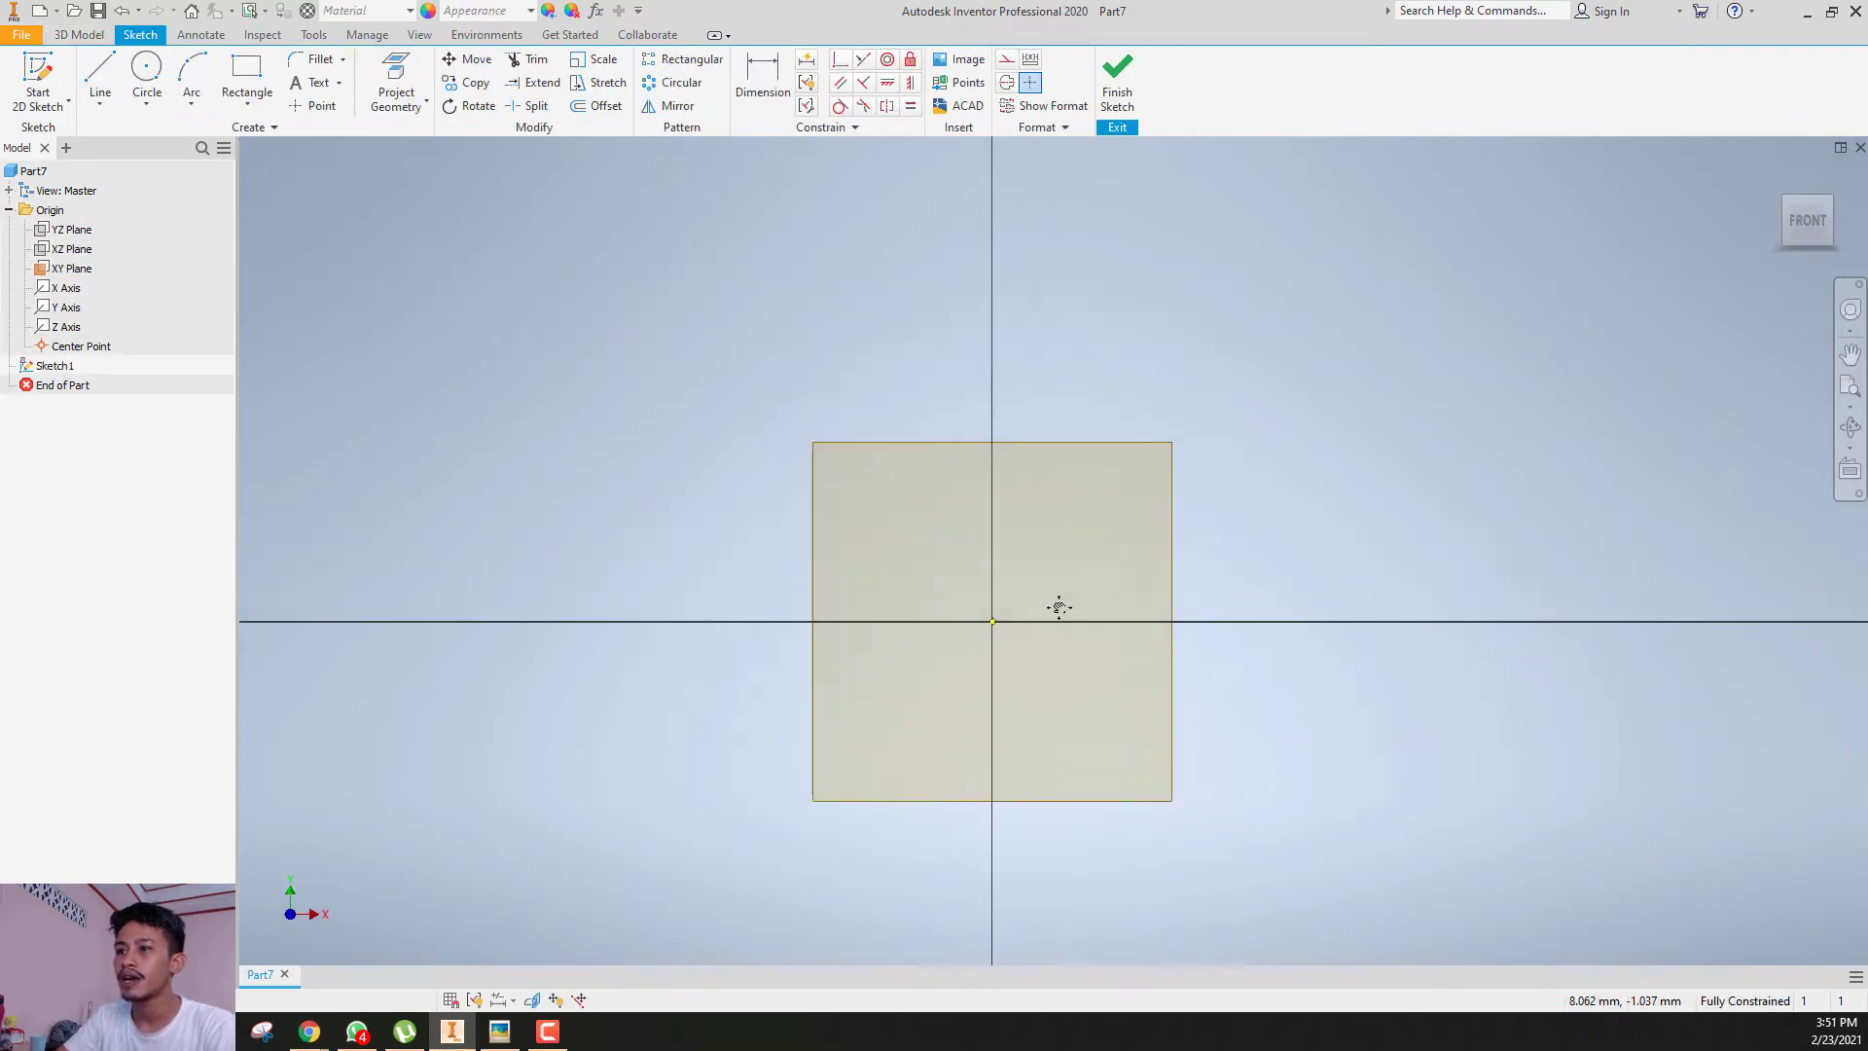
# - Check the JOBSHEET 1.jpeg drawing in Picasa Photo Viewer and sketch two concentric circles directly above the origin
pyautogui.click(499, 1031)
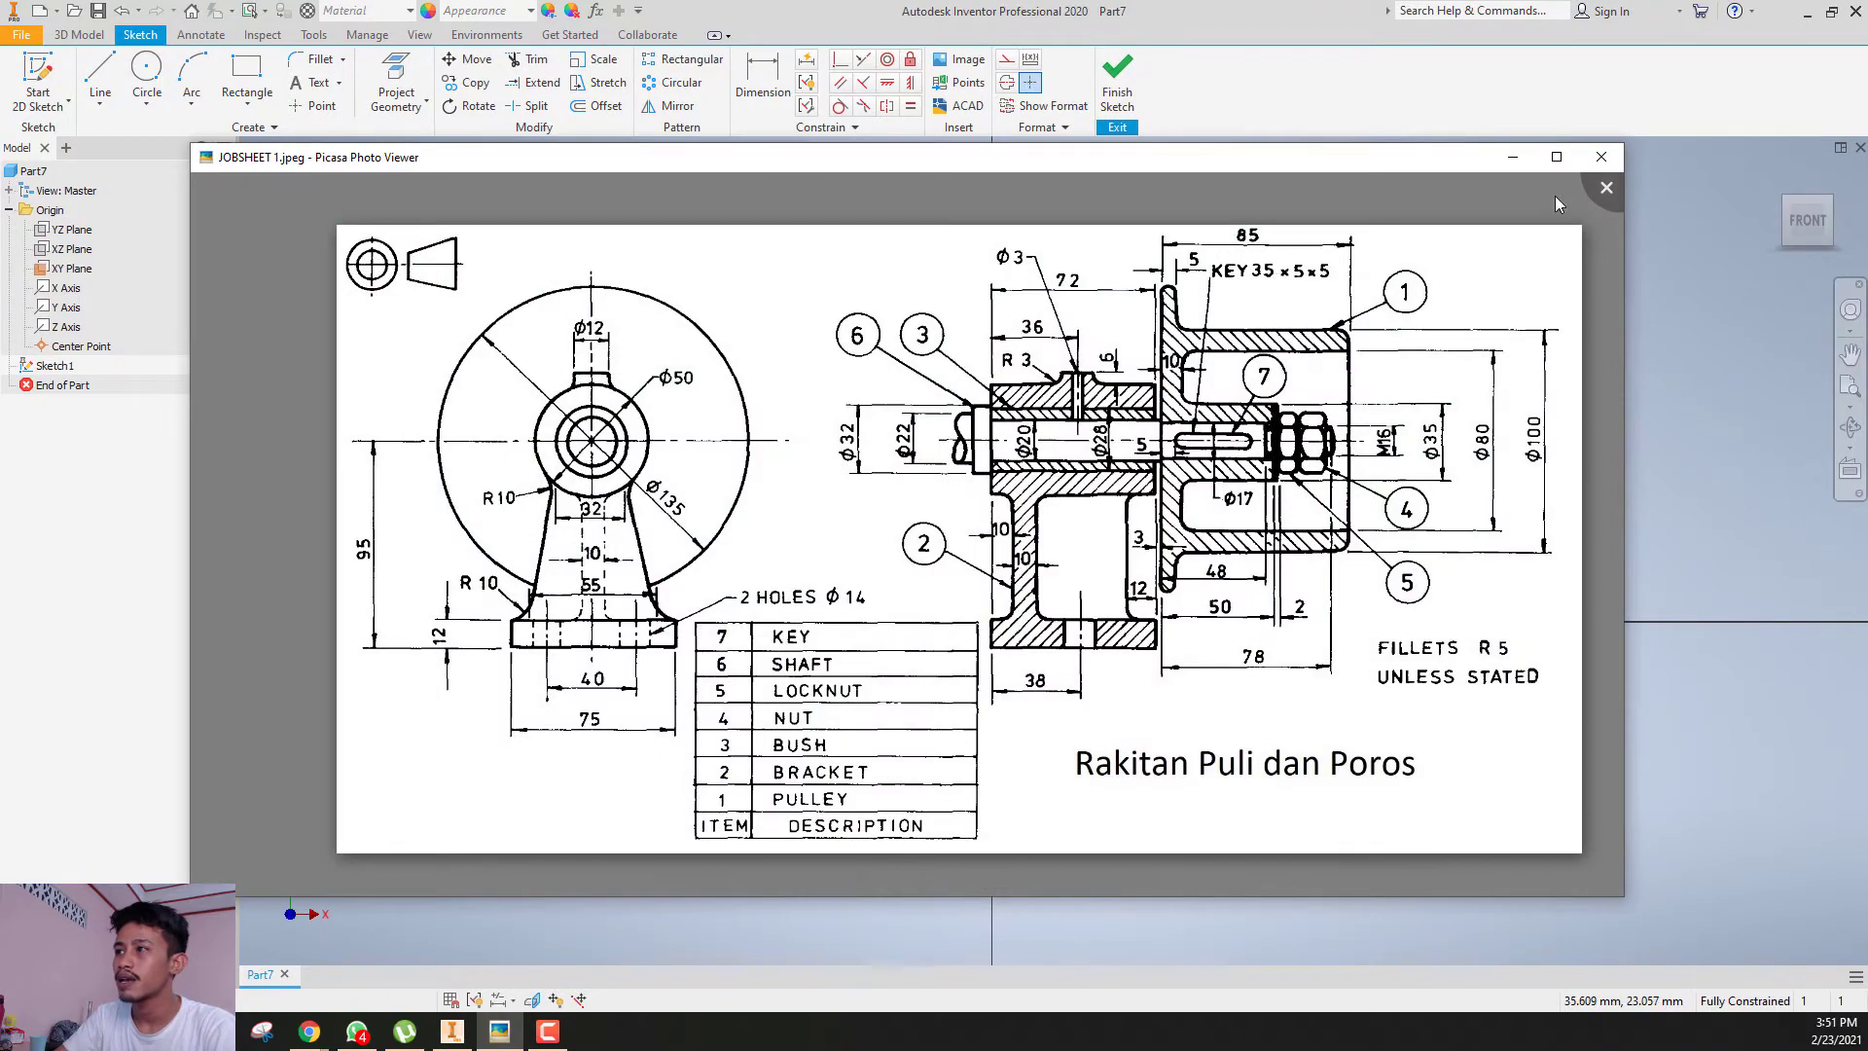
pyautogui.click(1512, 157)
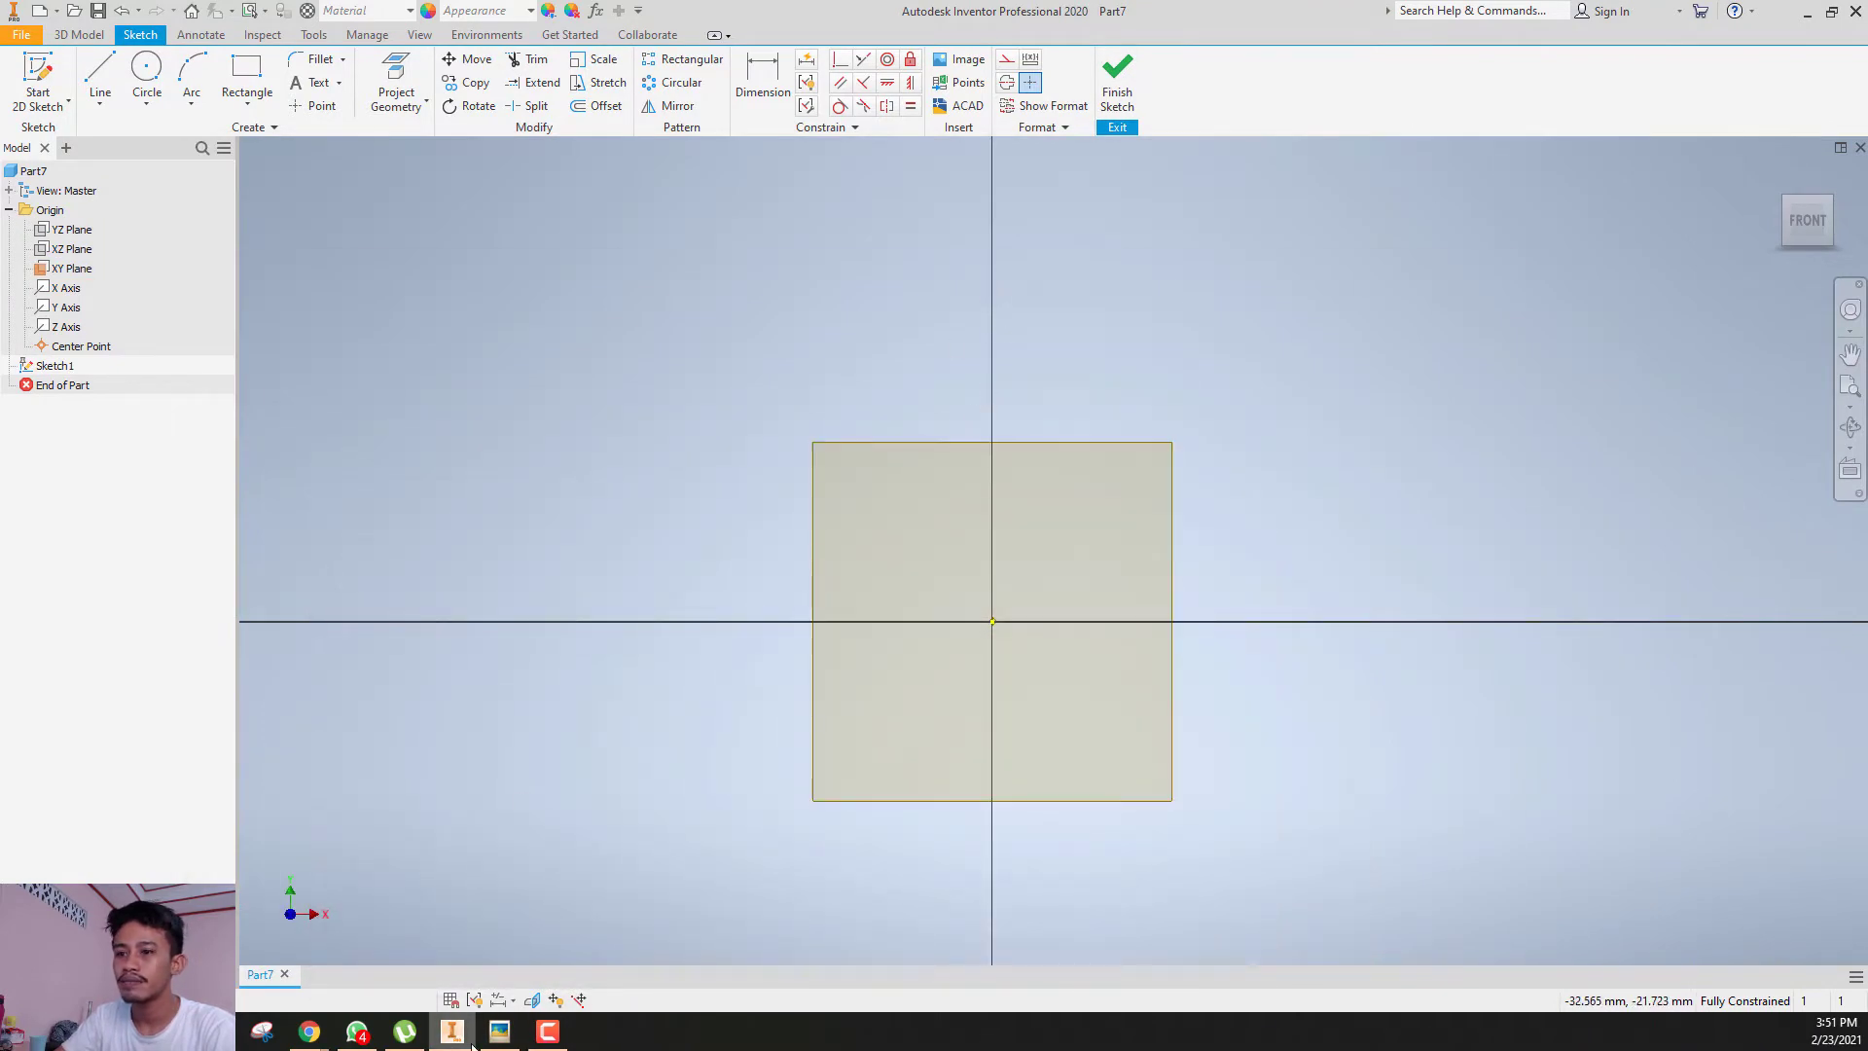
pyautogui.click(499, 1030)
pyautogui.moveTo(441, 159); pyautogui.dragTo(0, 208)
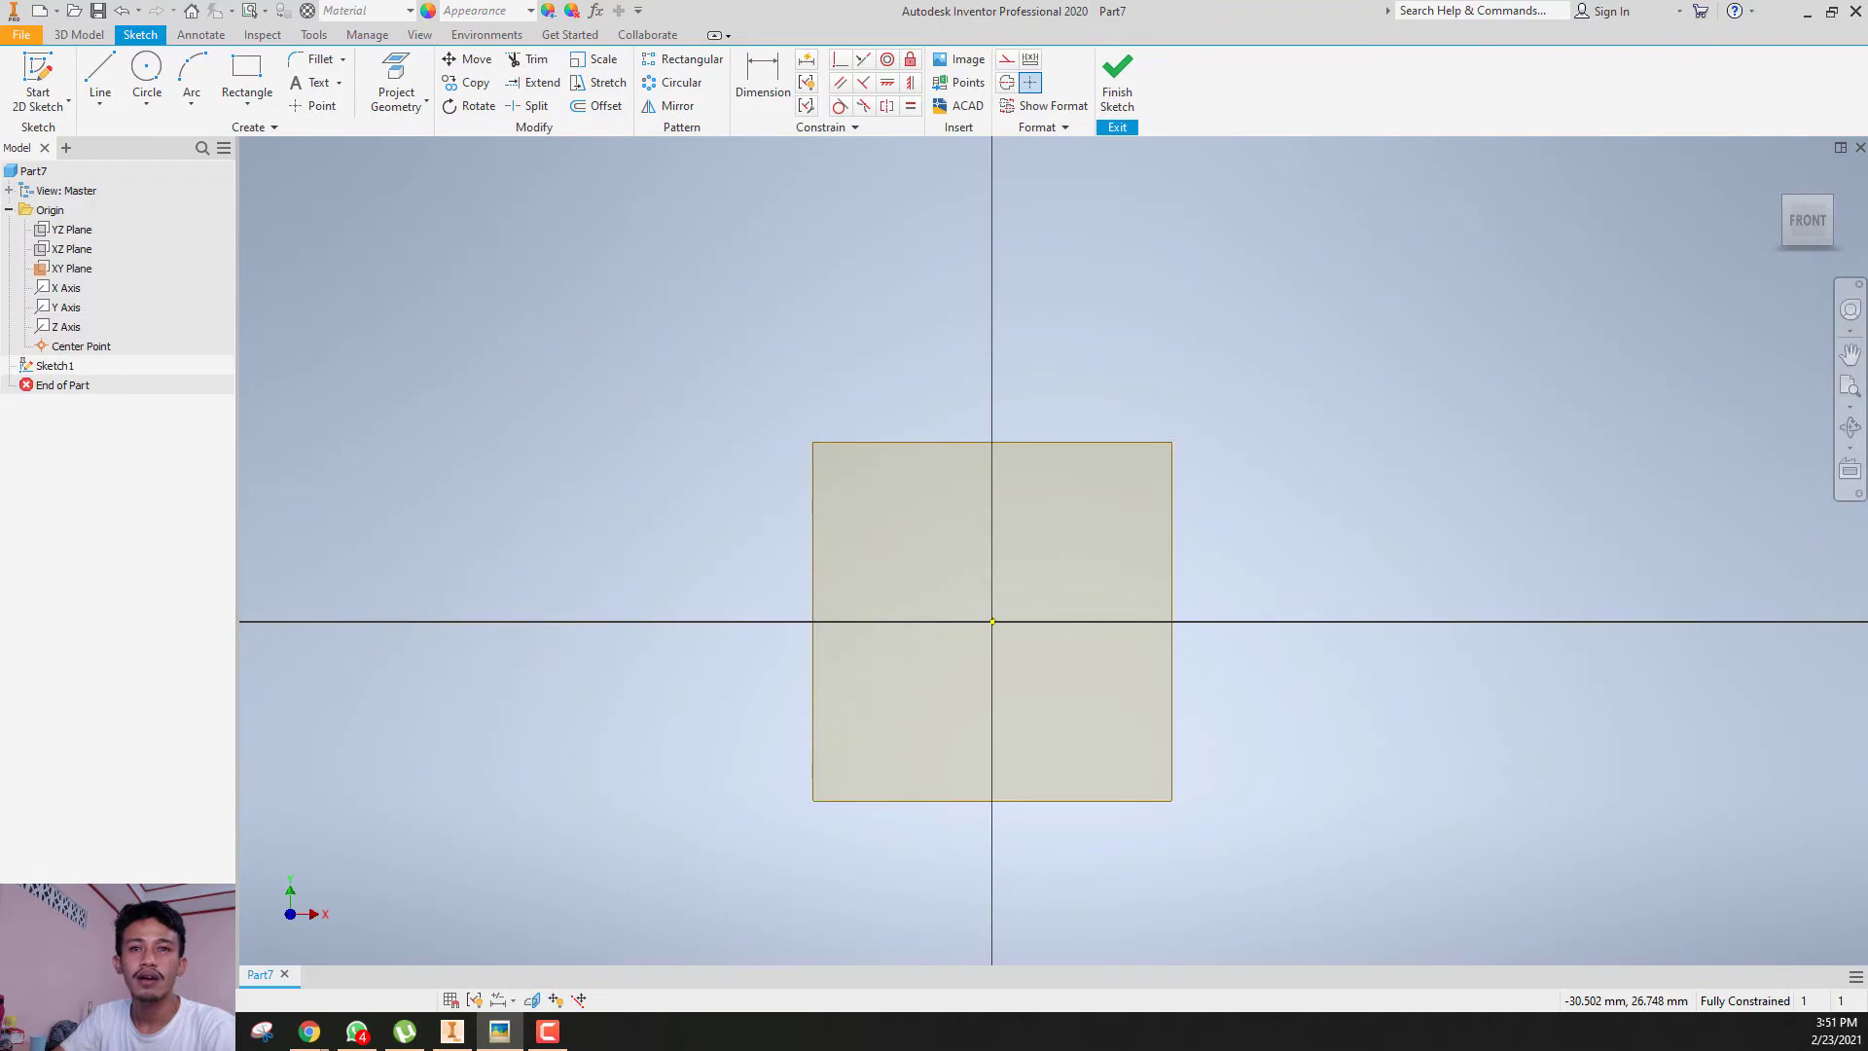
pyautogui.click(146, 68)
pyautogui.click(979, 318)
pyautogui.click(1065, 318)
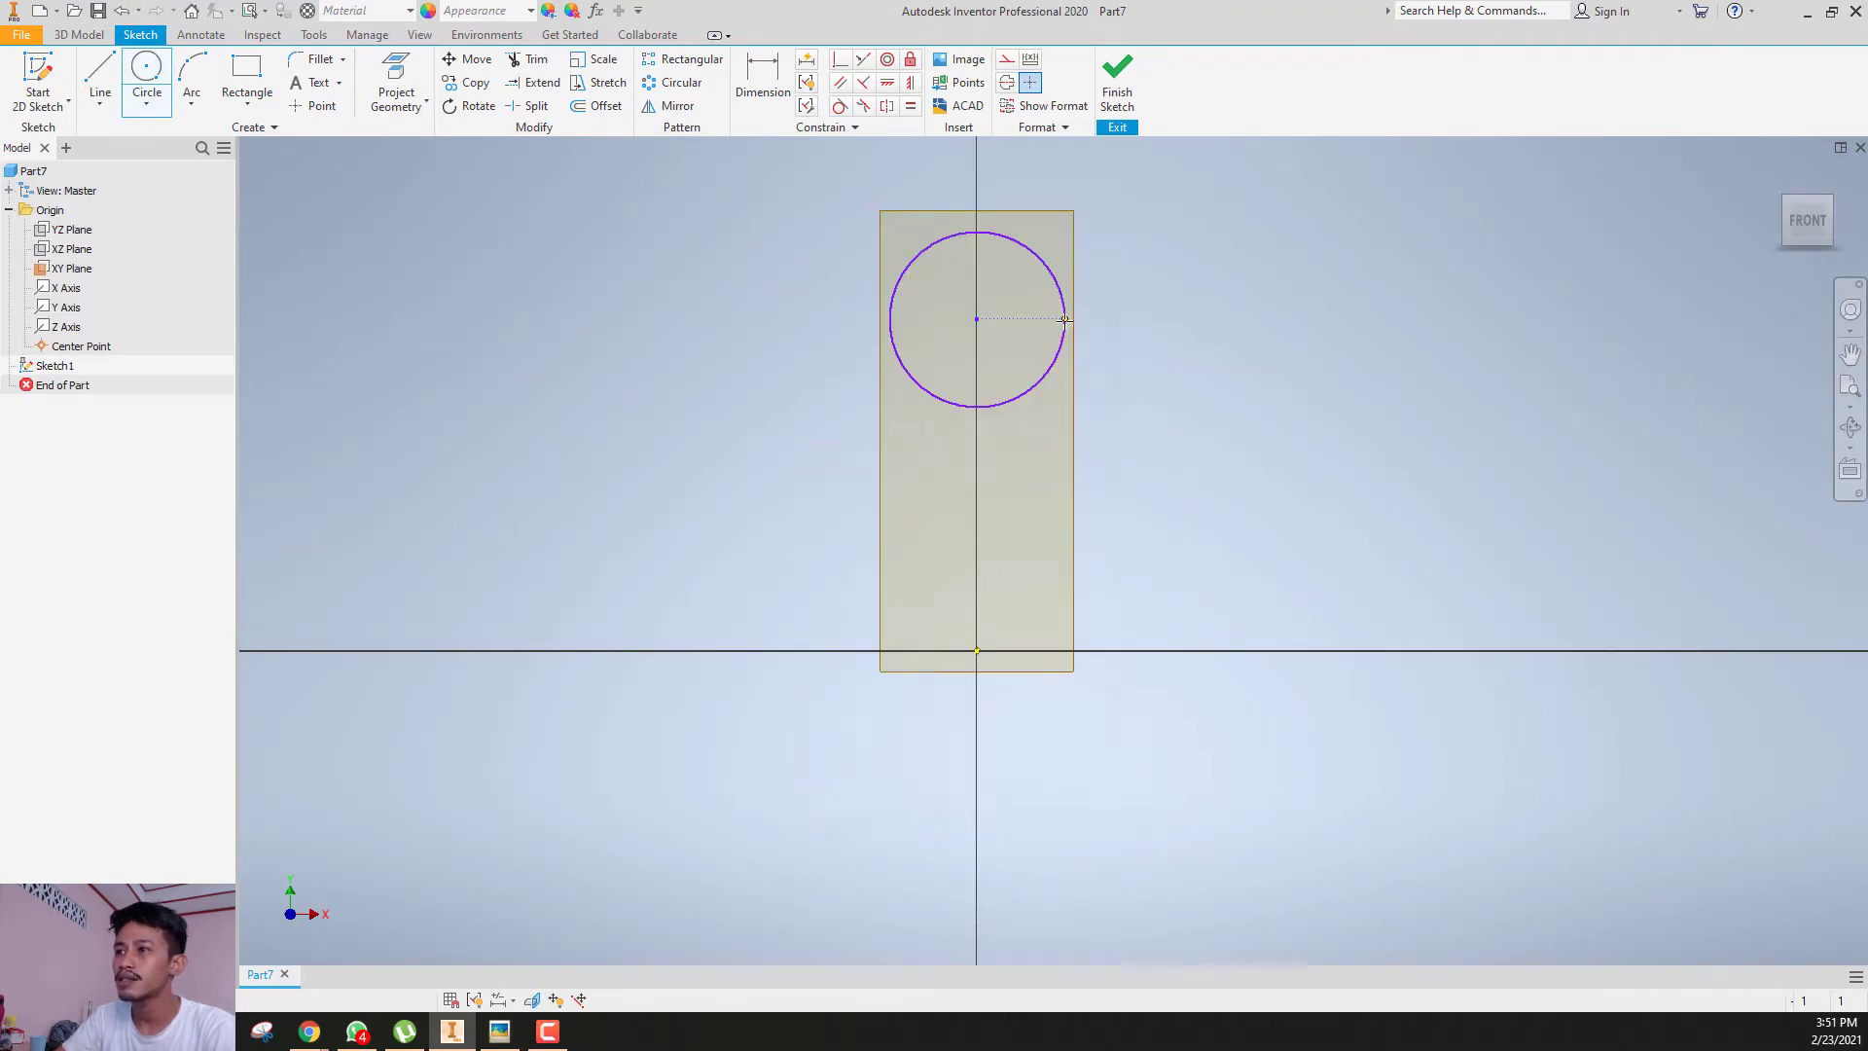
pyautogui.click(977, 318)
pyautogui.click(1021, 318)
pyautogui.press('Escape')
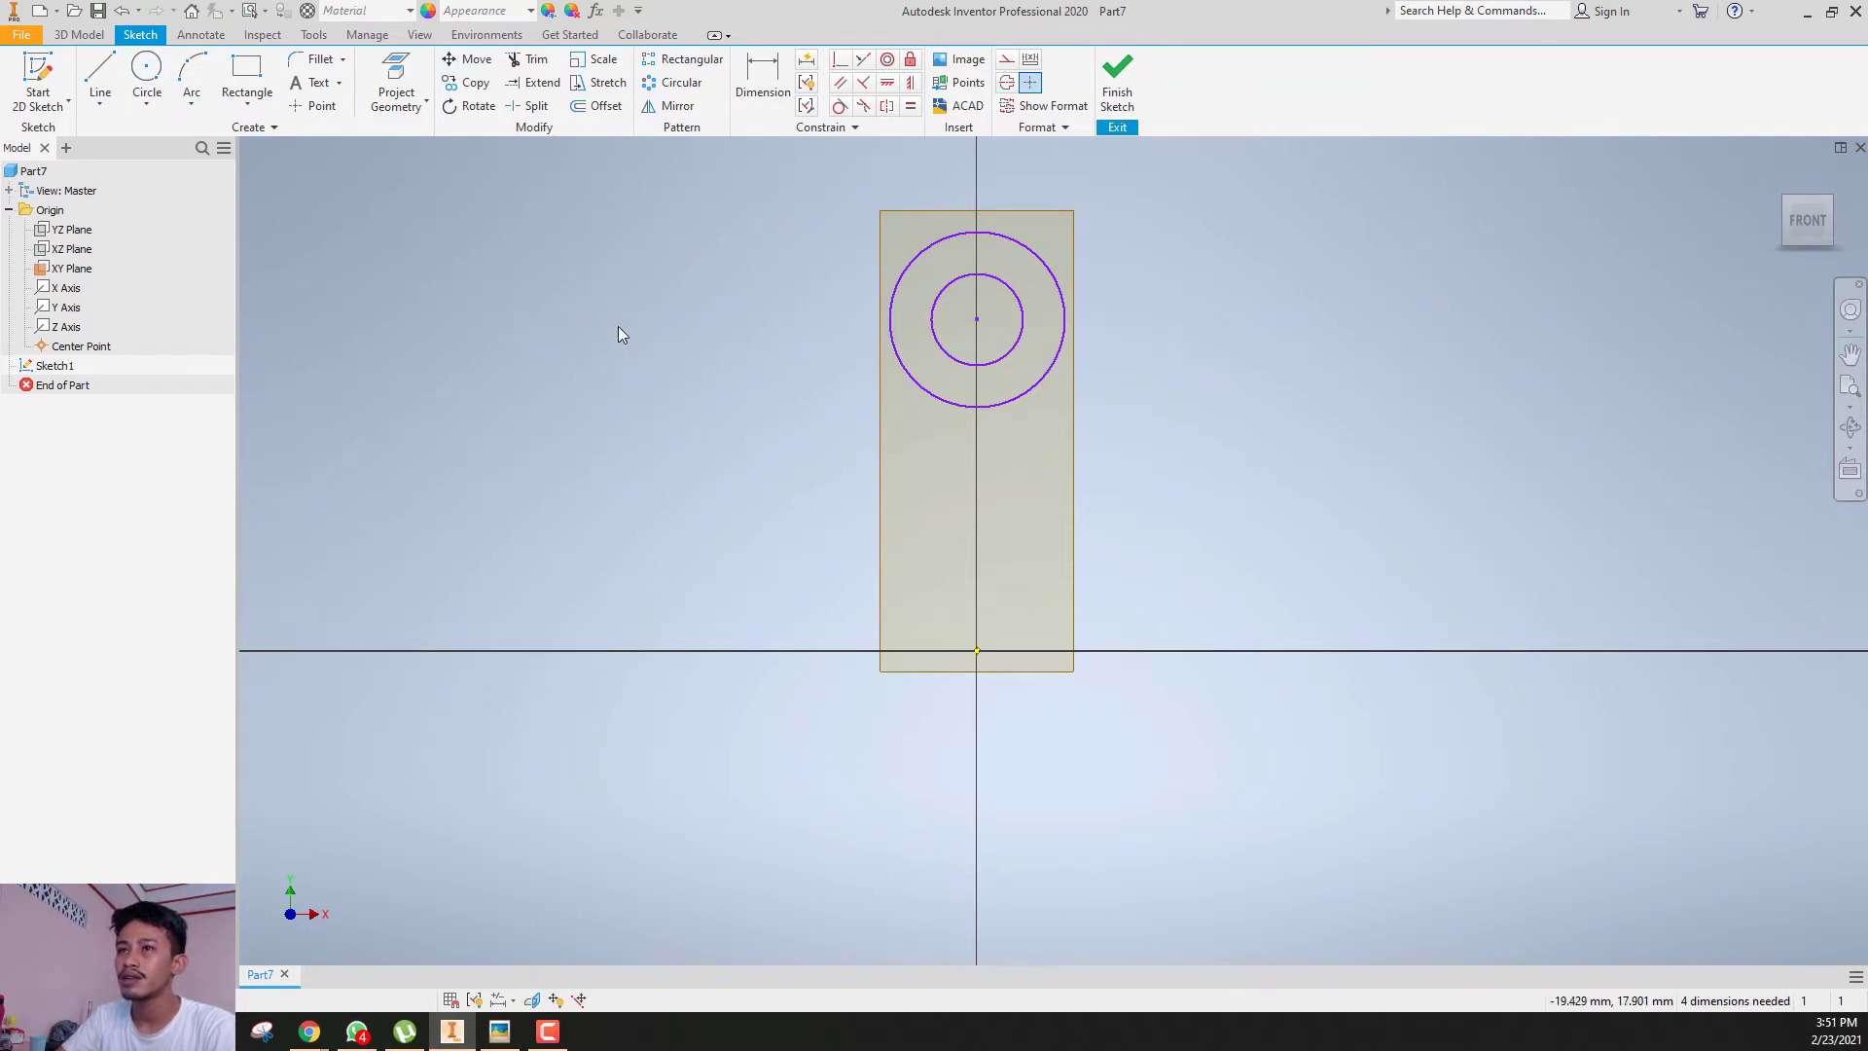
# - Sketch the tapered web with three connected lines: down from the outer circle, horizontally across, and back up to the circle
pyautogui.click(100, 73)
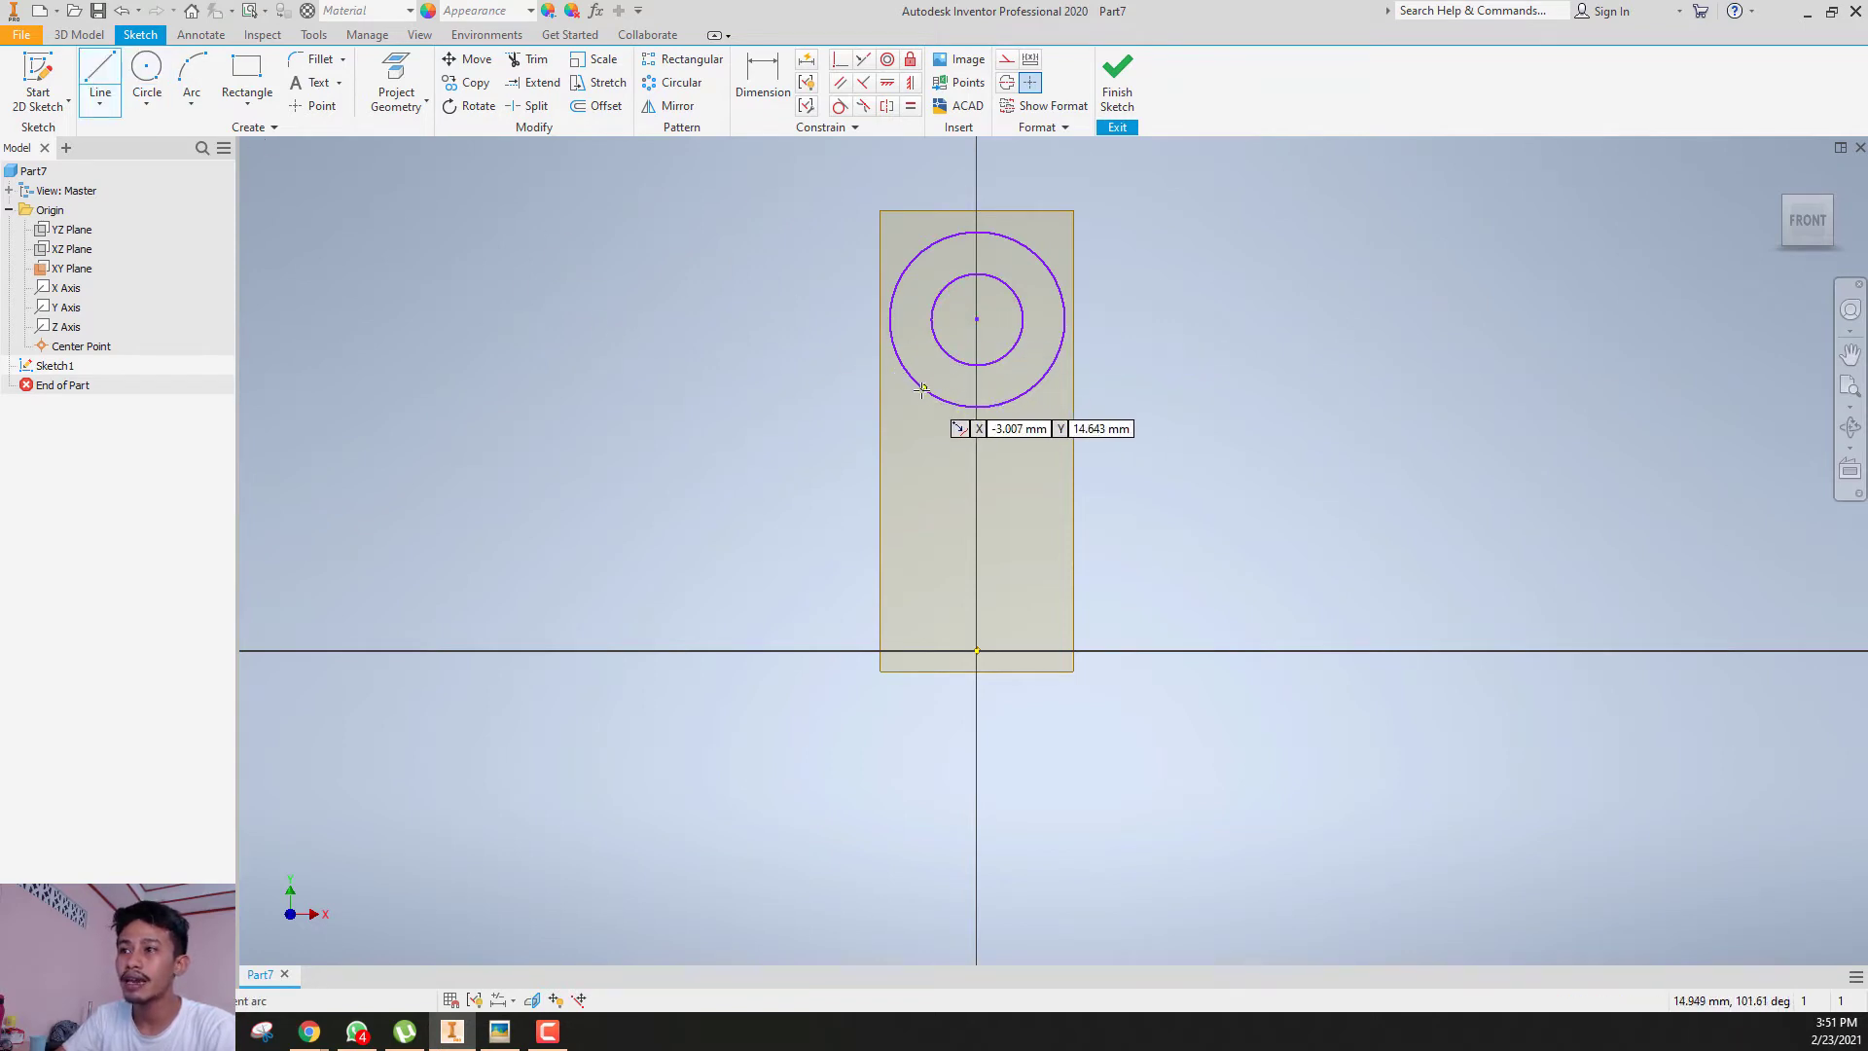
pyautogui.click(922, 389)
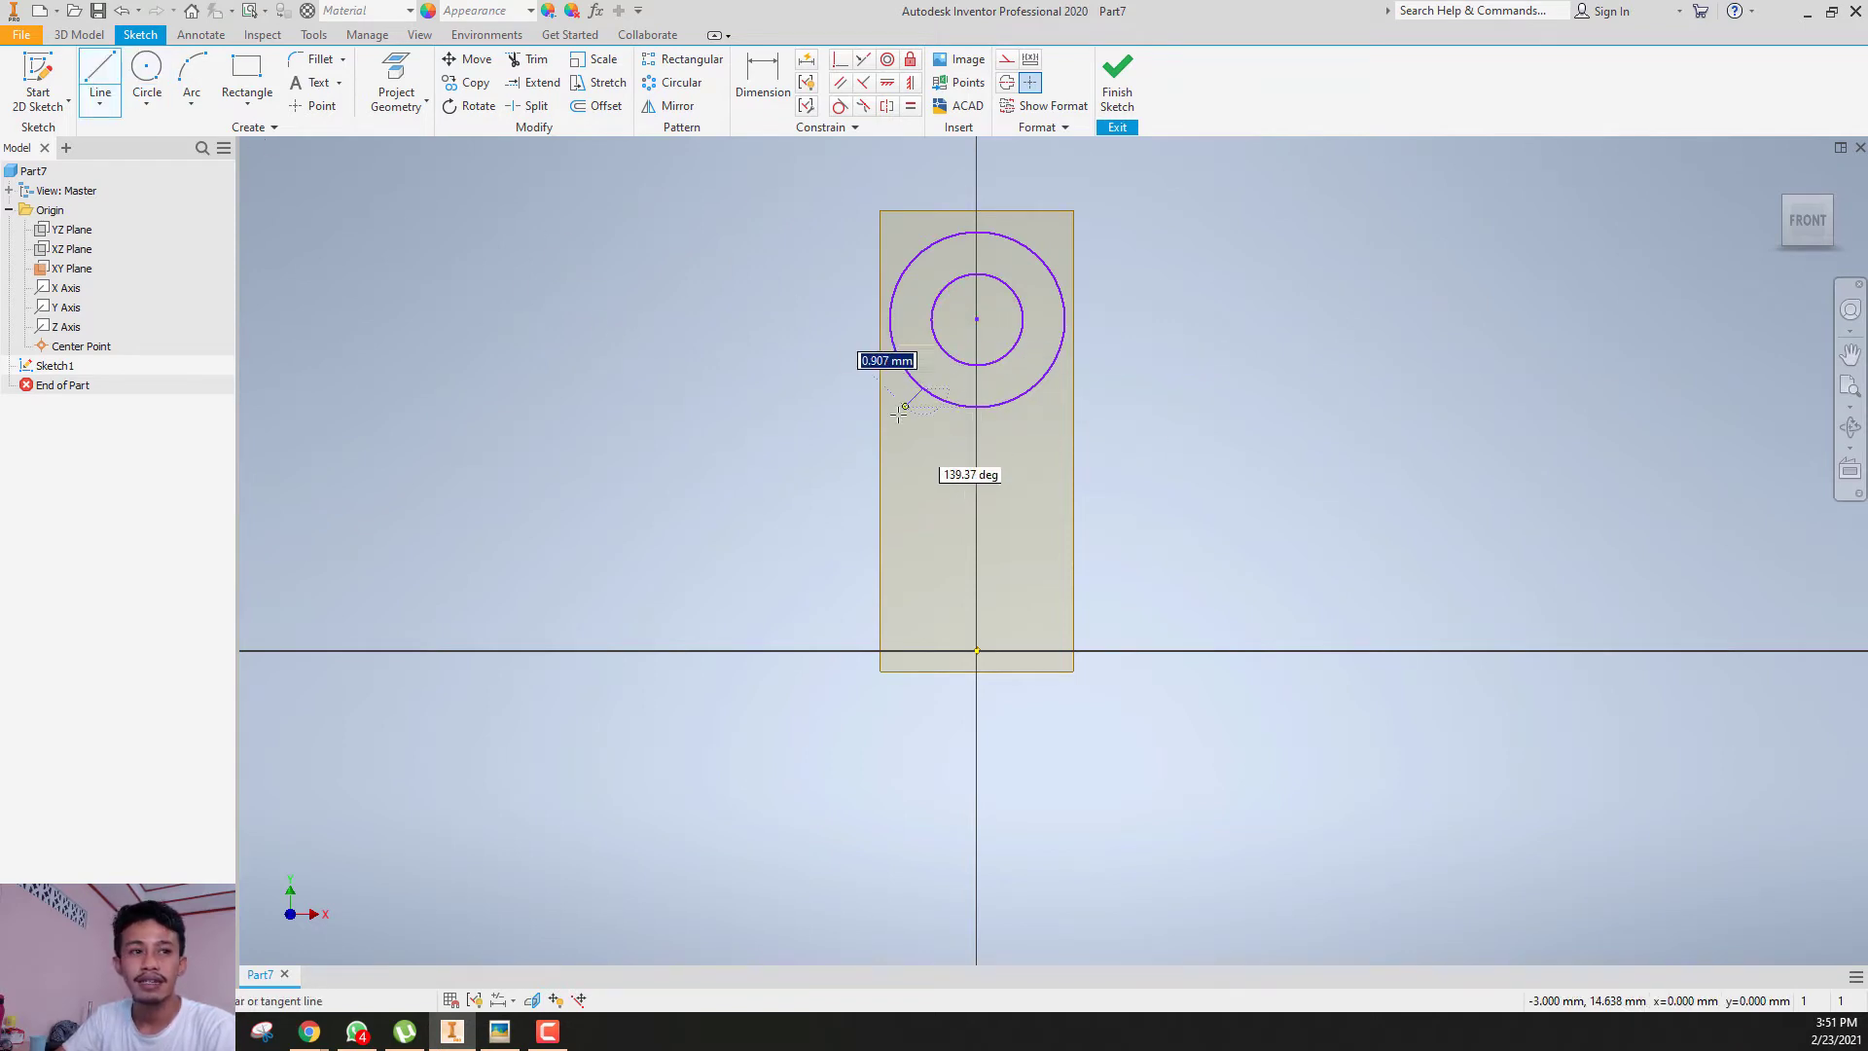
pyautogui.click(858, 598)
pyautogui.click(1109, 597)
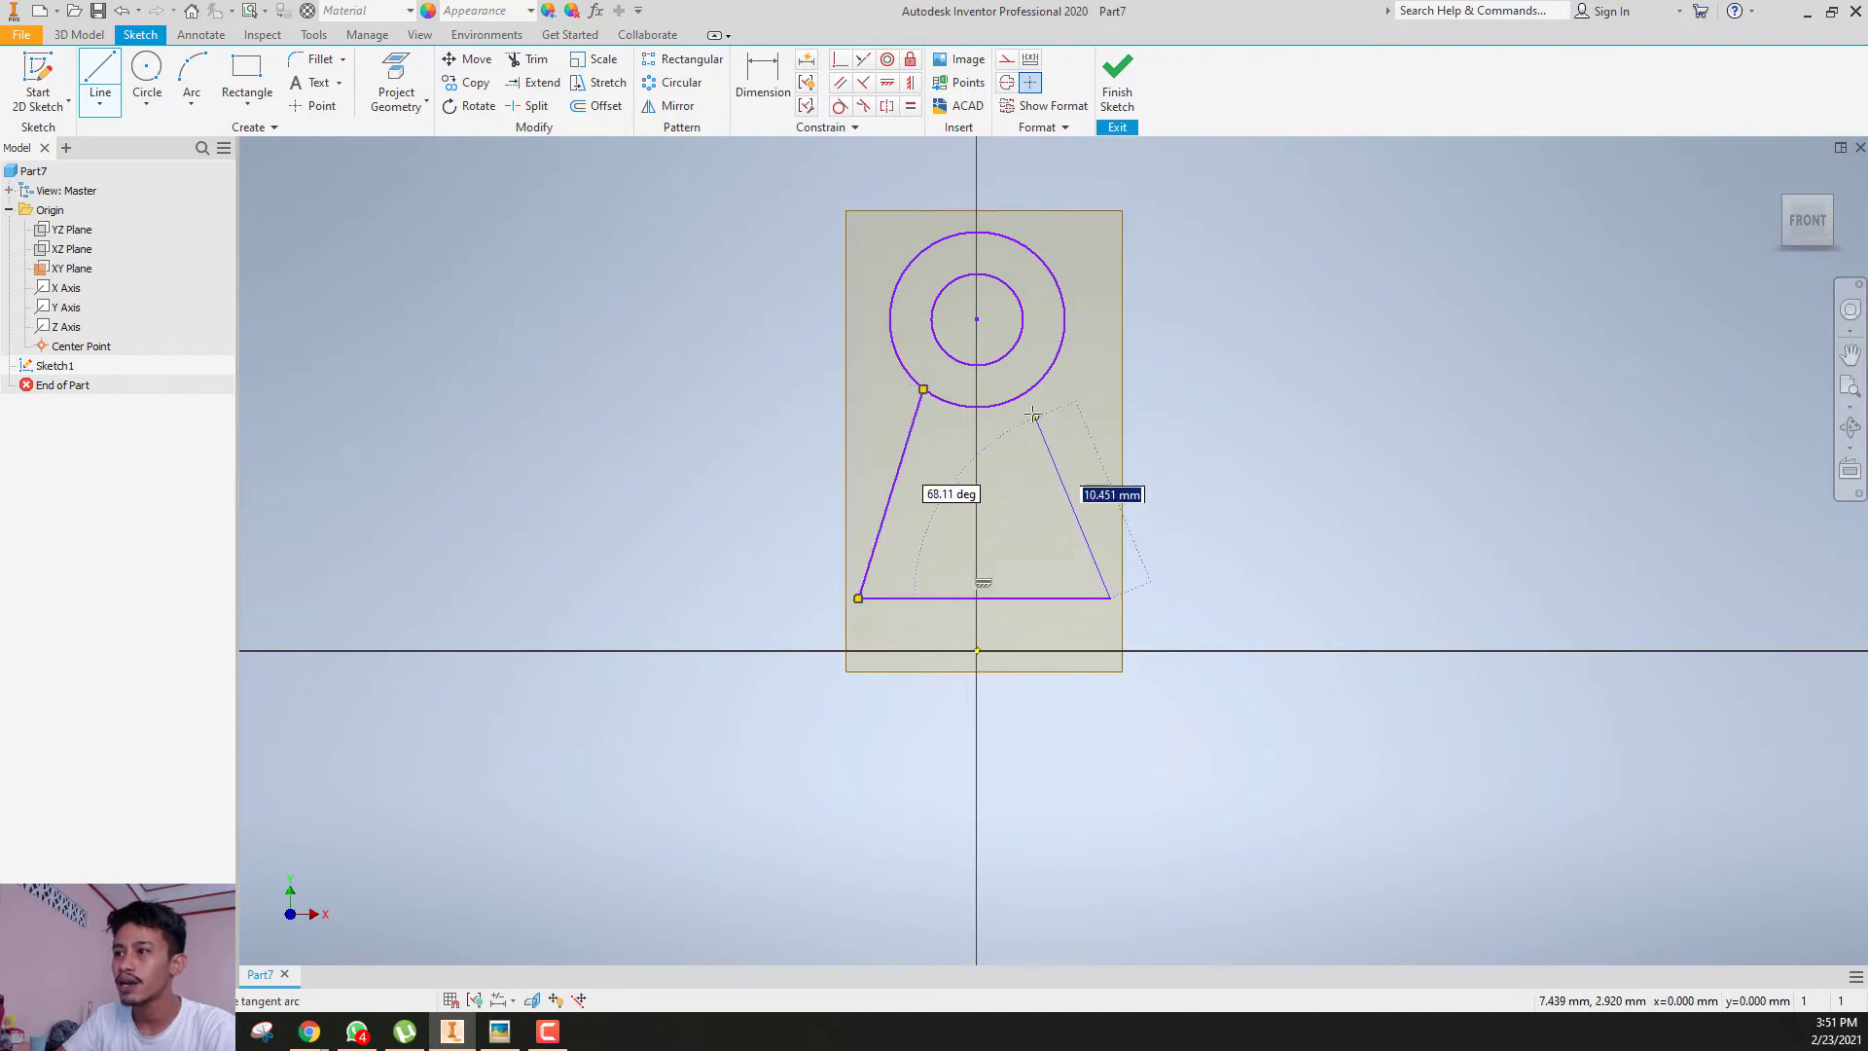
pyautogui.click(1024, 394)
pyautogui.press('Escape')
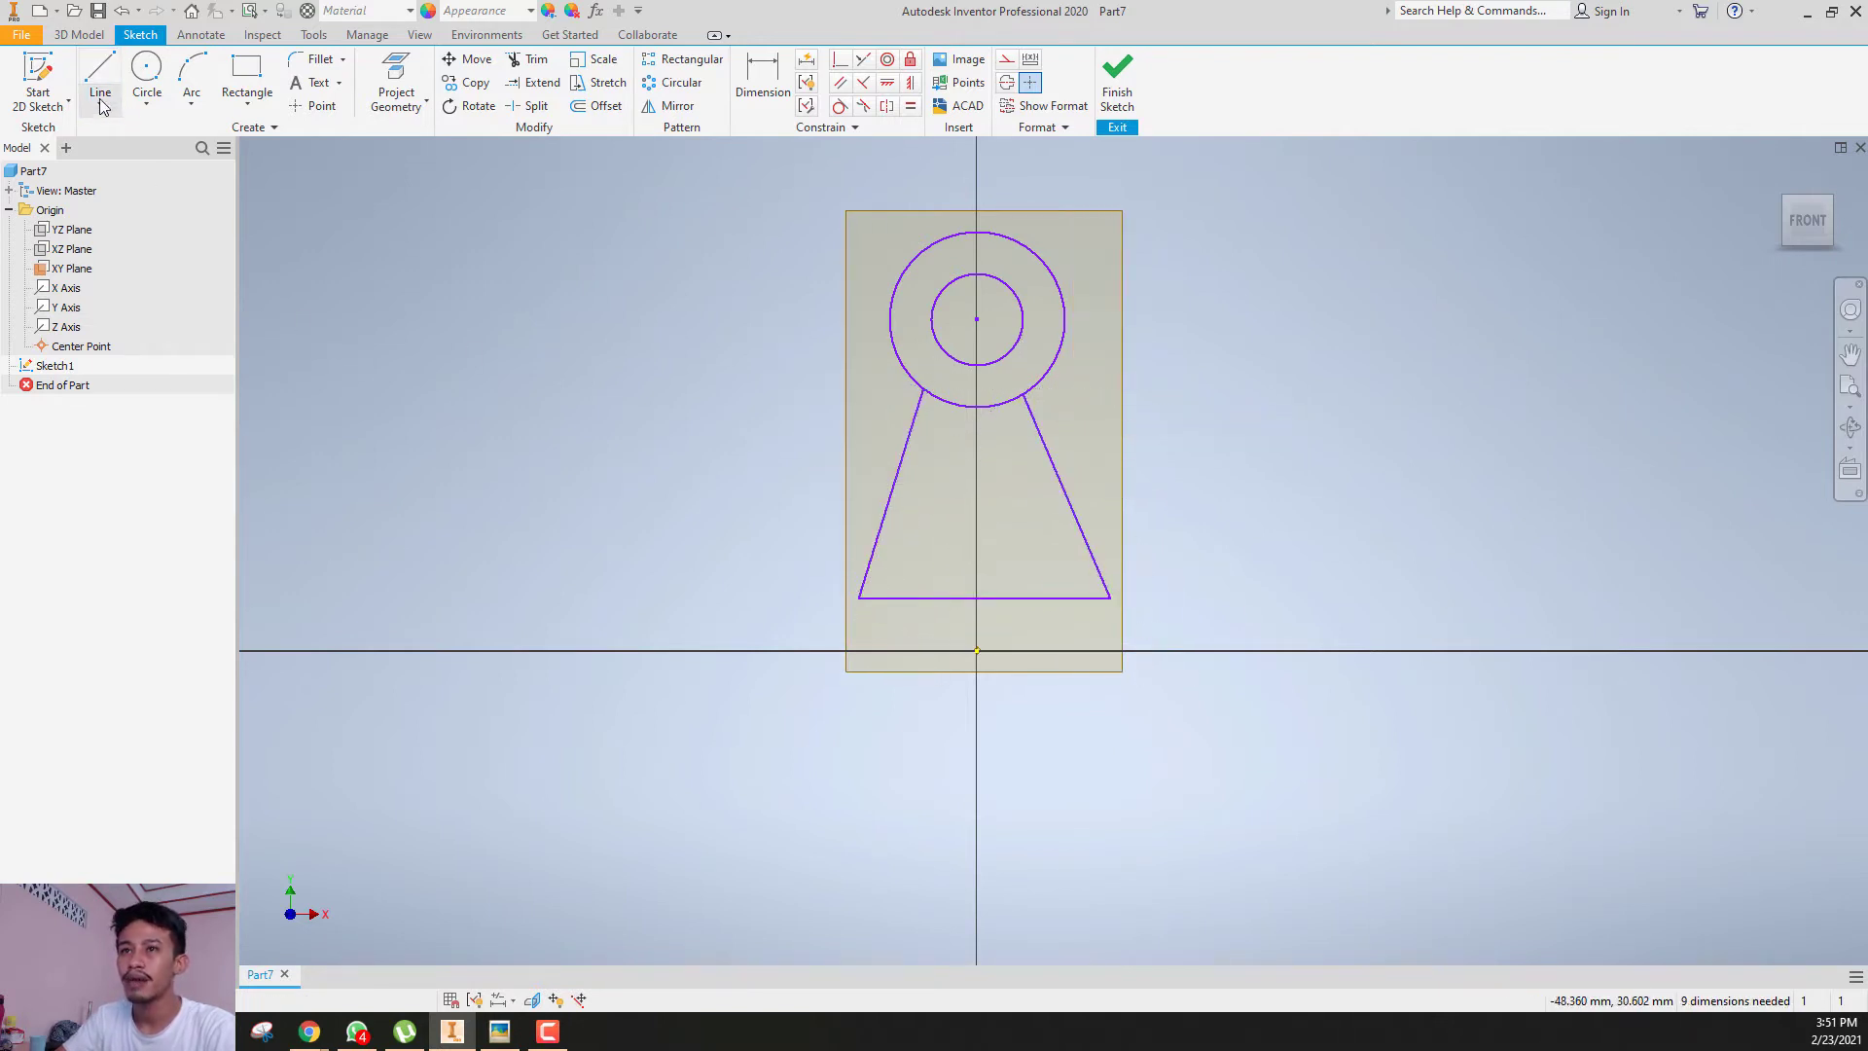
# - Sketch the base outline with connected lines running from one lower web corner, along the horizontal axis, to the other web corner
pyautogui.click(100, 96)
pyautogui.click(858, 598)
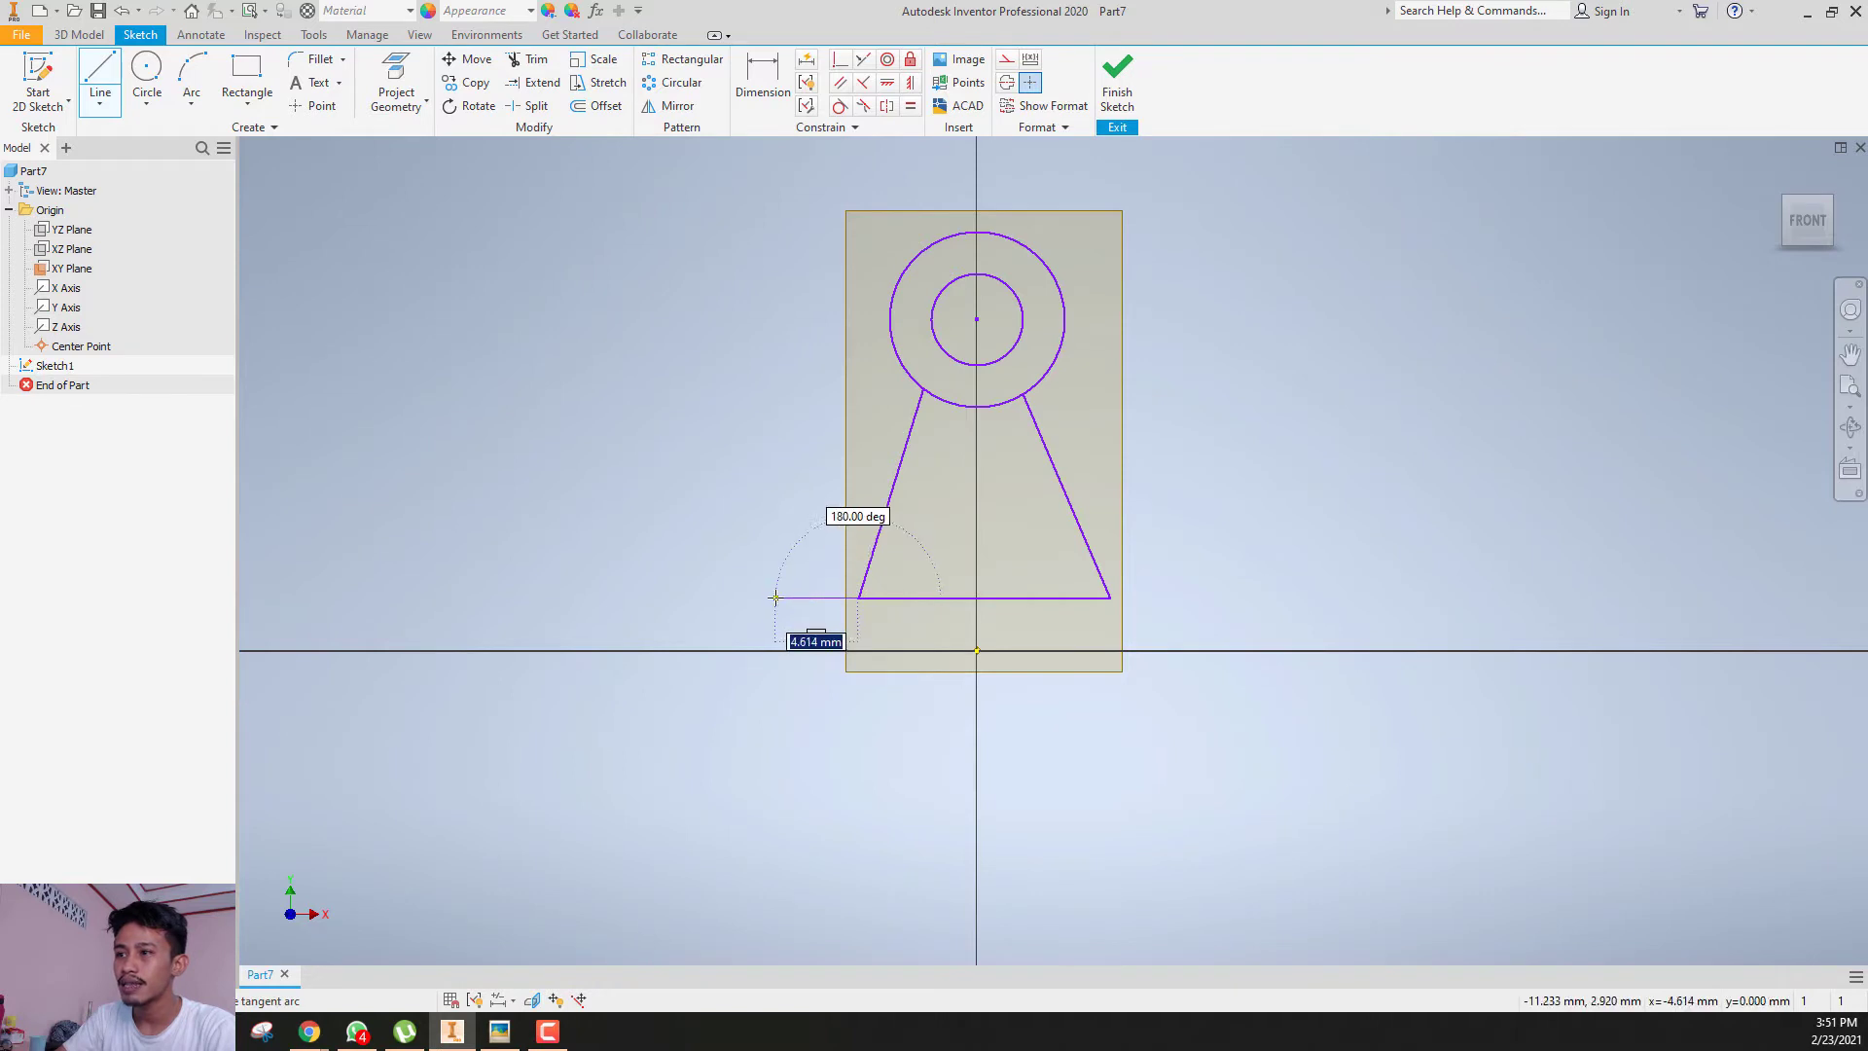
pyautogui.click(775, 597)
pyautogui.click(775, 650)
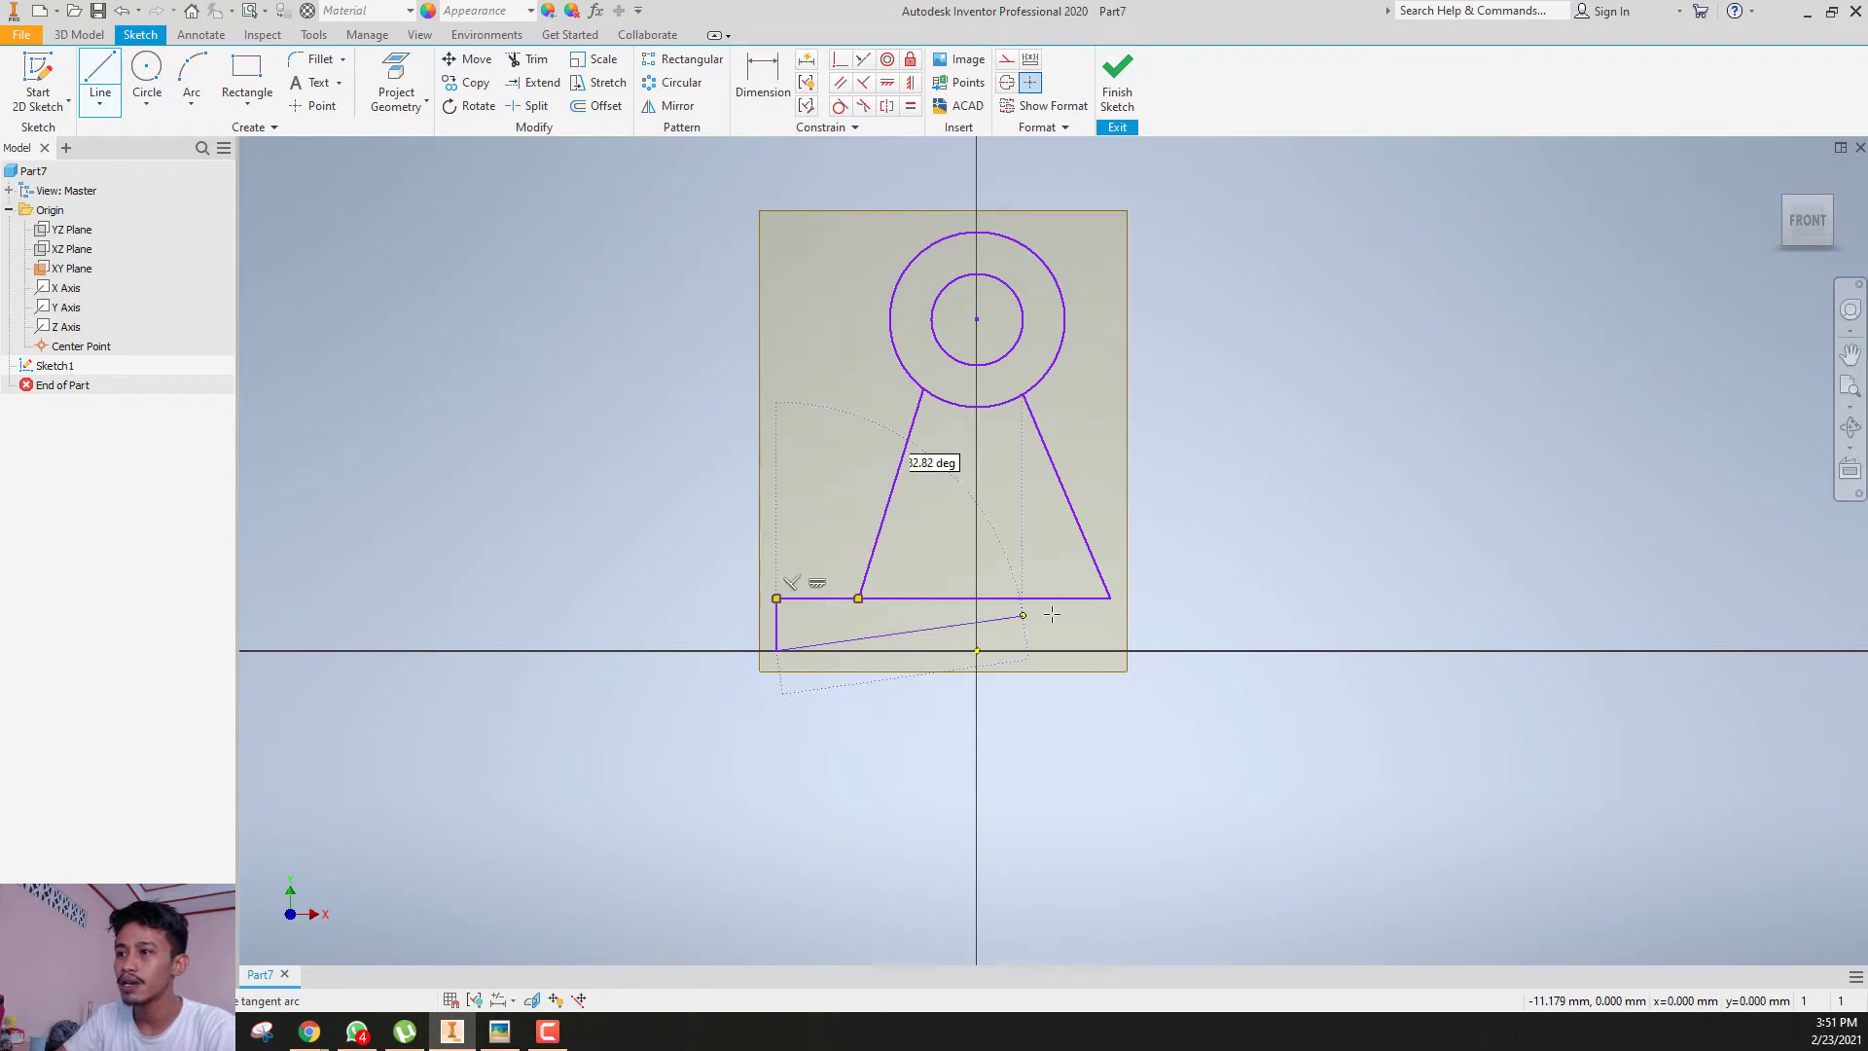
pyautogui.click(1158, 651)
pyautogui.click(1158, 597)
pyautogui.click(1111, 598)
pyautogui.press('Escape')
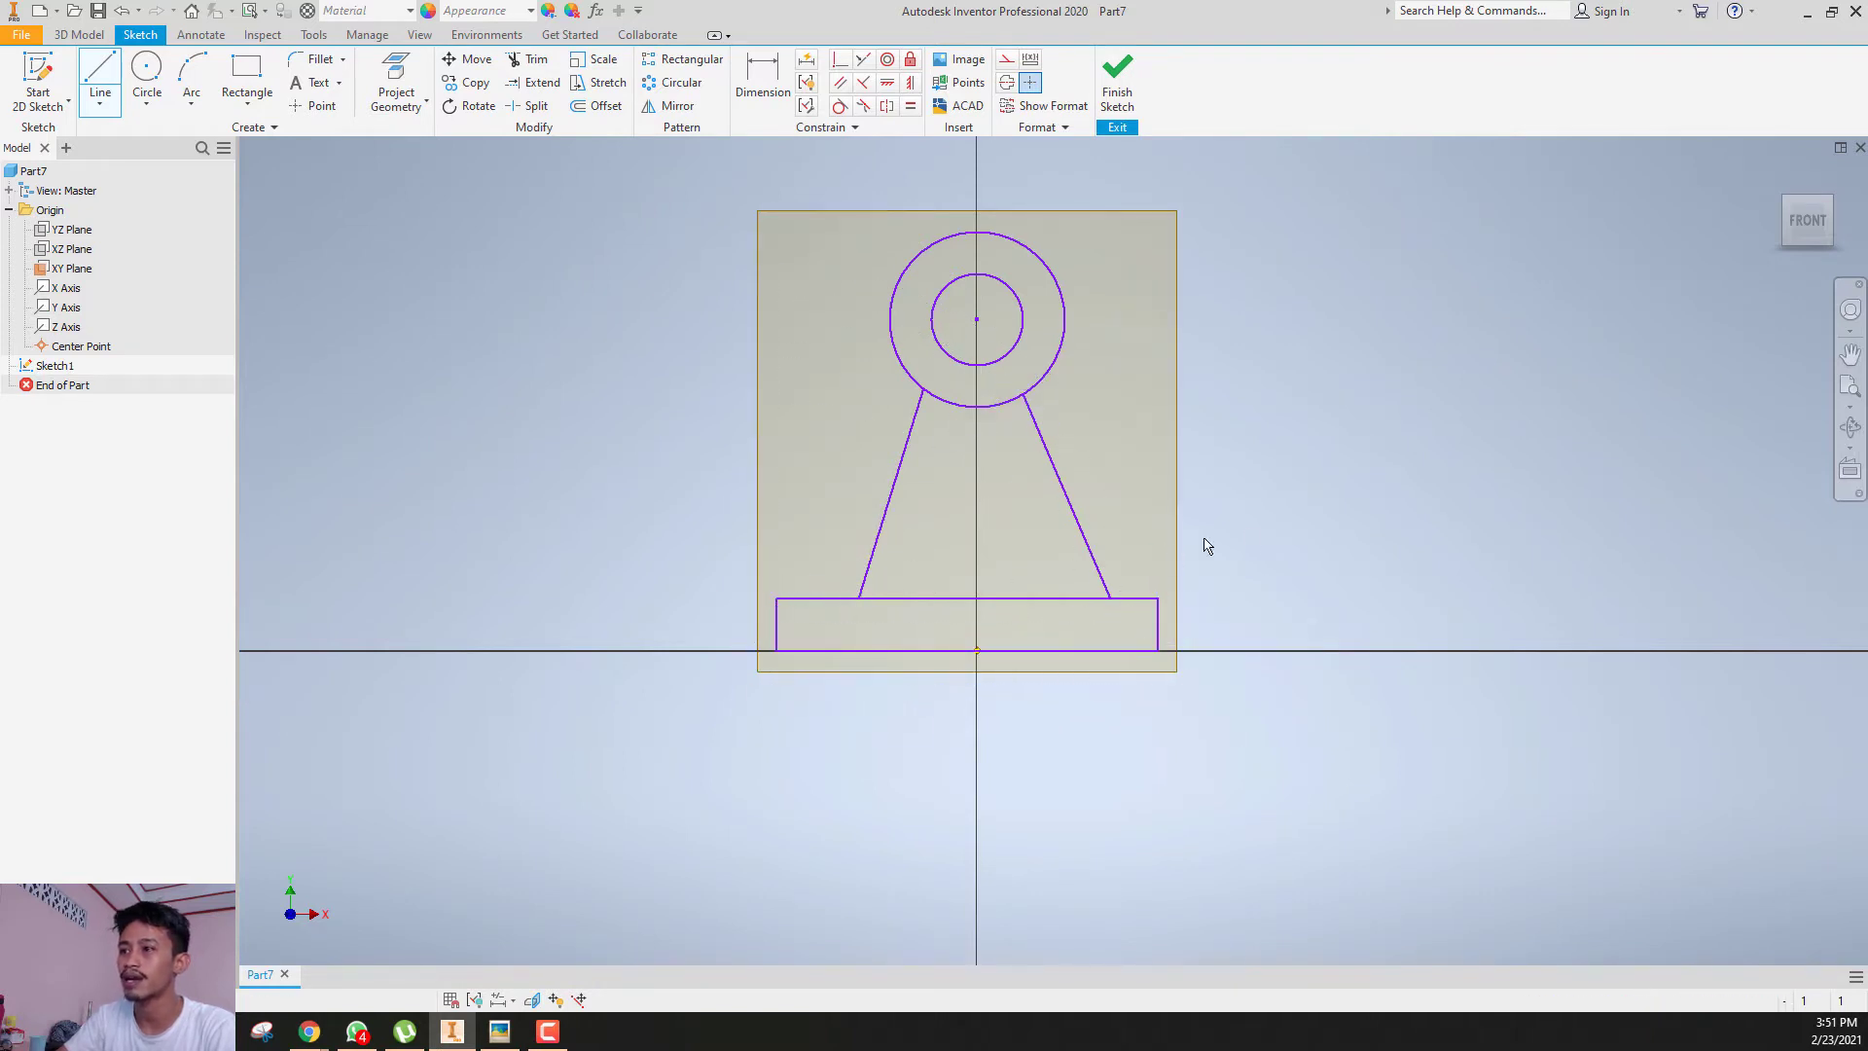
# - Dimension the height from the base's bottom line to the circles' center as 95 mm
pyautogui.scroll(-1, 881, 560)
pyautogui.moveTo(881, 560)
pyautogui.mouseDown(button='middle')
pyautogui.moveTo(956, 556)
pyautogui.moveTo(912, 522)
pyautogui.mouseUp(button='middle')
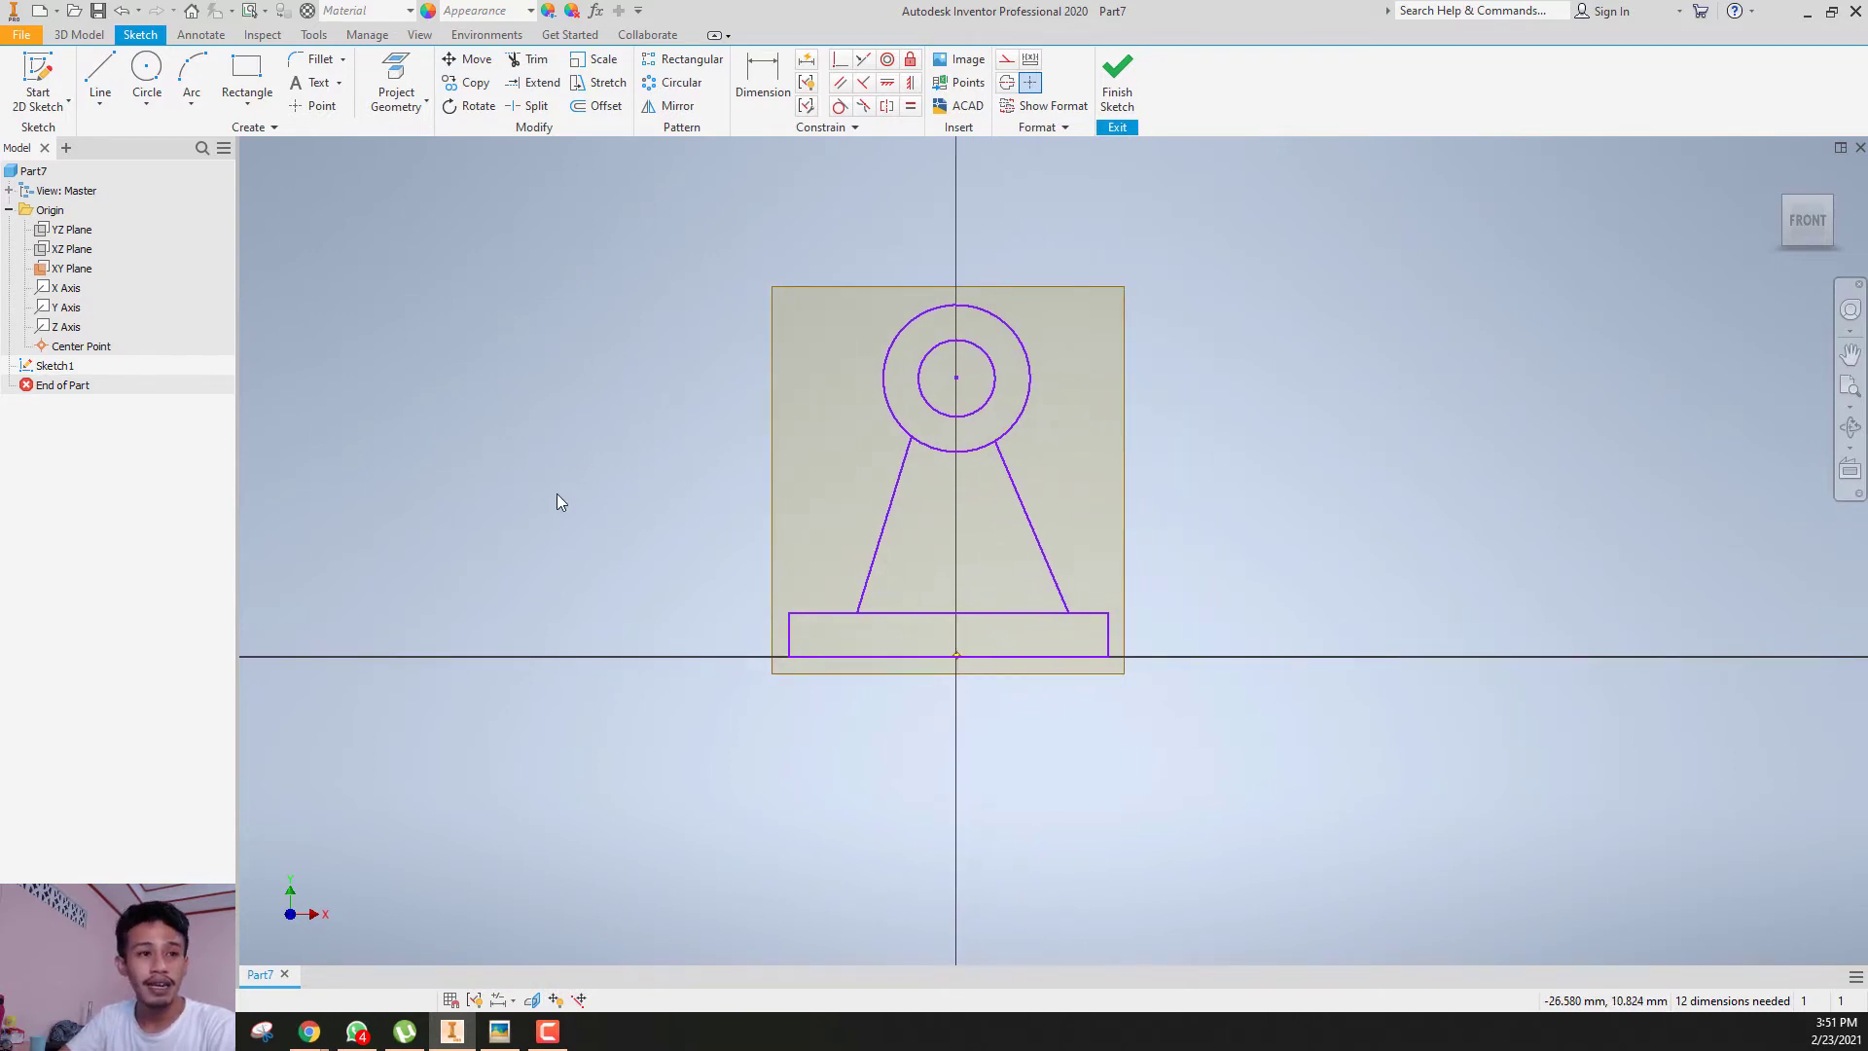
pyautogui.moveTo(954, 431); pyautogui.dragTo(977, 459, button='middle')
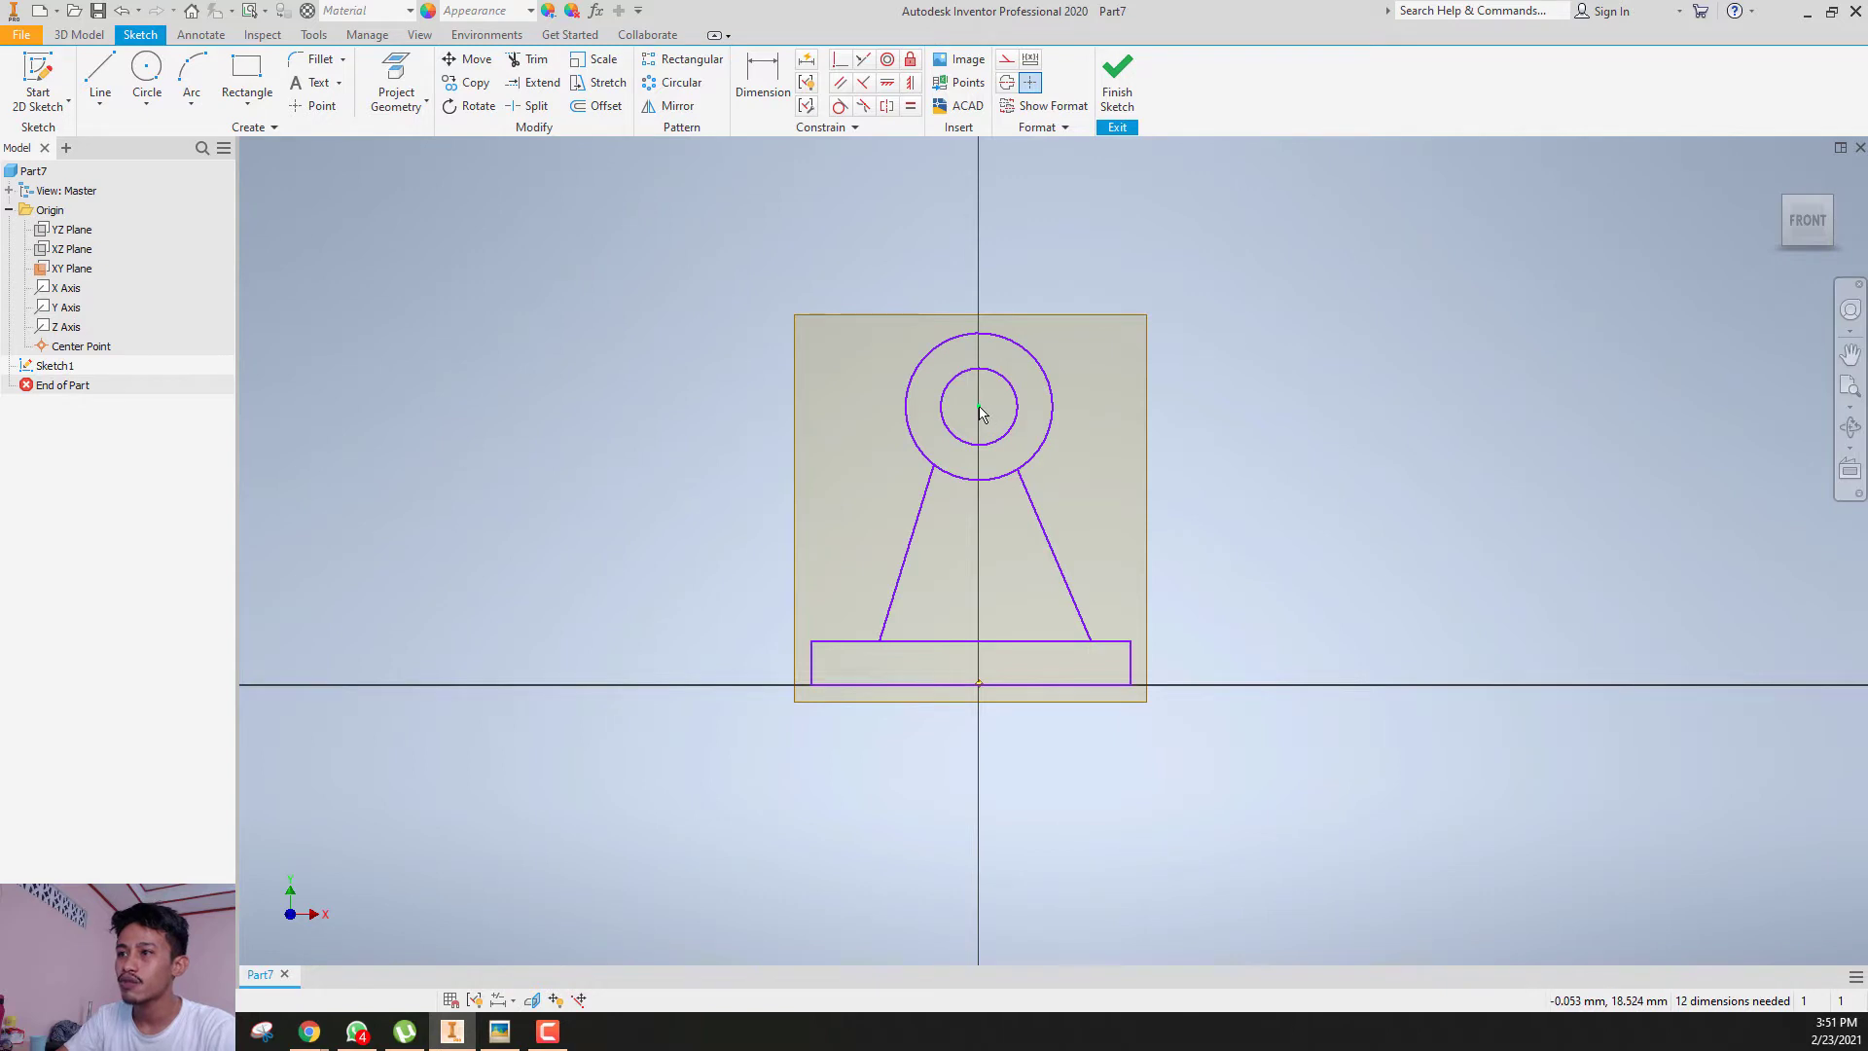
pyautogui.press('Escape')
pyautogui.click(981, 686)
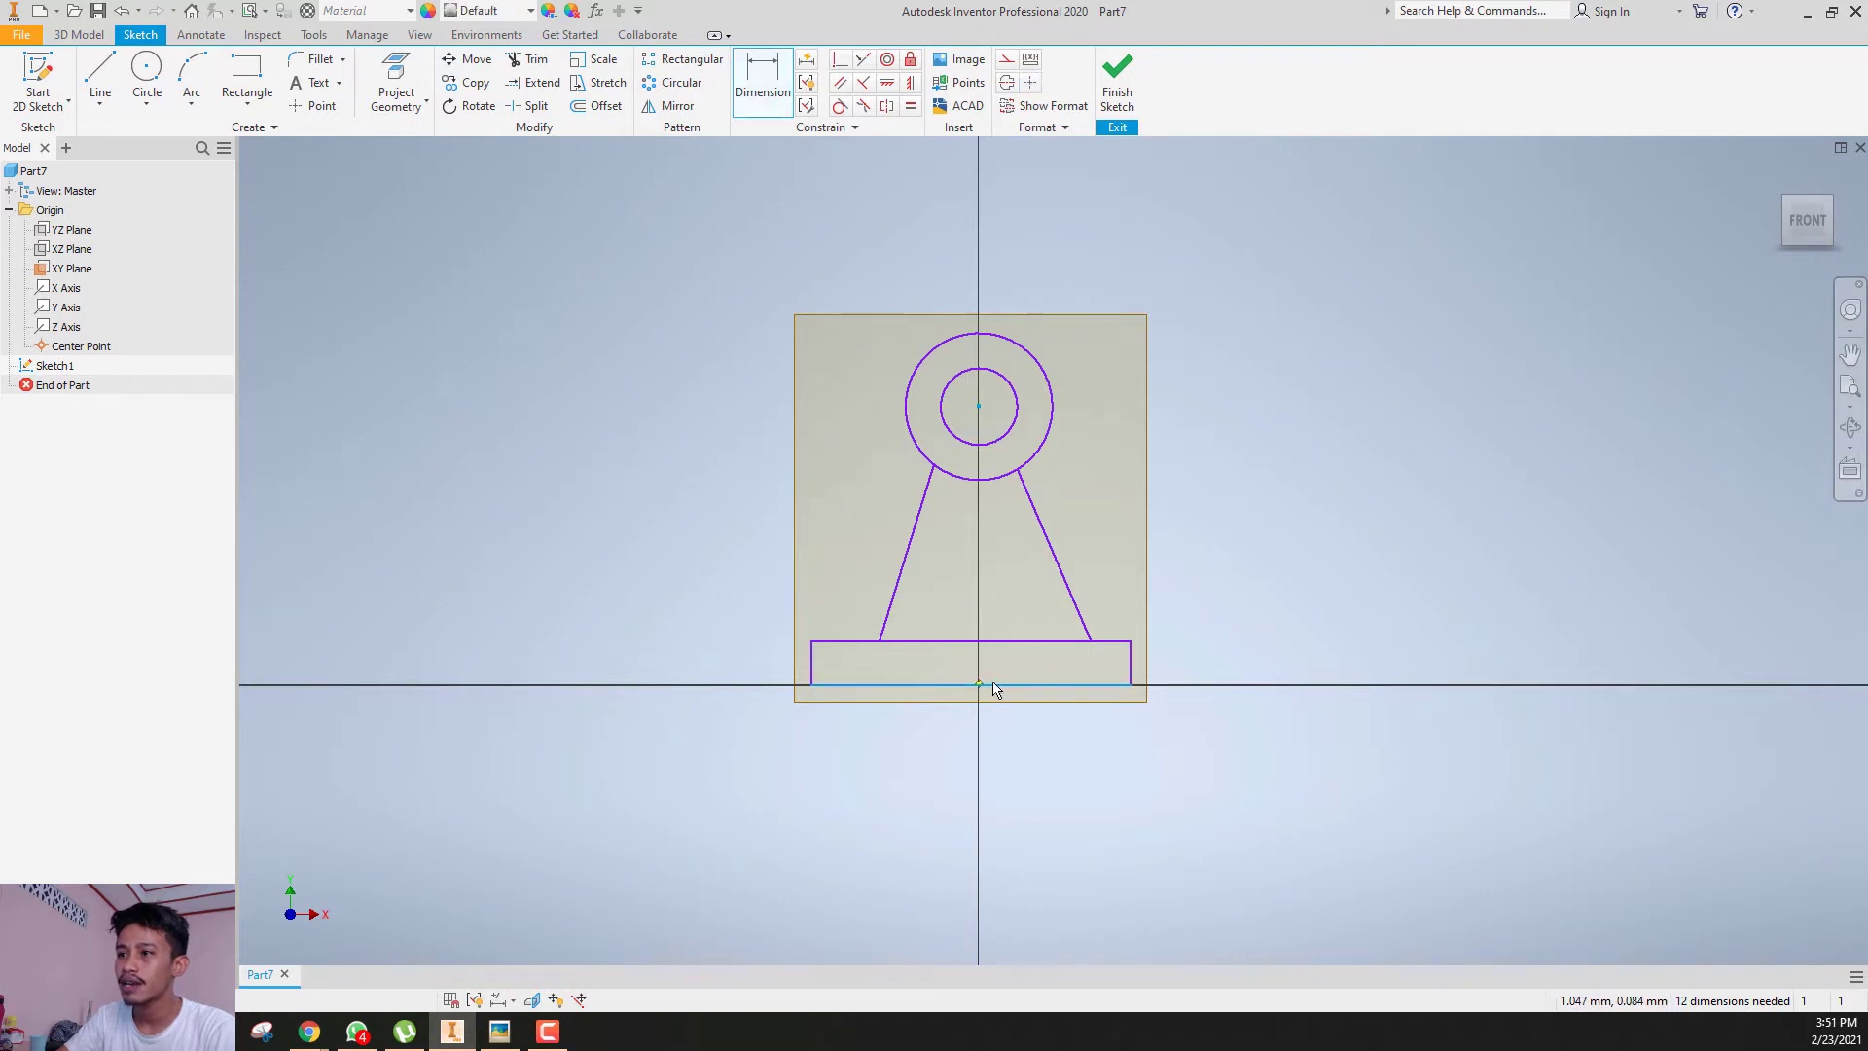
pyautogui.click(979, 405)
pyautogui.click(562, 562)
pyautogui.write('95')
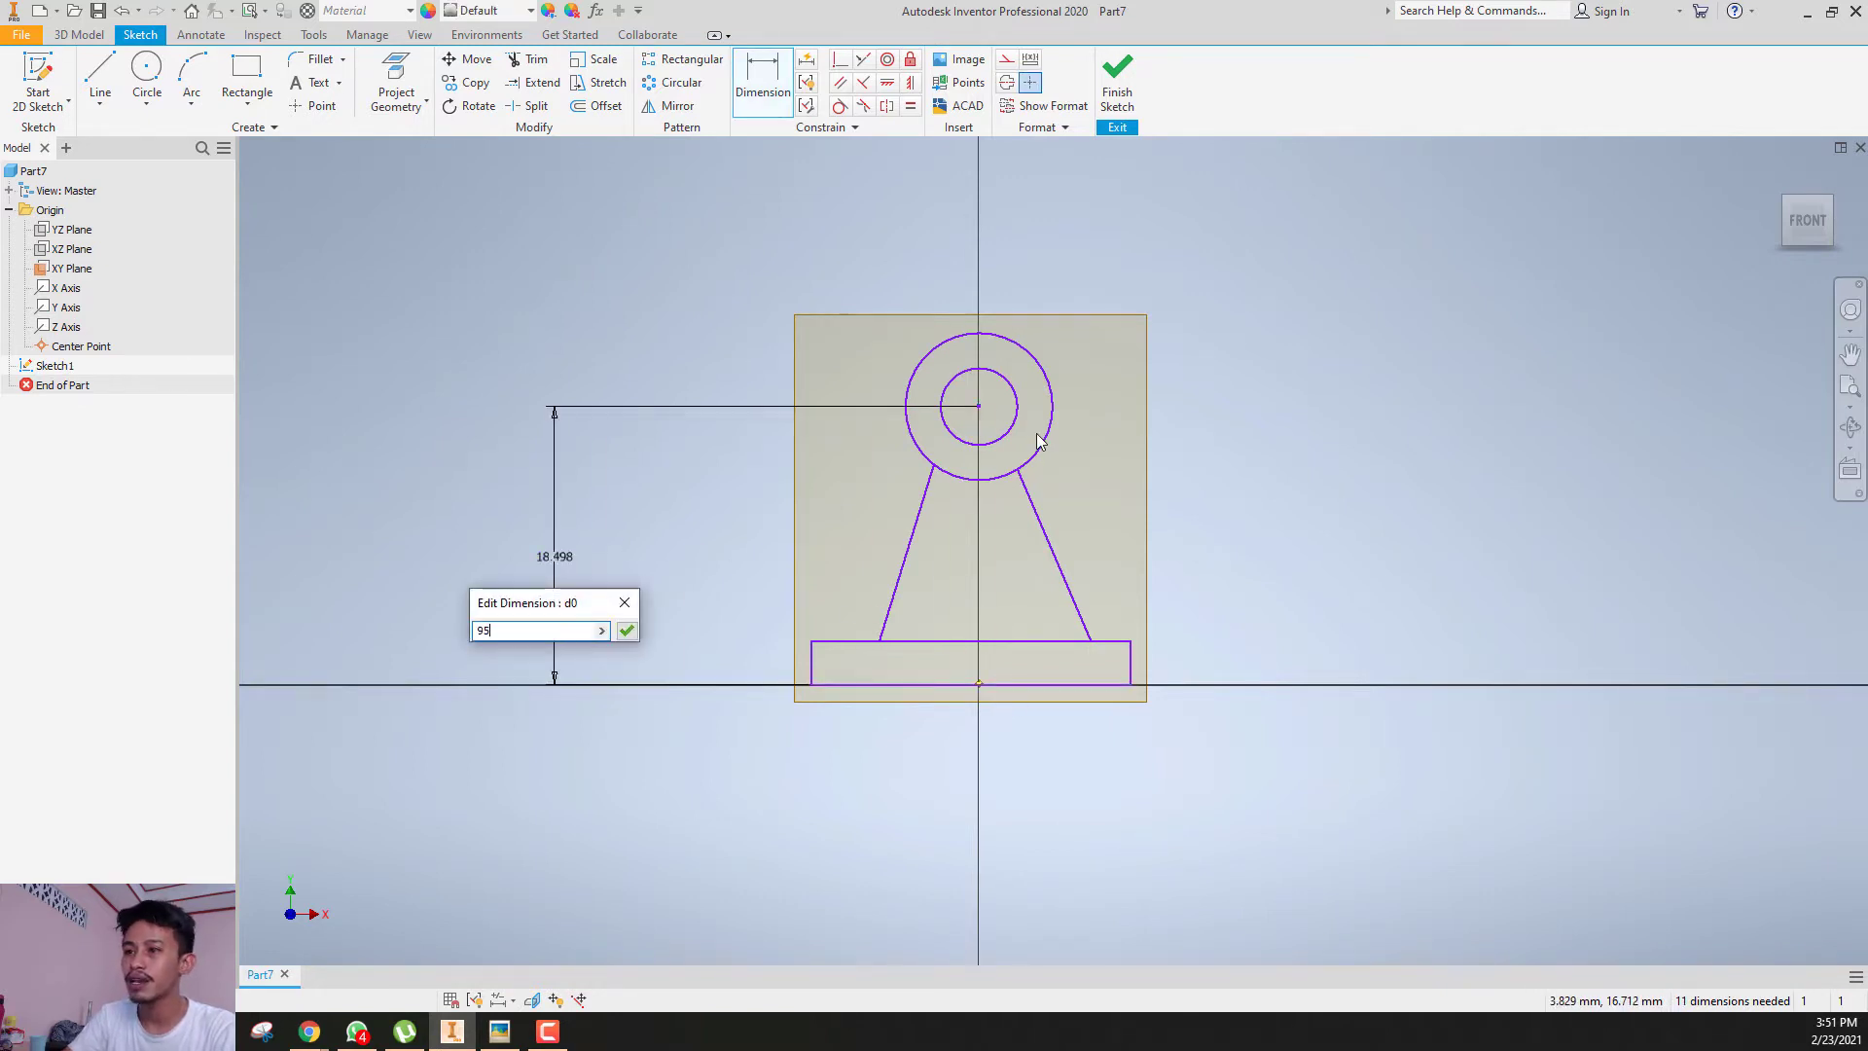
pyautogui.press('Return')
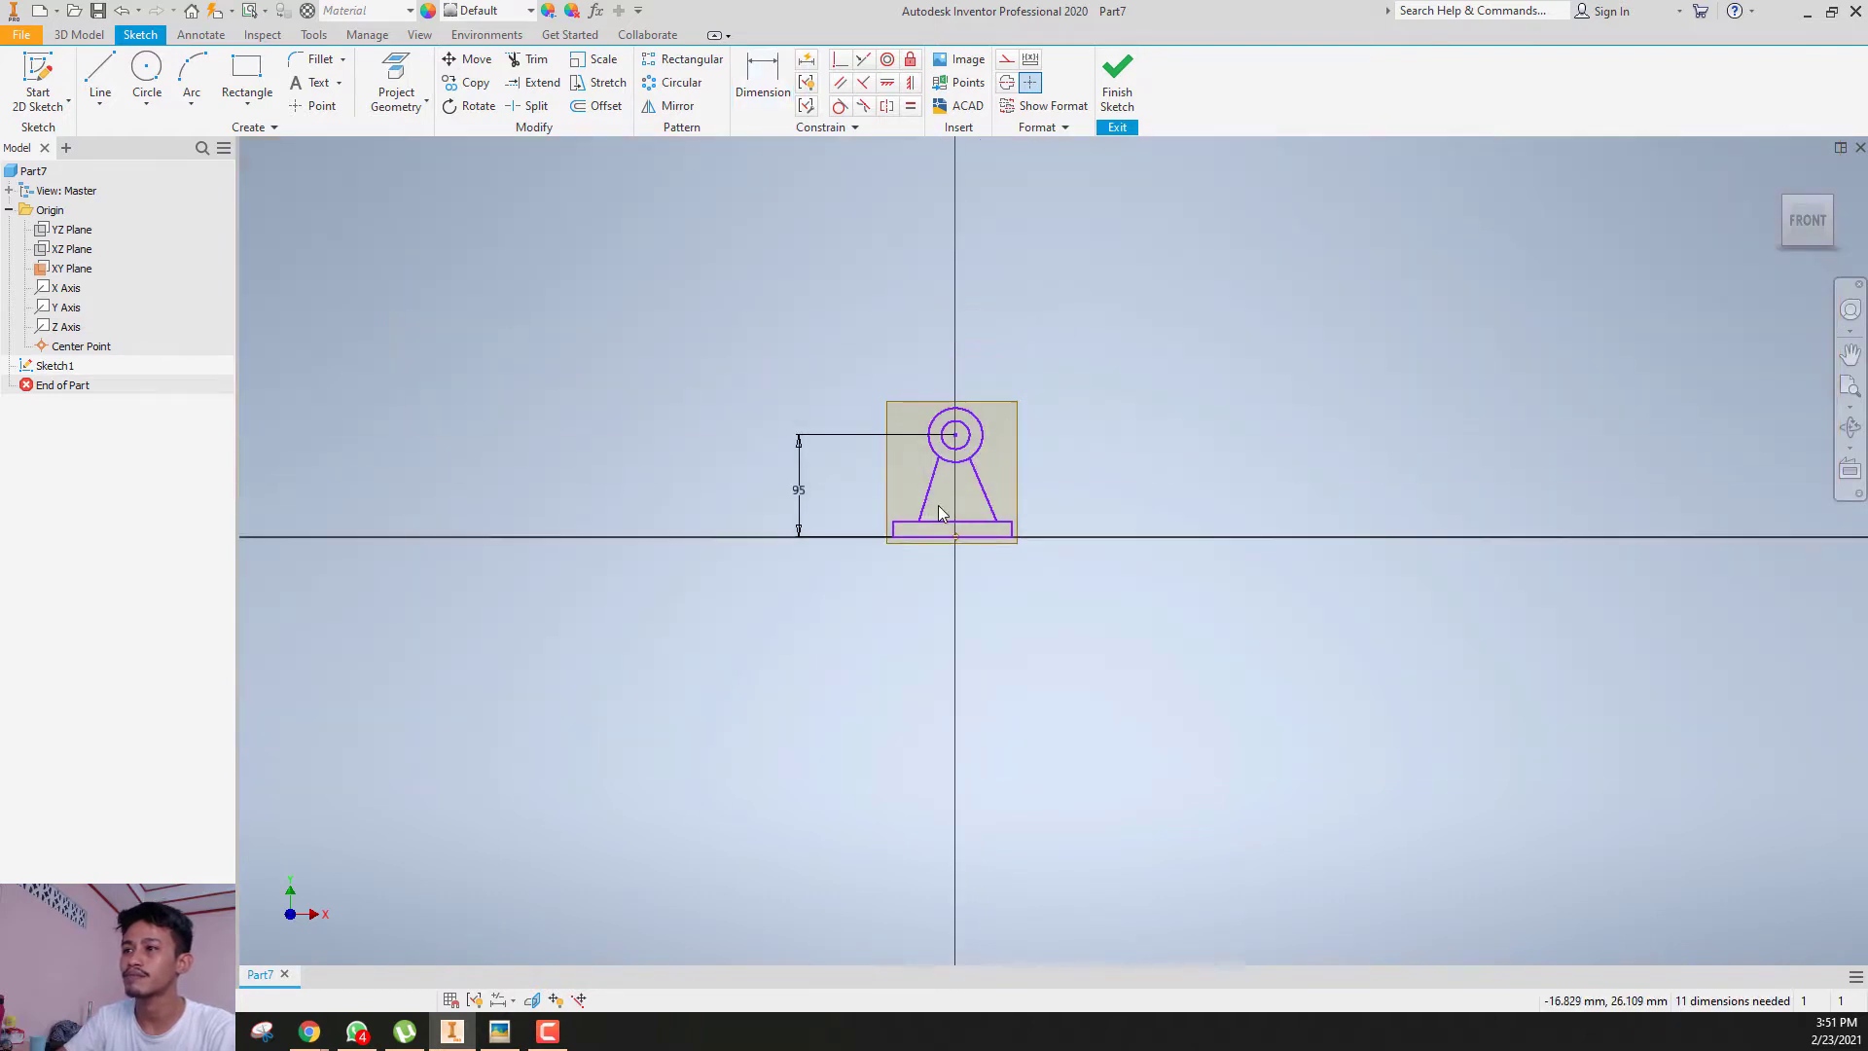
# - Align the circles' center vertically with the origin point using a Vertical constraint
pyautogui.scroll(-5, 938, 505)
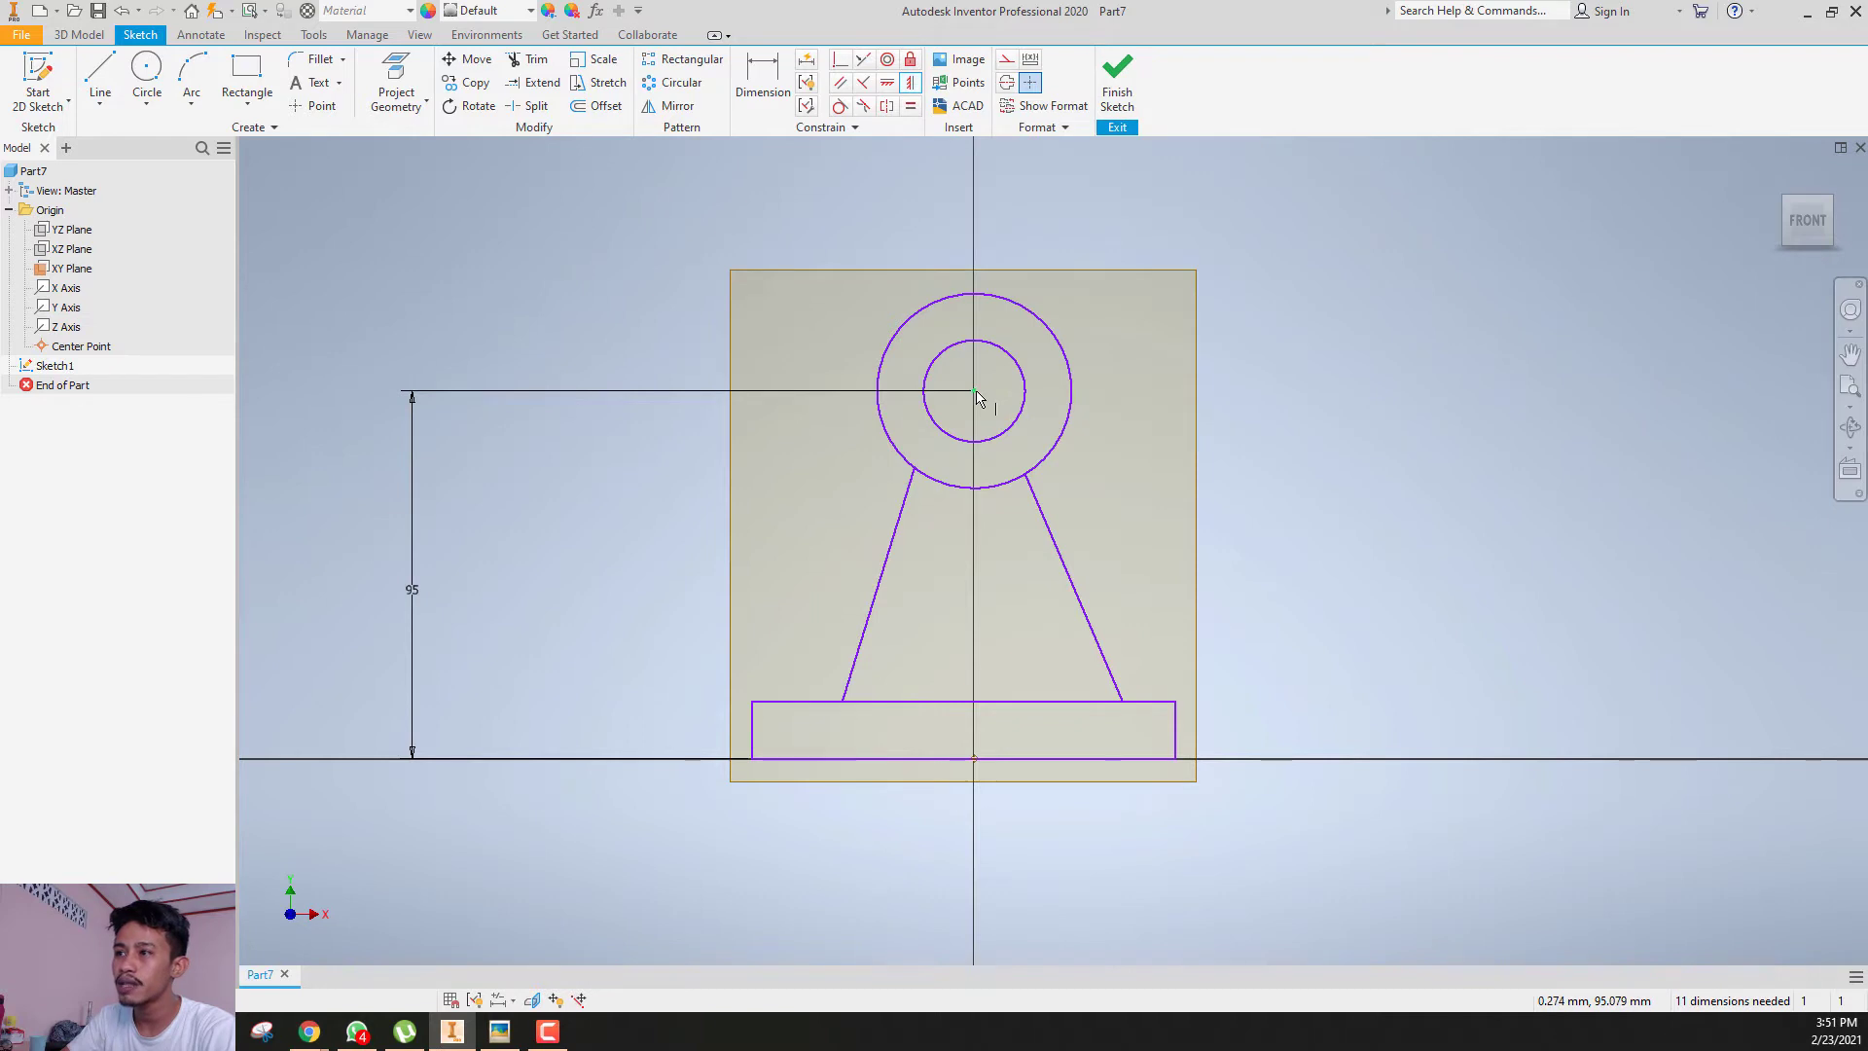
pyautogui.click(976, 392)
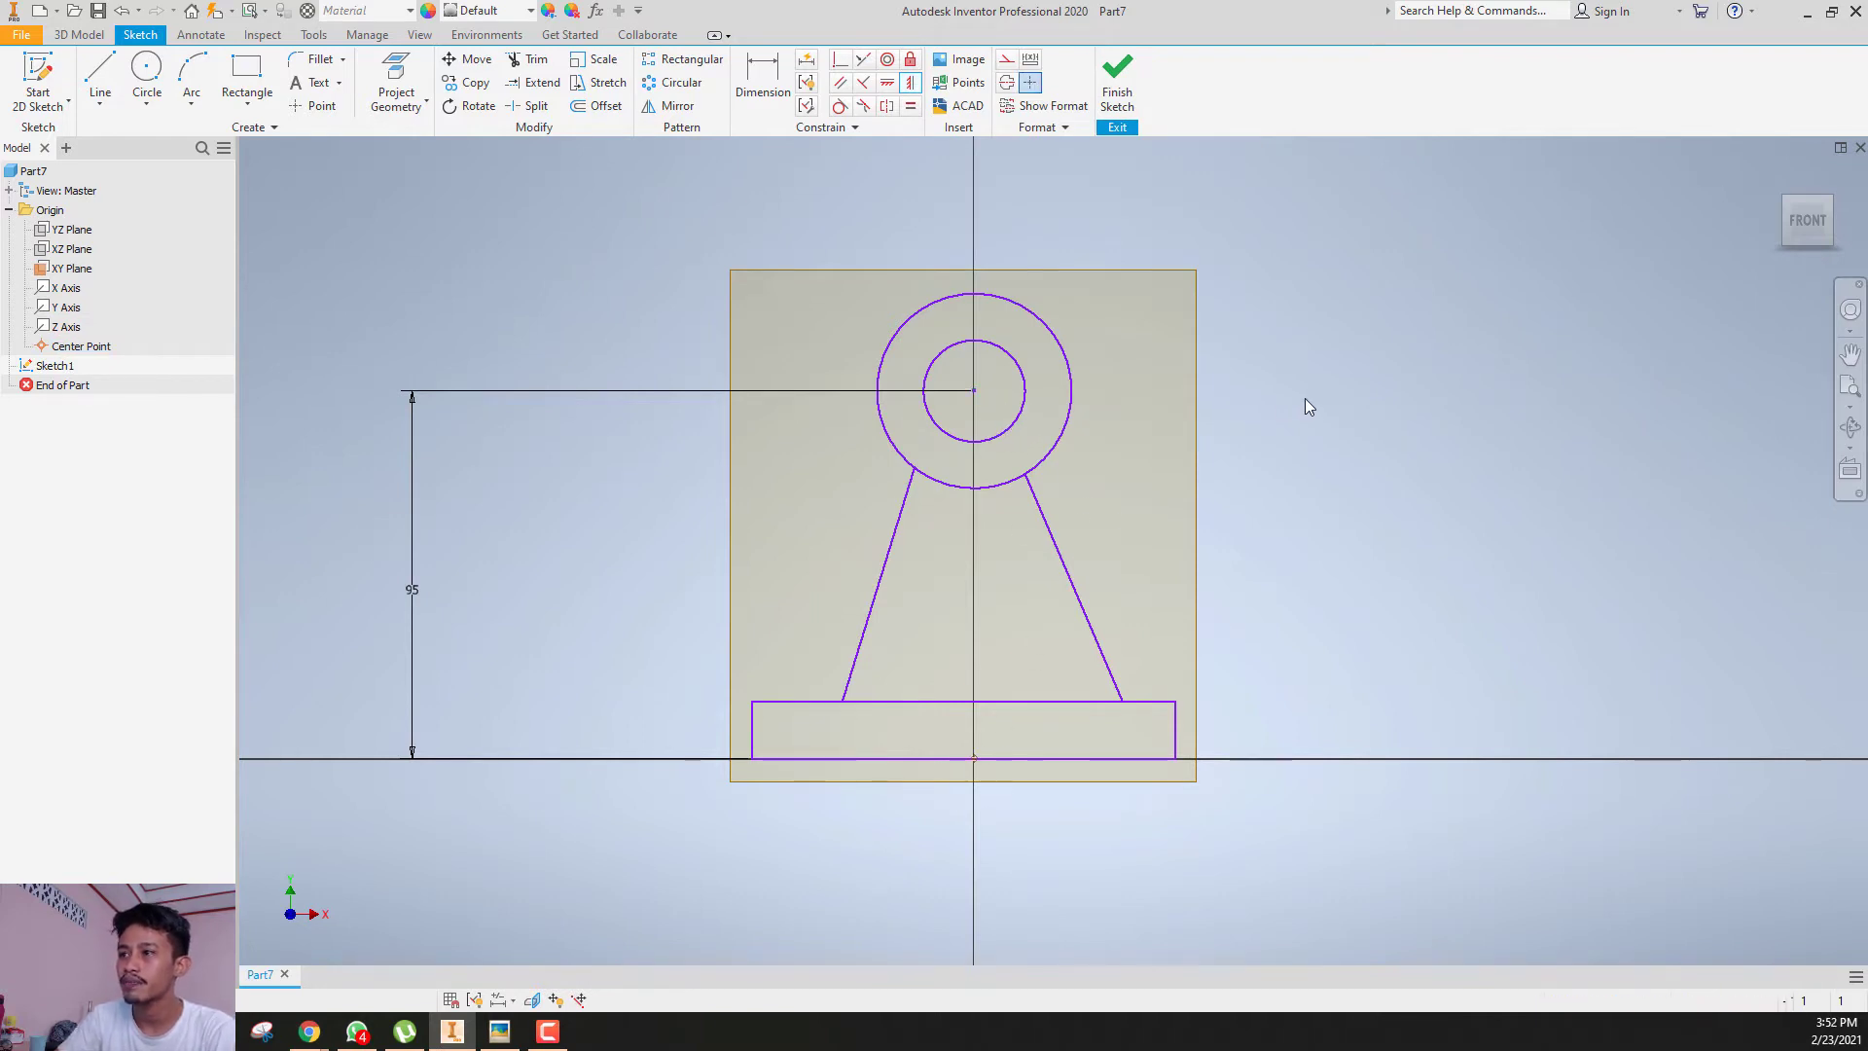
pyautogui.moveTo(975, 391)
pyautogui.mouseDown()
pyautogui.moveTo(973, 342)
pyautogui.moveTo(986, 406)
pyautogui.moveTo(948, 387)
pyautogui.moveTo(1016, 393)
pyautogui.mouseUp()
pyautogui.scroll(3, 1016, 421)
pyautogui.scroll(-3, 993, 473)
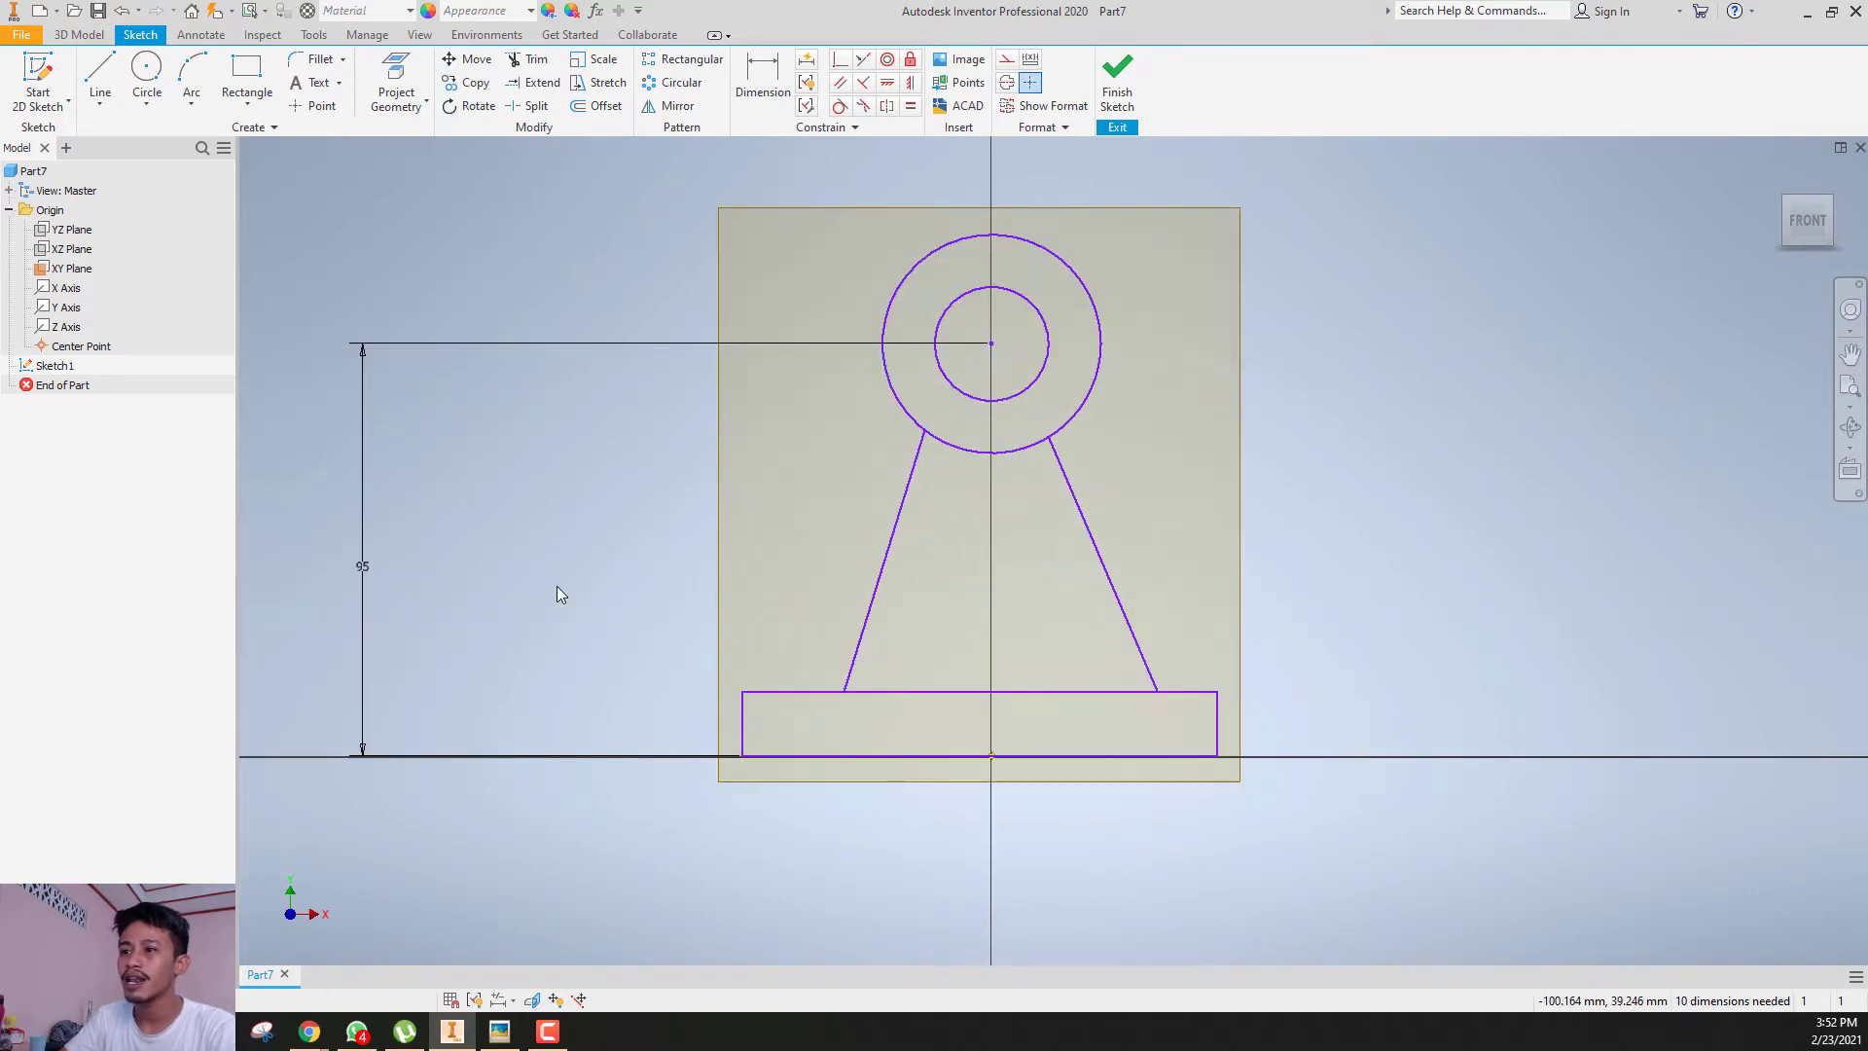
# - Dimension the inner circle's diameter as 28 mm
pyautogui.press('d')
pyautogui.click(1049, 336)
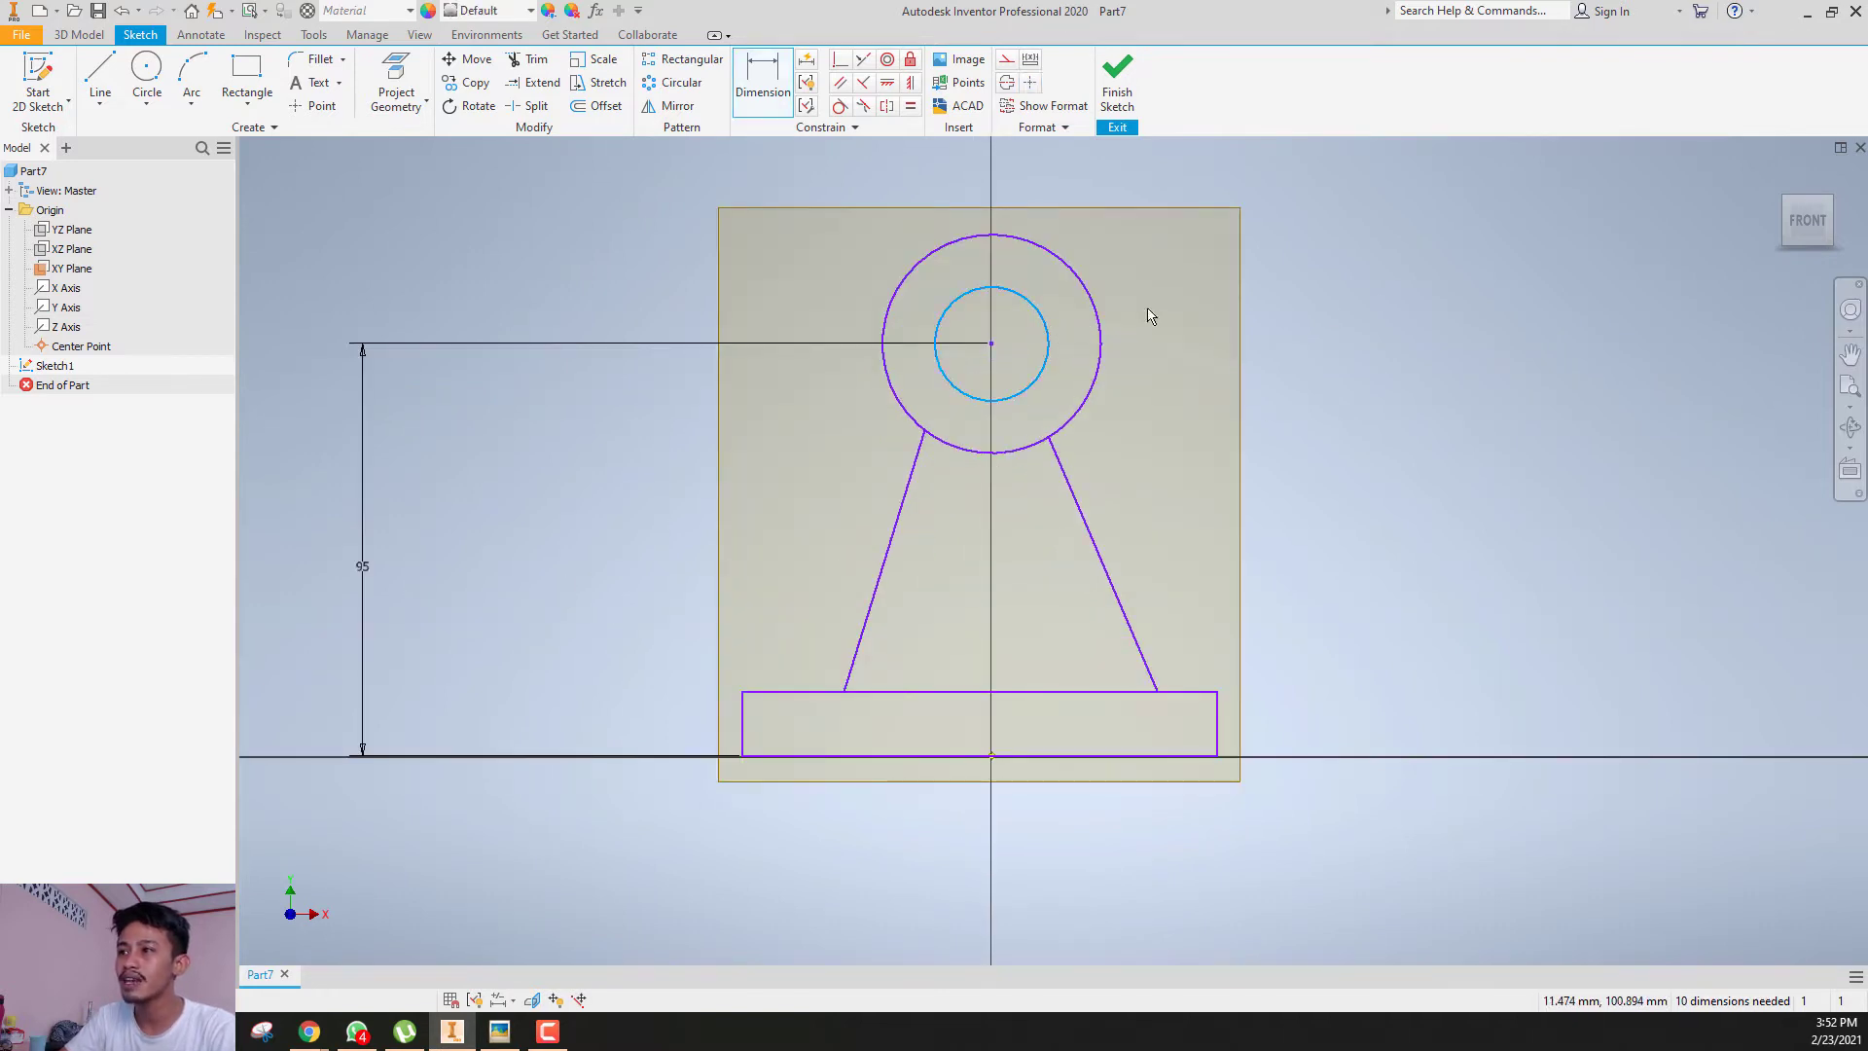
pyautogui.click(1448, 285)
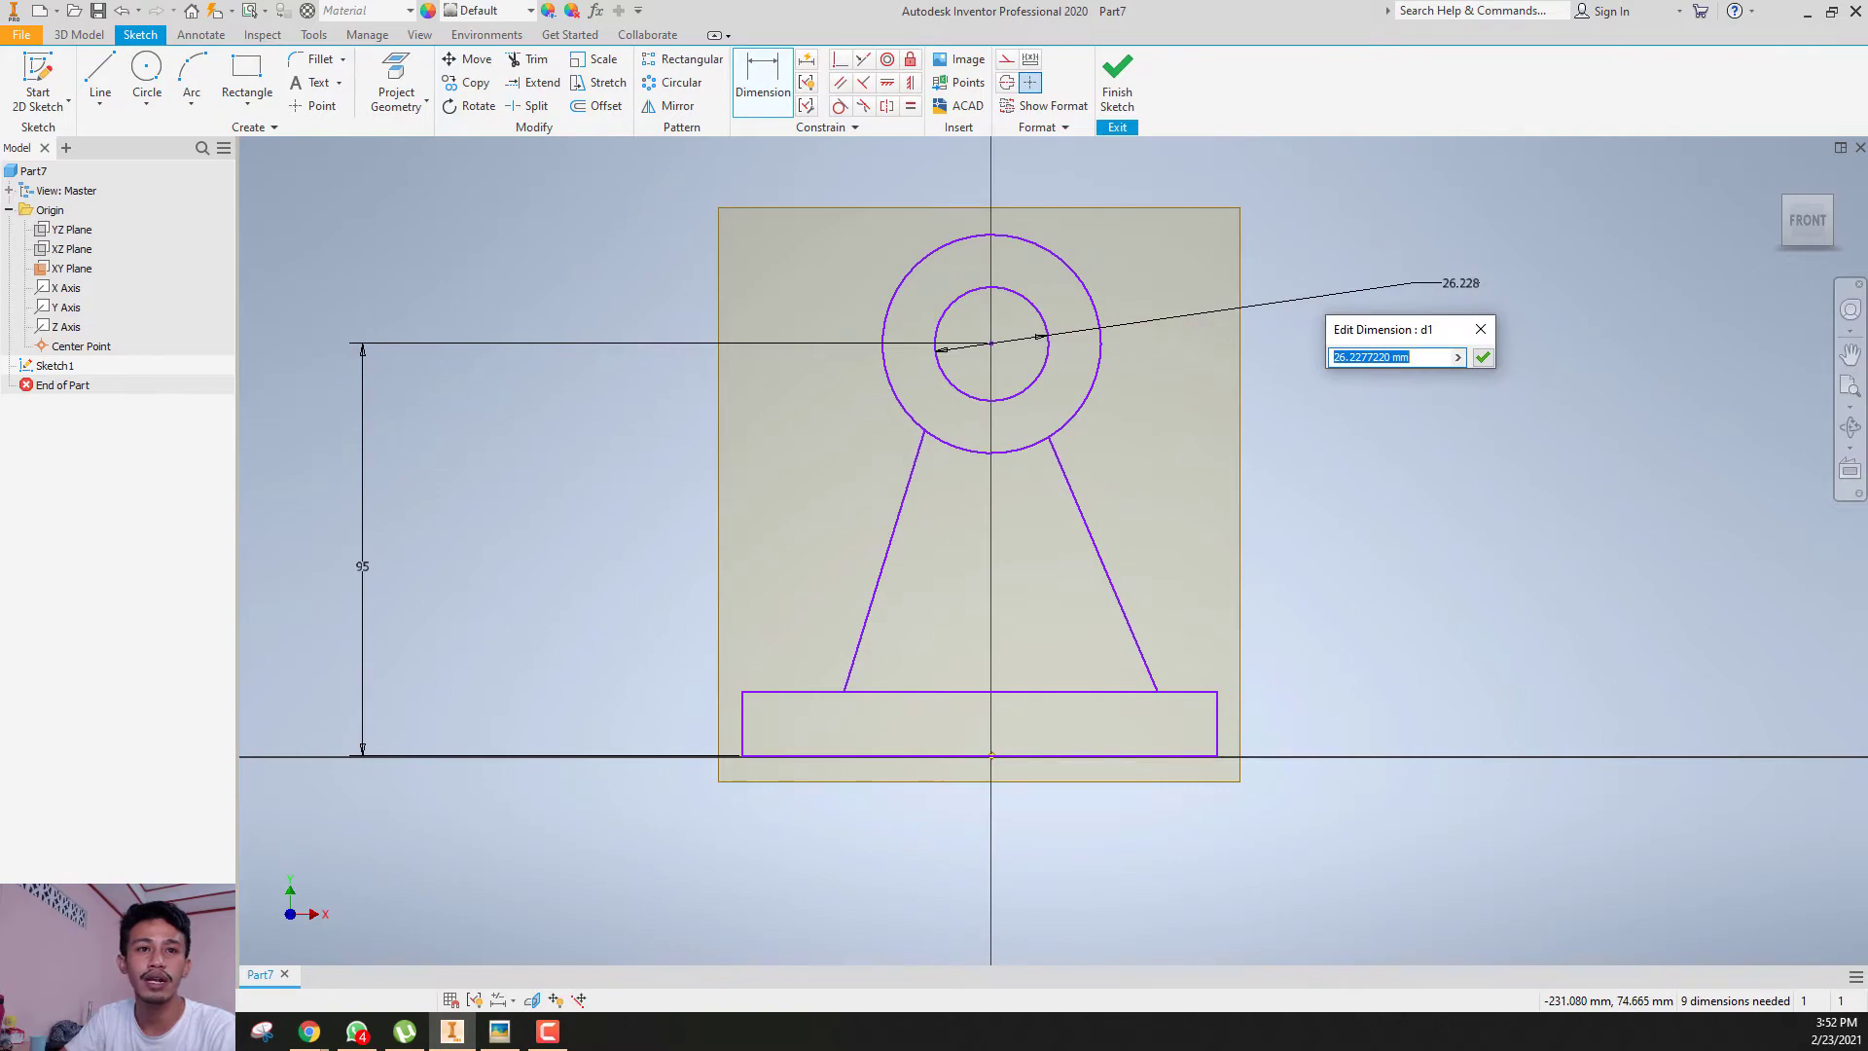
pyautogui.write('28')
pyautogui.press('Return')
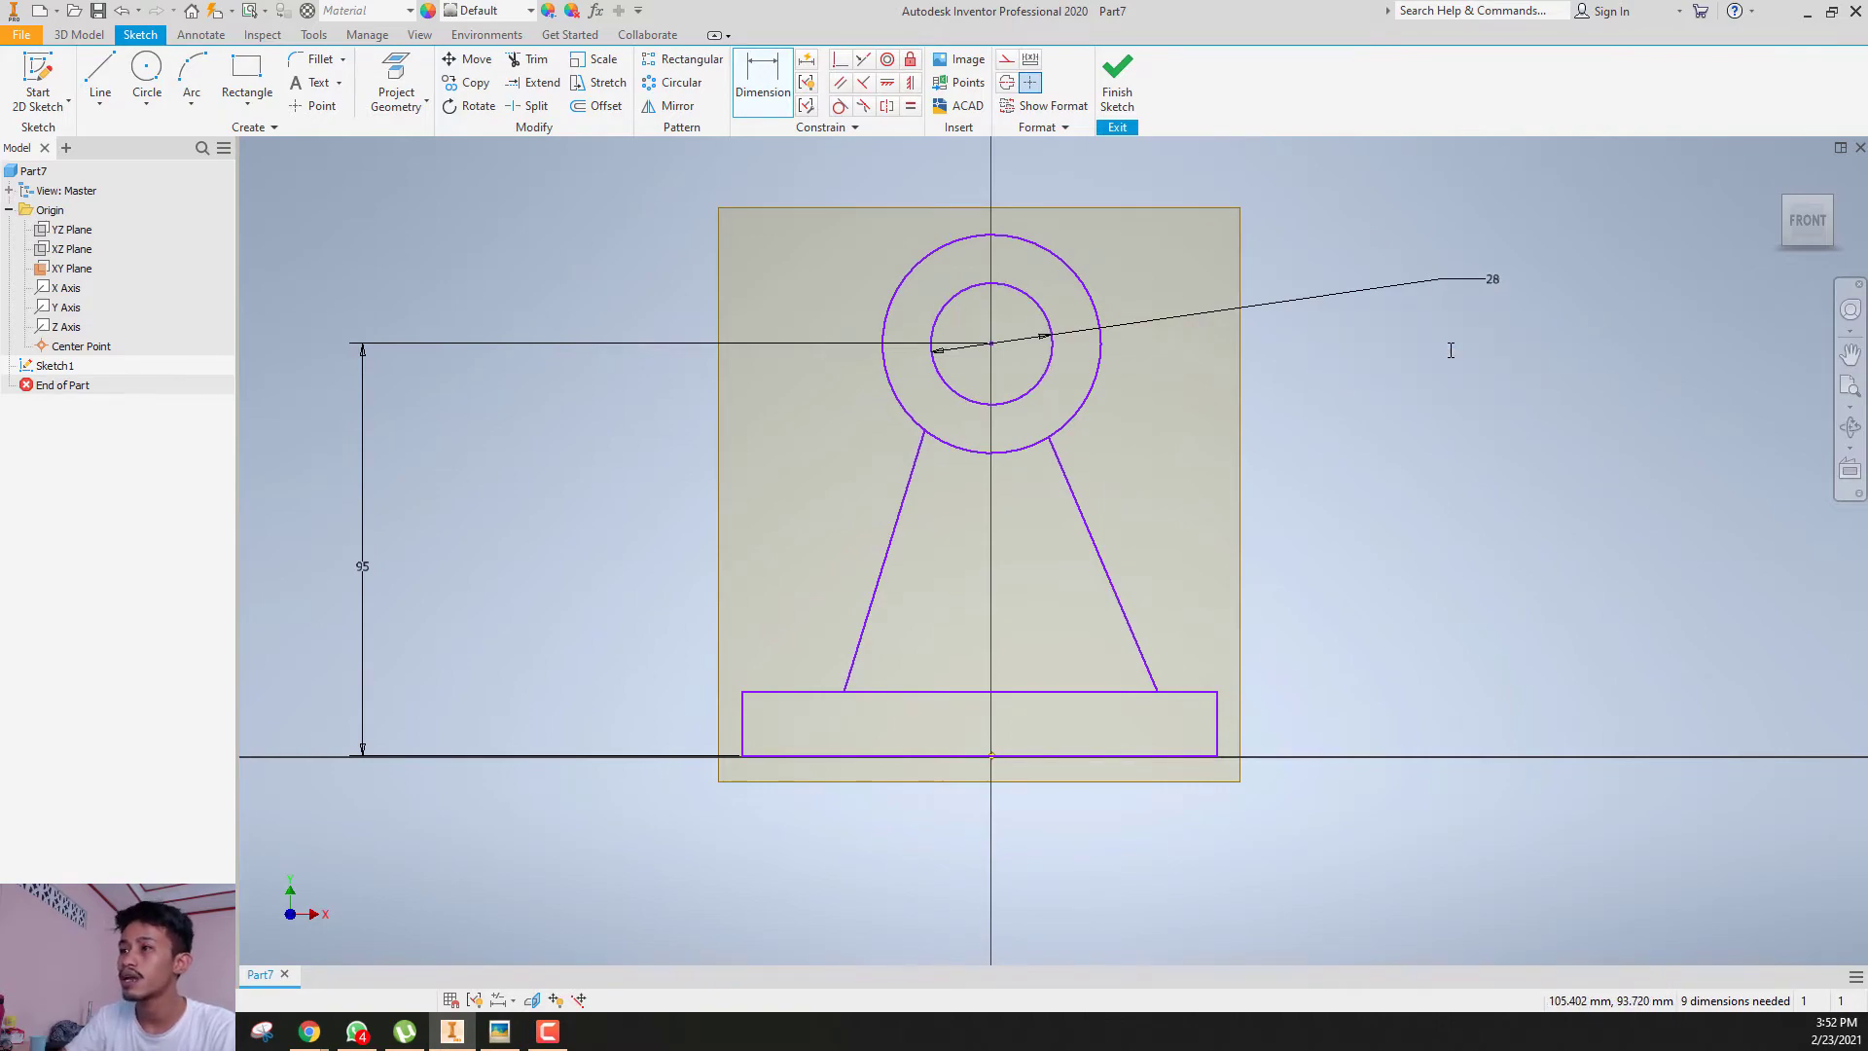
# - Check the sizes in the JOBSHEET 1.jpeg drawing and dimension the outer circle's diameter as 50 mm
pyautogui.click(499, 1030)
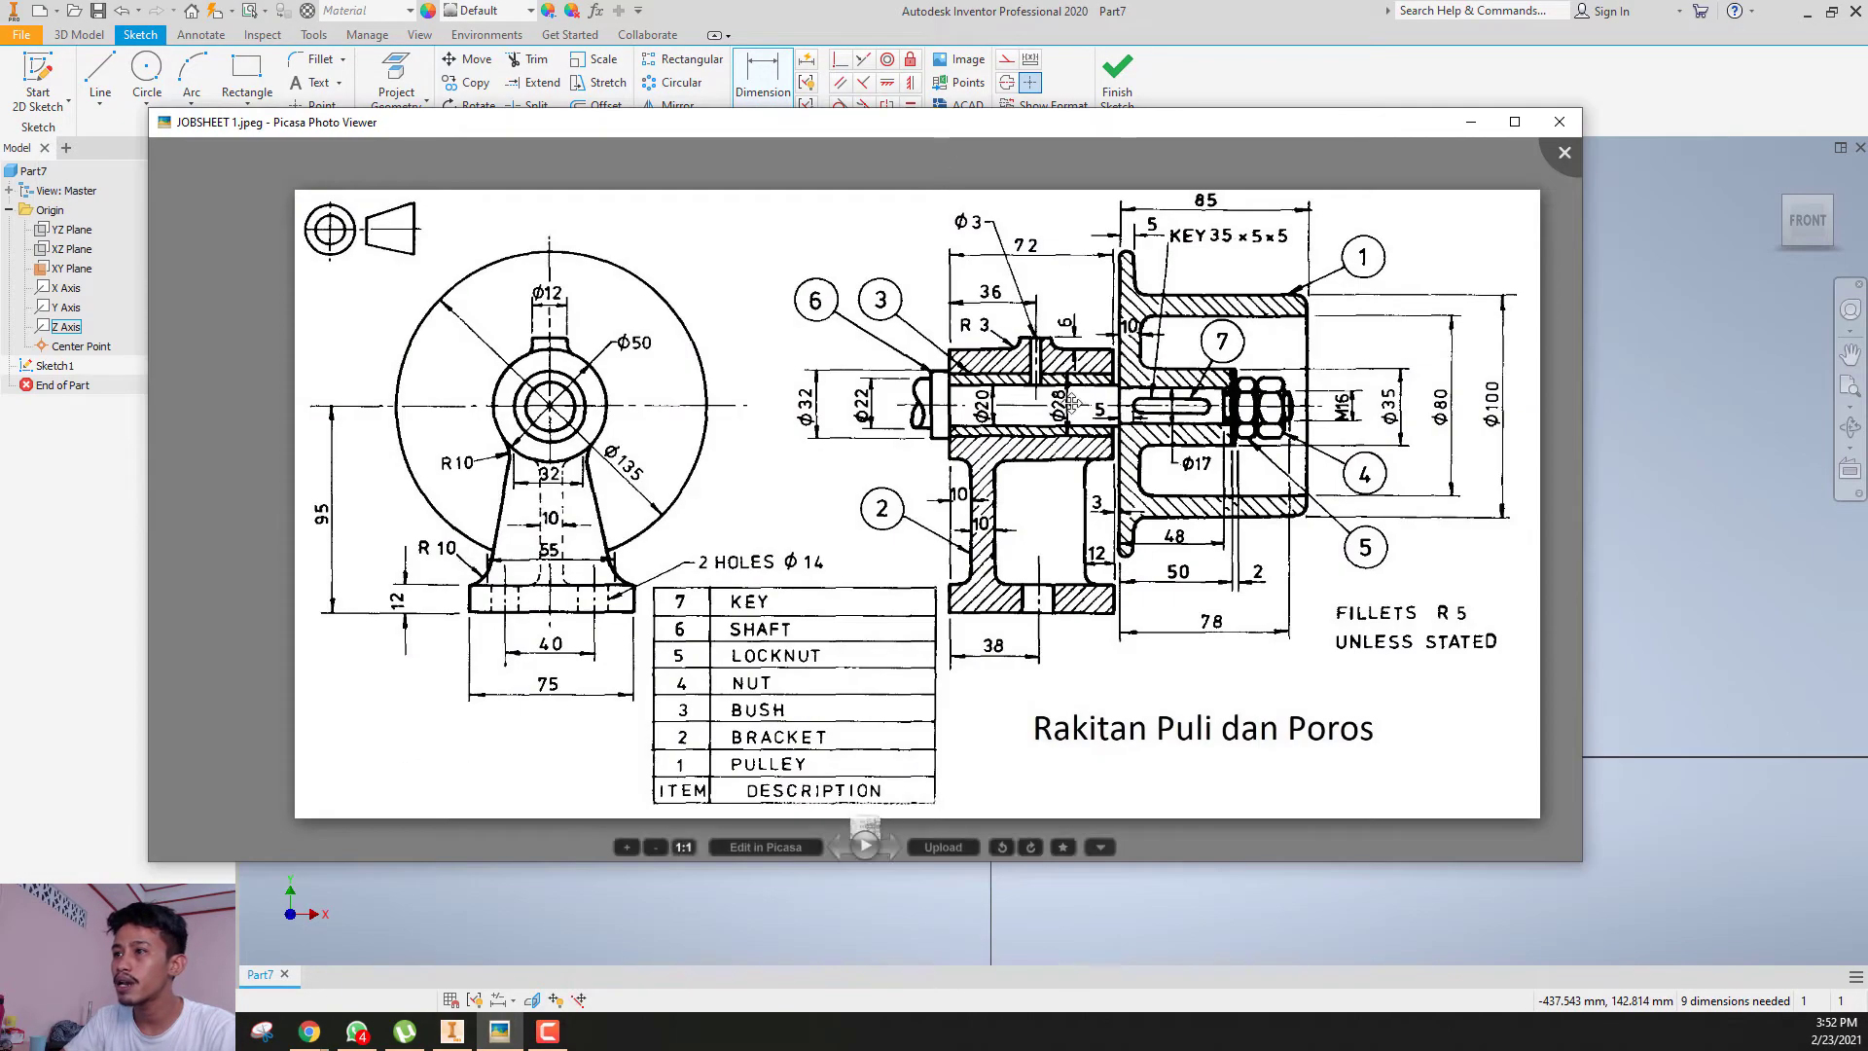
pyautogui.scroll(5, 972, 460)
pyautogui.scroll(-5, 972, 460)
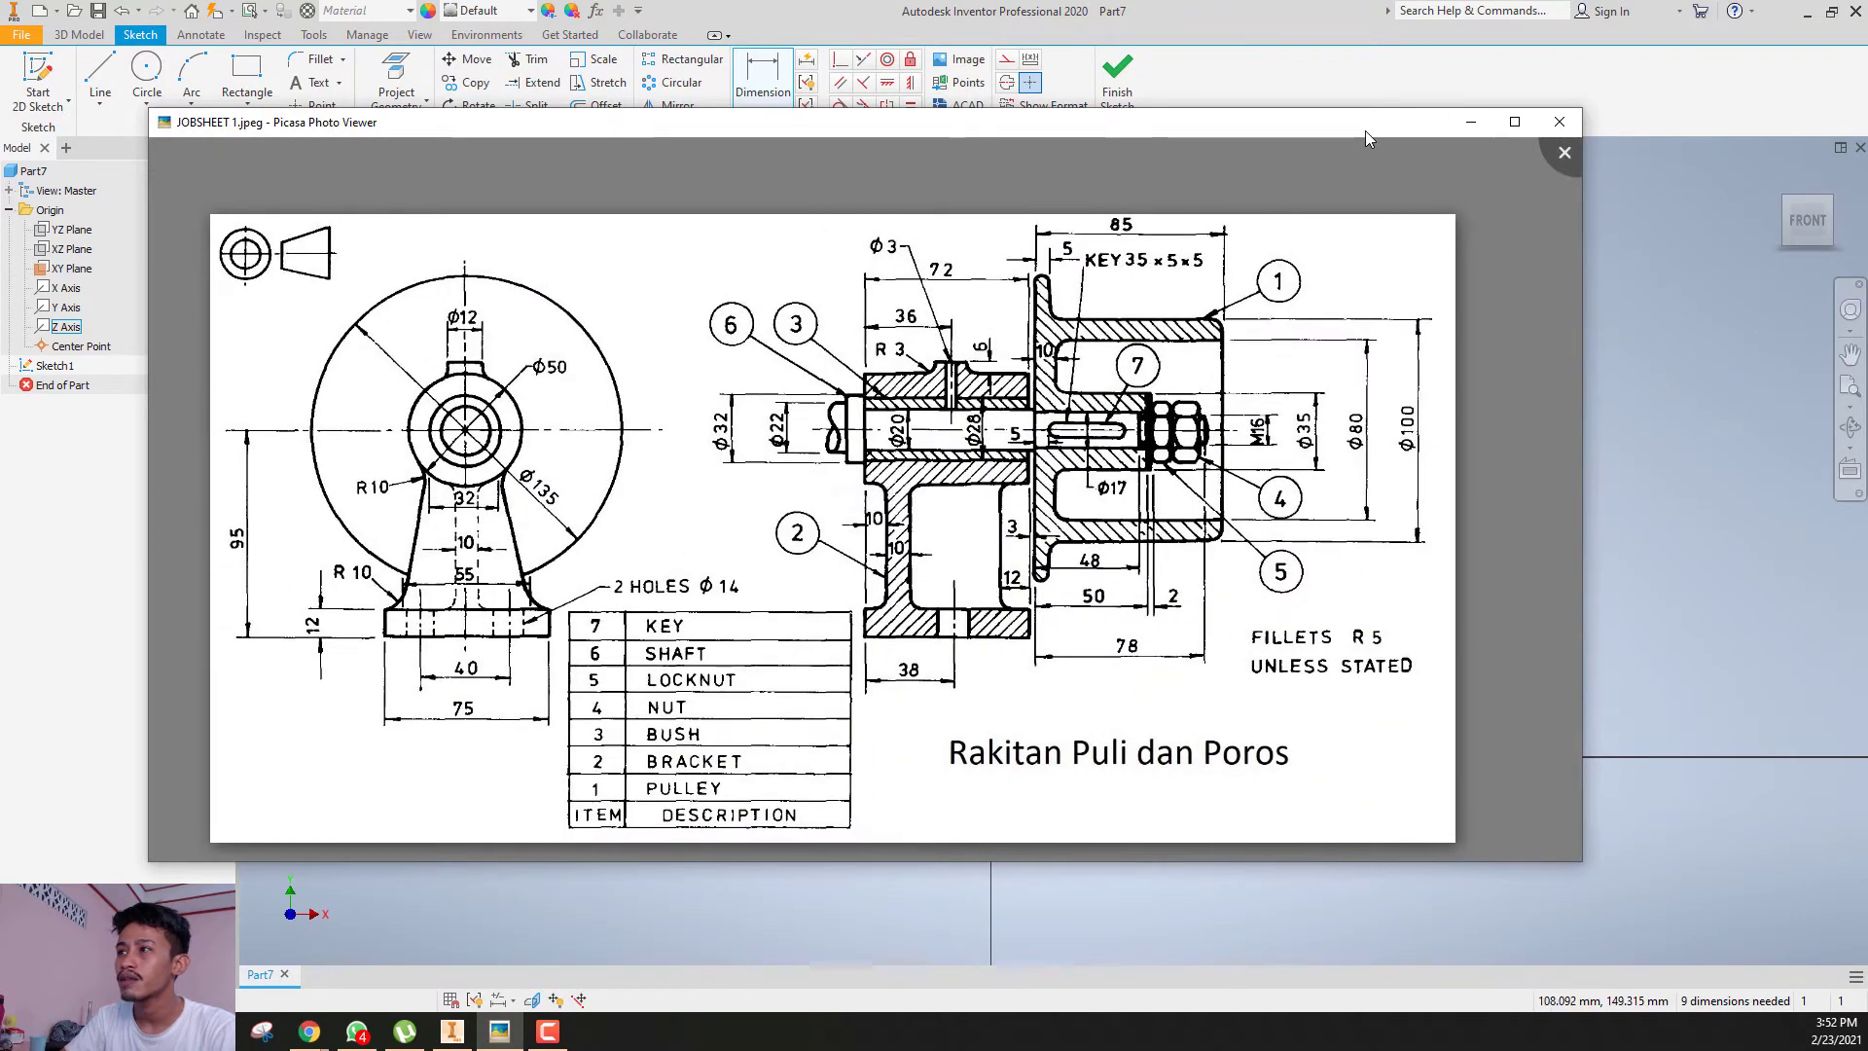
pyautogui.press('Escape')
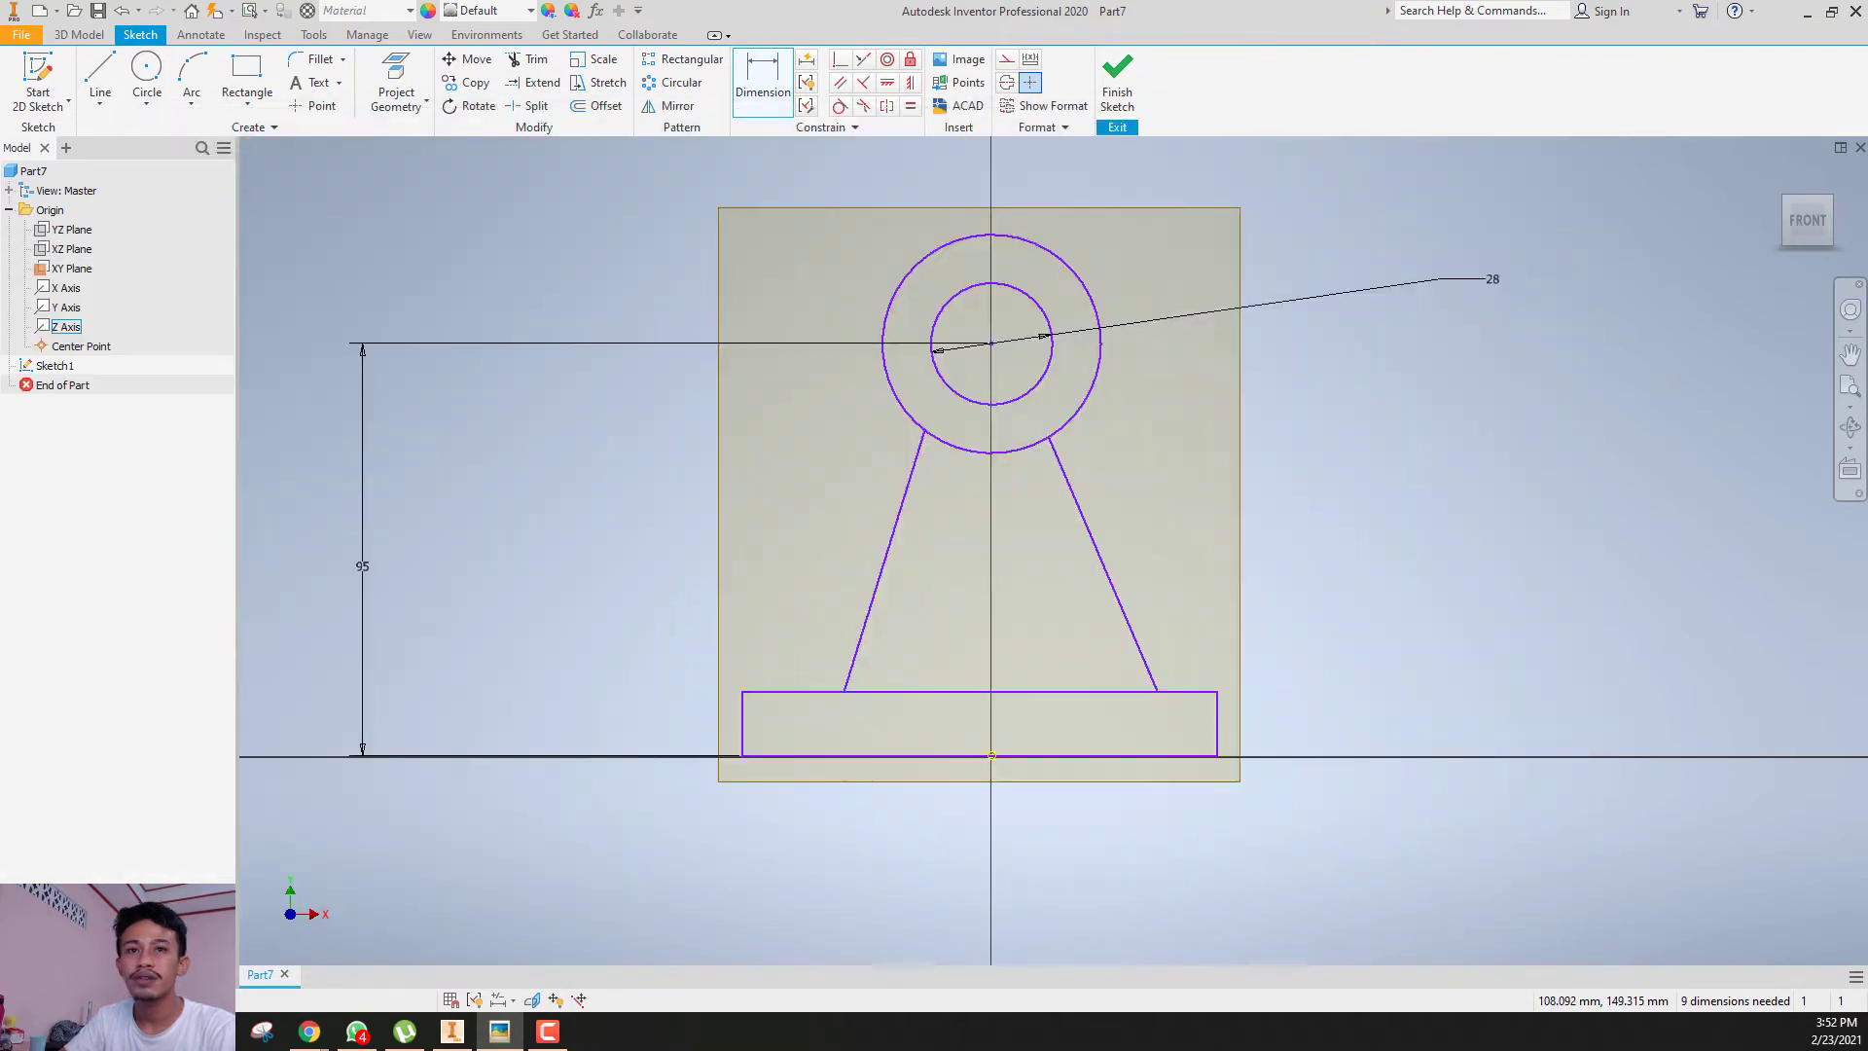
pyautogui.click(896, 292)
pyautogui.click(1302, 232)
pyautogui.write('50')
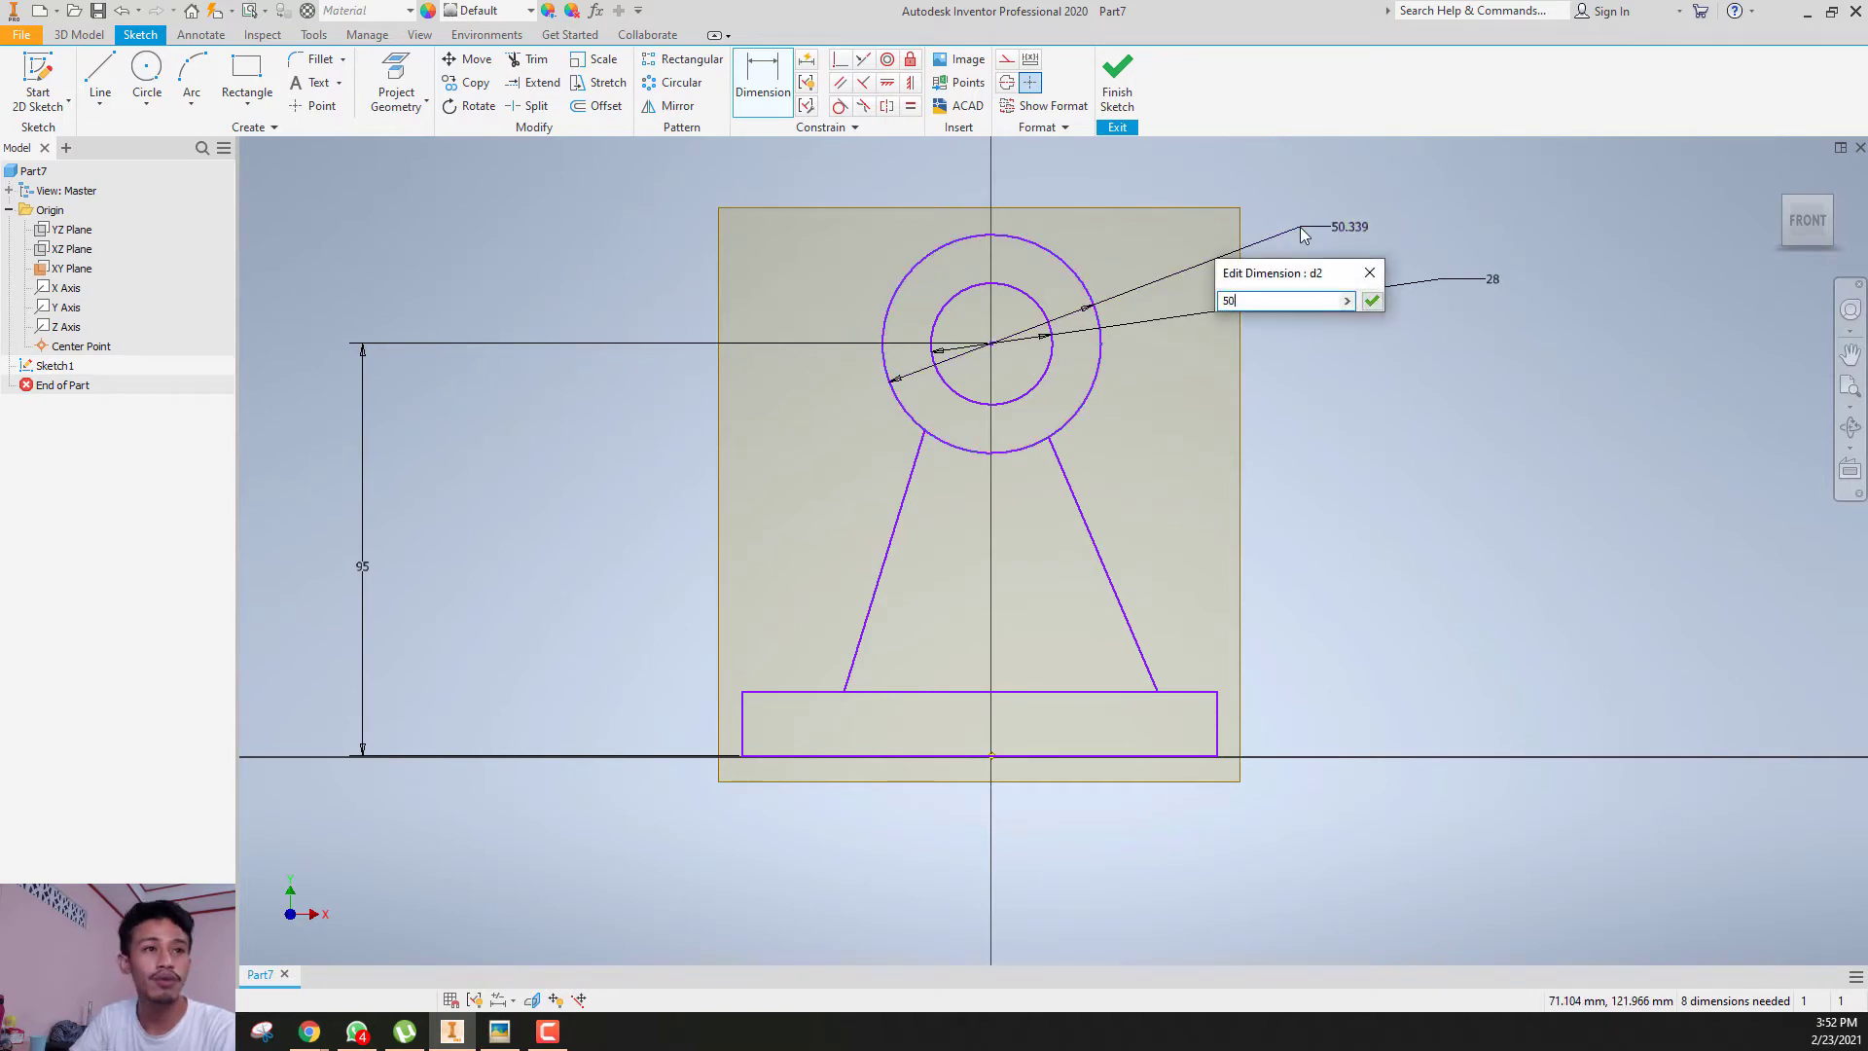
pyautogui.press('Return')
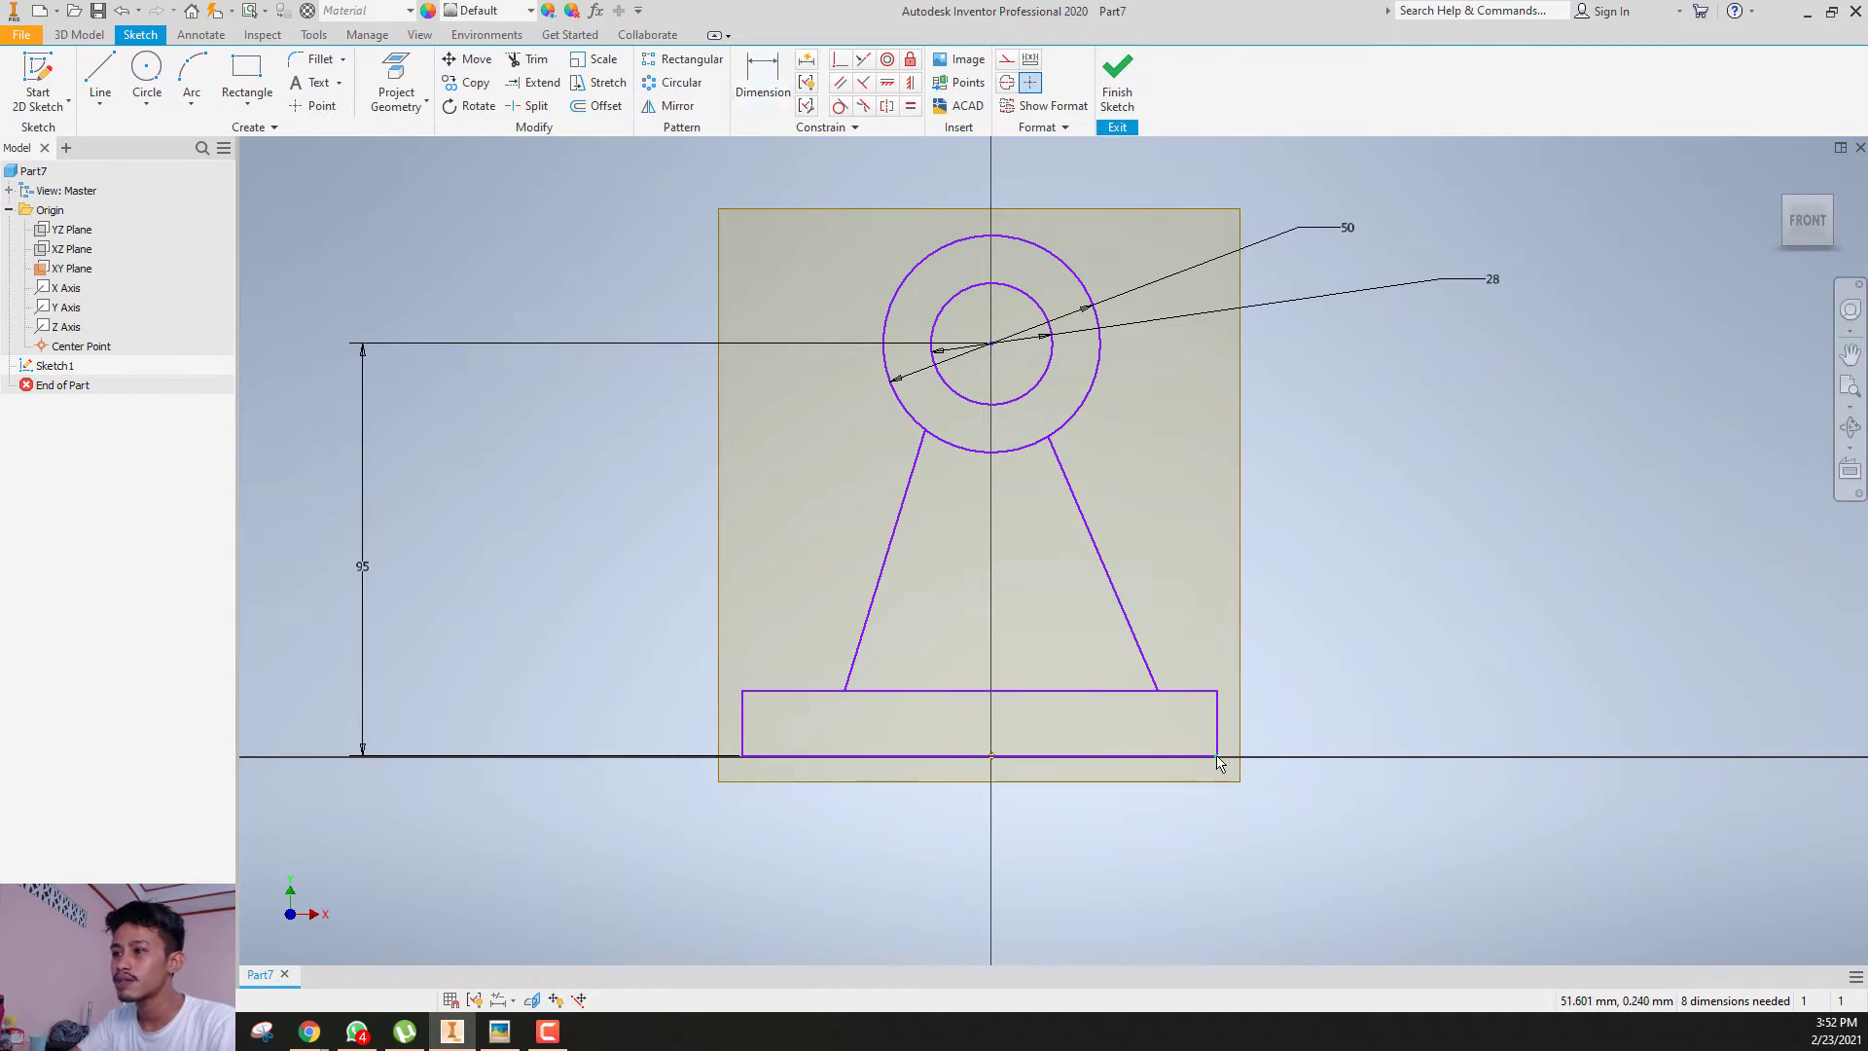
# - Move the base's lower corner up off the horizontal axis and constrain the bottom line coincident with the origin point
pyautogui.moveTo(1217, 756); pyautogui.dragTo(1229, 712)
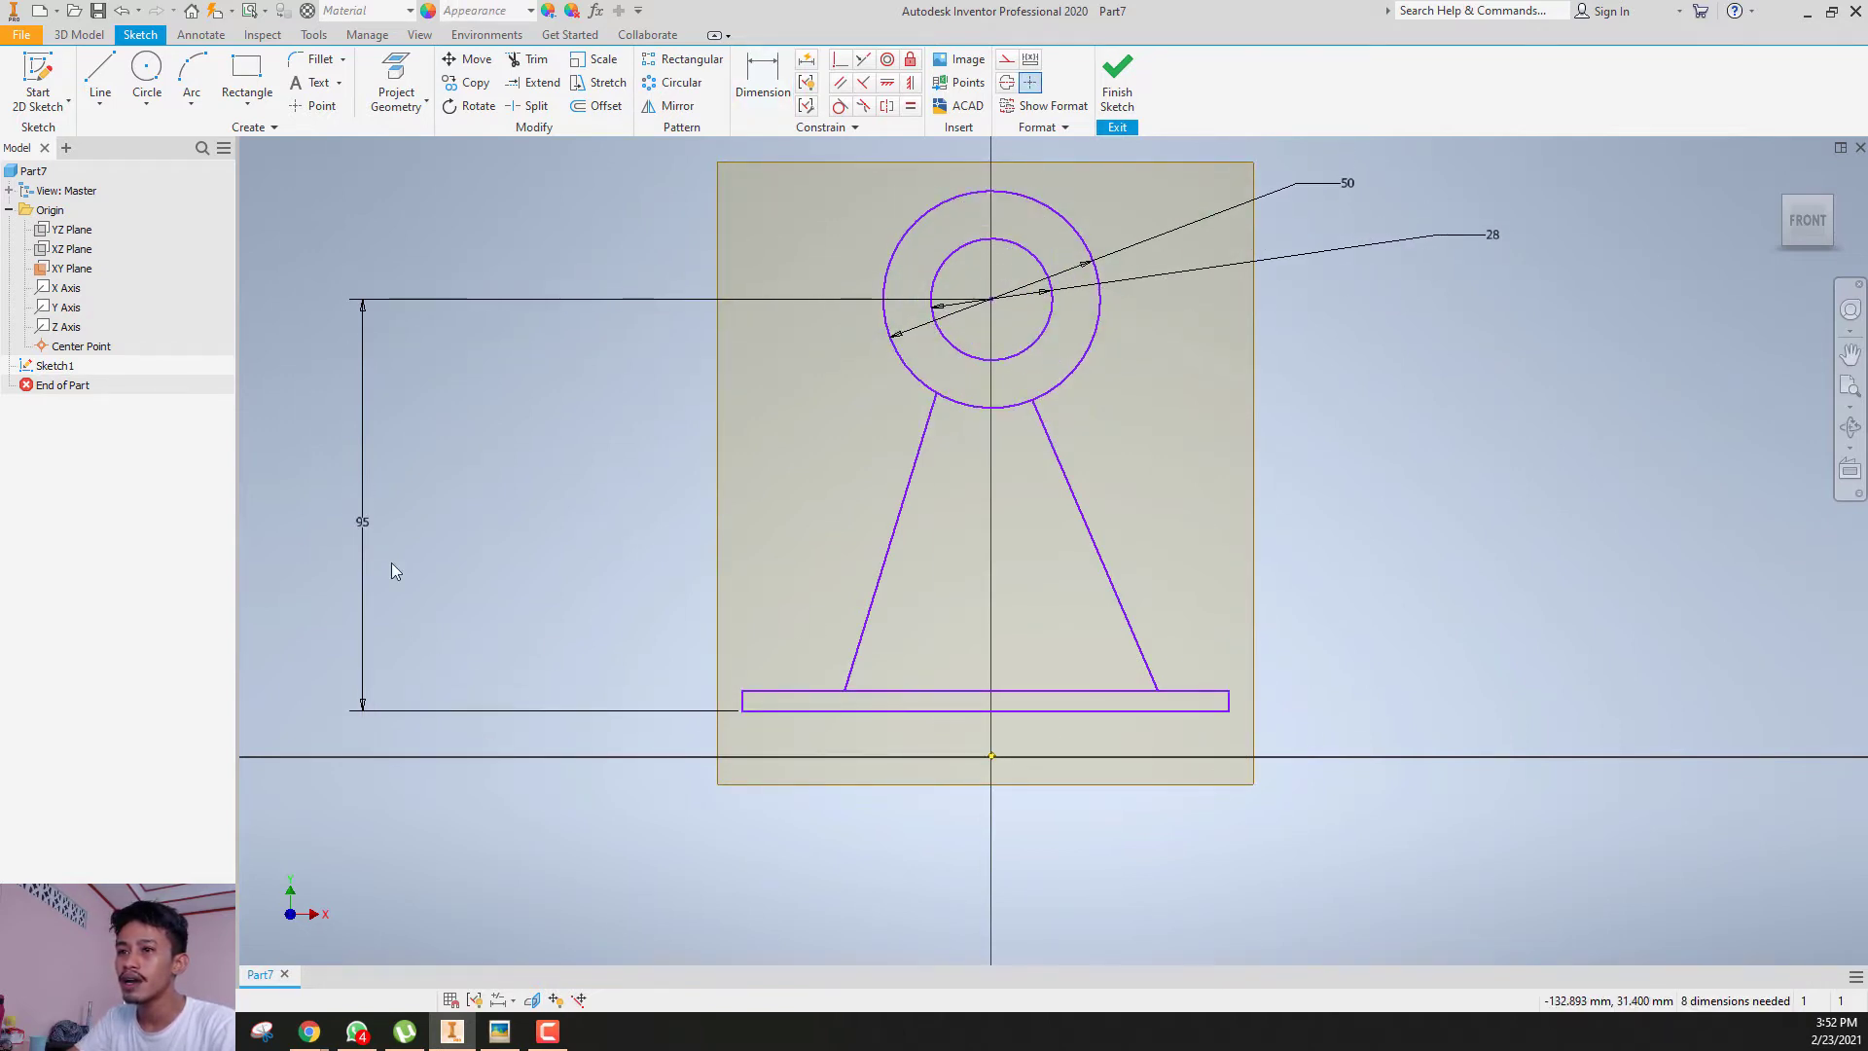
pyautogui.click(1038, 712)
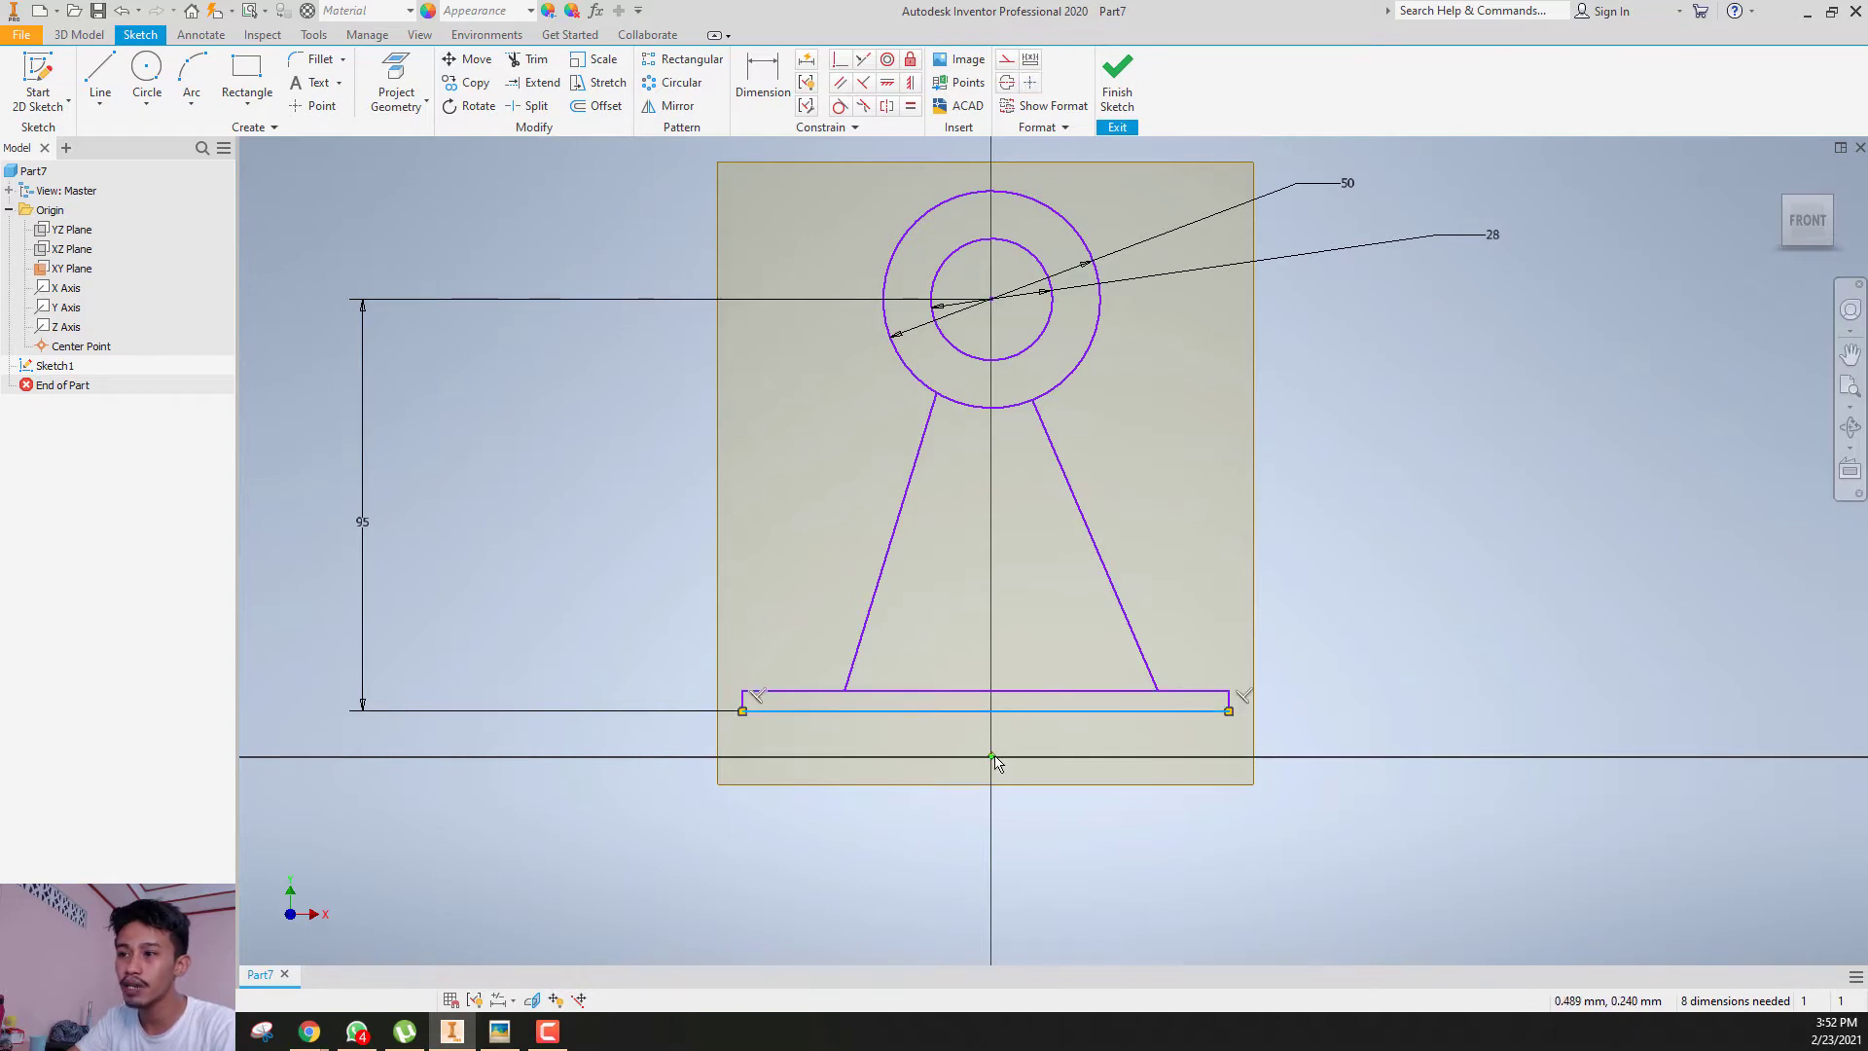
pyautogui.click(837, 73)
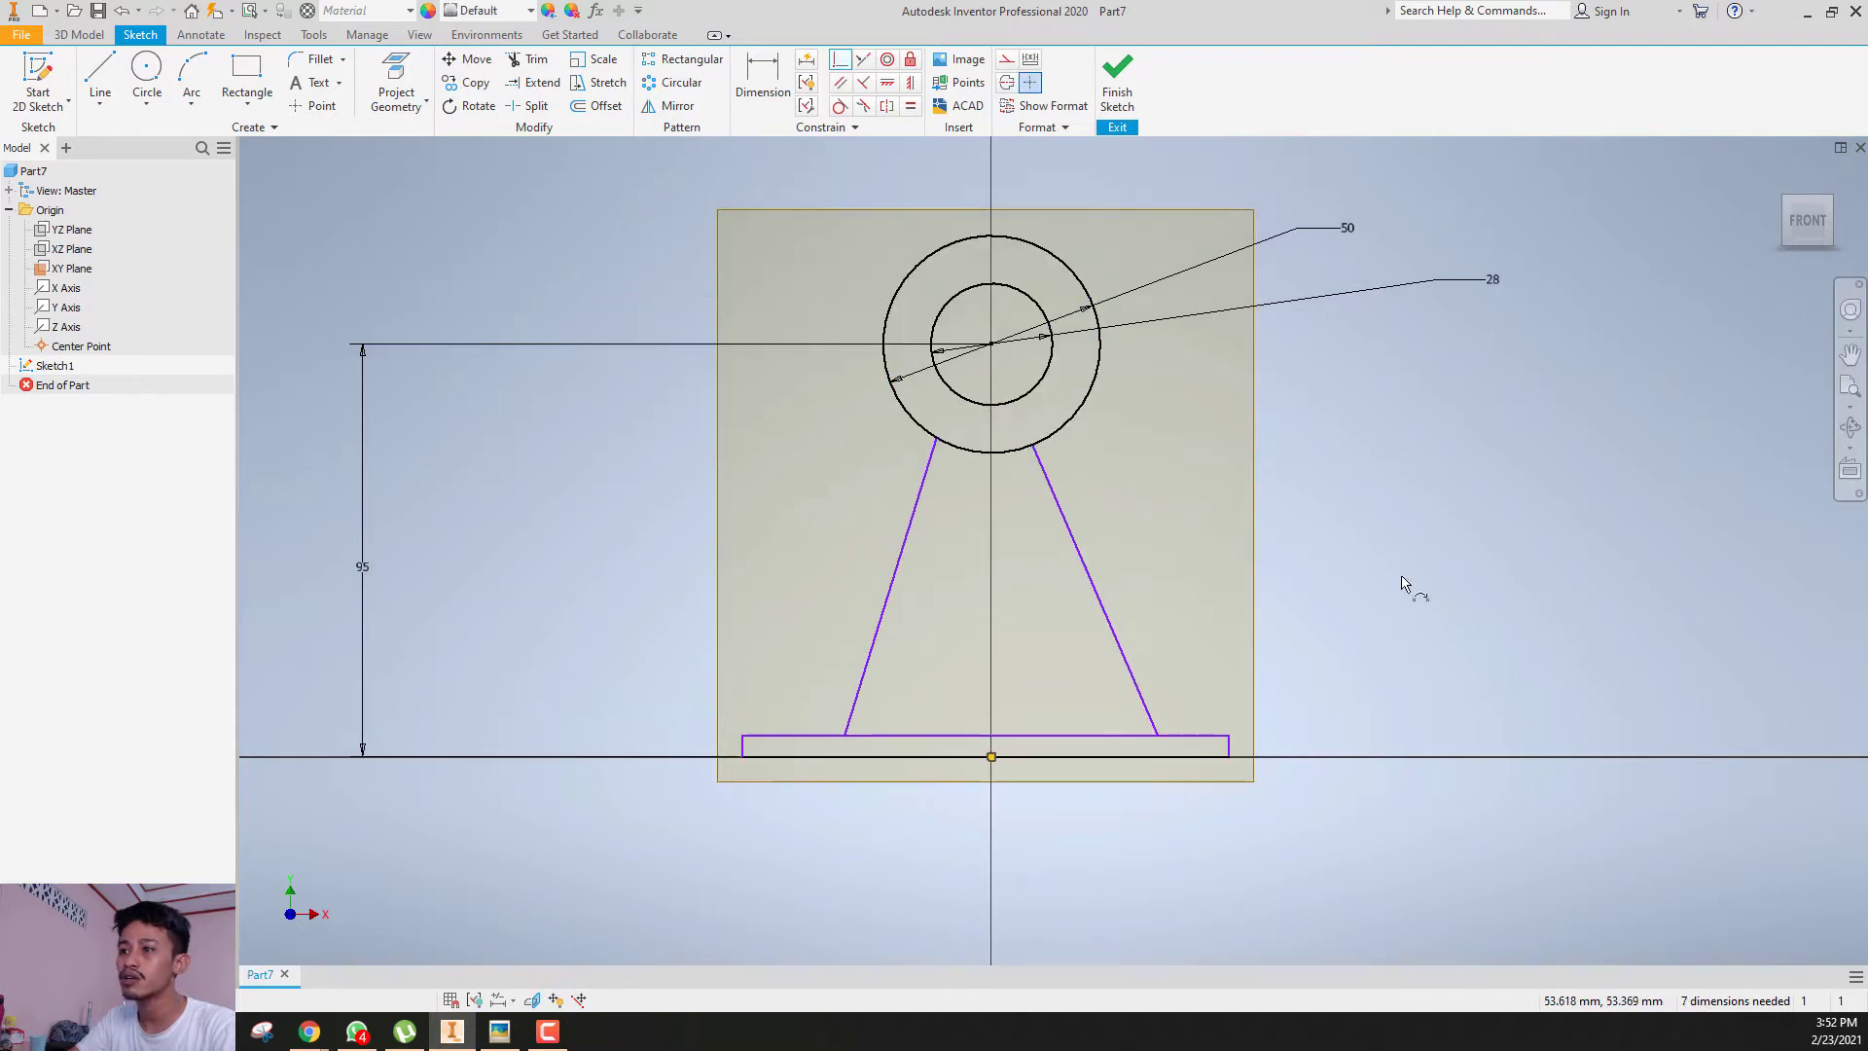
# - Dimension the base's height as 12 mm
pyautogui.press('d')
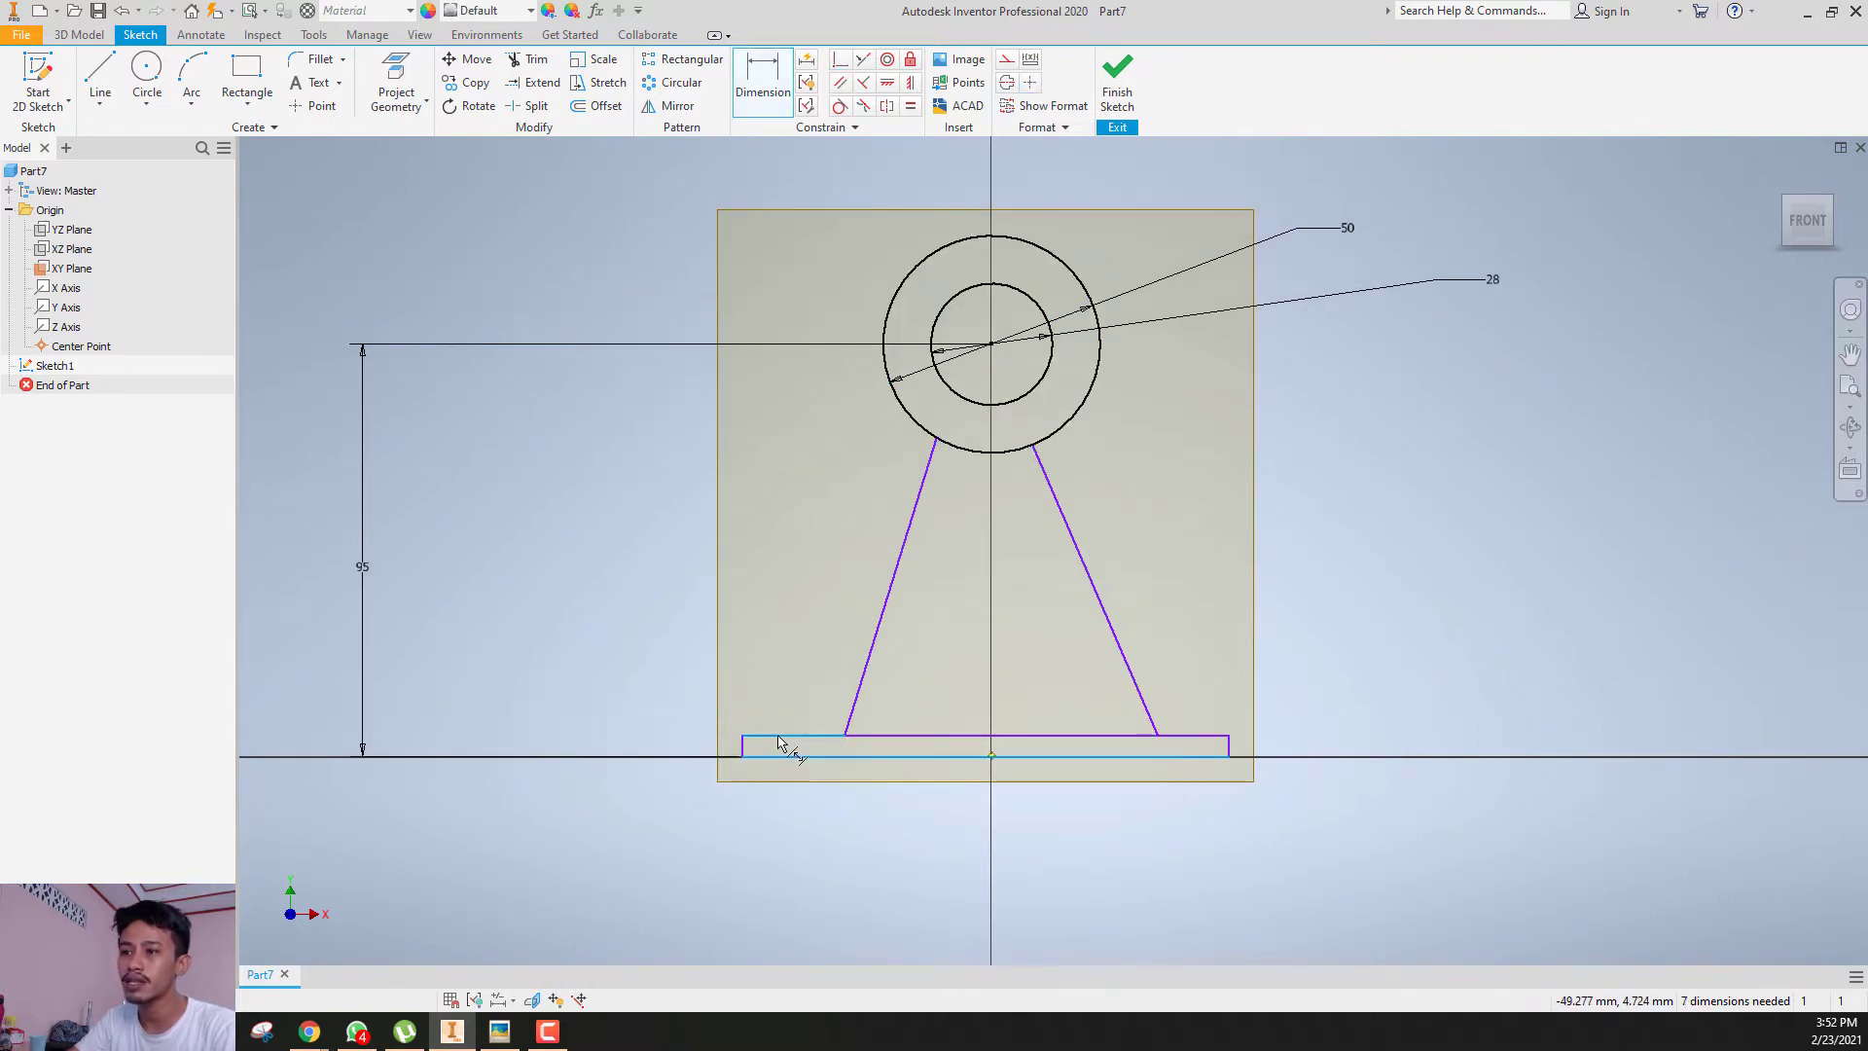
pyautogui.click(744, 746)
pyautogui.click(650, 669)
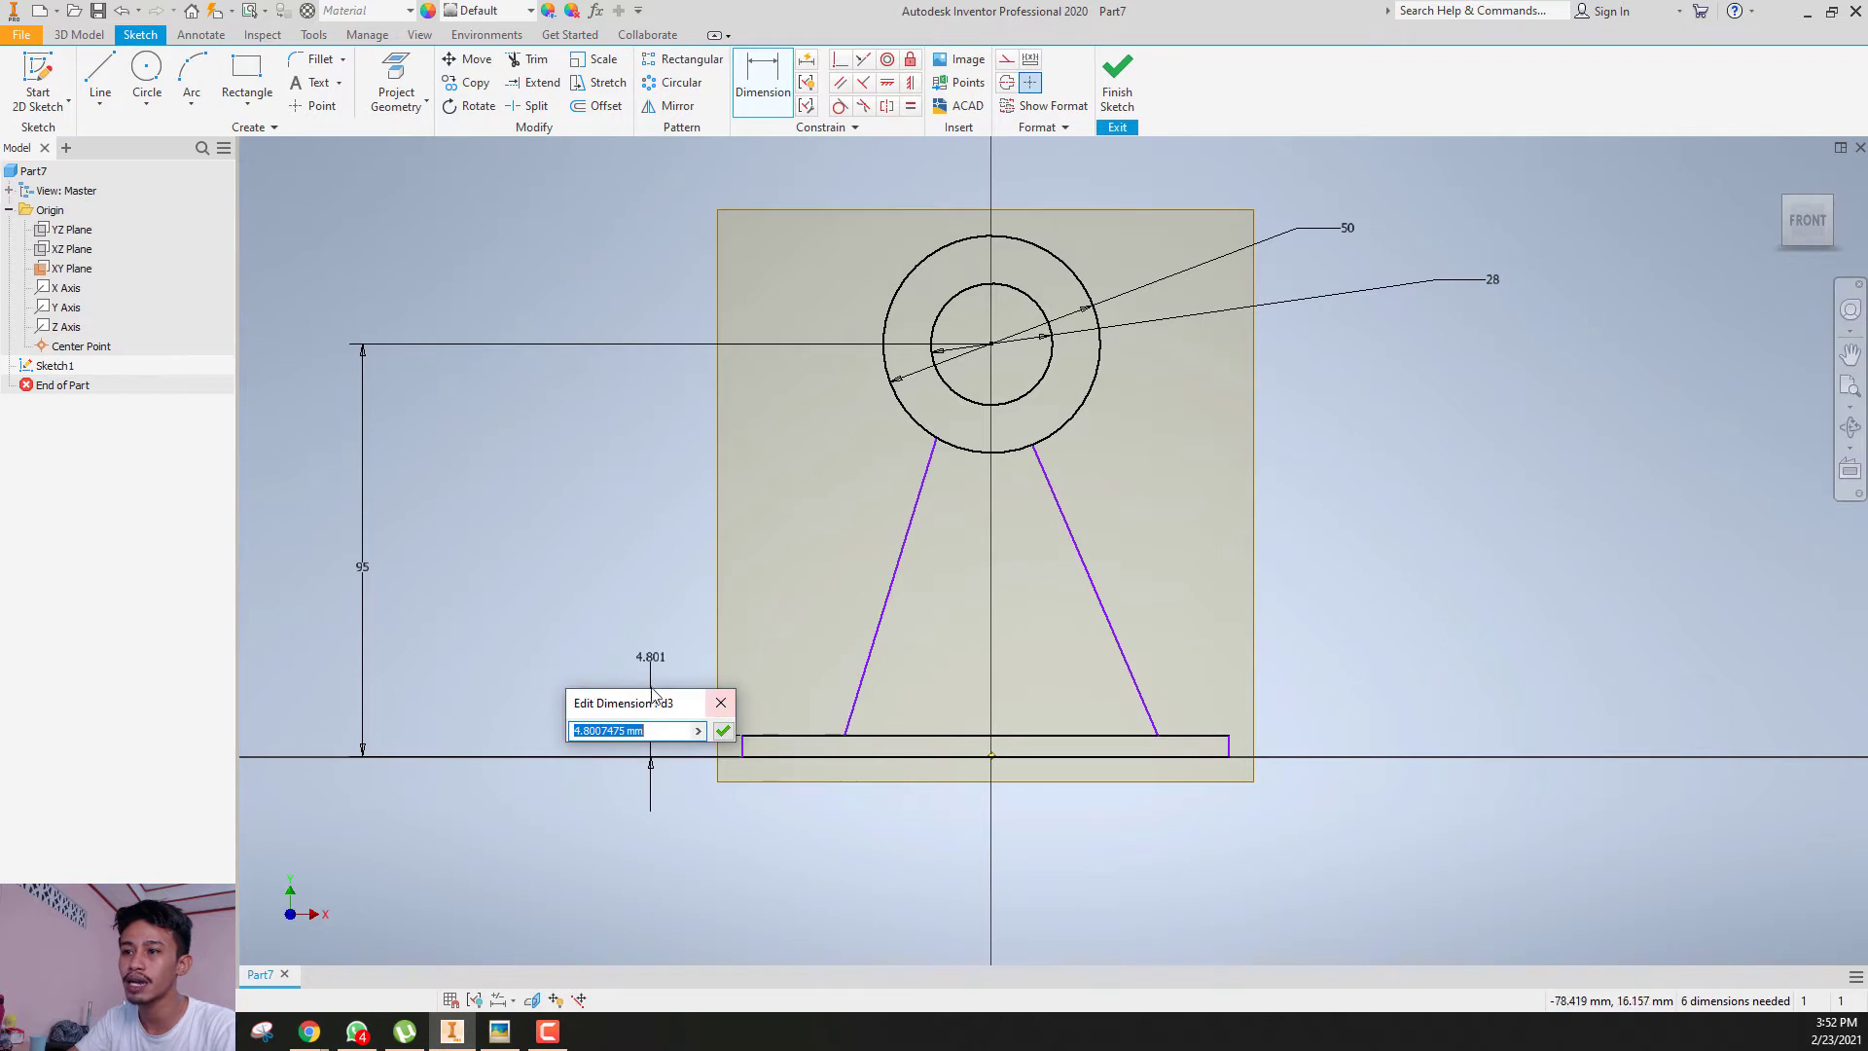
pyautogui.moveTo(661, 702); pyautogui.dragTo(484, 571)
pyautogui.click(448, 599)
pyautogui.hotkey('ctrl', 'a')
pyautogui.write('12')
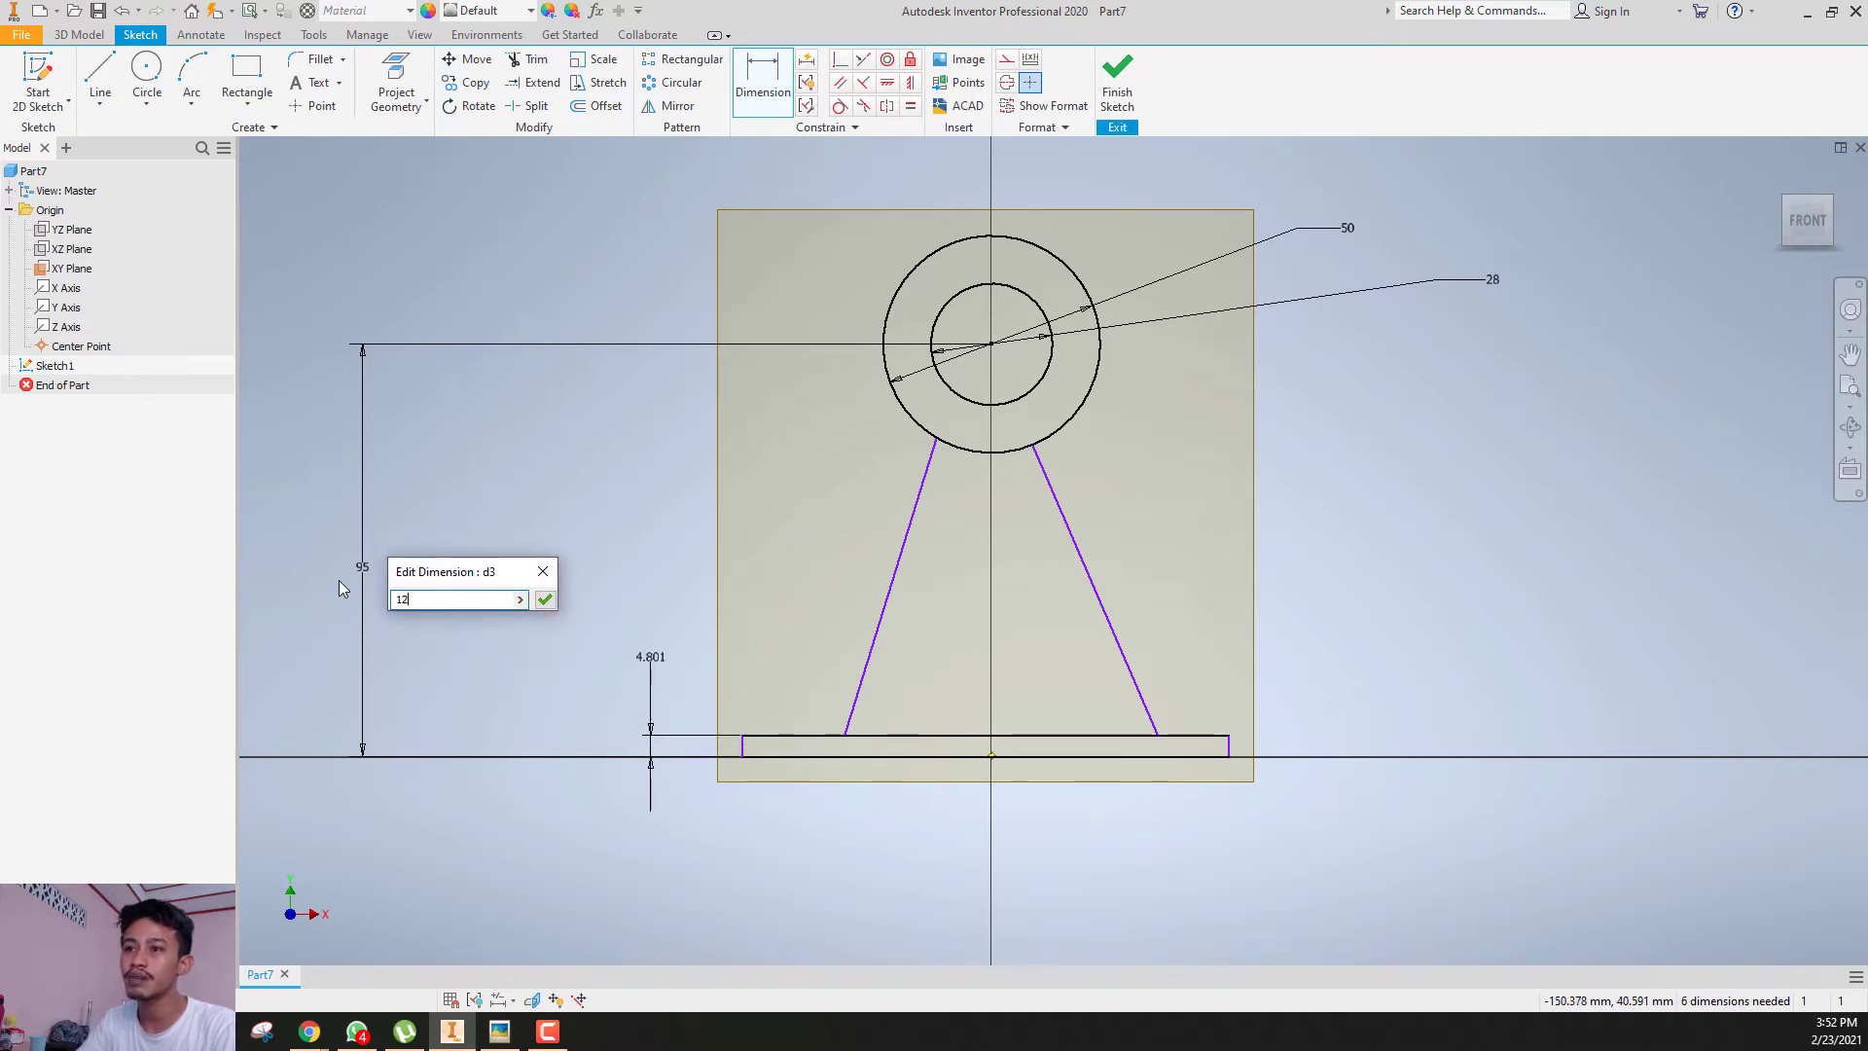
pyautogui.press('Return')
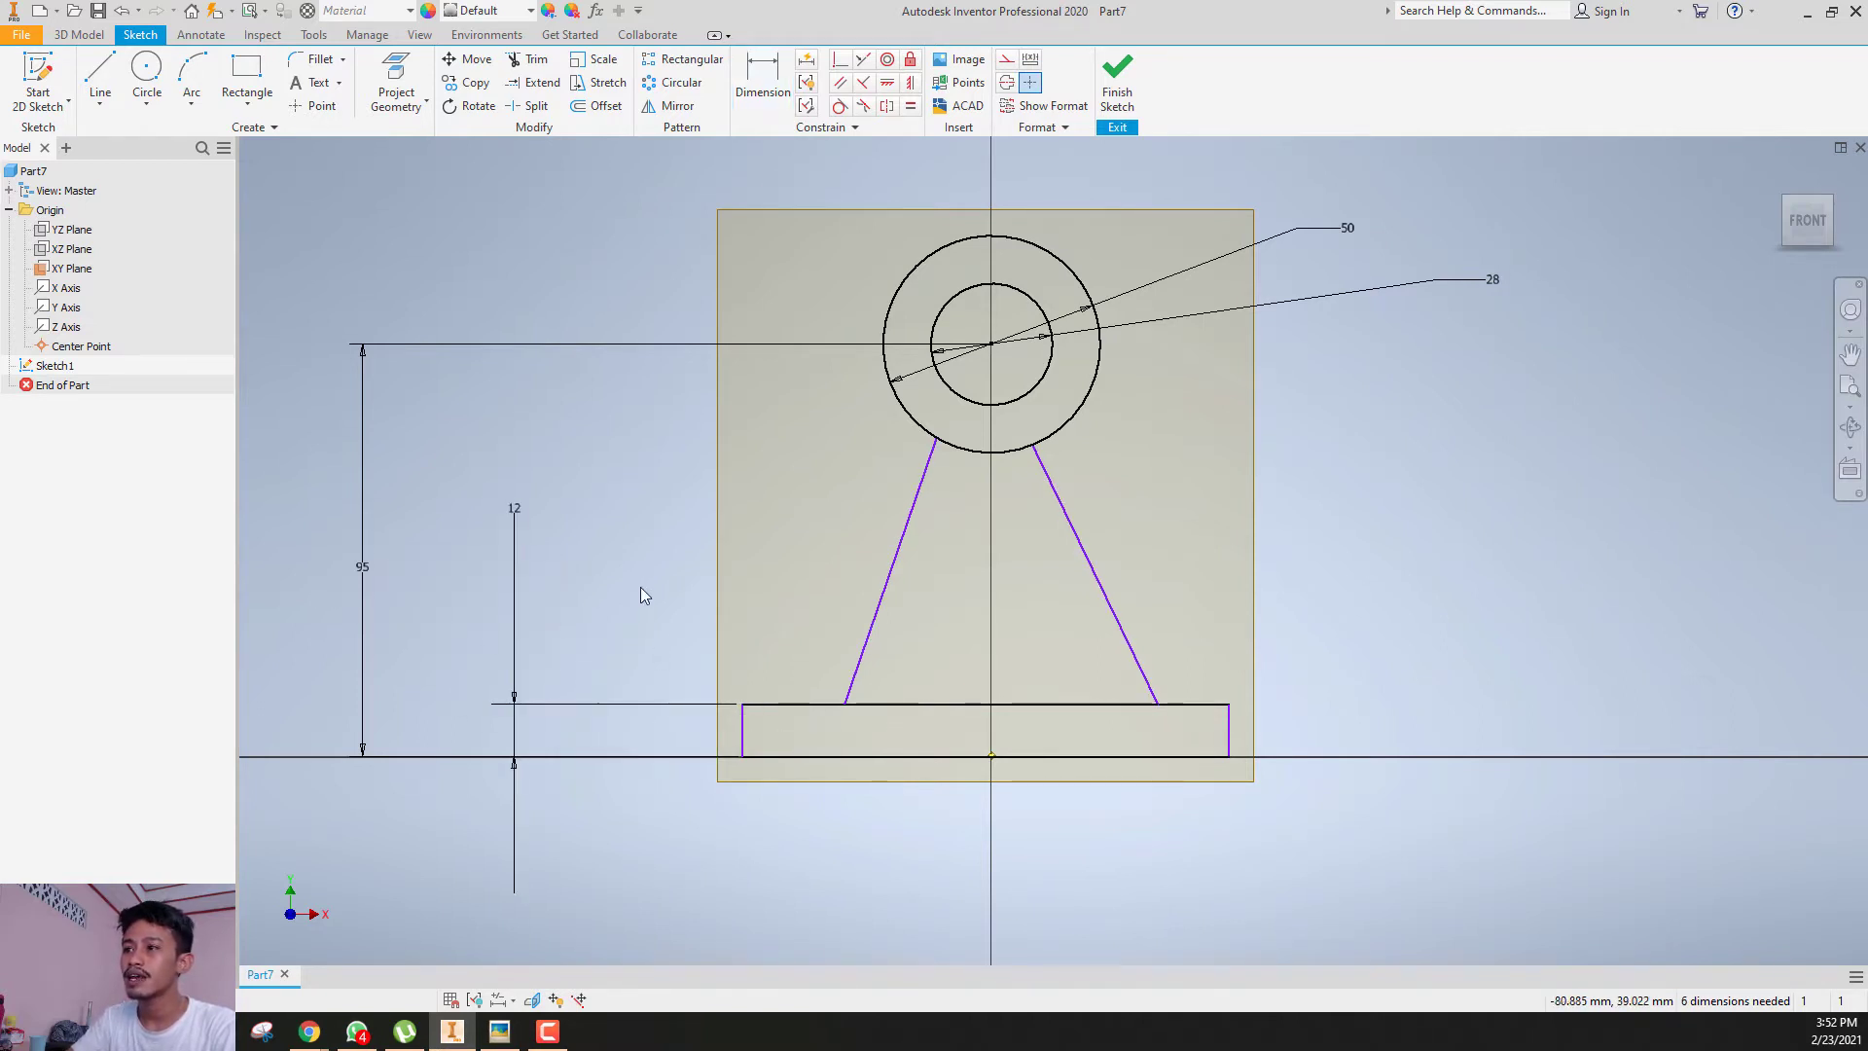
# - Align the upper endpoints of the two slanted legs on the outer circle with a Horizontal constraint
pyautogui.click(937, 439)
pyautogui.keyDown('ctrl'); pyautogui.click(1034, 445); pyautogui.keyUp('ctrl')
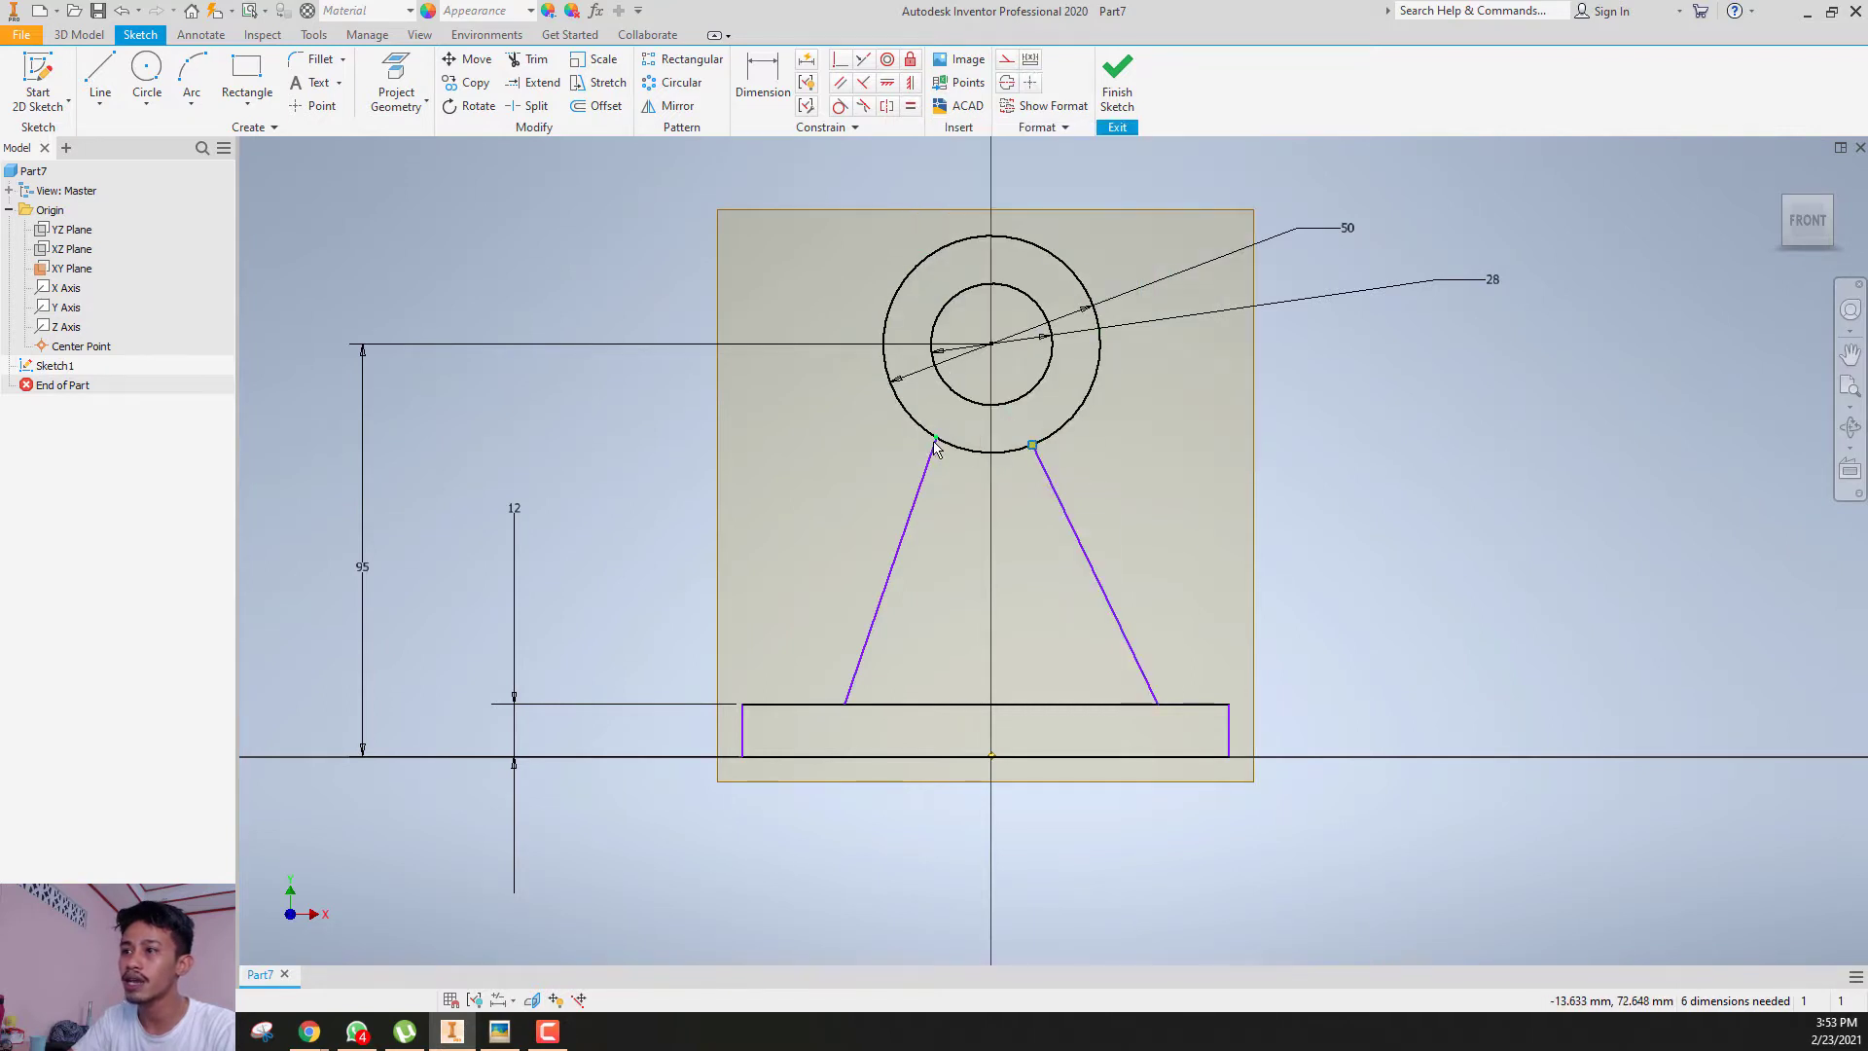
pyautogui.click(884, 84)
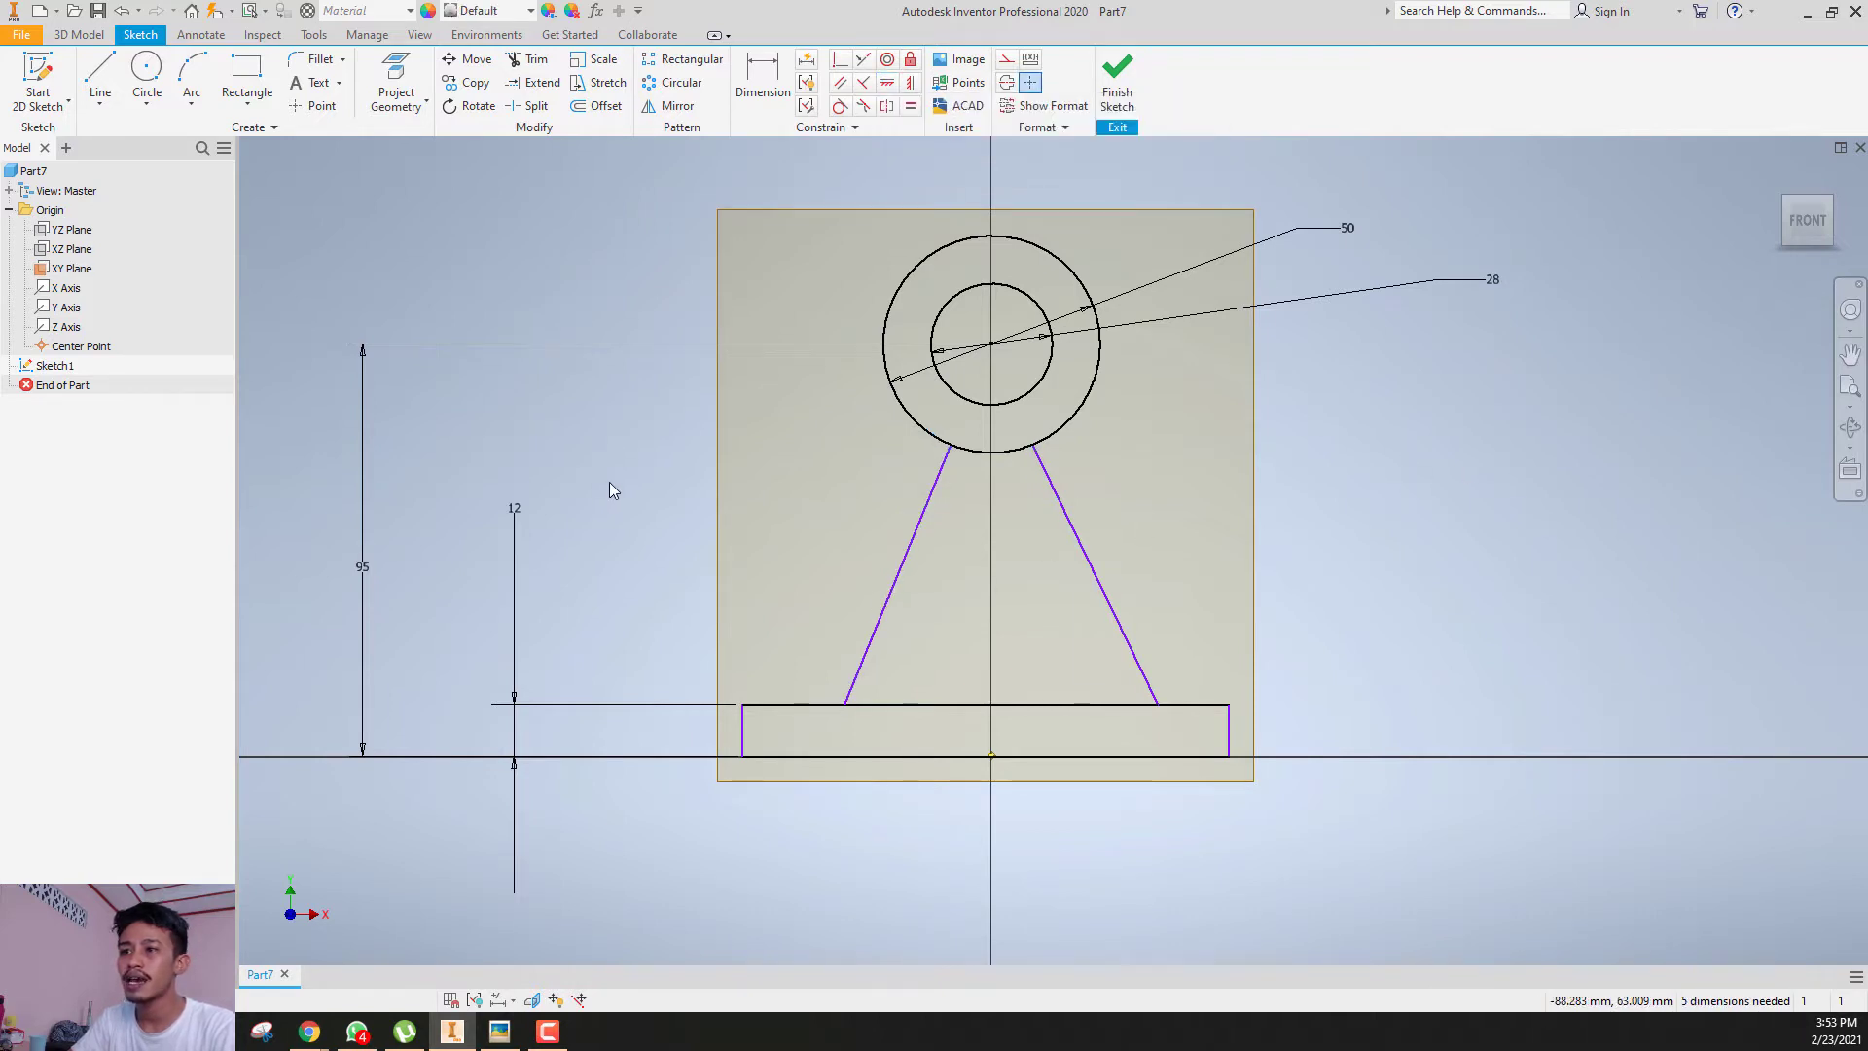
# - Dimension the horizontal distance between the legs' upper endpoints as 32 mm
pyautogui.press('d')
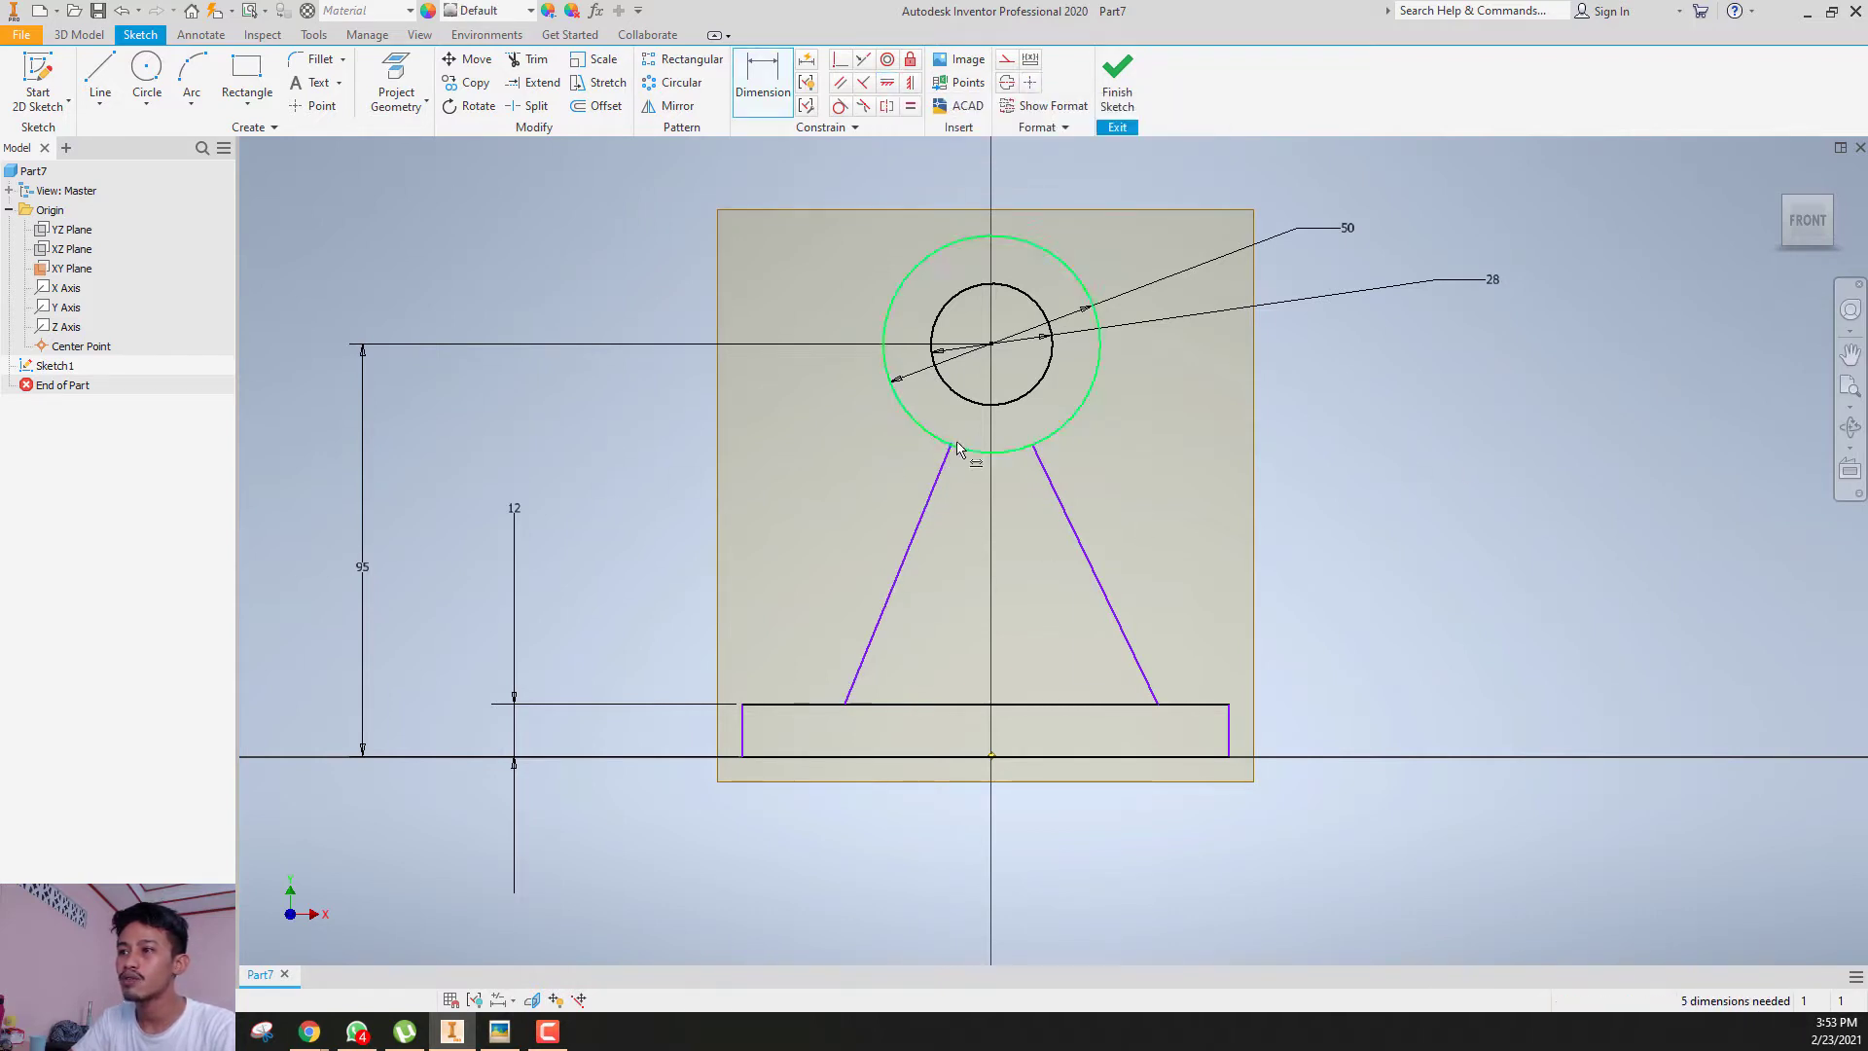
pyautogui.click(1034, 447)
pyautogui.click(1322, 416)
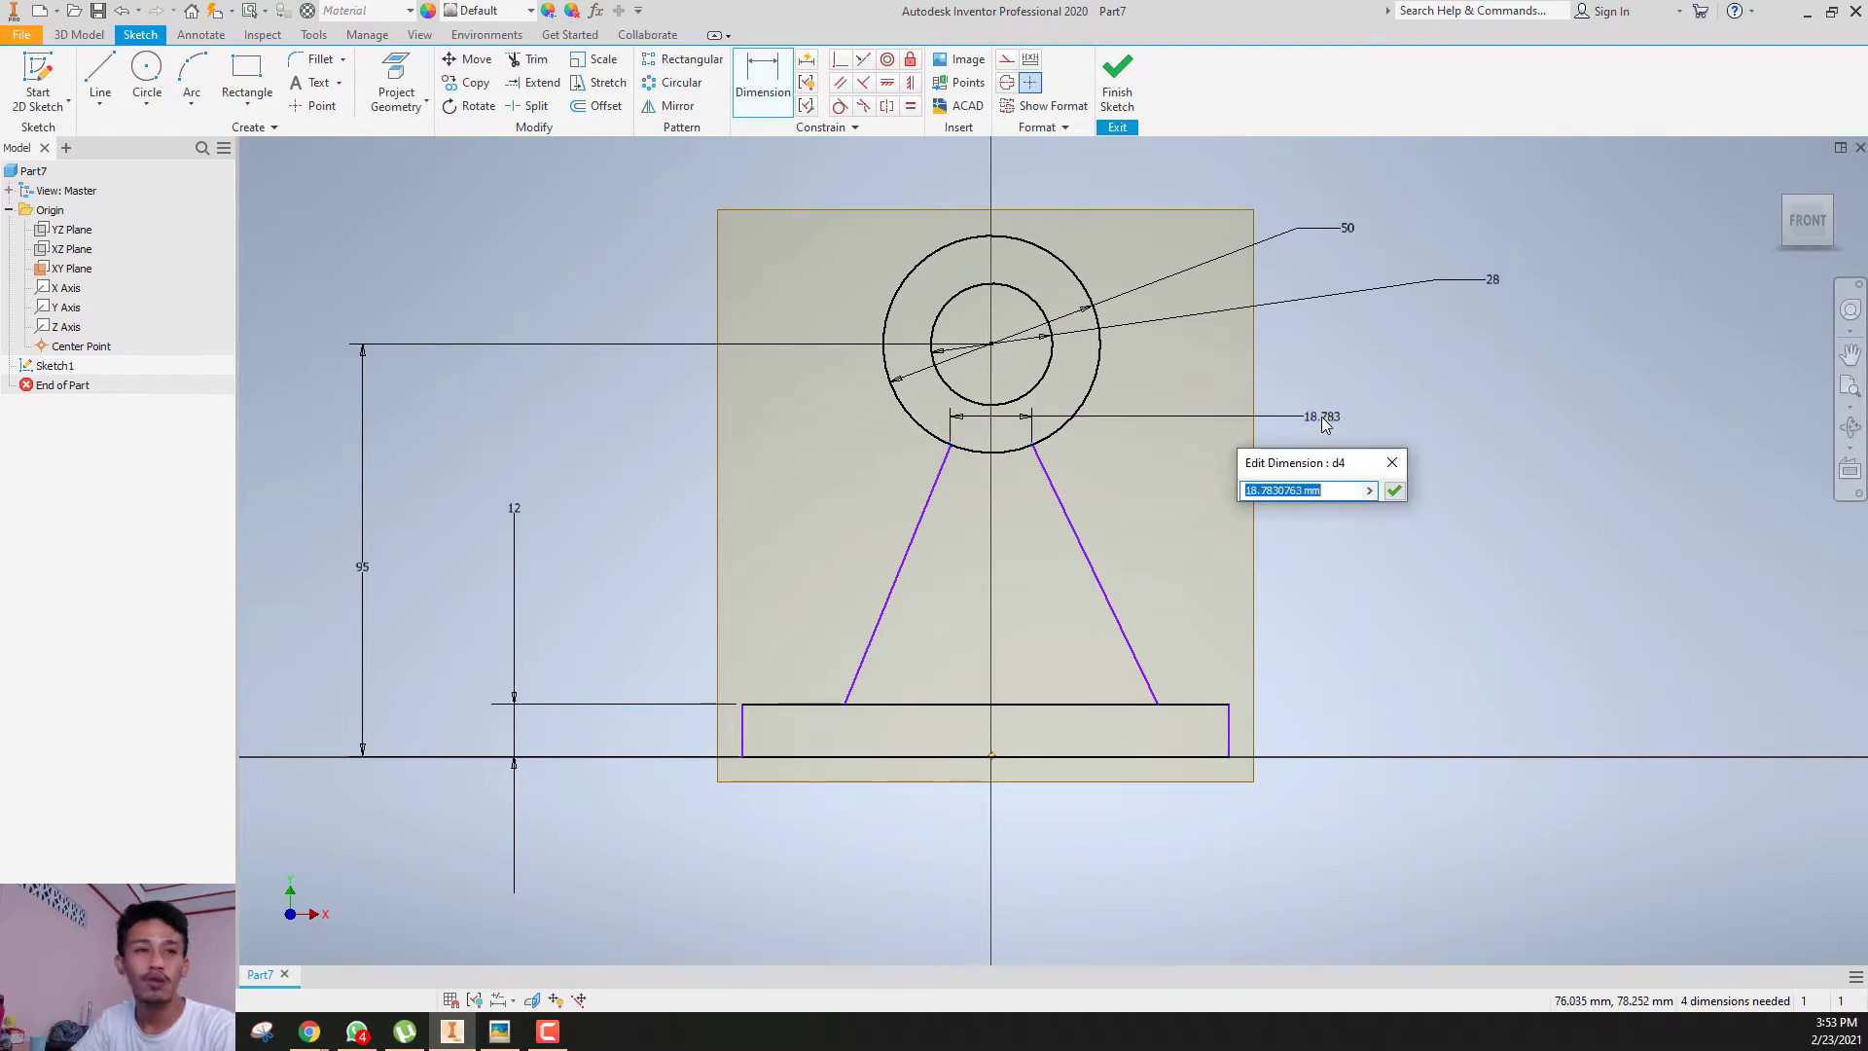
pyautogui.write('32')
pyautogui.press('Return')
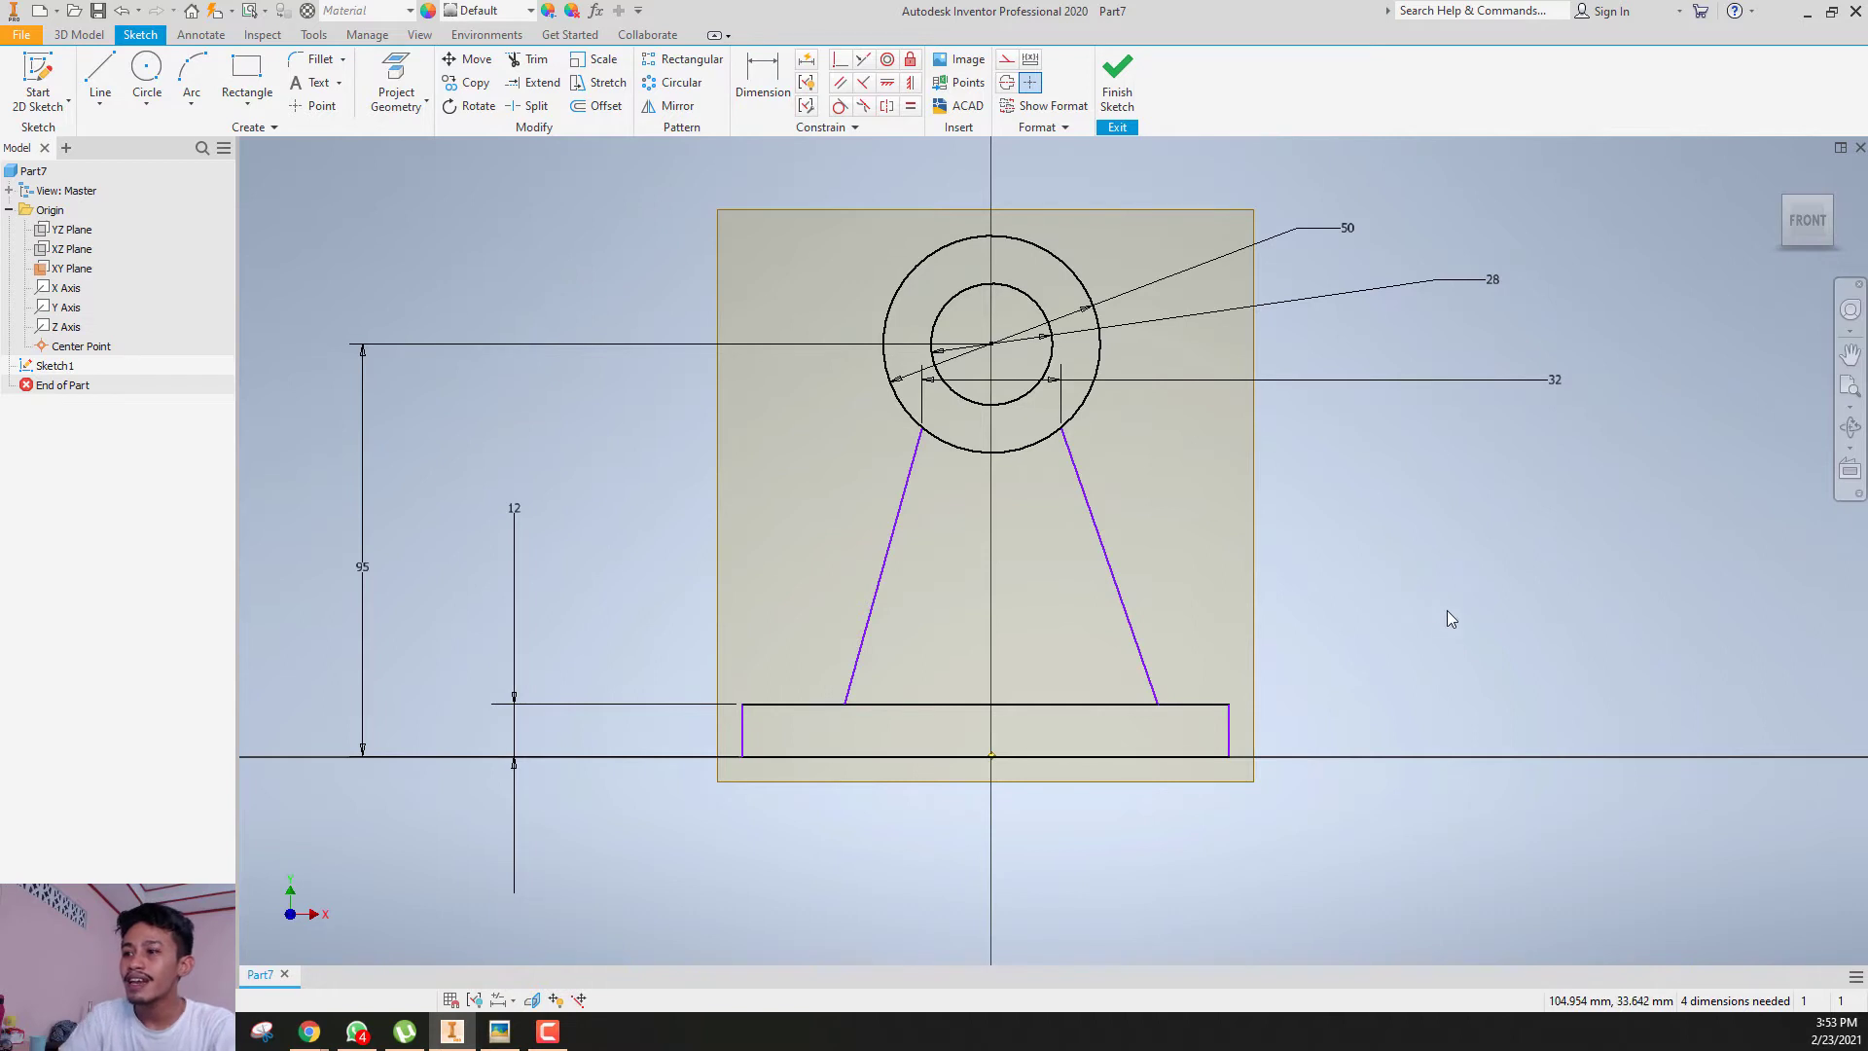
# - Dimension the horizontal distance between the legs' lower endpoints on the base as 55 mm
pyautogui.press('d')
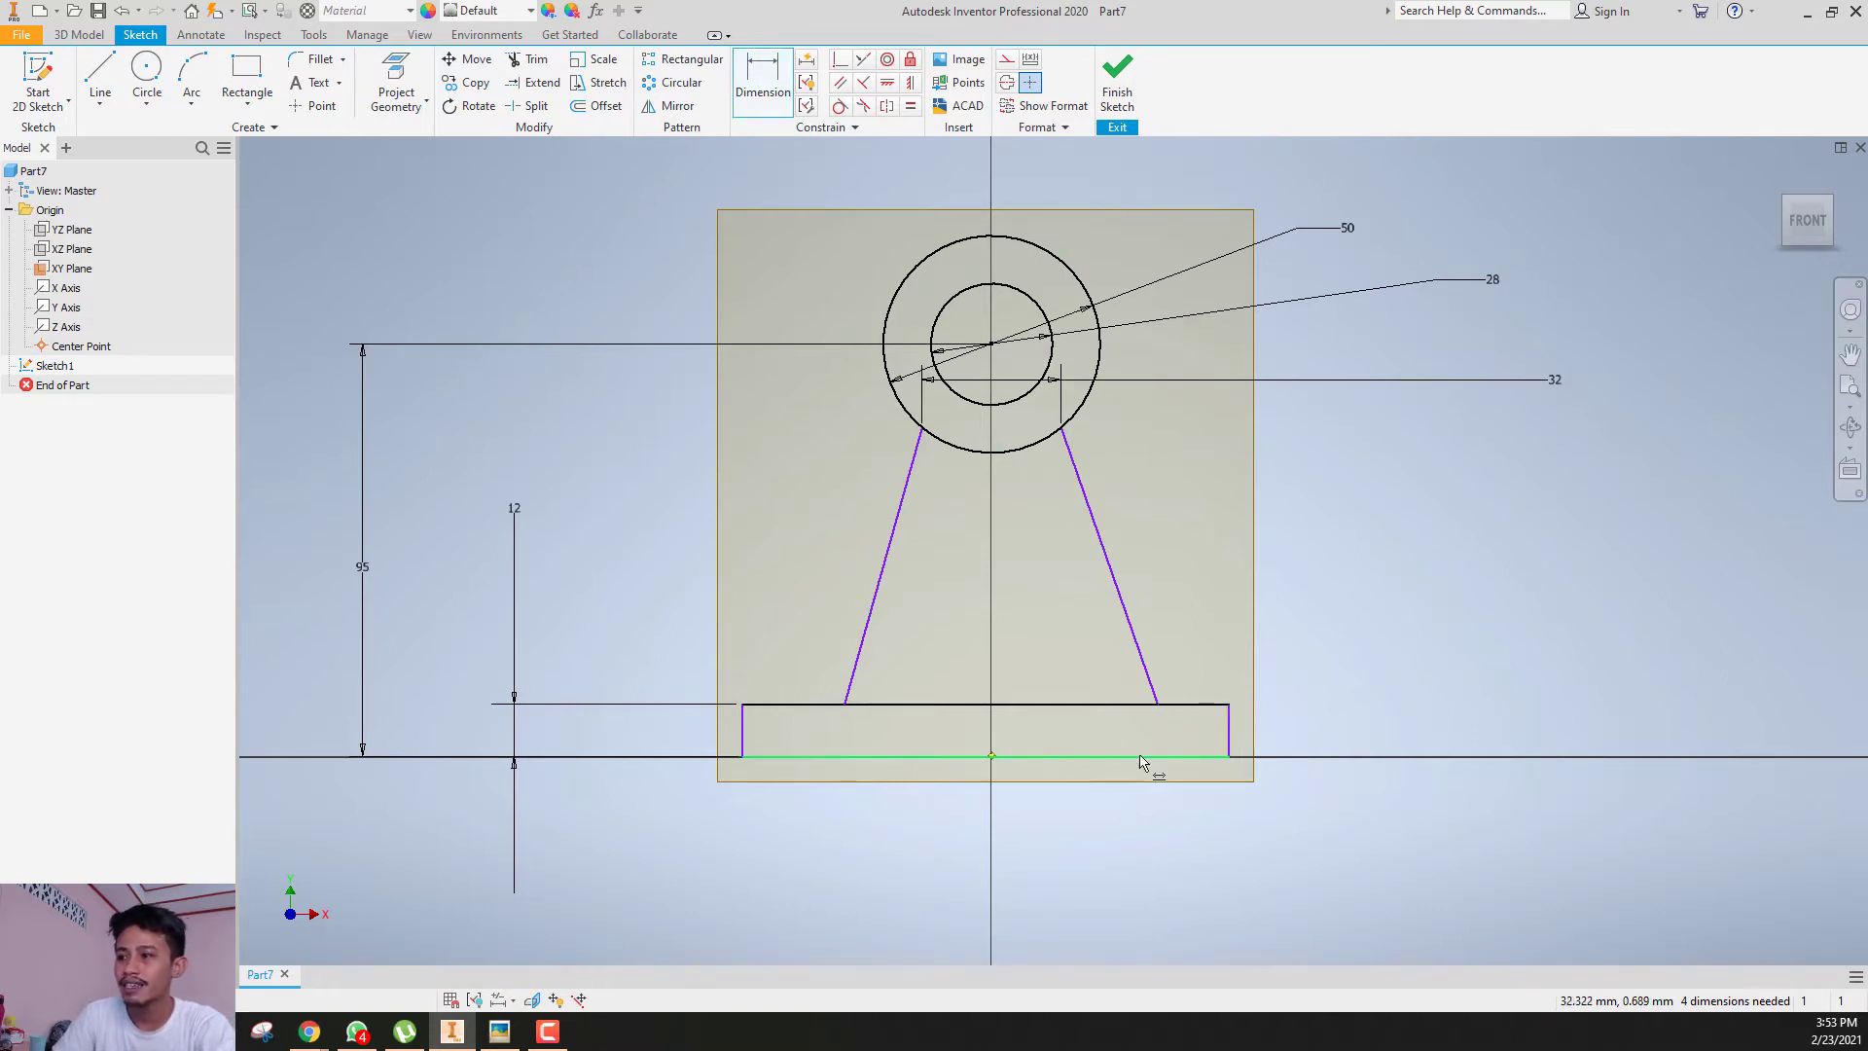
pyautogui.press('Escape')
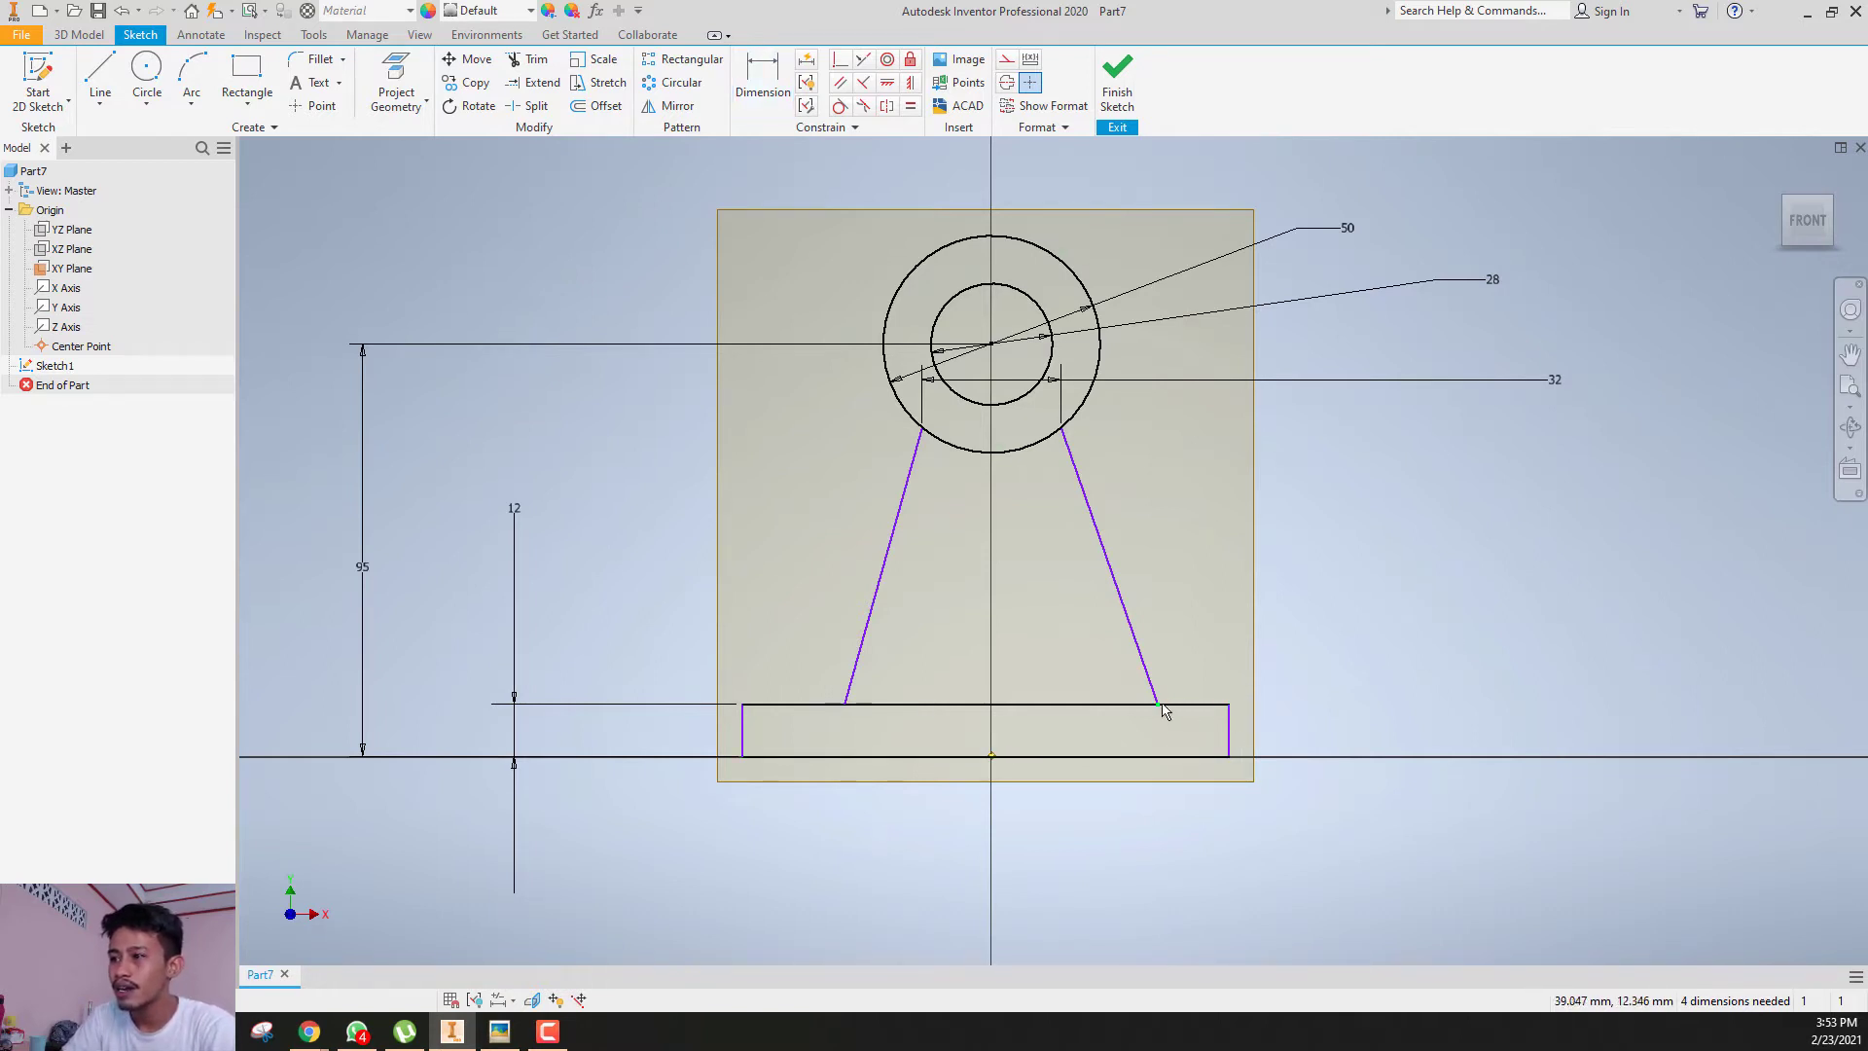
pyautogui.press('d')
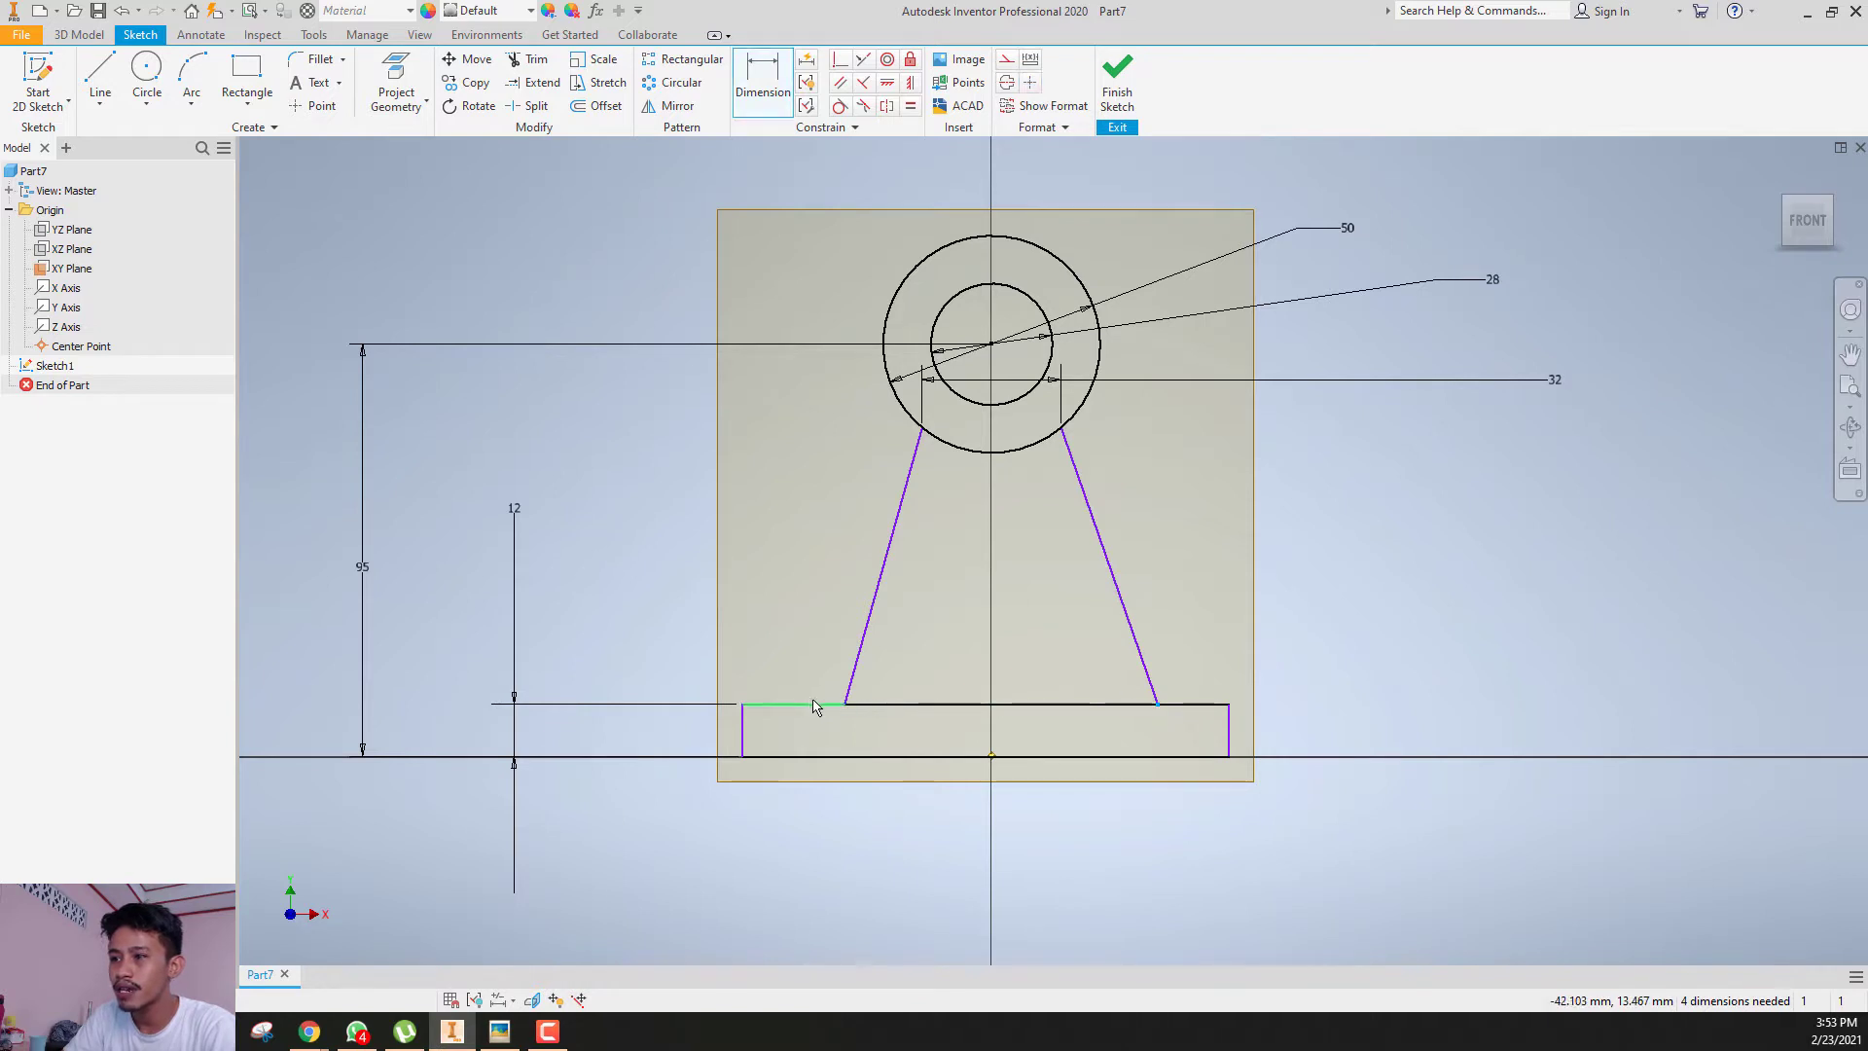
pyautogui.click(845, 705)
pyautogui.click(1053, 848)
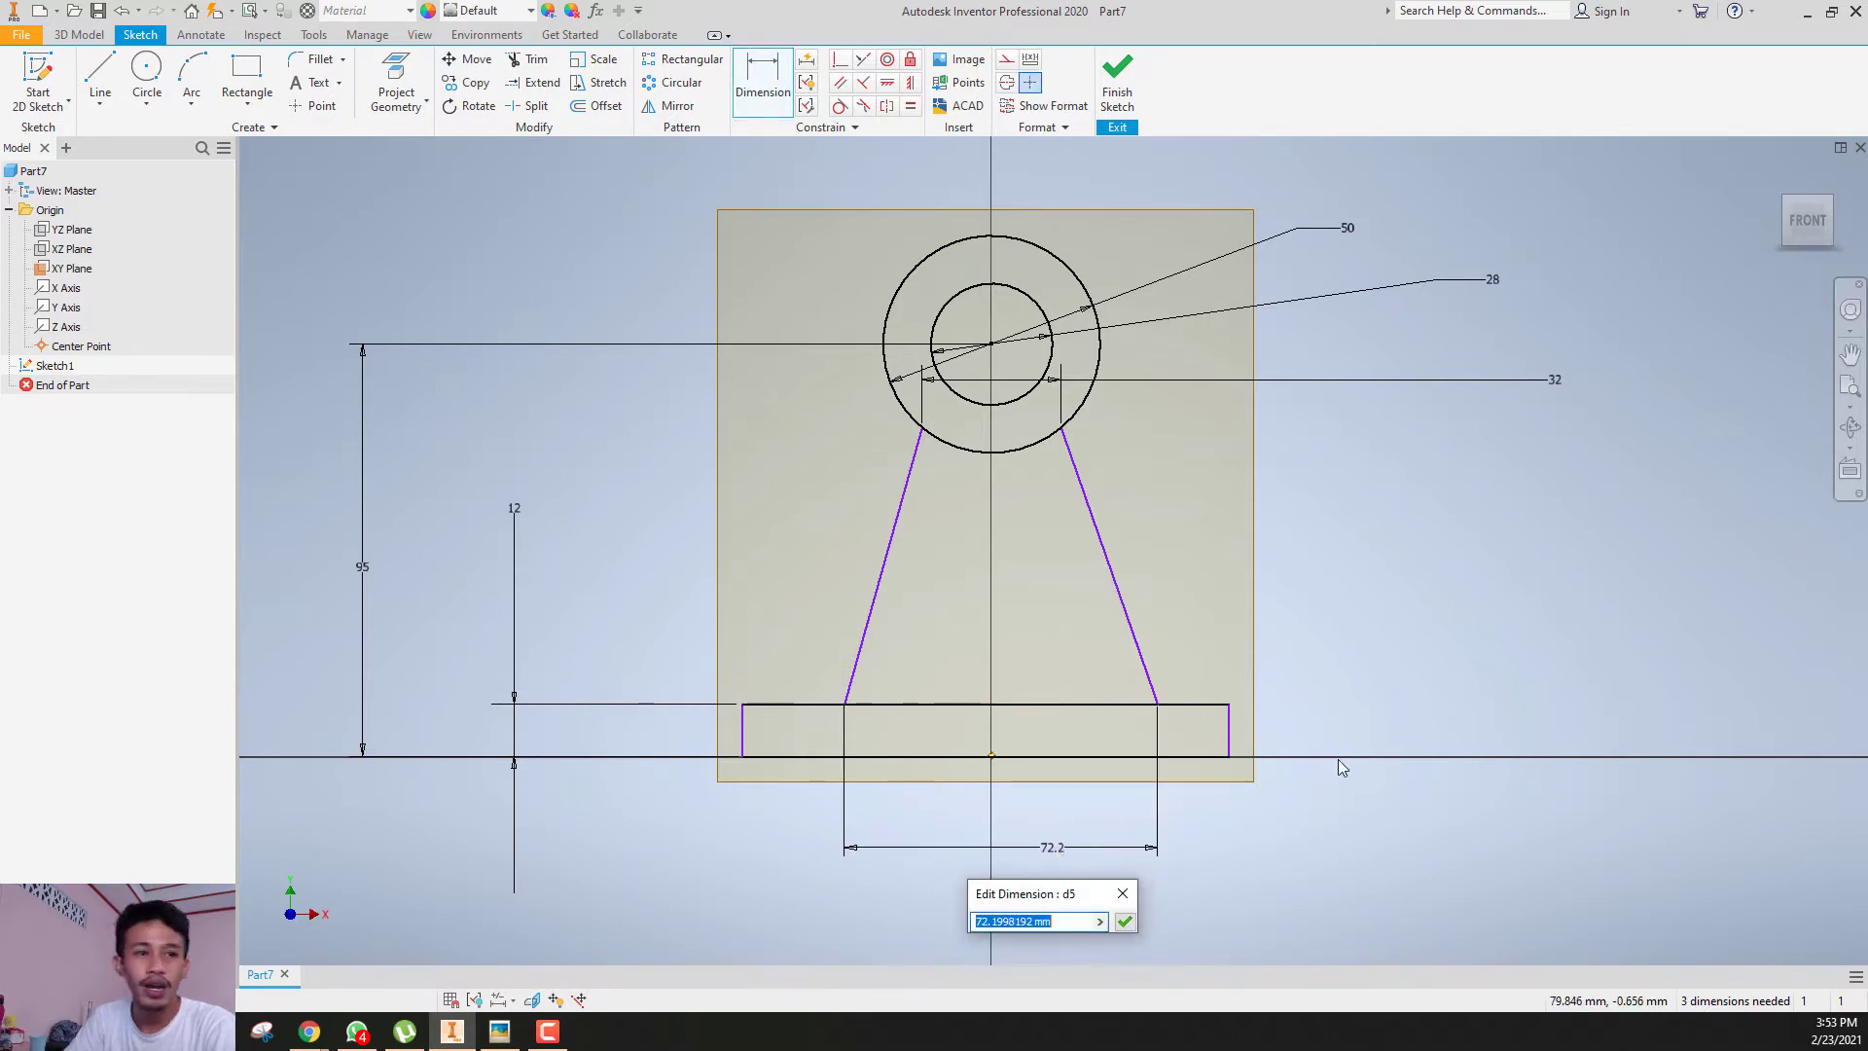
pyautogui.write('55')
pyautogui.press('Return')
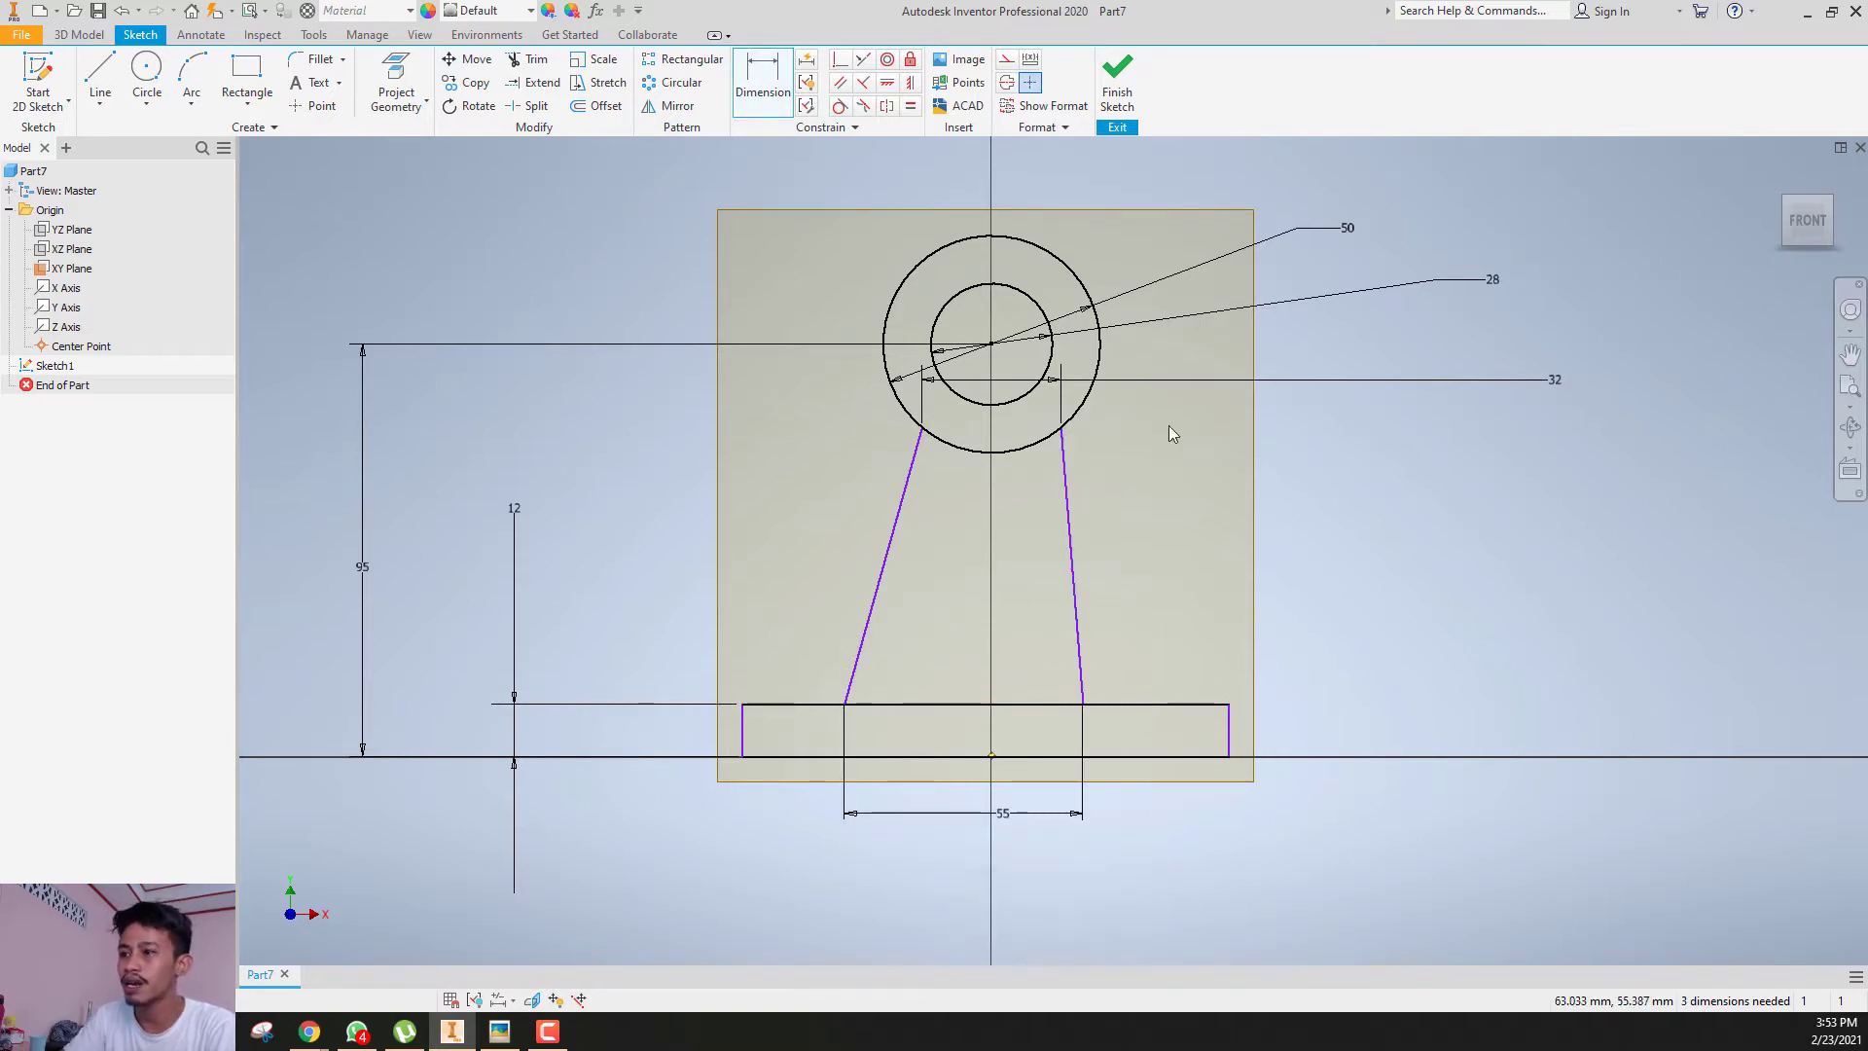
pyautogui.press('Escape')
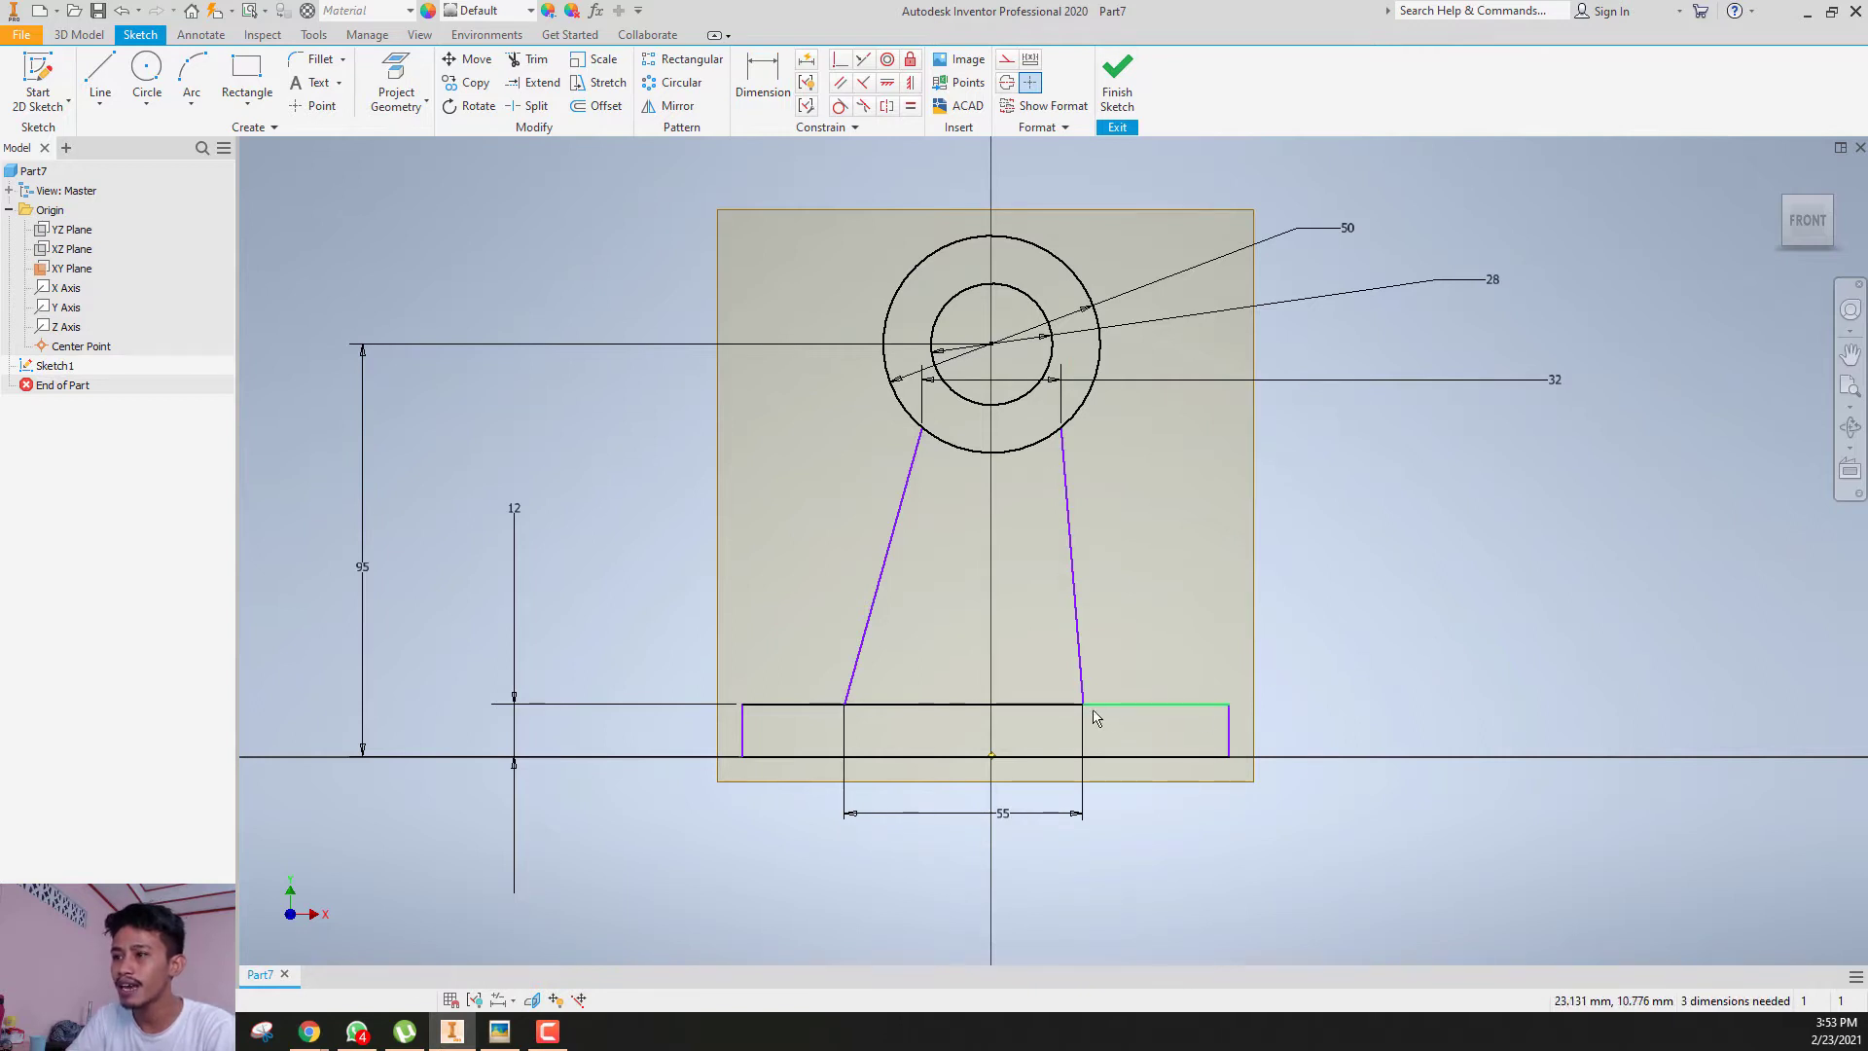
# - Move the legs' lower ends toward the right and make the two slanted lines the same length with an Equal constraint
pyautogui.moveTo(1083, 713); pyautogui.dragTo(1420, 683)
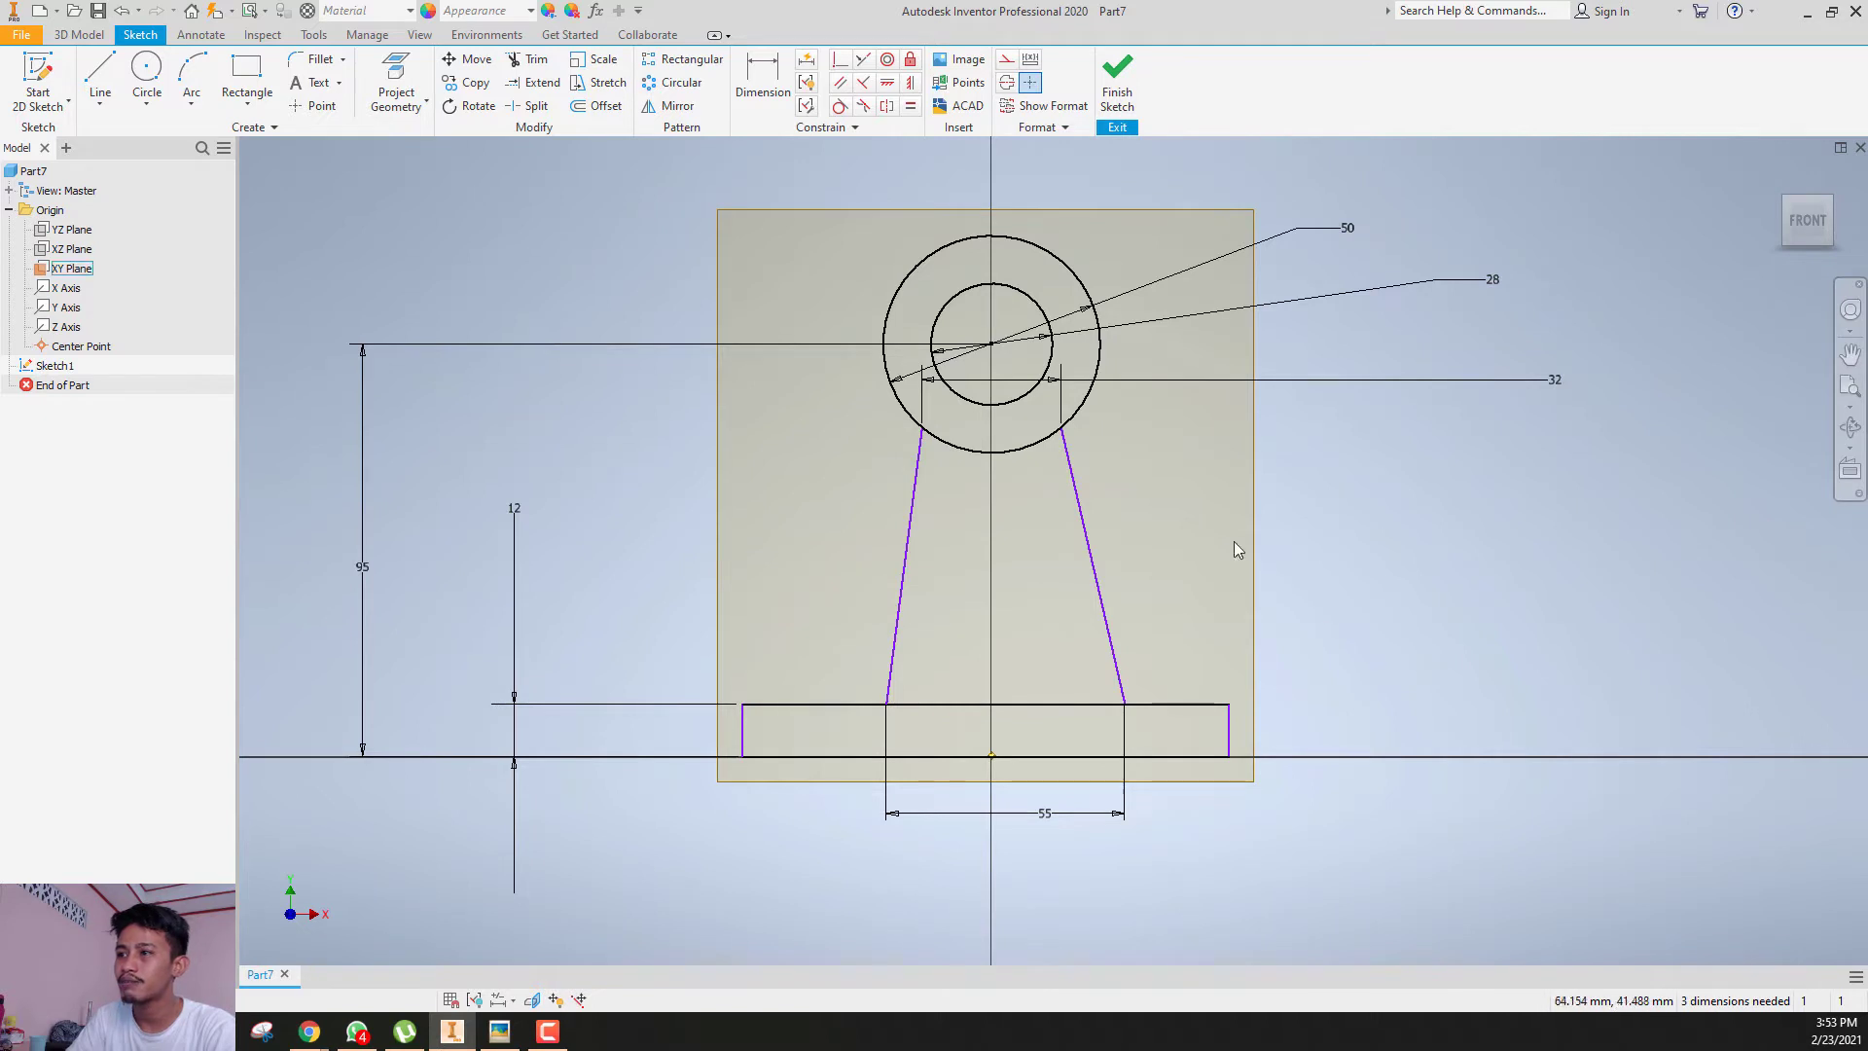
pyautogui.click(1082, 502)
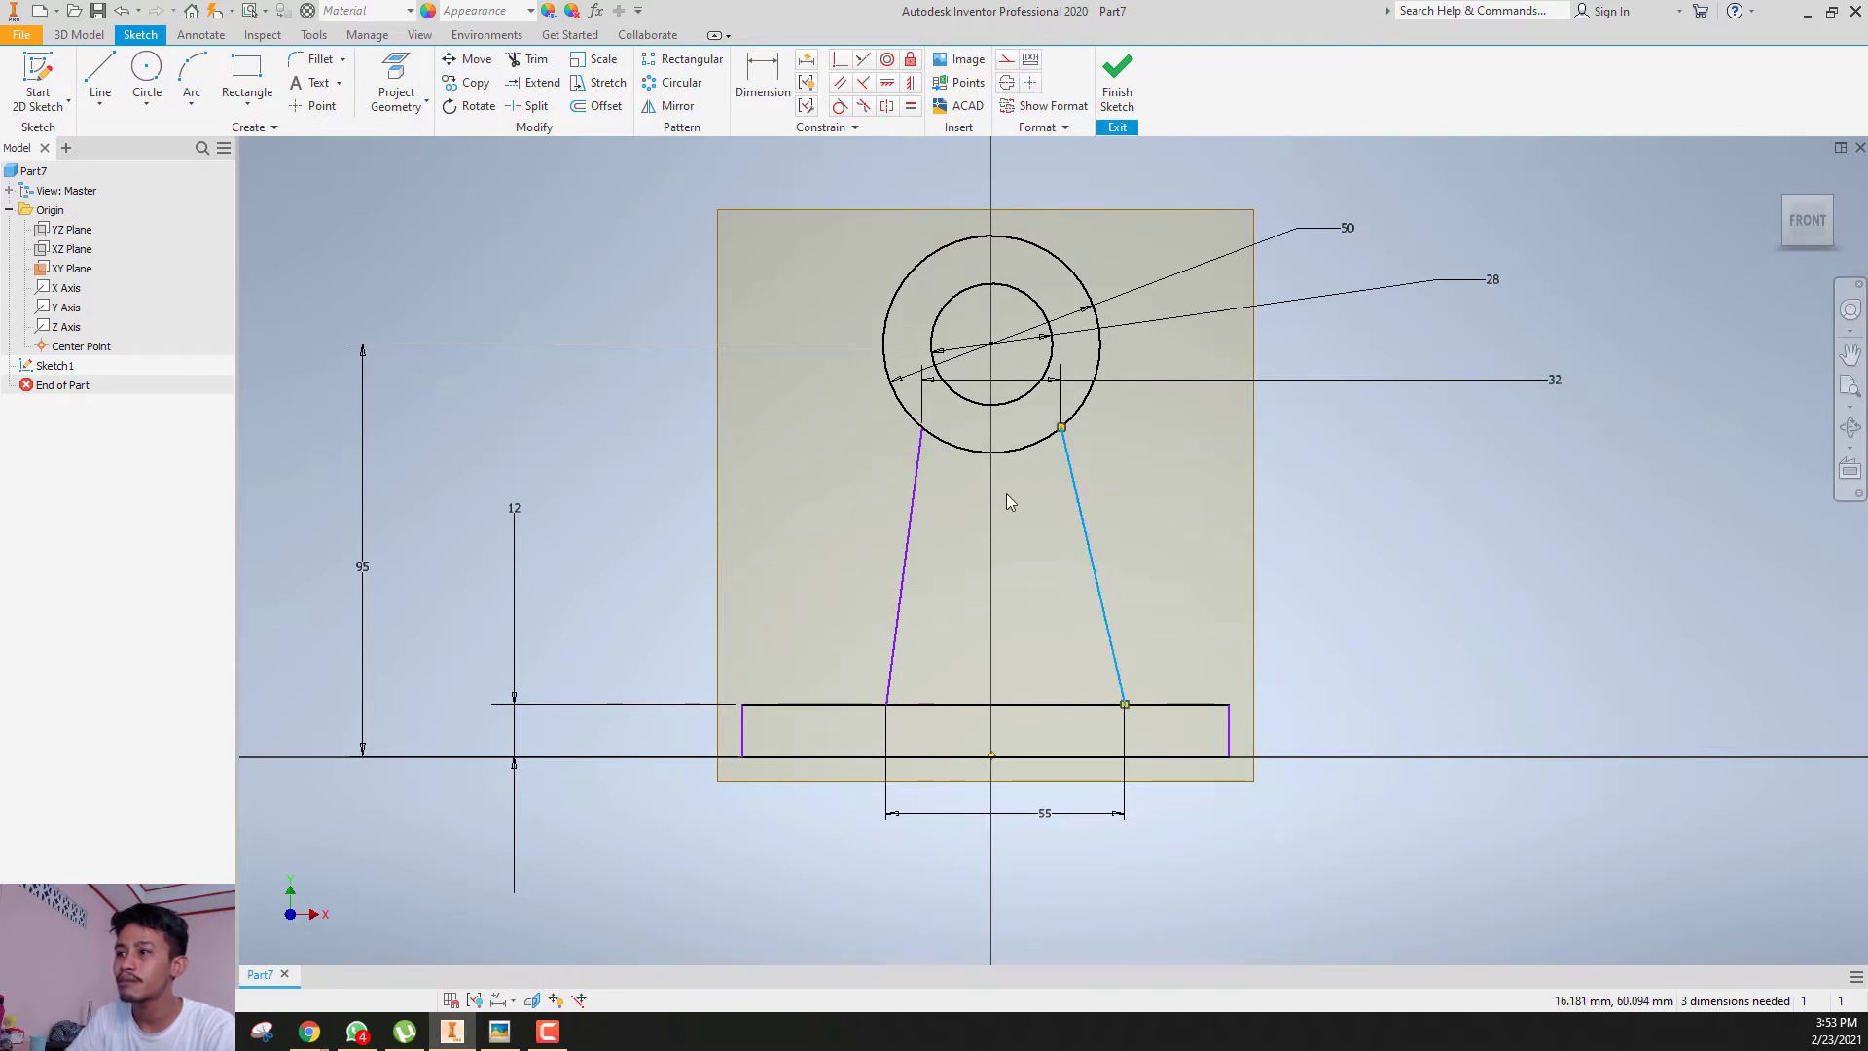
pyautogui.keyDown('ctrl'); pyautogui.click(918, 500); pyautogui.keyUp('ctrl')
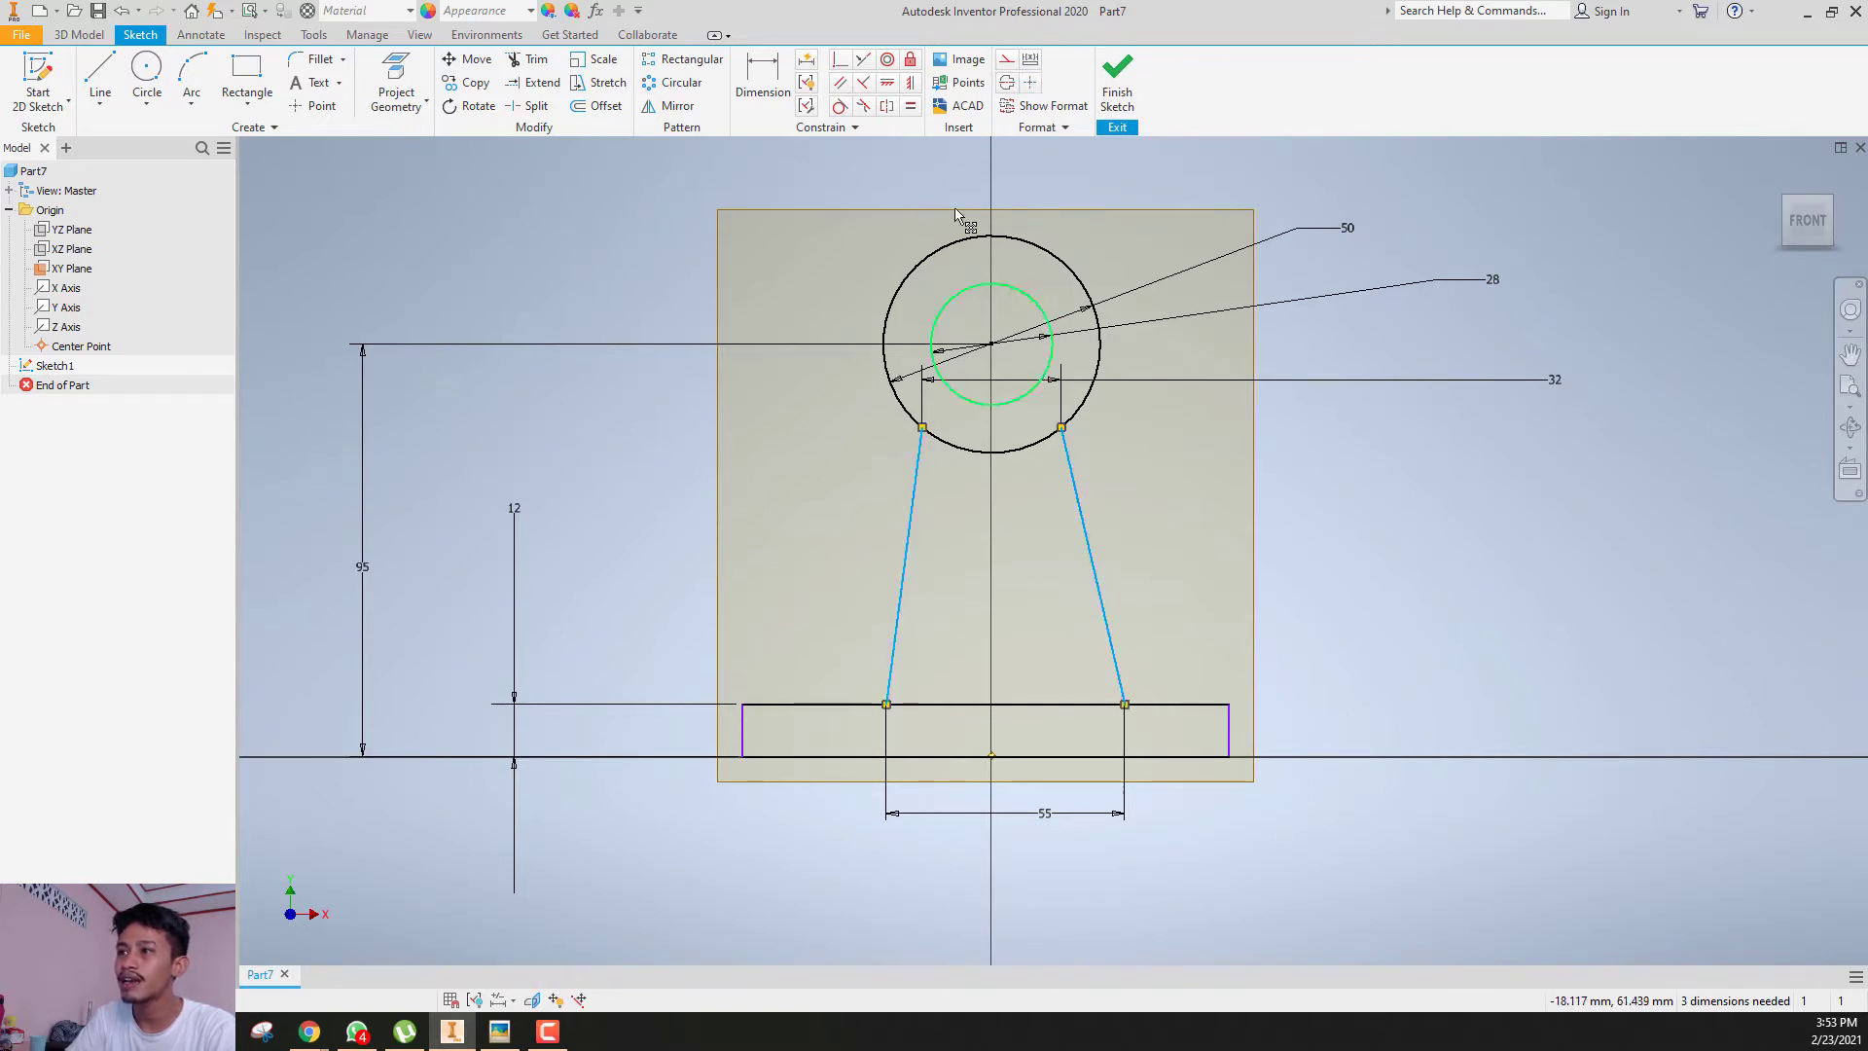
pyautogui.click(912, 107)
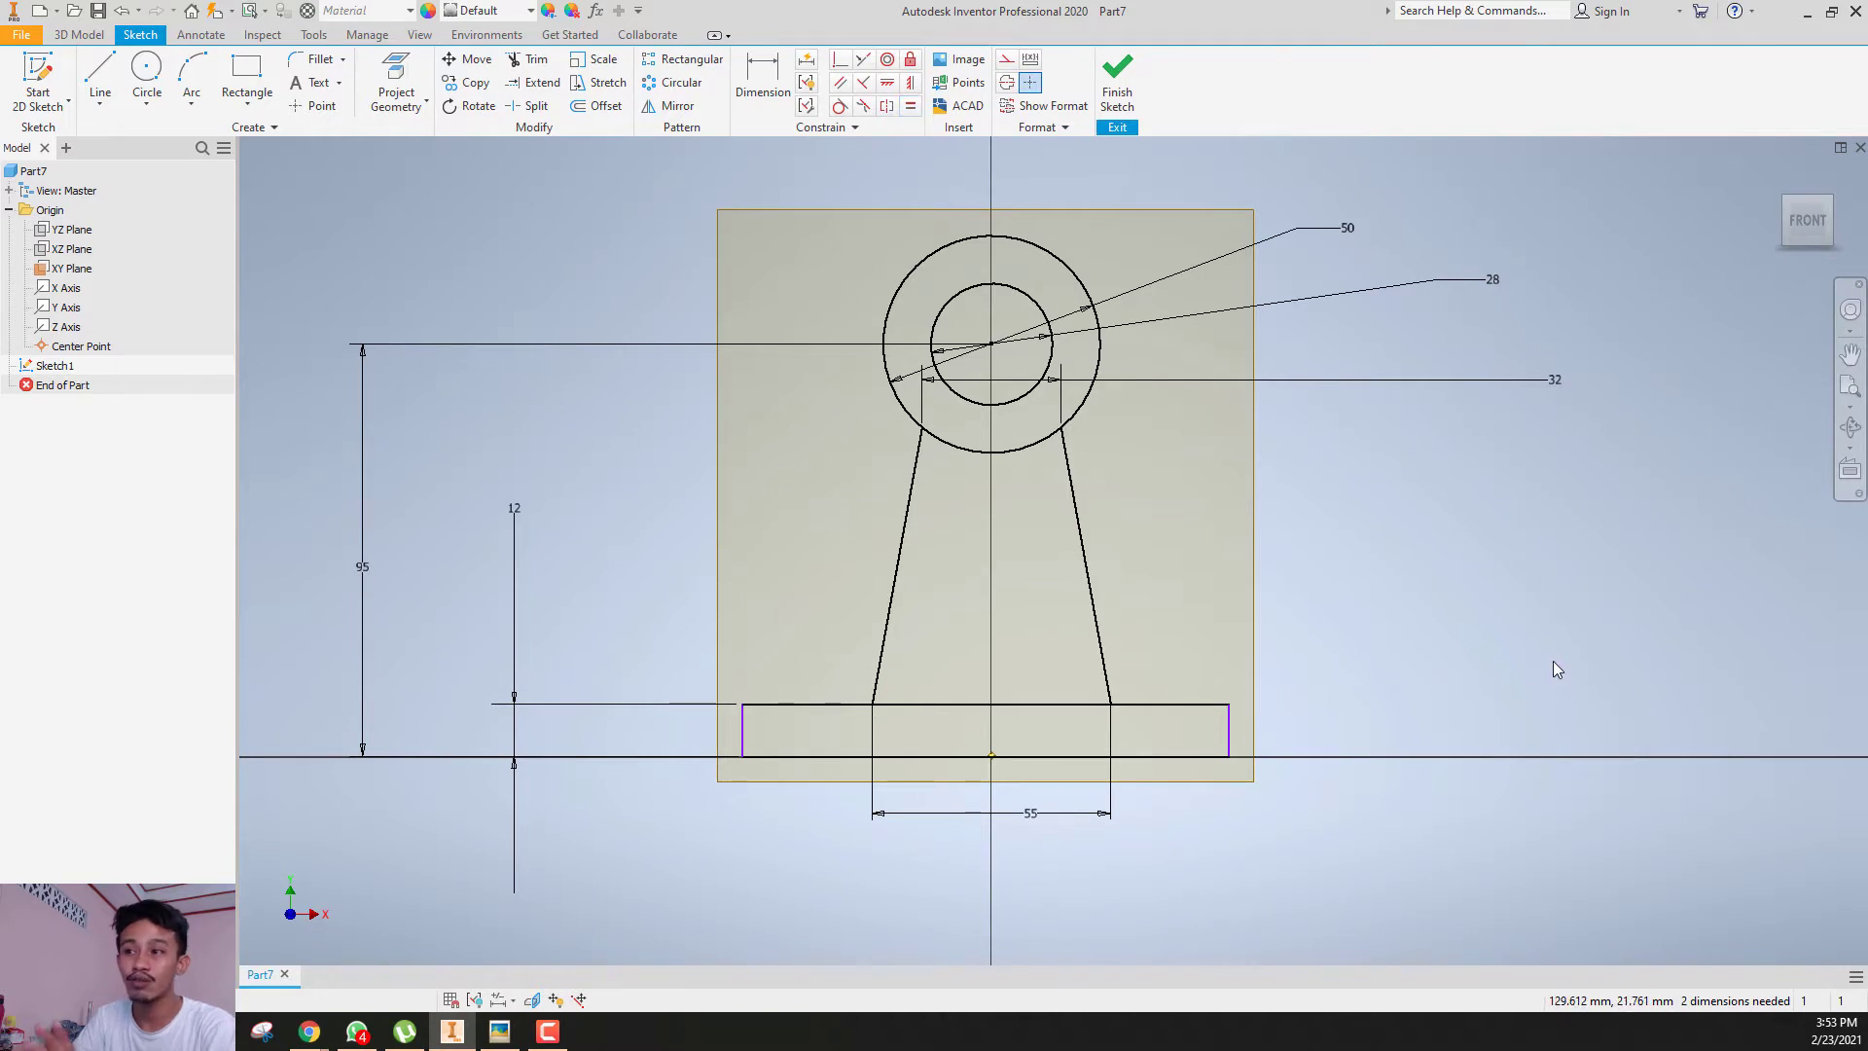
# - Test the legs' symmetry by setting their lower spacing to 70 mm and returning it to 55 mm
pyautogui.doubleClick(1033, 815)
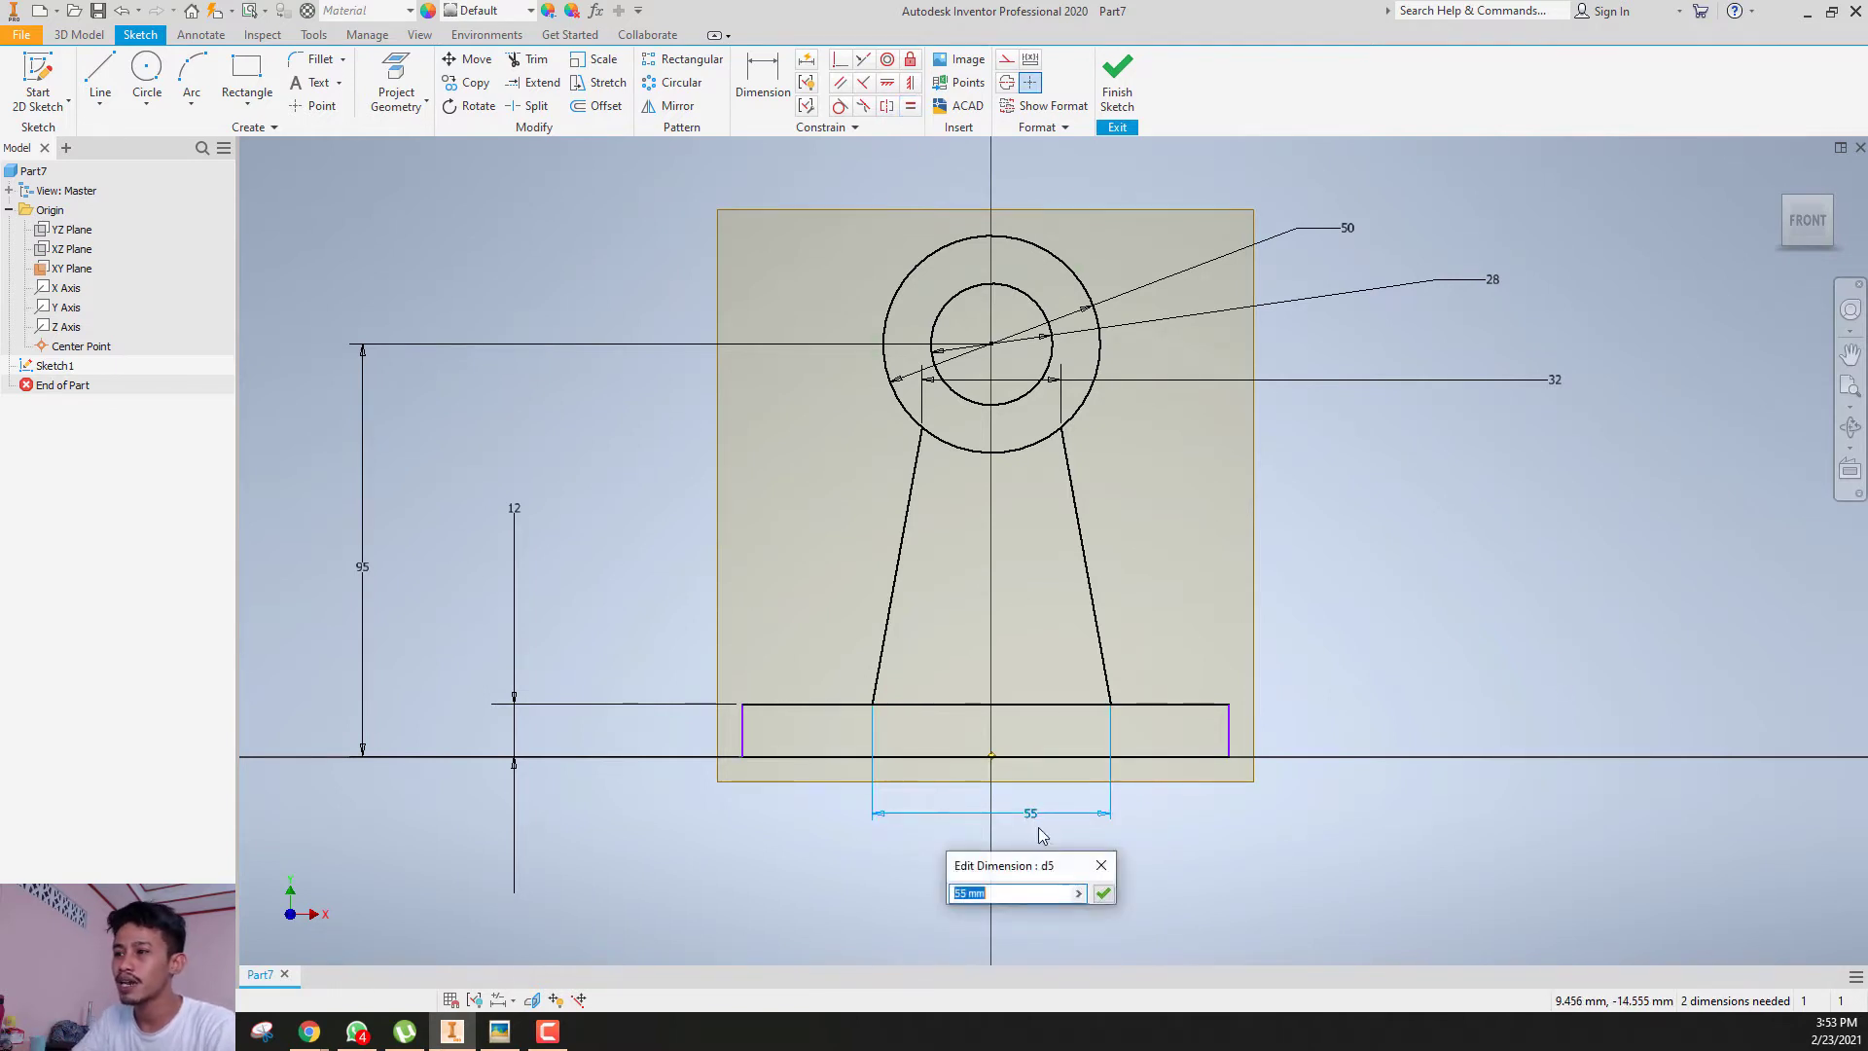
pyautogui.press('Return')
pyautogui.click(1027, 809)
pyautogui.write('70')
pyautogui.press('Return')
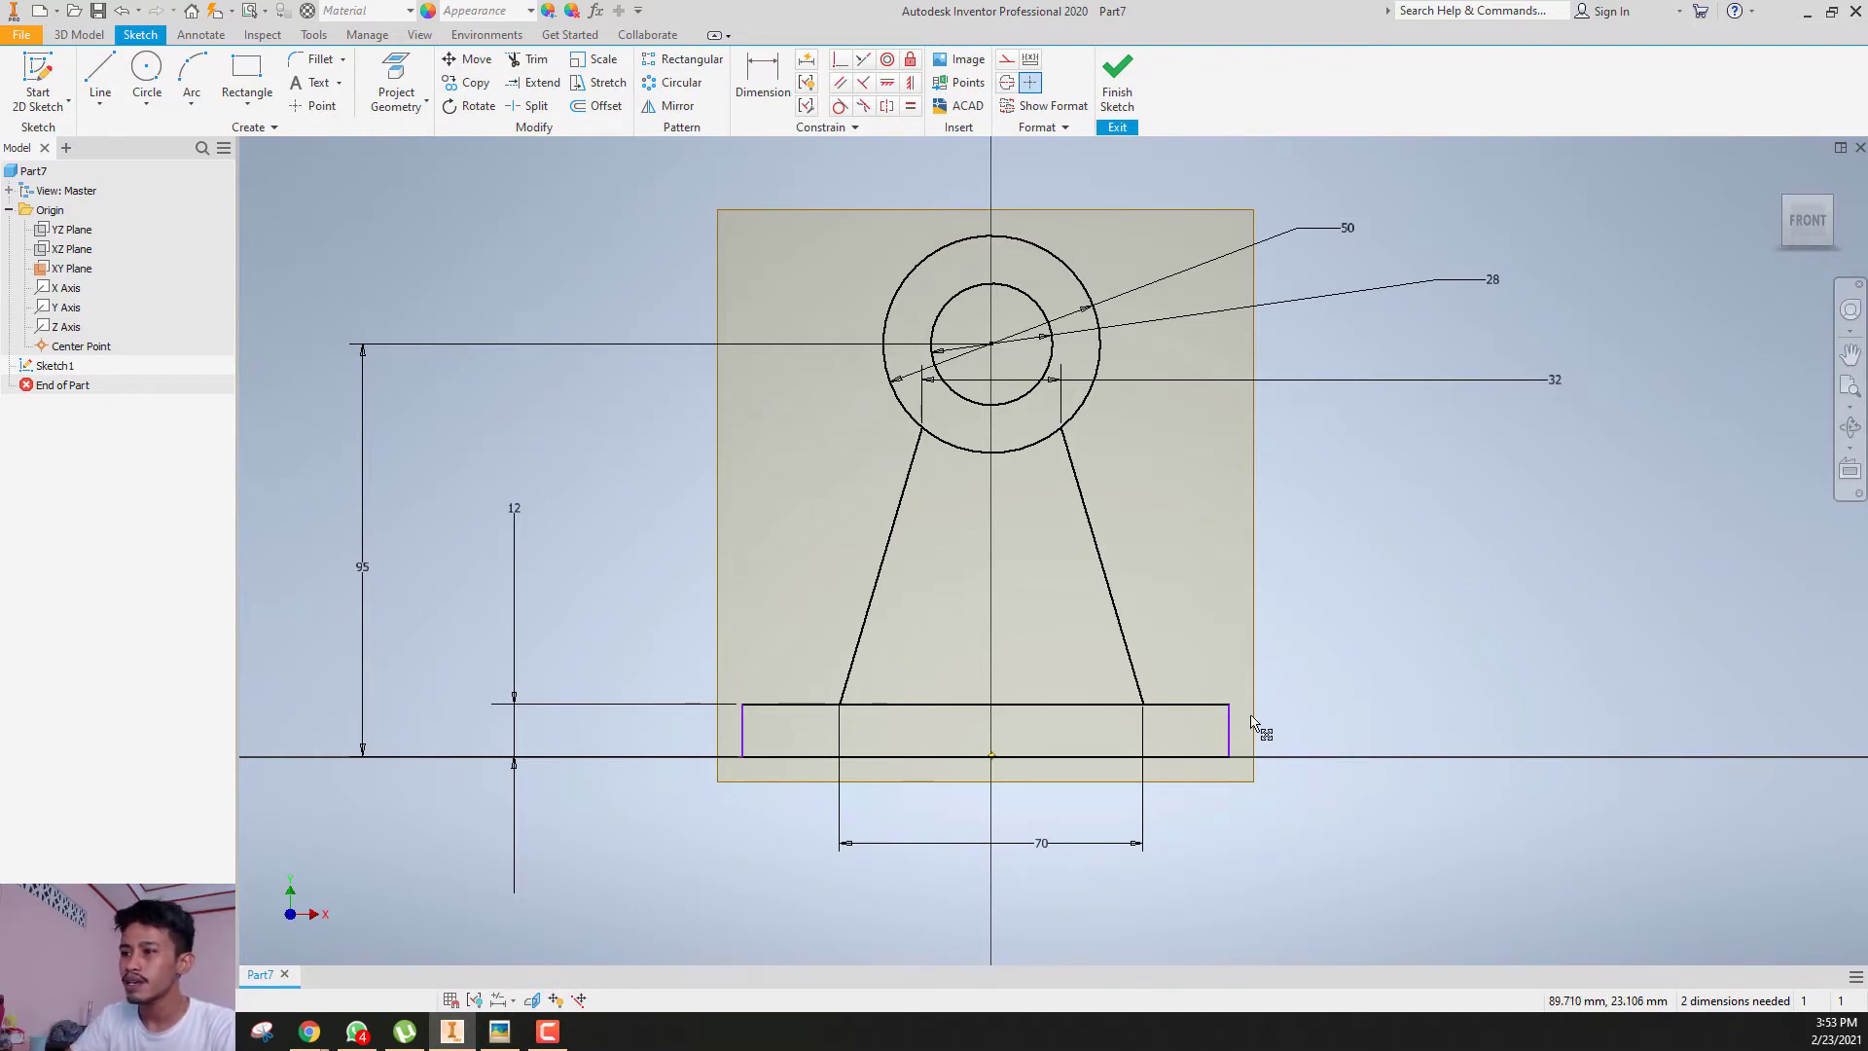
pyautogui.doubleClick(1046, 845)
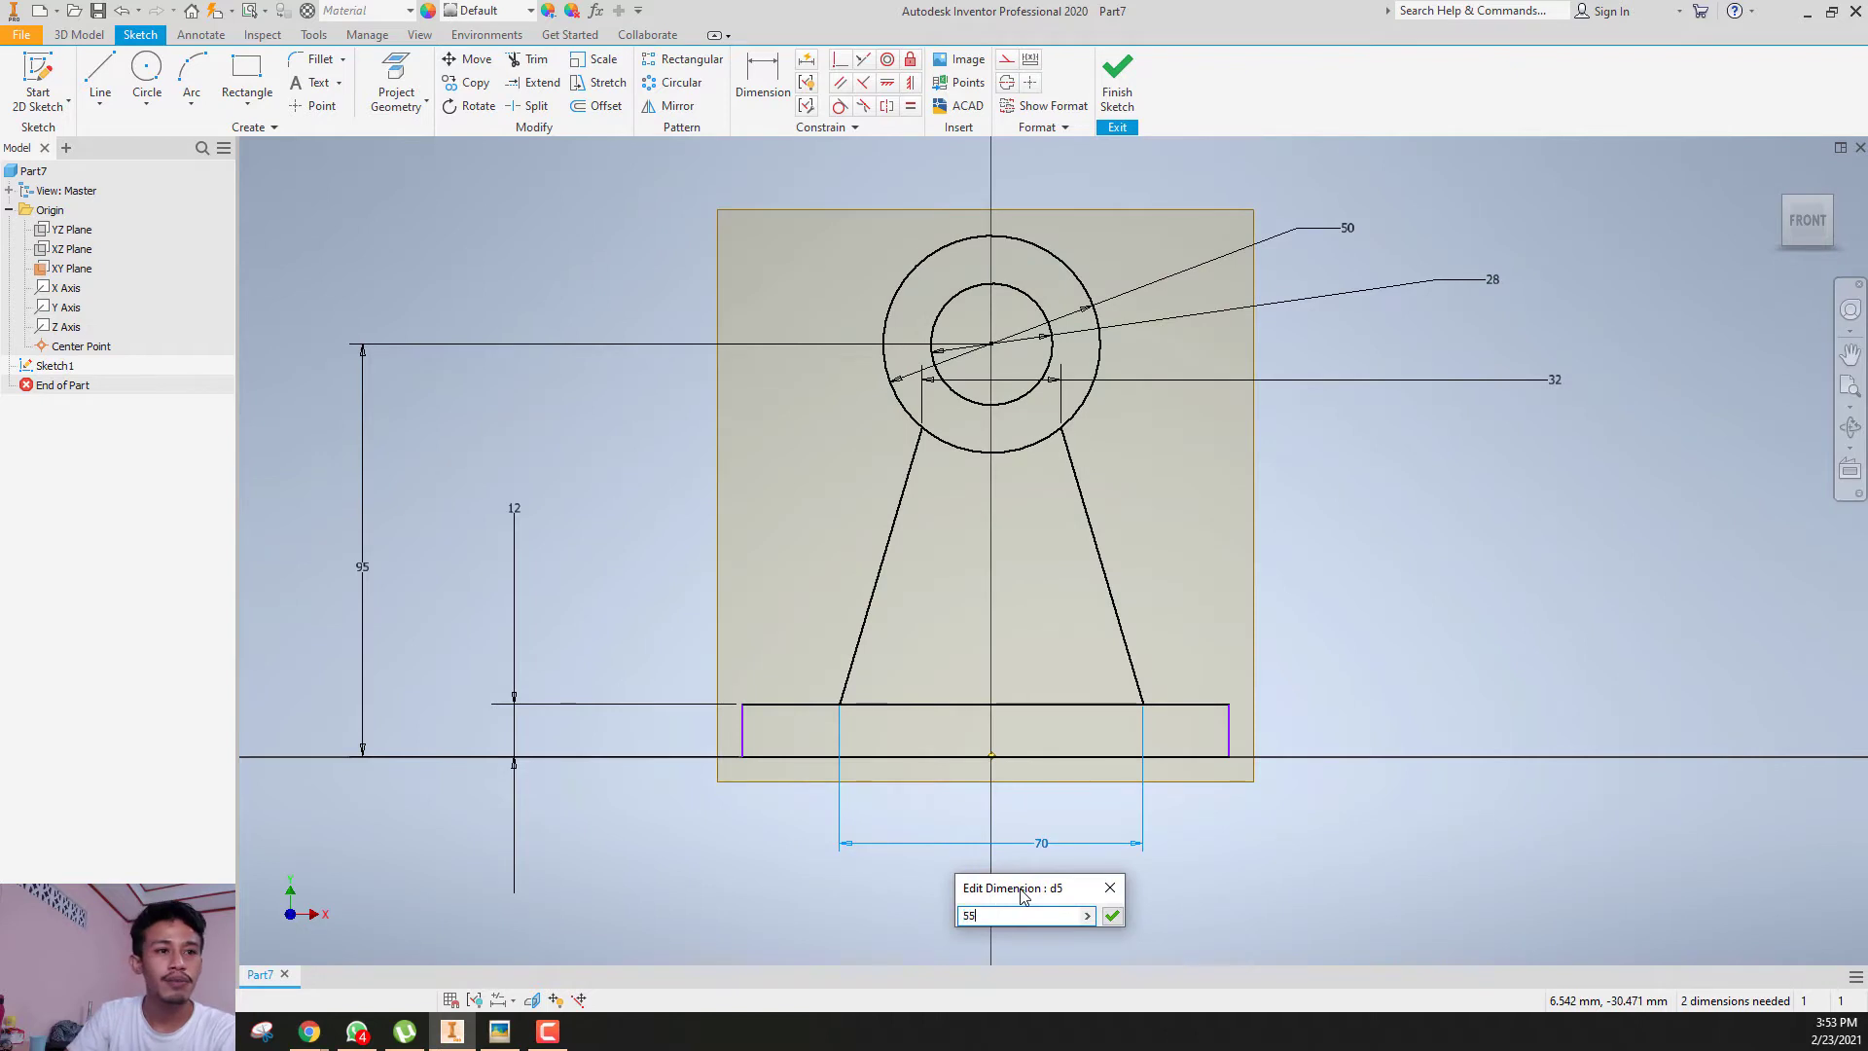
pyautogui.press('Return')
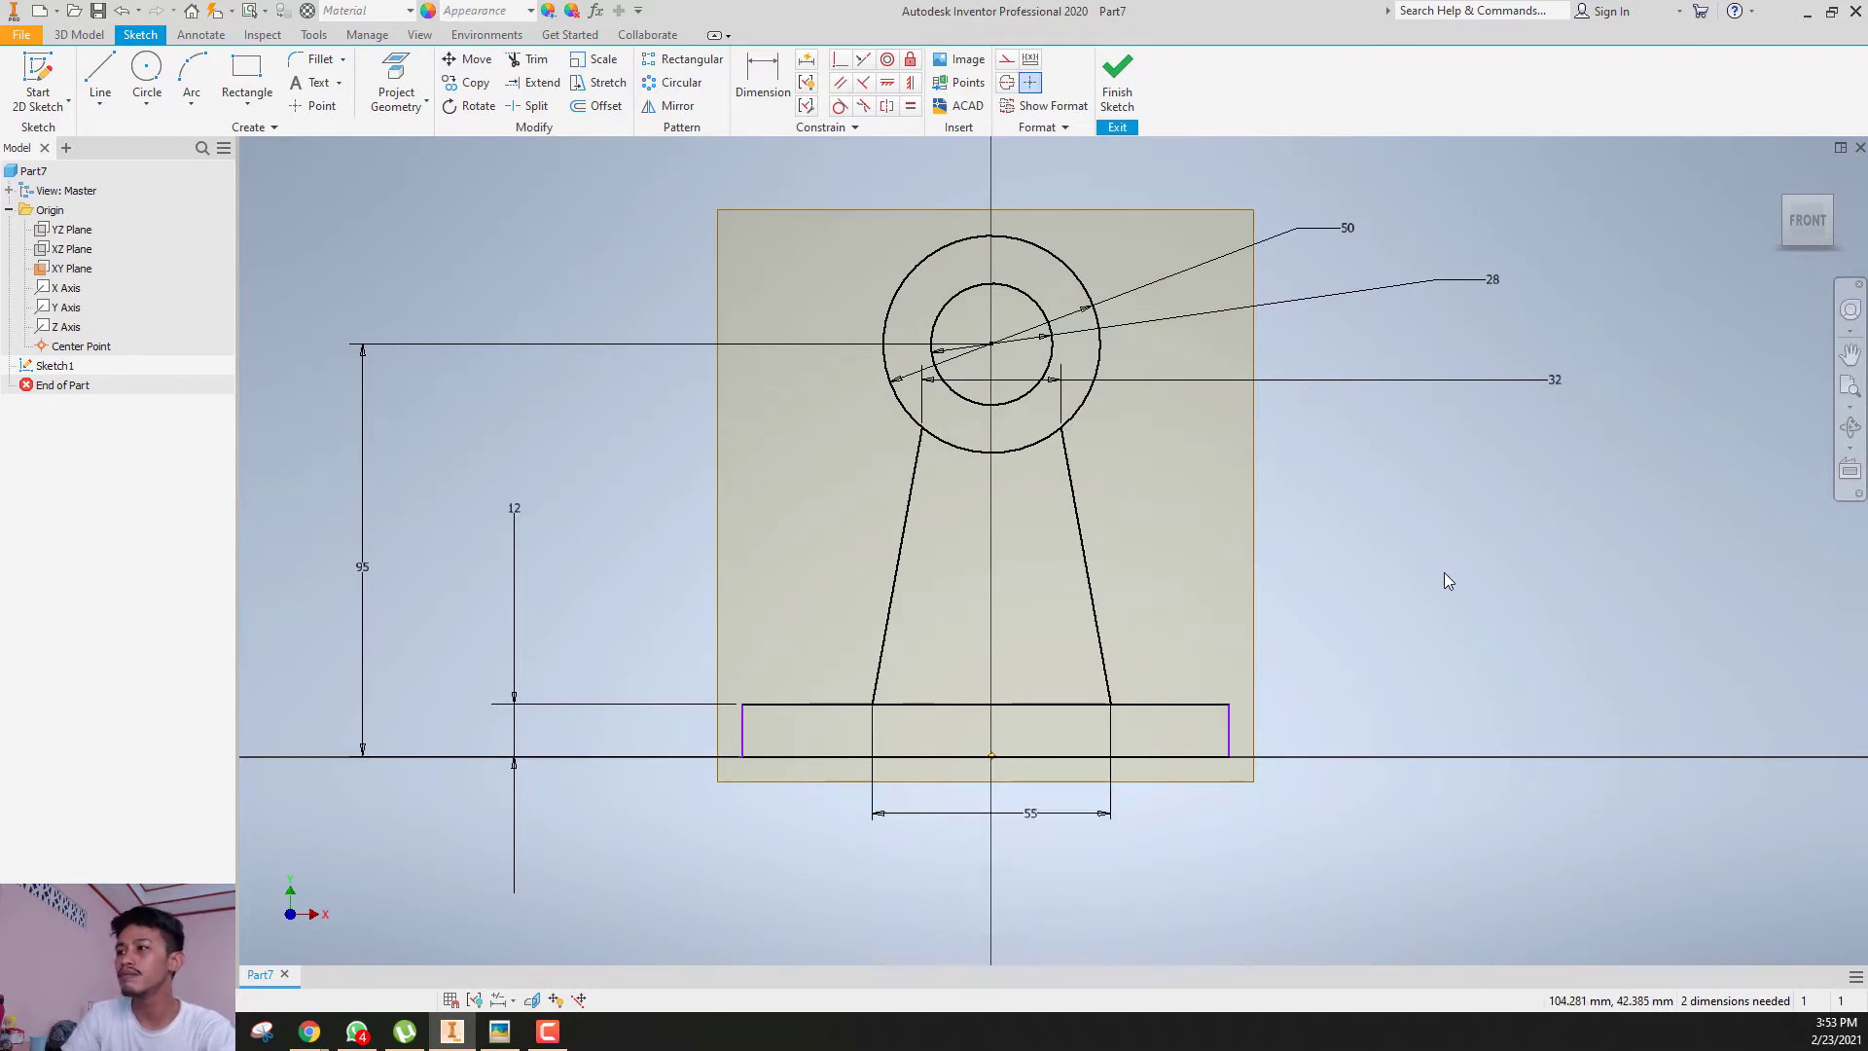
# - Check the base width in the JOBSHEET 1.jpeg drawing and dimension the base's overall width as 75 mm
pyautogui.scroll(-2, 1061, 538)
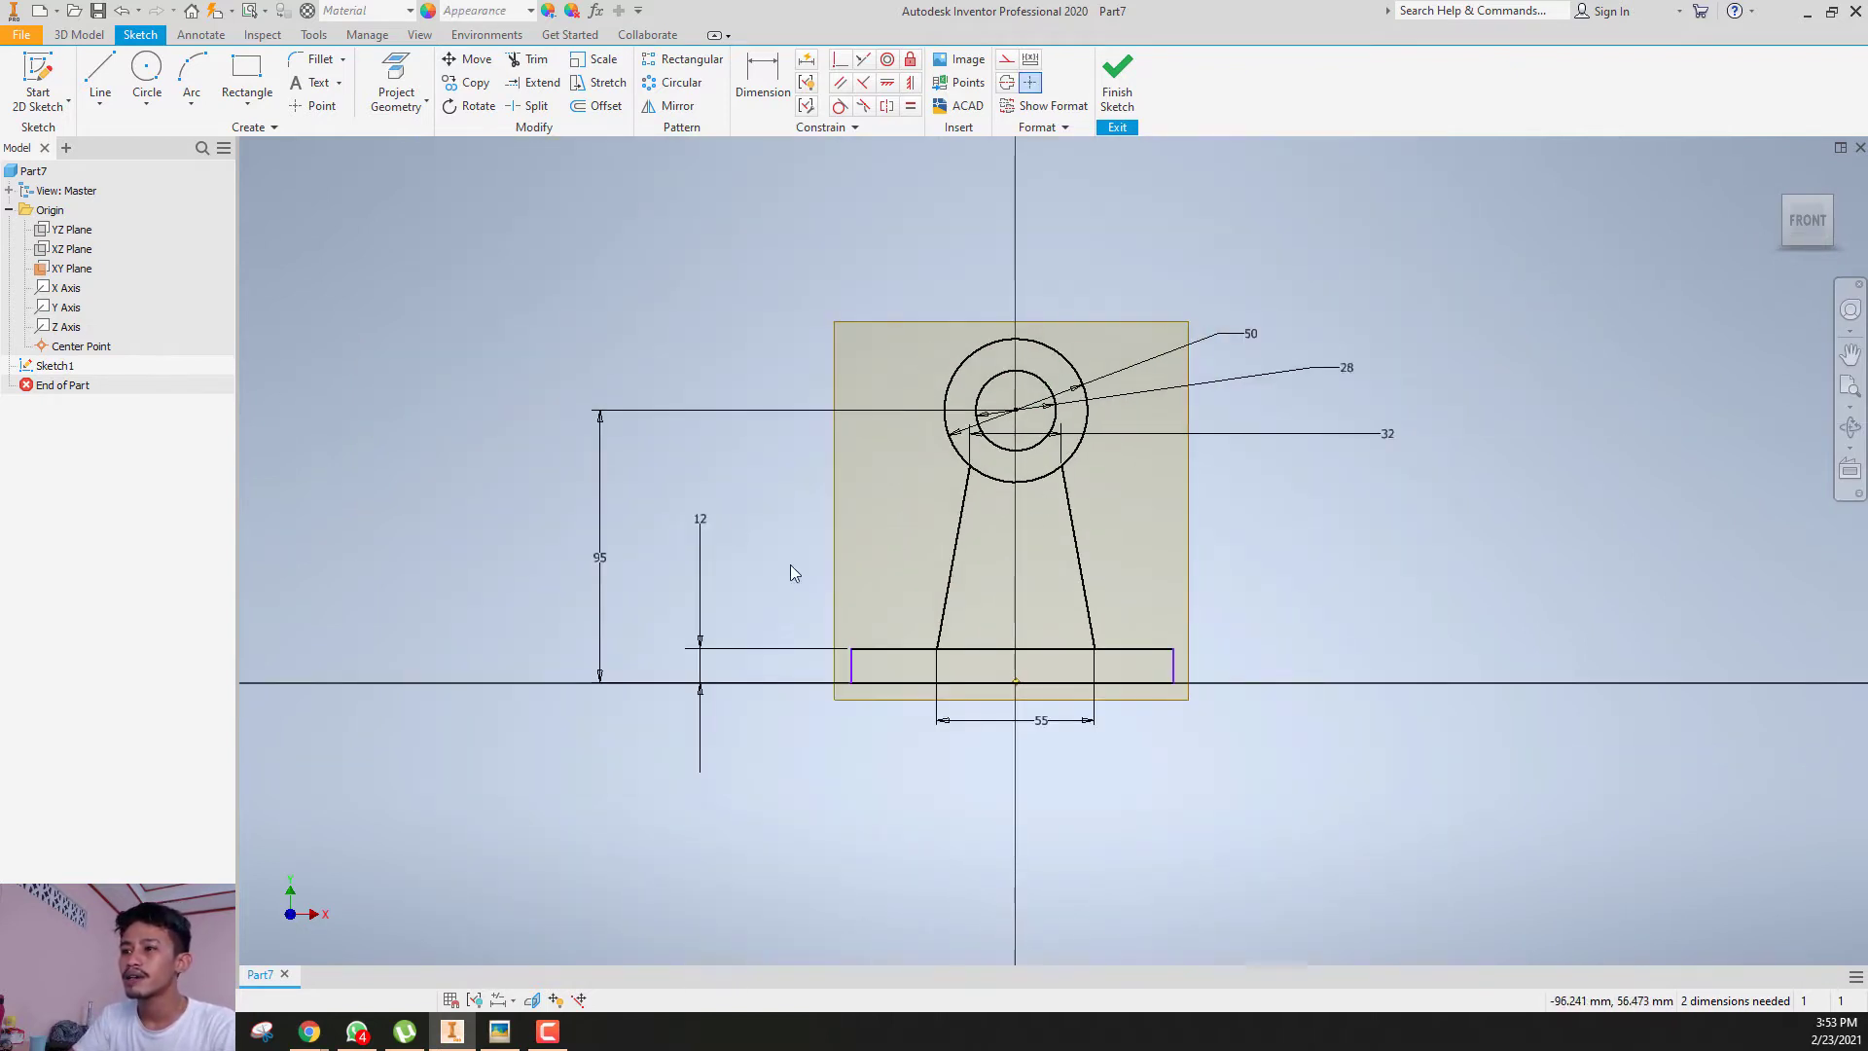
pyautogui.scroll(3, 993, 588)
pyautogui.scroll(2, 835, 707)
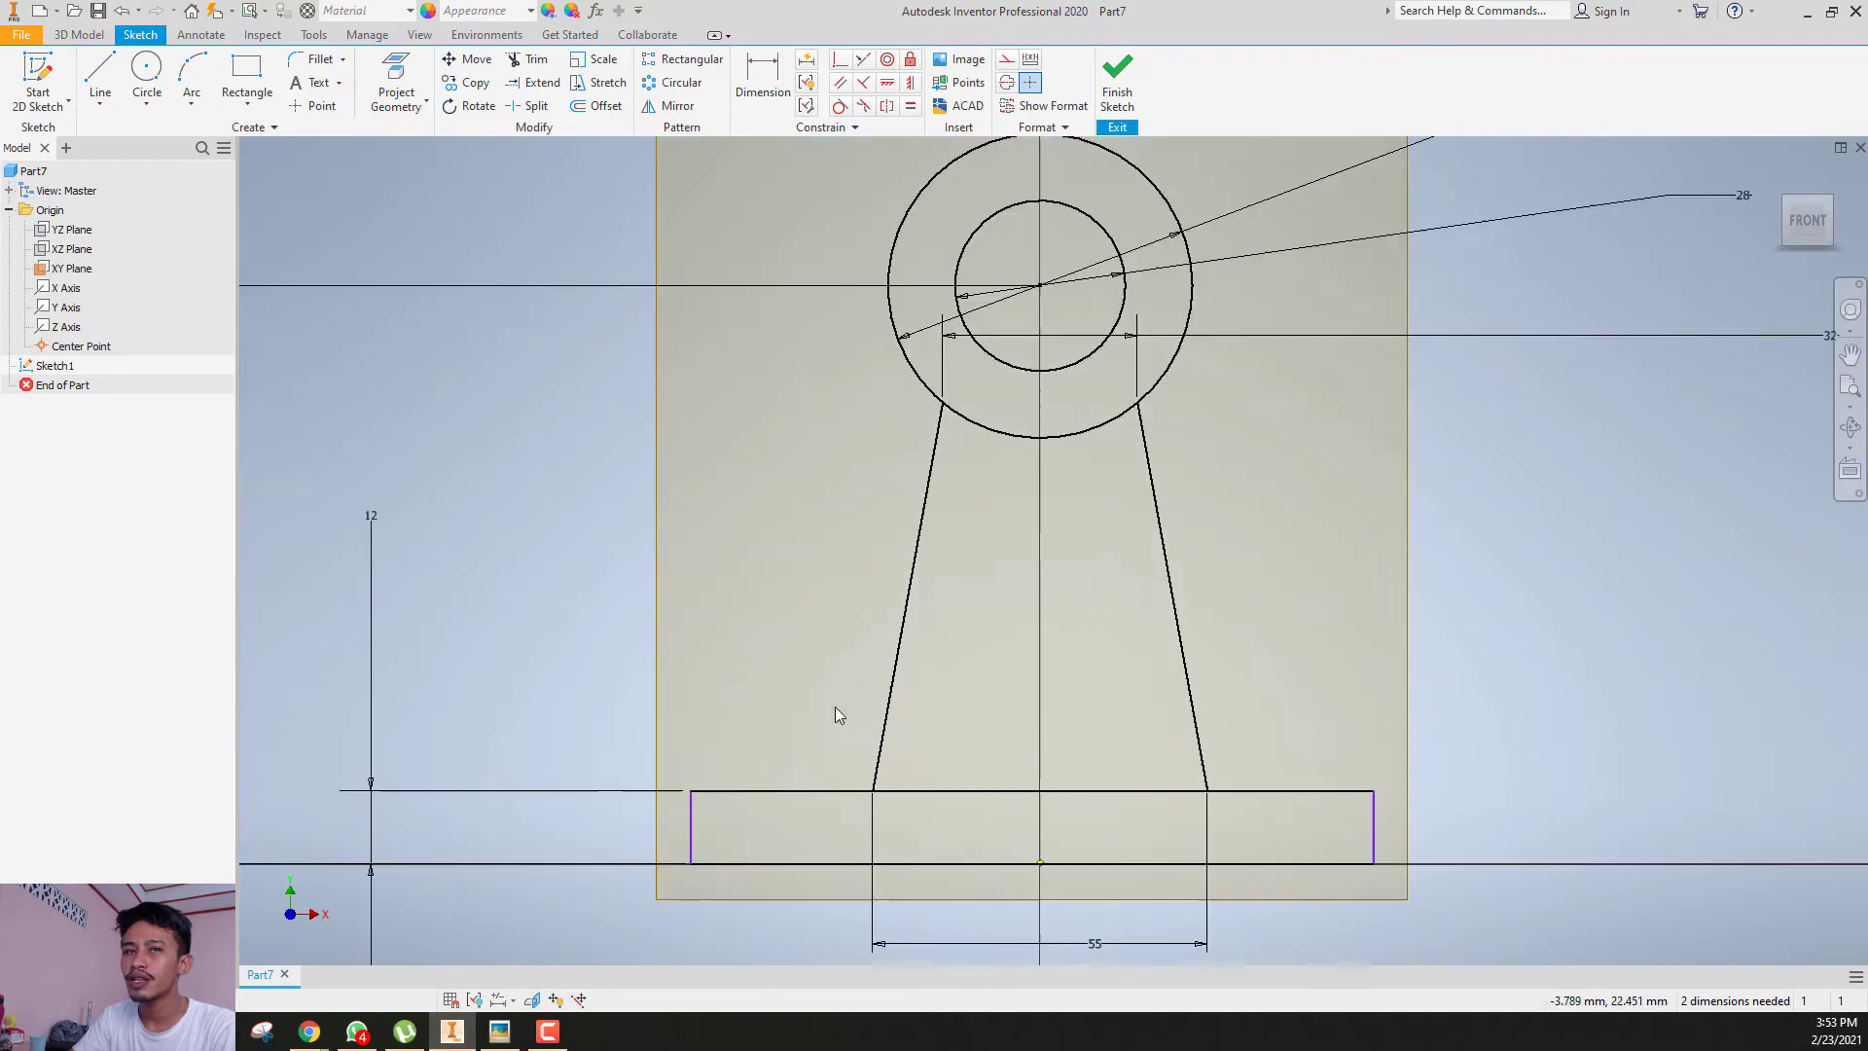
pyautogui.hotkey('alt', 'Tab')
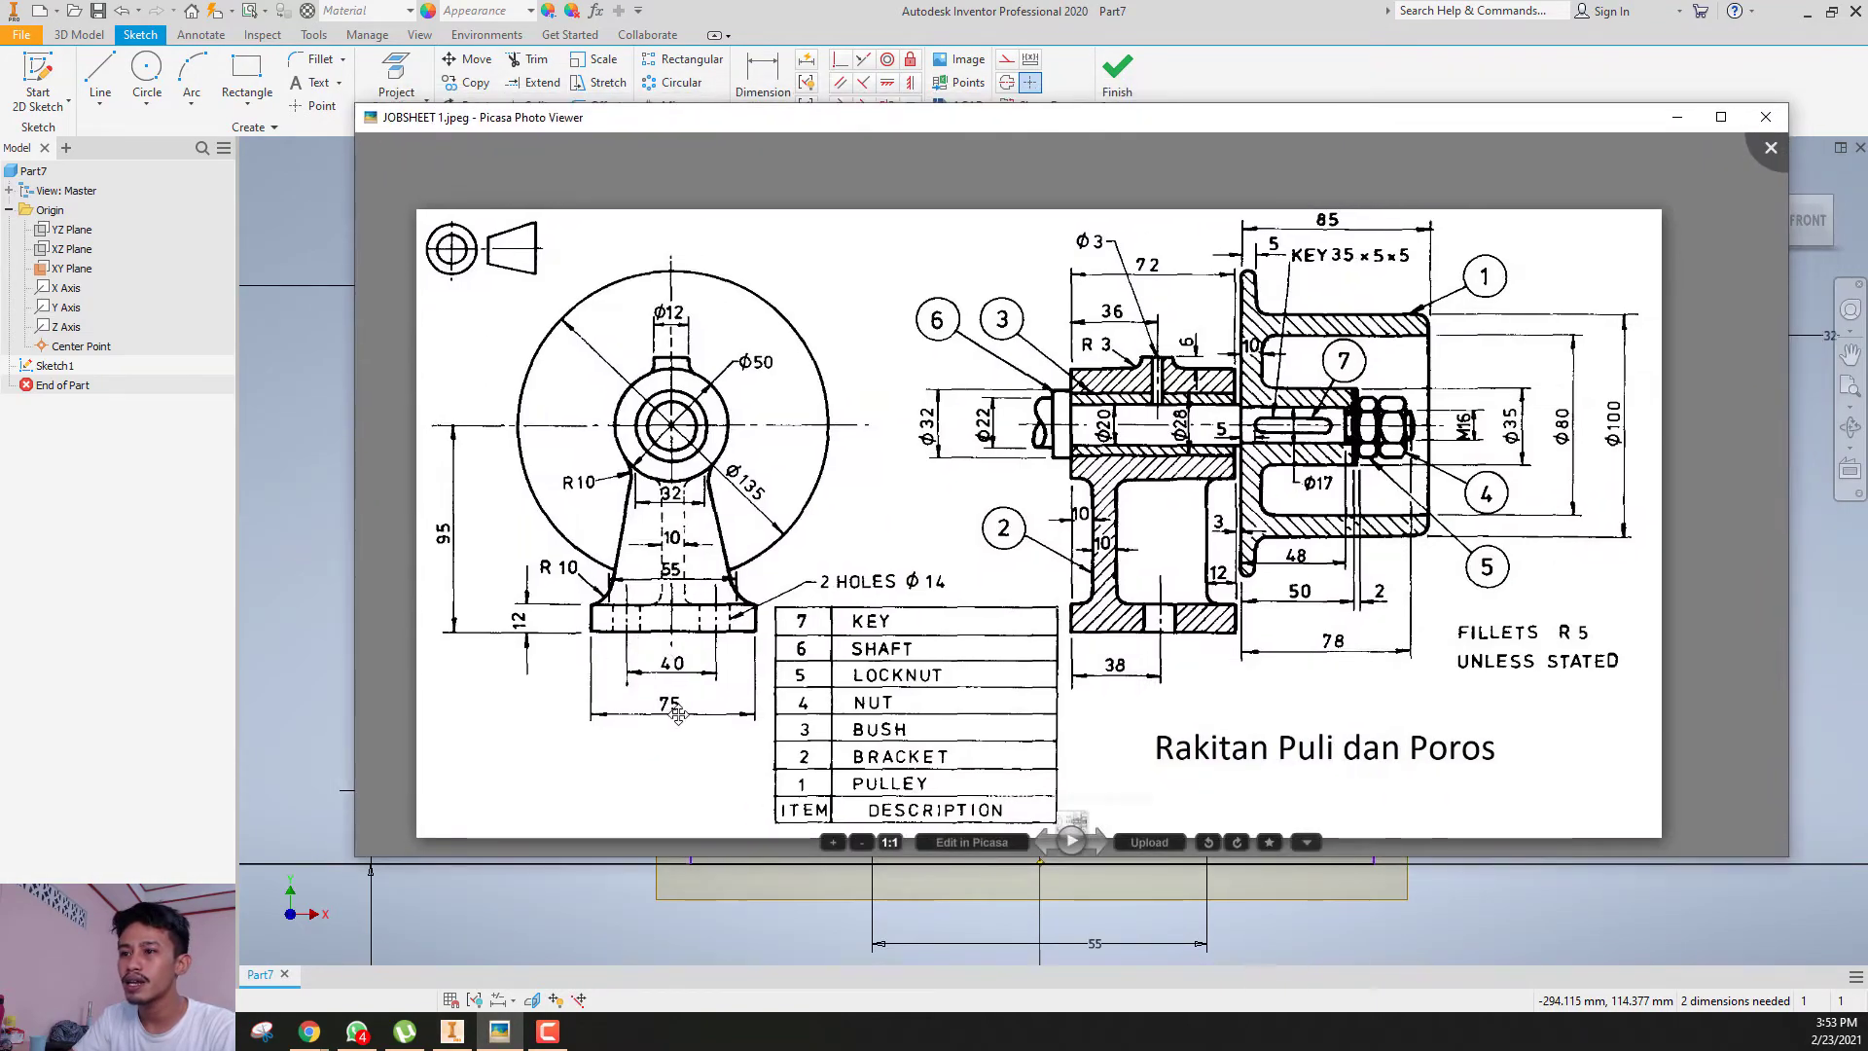
pyautogui.scroll(4, 678, 713)
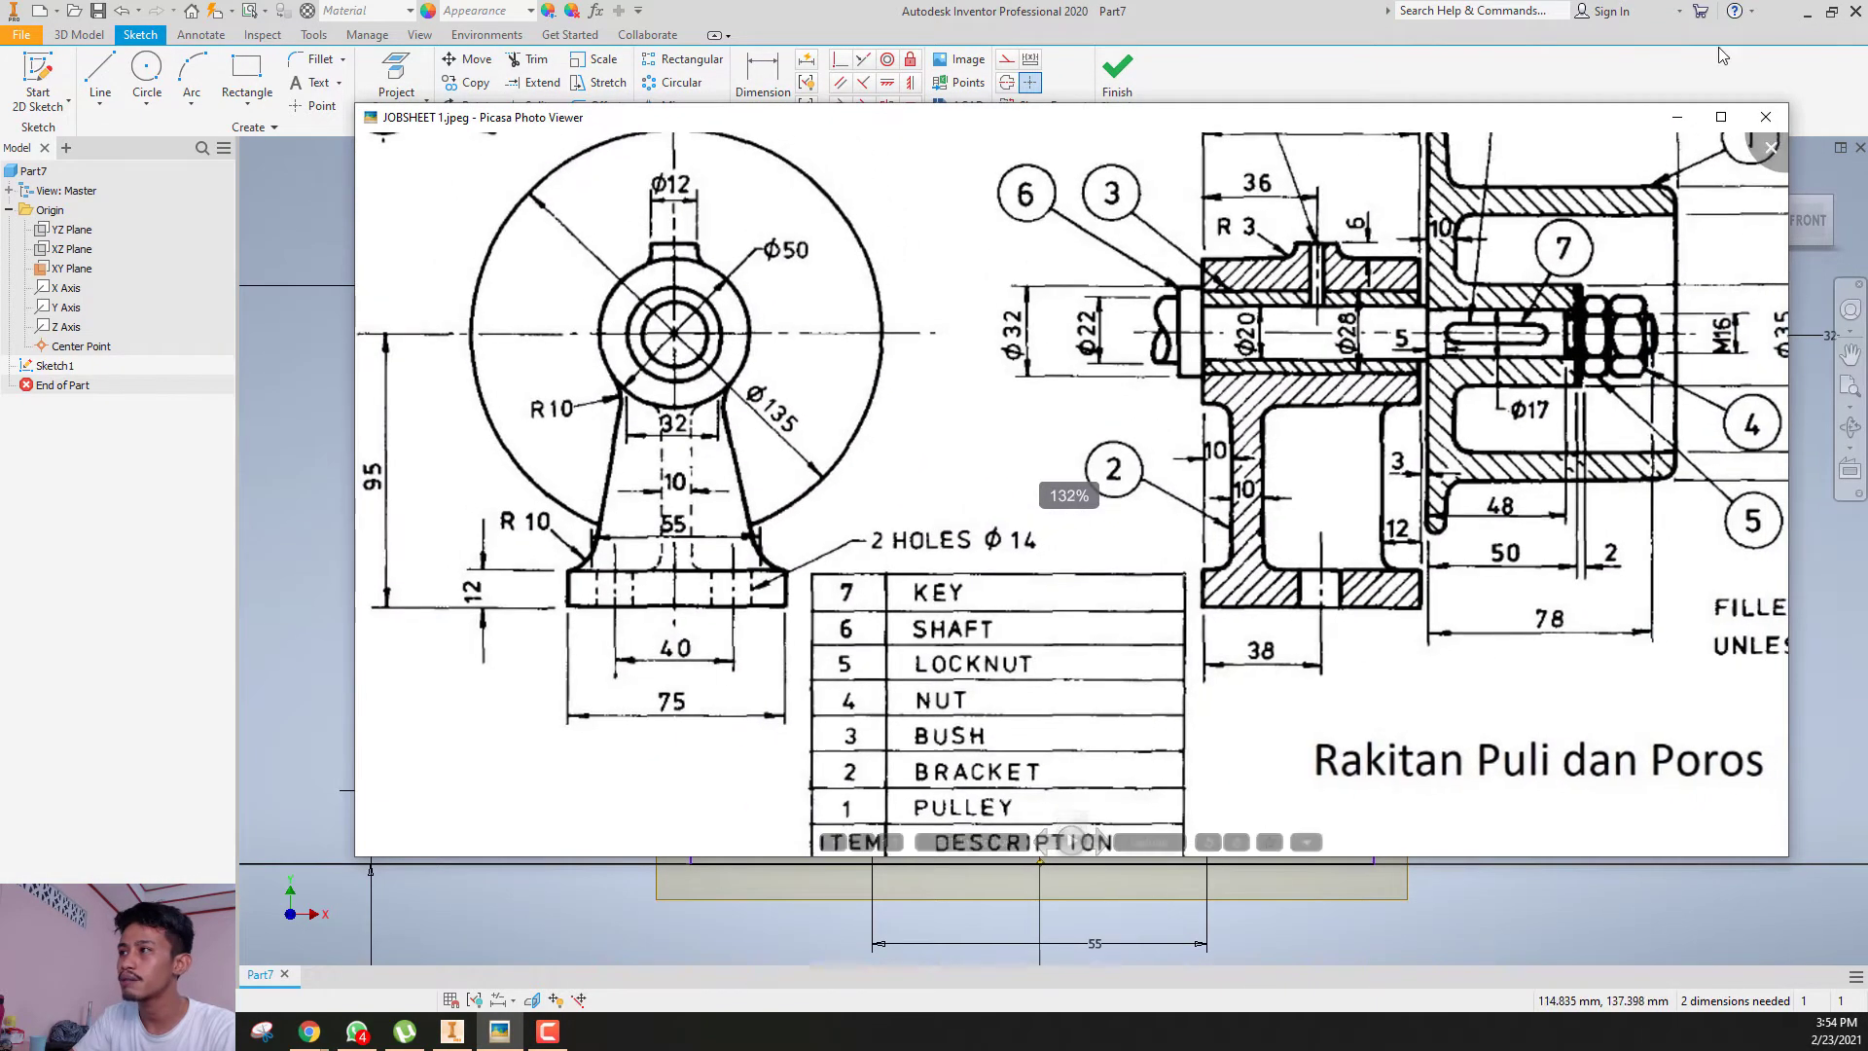
pyautogui.click(1677, 117)
pyautogui.scroll(4, 1047, 581)
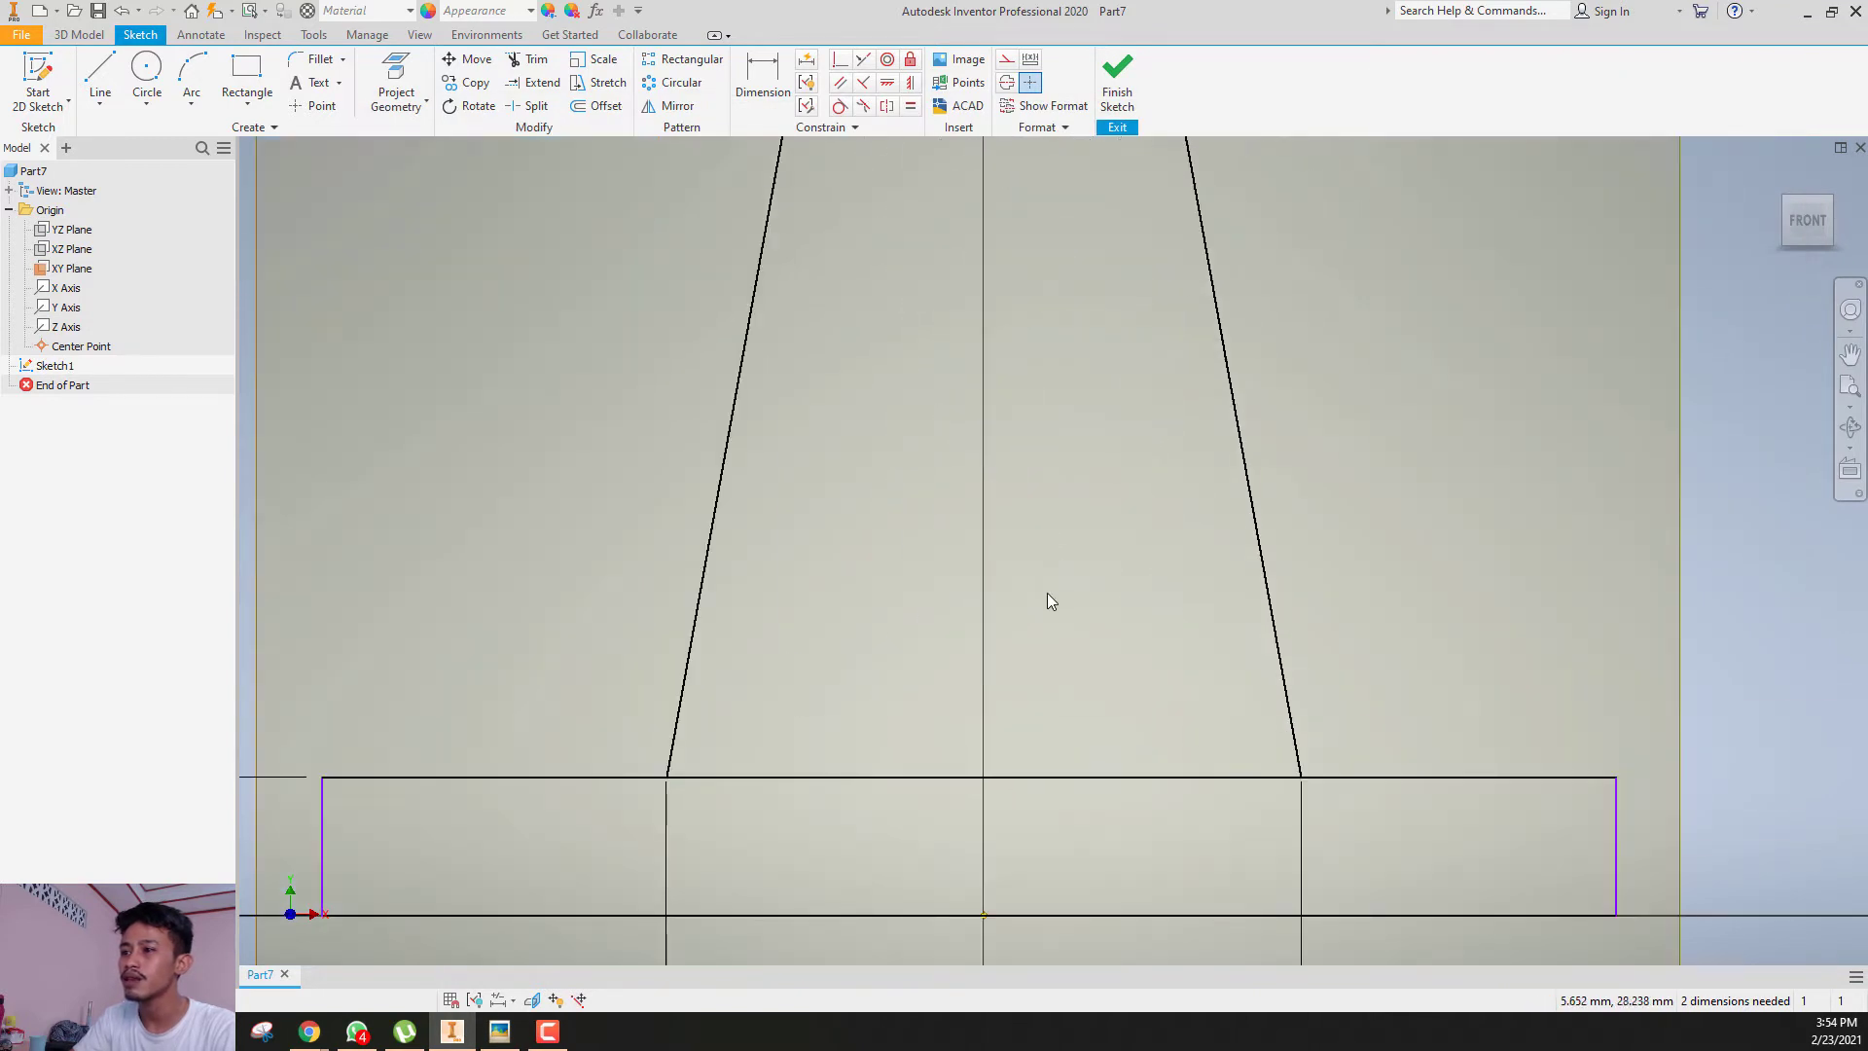
pyautogui.scroll(-4, 1042, 597)
pyautogui.press('d')
pyautogui.click(1217, 747)
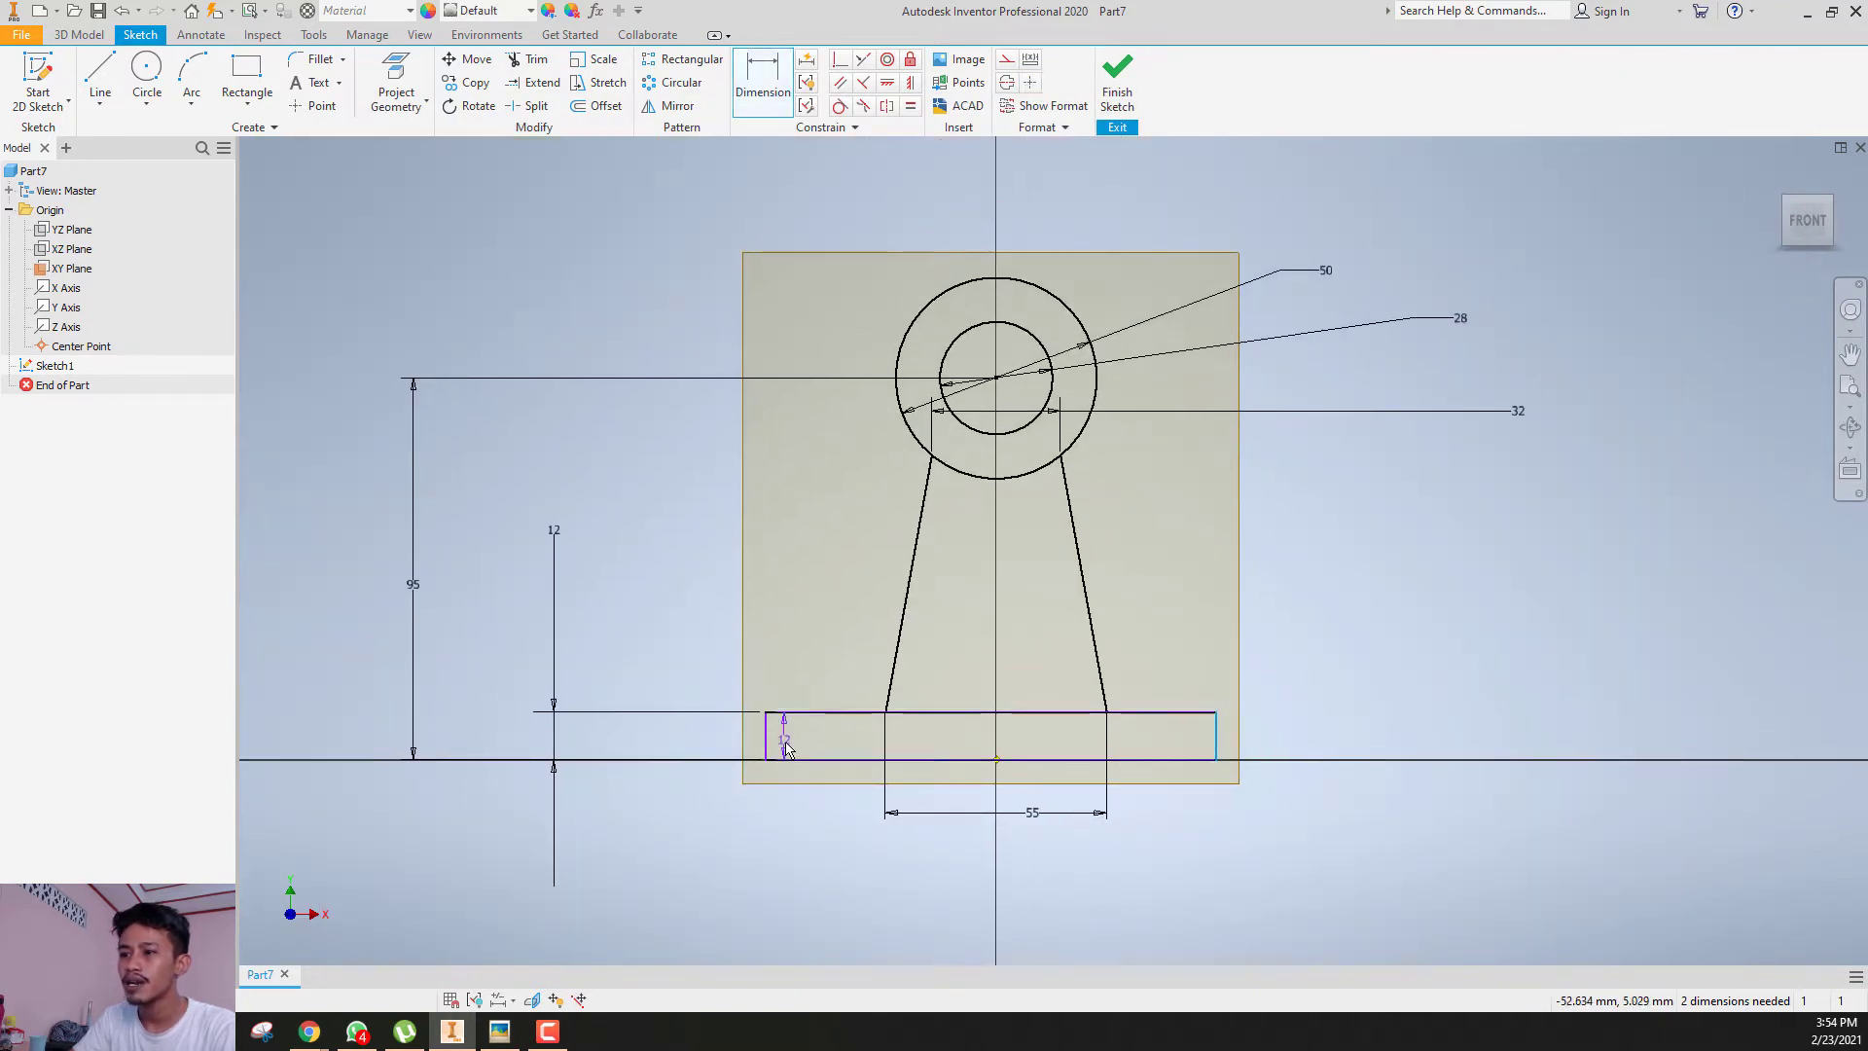
pyautogui.click(768, 746)
pyautogui.click(1076, 873)
pyautogui.write('75')
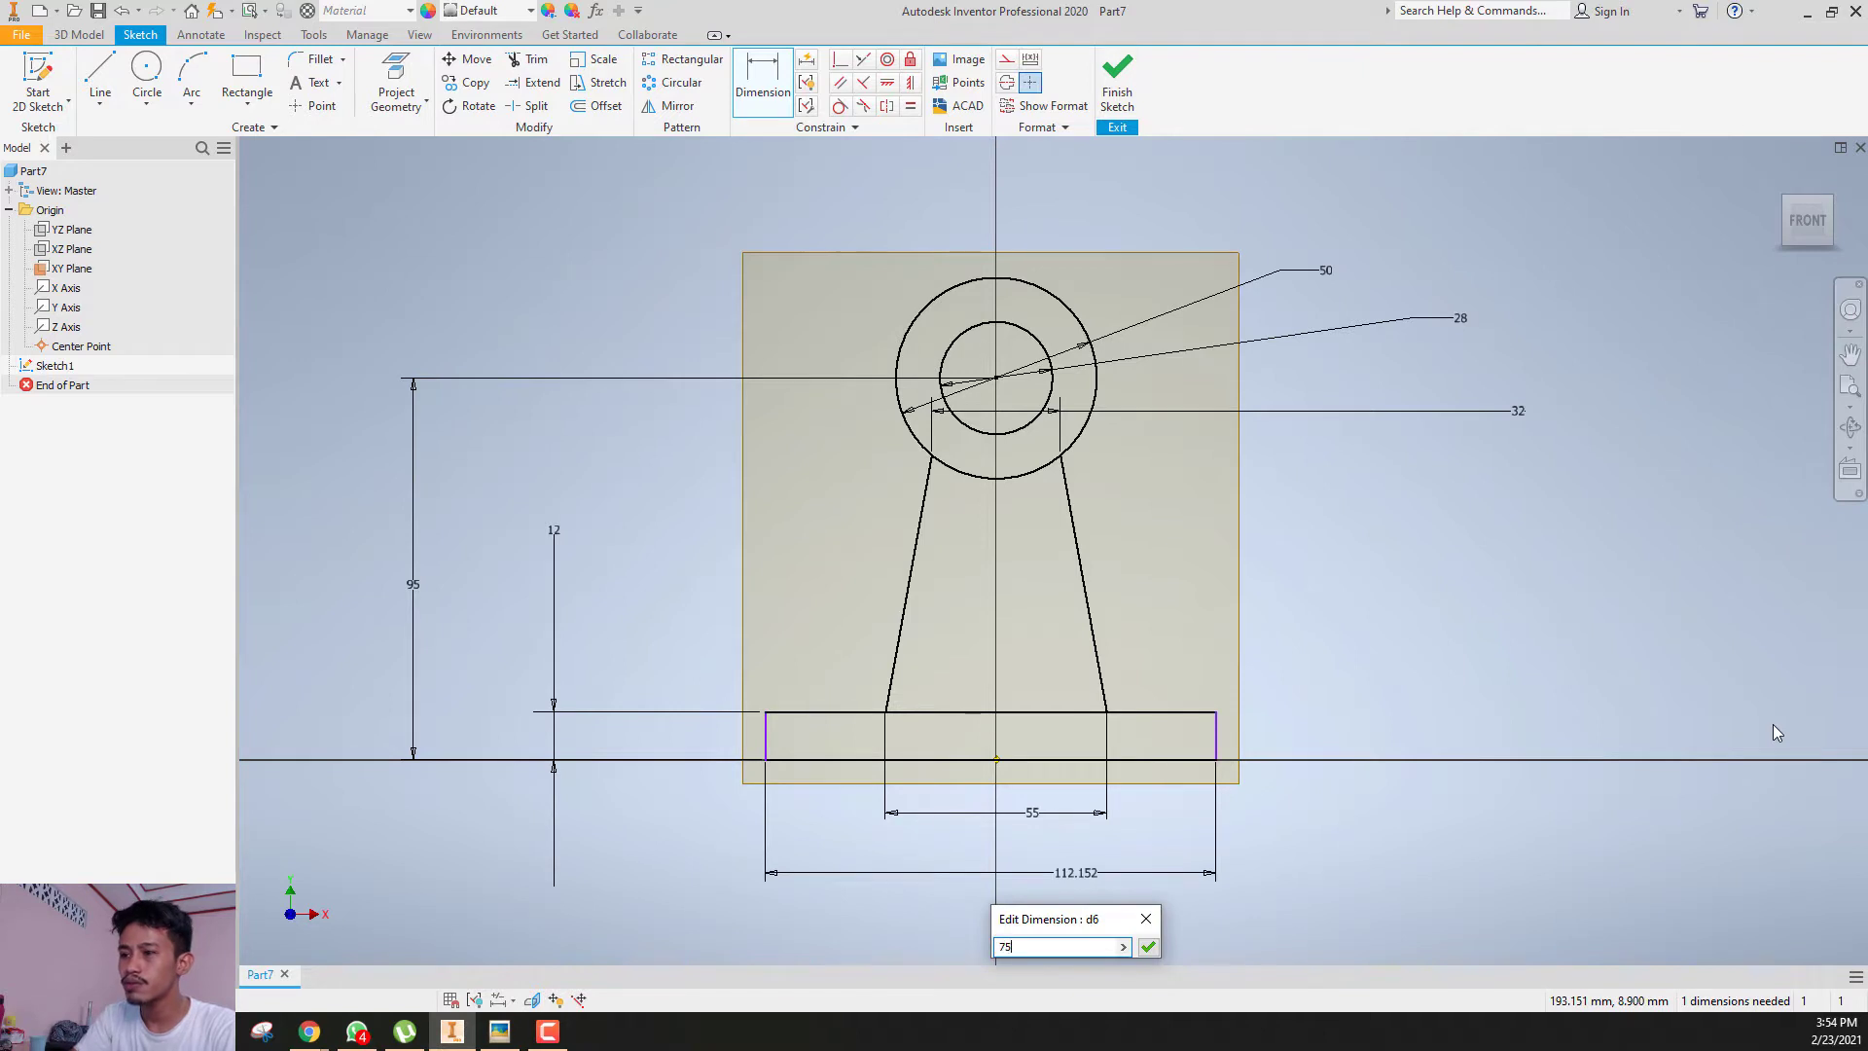
pyautogui.press('Return')
pyautogui.press('Escape')
# - Shift the base rectangle sideways by its lower right corner until it extends past both legs
pyautogui.scroll(3, 1090, 740)
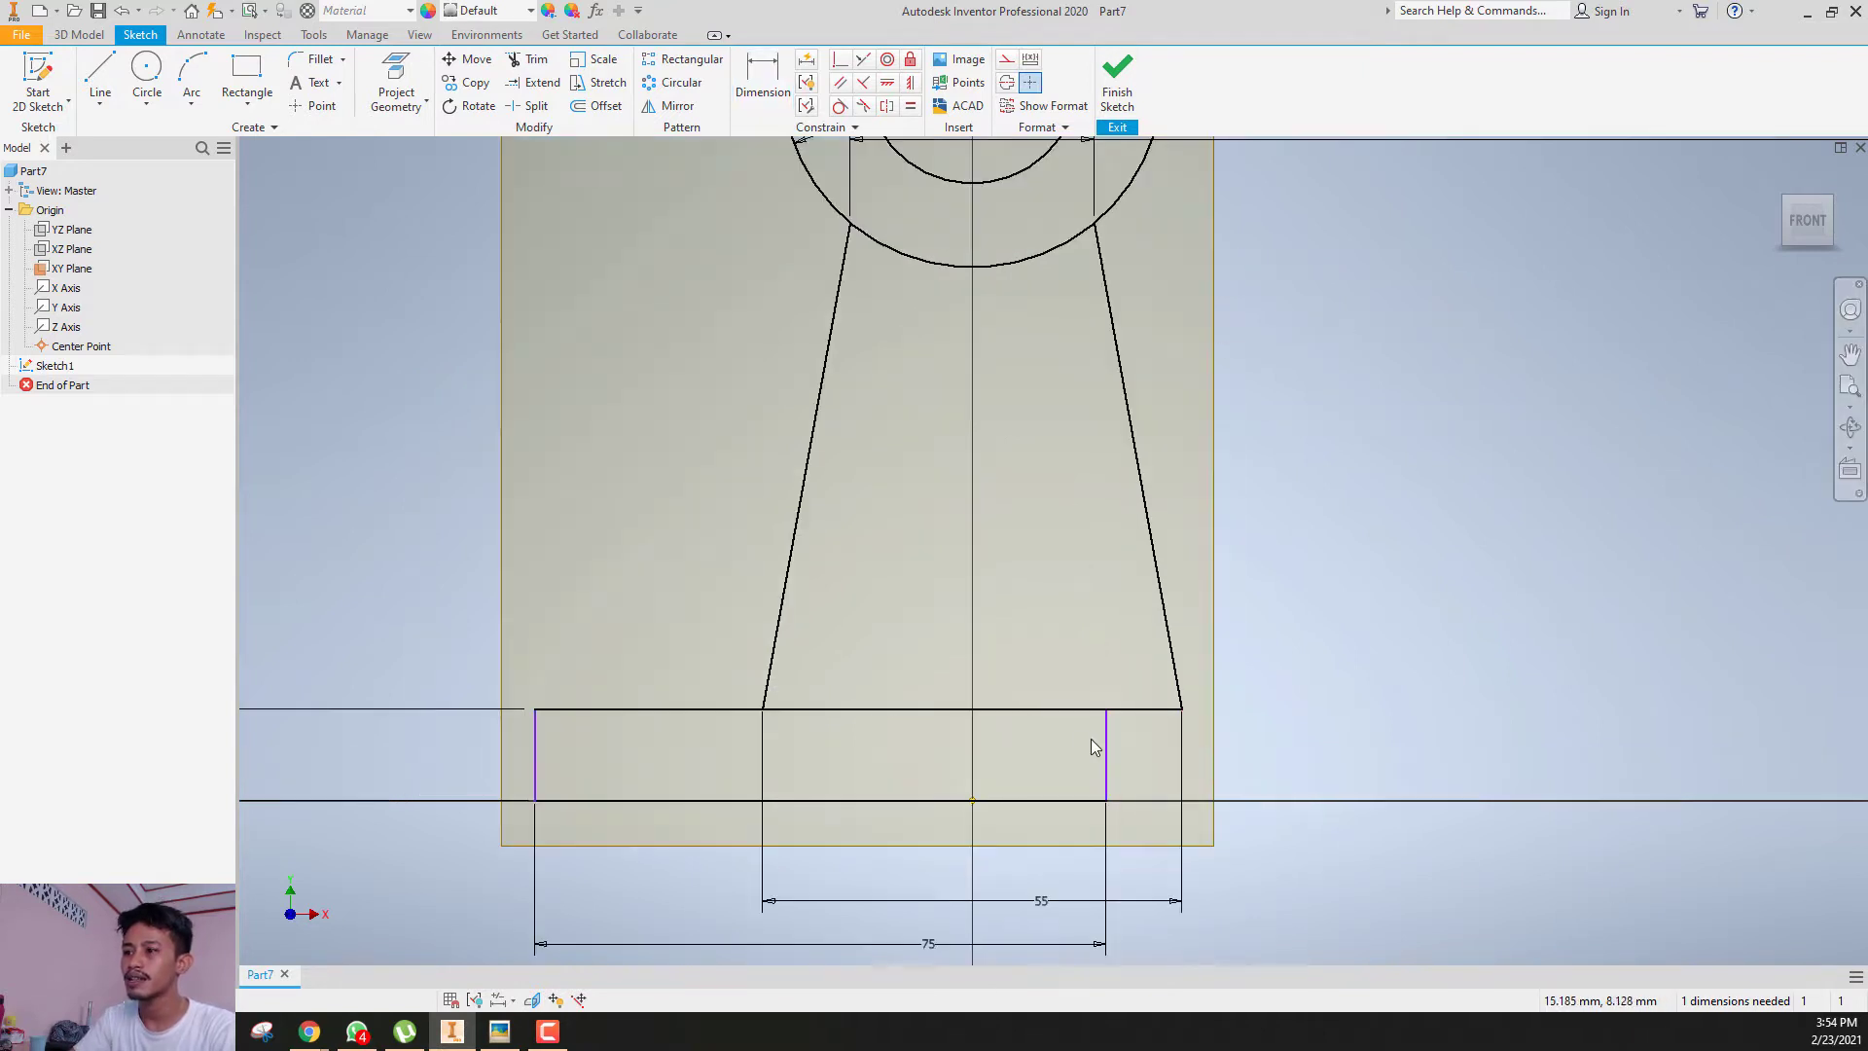
pyautogui.scroll(-3, 1090, 747)
pyautogui.scroll(3, 996, 731)
pyautogui.click(1005, 741)
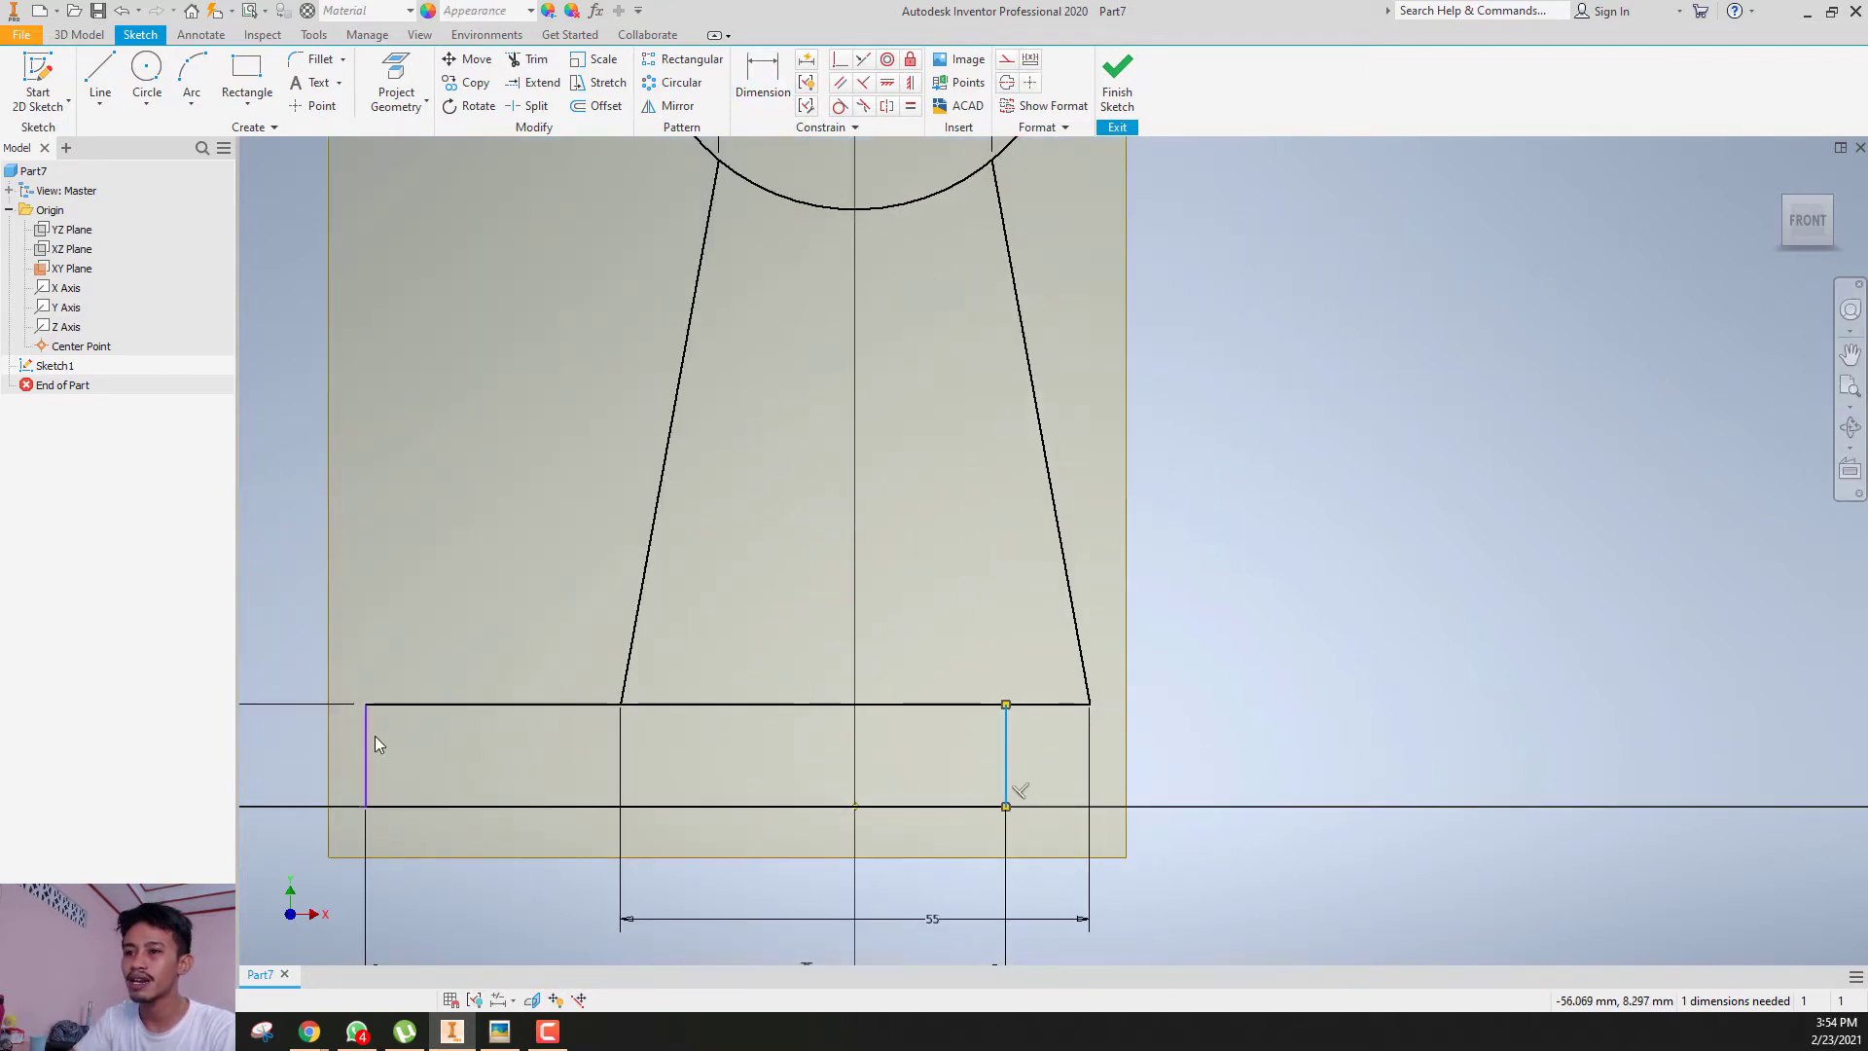
pyautogui.click(937, 735)
pyautogui.scroll(-3, 944, 736)
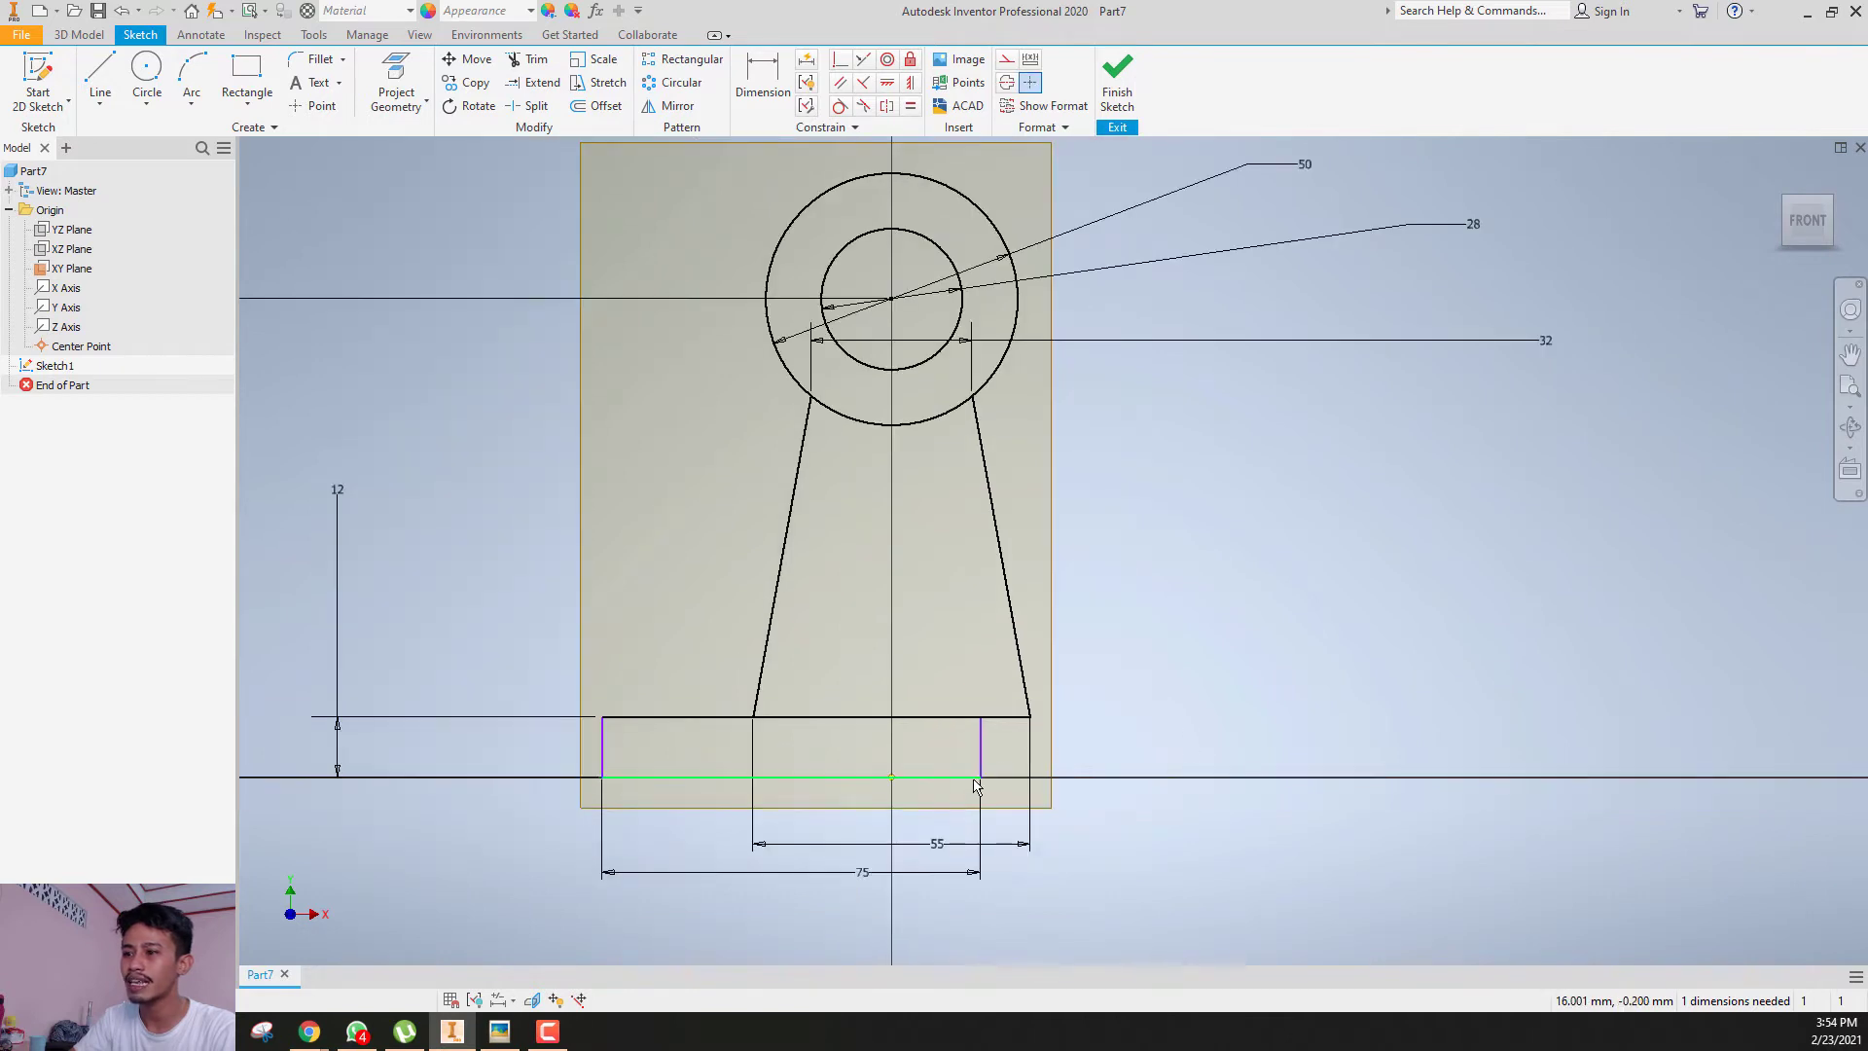
pyautogui.moveTo(975, 775); pyautogui.dragTo(1106, 779)
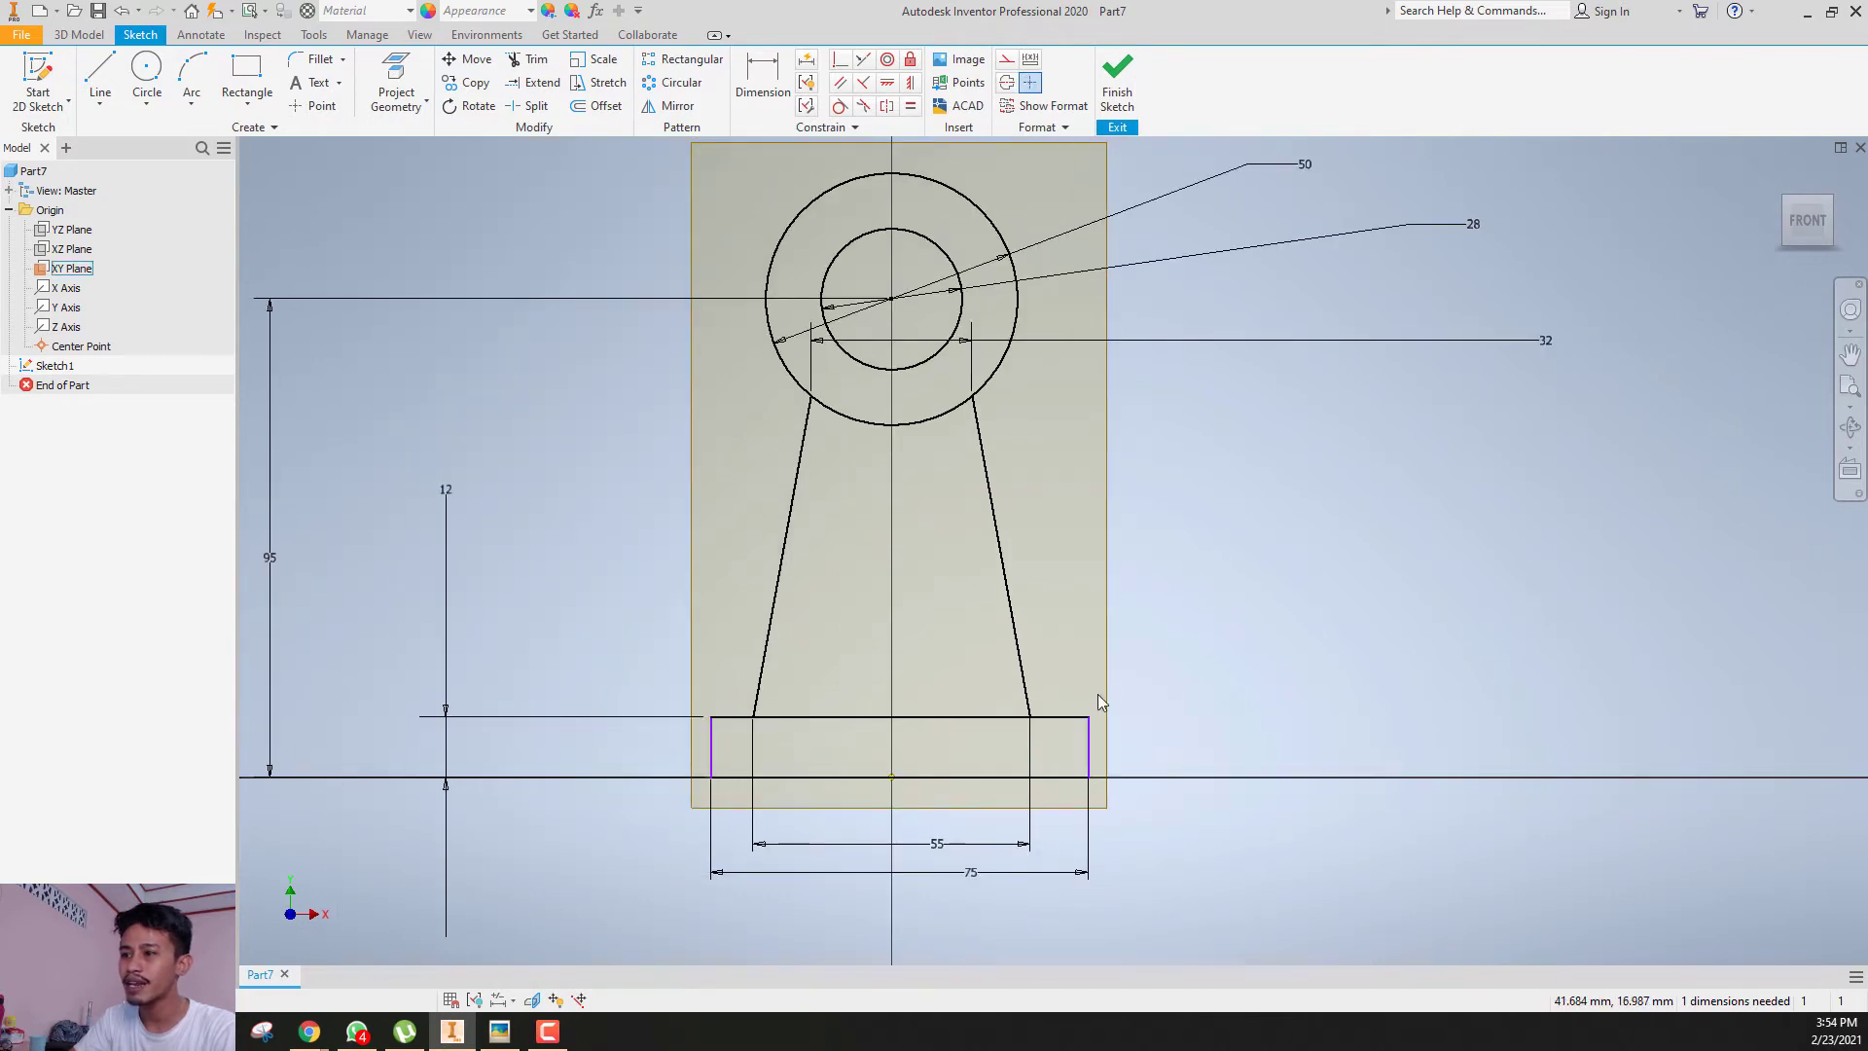
# - Centre the base by making its two short top segments outside the legs equal in length with an Equal constraint
pyautogui.click(1067, 721)
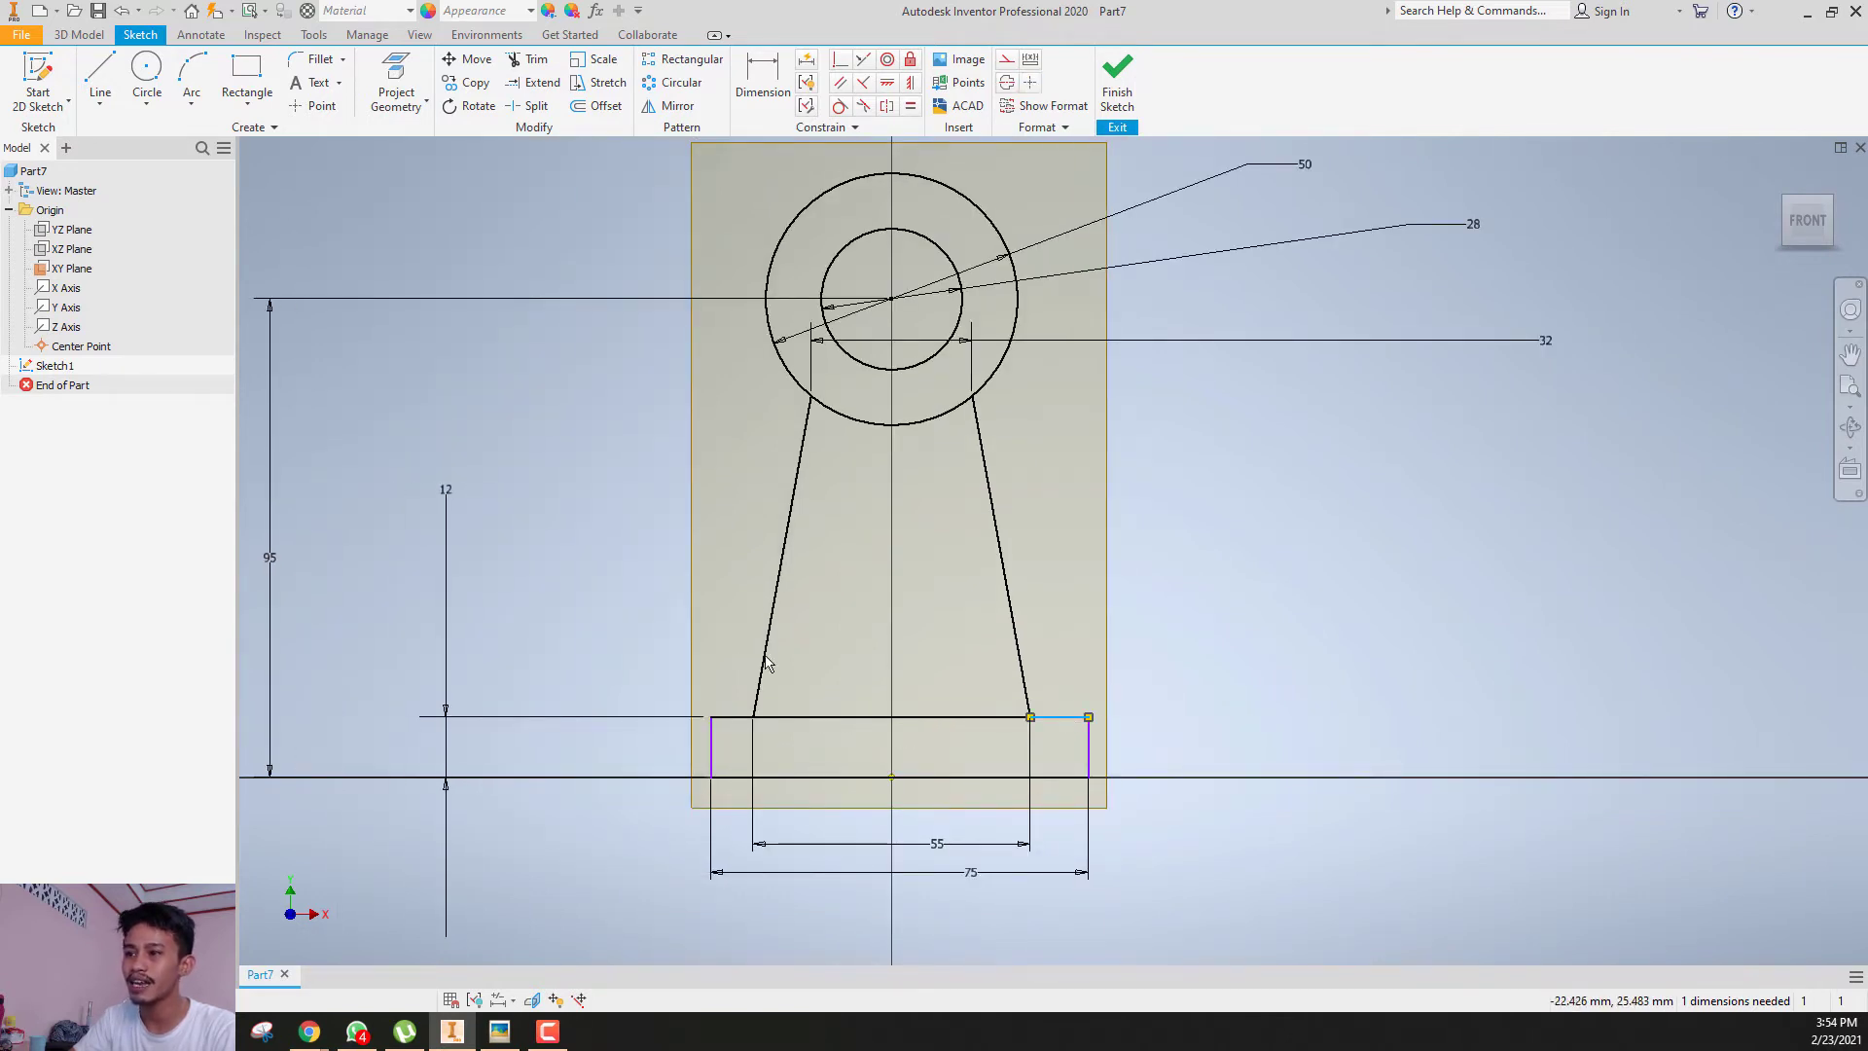
pyautogui.keyDown('ctrl'); pyautogui.click(724, 724); pyautogui.keyUp('ctrl')
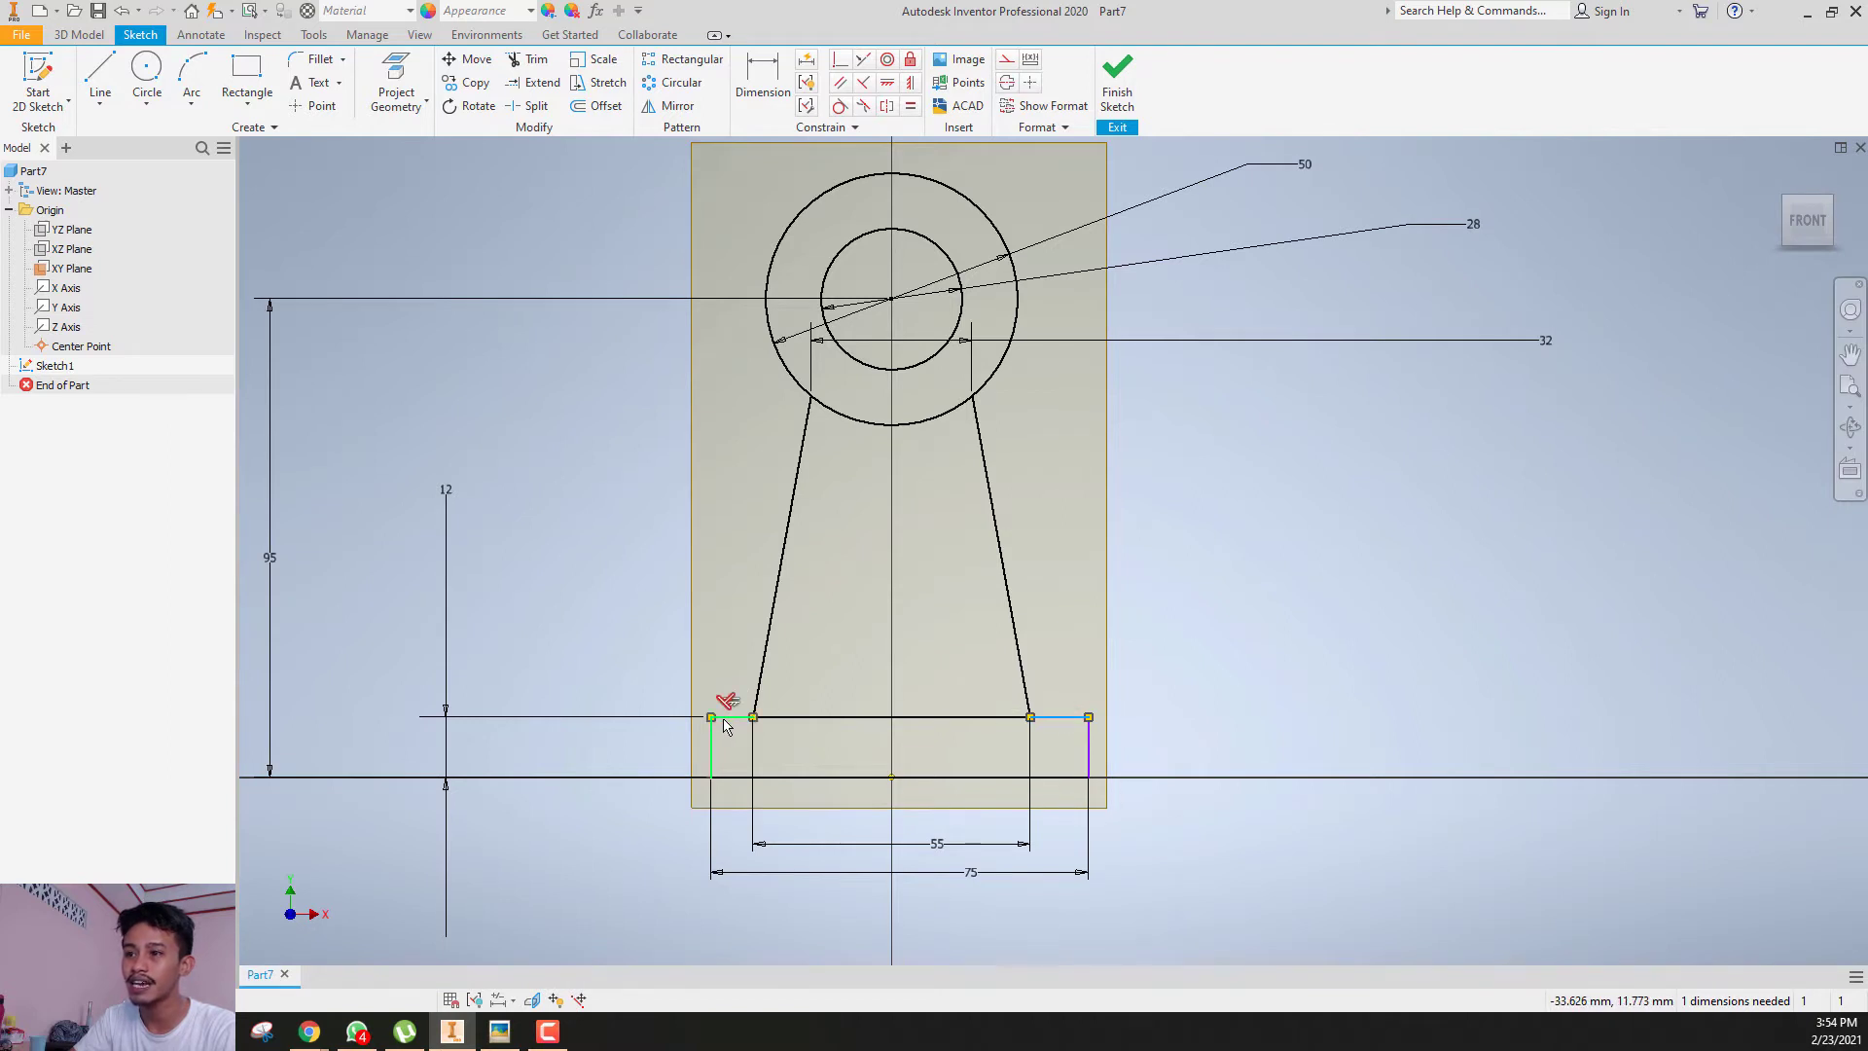
pyautogui.click(907, 110)
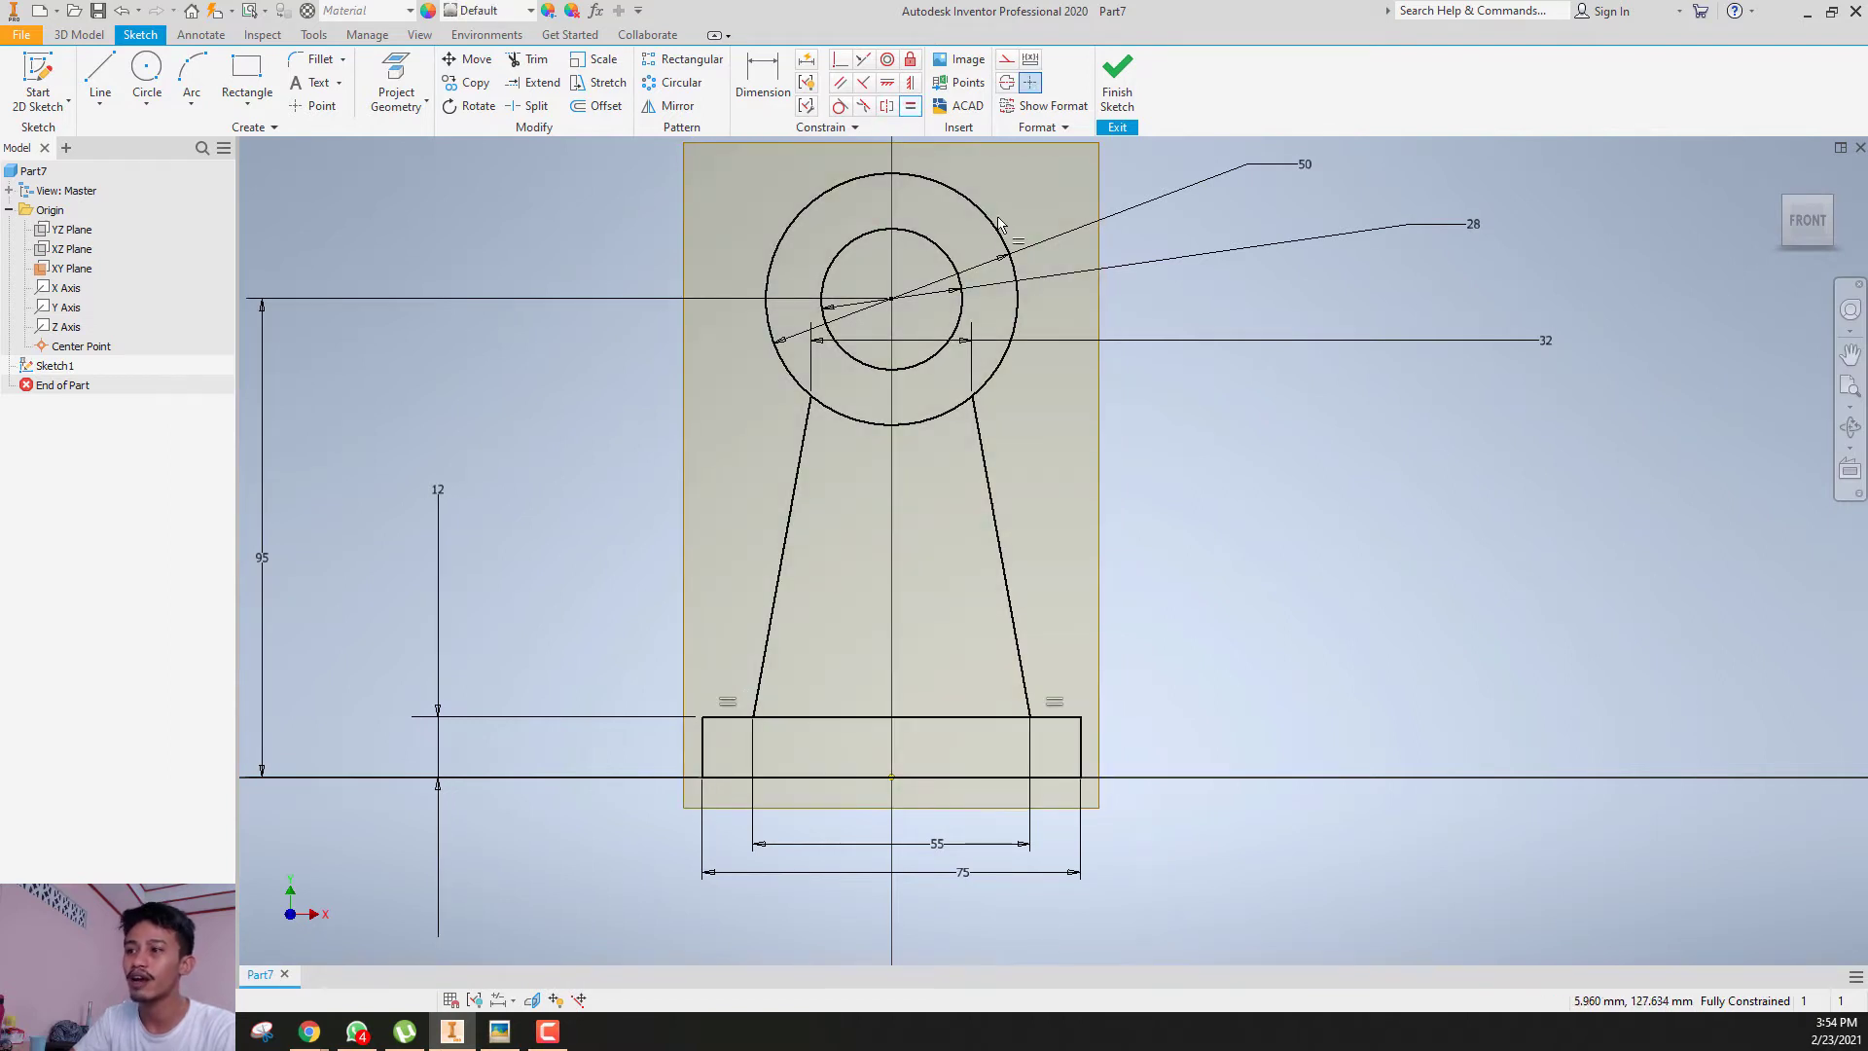
# - Examine the complete bracket sketch from the front and isometric views and check its constraint status
pyautogui.scroll(-3, 1162, 488)
pyautogui.moveTo(1059, 557)
pyautogui.mouseDown(button='middle')
pyautogui.moveTo(1127, 634)
pyautogui.moveTo(1117, 670)
pyautogui.mouseUp(button='middle')
pyautogui.scroll(1, 1112, 663)
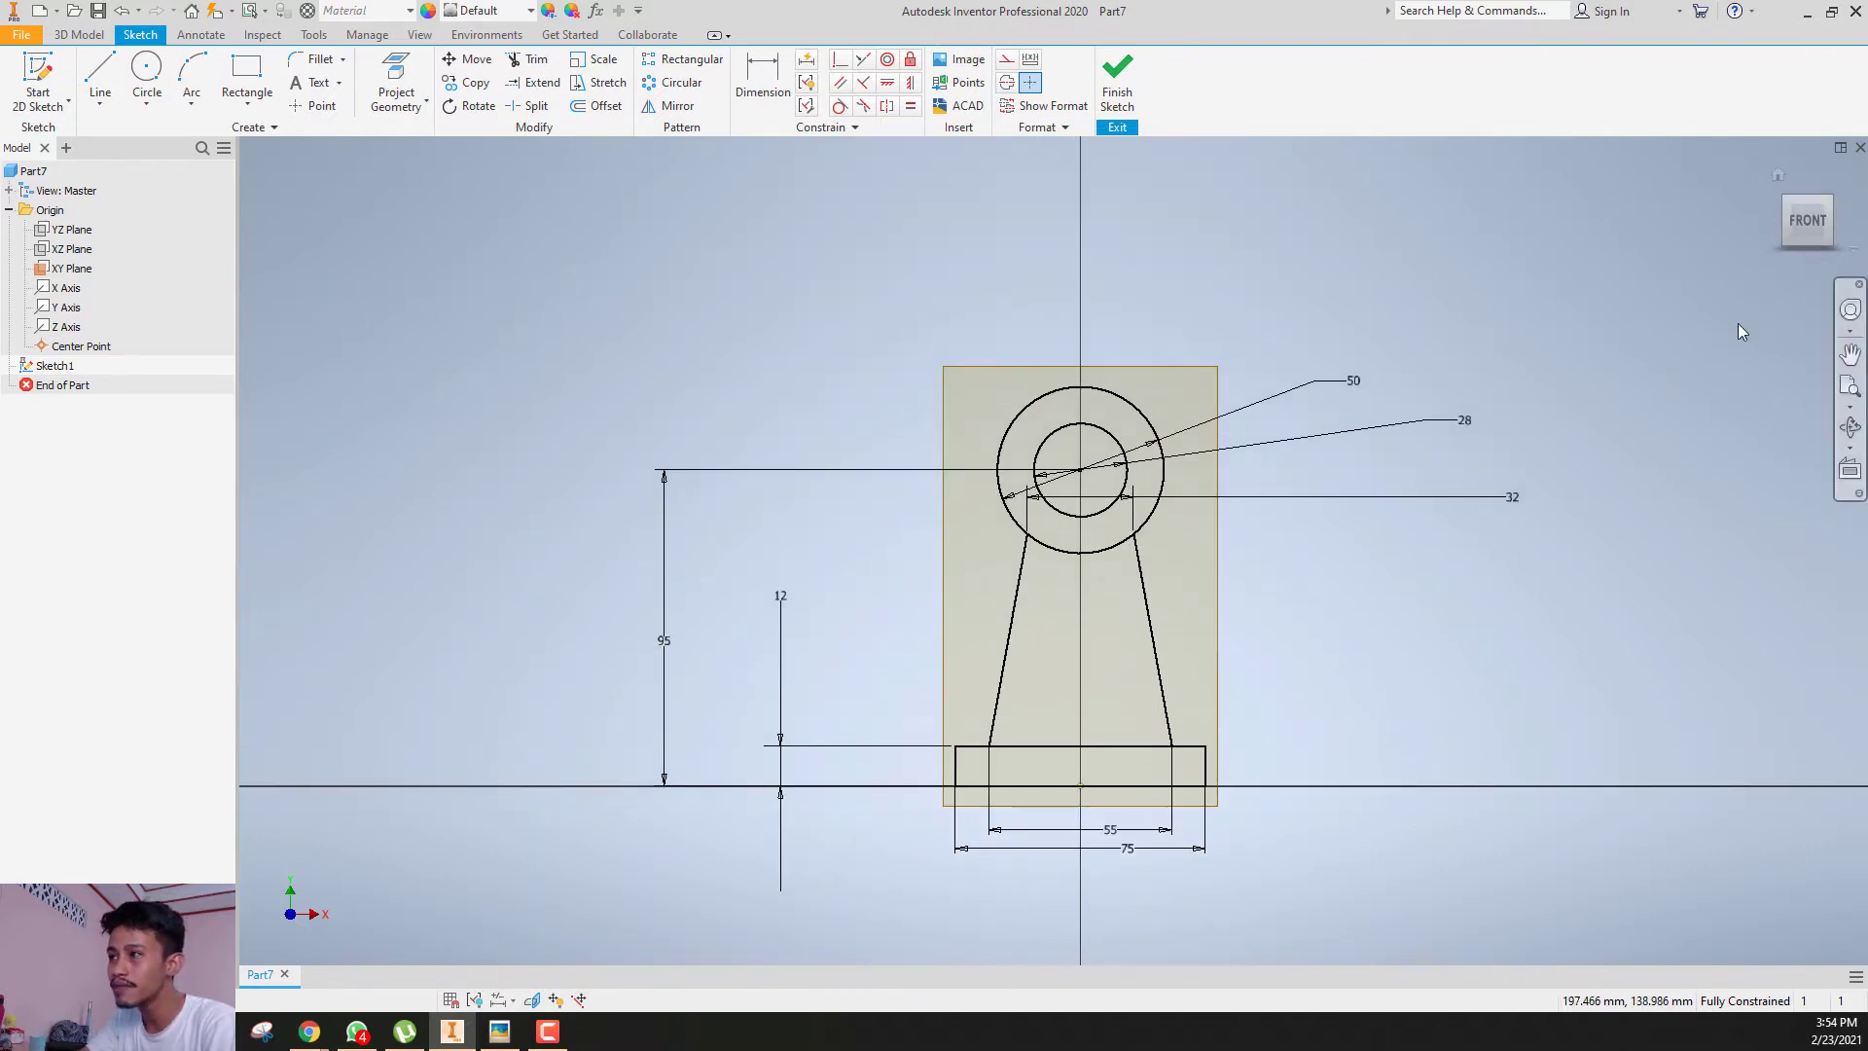
pyautogui.moveTo(1800, 225); pyautogui.dragTo(1775, 220)
pyautogui.press('F6')
pyautogui.moveTo(1039, 552); pyautogui.dragTo(1058, 592, button='middle')
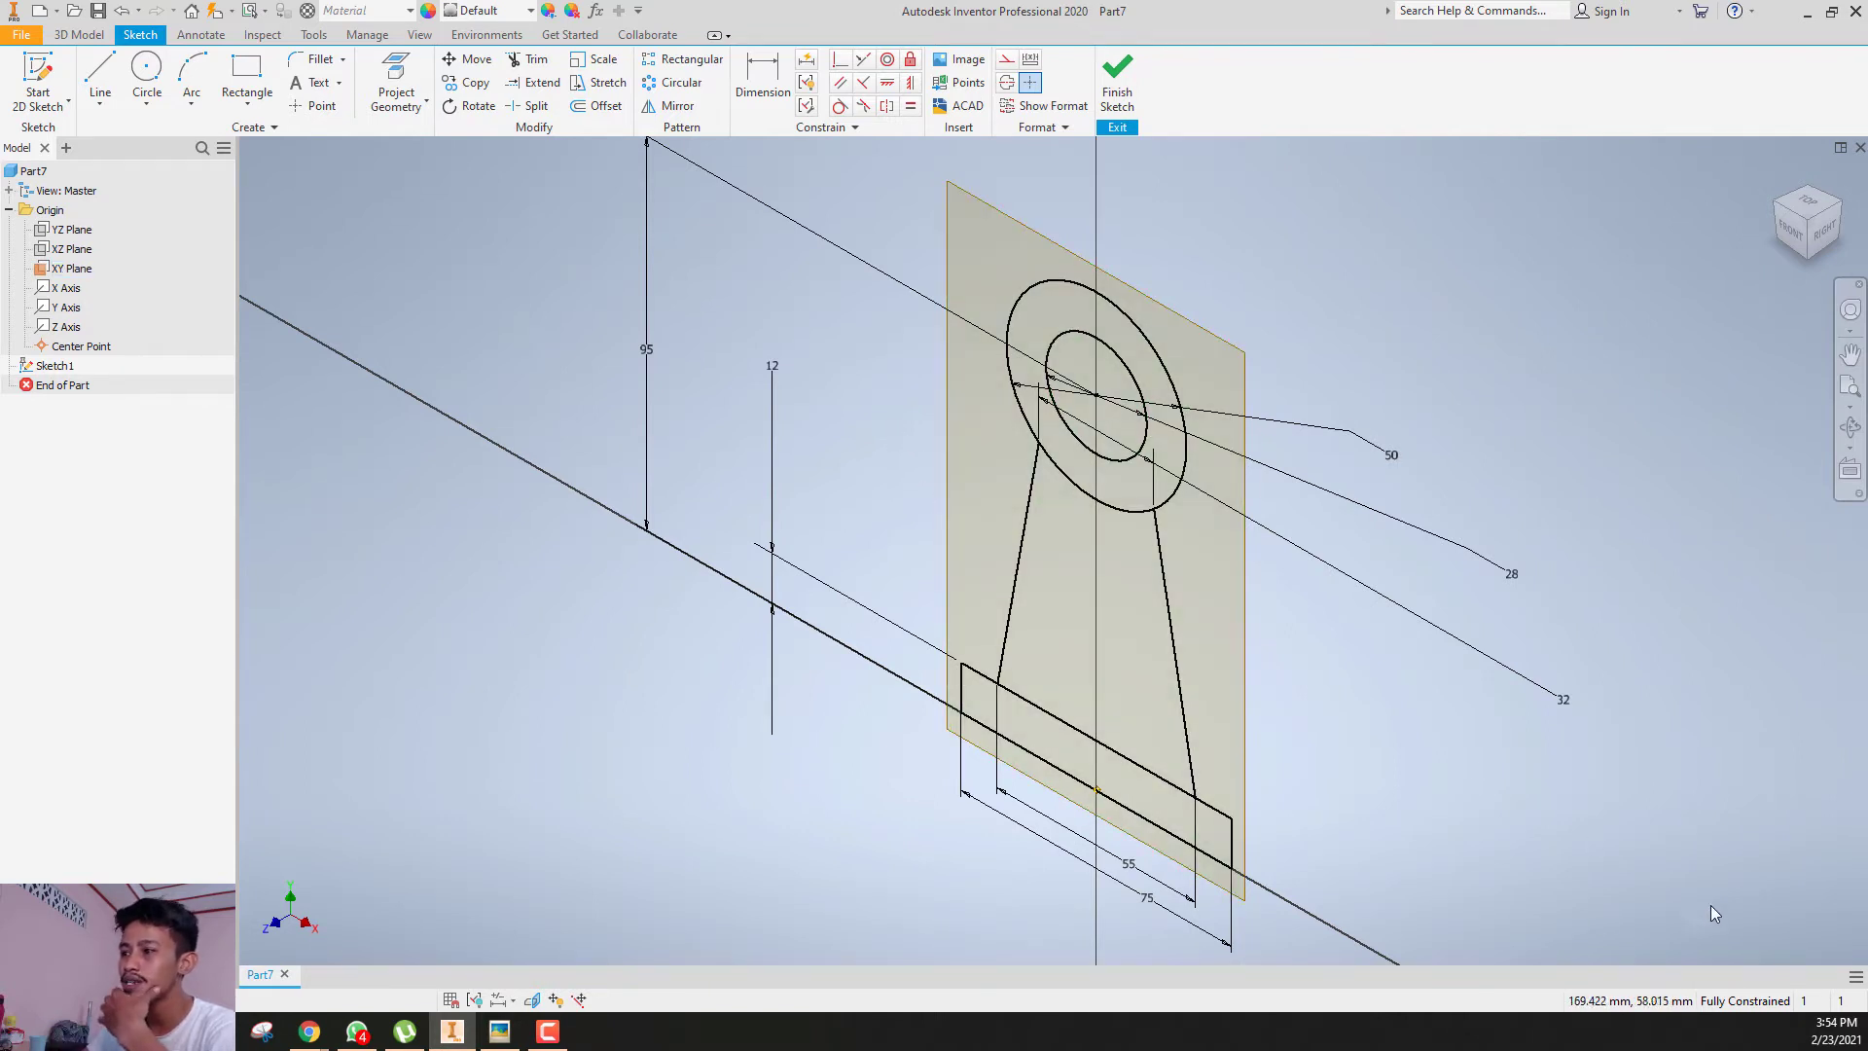
pyautogui.click(1794, 230)
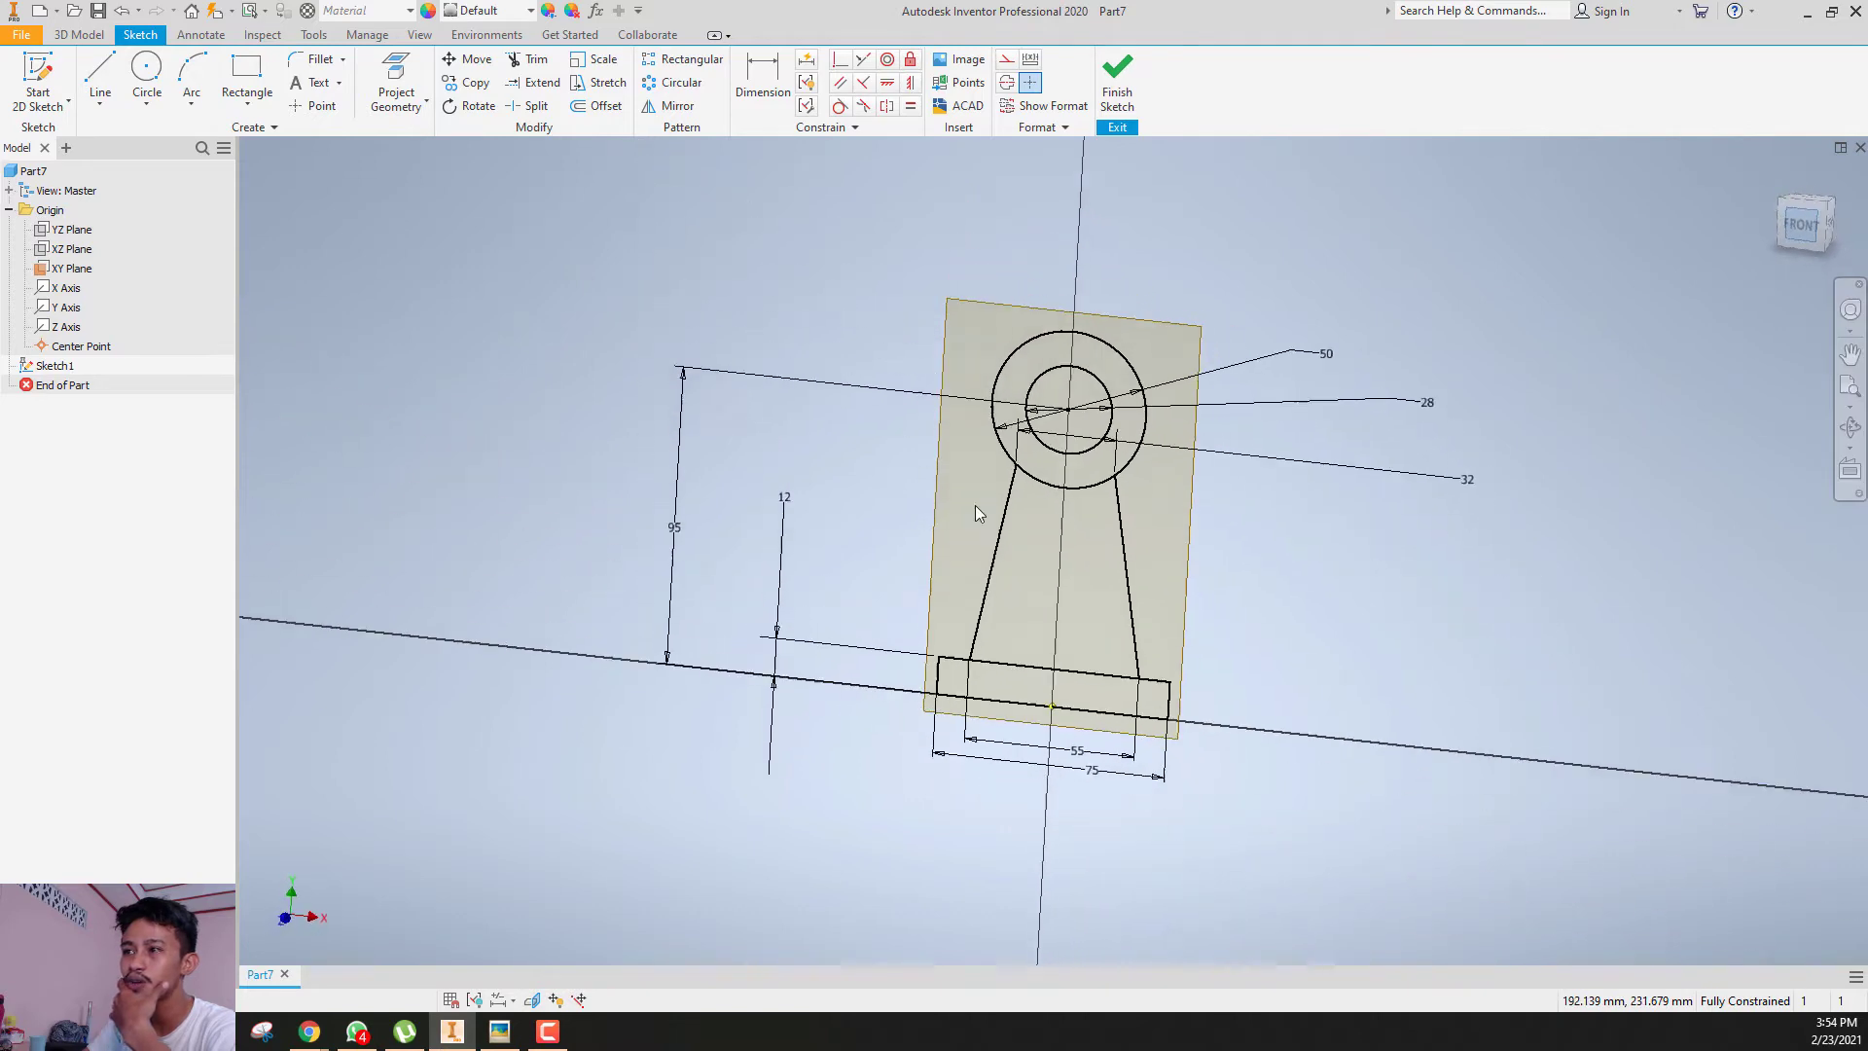
pyautogui.moveTo(1071, 569); pyautogui.dragTo(1017, 605, button='middle')
pyautogui.scroll(-3, 1002, 505)
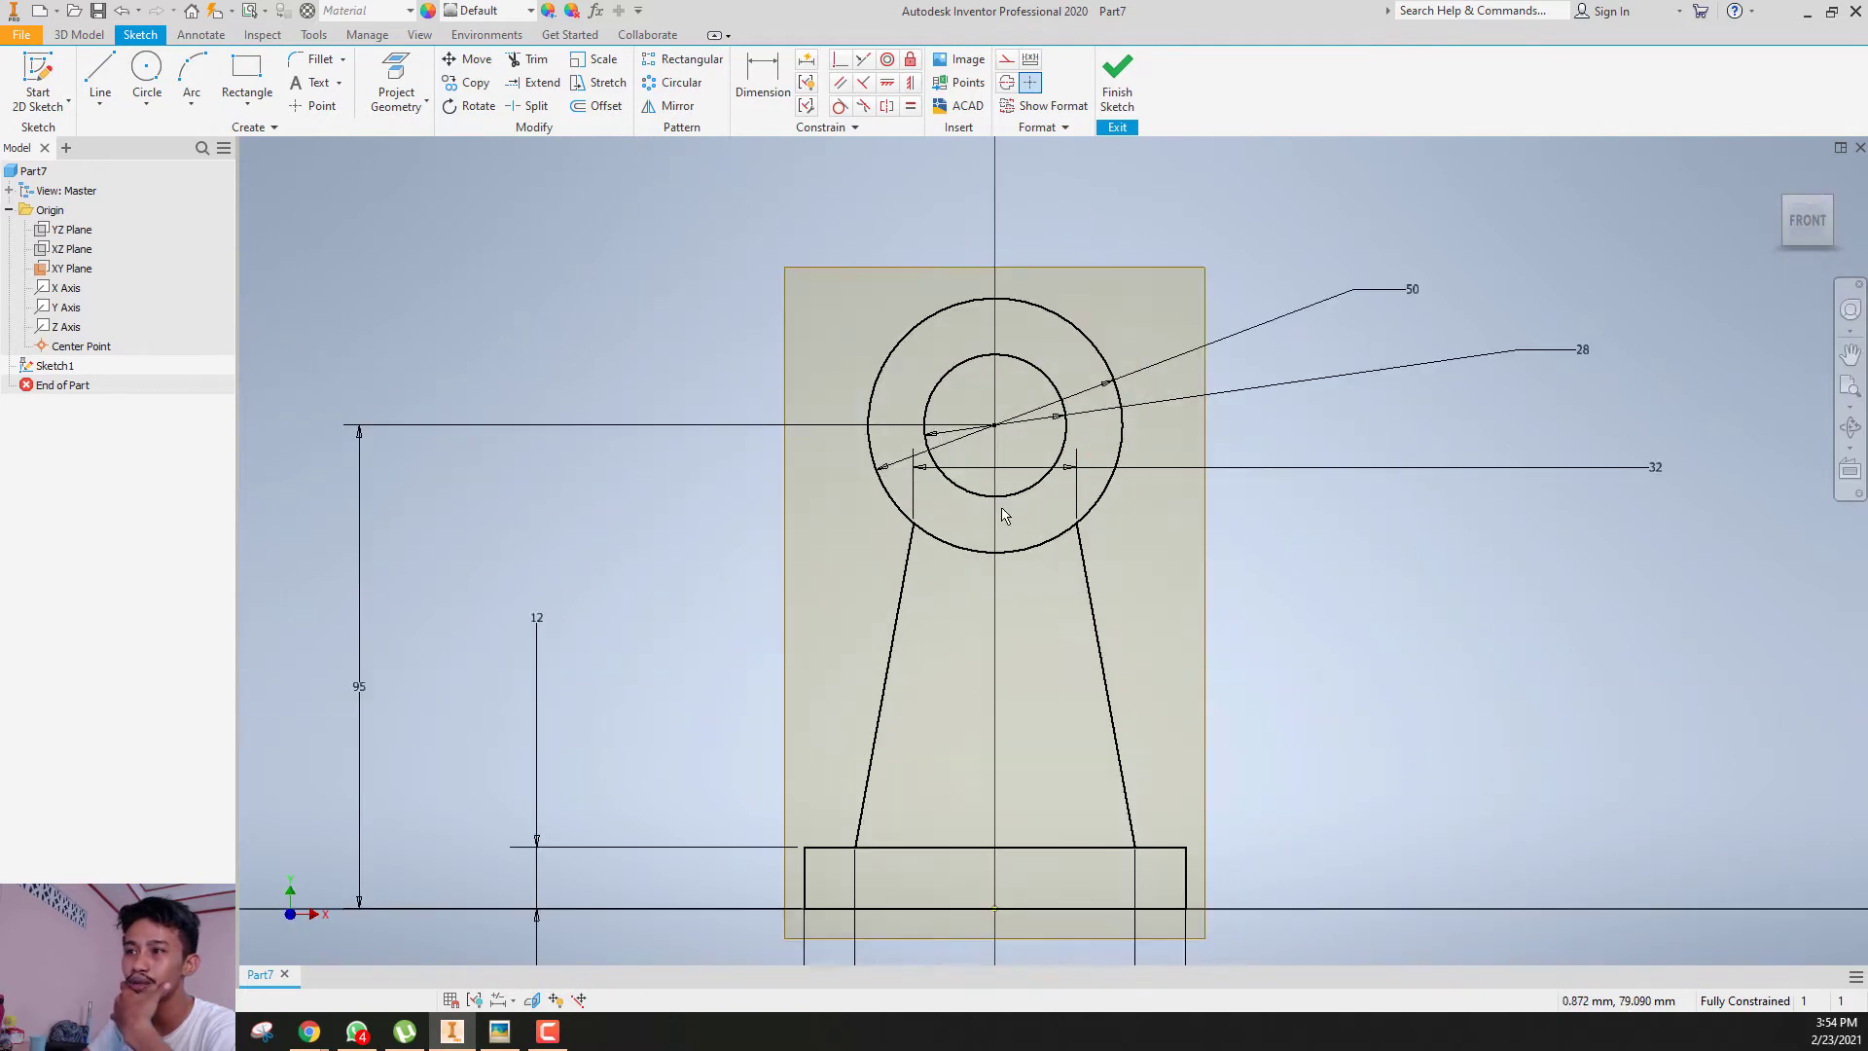
pyautogui.scroll(3, 1001, 499)
pyautogui.scroll(-3, 997, 642)
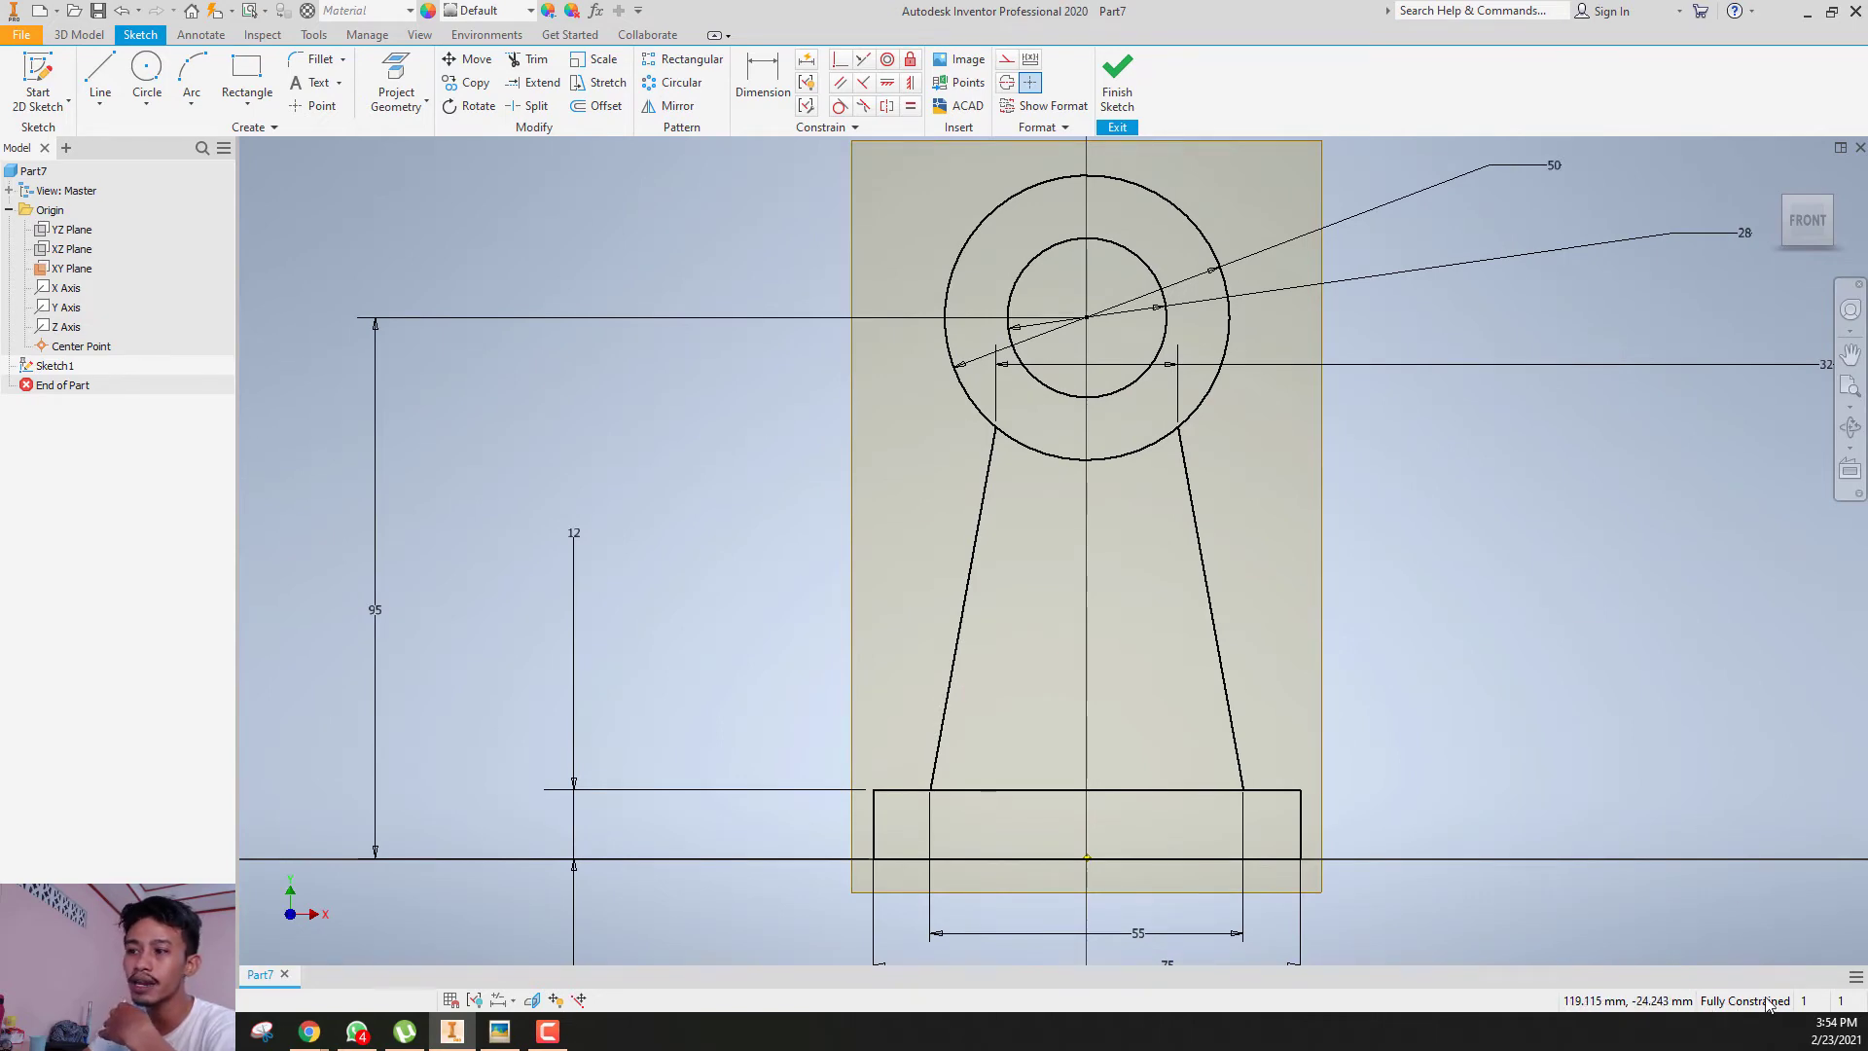
pyautogui.scroll(5, 1324, 612)
pyautogui.moveTo(1323, 611)
pyautogui.mouseDown(button='middle')
pyautogui.moveTo(1177, 625)
pyautogui.moveTo(1213, 625)
pyautogui.mouseUp(button='middle')
pyautogui.scroll(-1, 1174, 623)
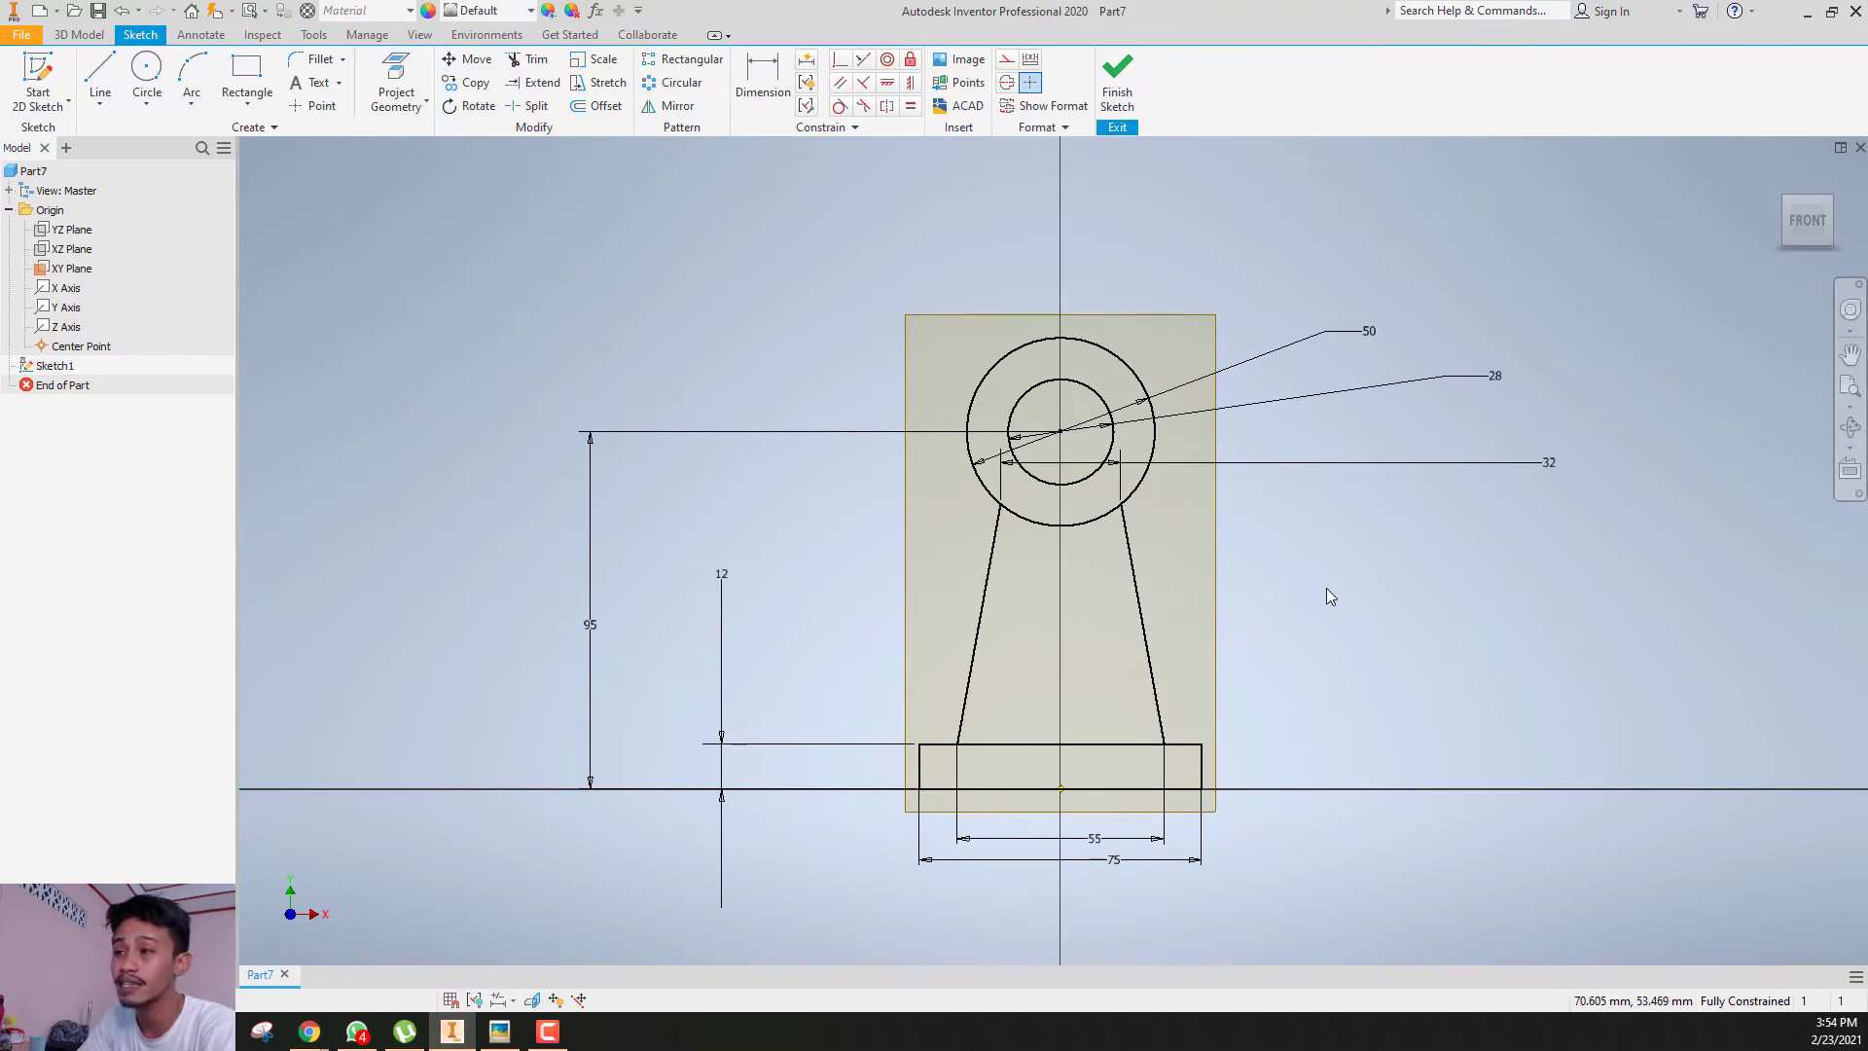
# - Start an extrusion with the ring, tapered leg and base profiles of the sketch selected
pyautogui.keyDown('shift'); pyautogui.moveTo(1392, 504); pyautogui.dragTo(1195, 482, button='middle'); pyautogui.keyUp('shift')
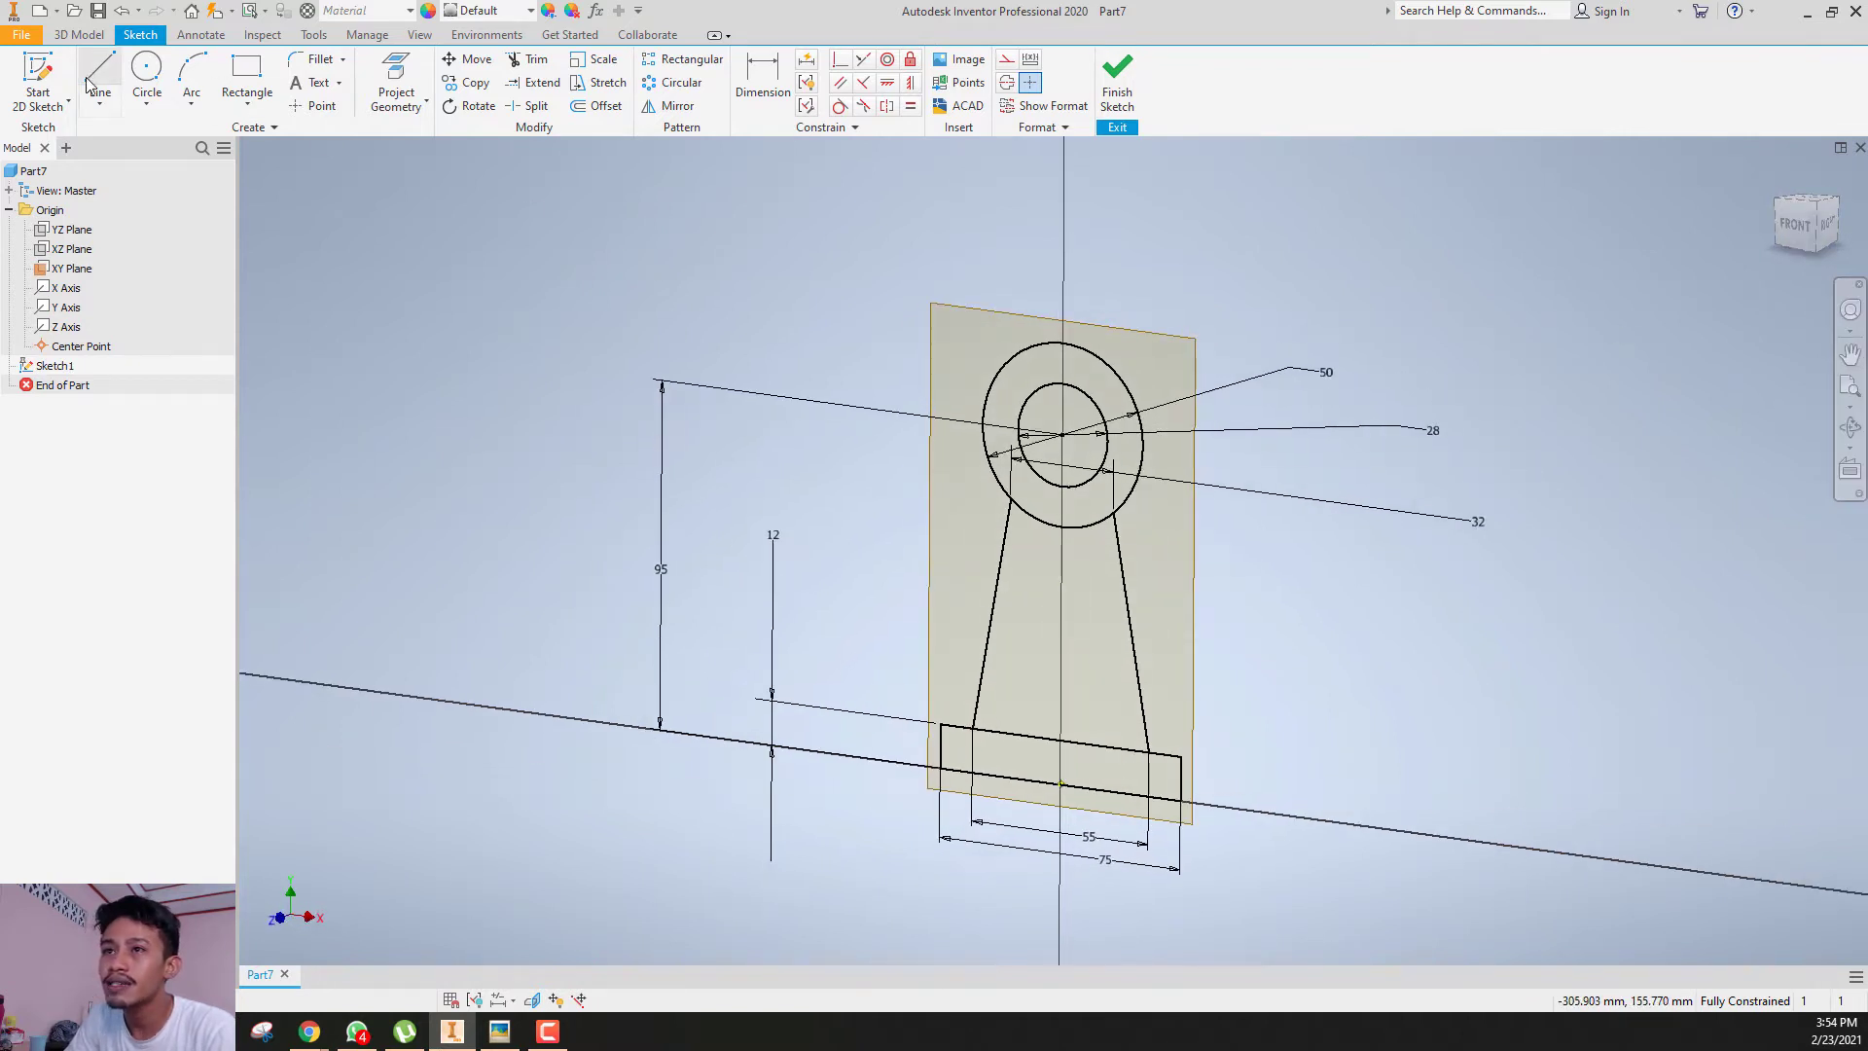
pyautogui.click(80, 35)
pyautogui.click(103, 73)
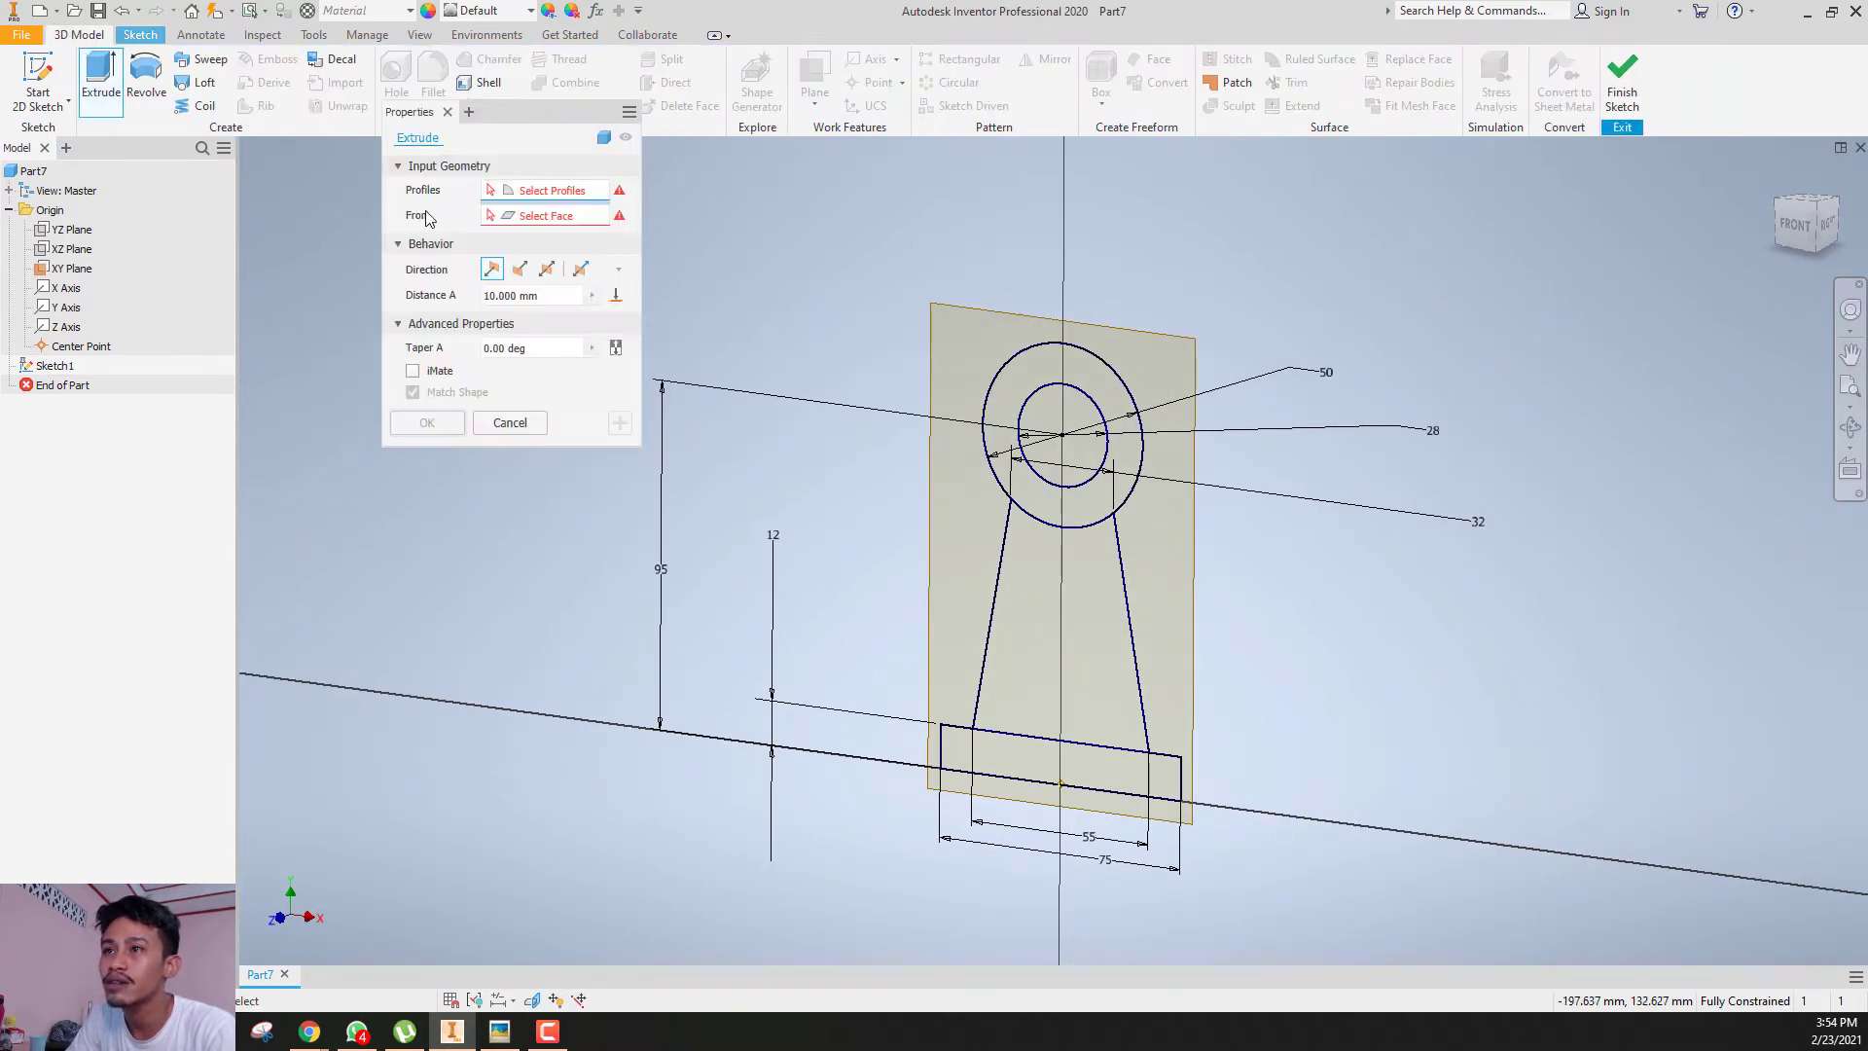
pyautogui.click(1042, 373)
pyautogui.click(985, 647)
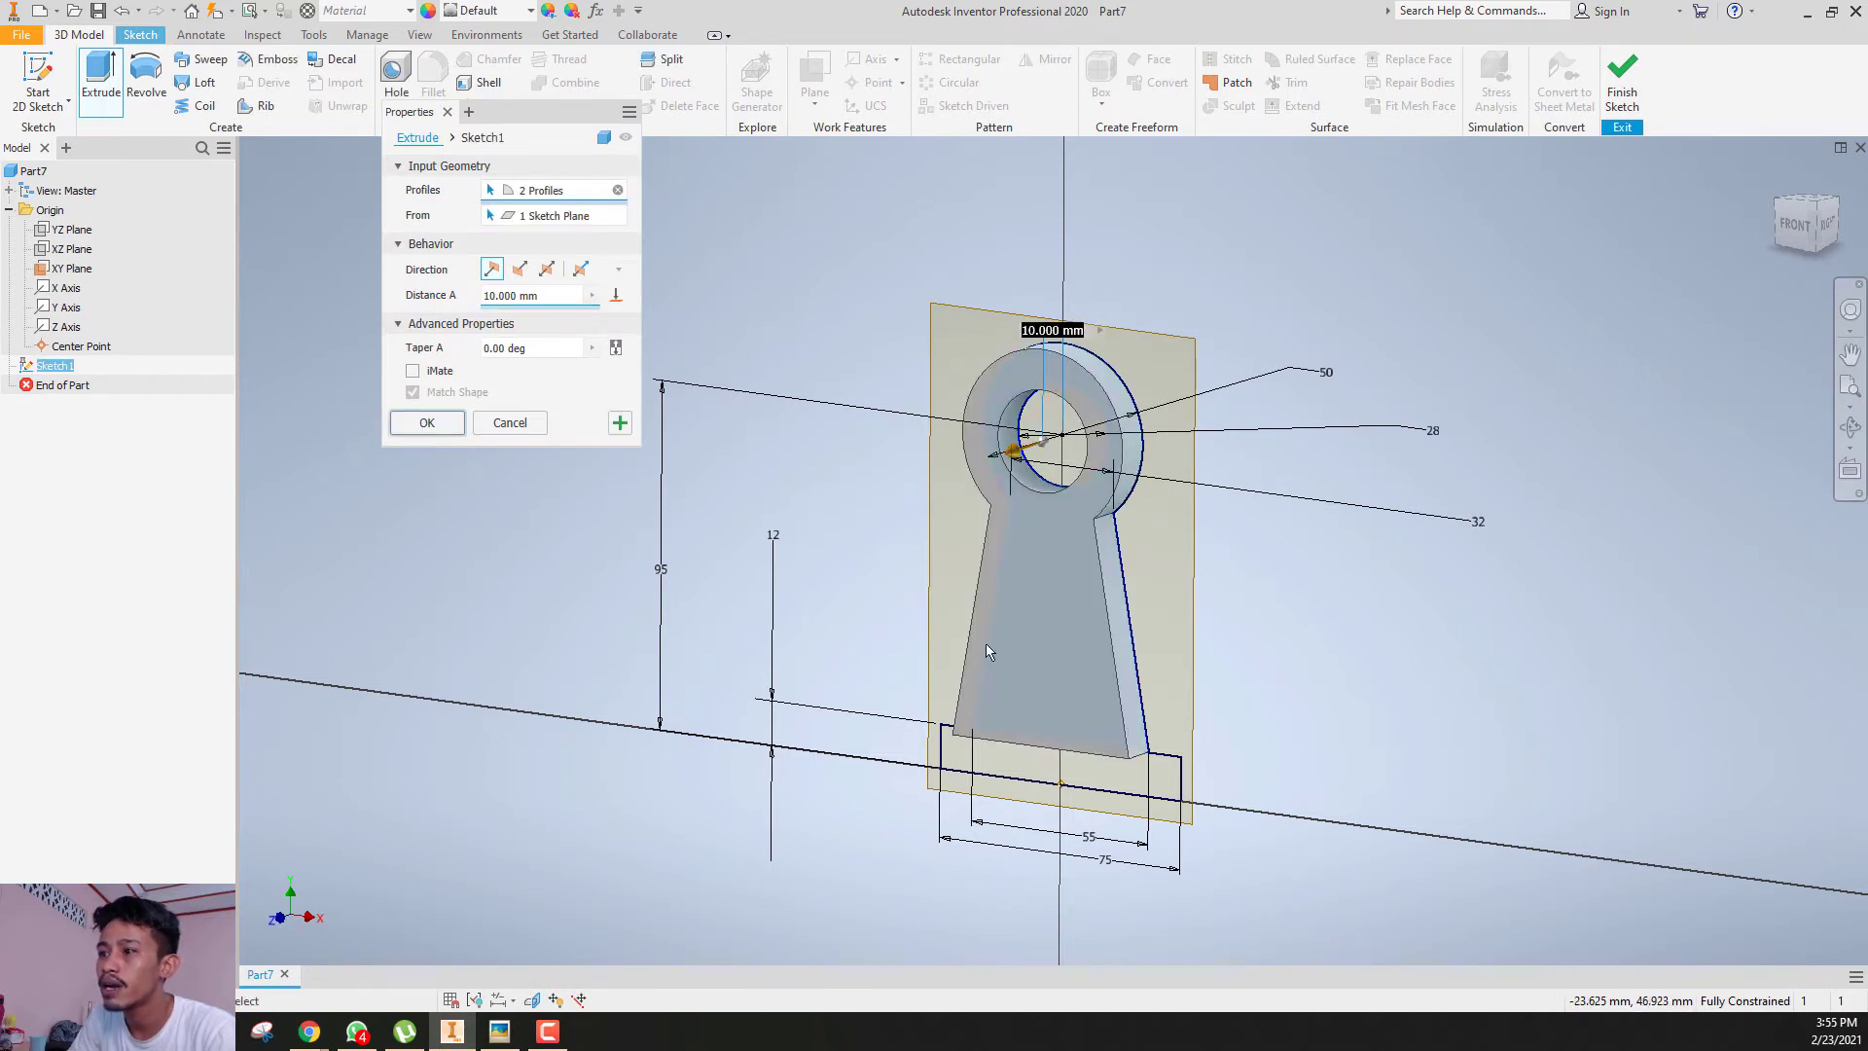
pyautogui.click(1014, 761)
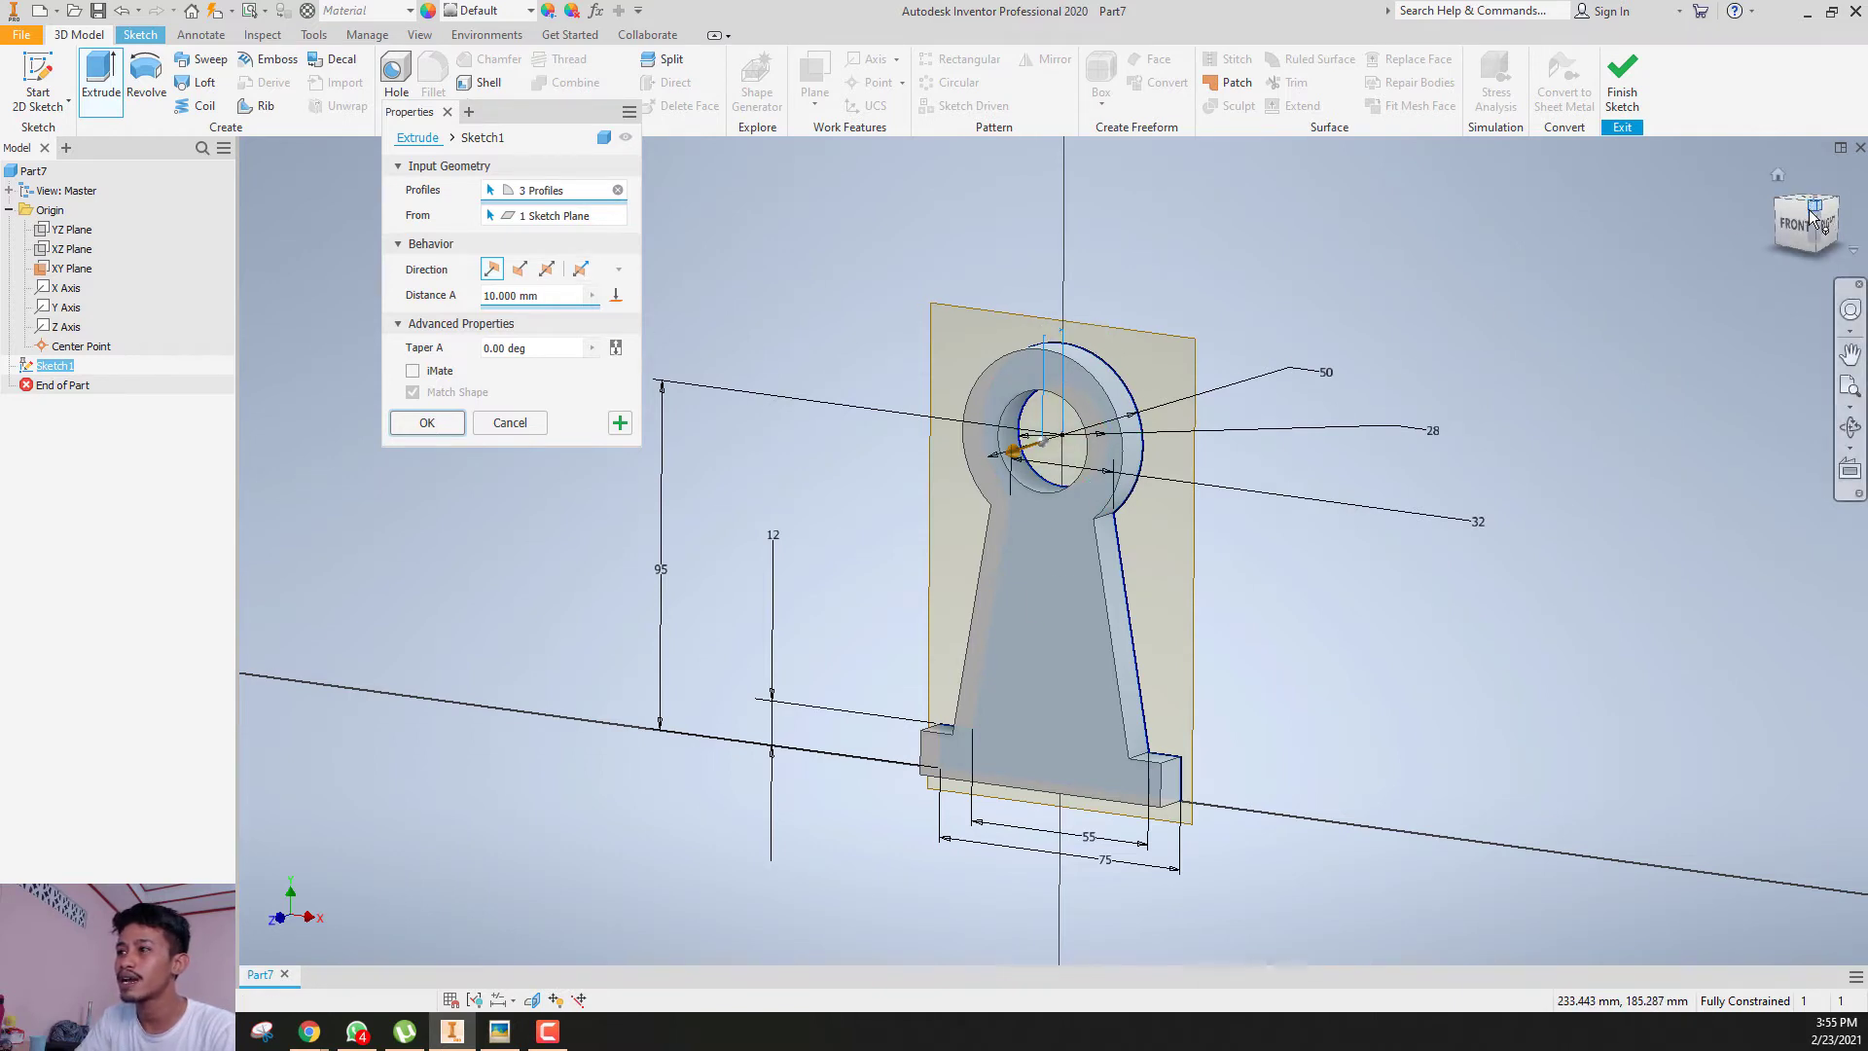
# - Check the extrusion direction against the JOBSHEET 1.jpeg drawing and extrude the three profiles 10 mm in the default direction
pyautogui.click(520, 269)
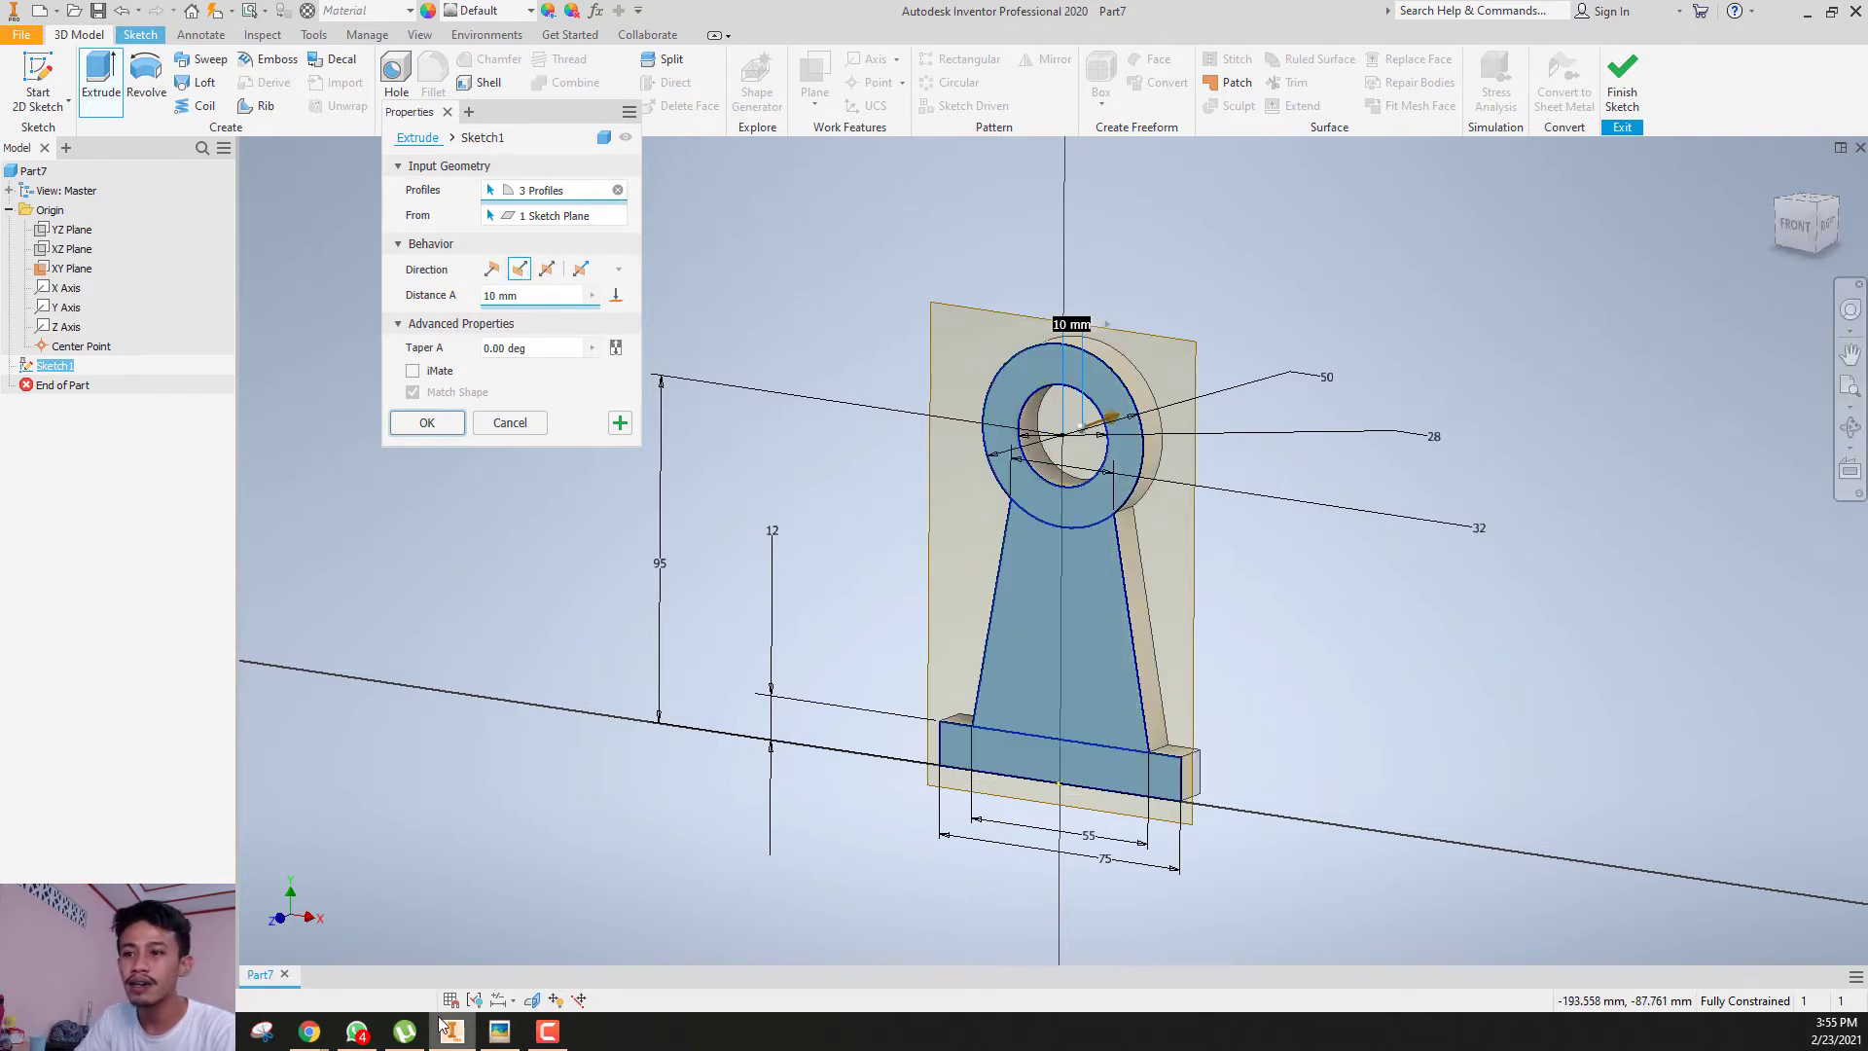
pyautogui.click(502, 1033)
pyautogui.scroll(2, 1197, 378)
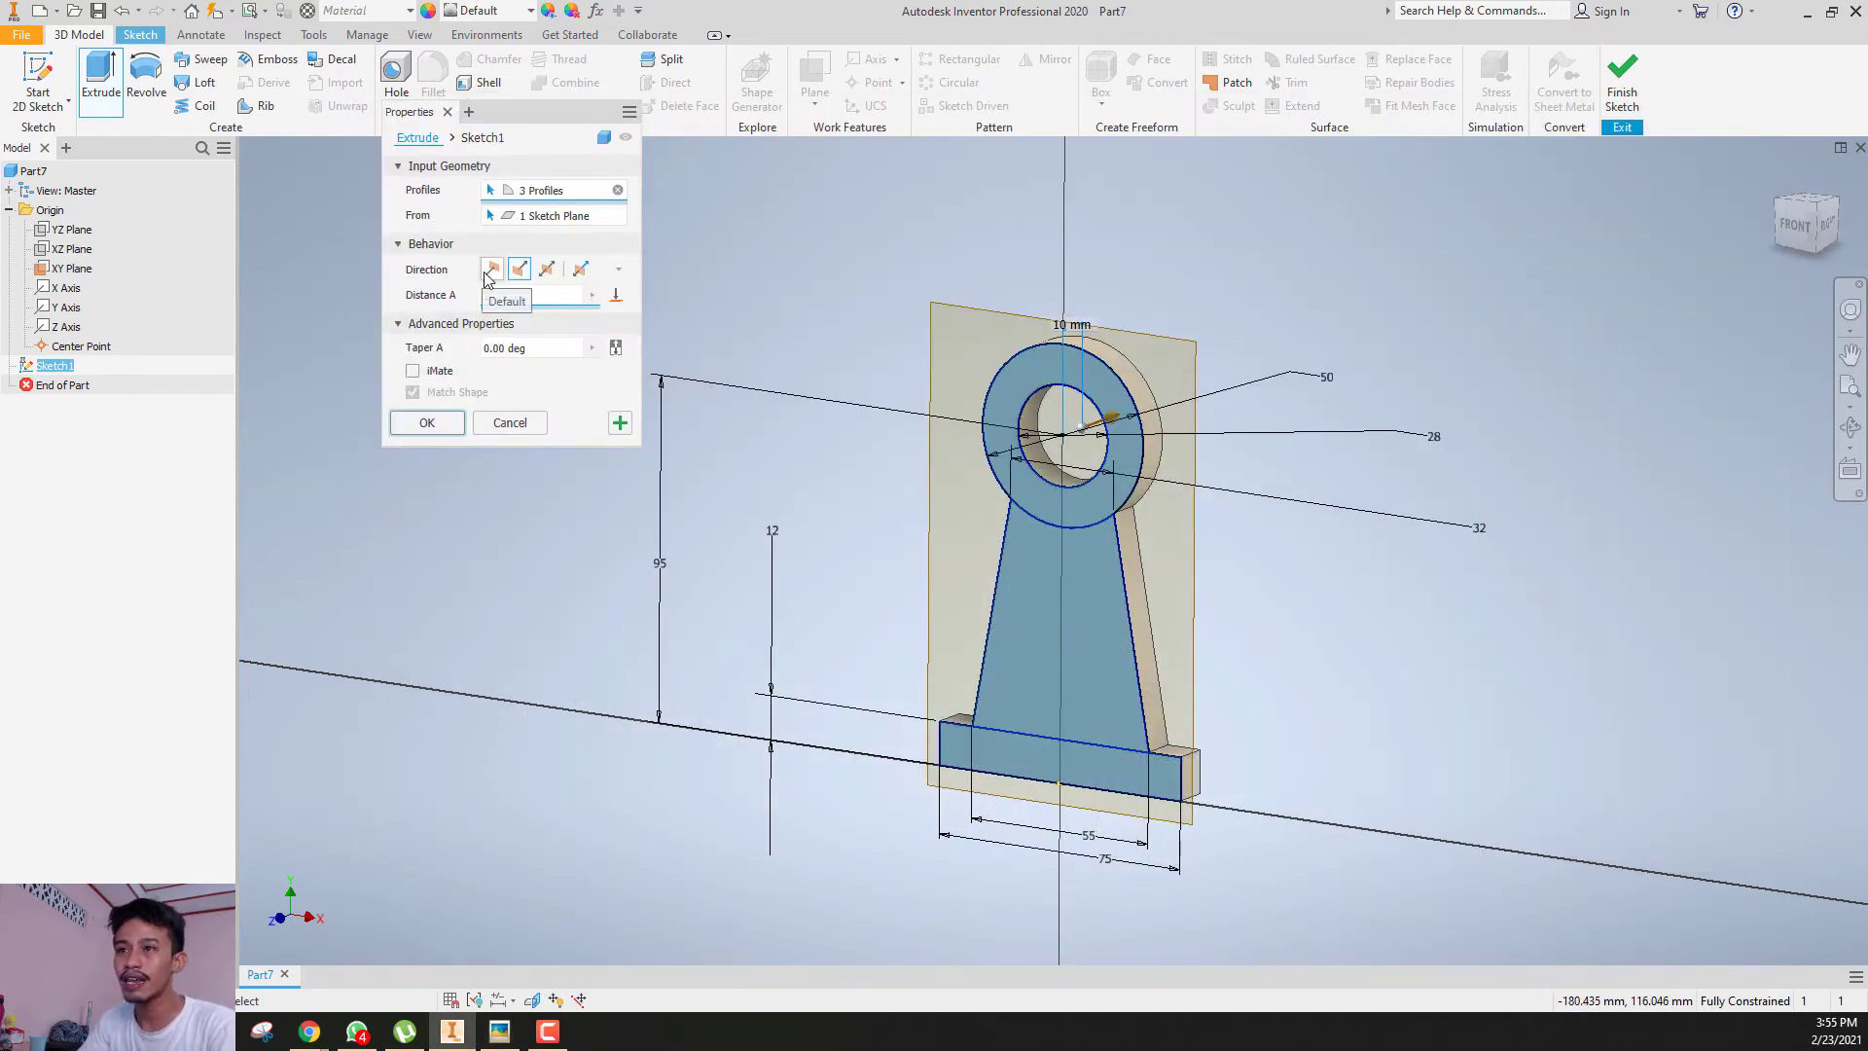
pyautogui.click(490, 271)
pyautogui.click(1794, 223)
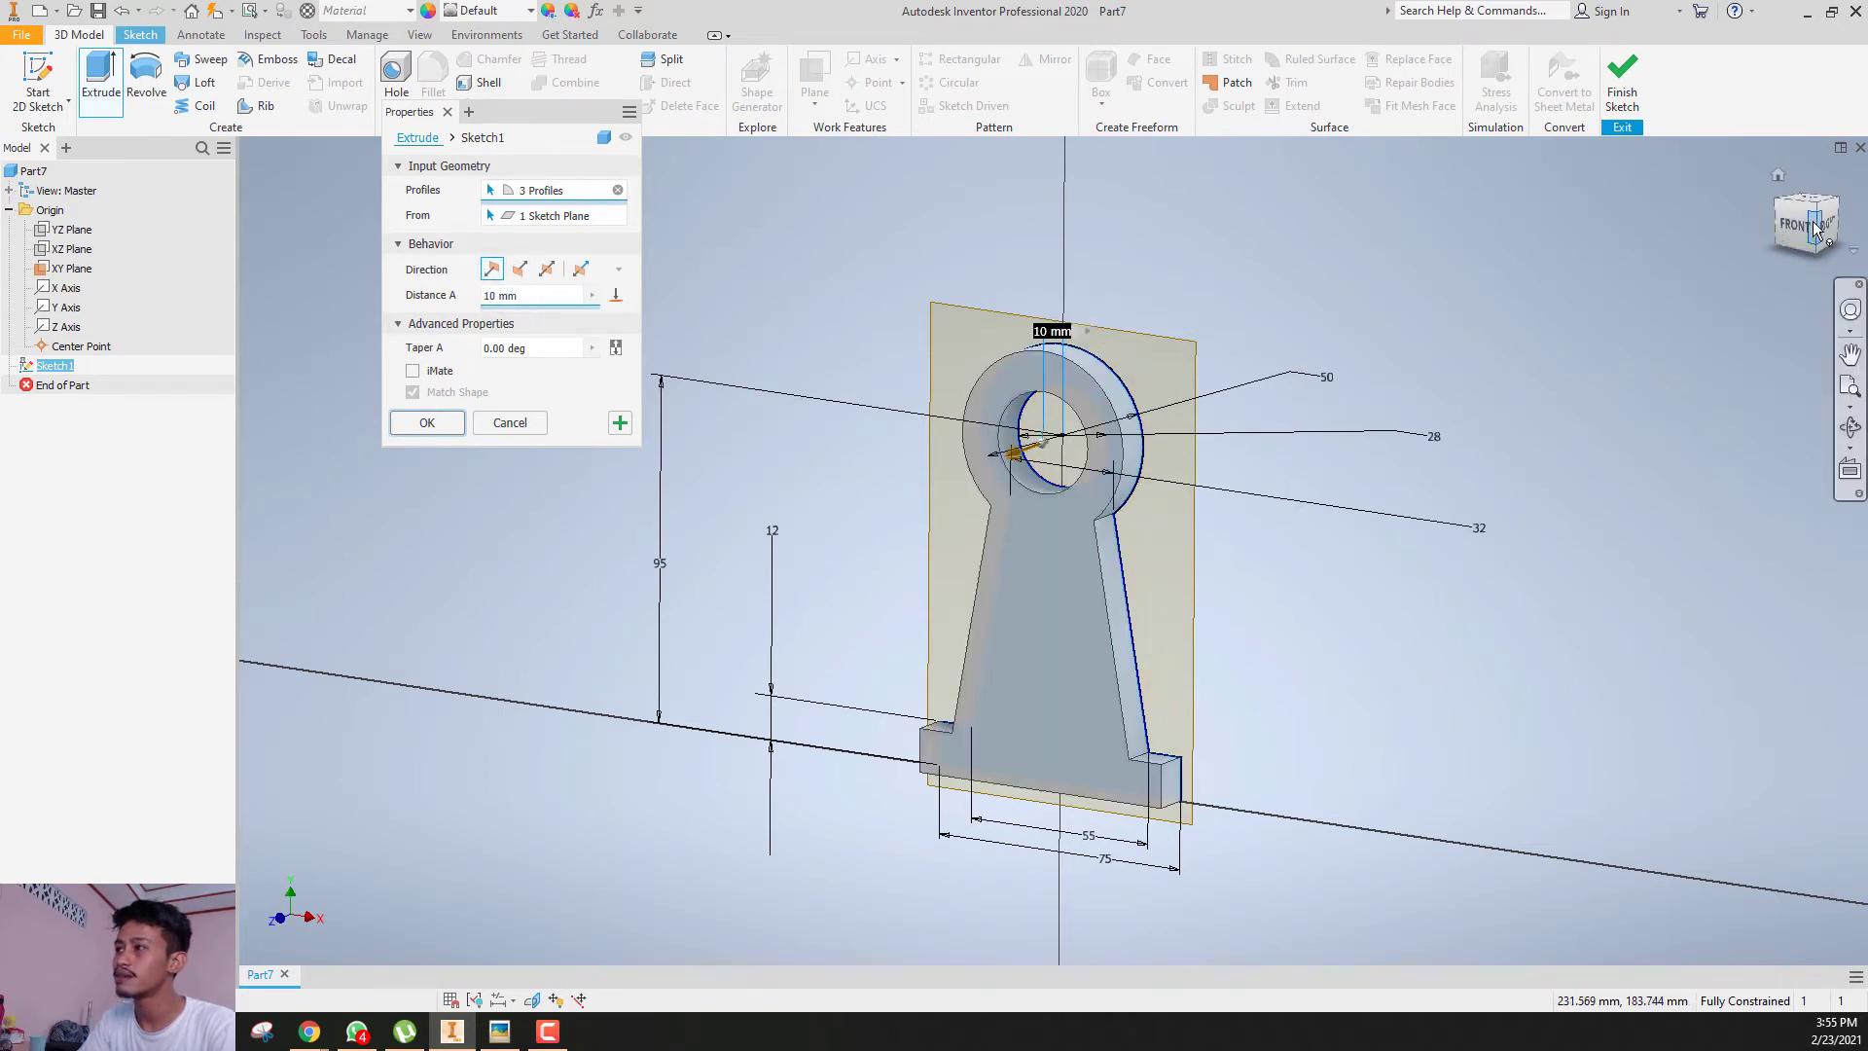
pyautogui.click(1806, 197)
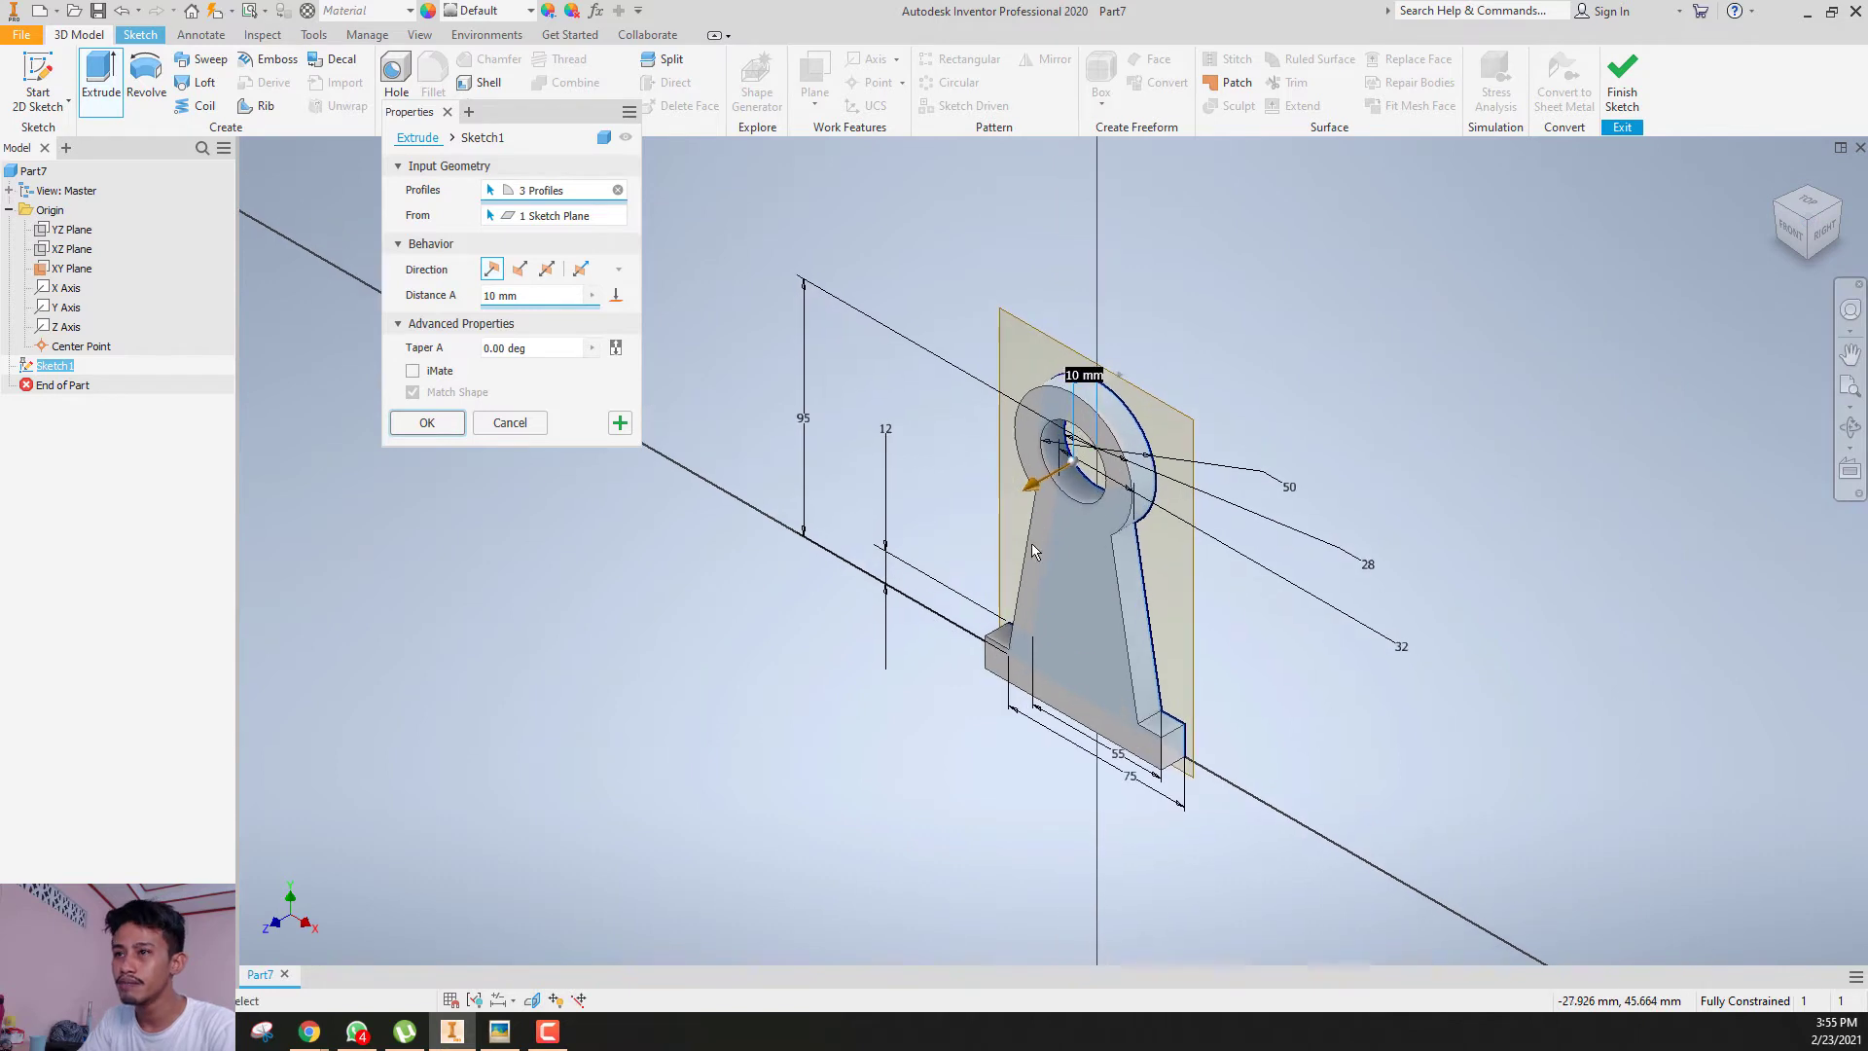
pyautogui.click(428, 423)
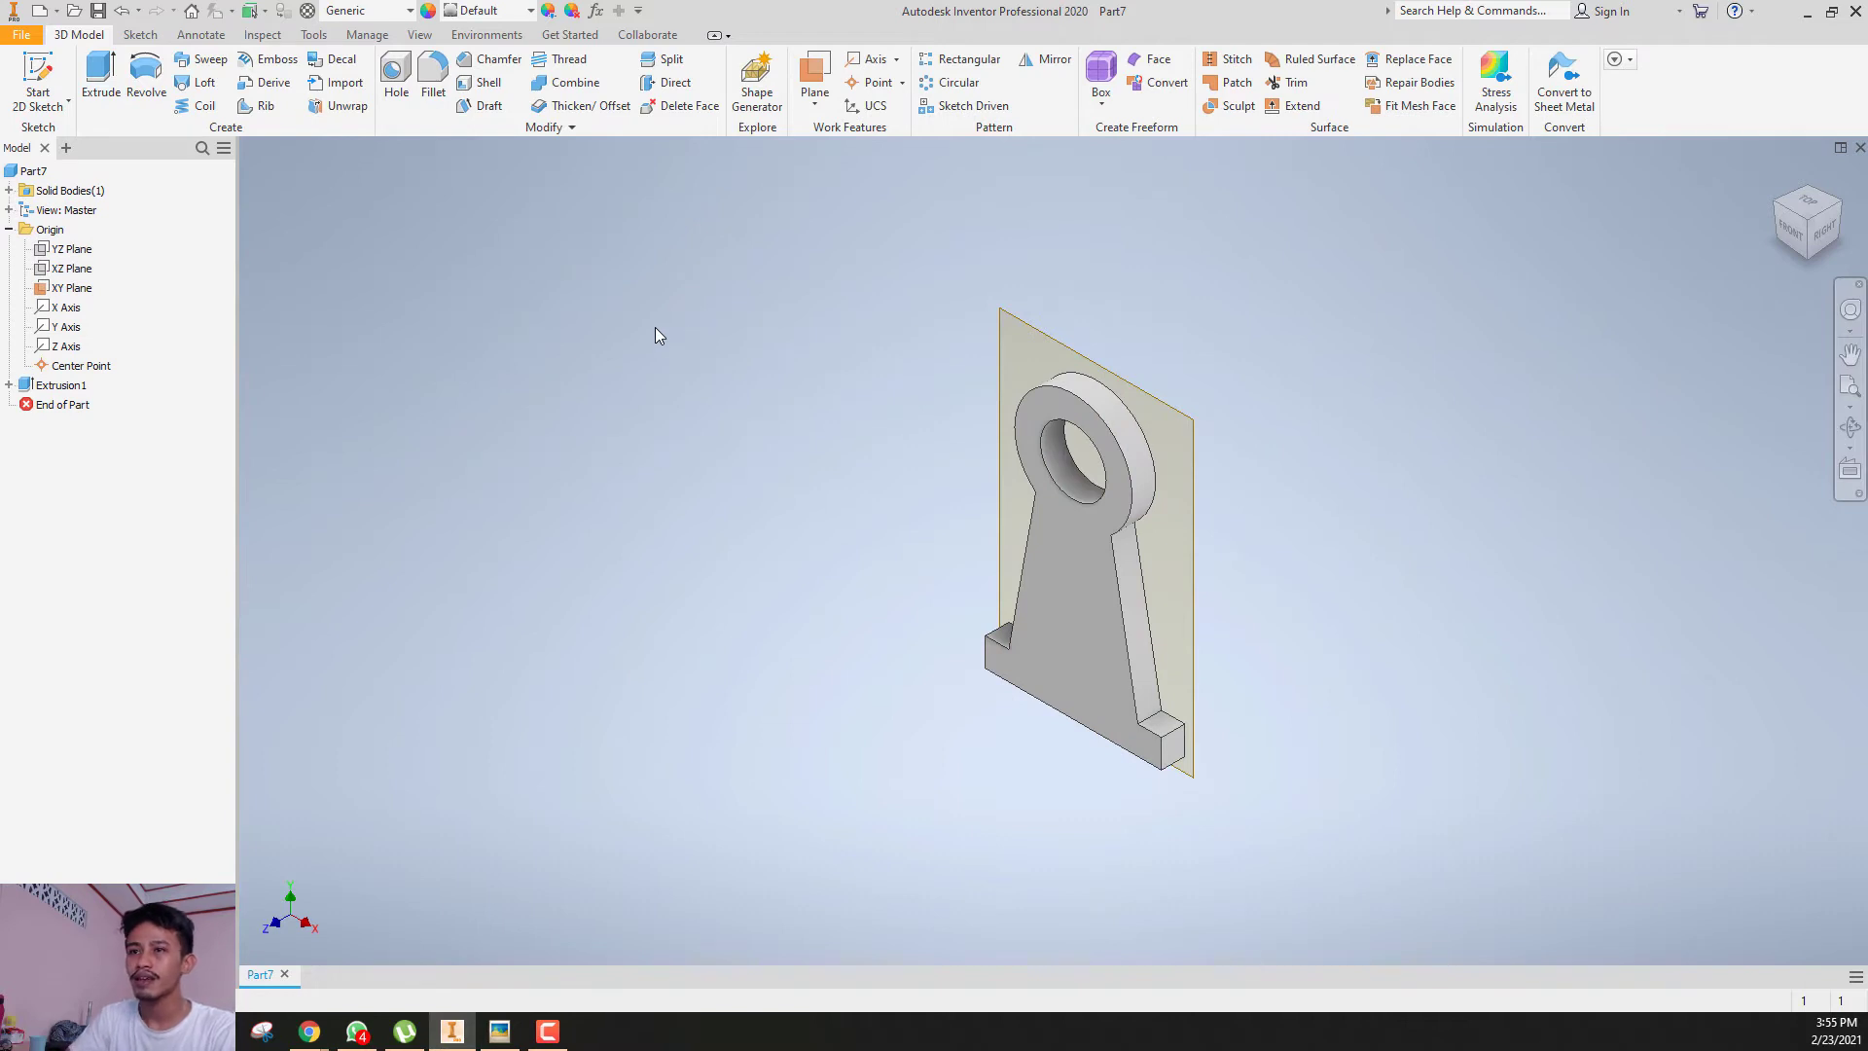
# - Make the sketch under the first extrusion visible again for reuse
pyautogui.click(9, 385)
pyautogui.click(51, 406)
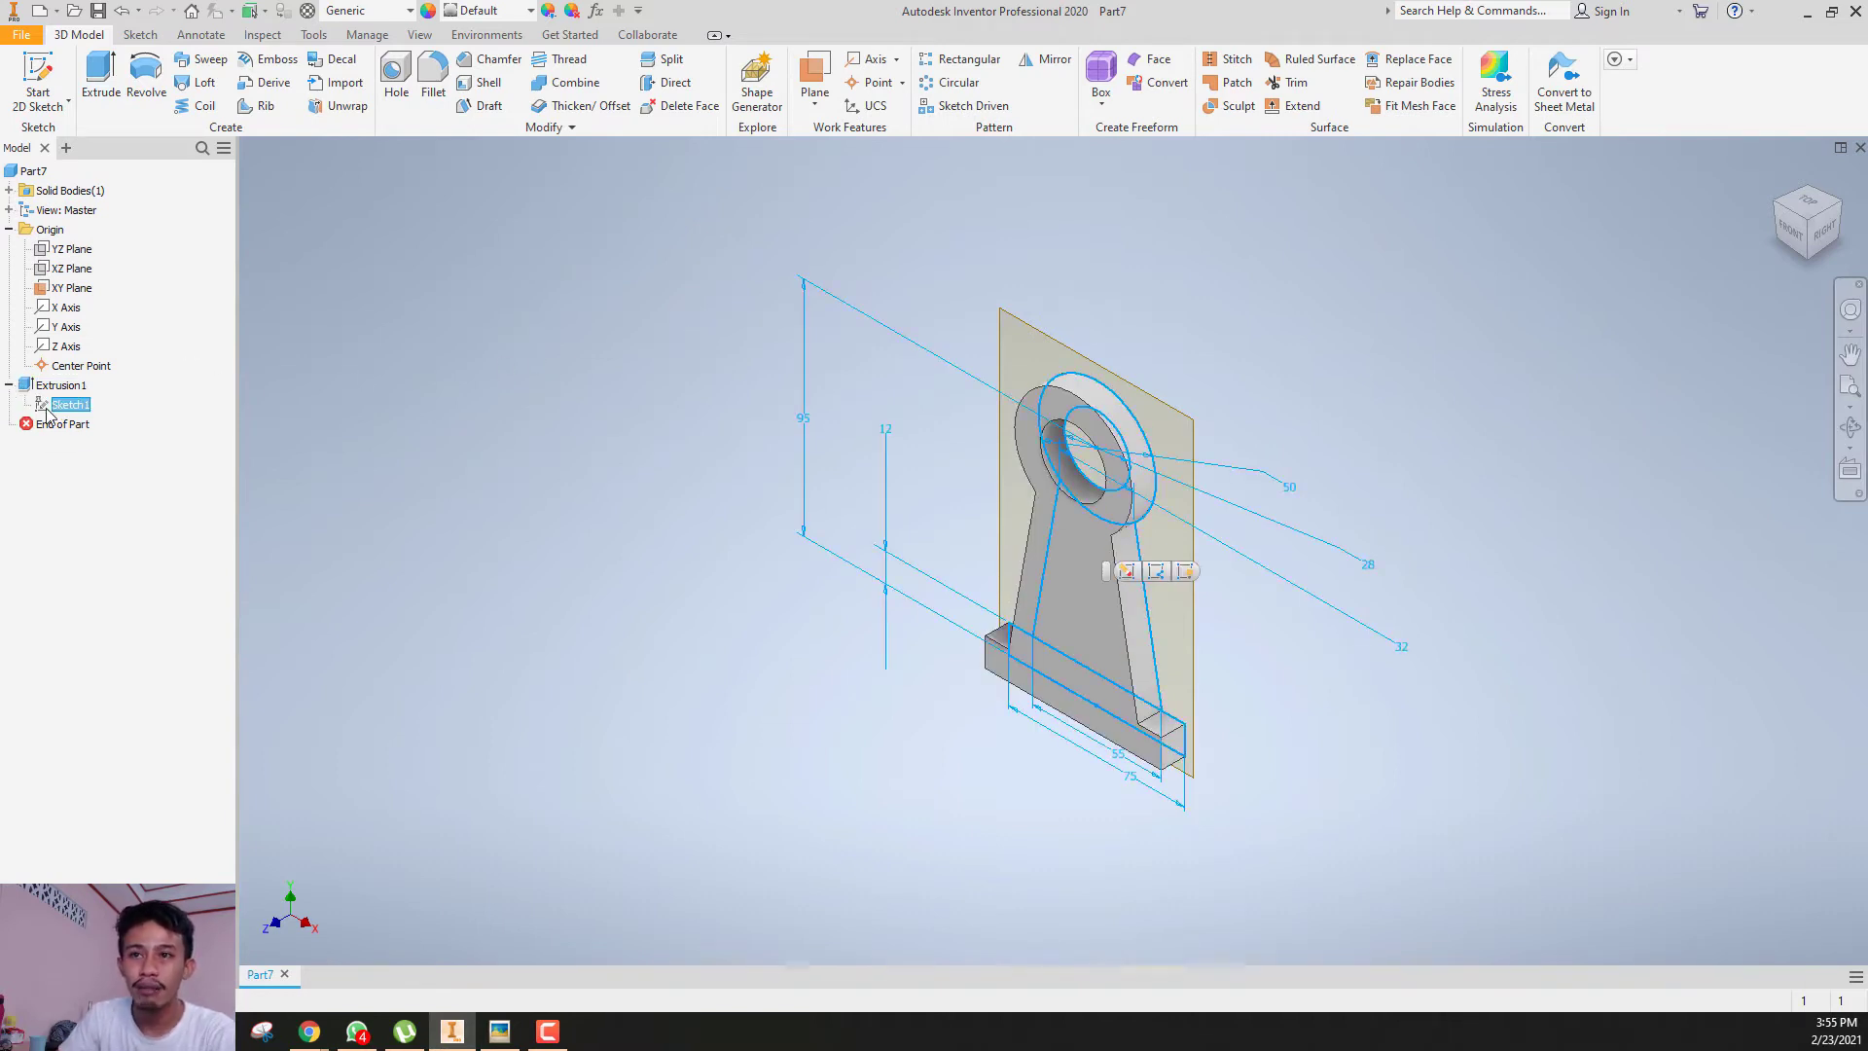
pyautogui.rightClick(49, 407)
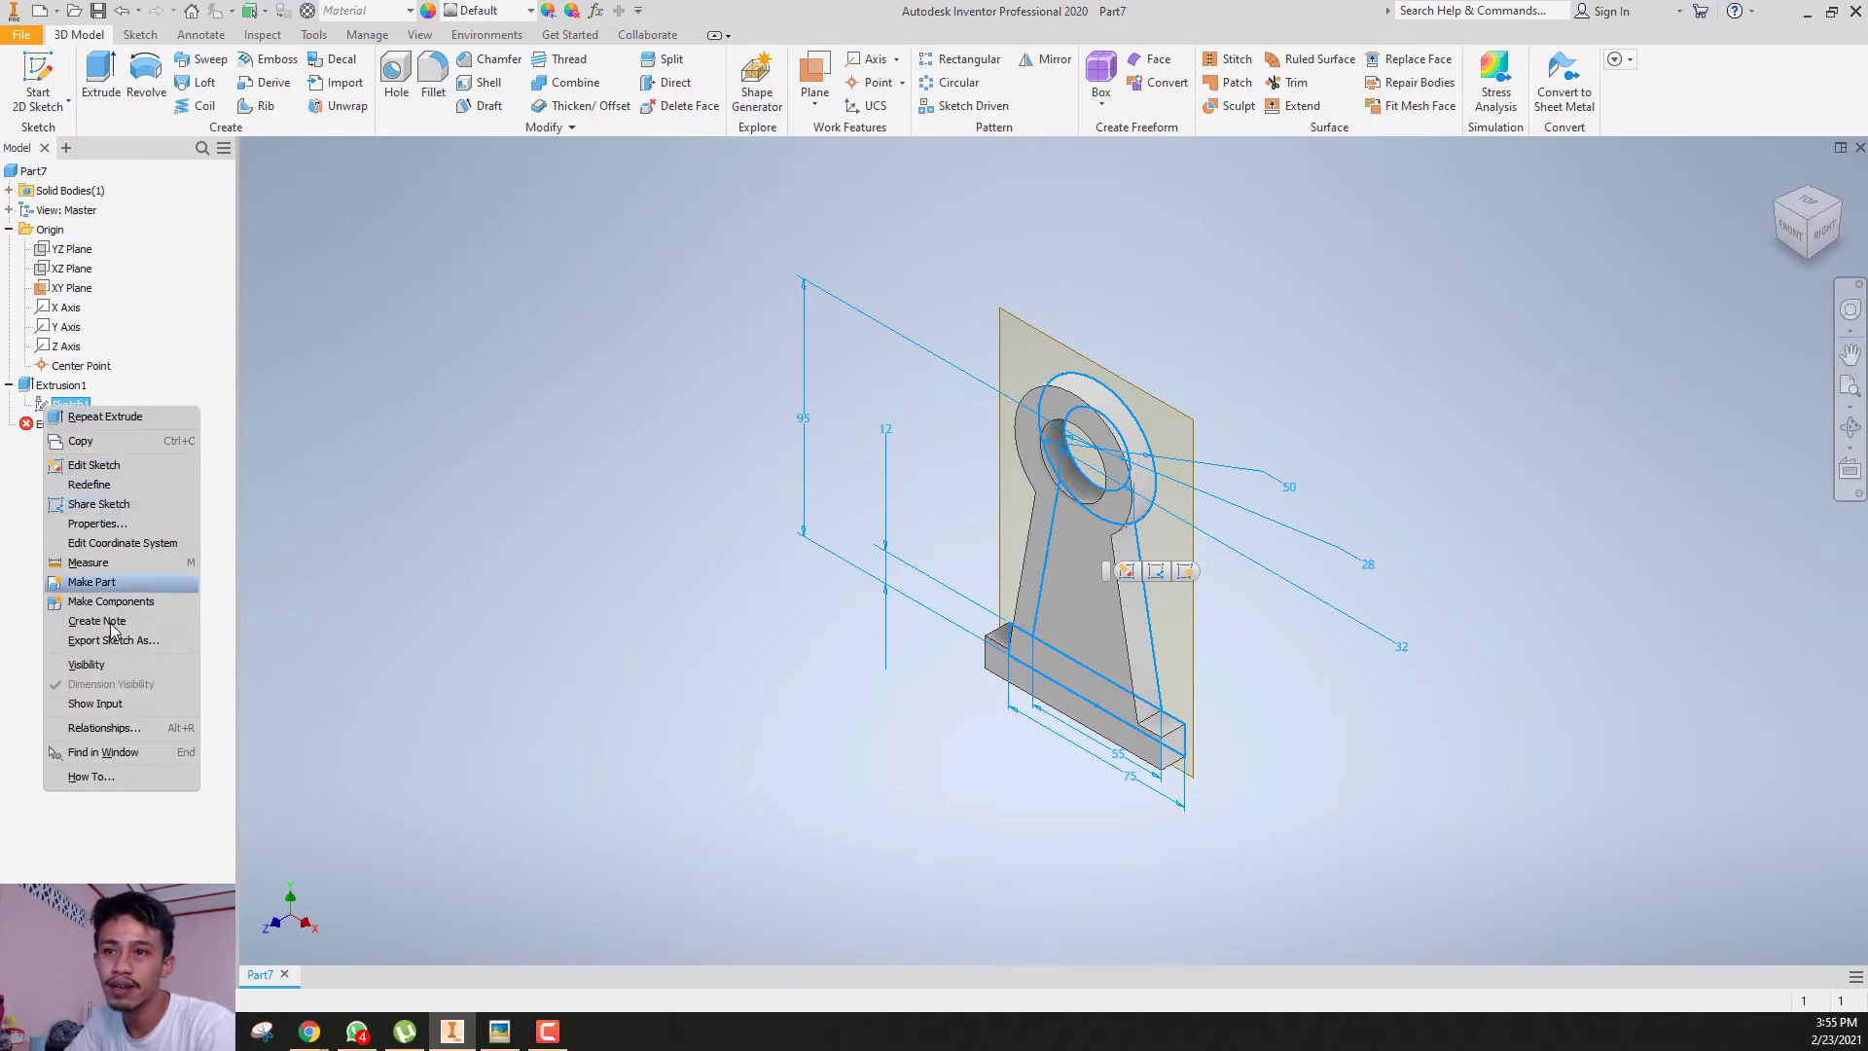
pyautogui.click(109, 669)
pyautogui.click(78, 405)
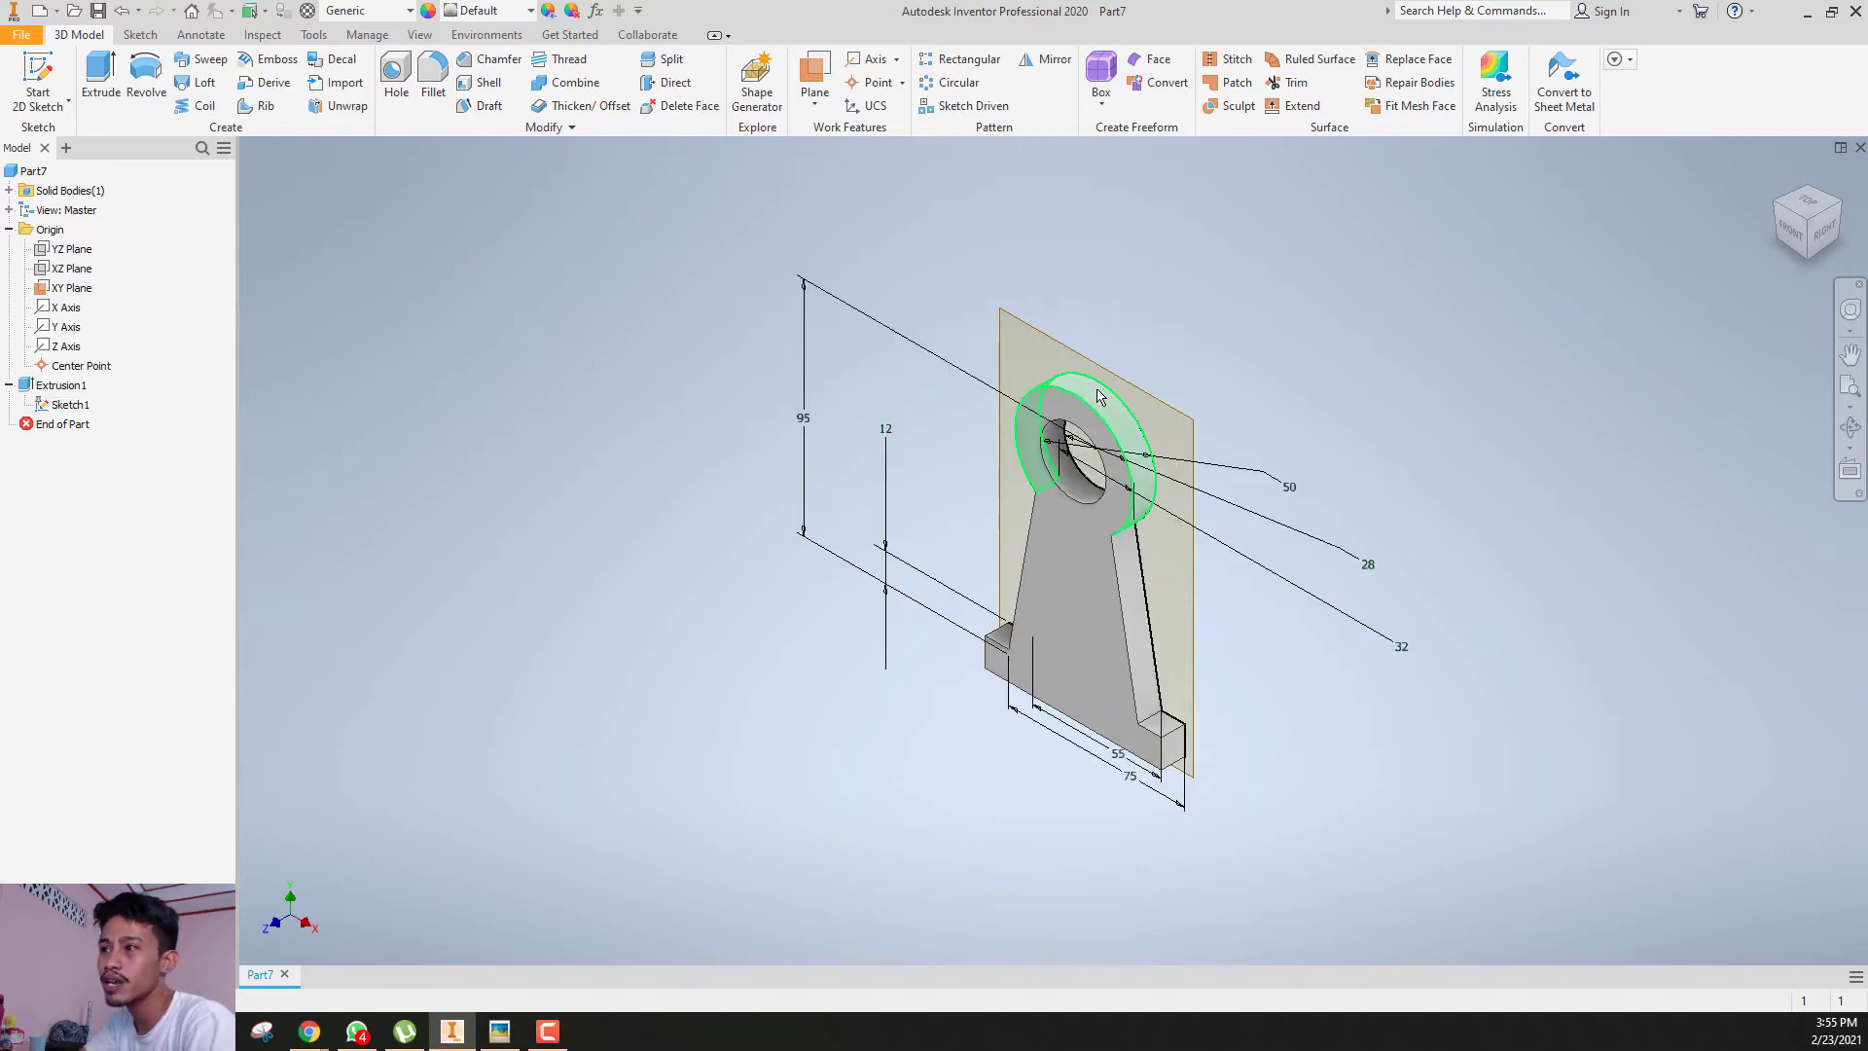
# - Set up a second extrusion of only the ring and base profiles with asymmetric direction and the Join operation
pyautogui.click(98, 80)
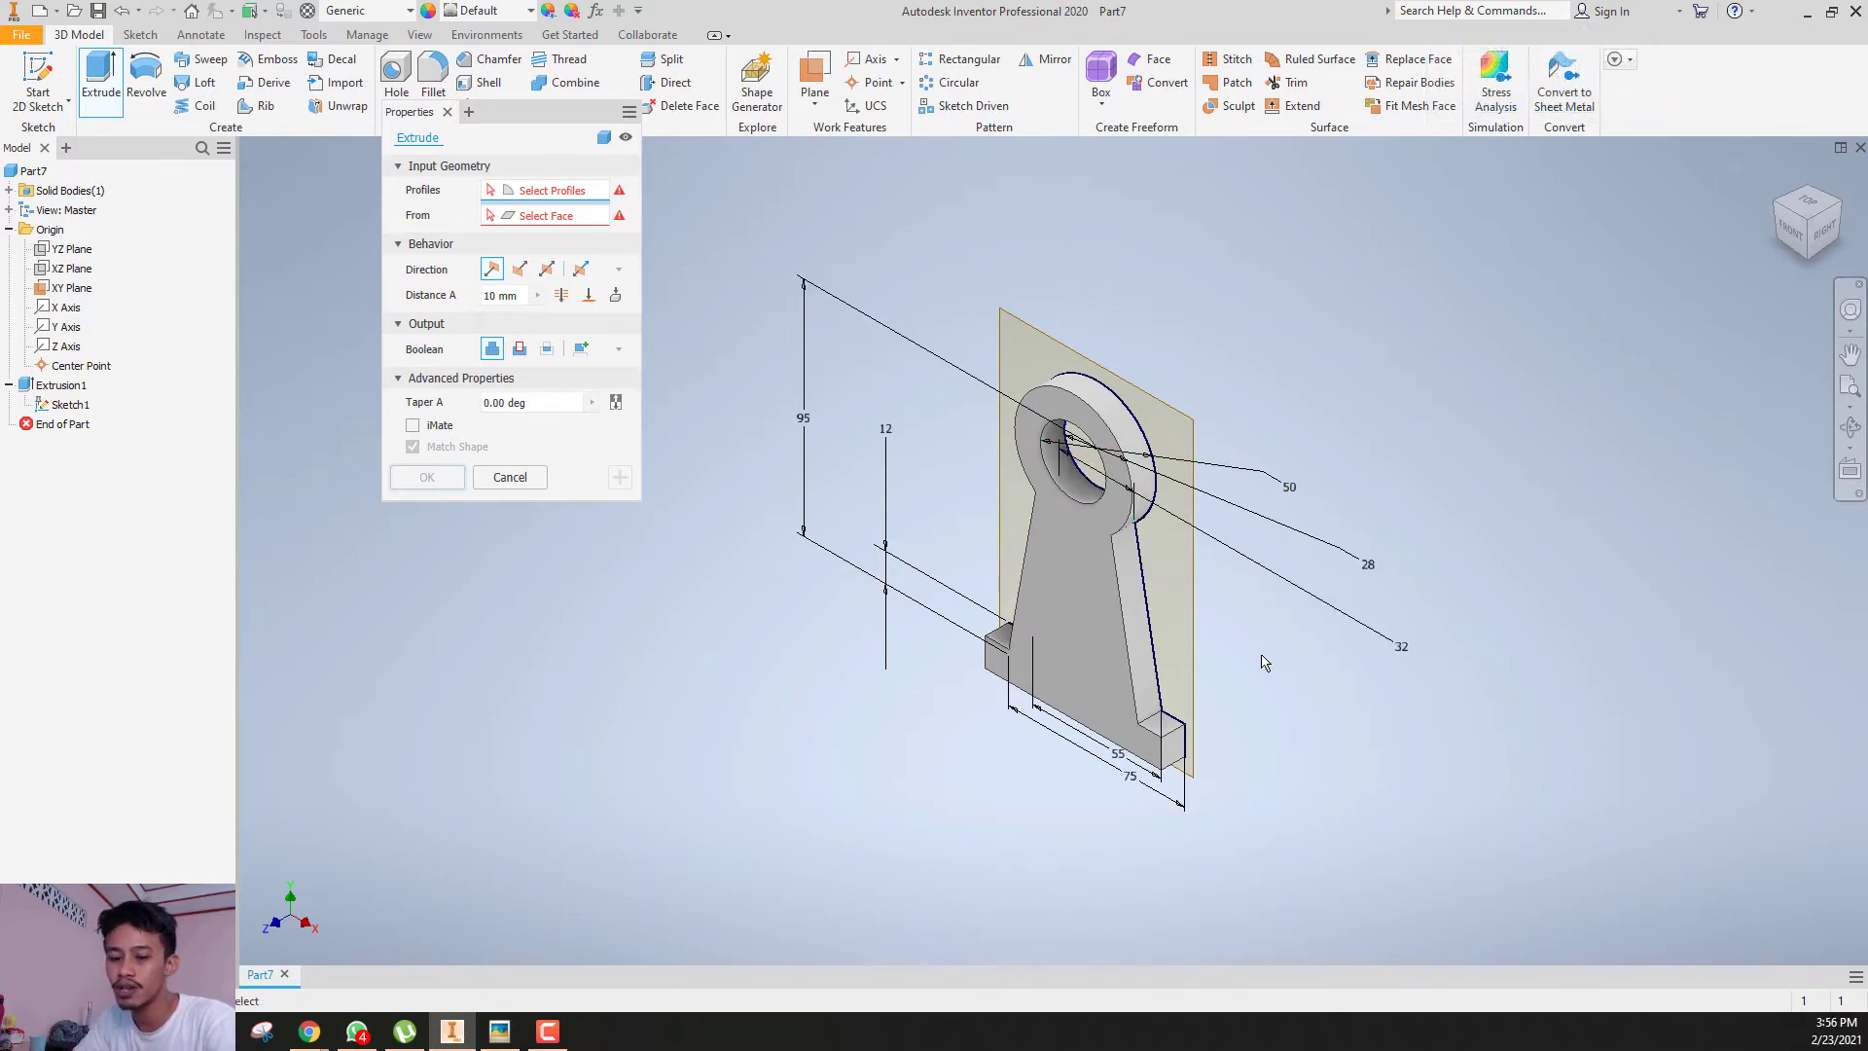
pyautogui.keyDown('shift'); pyautogui.moveTo(1262, 664); pyautogui.dragTo(943, 627, button='middle'); pyautogui.keyUp('shift')
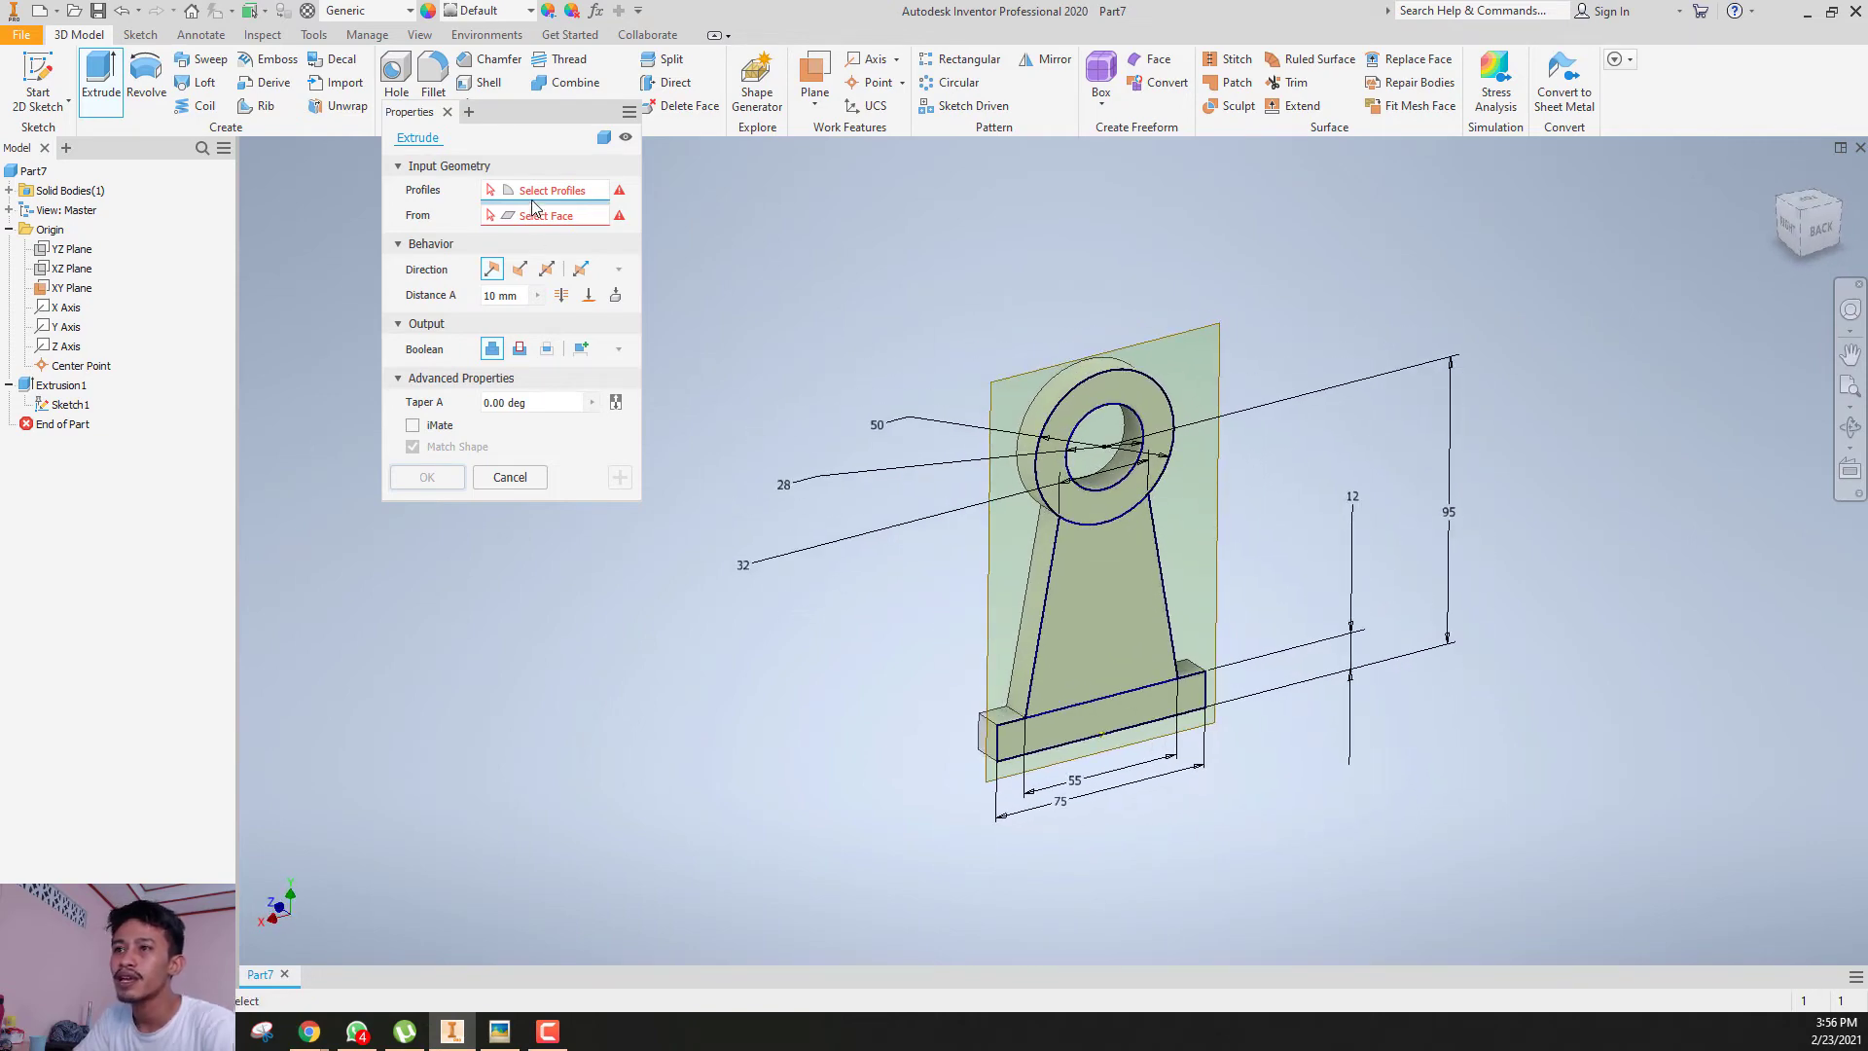
pyautogui.click(1134, 394)
pyautogui.click(1142, 712)
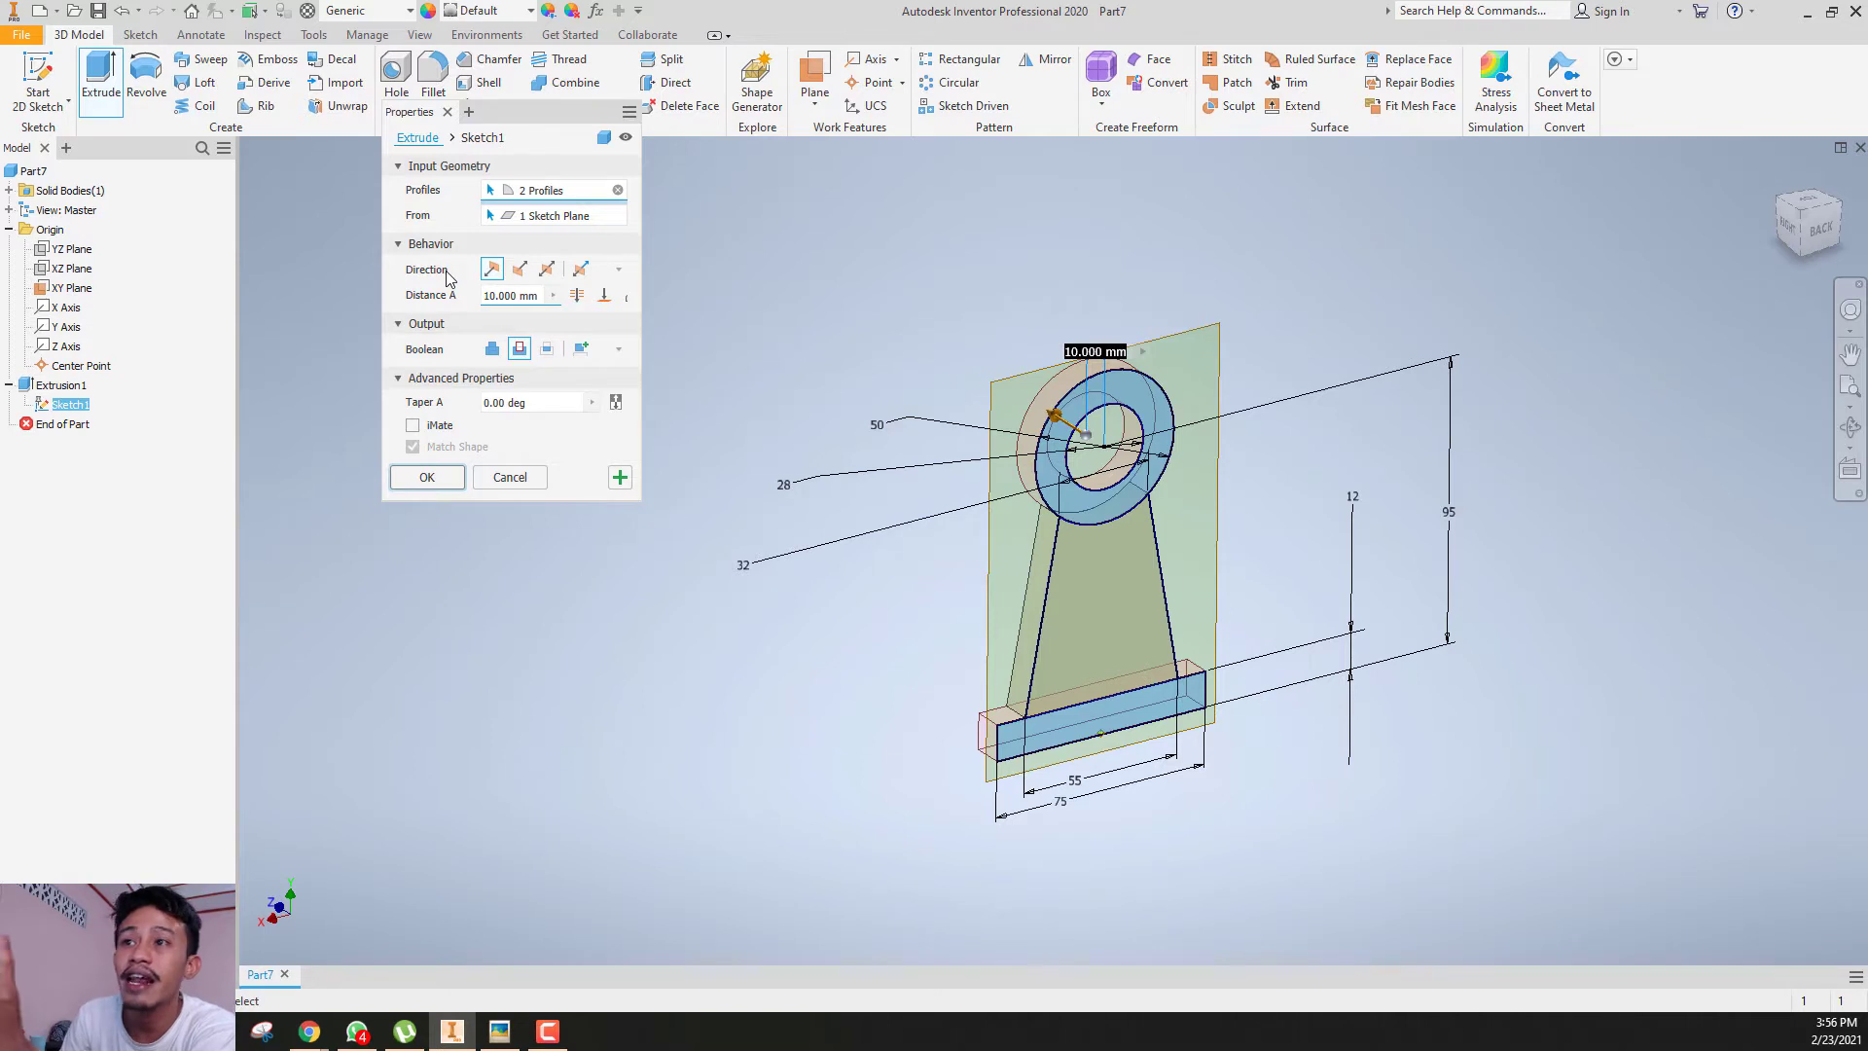
pyautogui.click(581, 271)
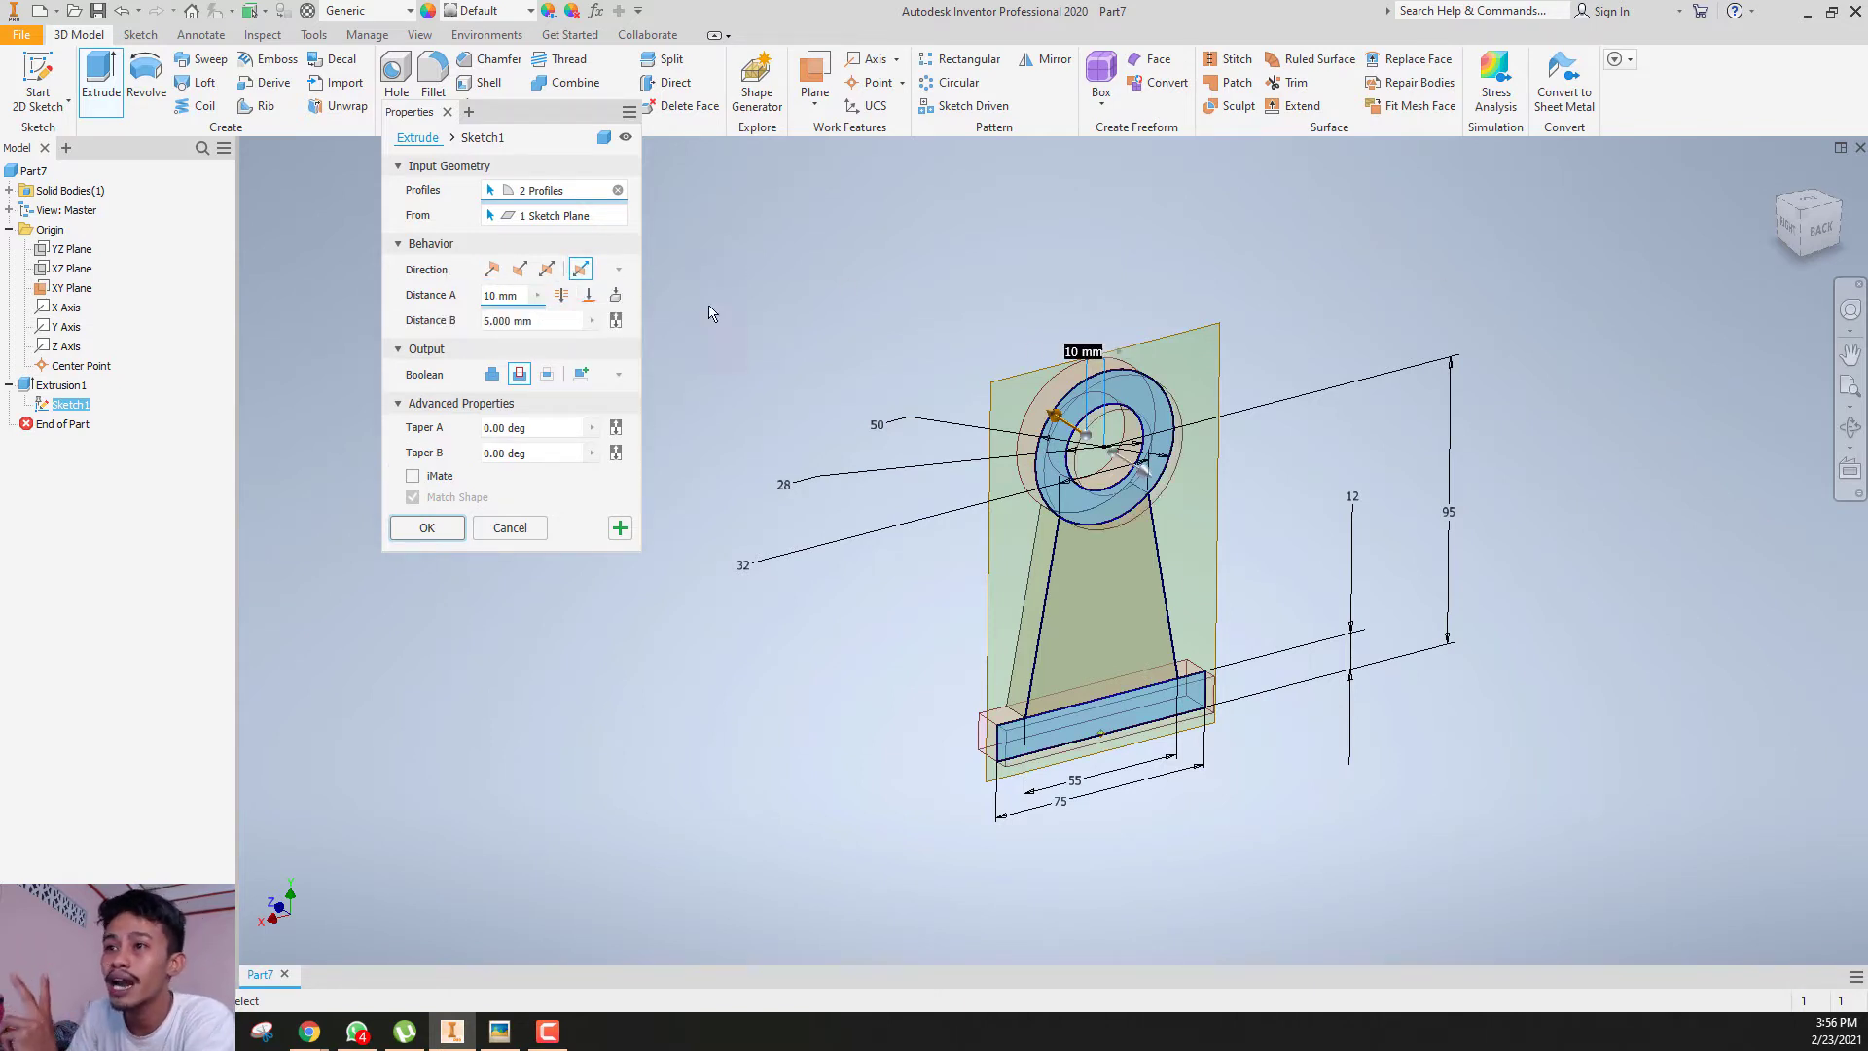
pyautogui.click(496, 378)
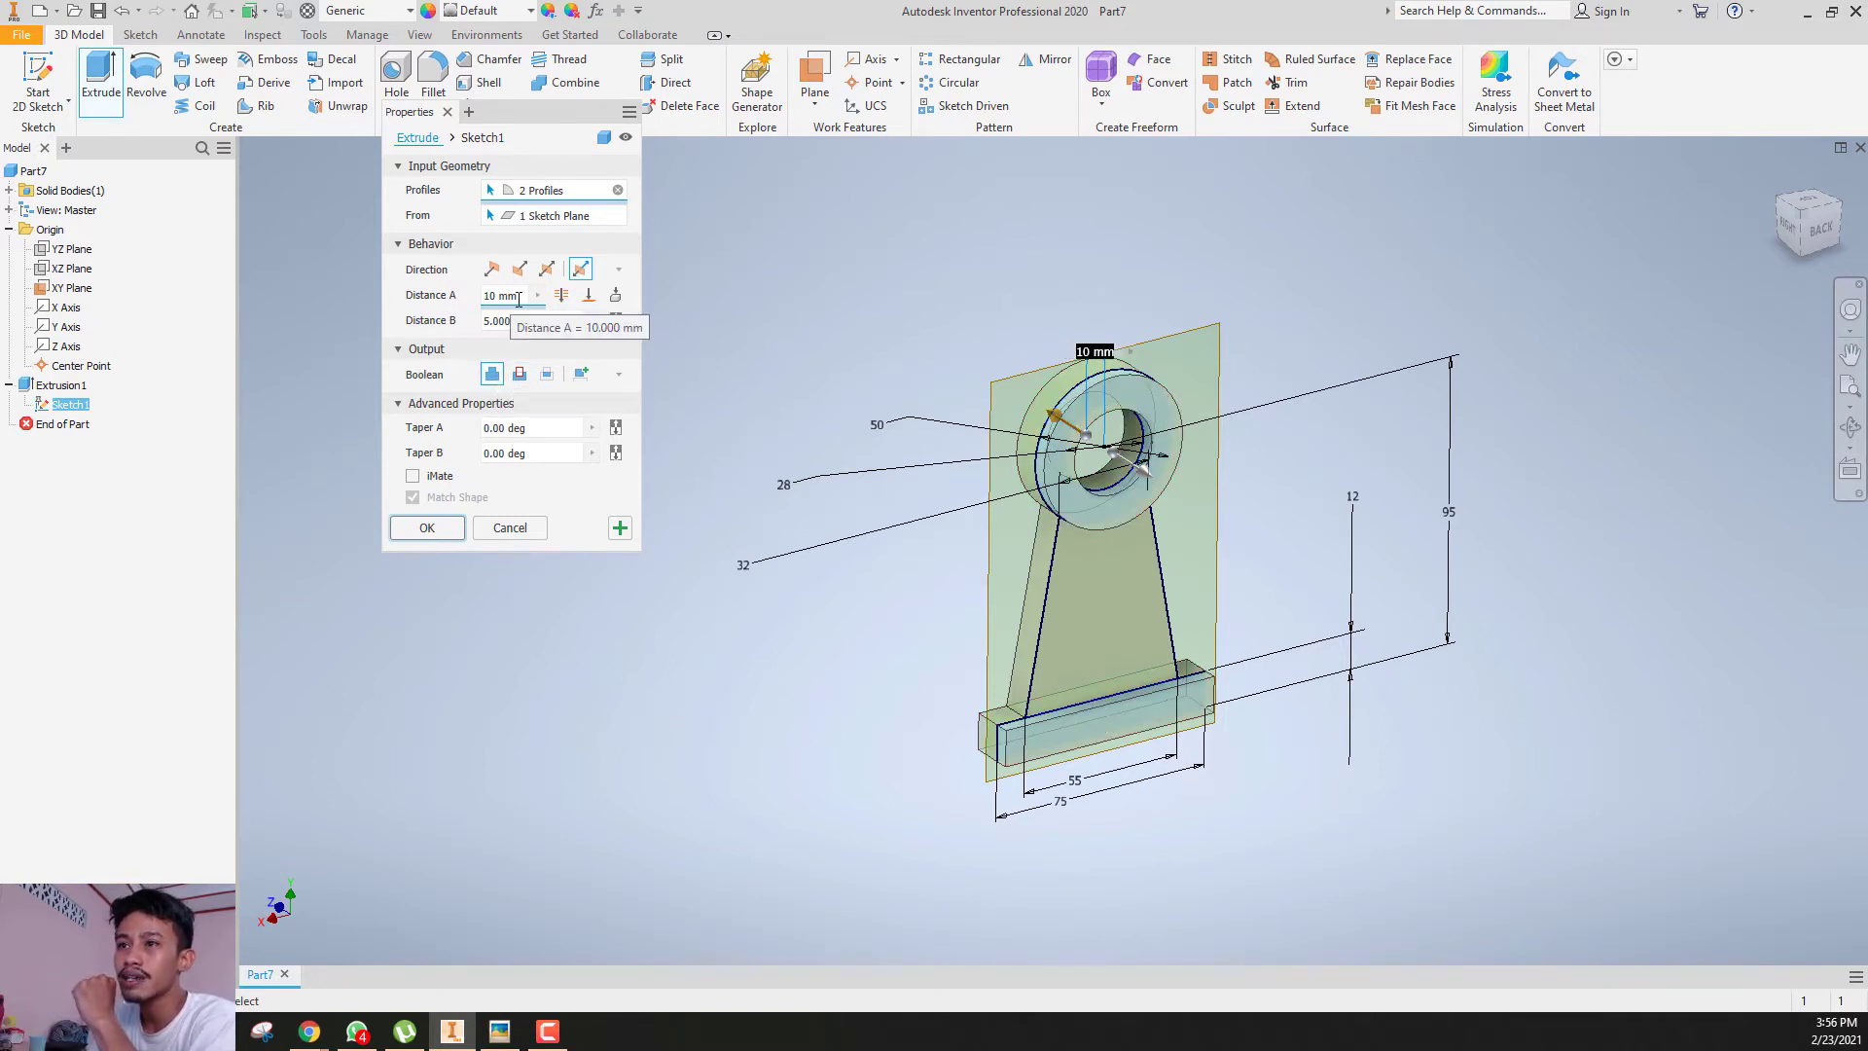
# - Set the asymmetric extrusion's Distance A to 62 mm and Distance B to 10 mm, trying 20 mm for Distance A first
pyautogui.click(1791, 234)
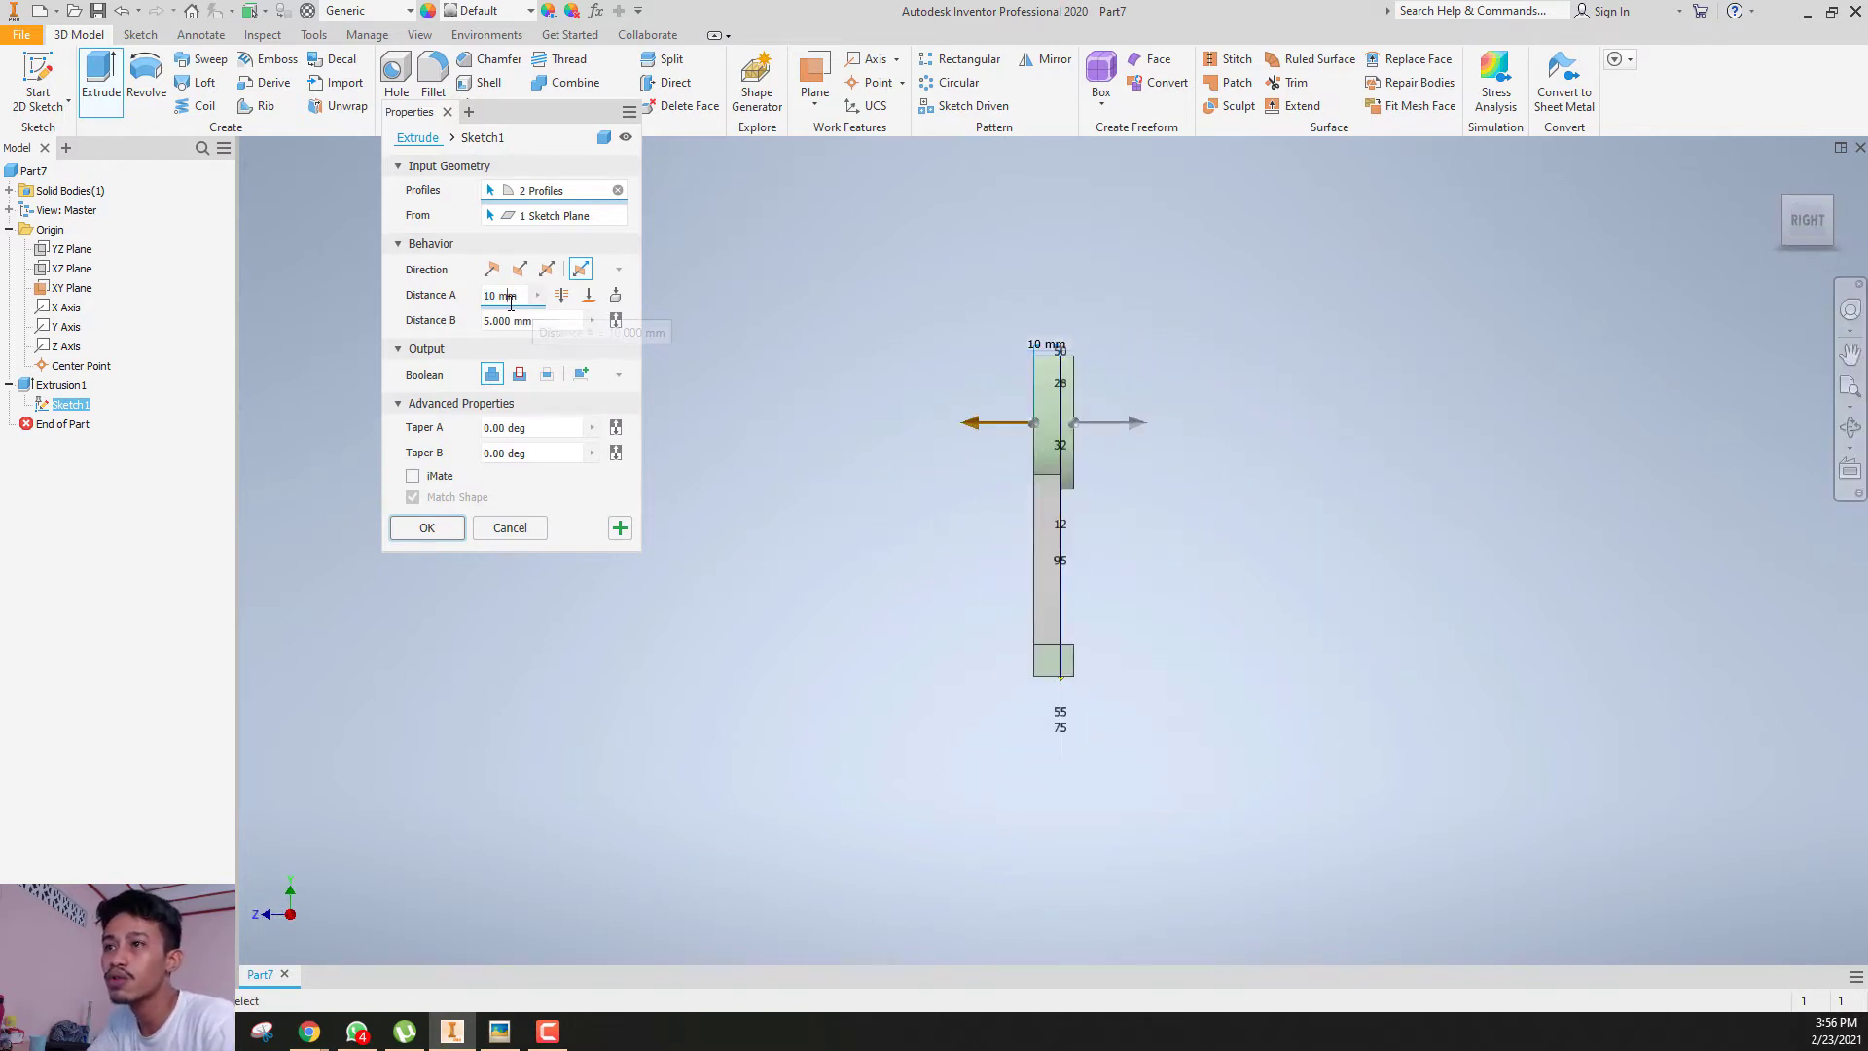
pyautogui.doubleClick(511, 304)
pyautogui.write('20')
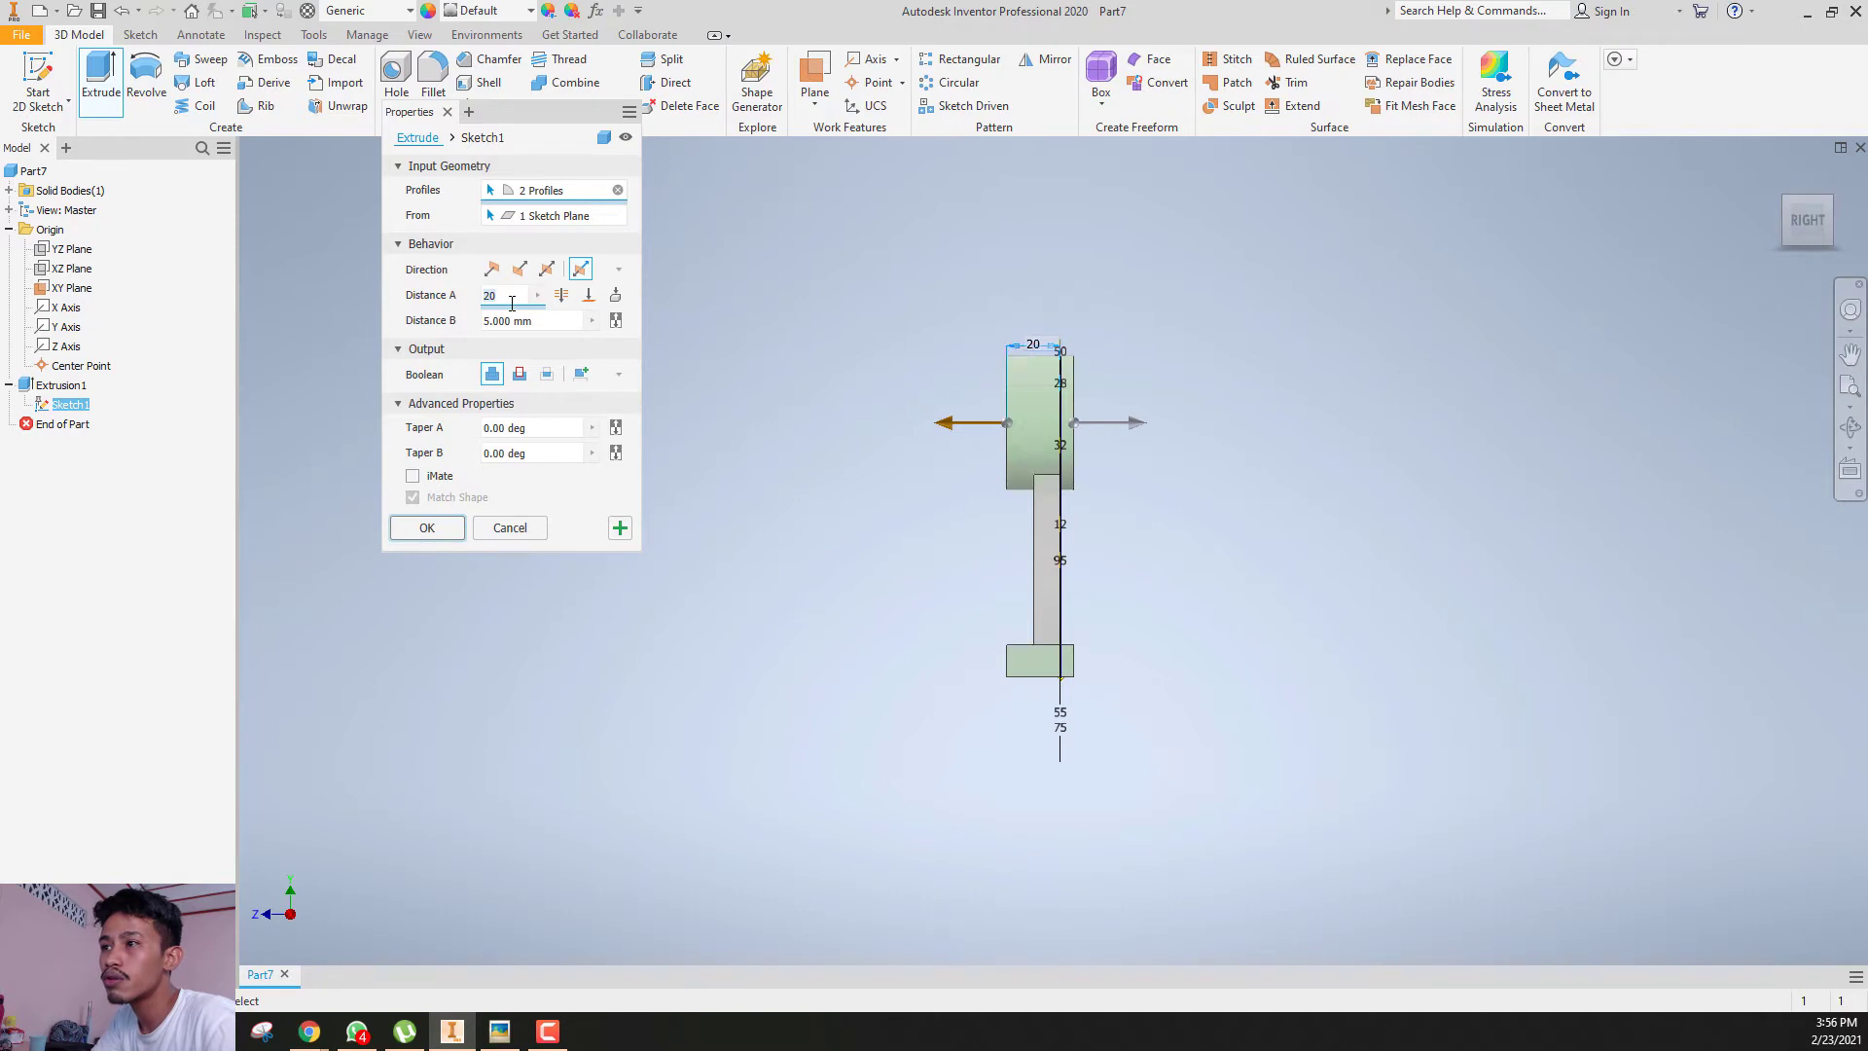
pyautogui.click(1788, 200)
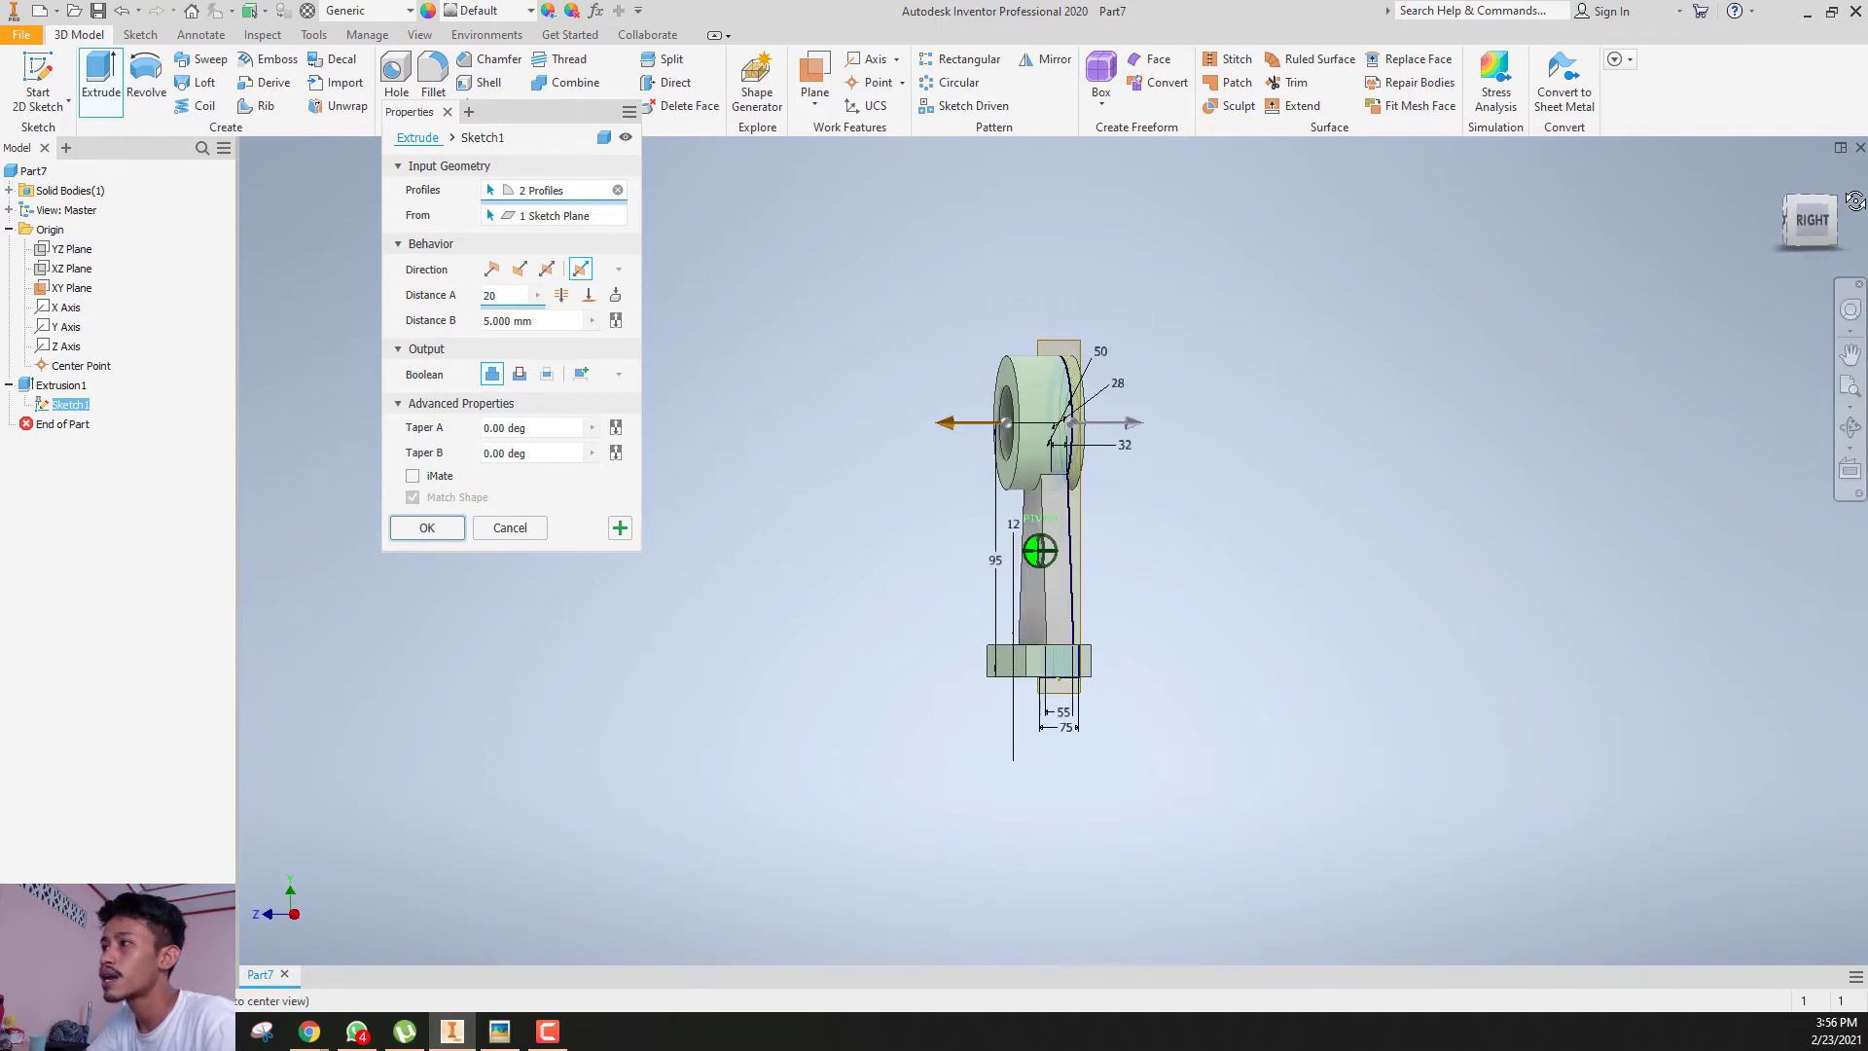
pyautogui.keyDown('shift'); pyautogui.moveTo(977, 506); pyautogui.dragTo(977, 521, button='middle'); pyautogui.keyUp('shift')
pyautogui.press('F6')
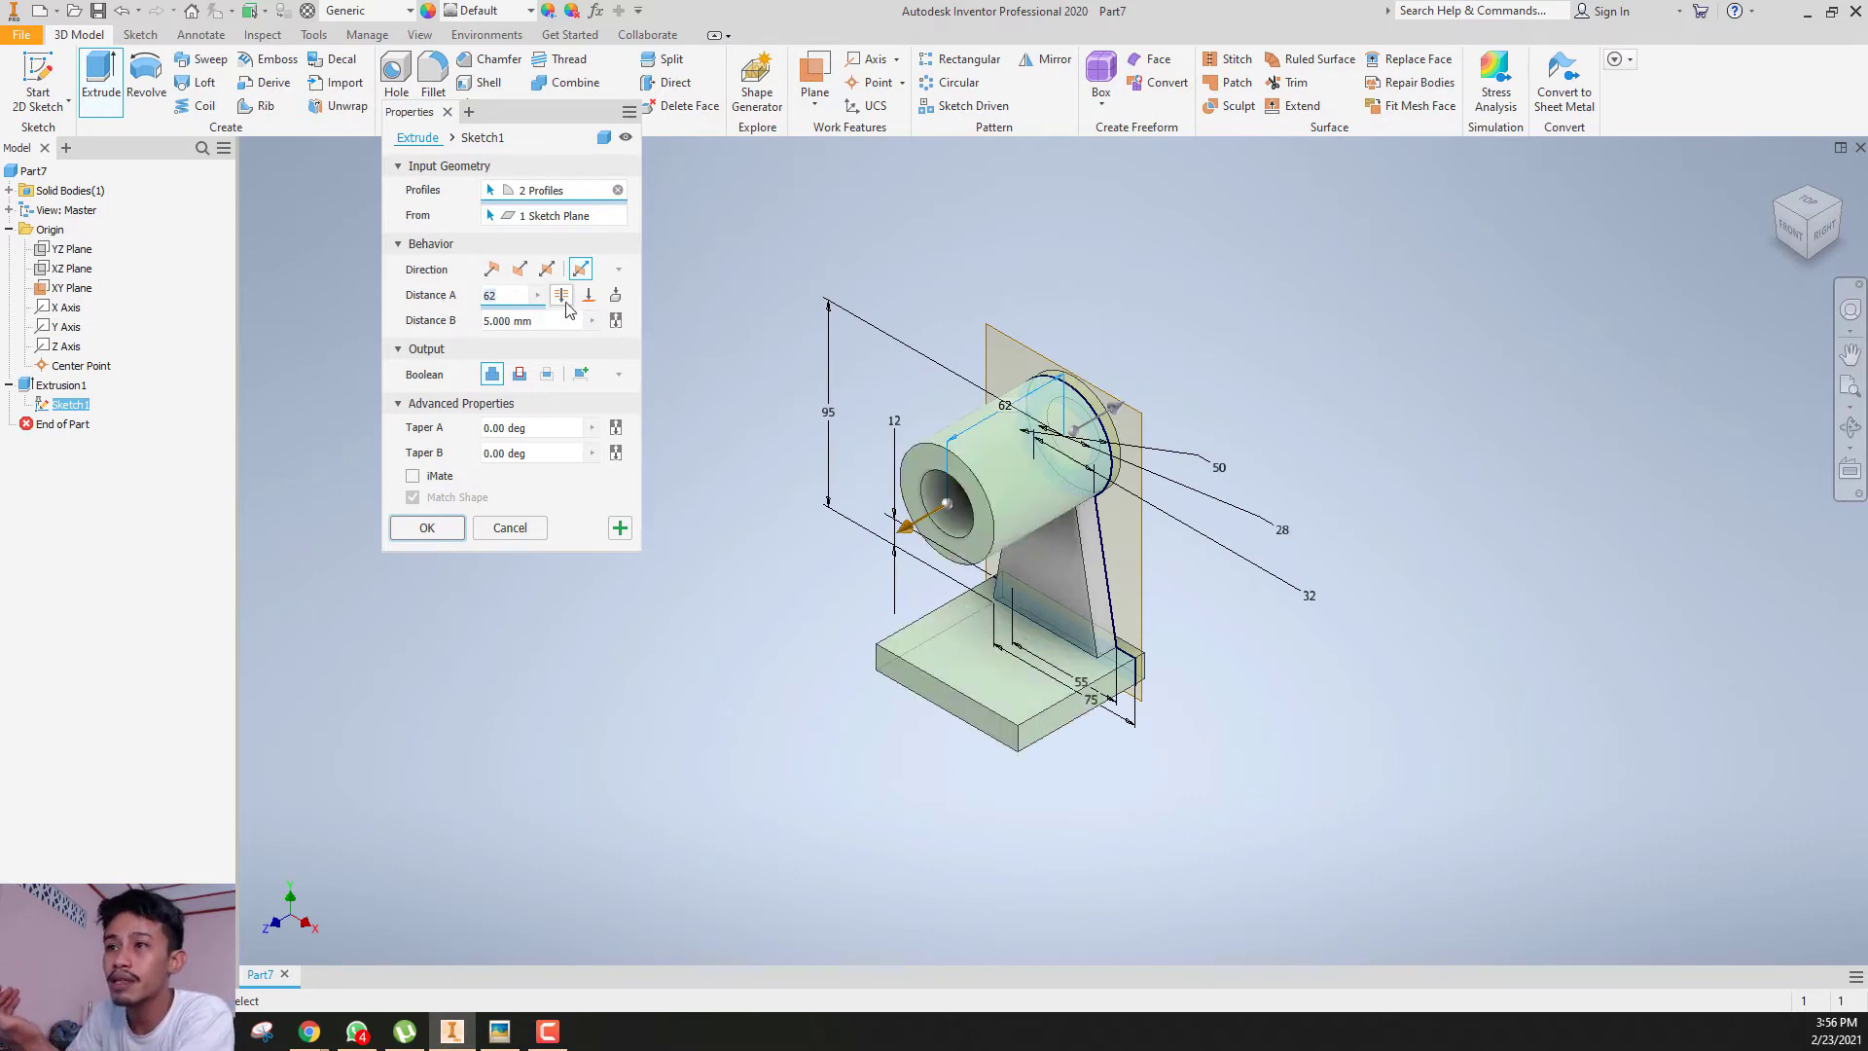
pyautogui.press('Tab')
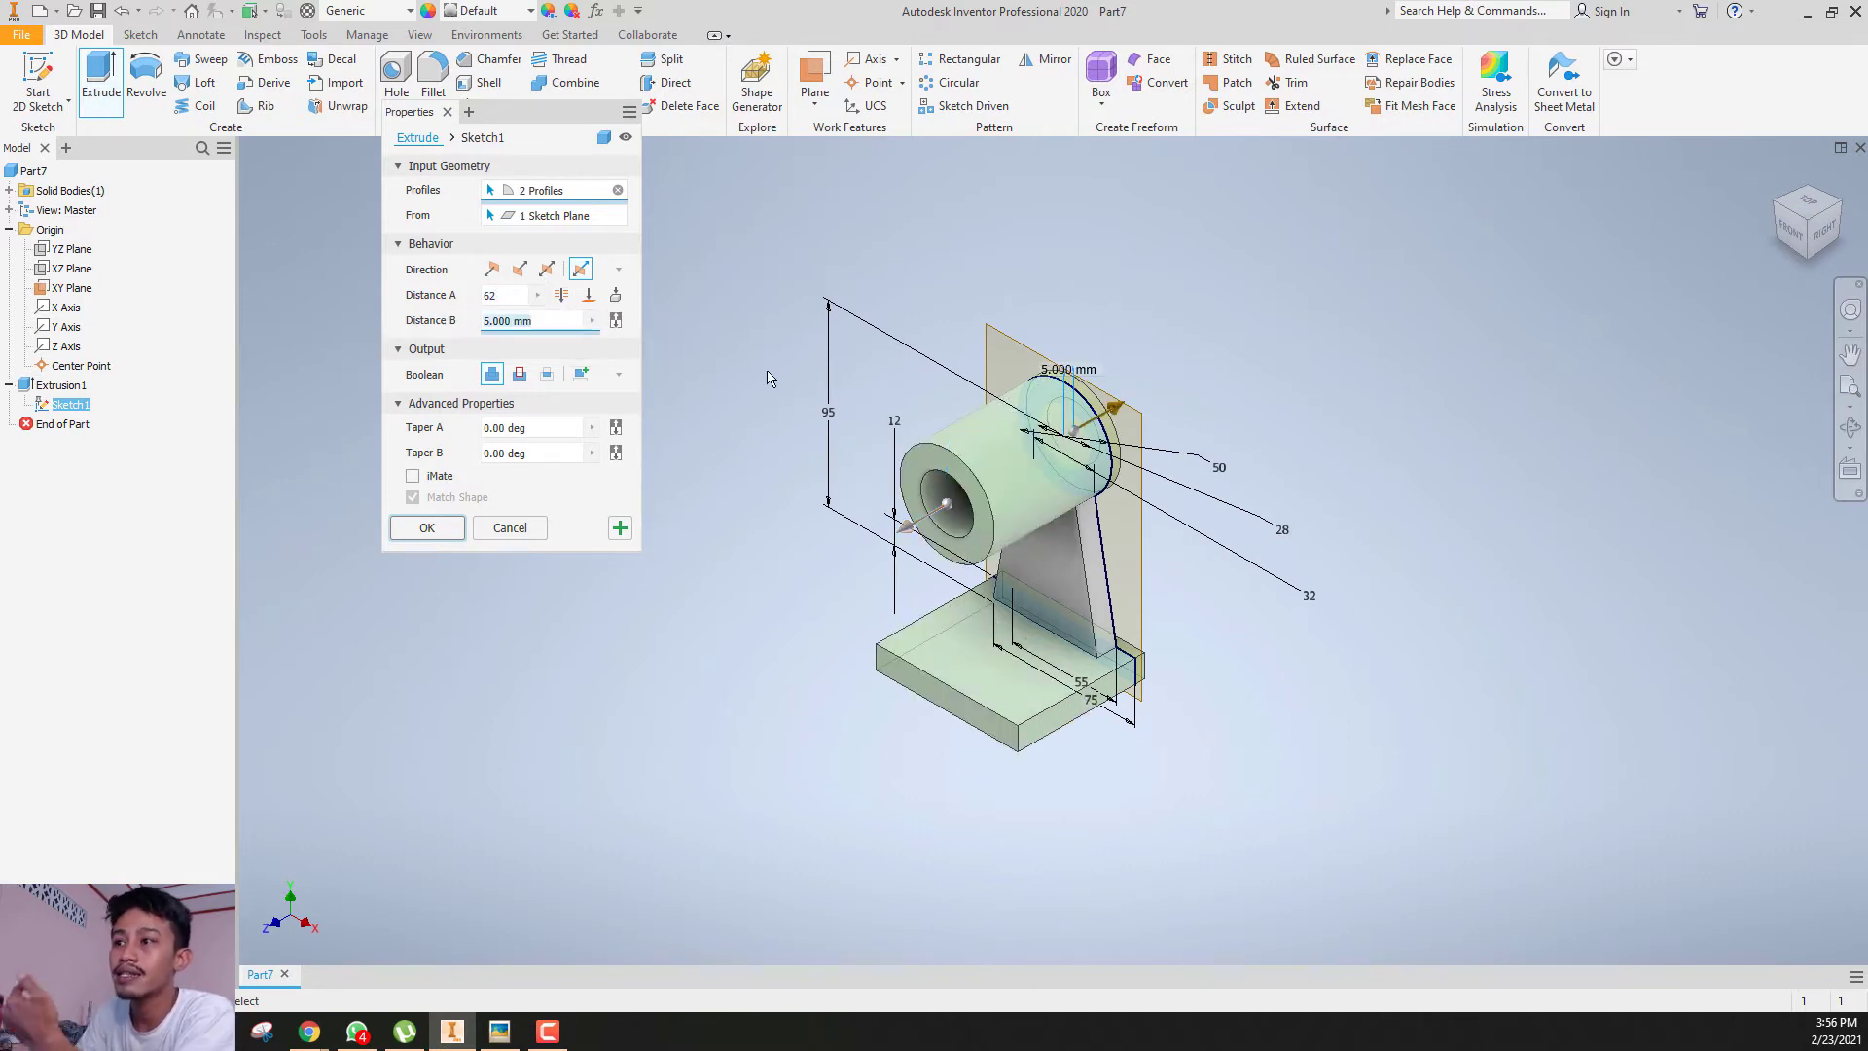
pyautogui.write('10')
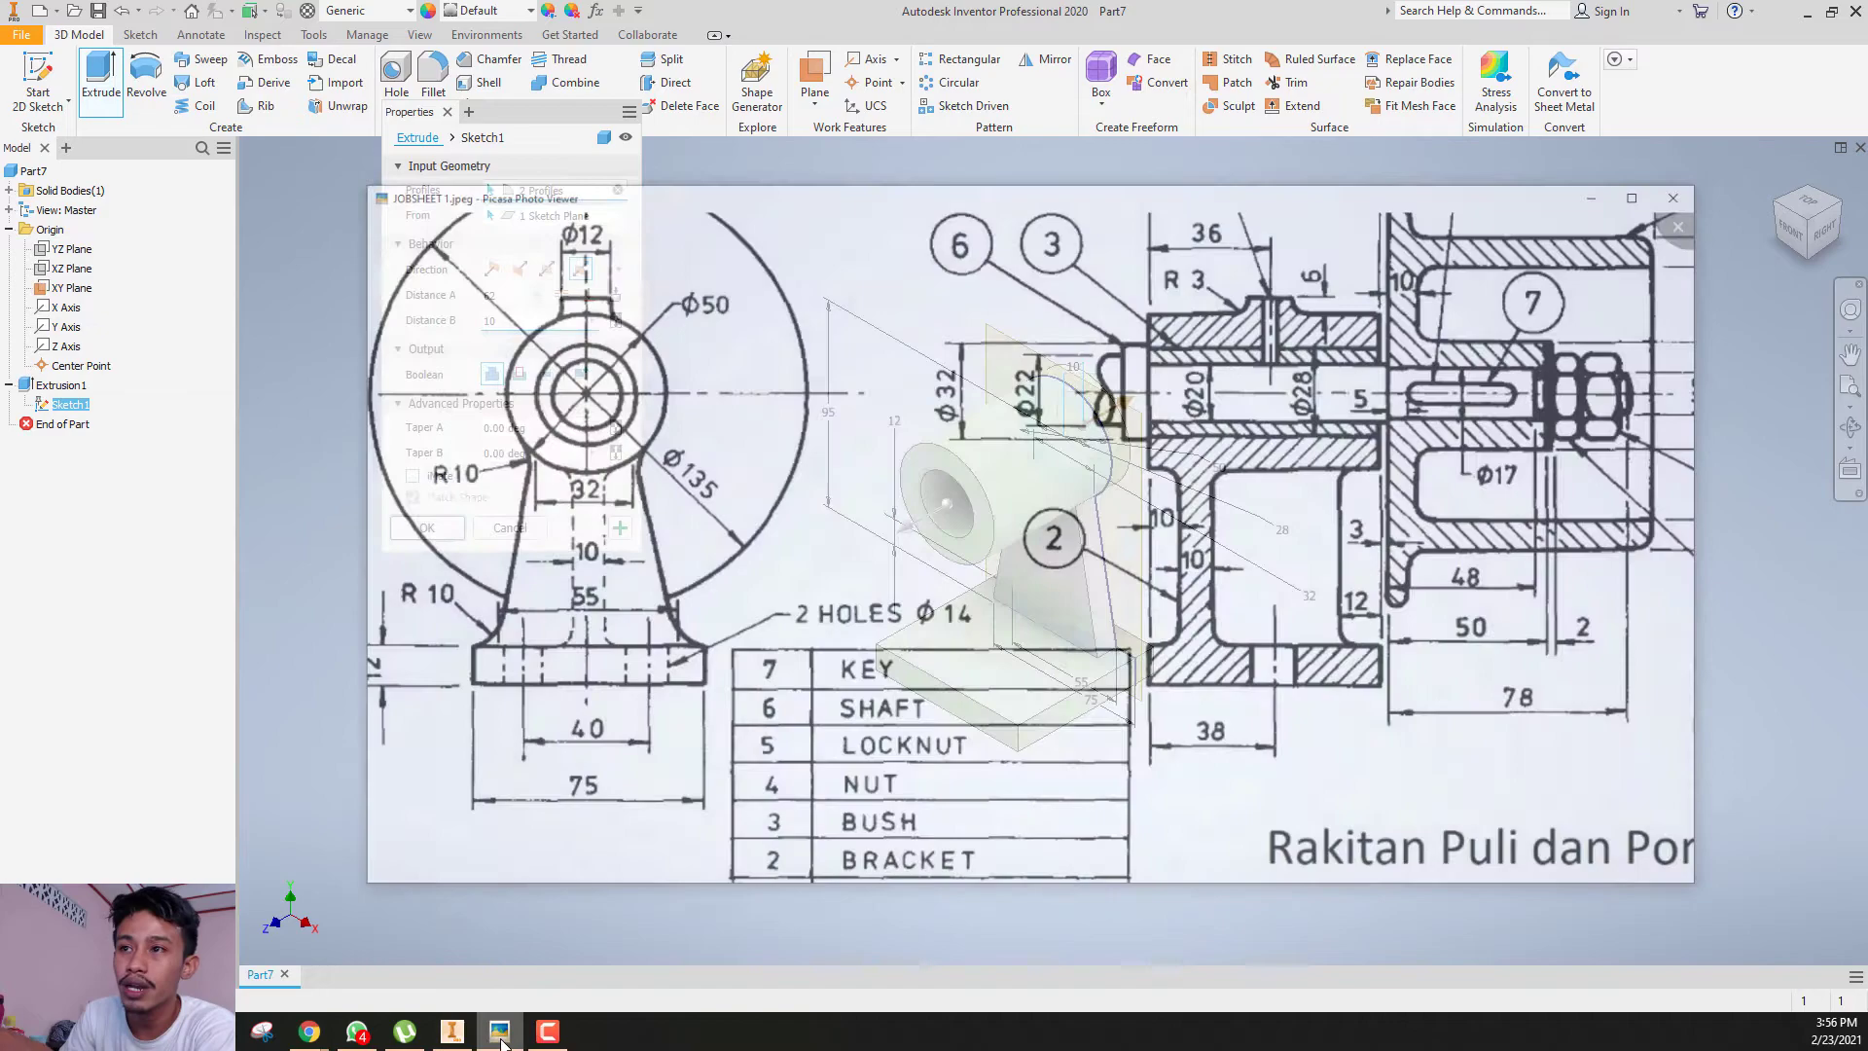
# - Check the bracket's depth dimensions in the side view of the JOBSHEET 1.jpeg drawing
pyautogui.click(499, 1031)
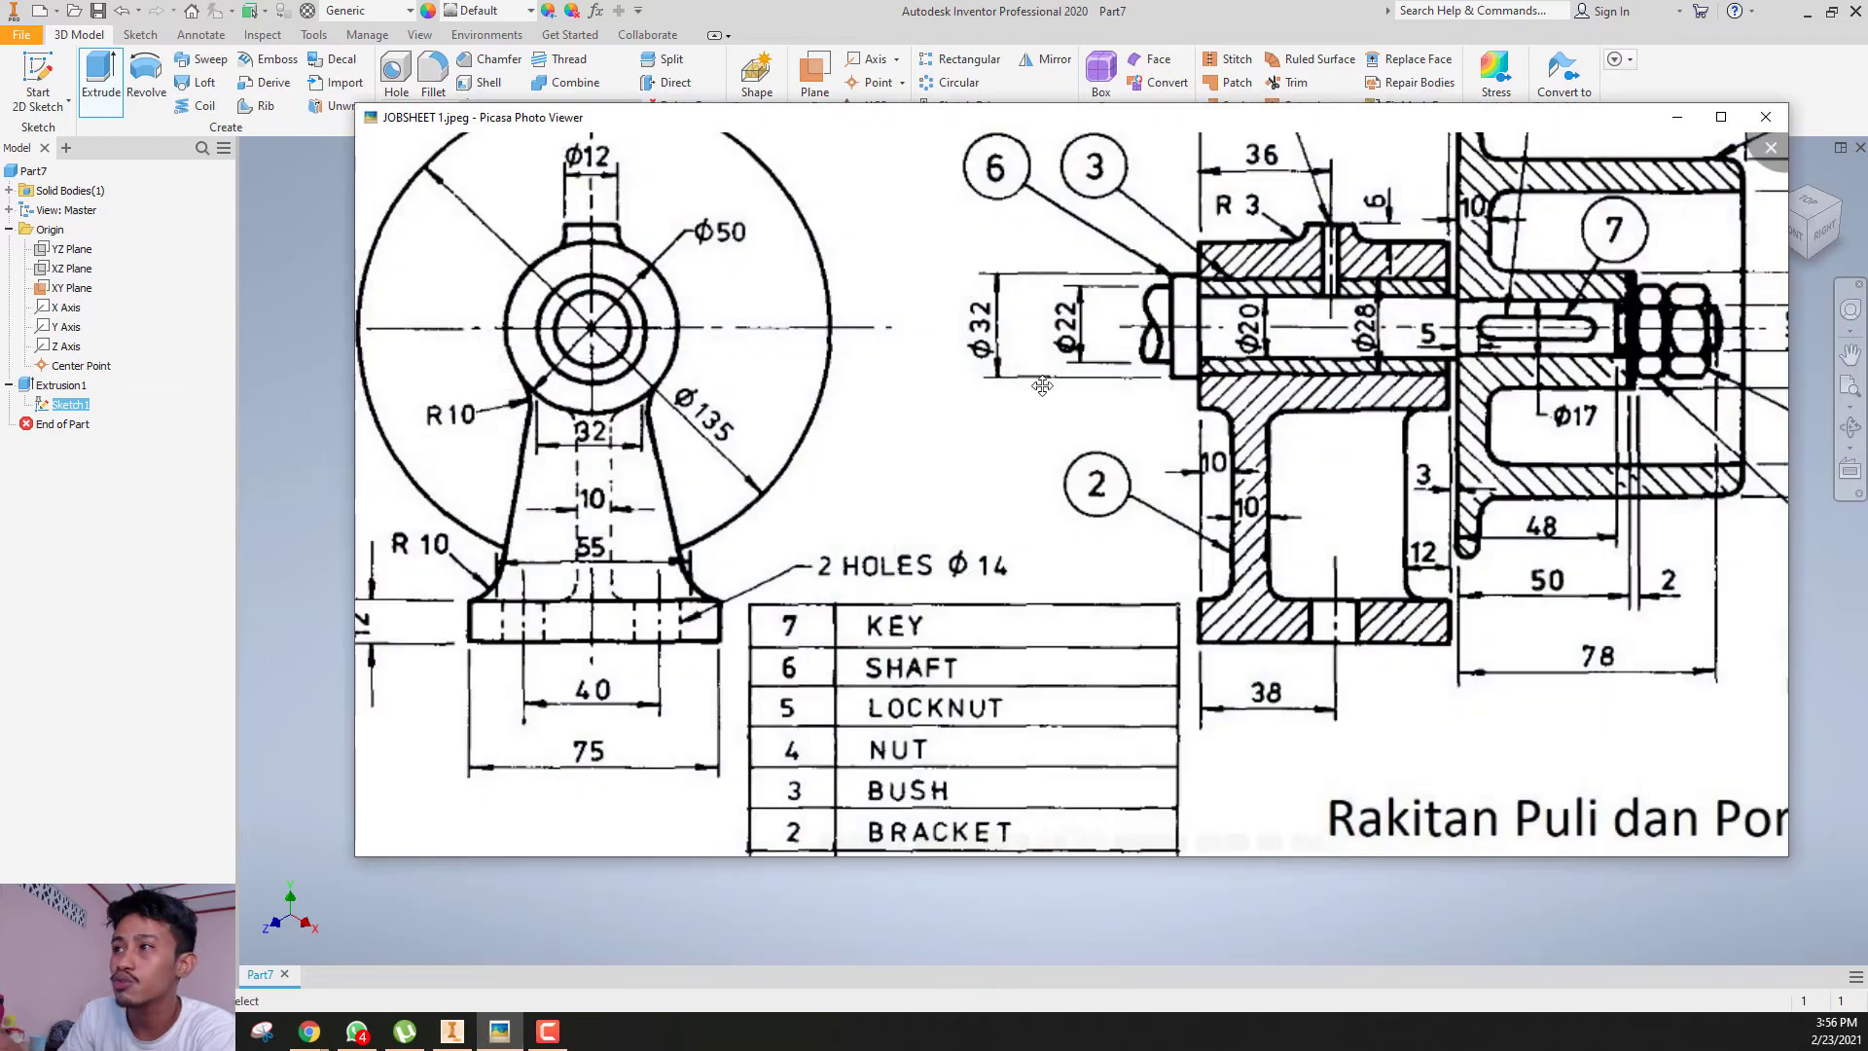
pyautogui.scroll(-2, 915, 509)
pyautogui.scroll(2, 915, 509)
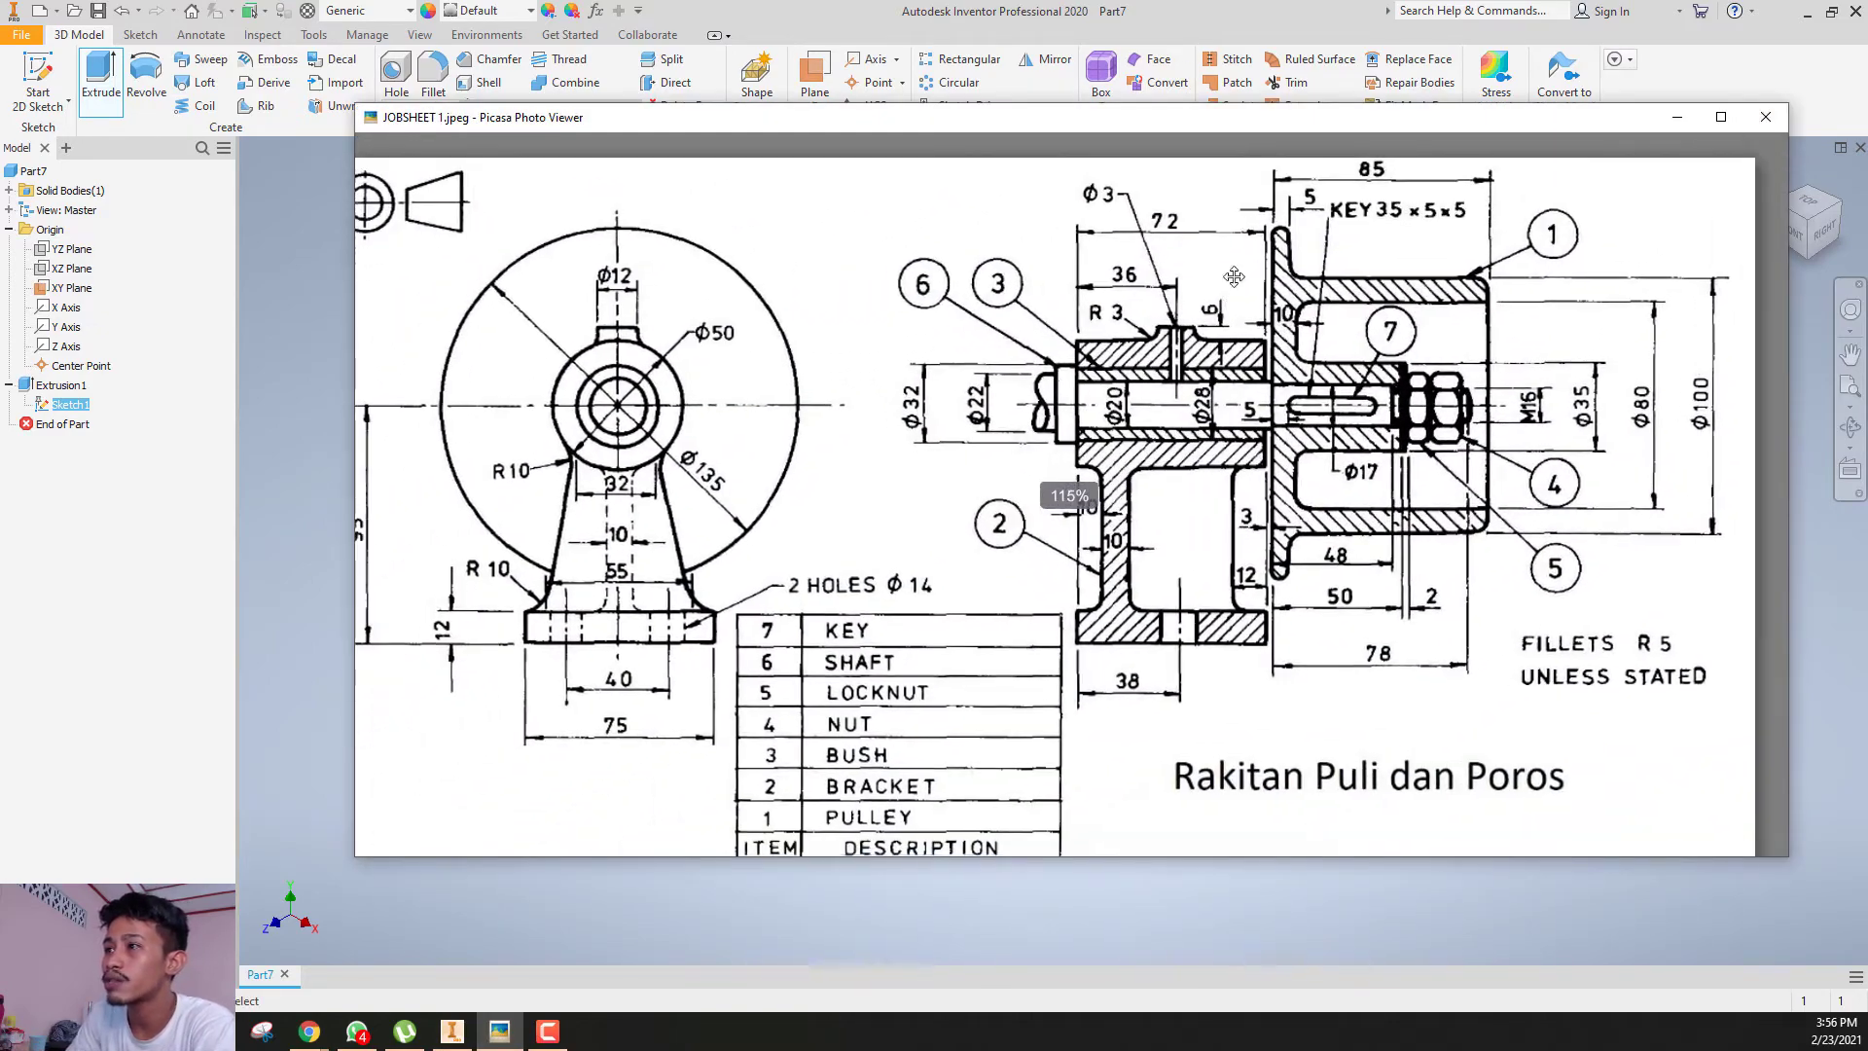
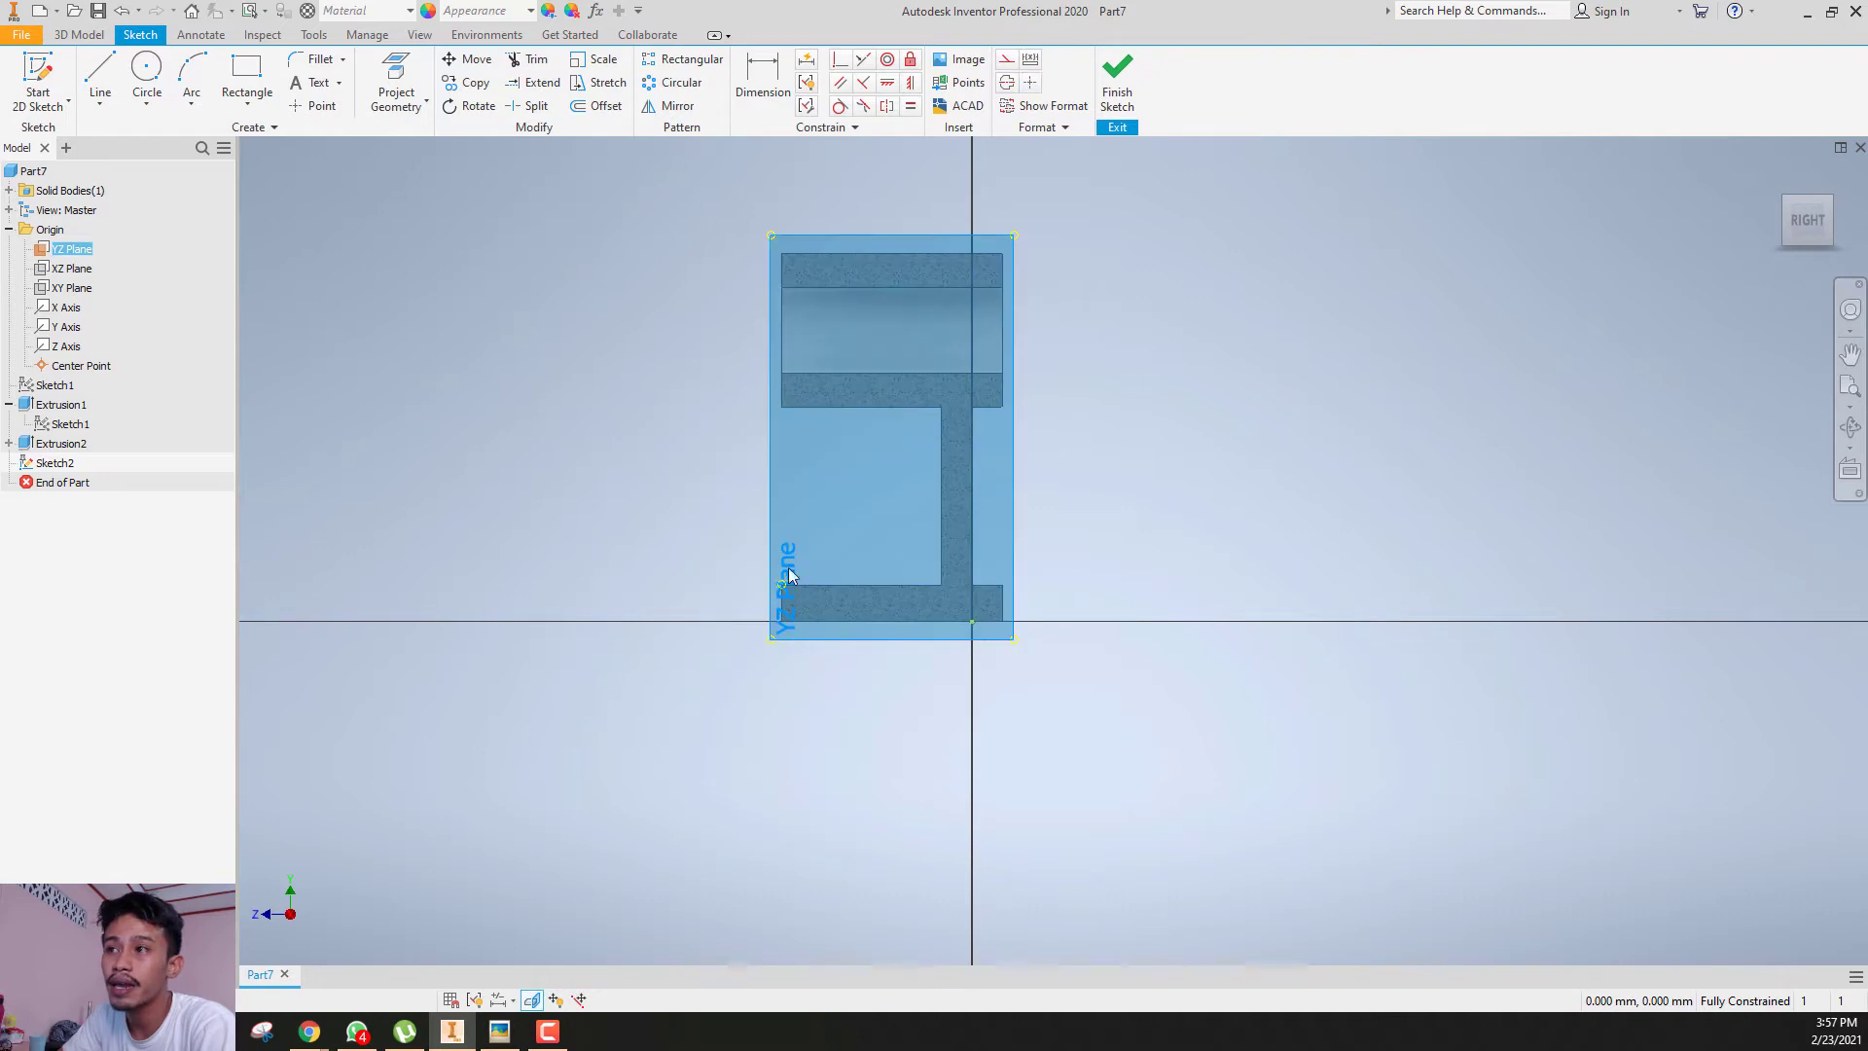
# - Sketch a vertical line on the YZ plane from the hub's underside to the top of the base, in front of the web
pyautogui.moveTo(672, 463); pyautogui.dragTo(717, 505, button='middle')
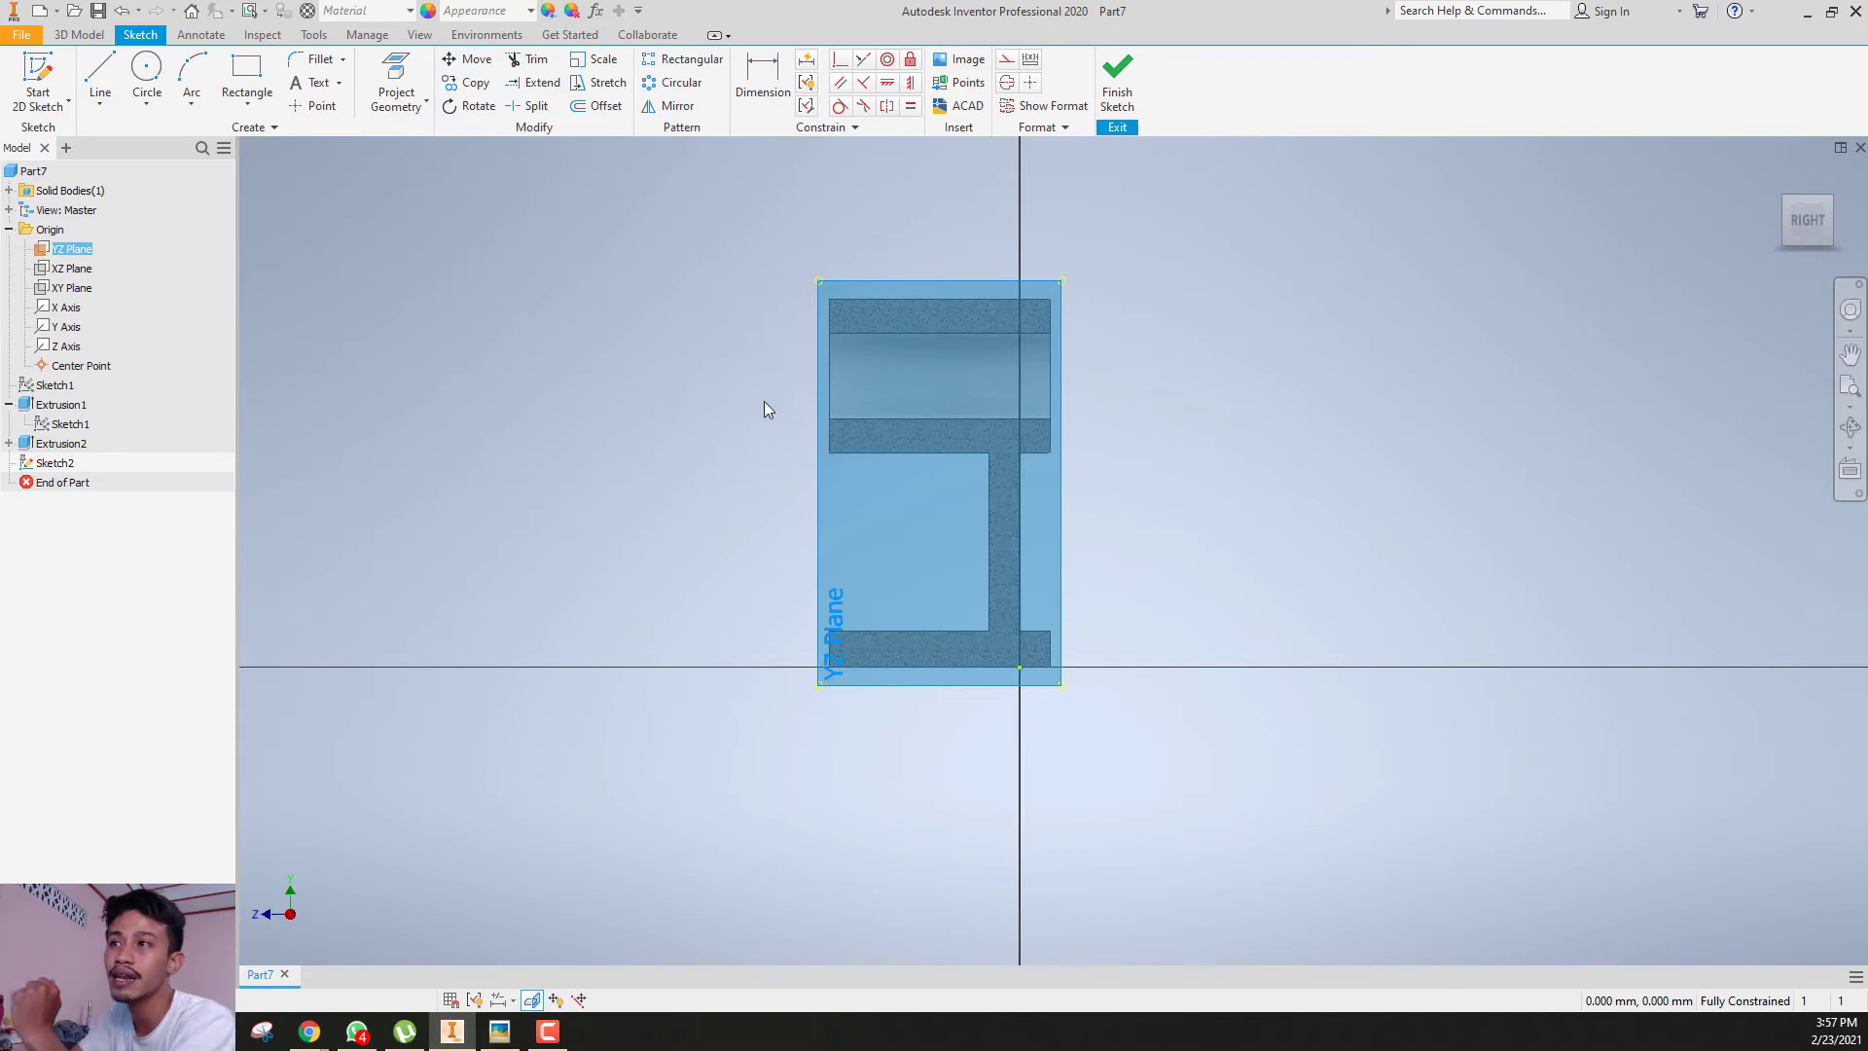
pyautogui.moveTo(761, 400); pyautogui.dragTo(729, 423, button='middle')
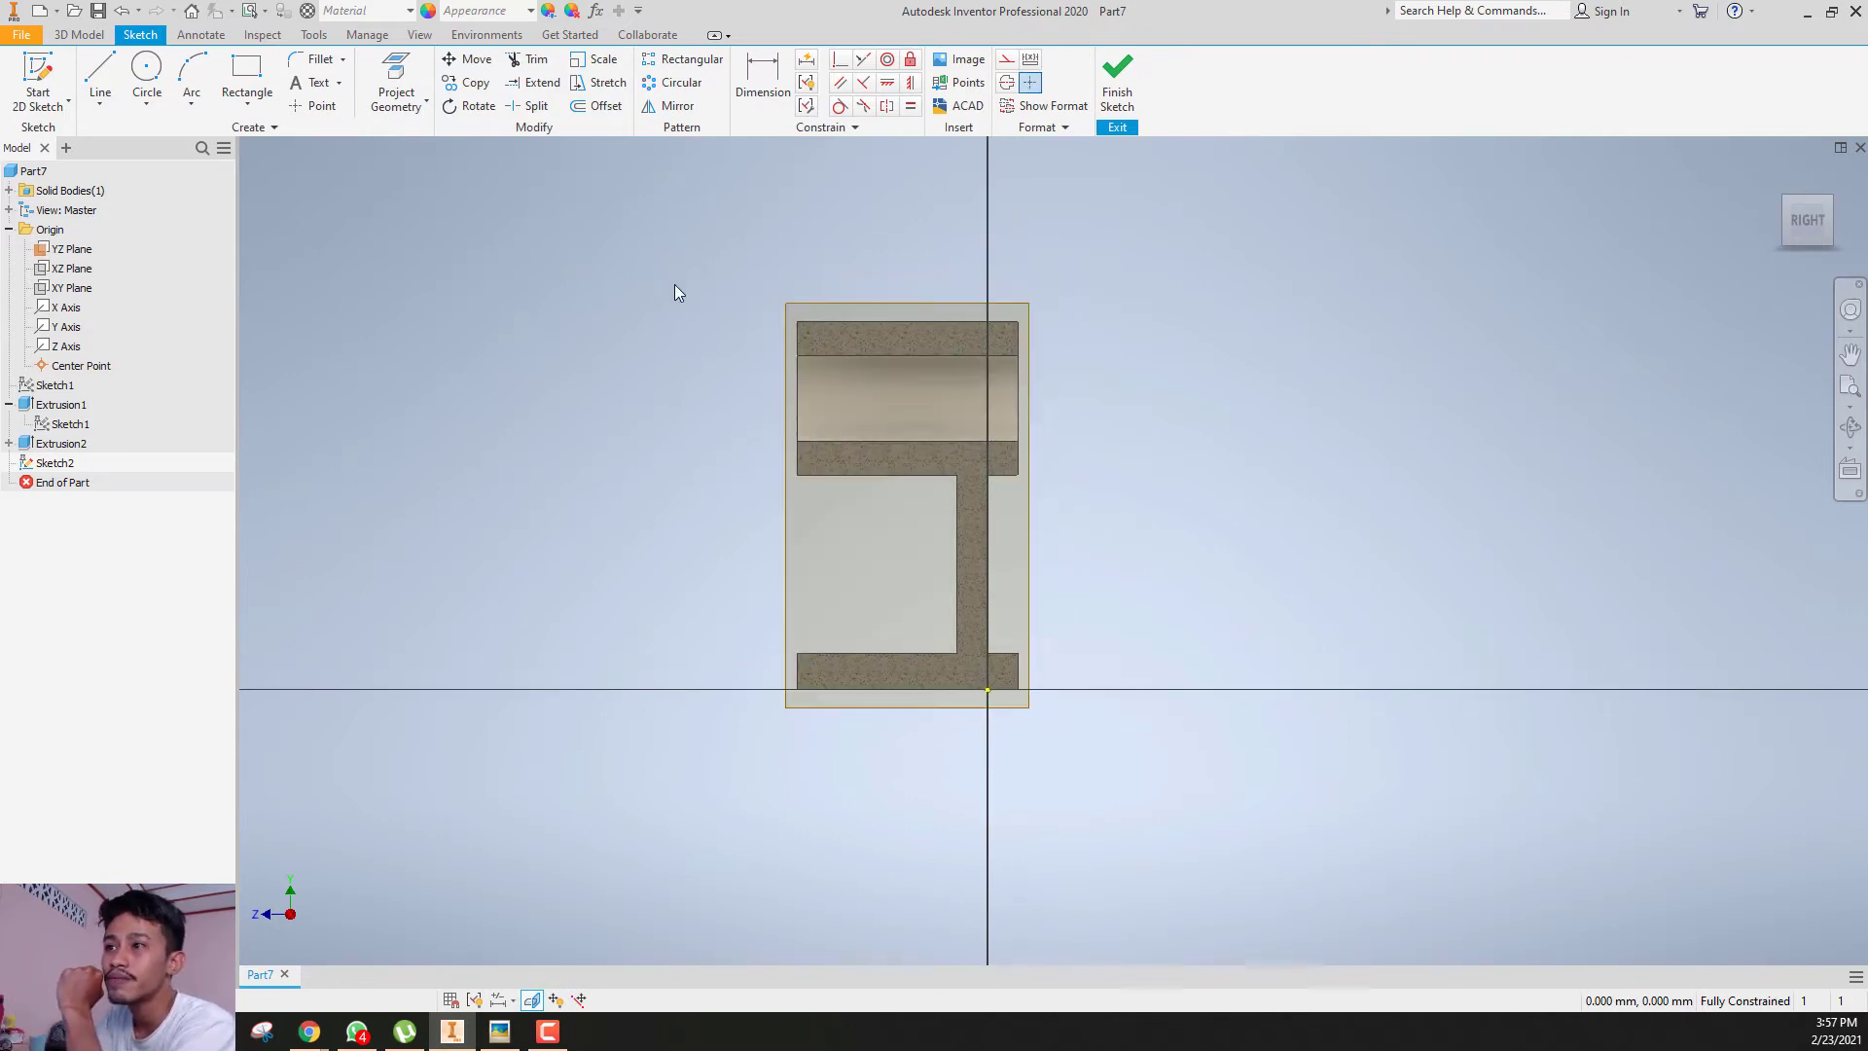
pyautogui.scroll(3, 867, 492)
pyautogui.moveTo(867, 497); pyautogui.dragTo(906, 530, button='middle')
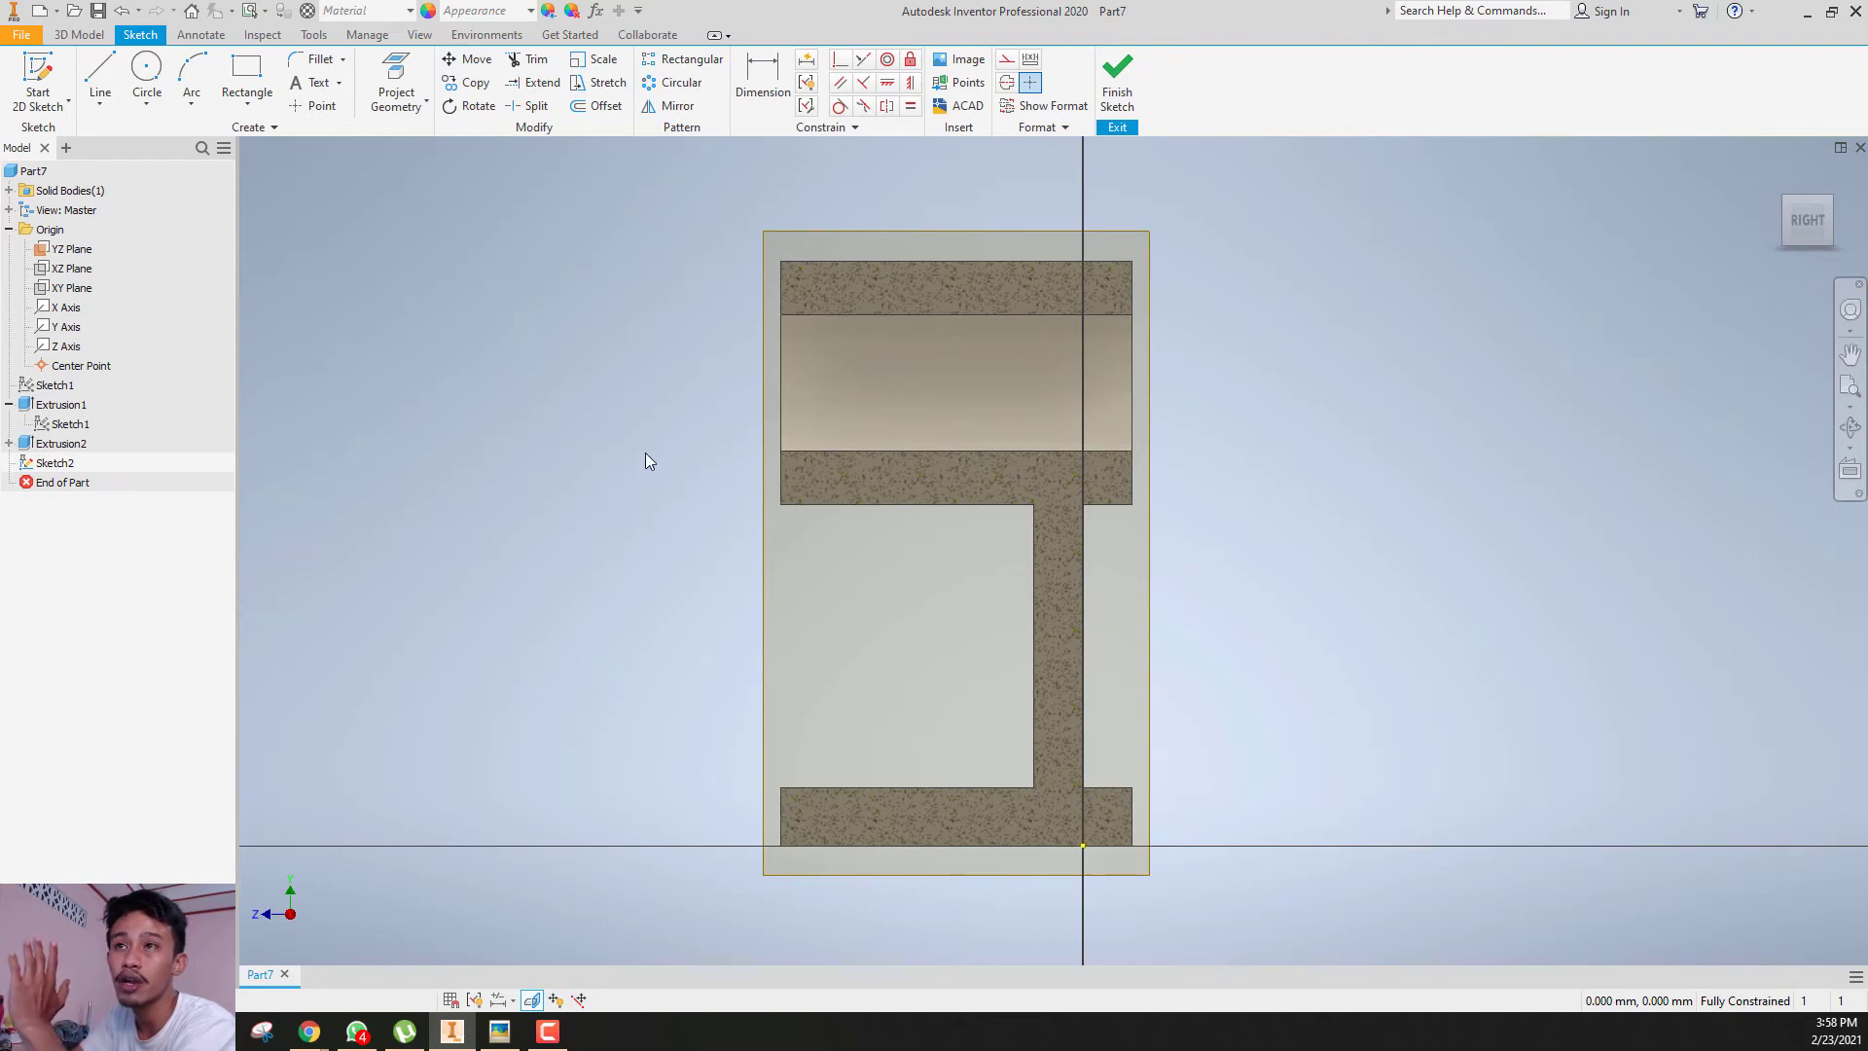
pyautogui.click(100, 77)
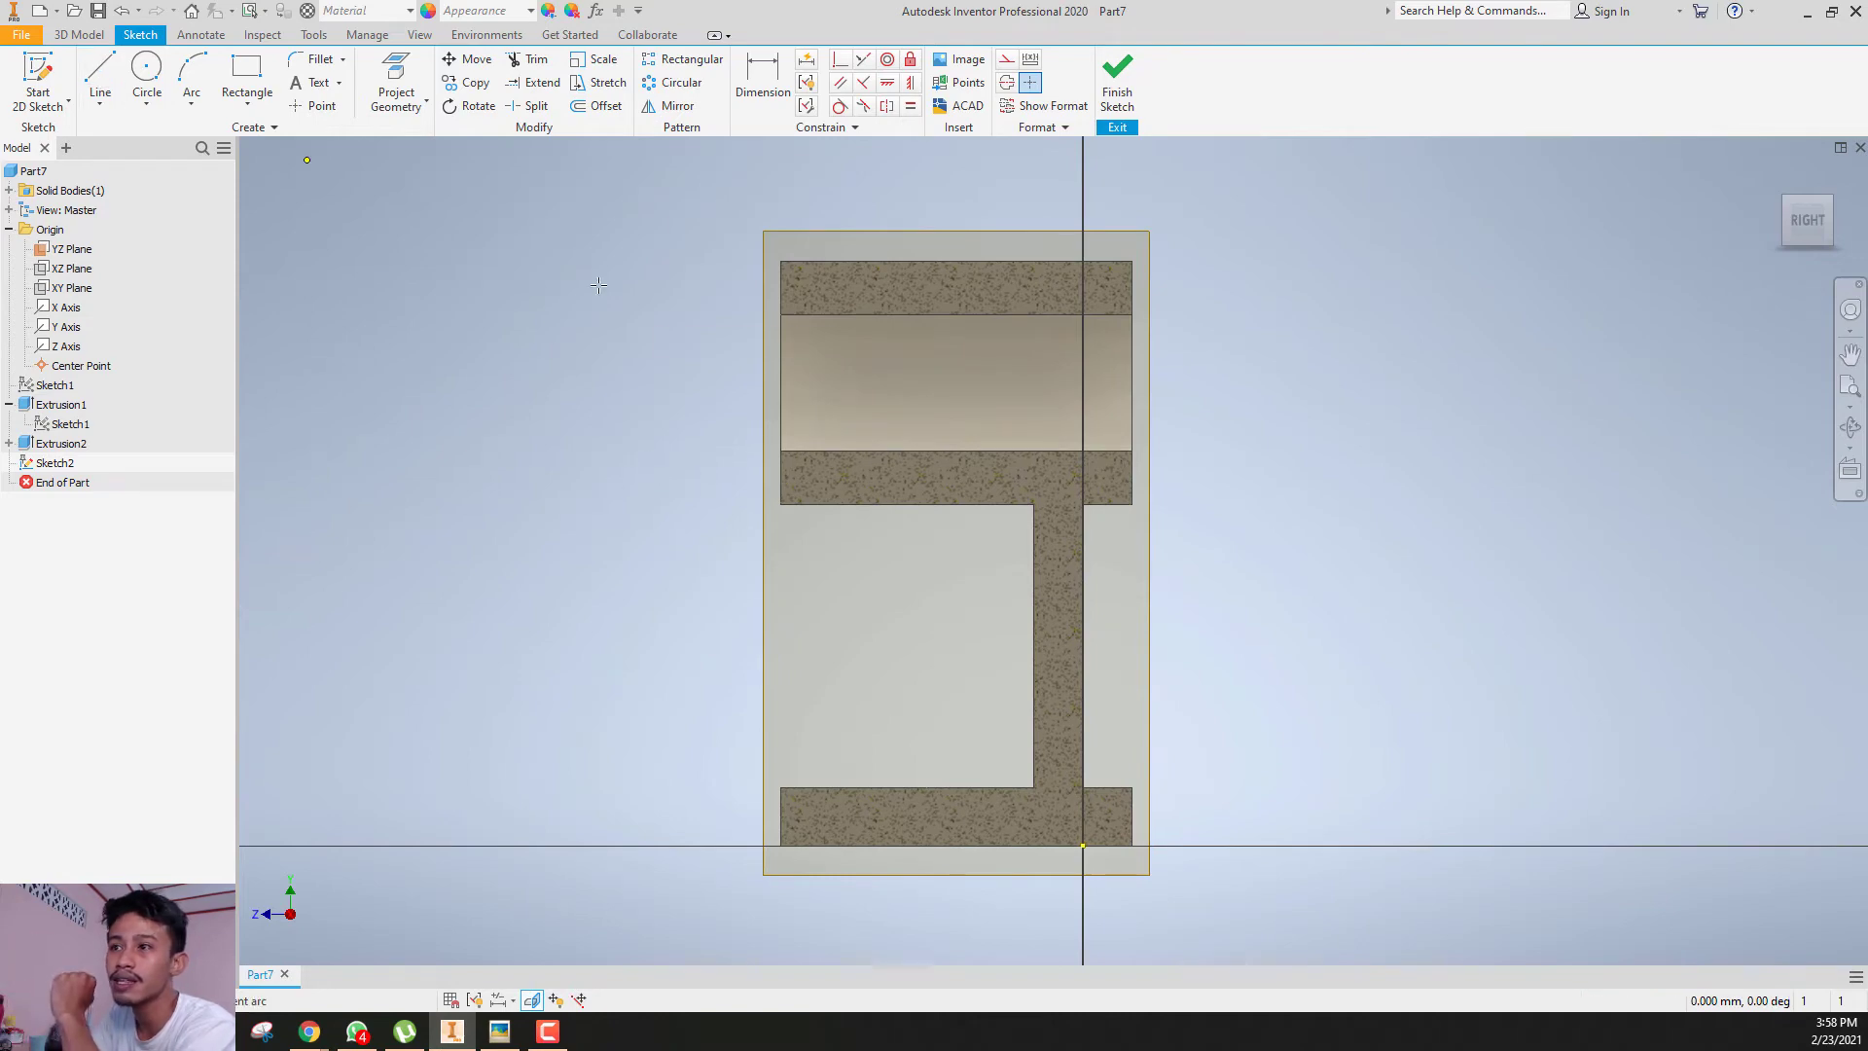
pyautogui.click(856, 505)
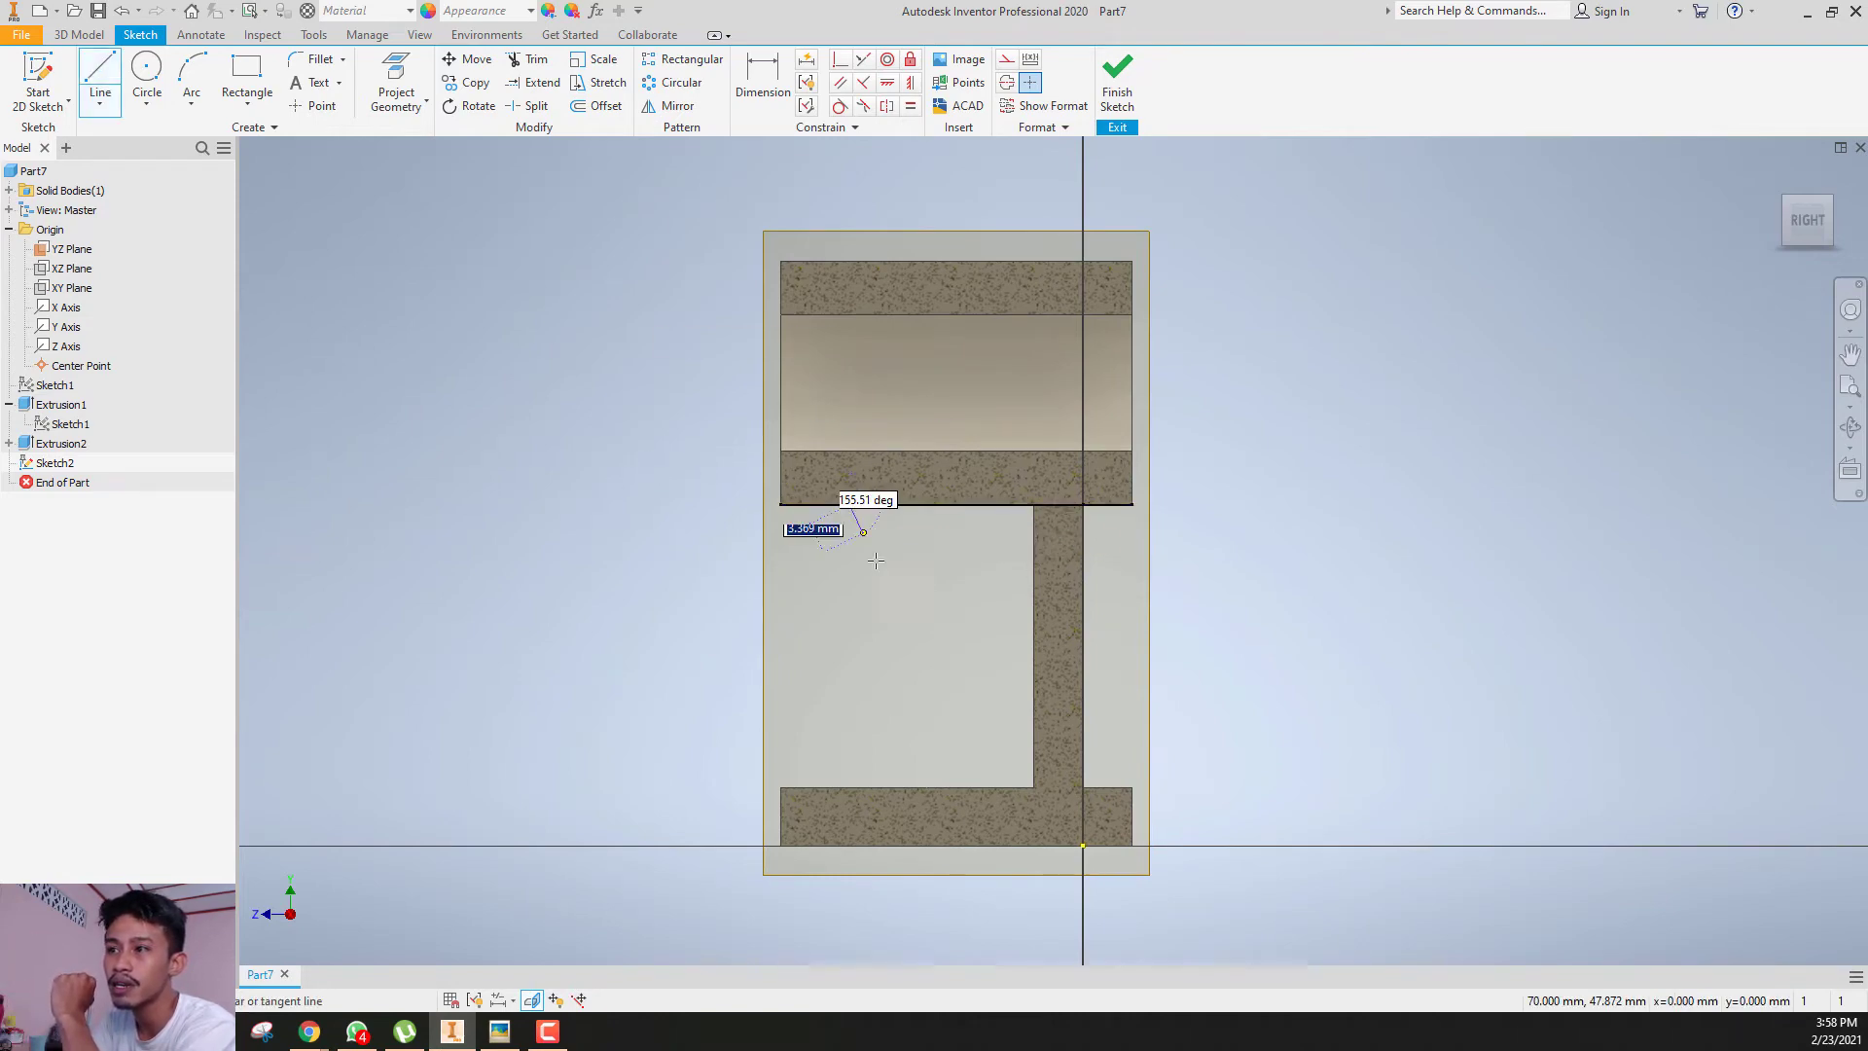
pyautogui.click(852, 787)
pyautogui.press('Escape')
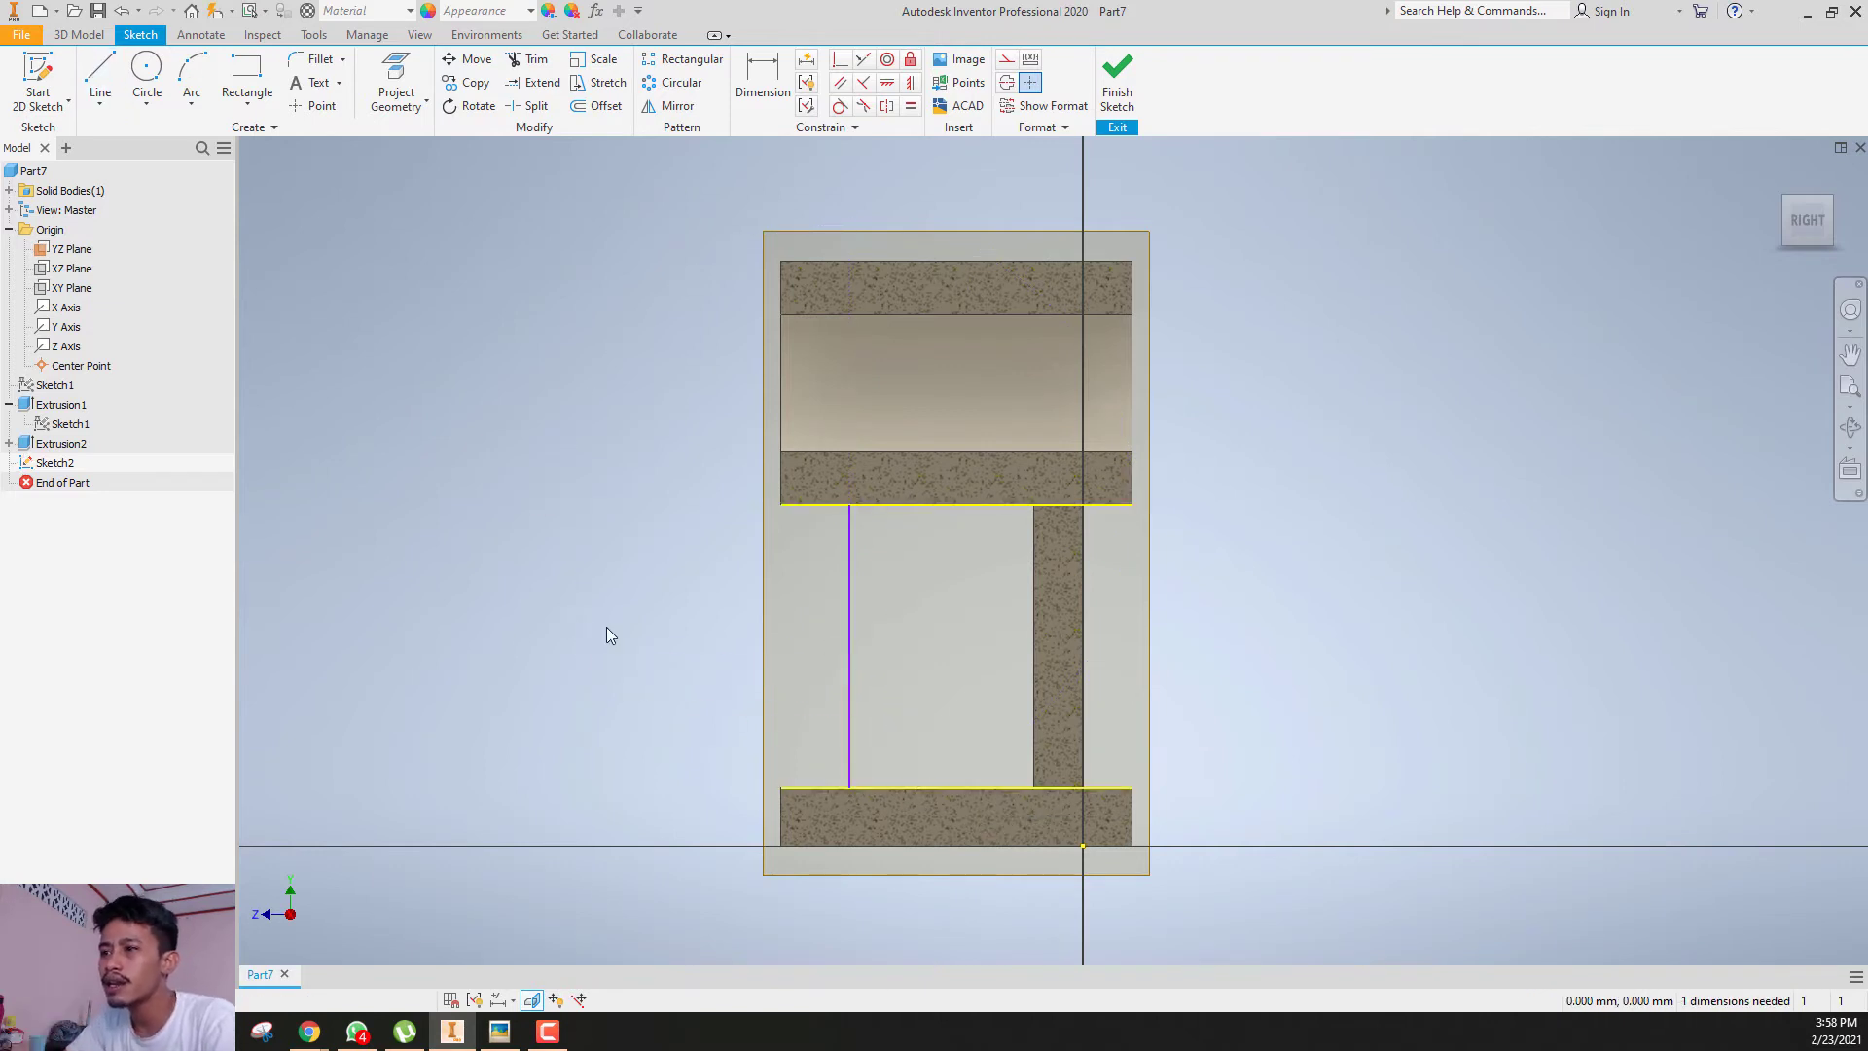
# - Dimension the vertical line 12 mm from the hub's end edge, check it against JOBSHEET 1.jpeg, and finish the sketch
pyautogui.press('d')
pyautogui.click(851, 584)
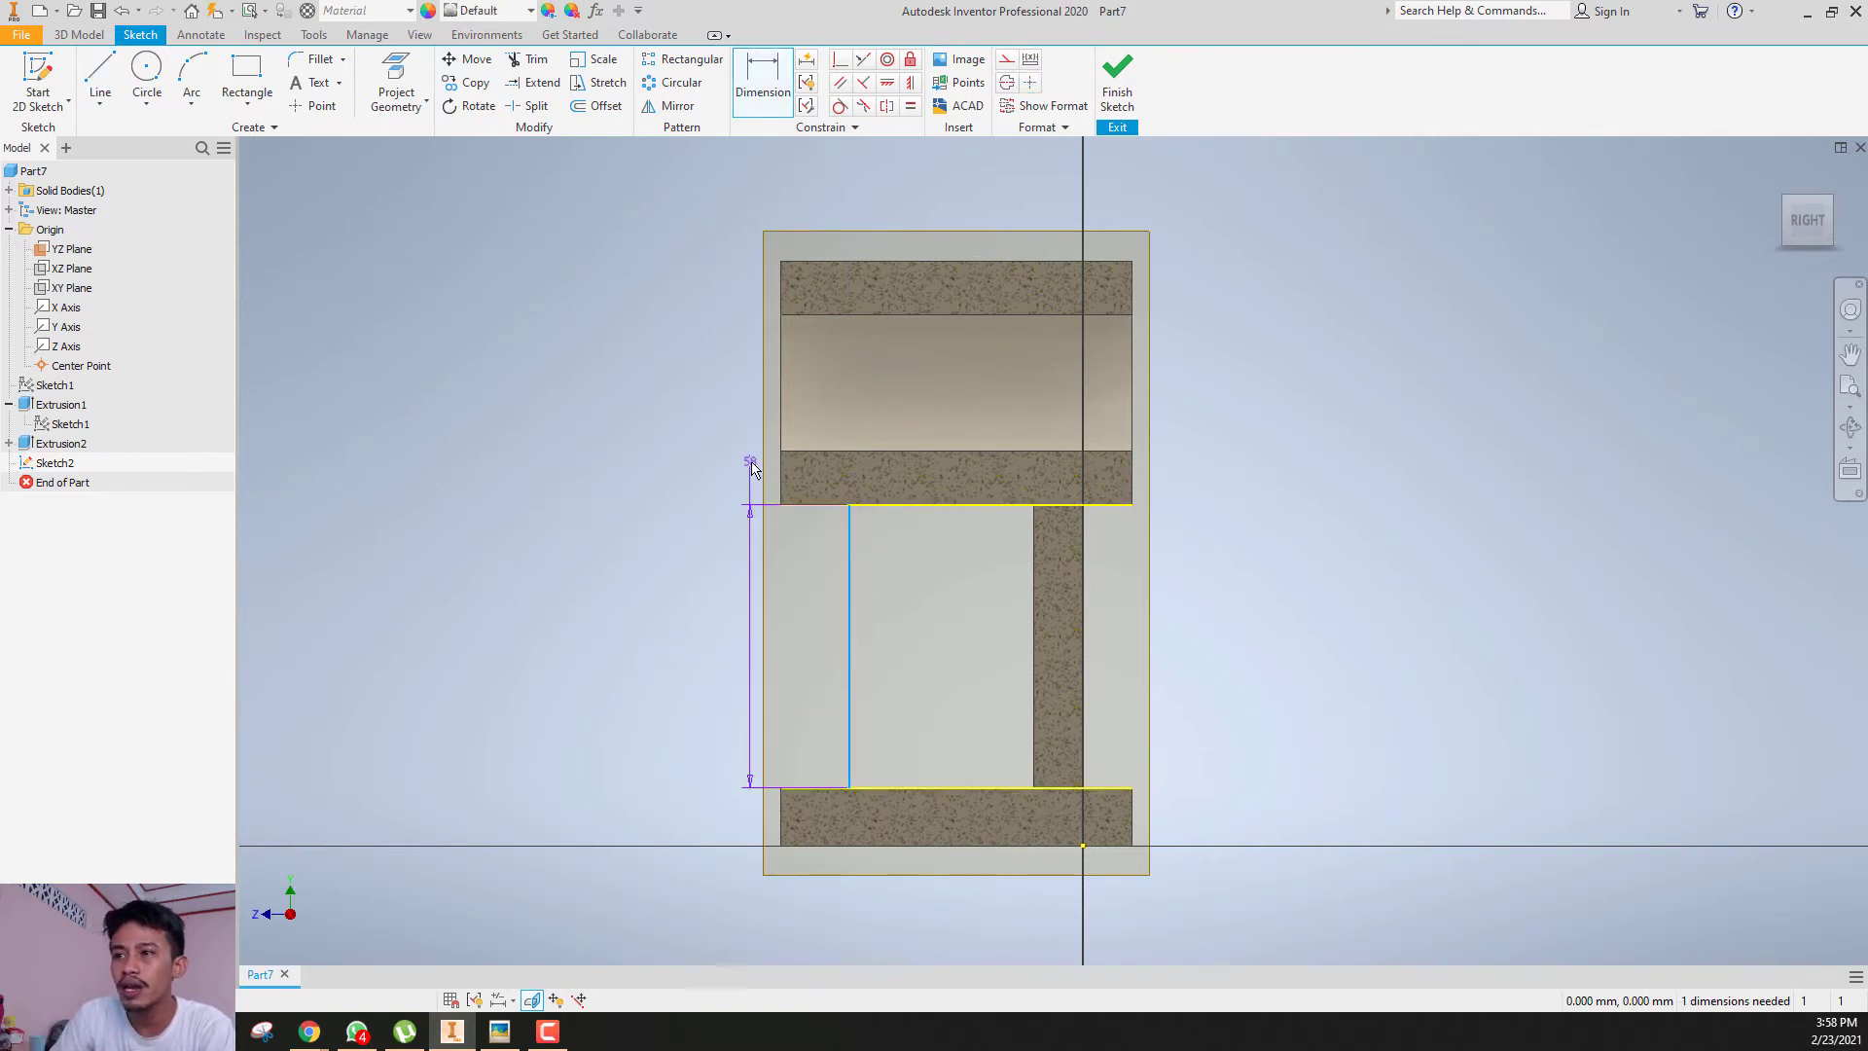
pyautogui.click(778, 477)
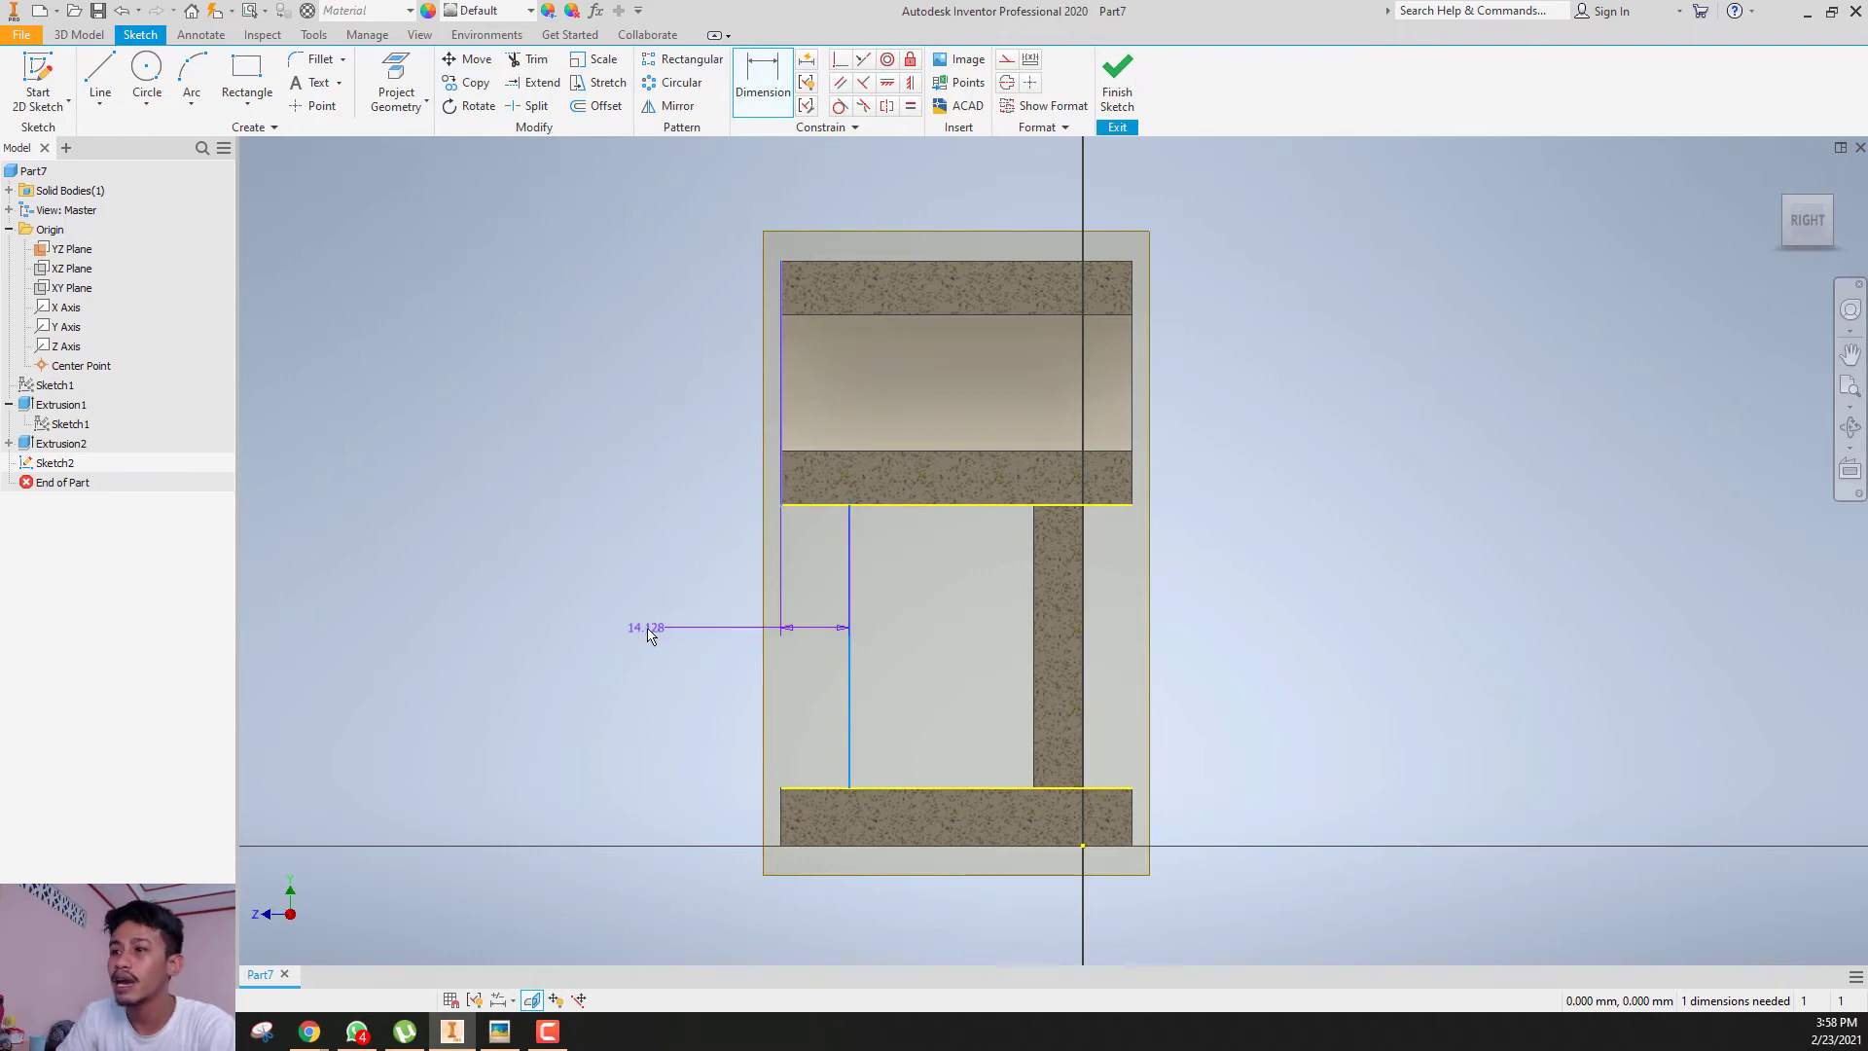
pyautogui.click(770, 624)
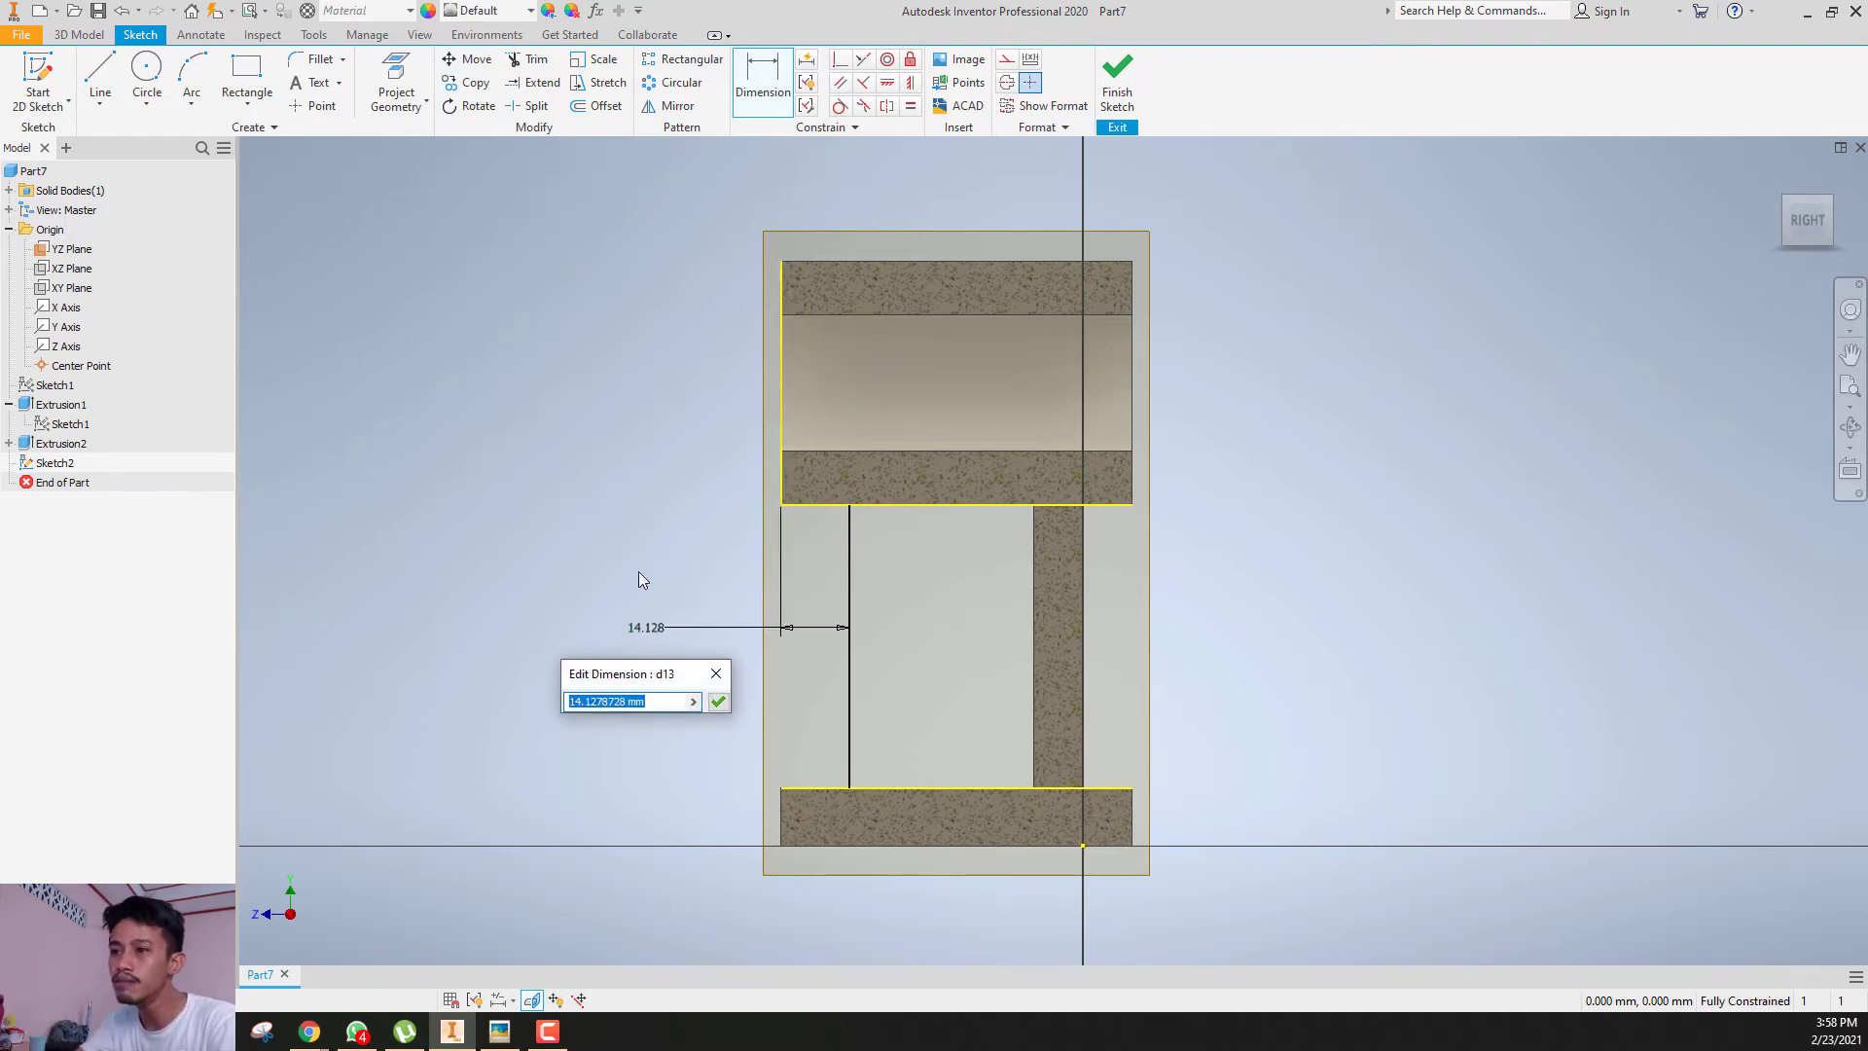
pyautogui.write('12')
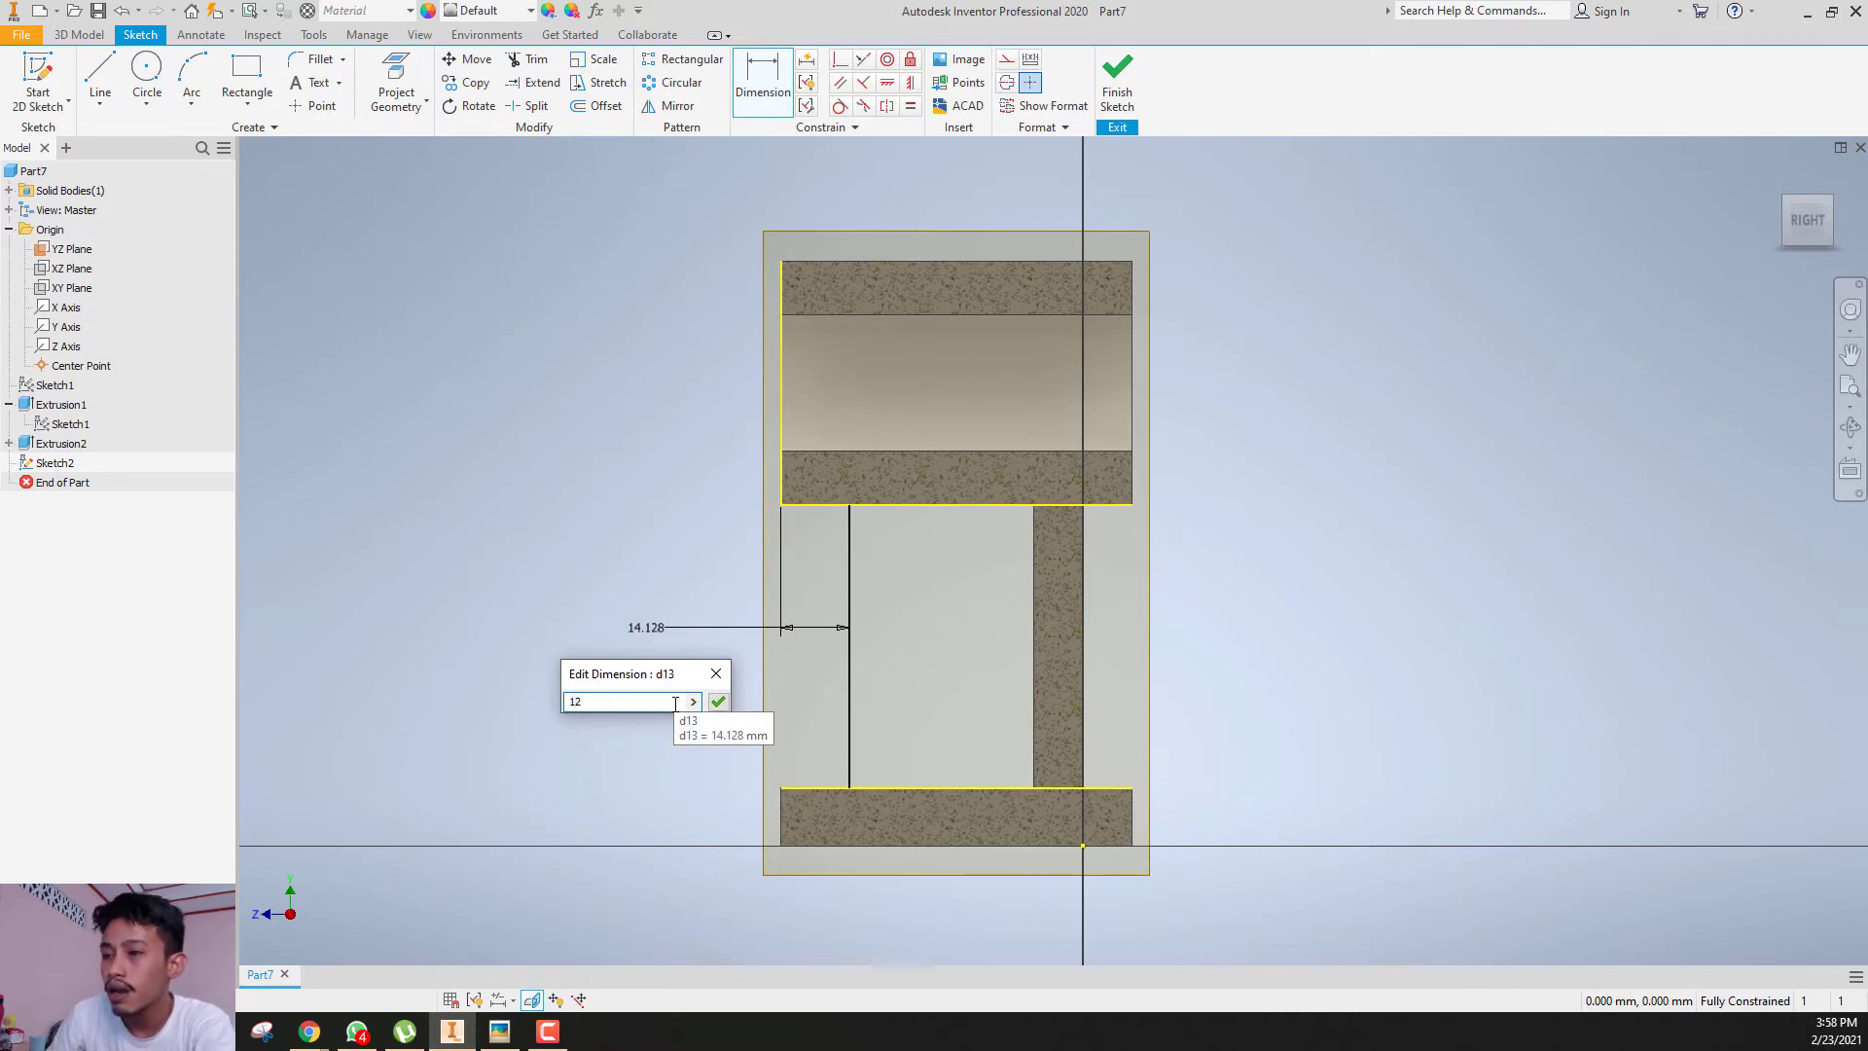
pyautogui.press('Return')
pyautogui.click(499, 1031)
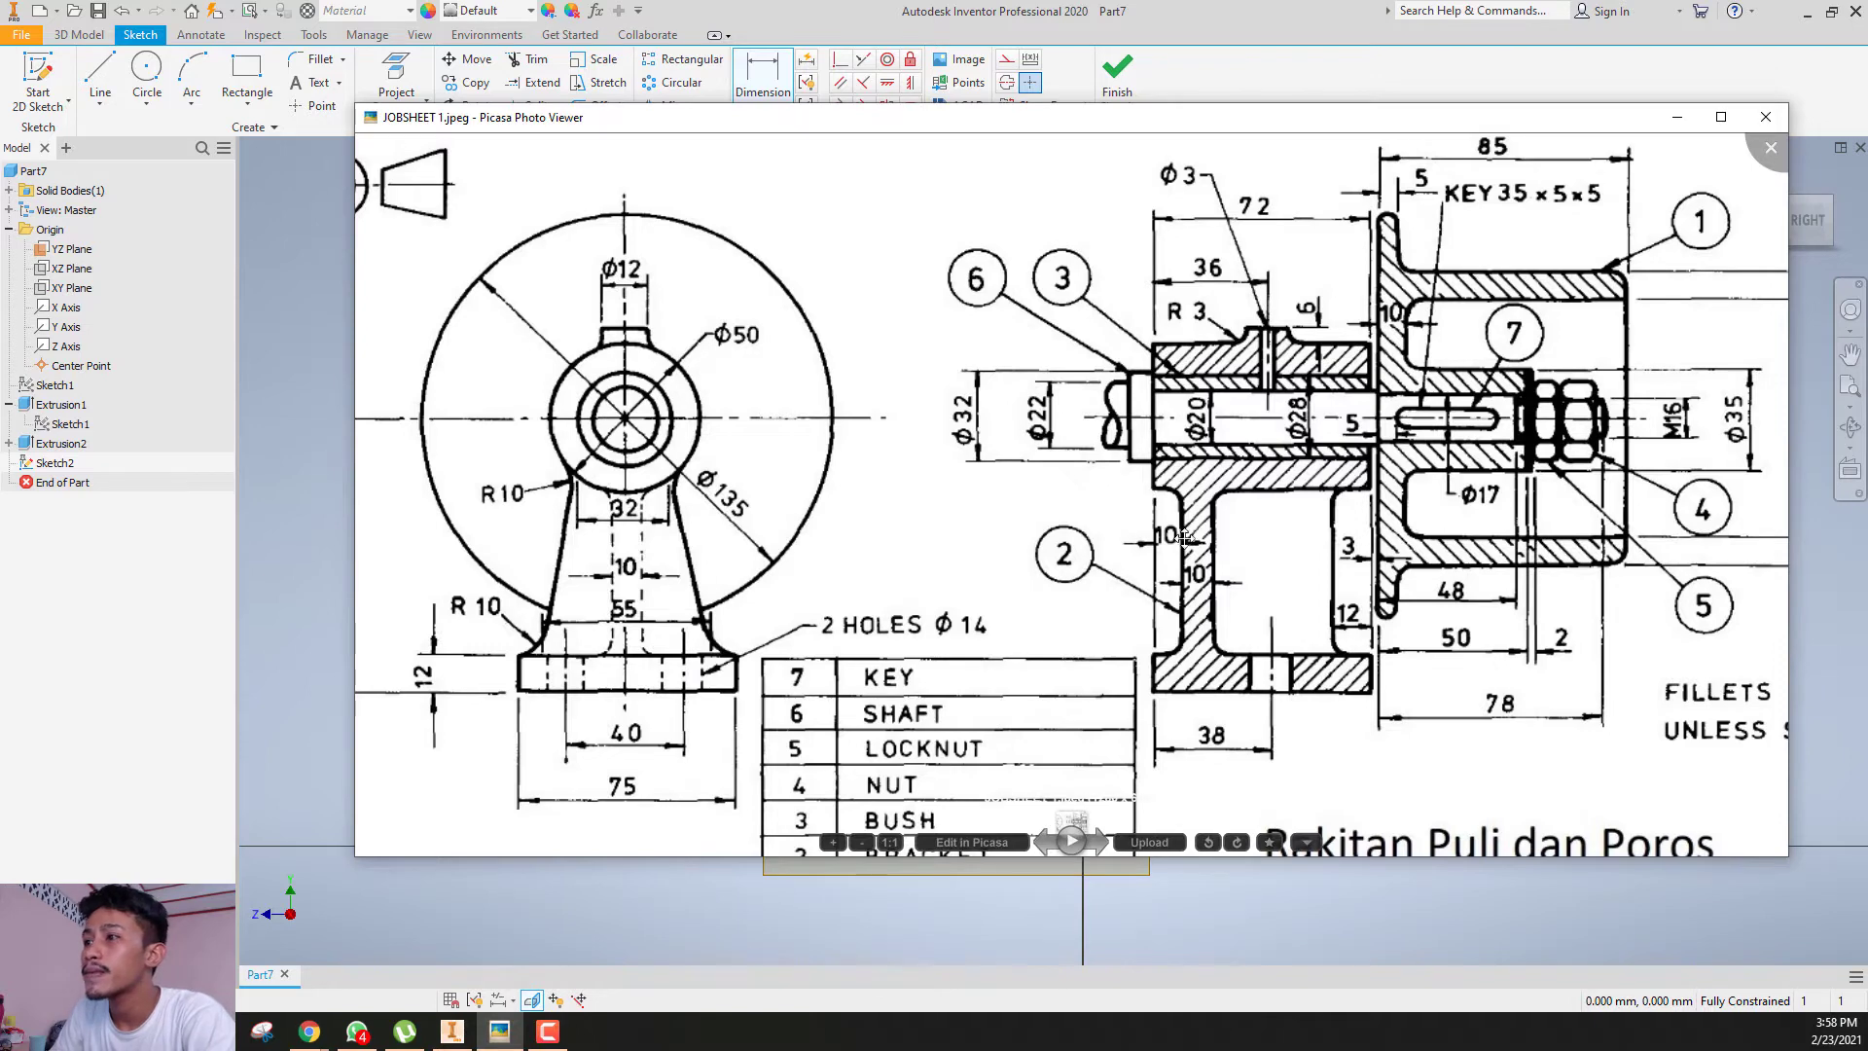
pyautogui.click(1678, 117)
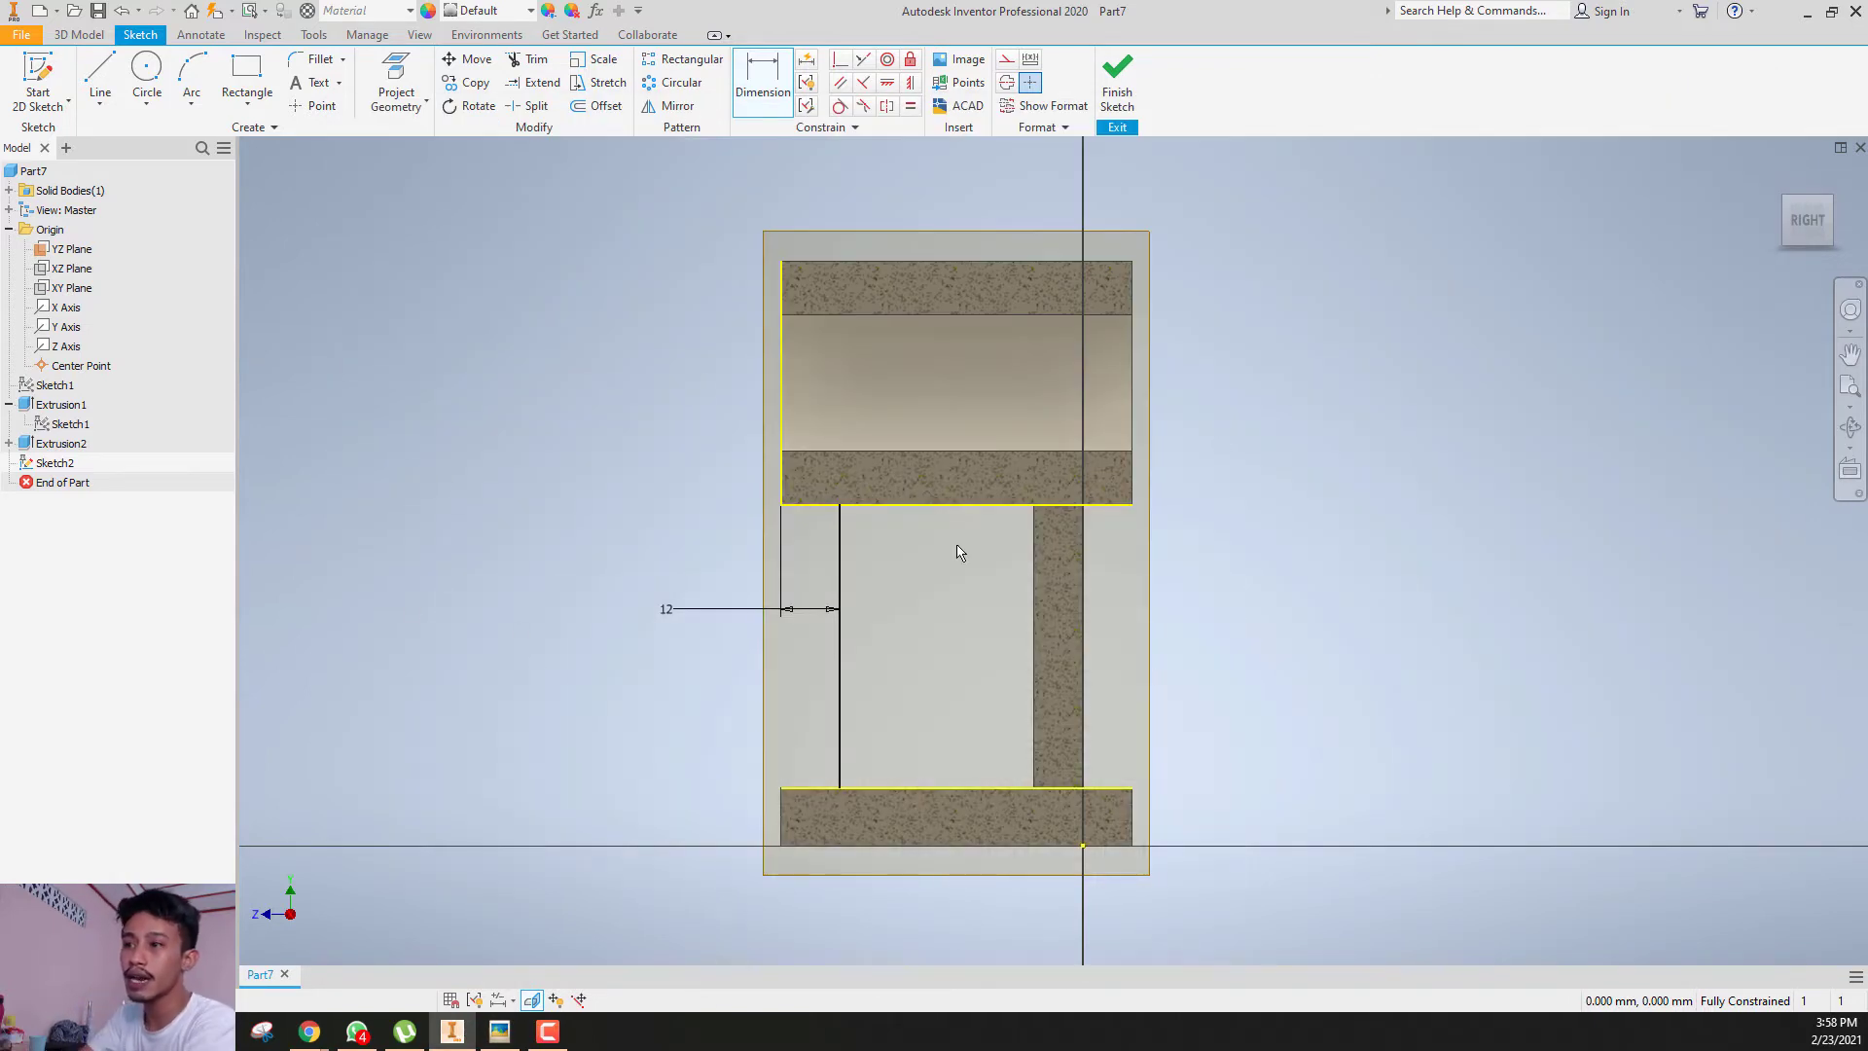
pyautogui.click(1124, 95)
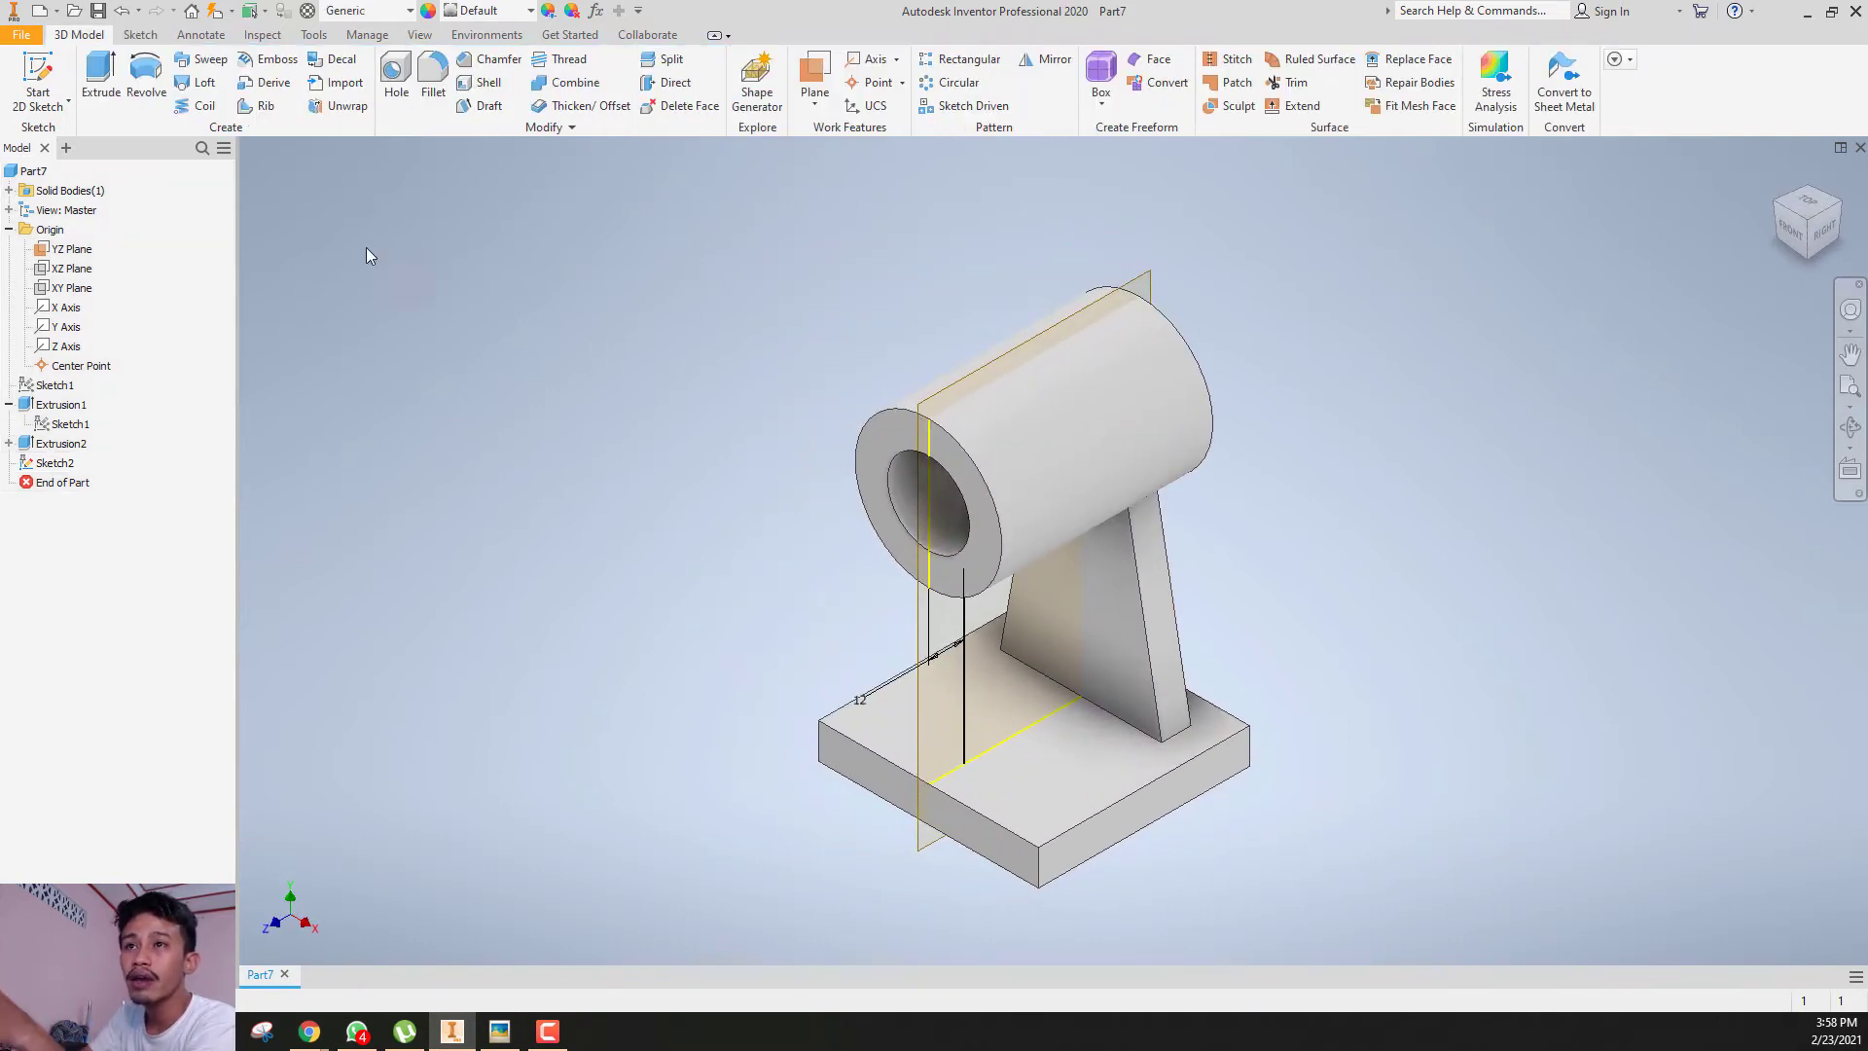
# - Set up a Rib parallel to the sketch plane with the vertical line as profile and examine its preview from the front
pyautogui.click(258, 107)
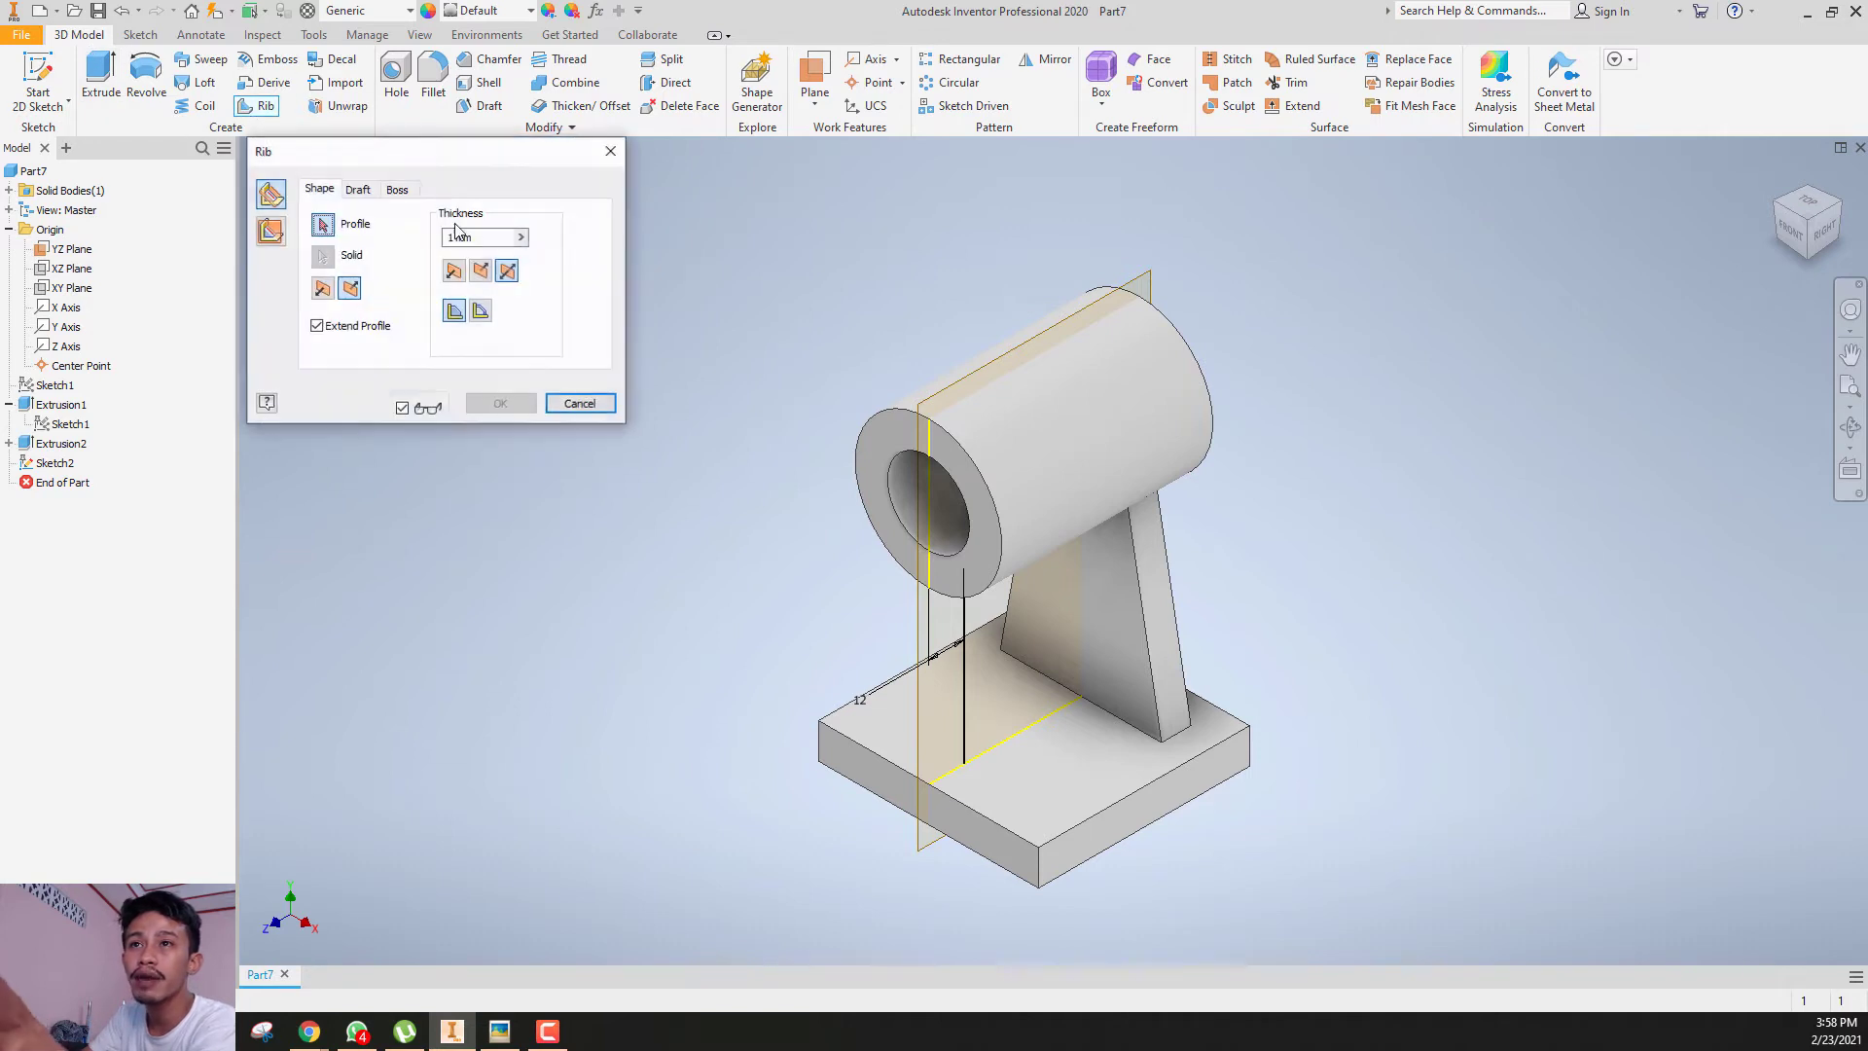
pyautogui.click(271, 231)
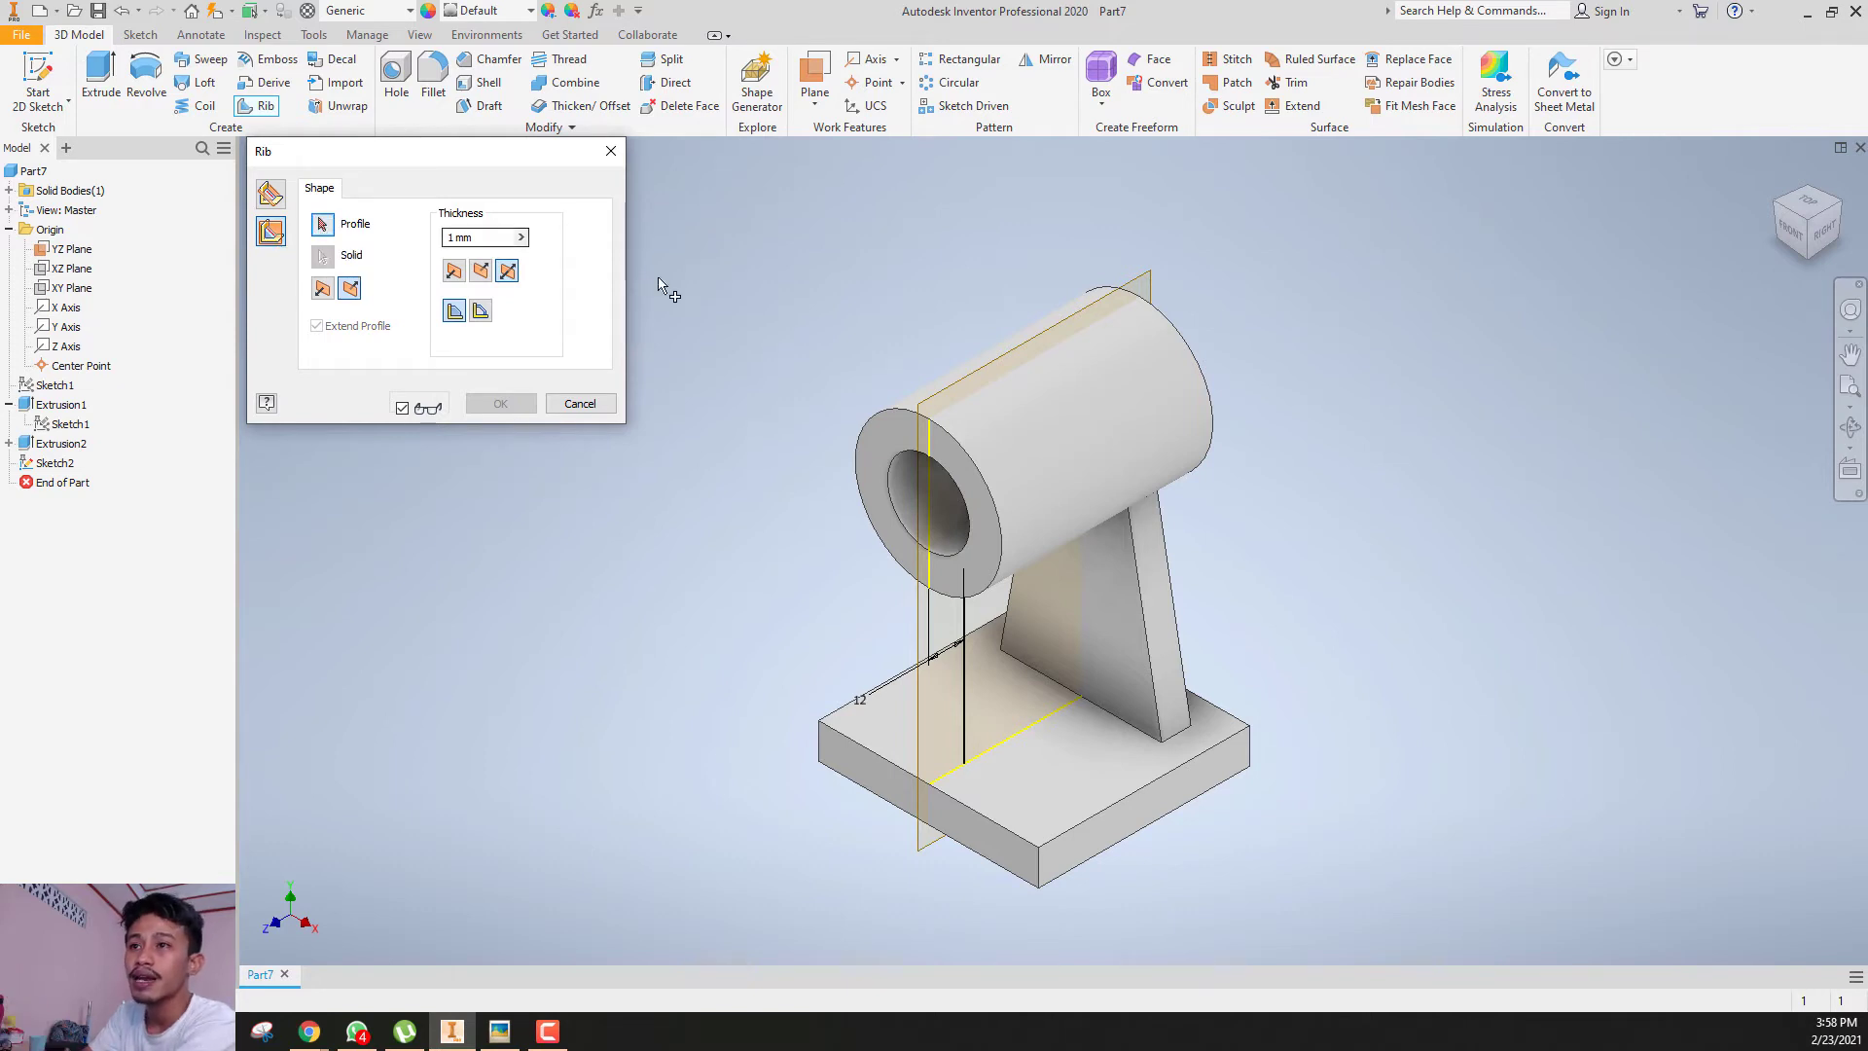
pyautogui.click(964, 623)
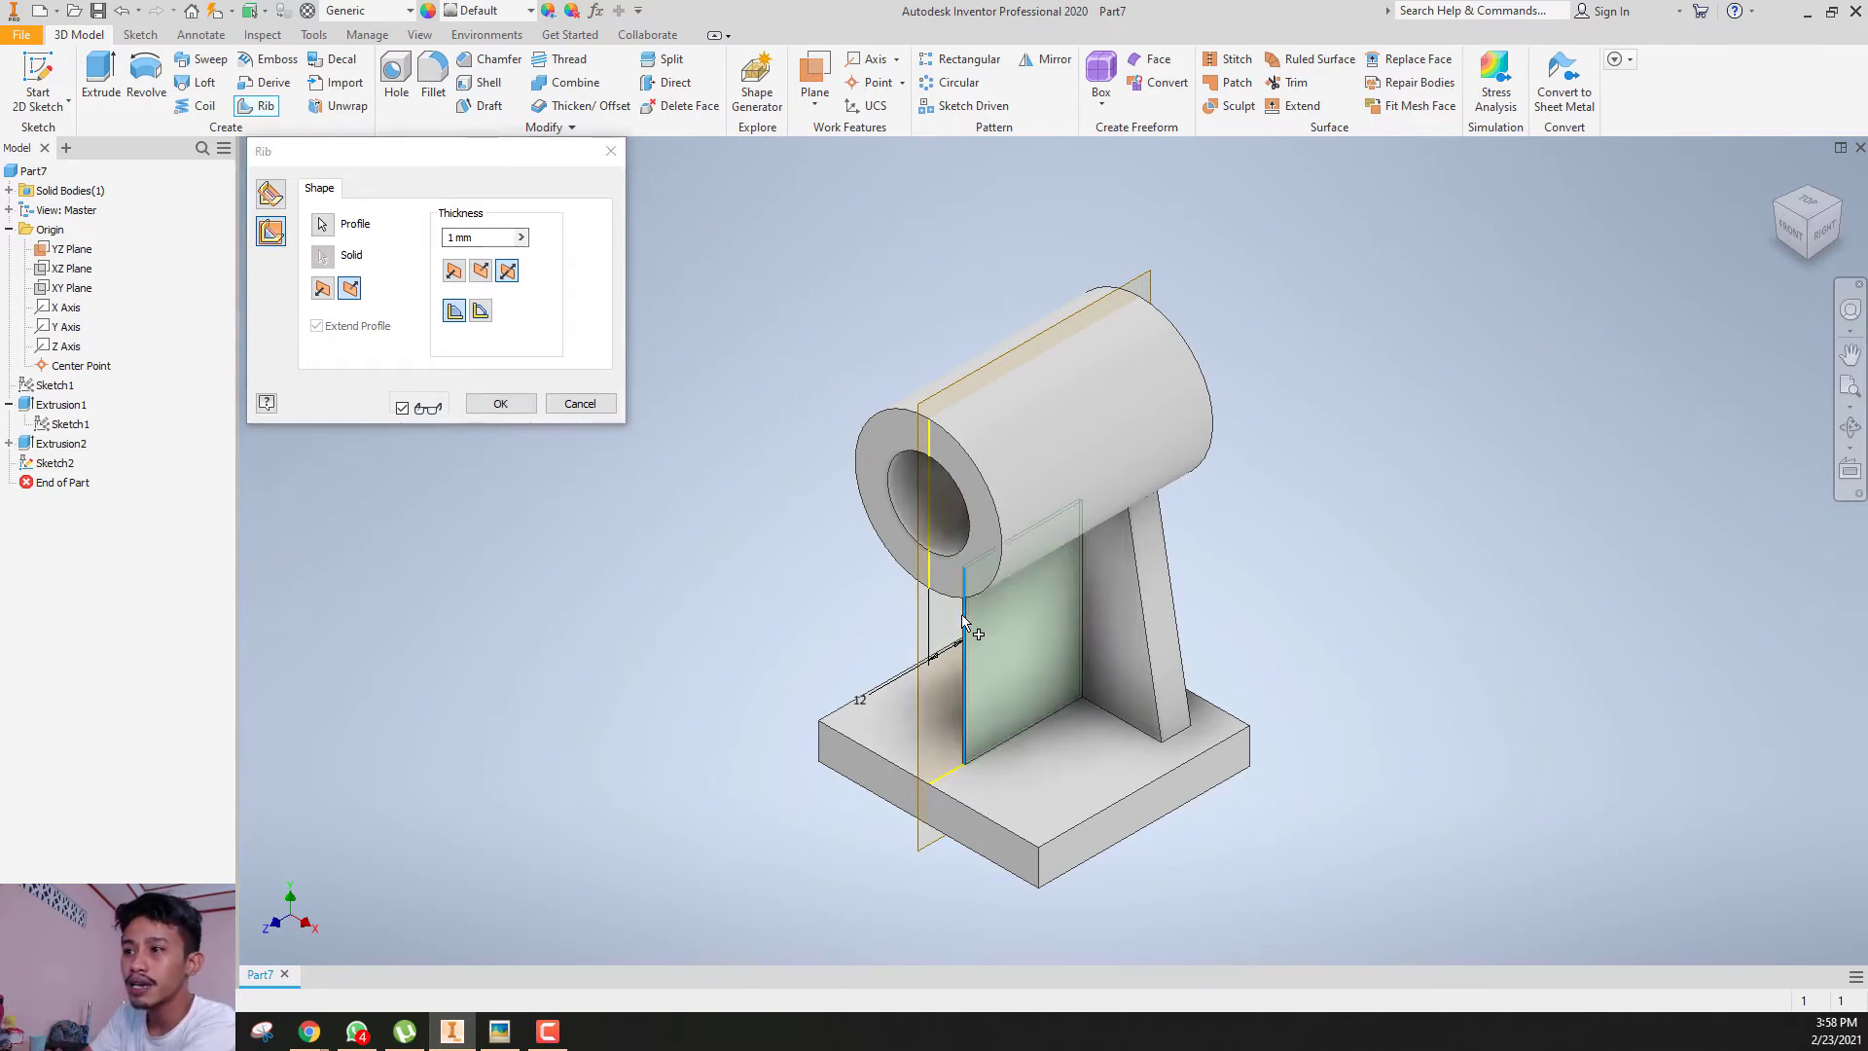
pyautogui.click(1794, 230)
pyautogui.scroll(-5, 1054, 527)
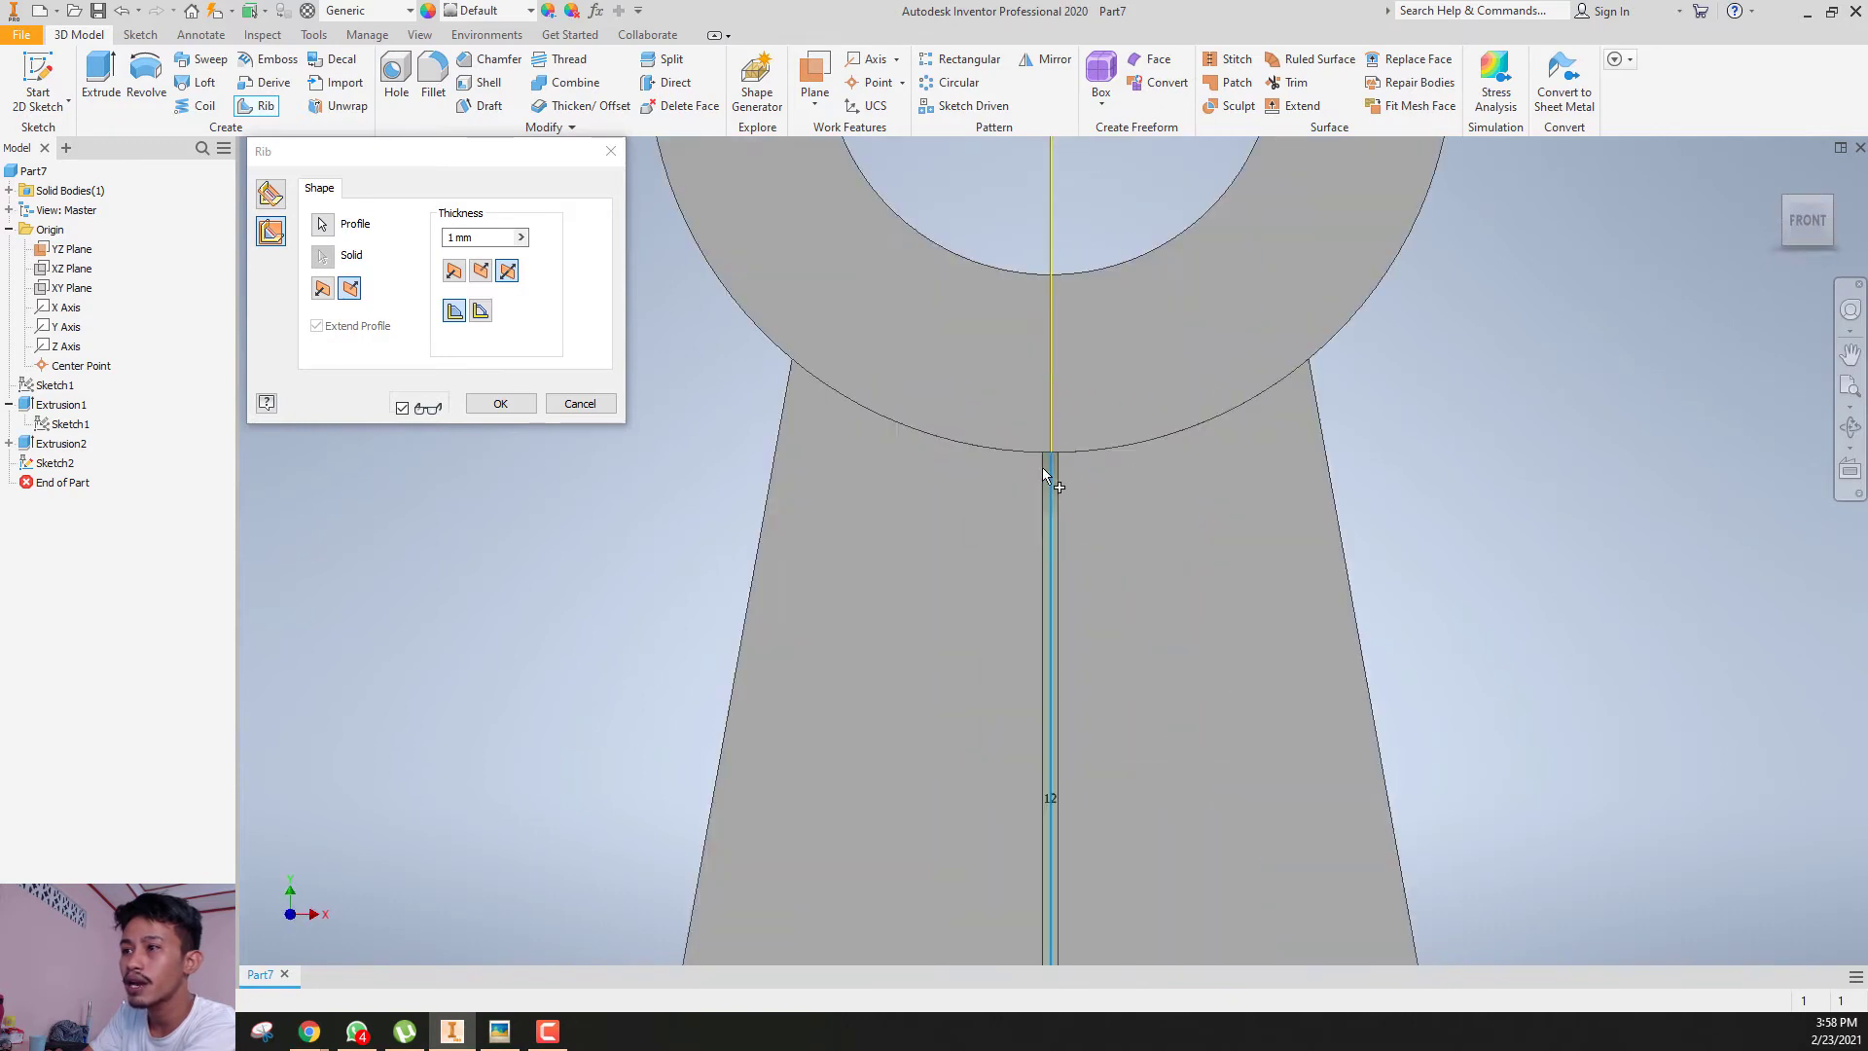
pyautogui.scroll(-4, 1051, 458)
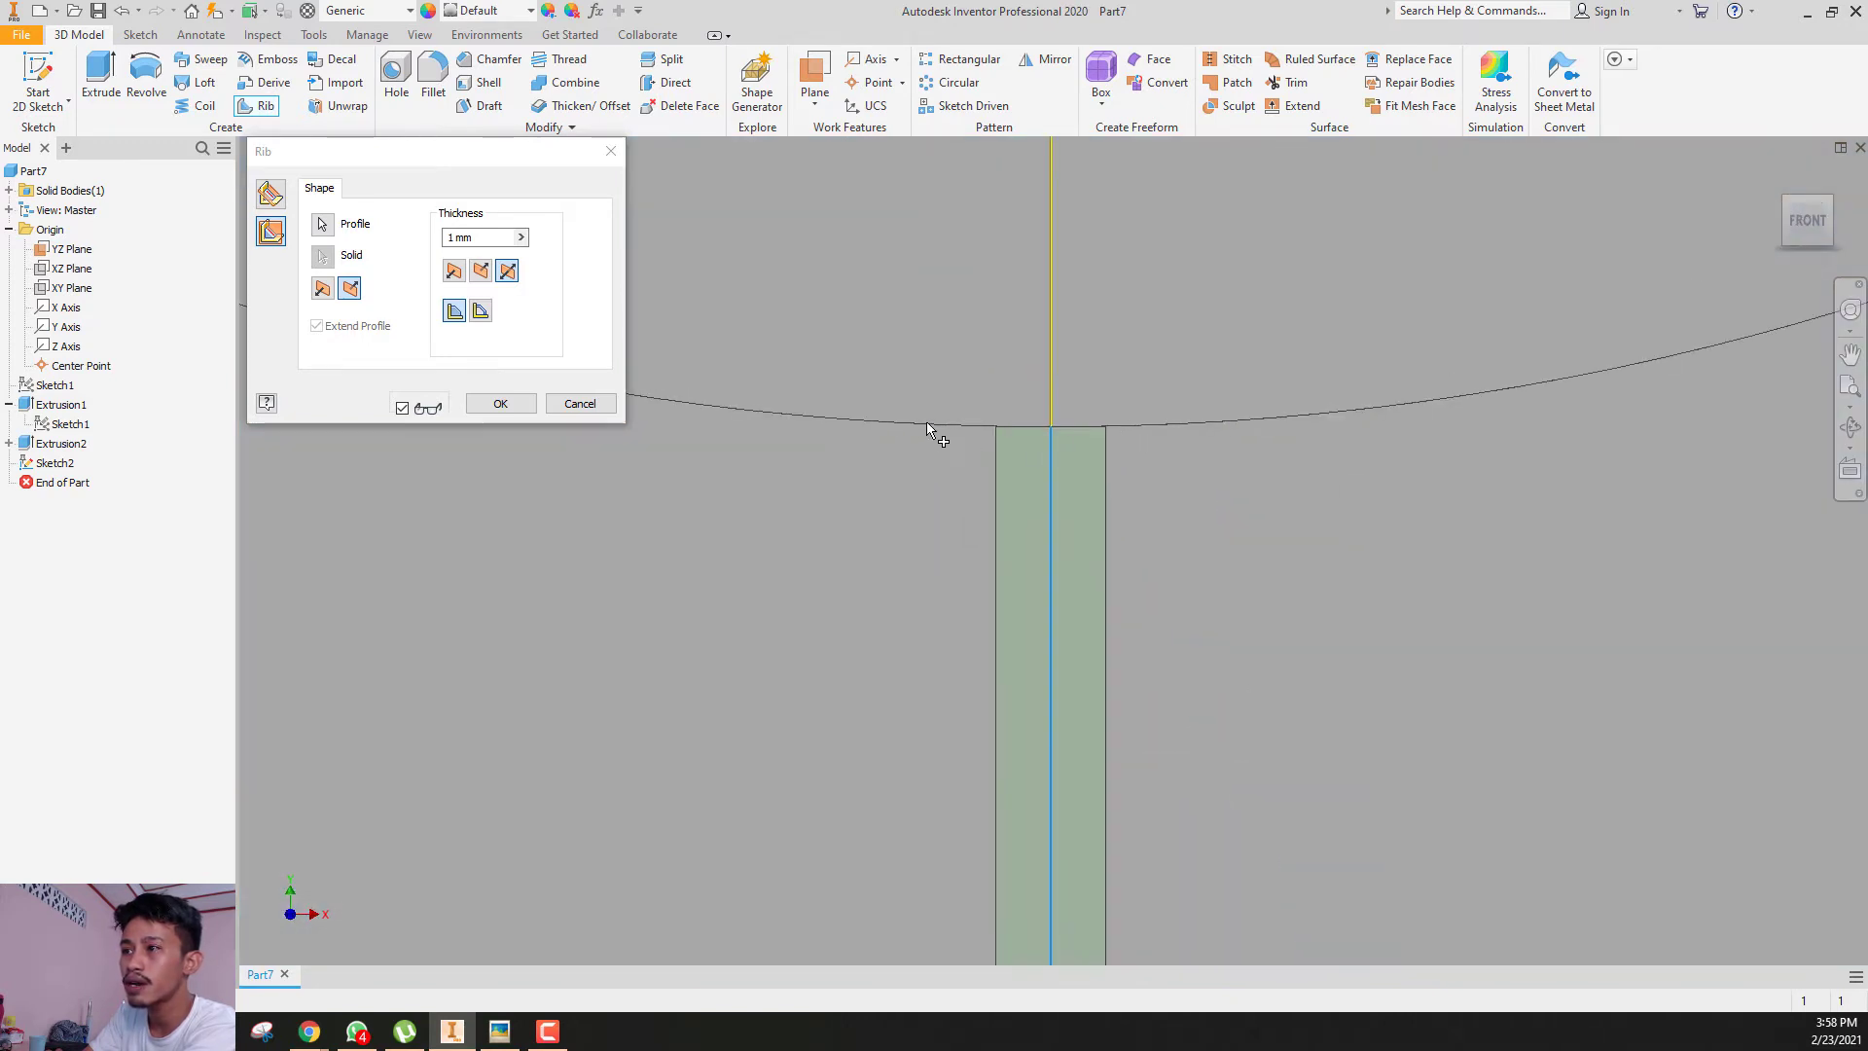
pyautogui.scroll(6, 1072, 453)
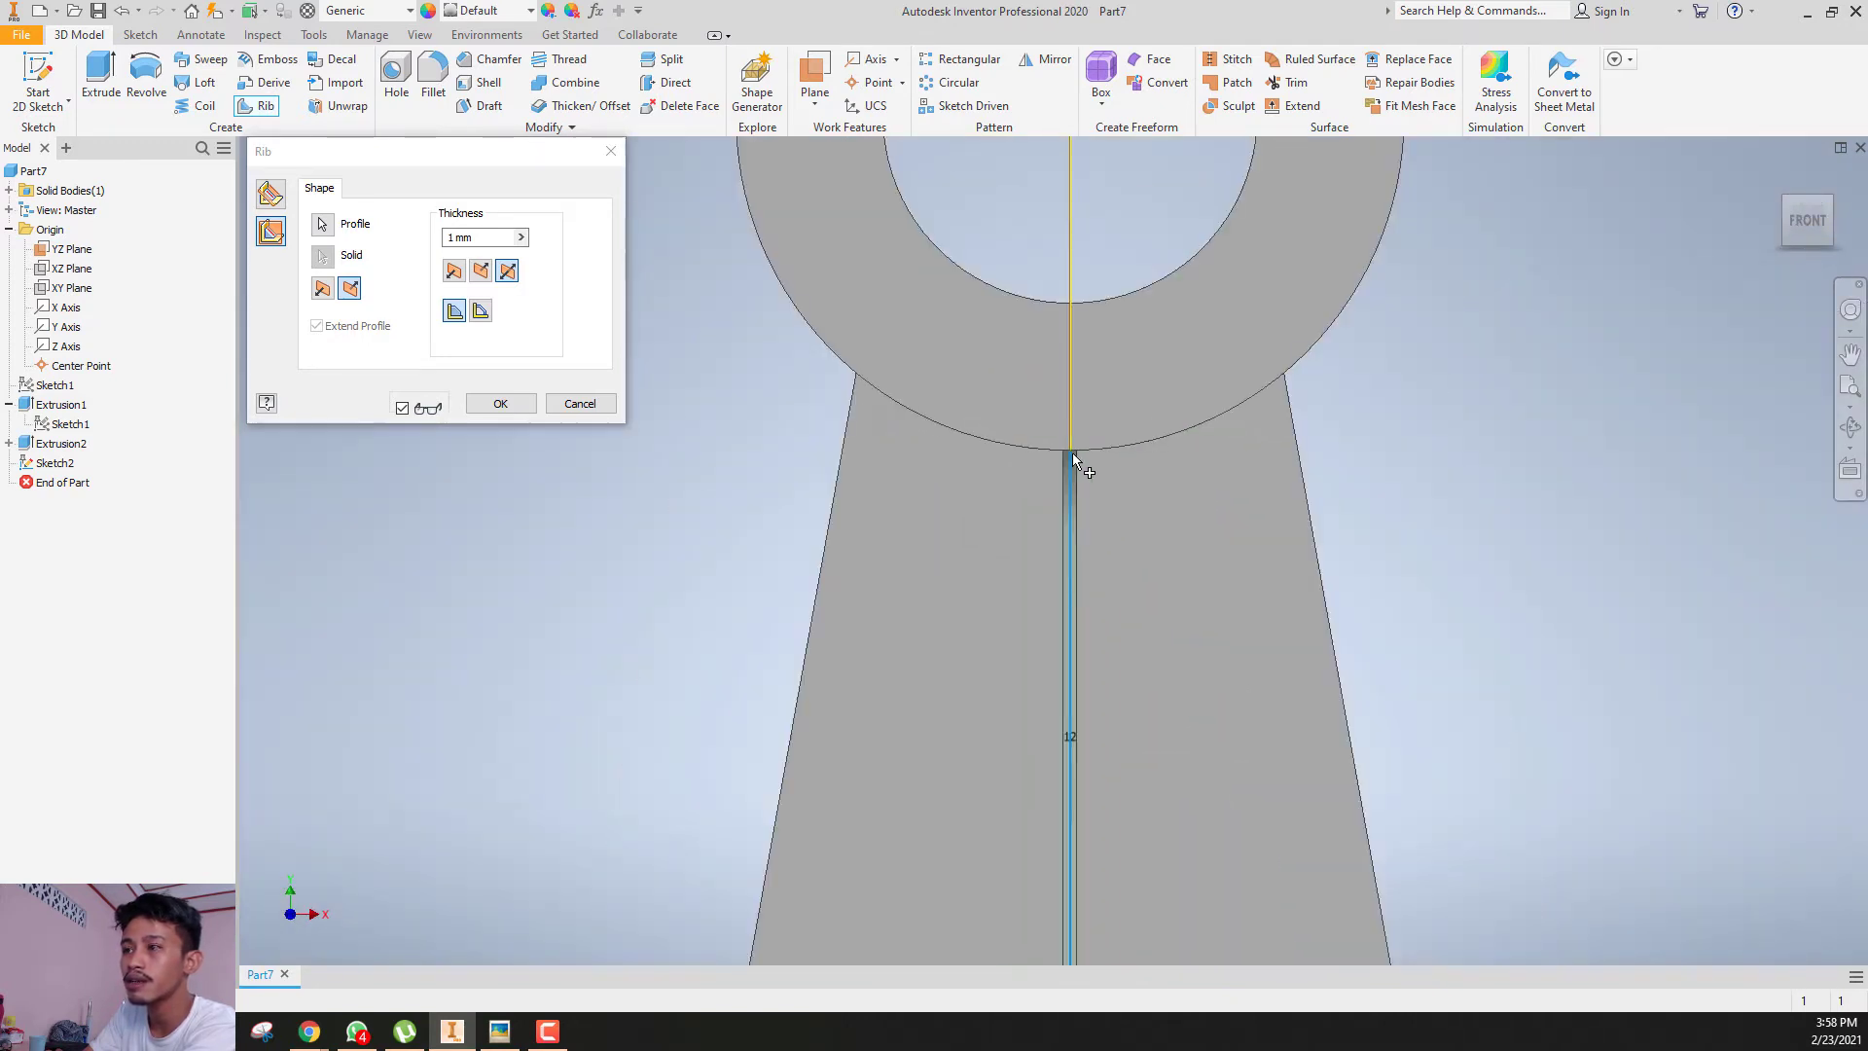
pyautogui.scroll(-2, 887, 458)
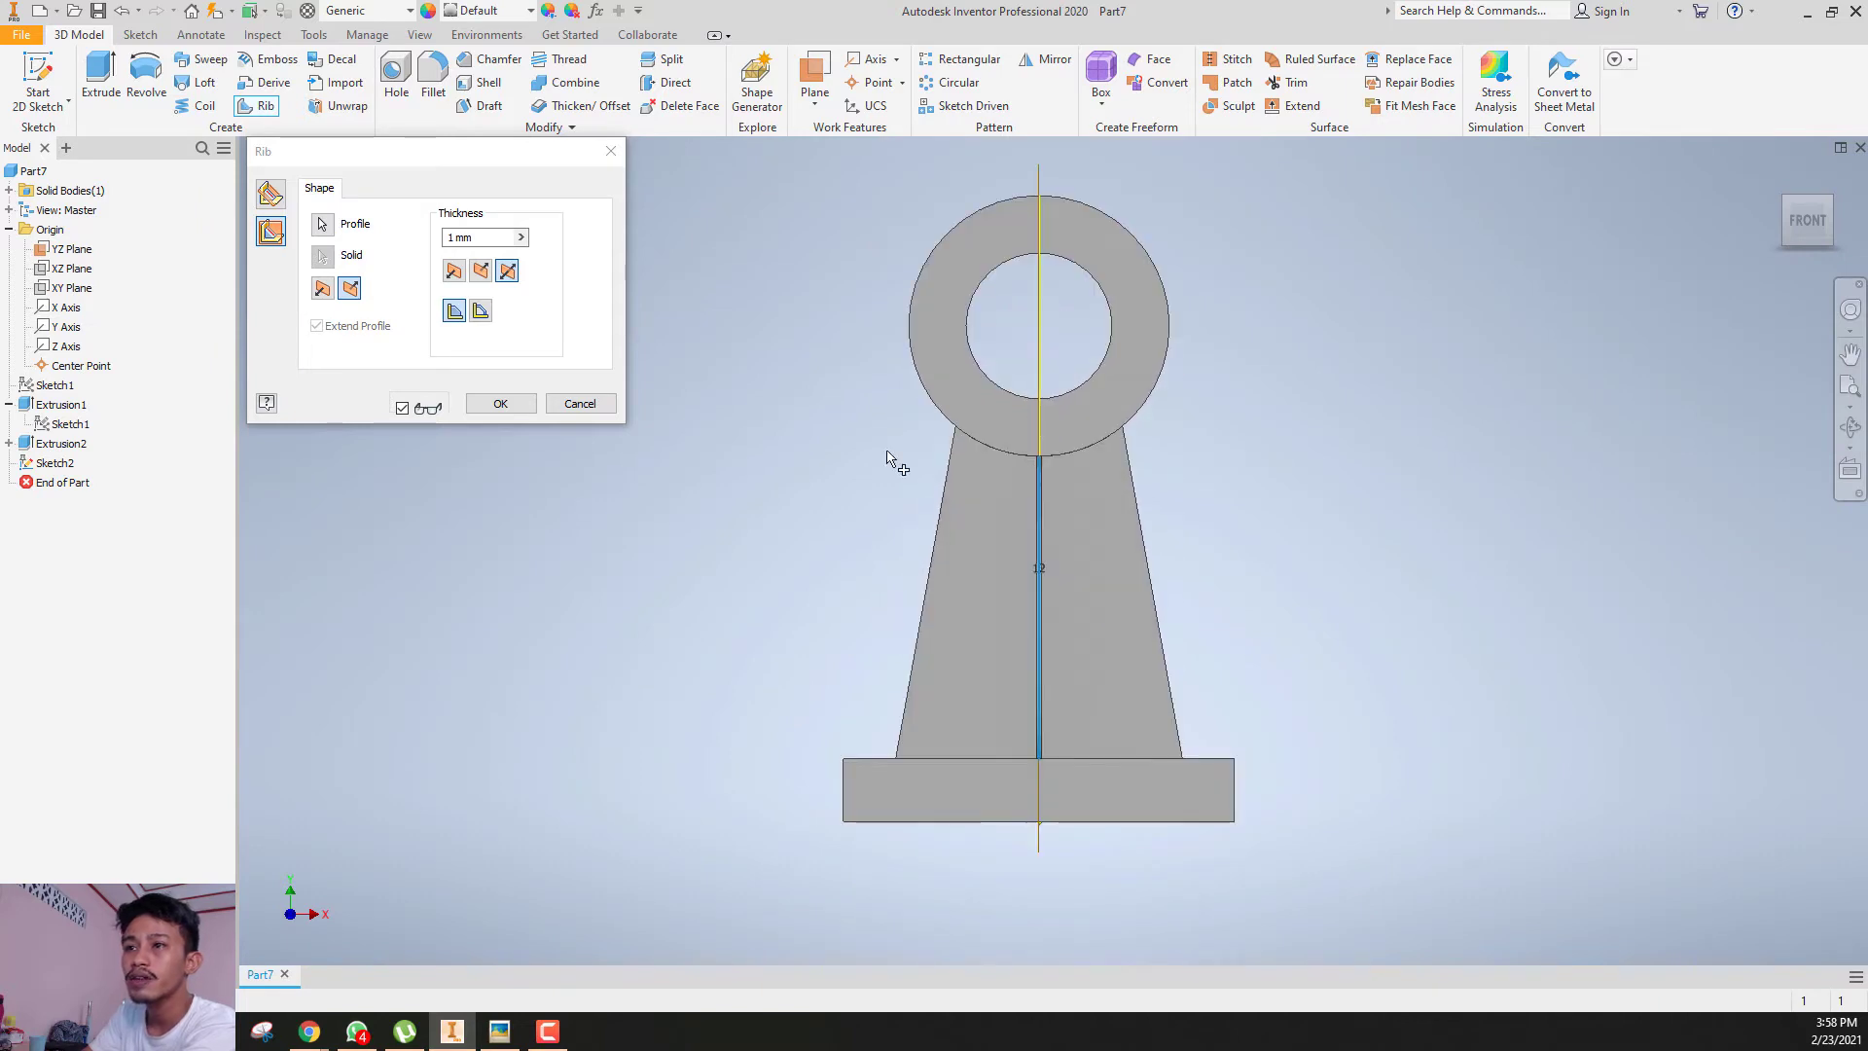
# - Set the rib's thickness to 10 mm, distributed symmetrically about the sketch plane, and create the rib
pyautogui.doubleClick(482, 238)
pyautogui.write('10')
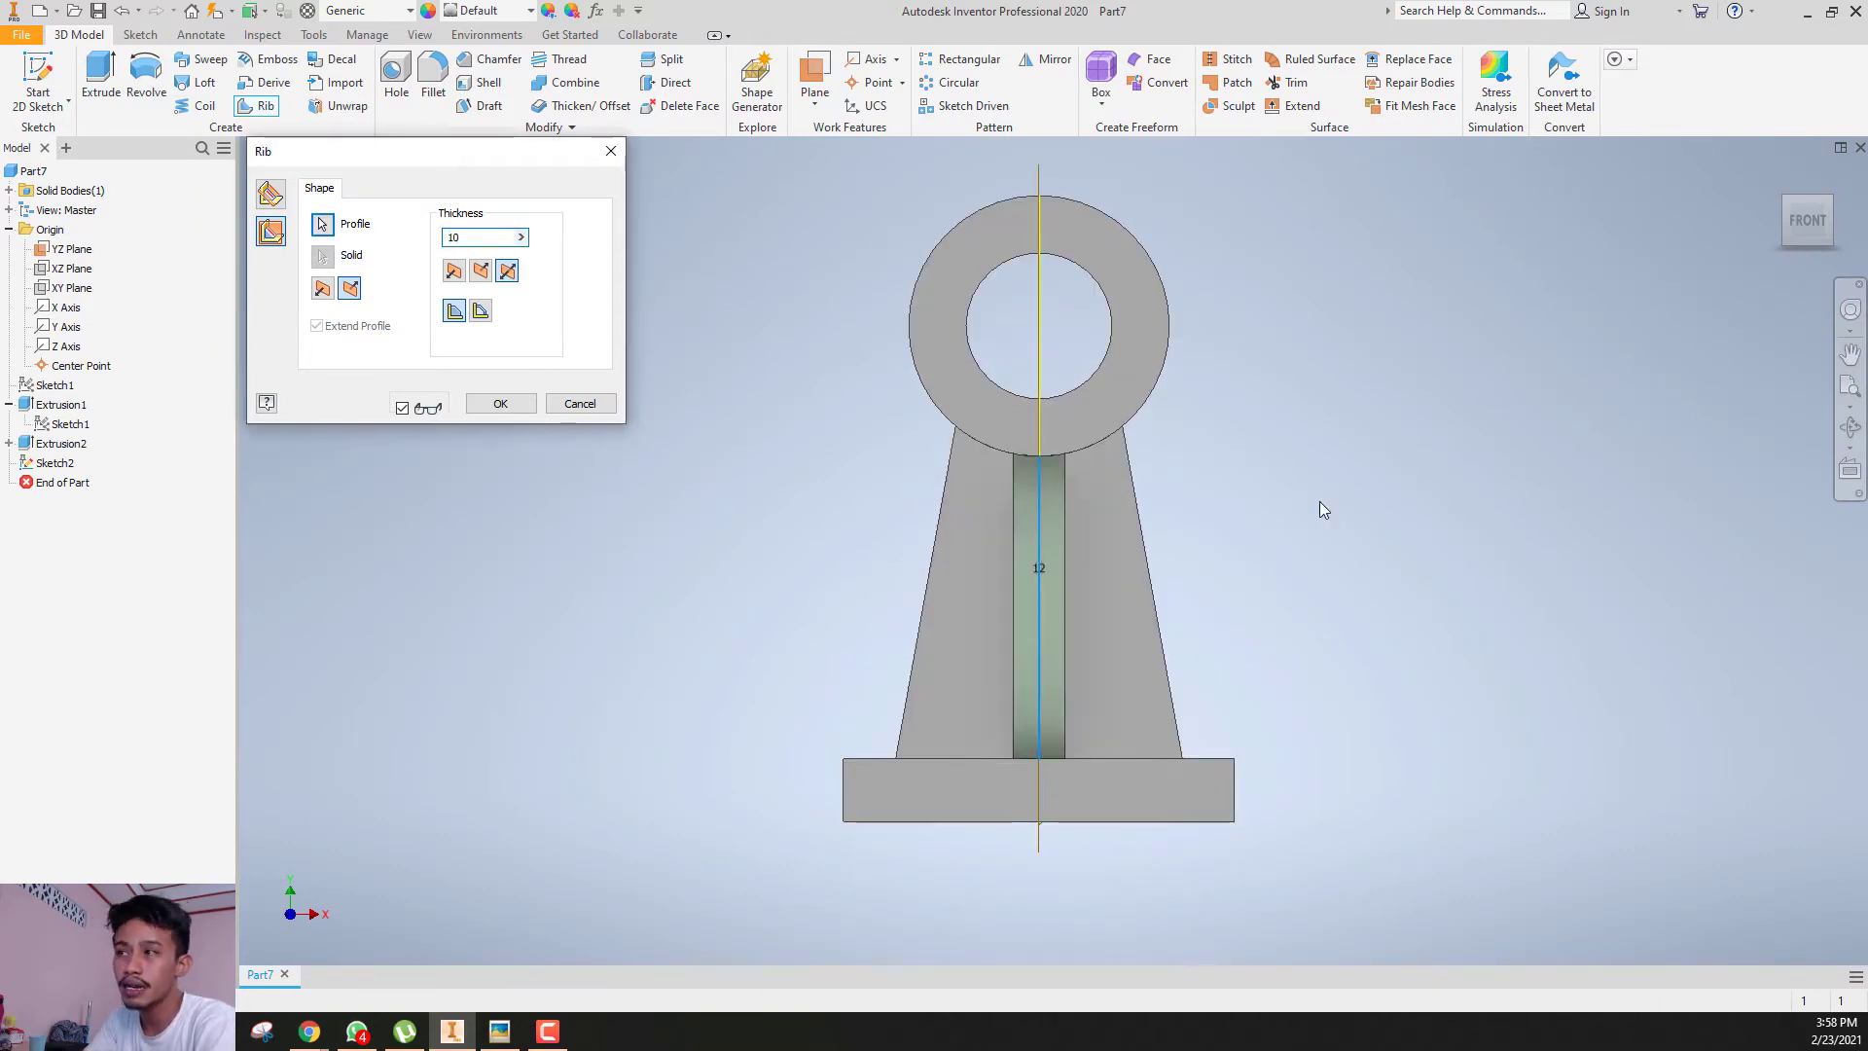
pyautogui.click(1810, 210)
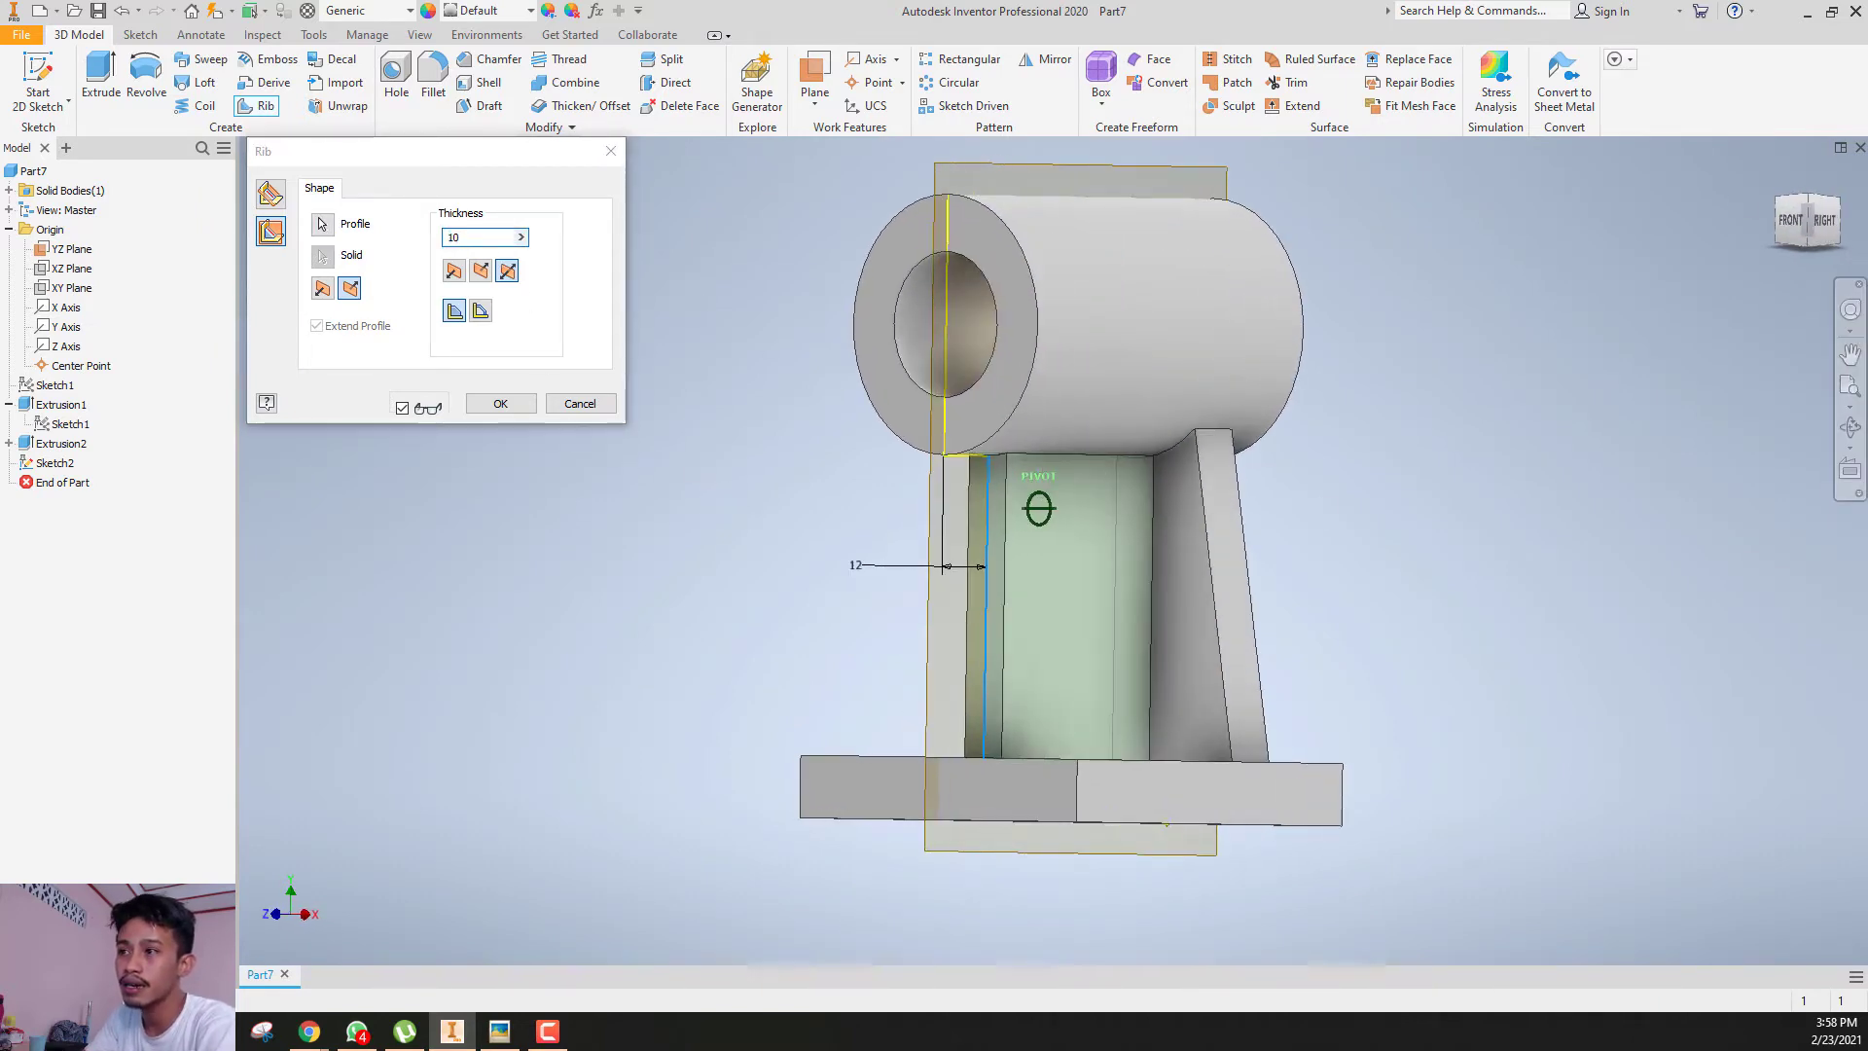
pyautogui.click(1808, 208)
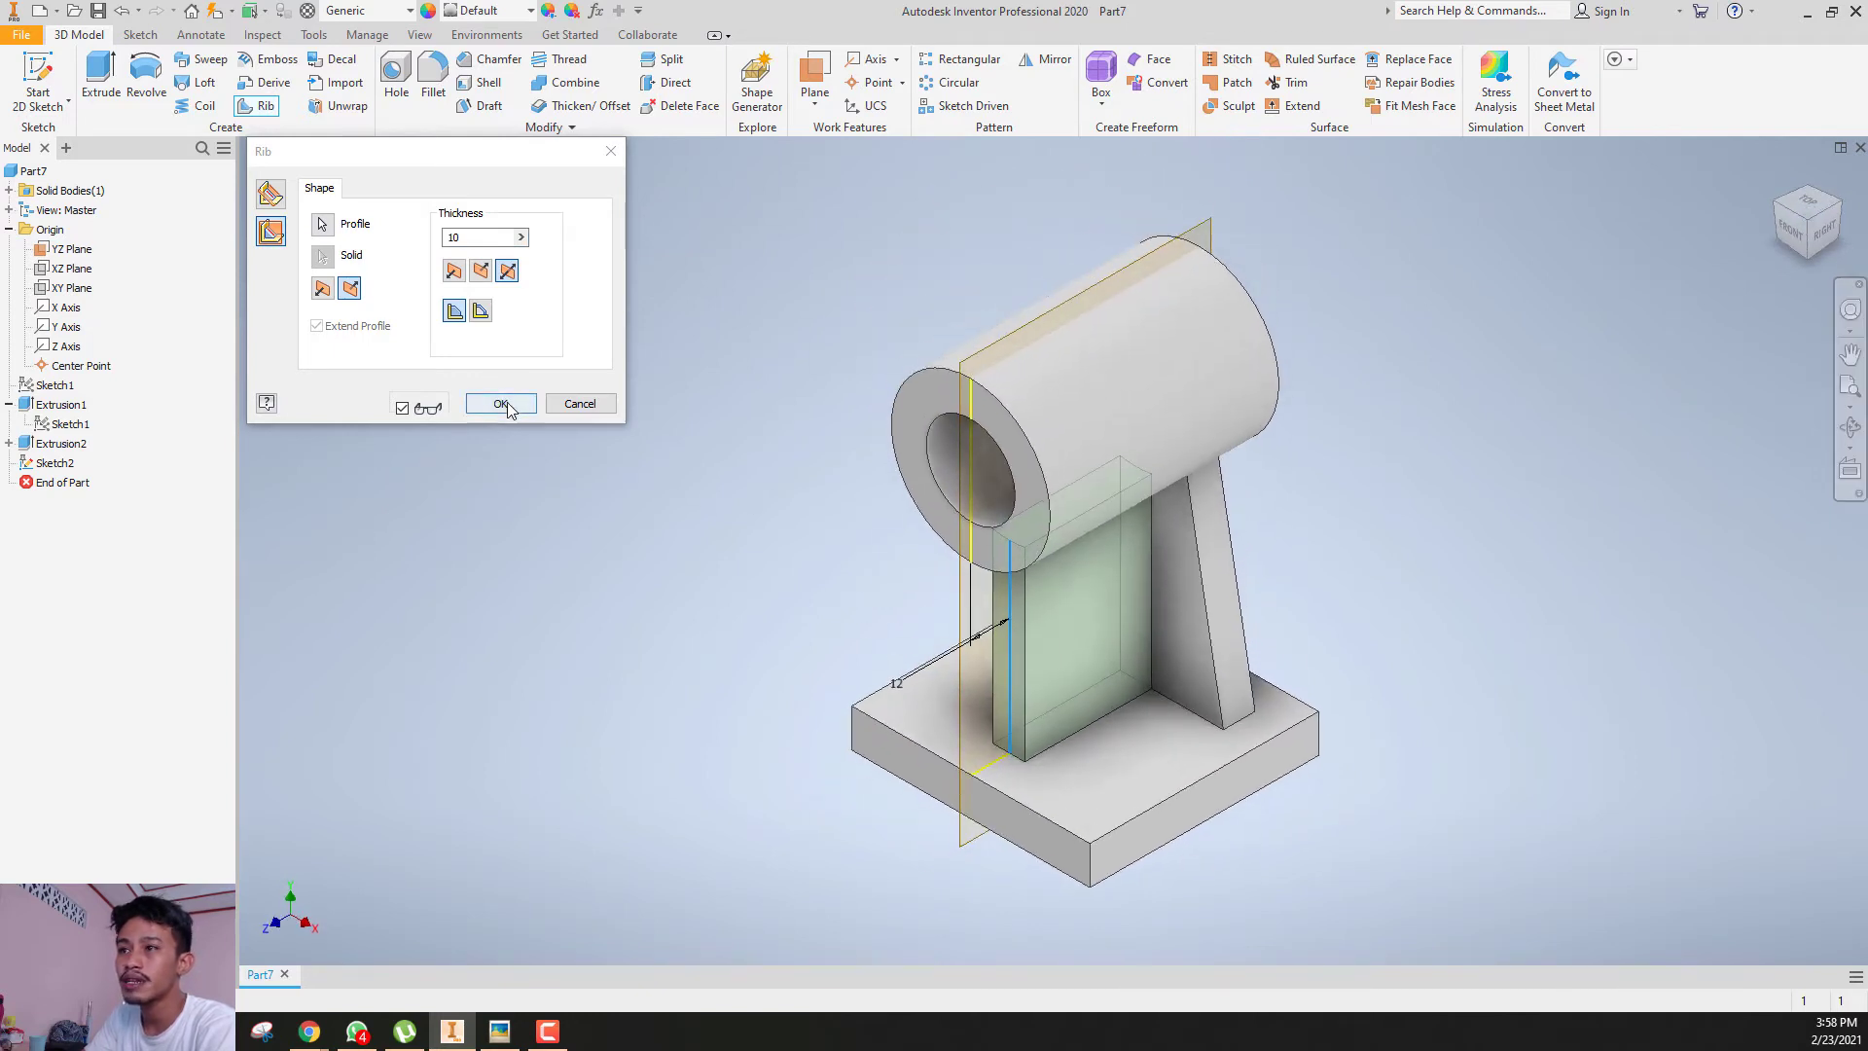
pyautogui.click(508, 271)
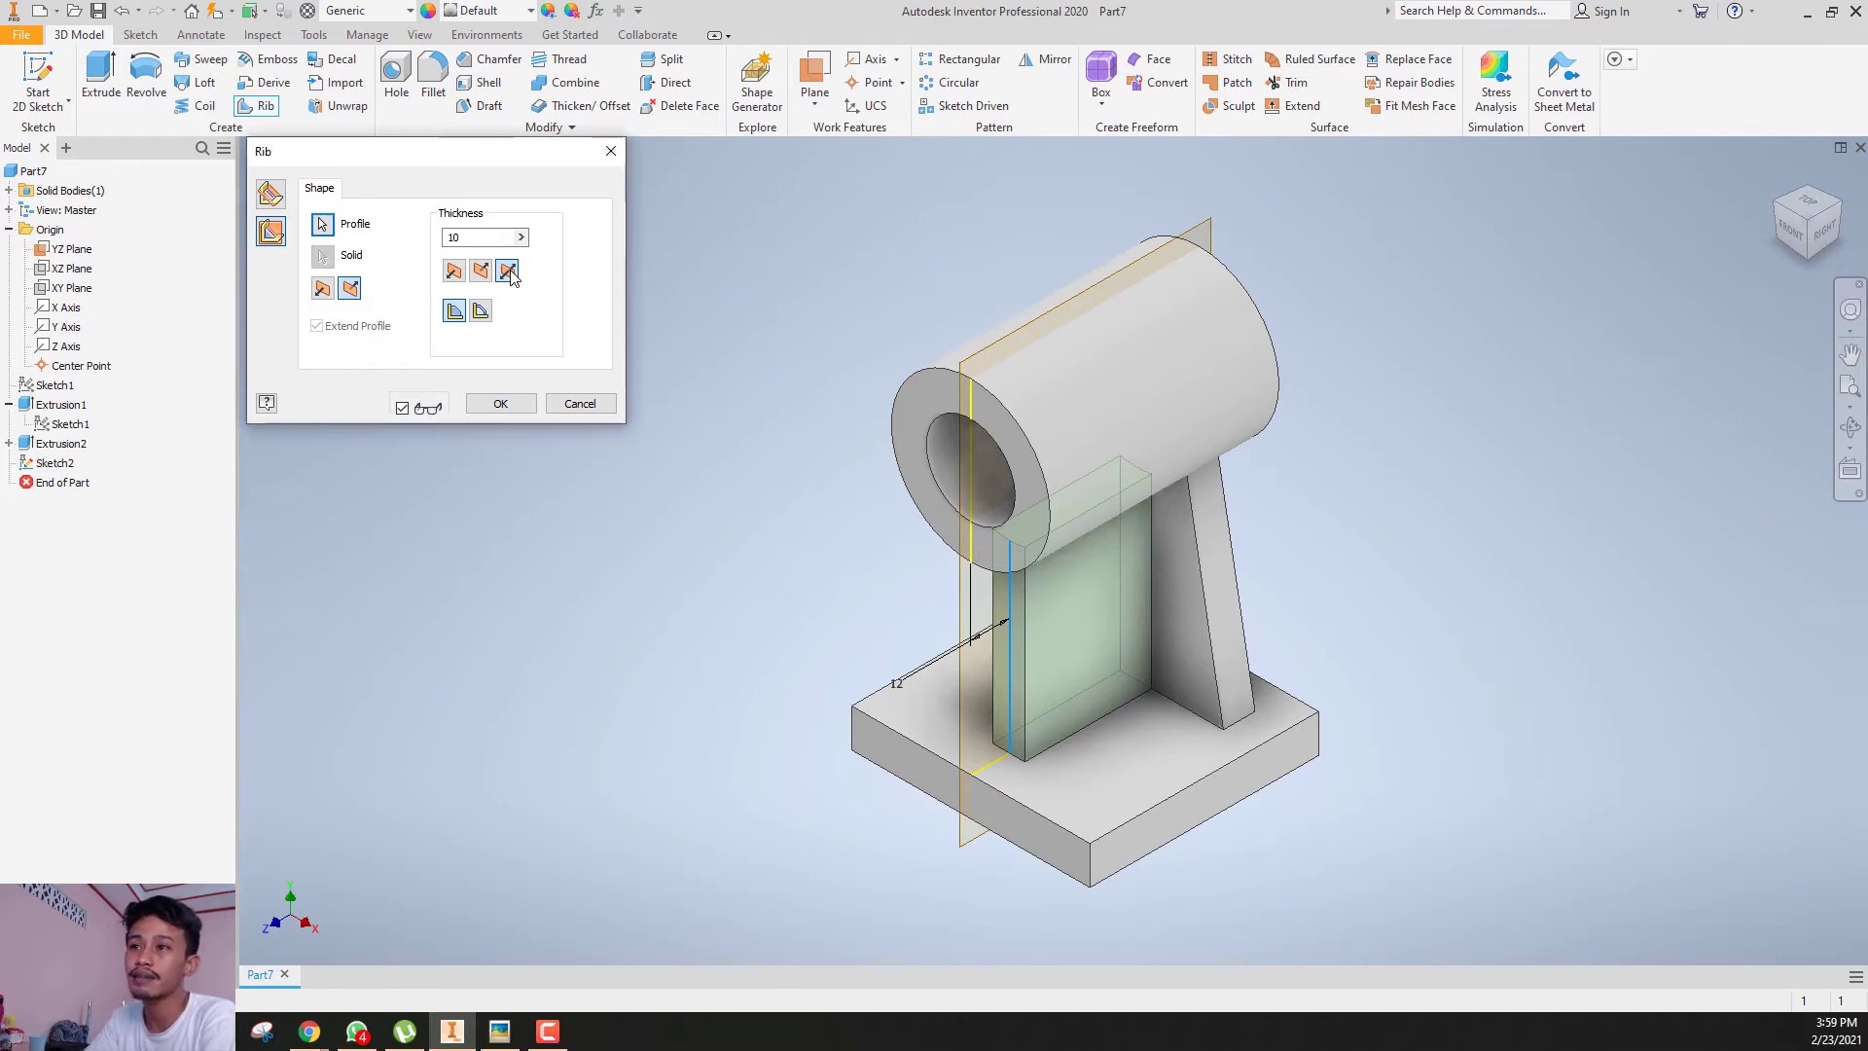
pyautogui.click(500, 404)
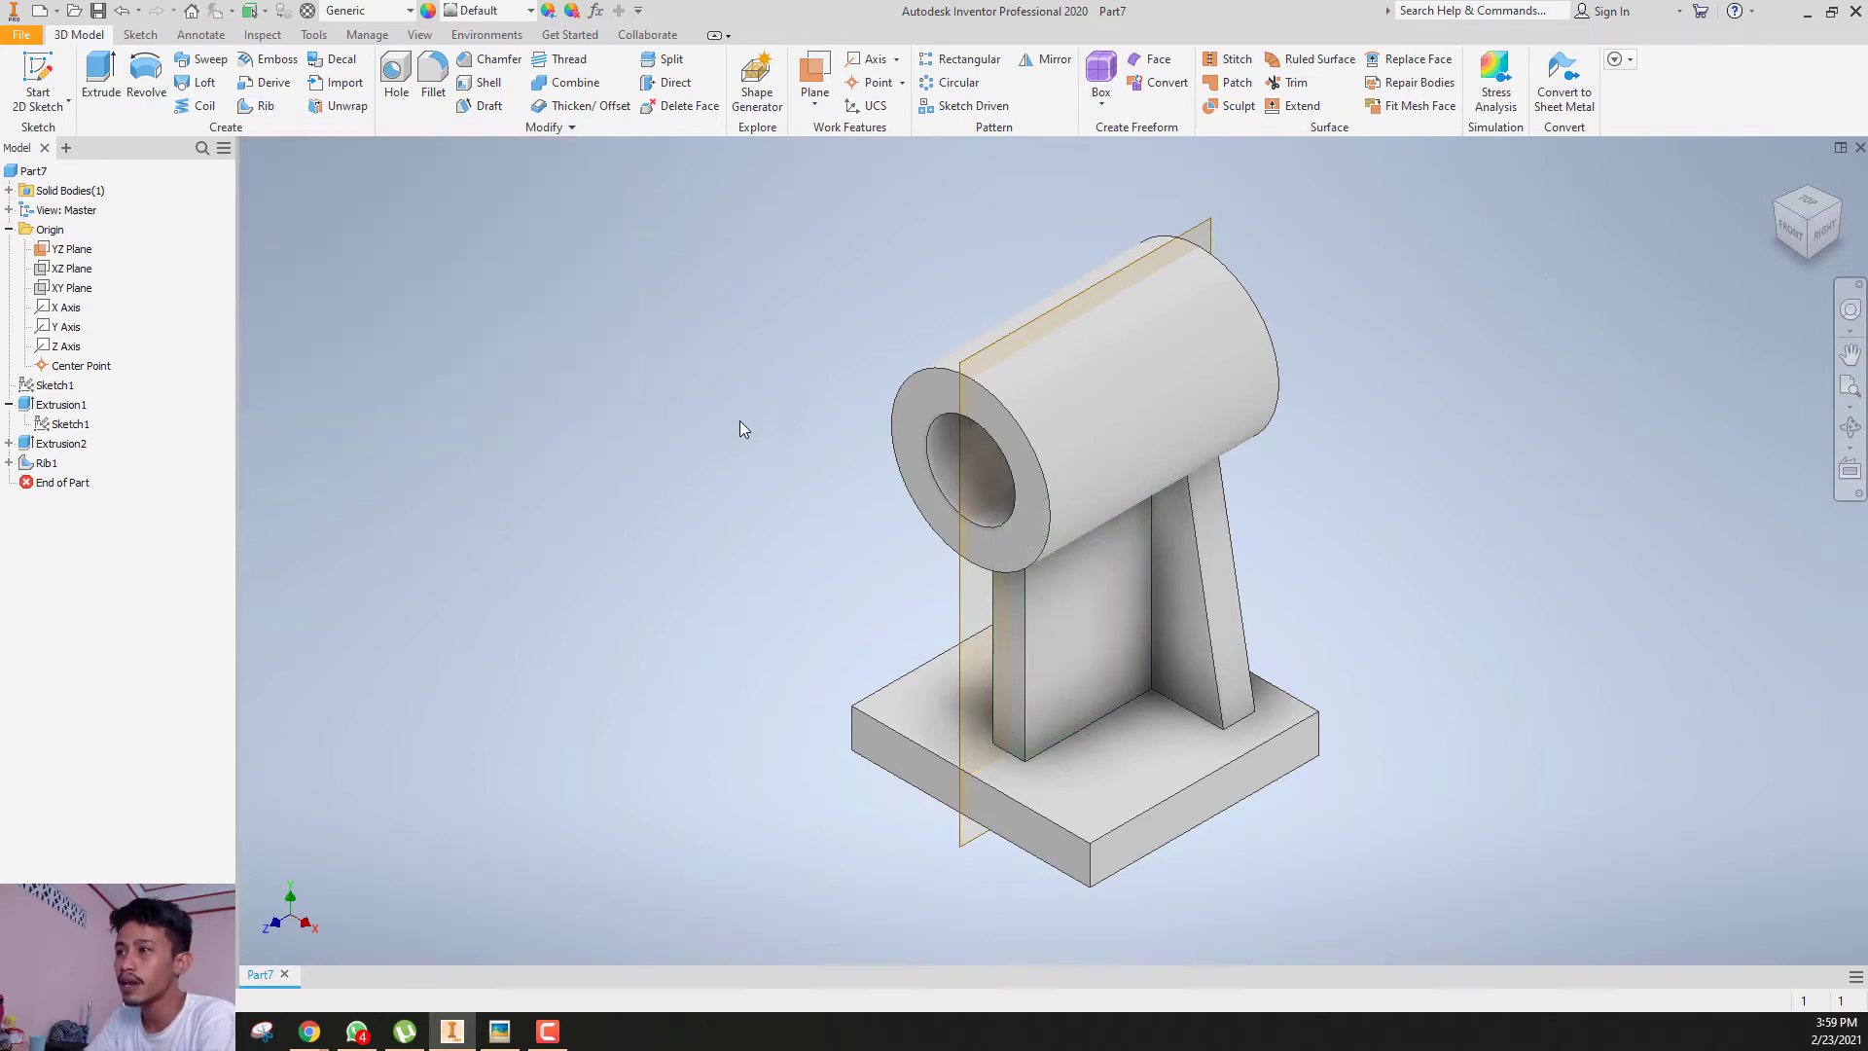
# - Examine the small boss on top of the hub in both views of the JOBSHEET 1.jpeg drawing
pyautogui.click(1822, 231)
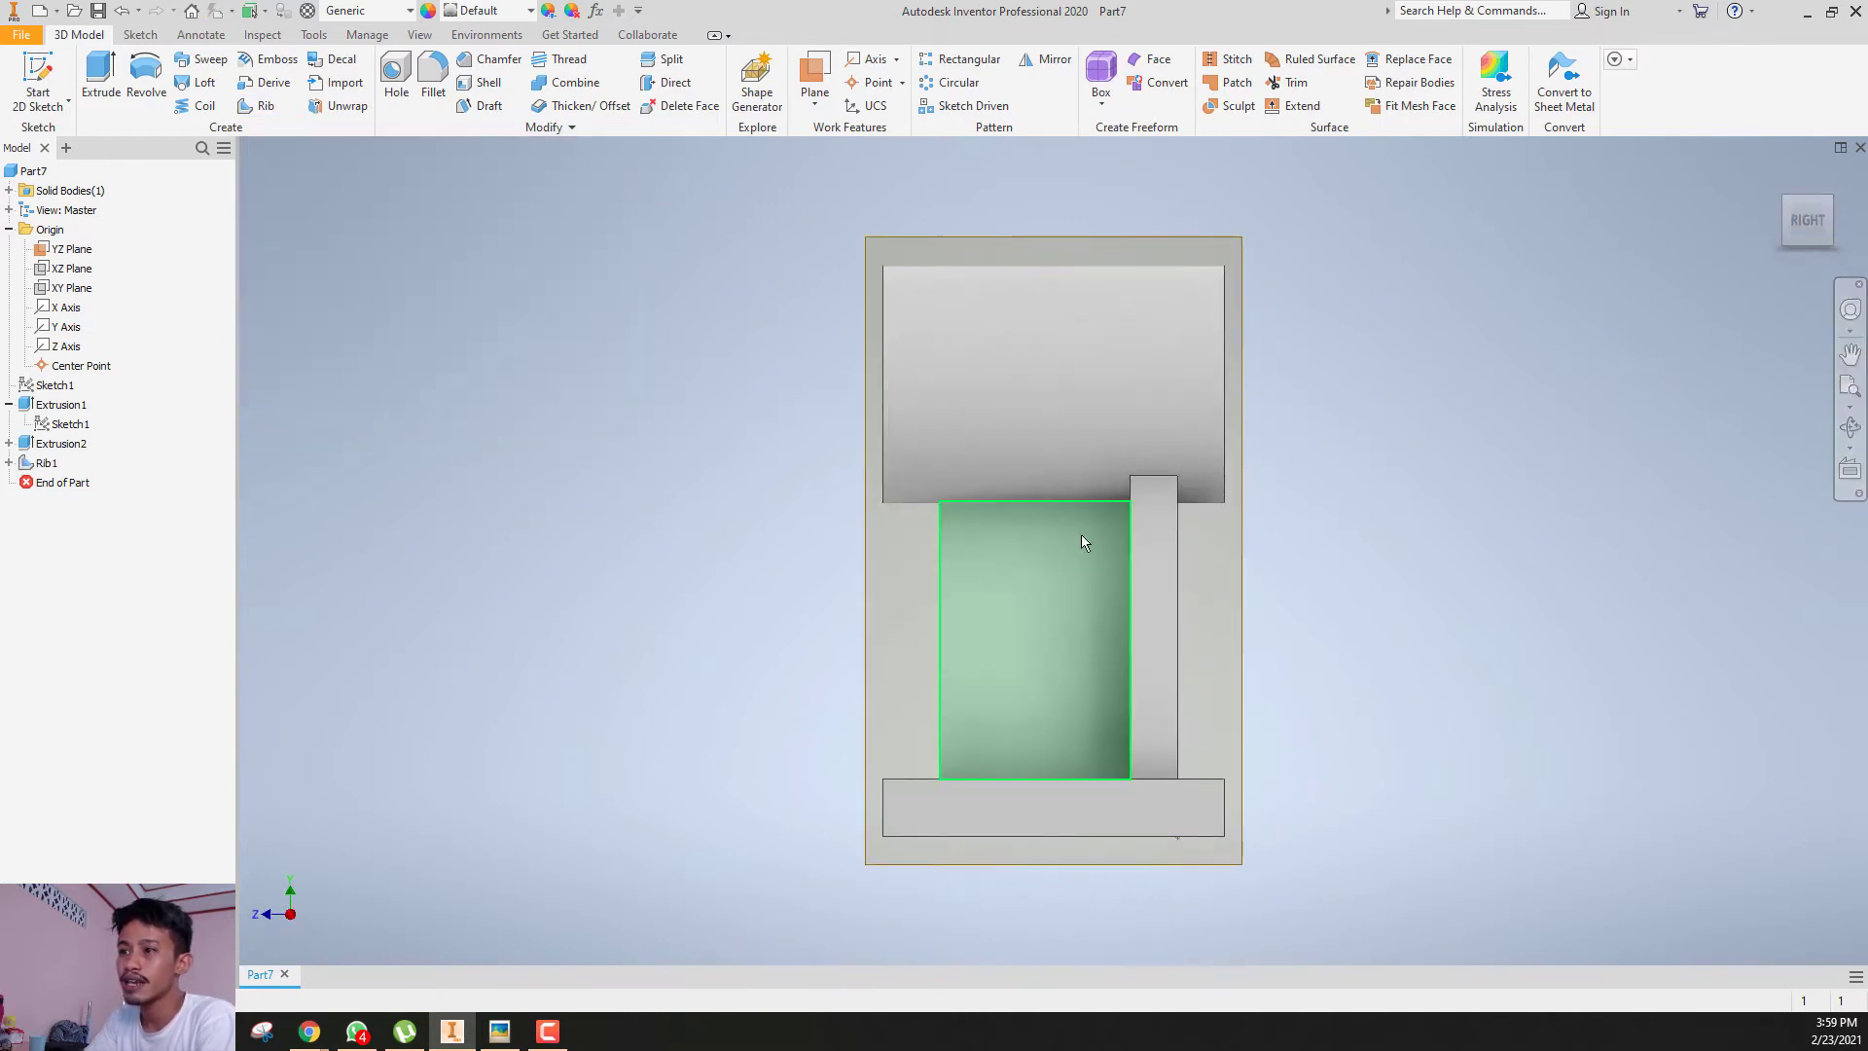
pyautogui.click(499, 1032)
pyautogui.scroll(5, 1209, 370)
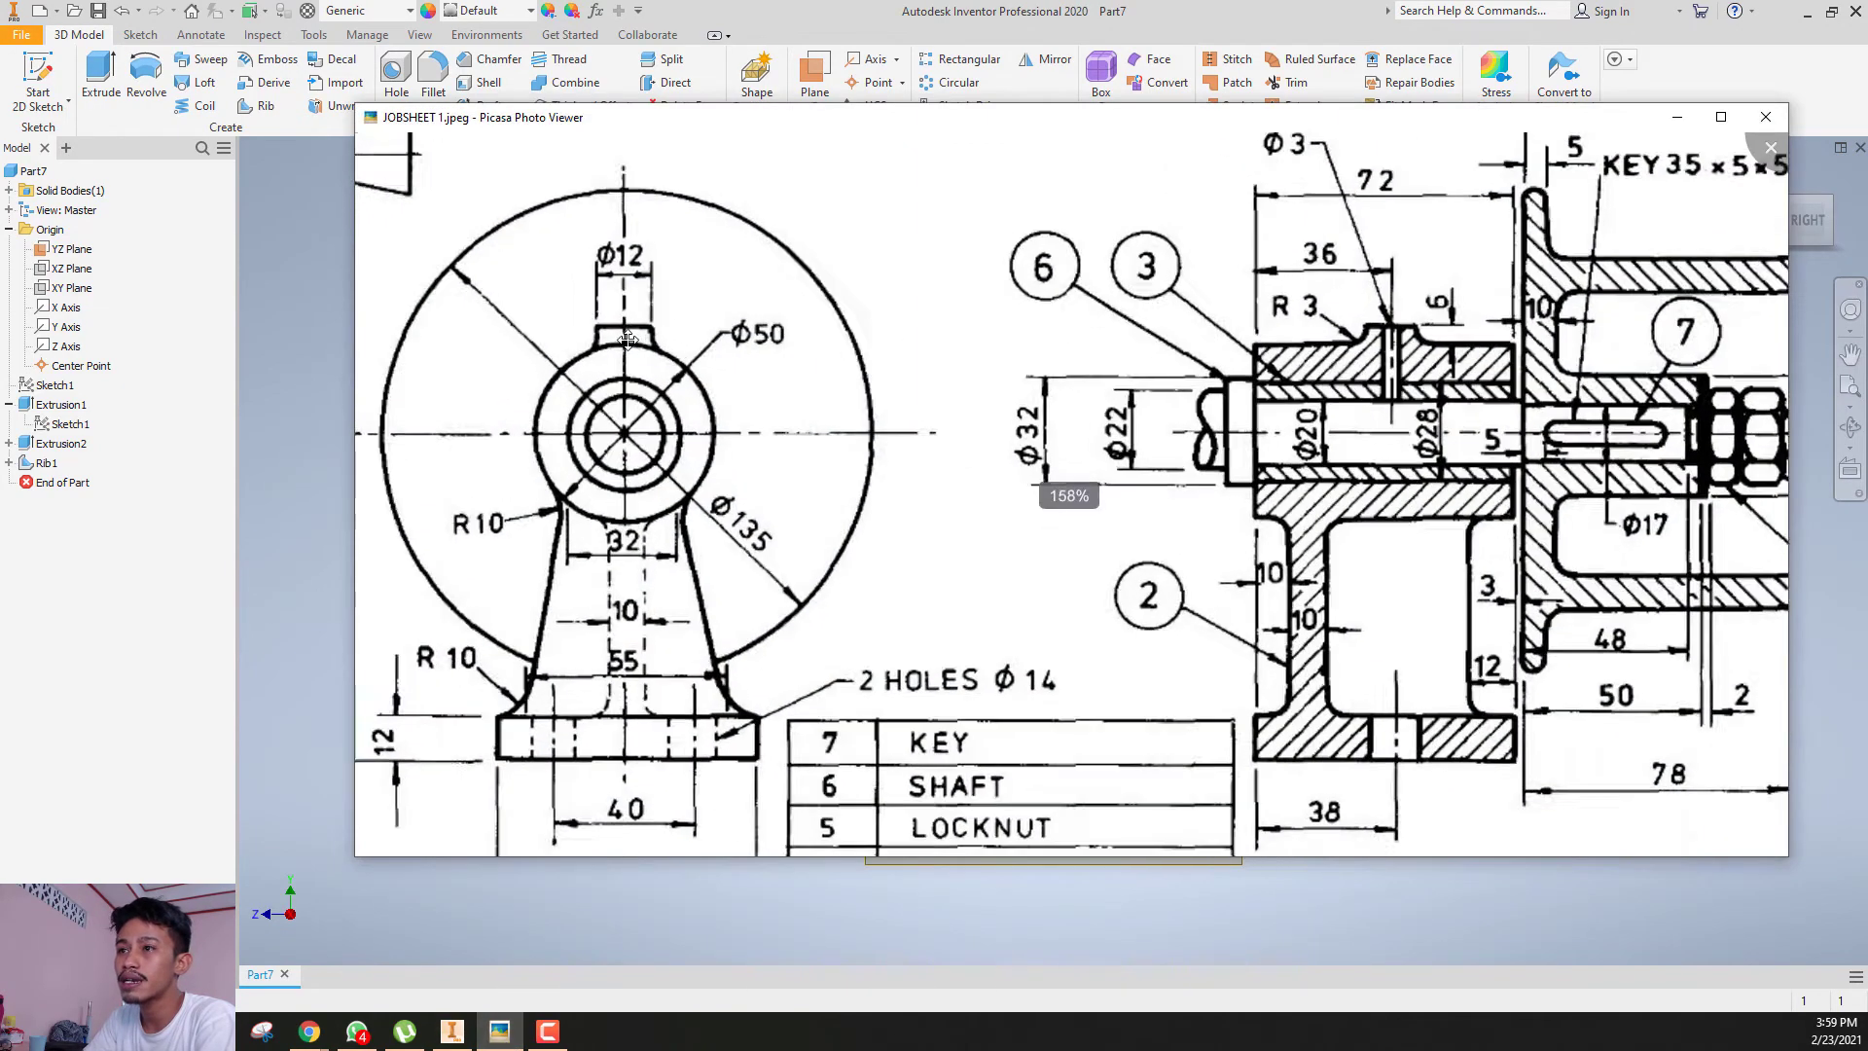
pyautogui.scroll(3, 1231, 412)
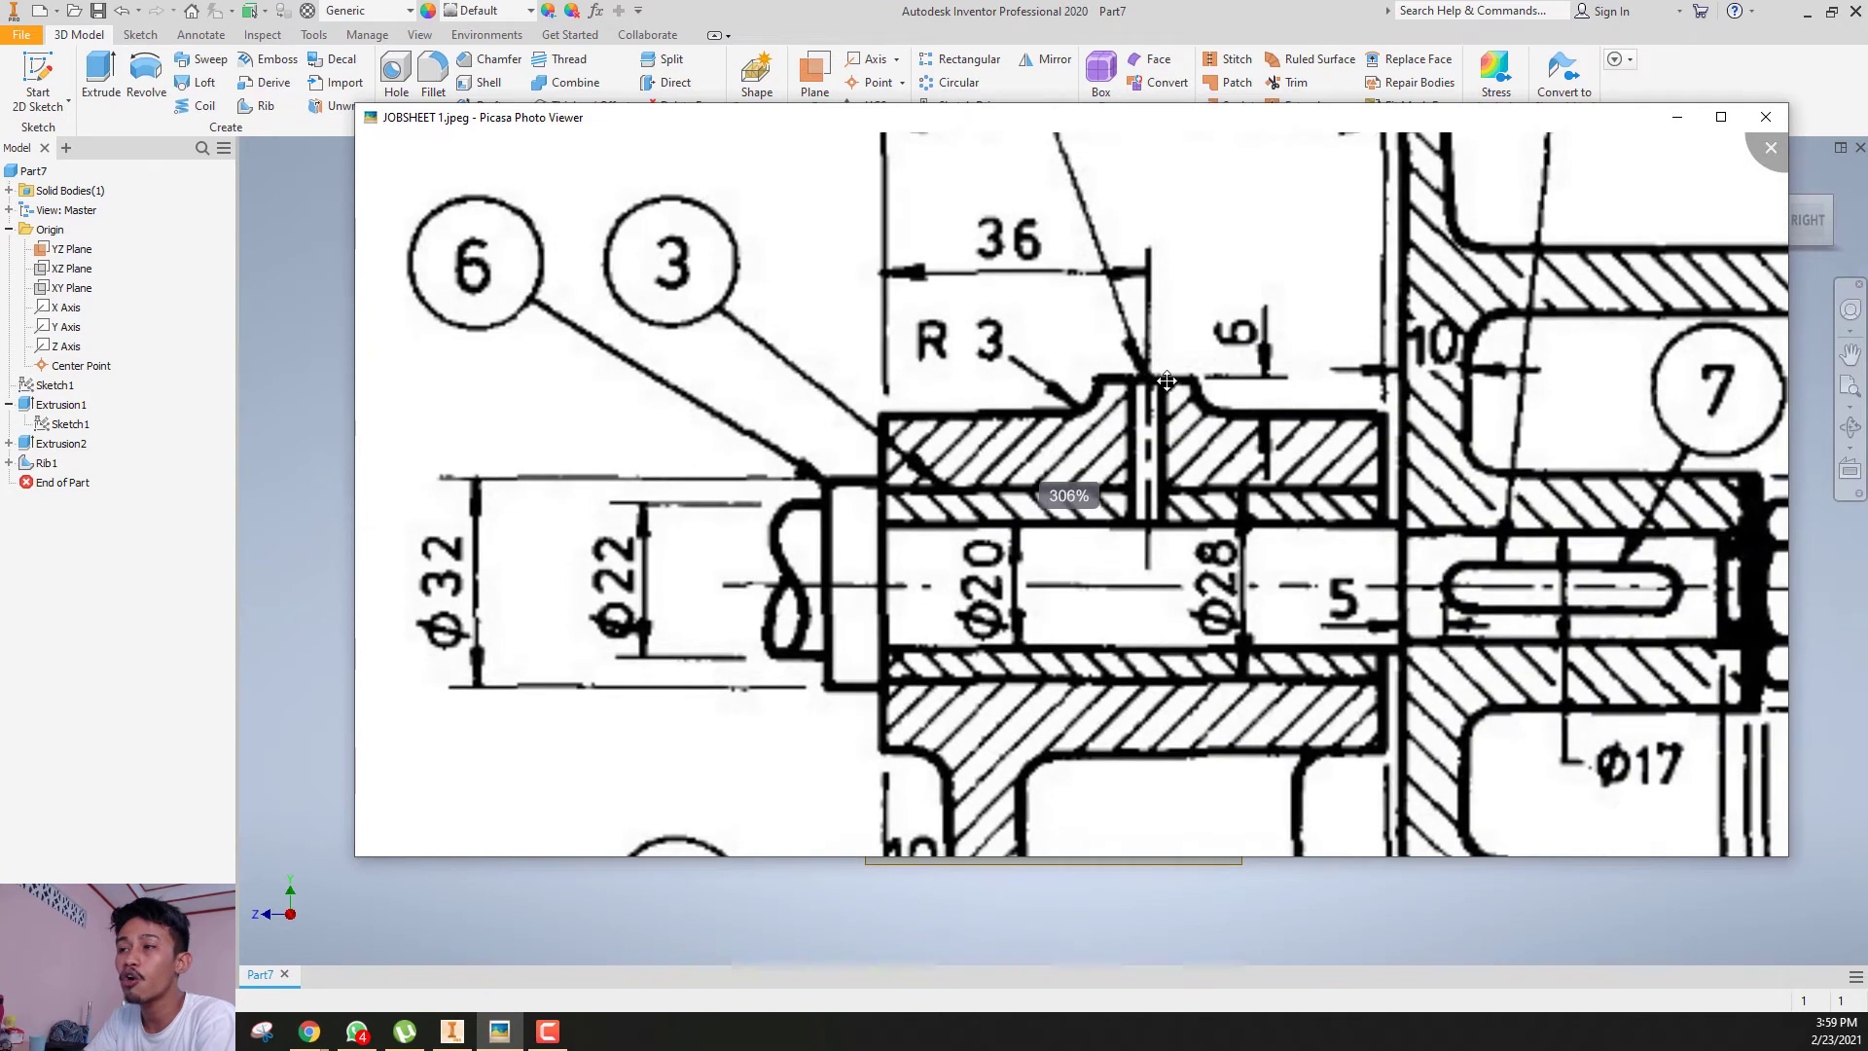
pyautogui.scroll(-3, 1140, 367)
pyautogui.scroll(-2, 1140, 367)
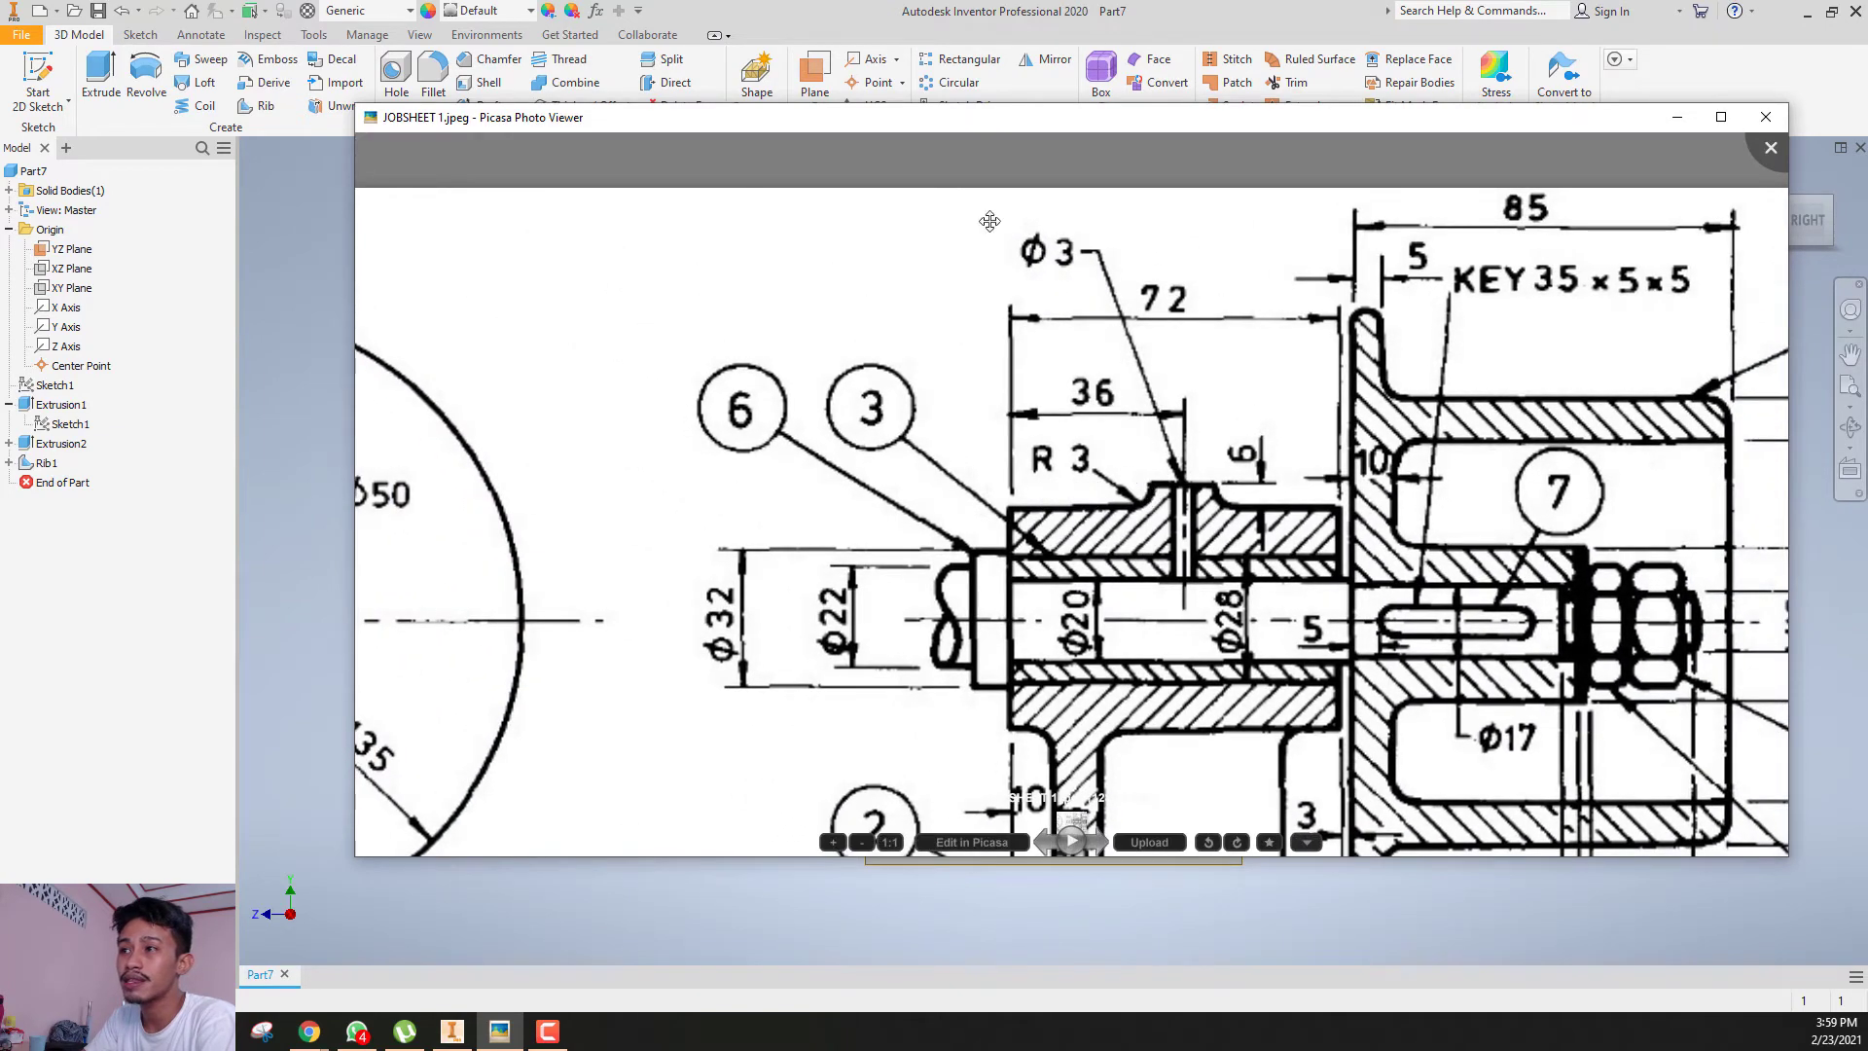
pyautogui.moveTo(1131, 486)
pyautogui.mouseDown()
pyautogui.moveTo(1205, 451)
pyautogui.moveTo(1501, 397)
pyautogui.mouseUp()
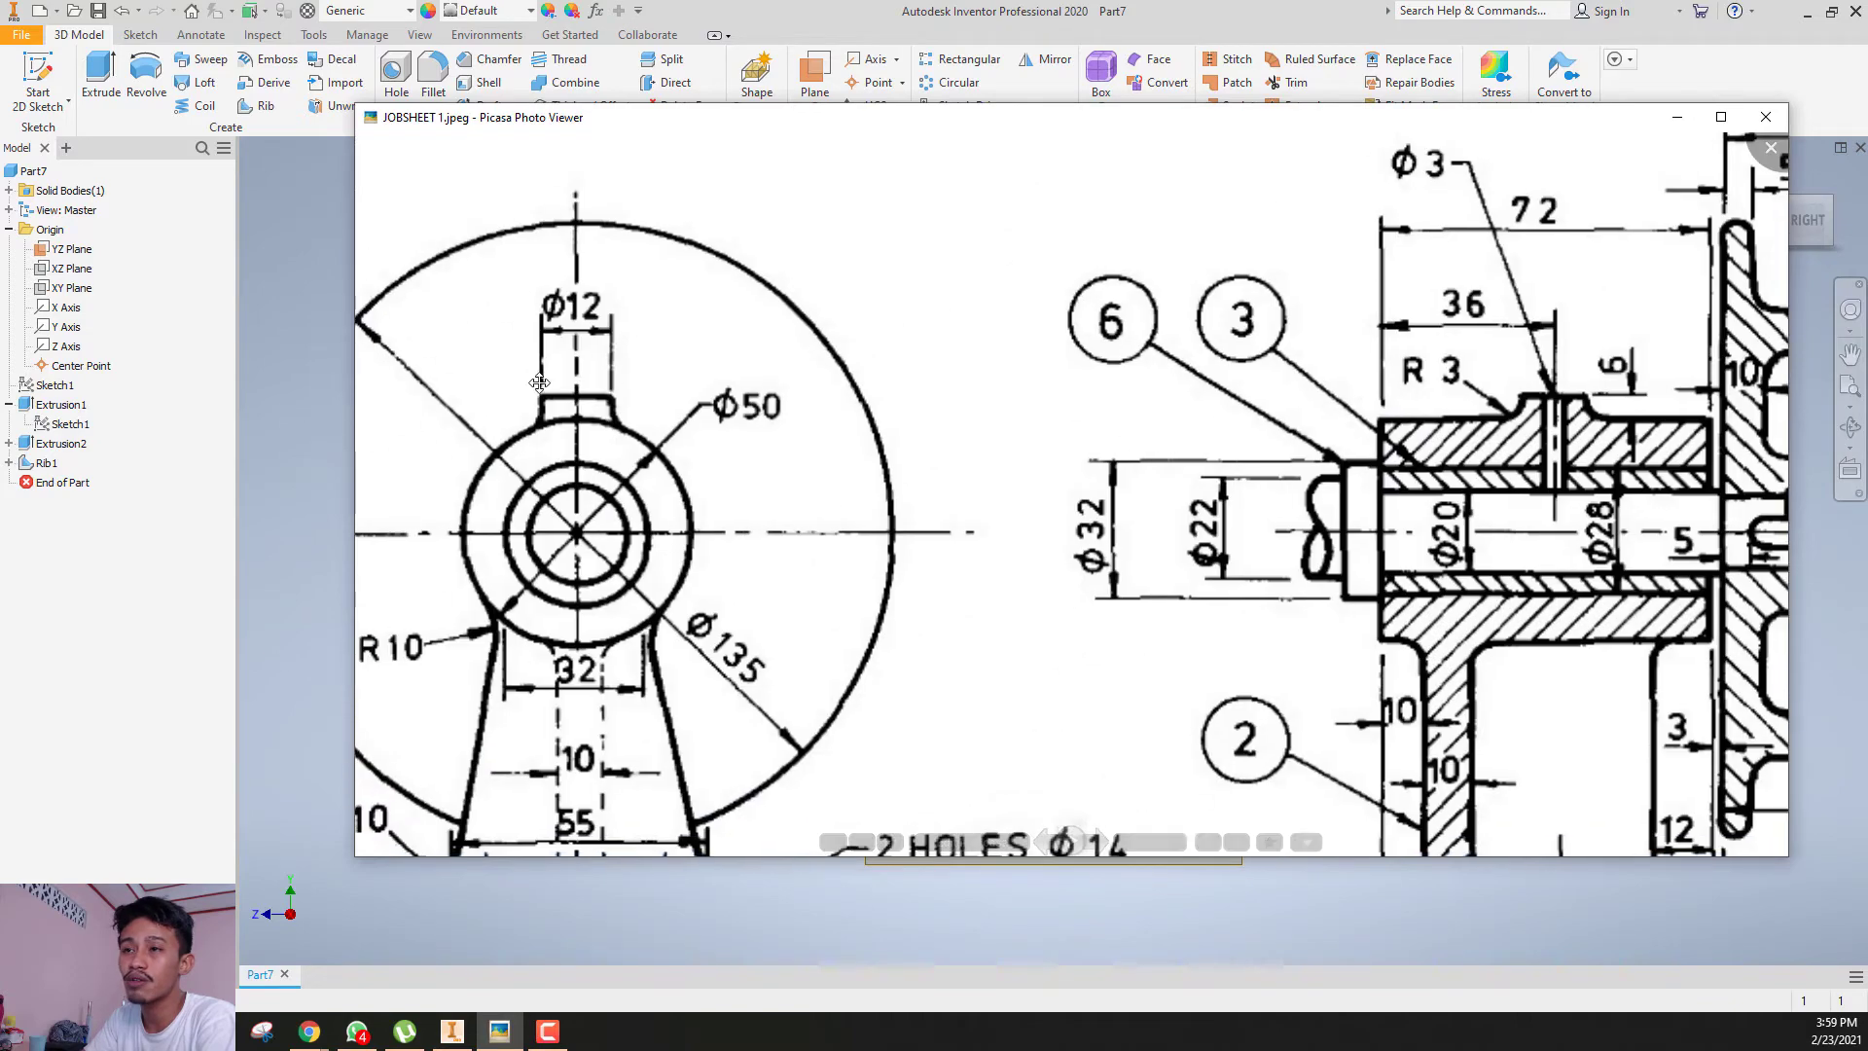
pyautogui.scroll(-1, 528, 379)
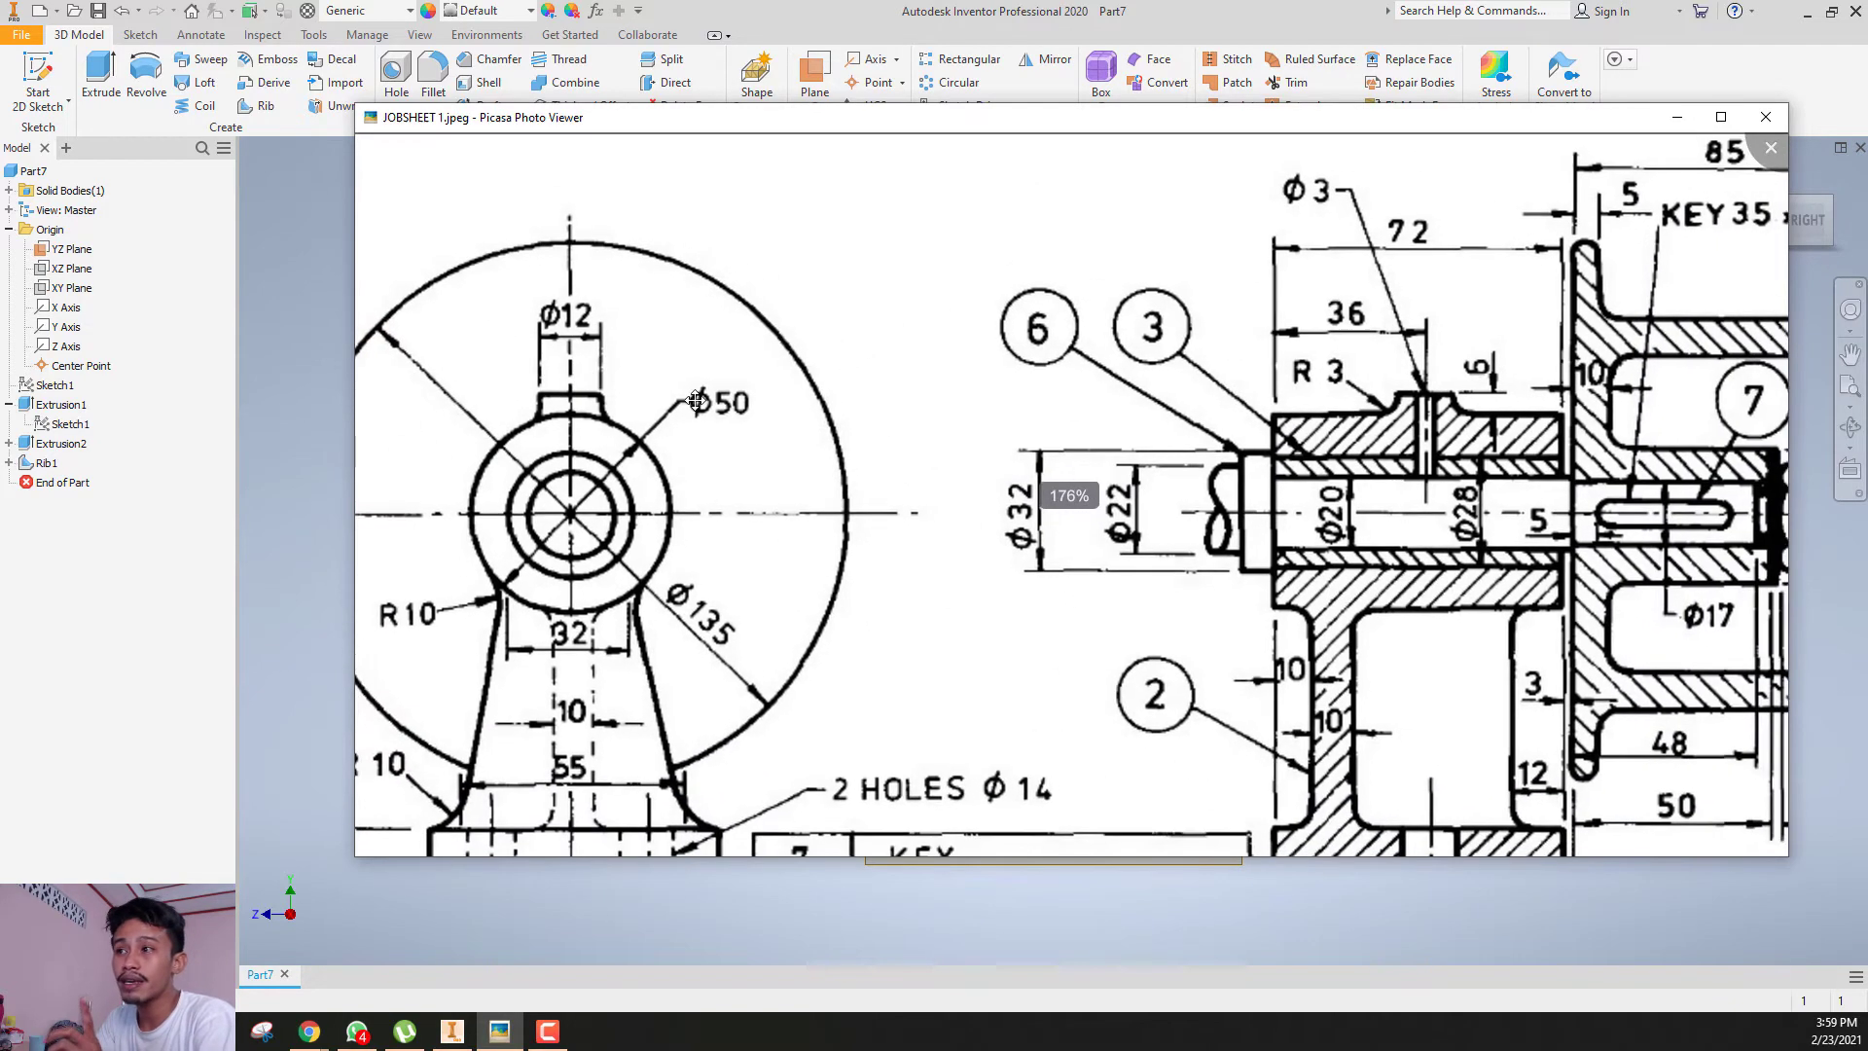
pyautogui.click(1676, 117)
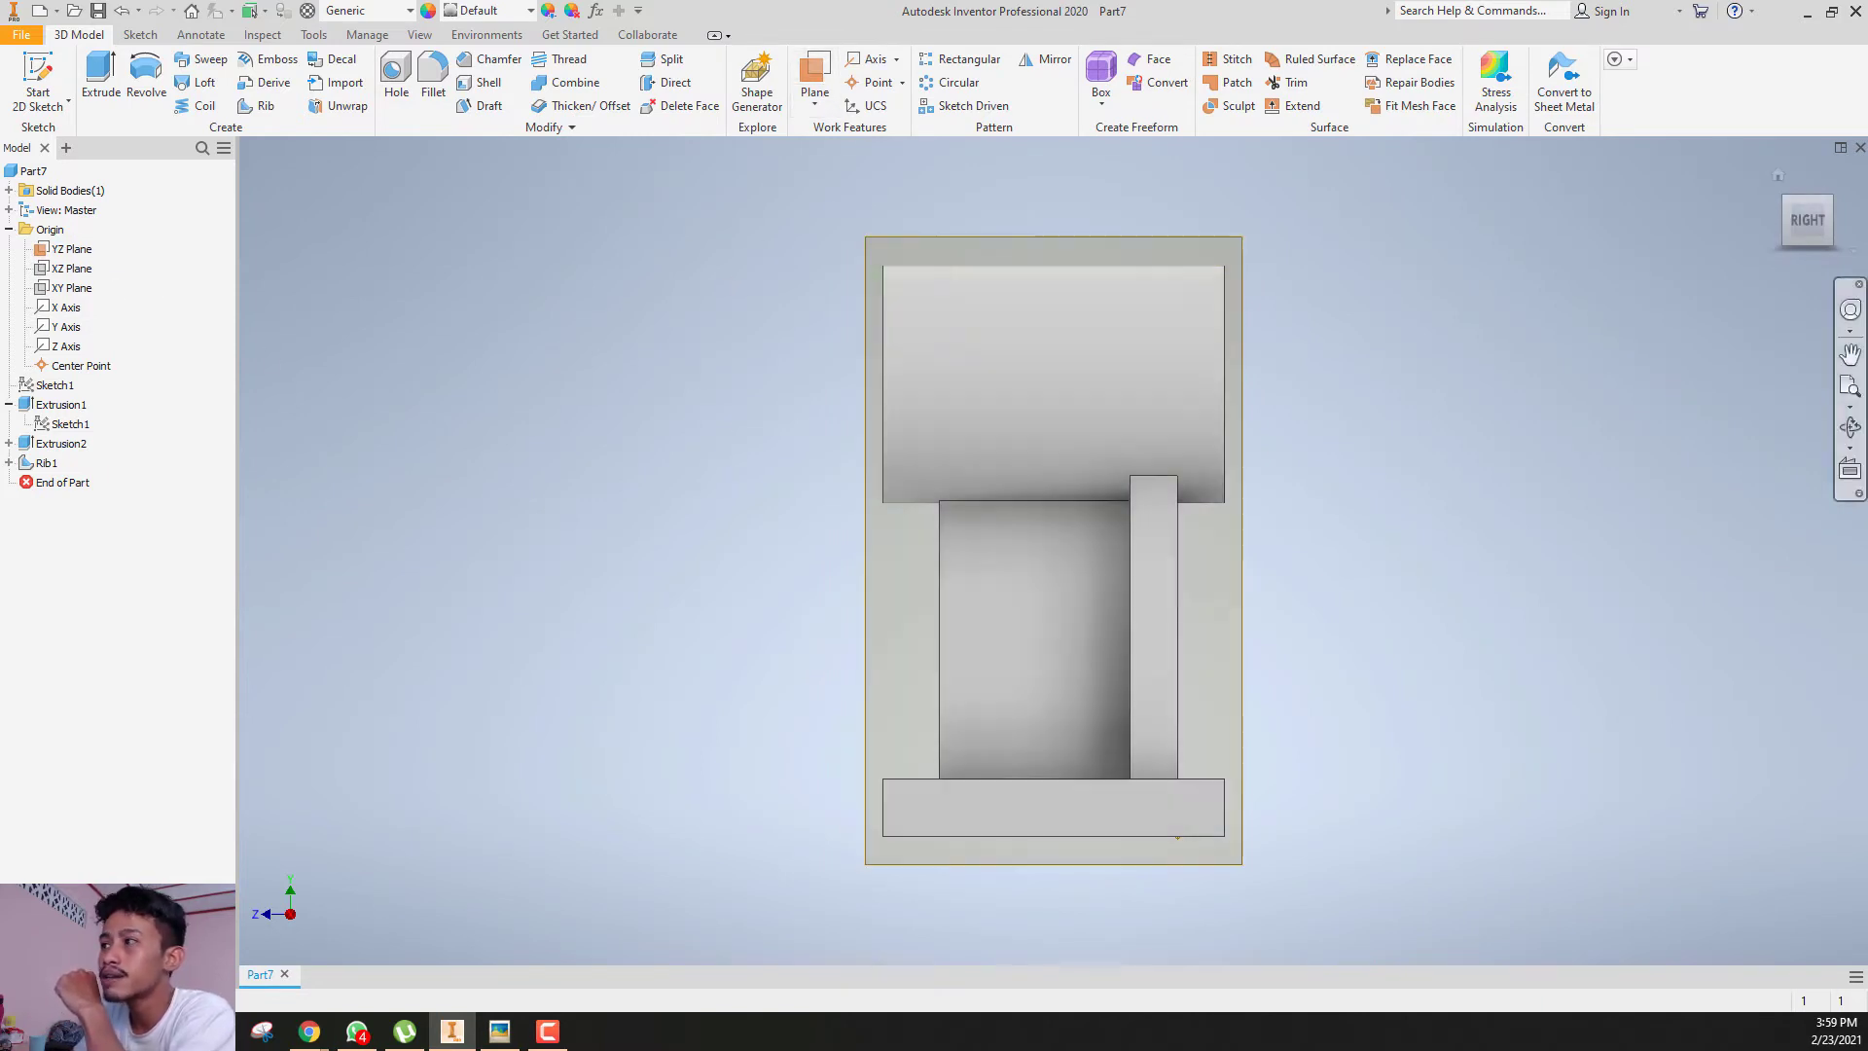
# - Make the XZ origin plane under the base visible in the model
pyautogui.keyDown('shift'); pyautogui.moveTo(657, 434); pyautogui.dragTo(774, 469, button='middle'); pyautogui.keyUp('shift')
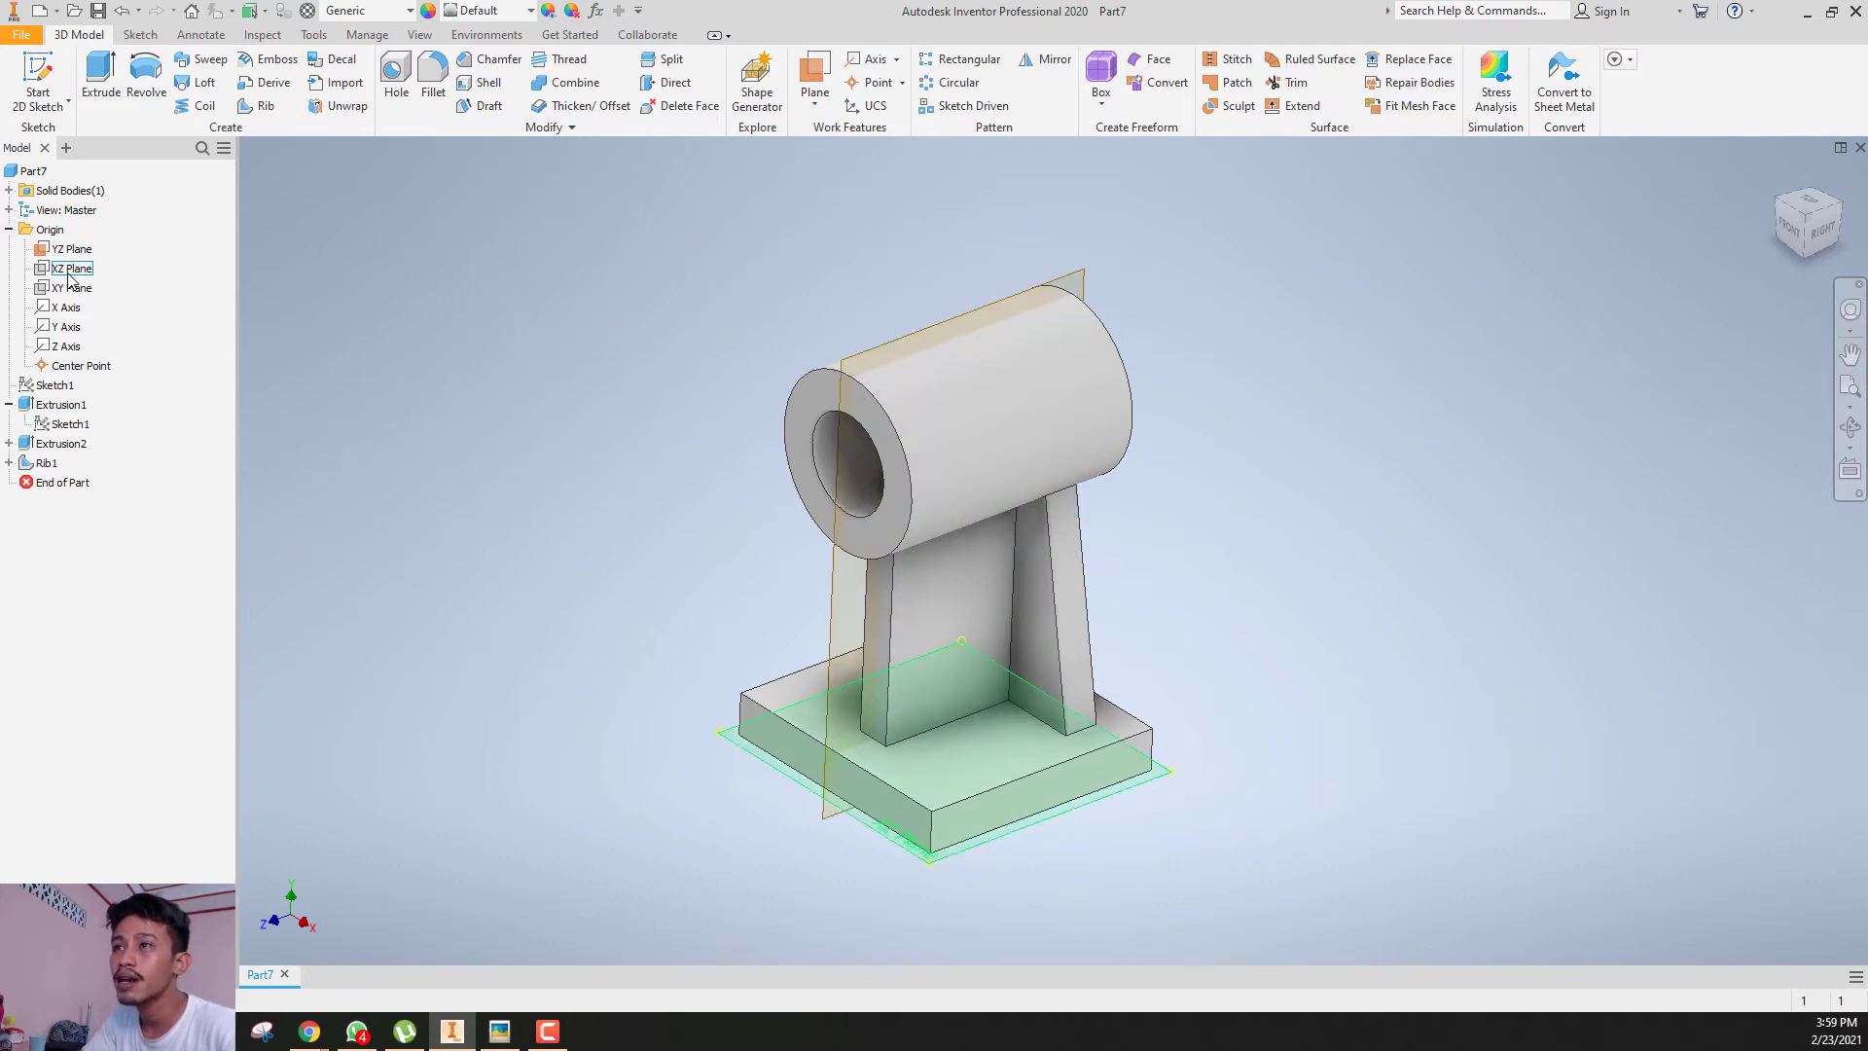
pyautogui.click(816, 75)
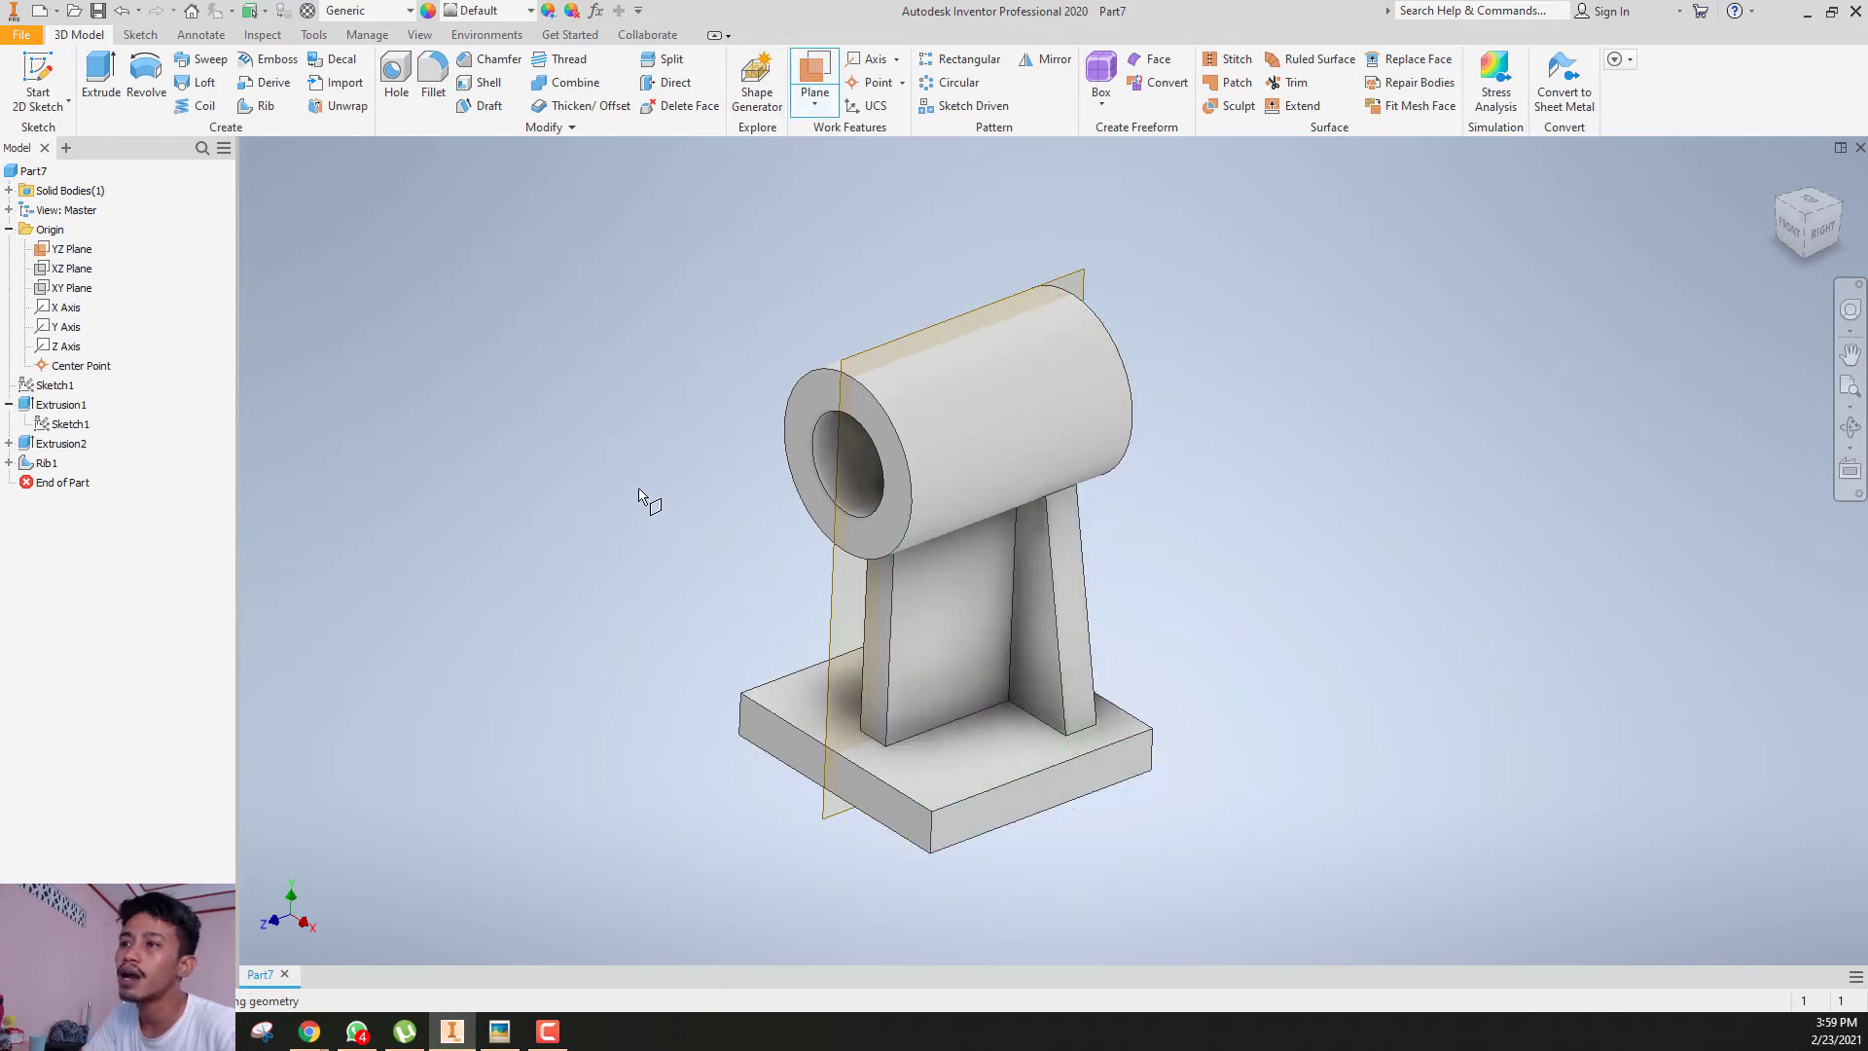
pyautogui.click(60, 269)
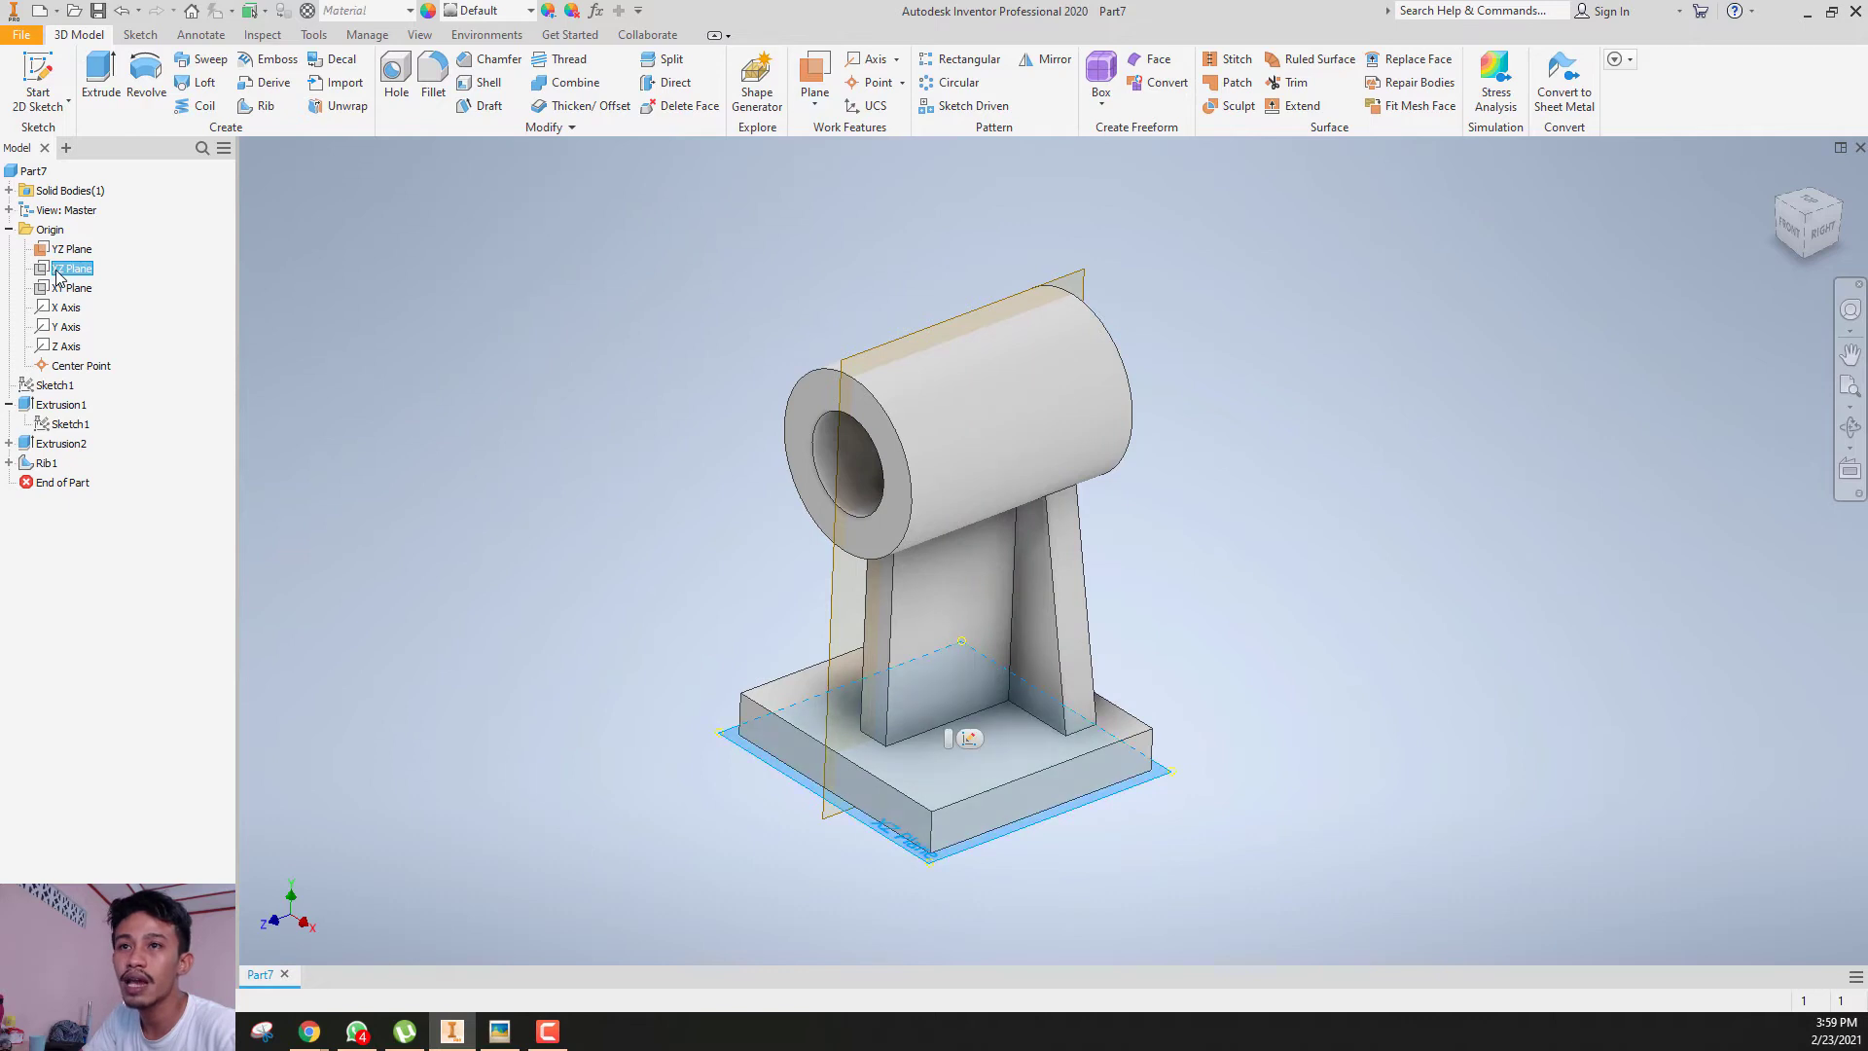
pyautogui.rightClick(60, 274)
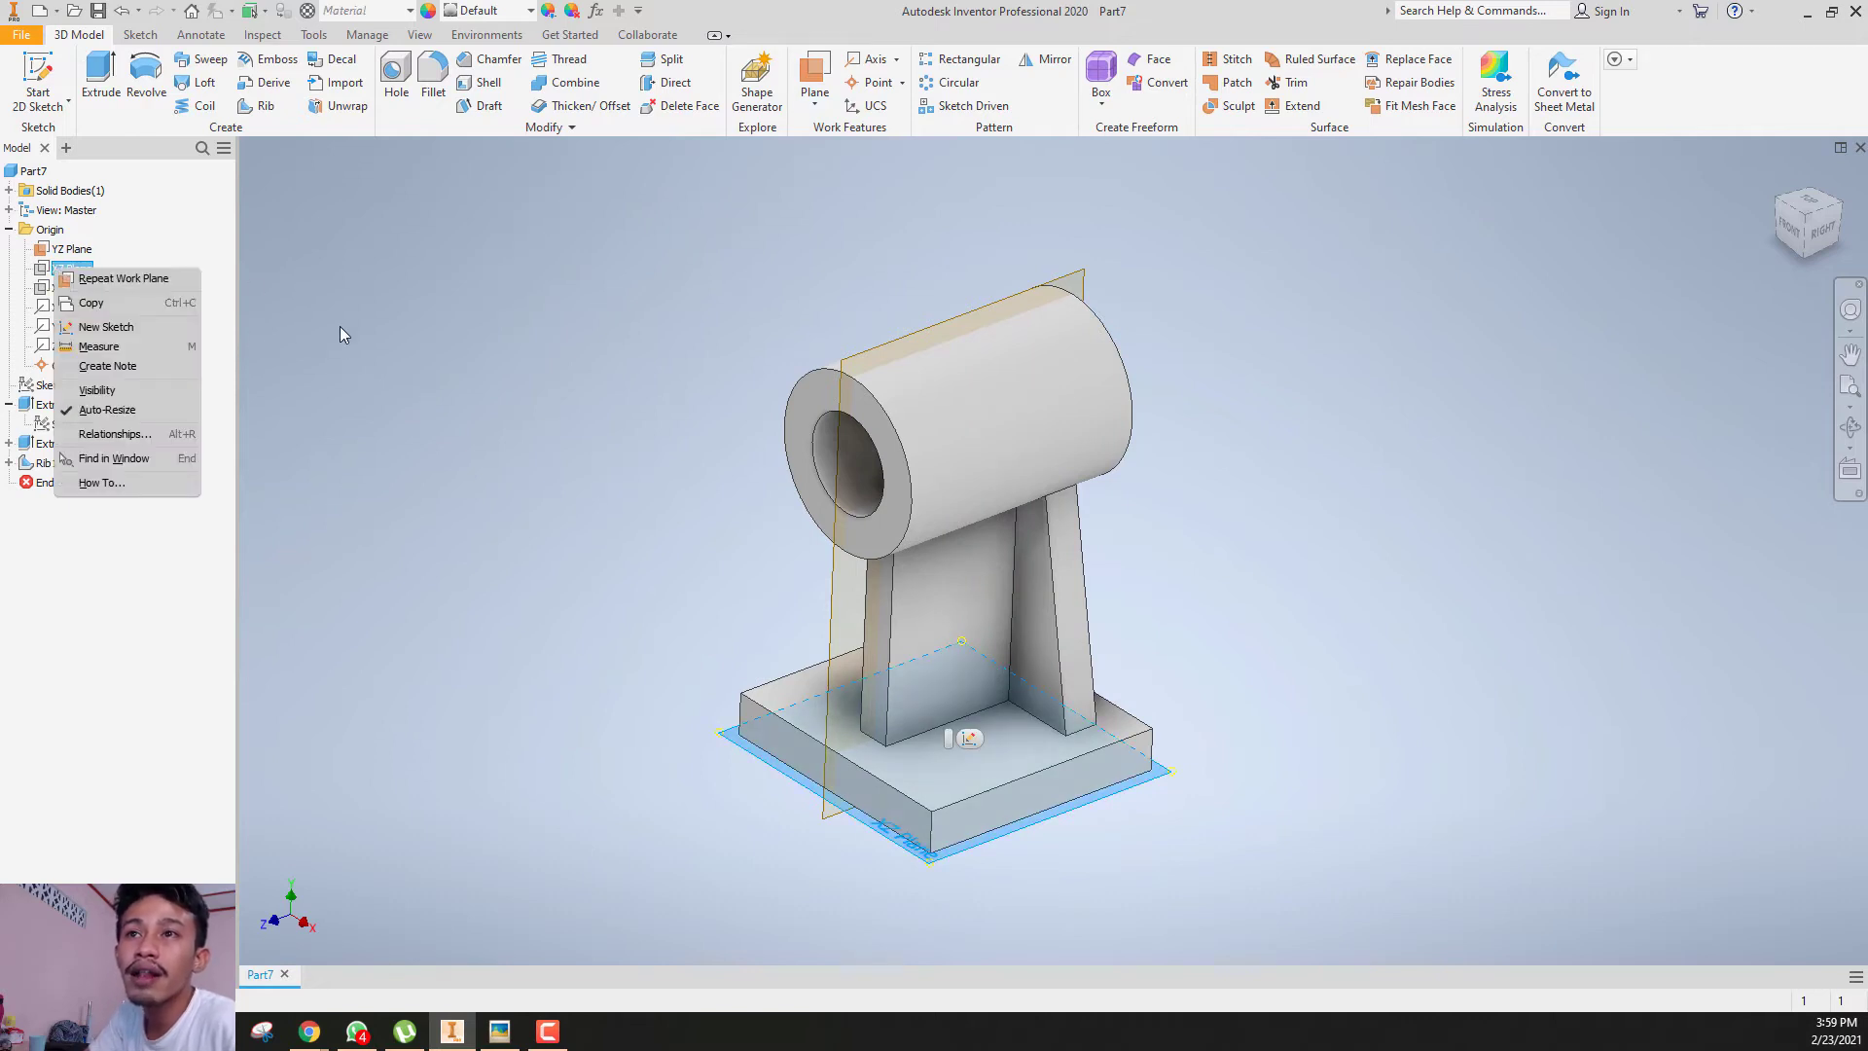
pyautogui.click(78, 272)
pyautogui.rightClick(60, 269)
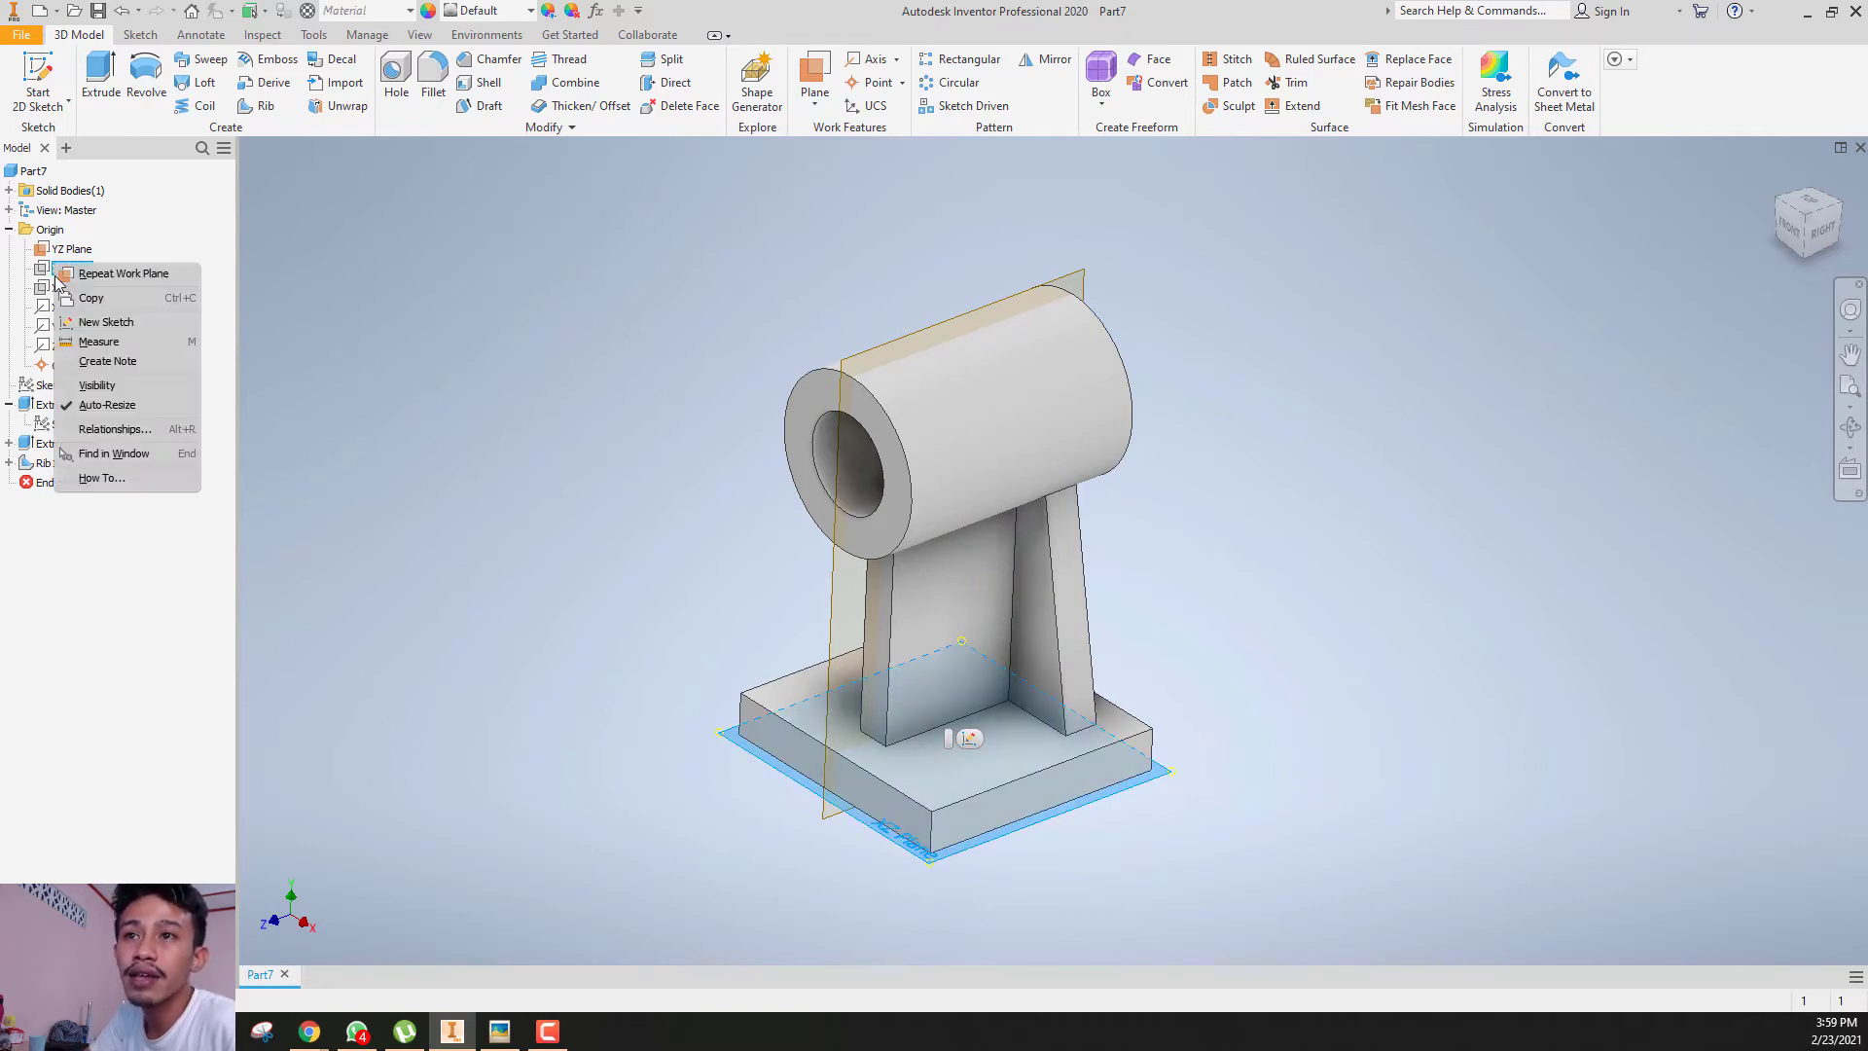
pyautogui.click(98, 387)
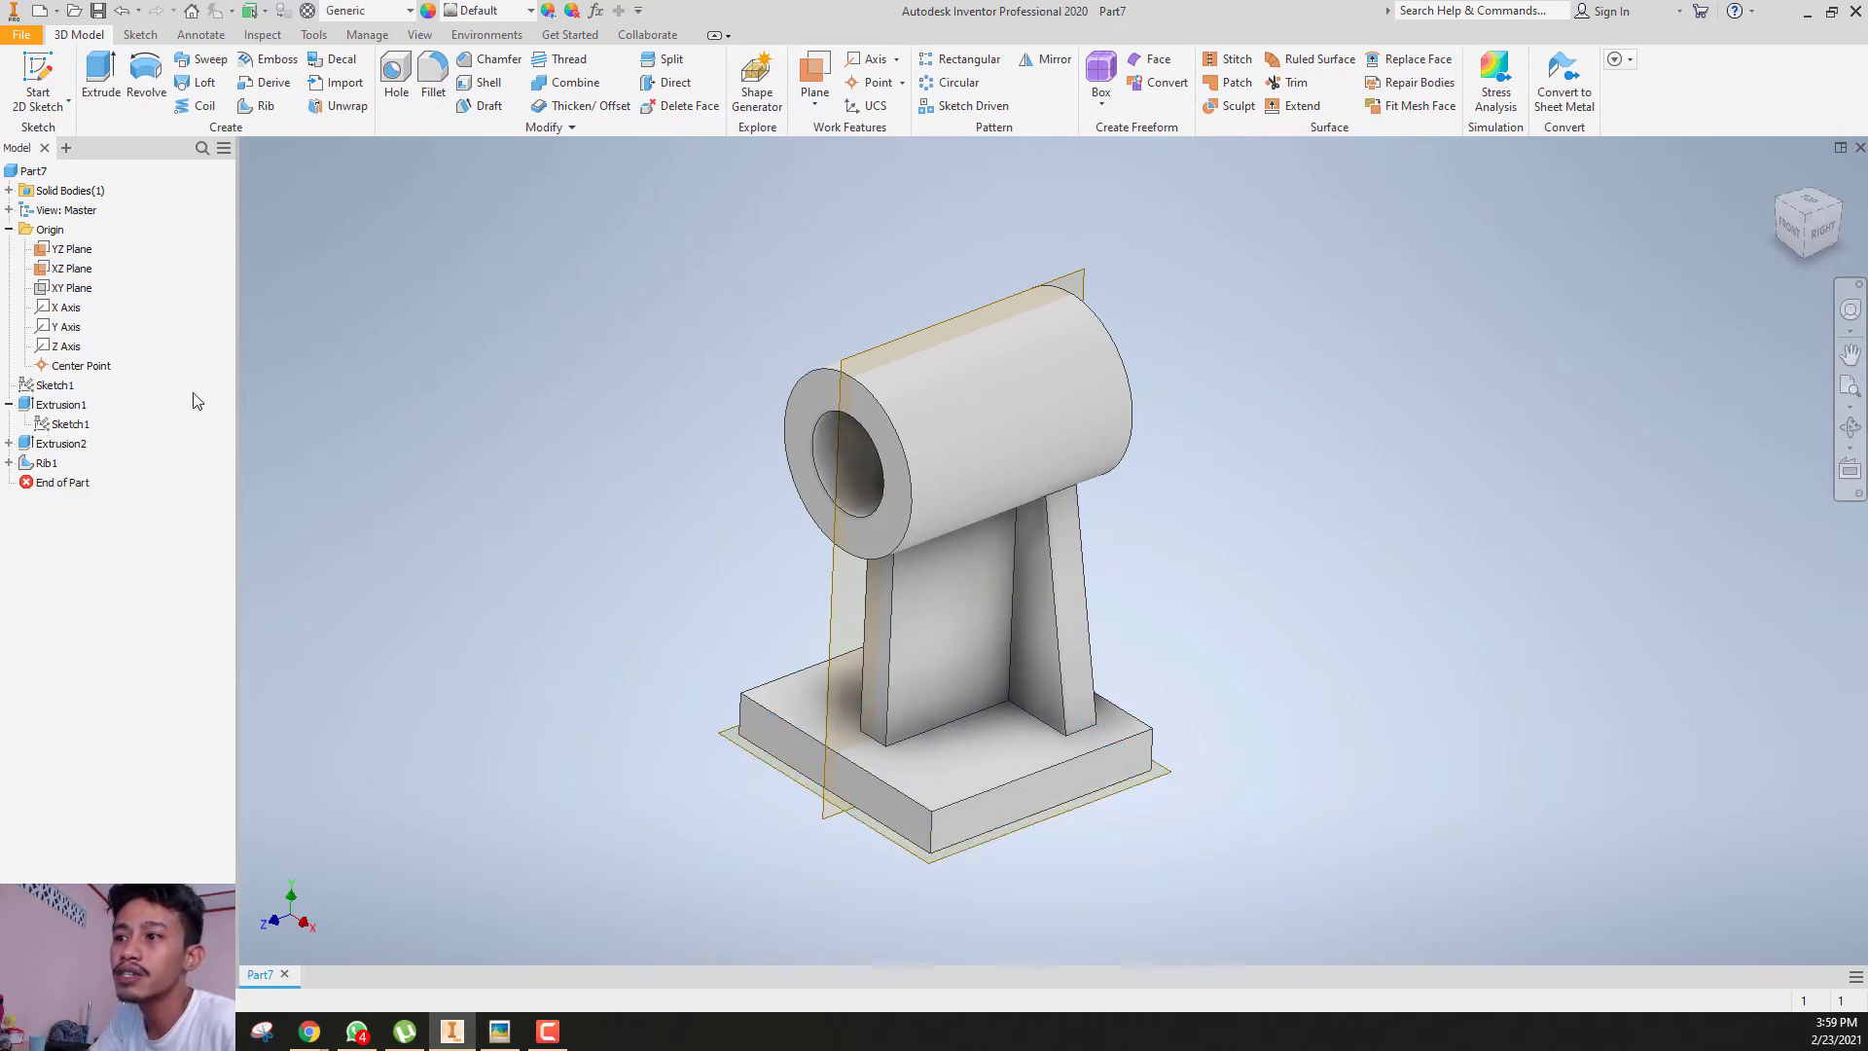
# - Create a work plane parallel to the XZ plane, offset 126 mm upward so it lies above the hub
pyautogui.click(806, 78)
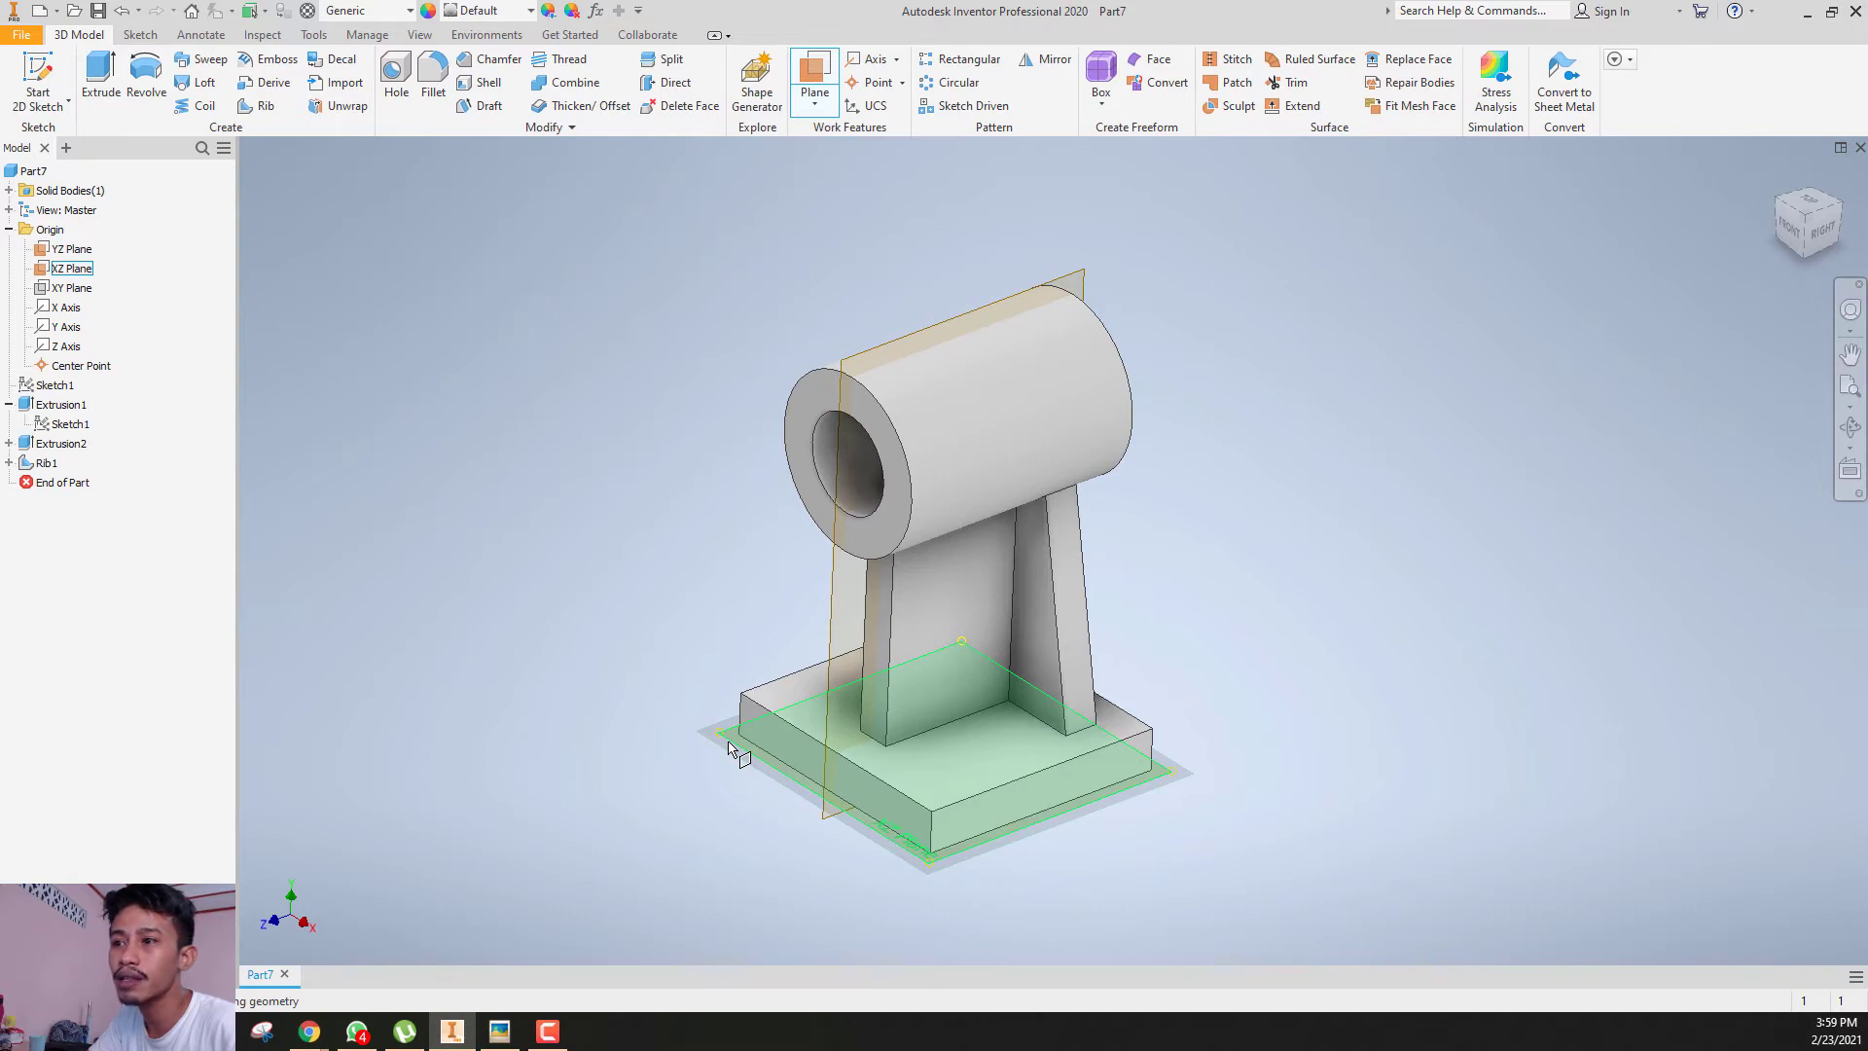
pyautogui.moveTo(730, 749); pyautogui.dragTo(659, 295)
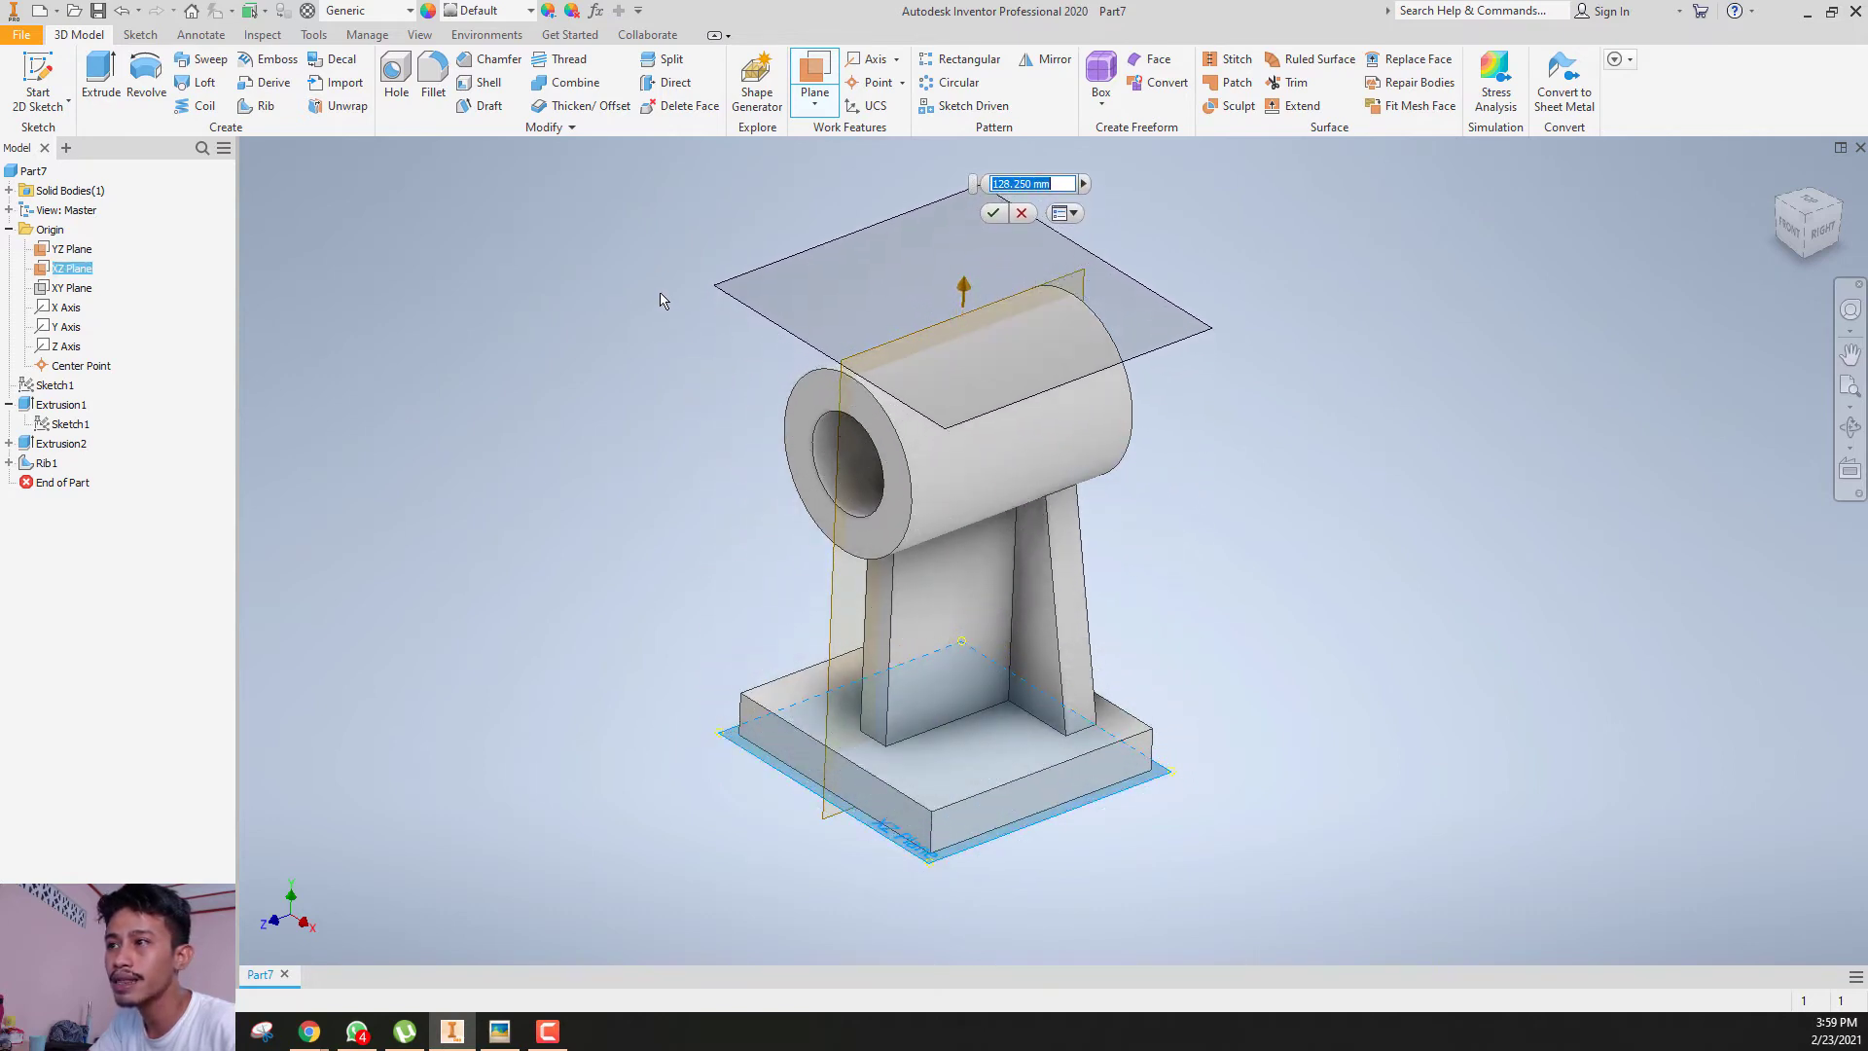
pyautogui.click(1823, 234)
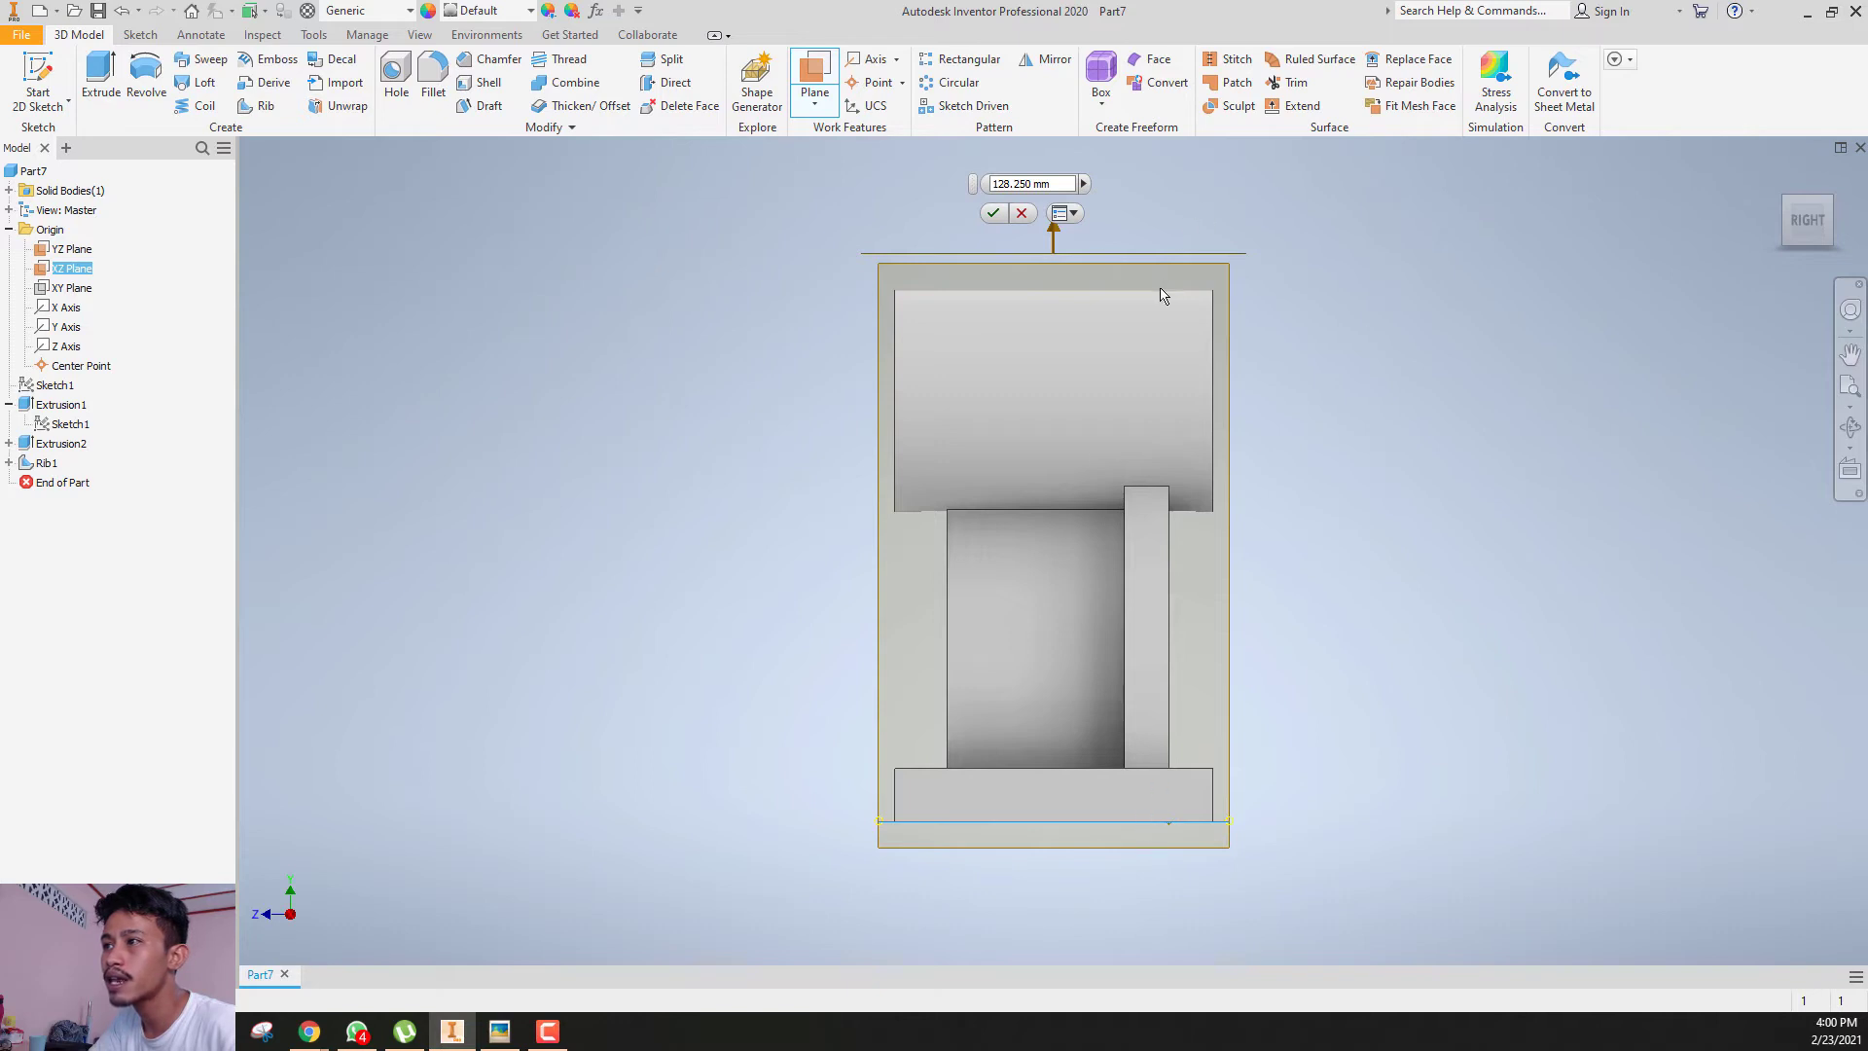
pyautogui.moveTo(1053, 238); pyautogui.dragTo(1055, 267)
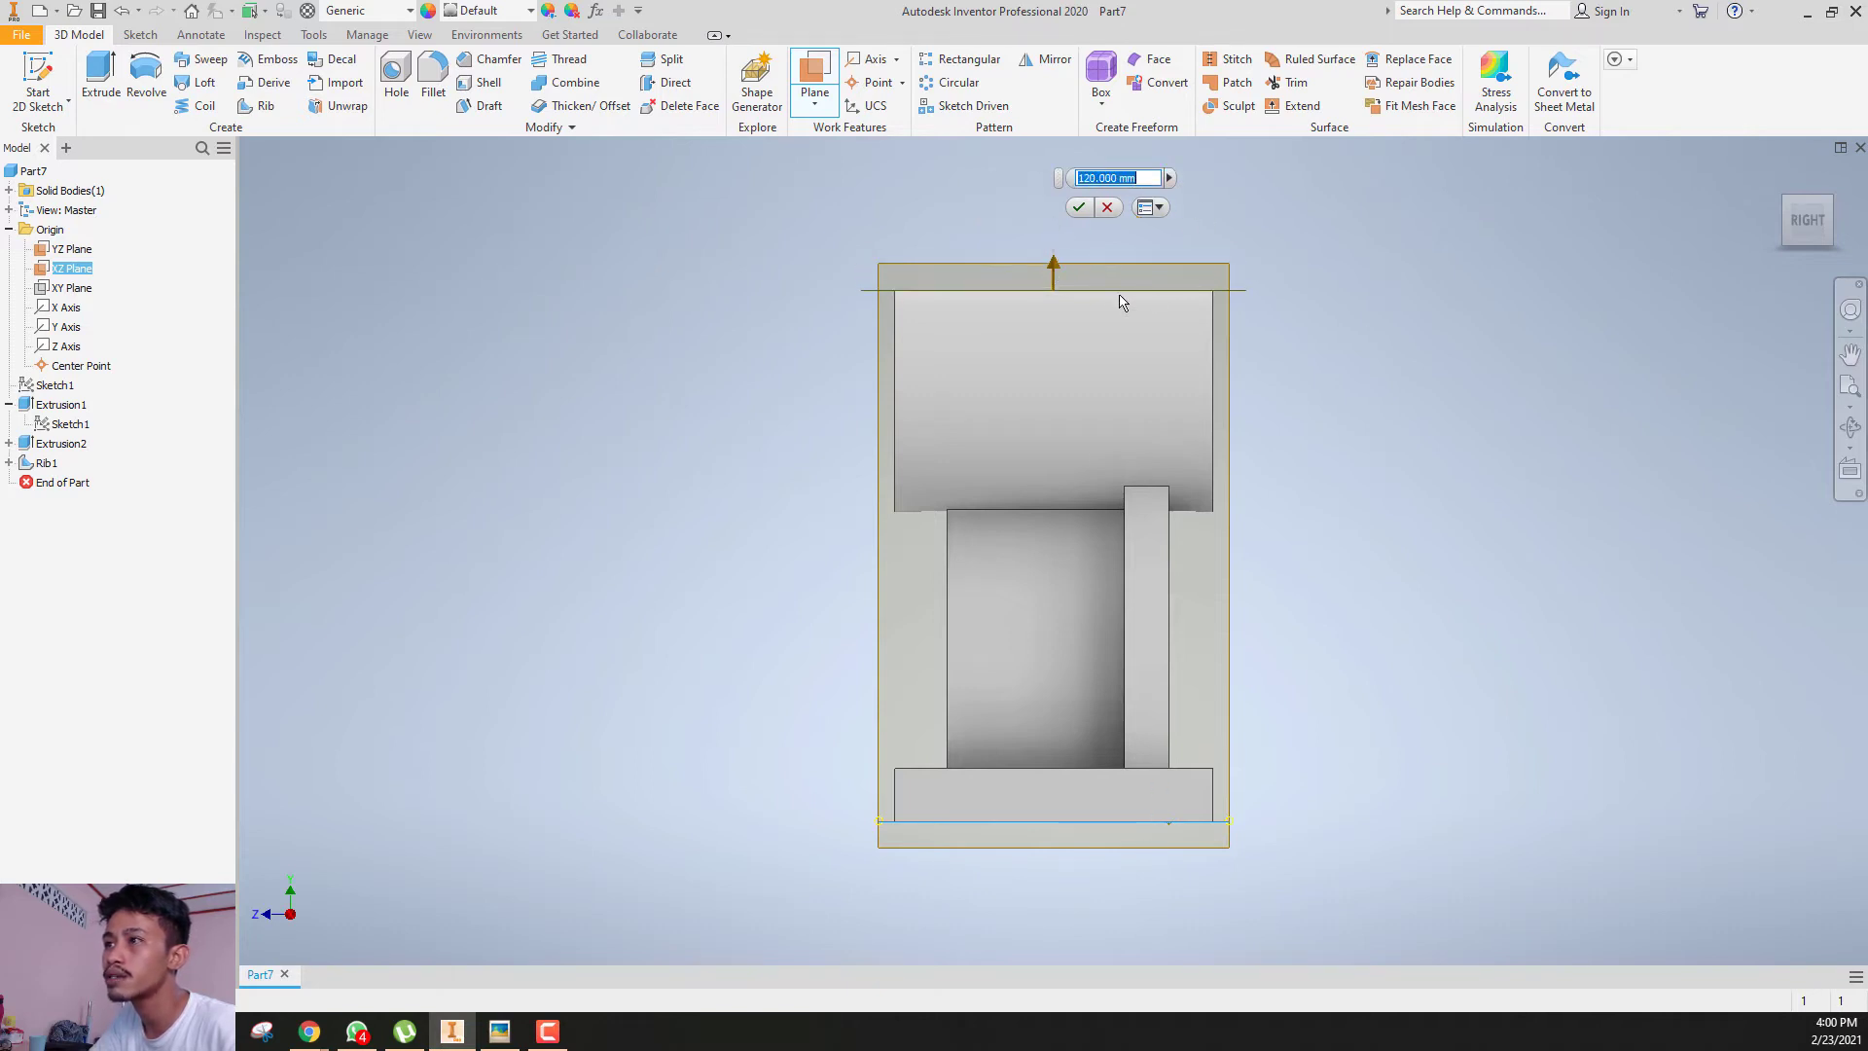
pyautogui.scroll(3, 1238, 296)
pyautogui.scroll(-1, 1282, 346)
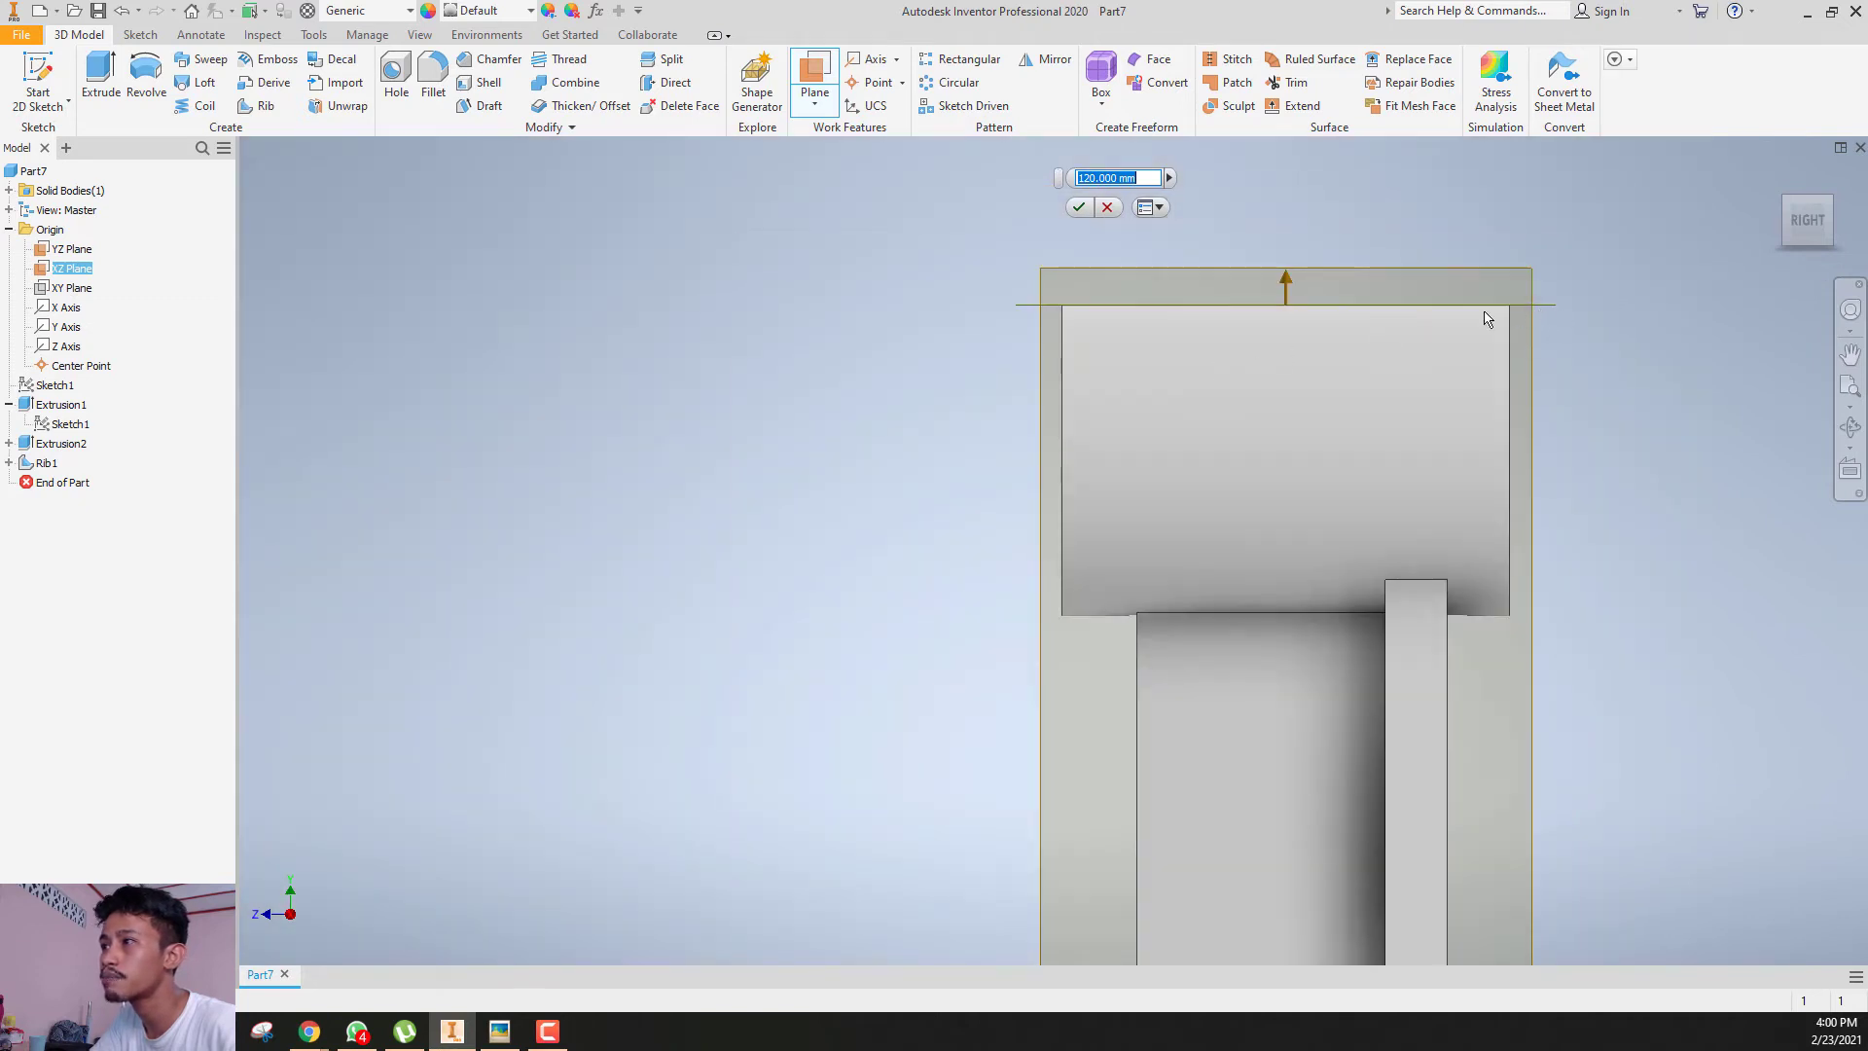
pyautogui.scroll(-3, 1487, 319)
pyautogui.scroll(3, 1435, 360)
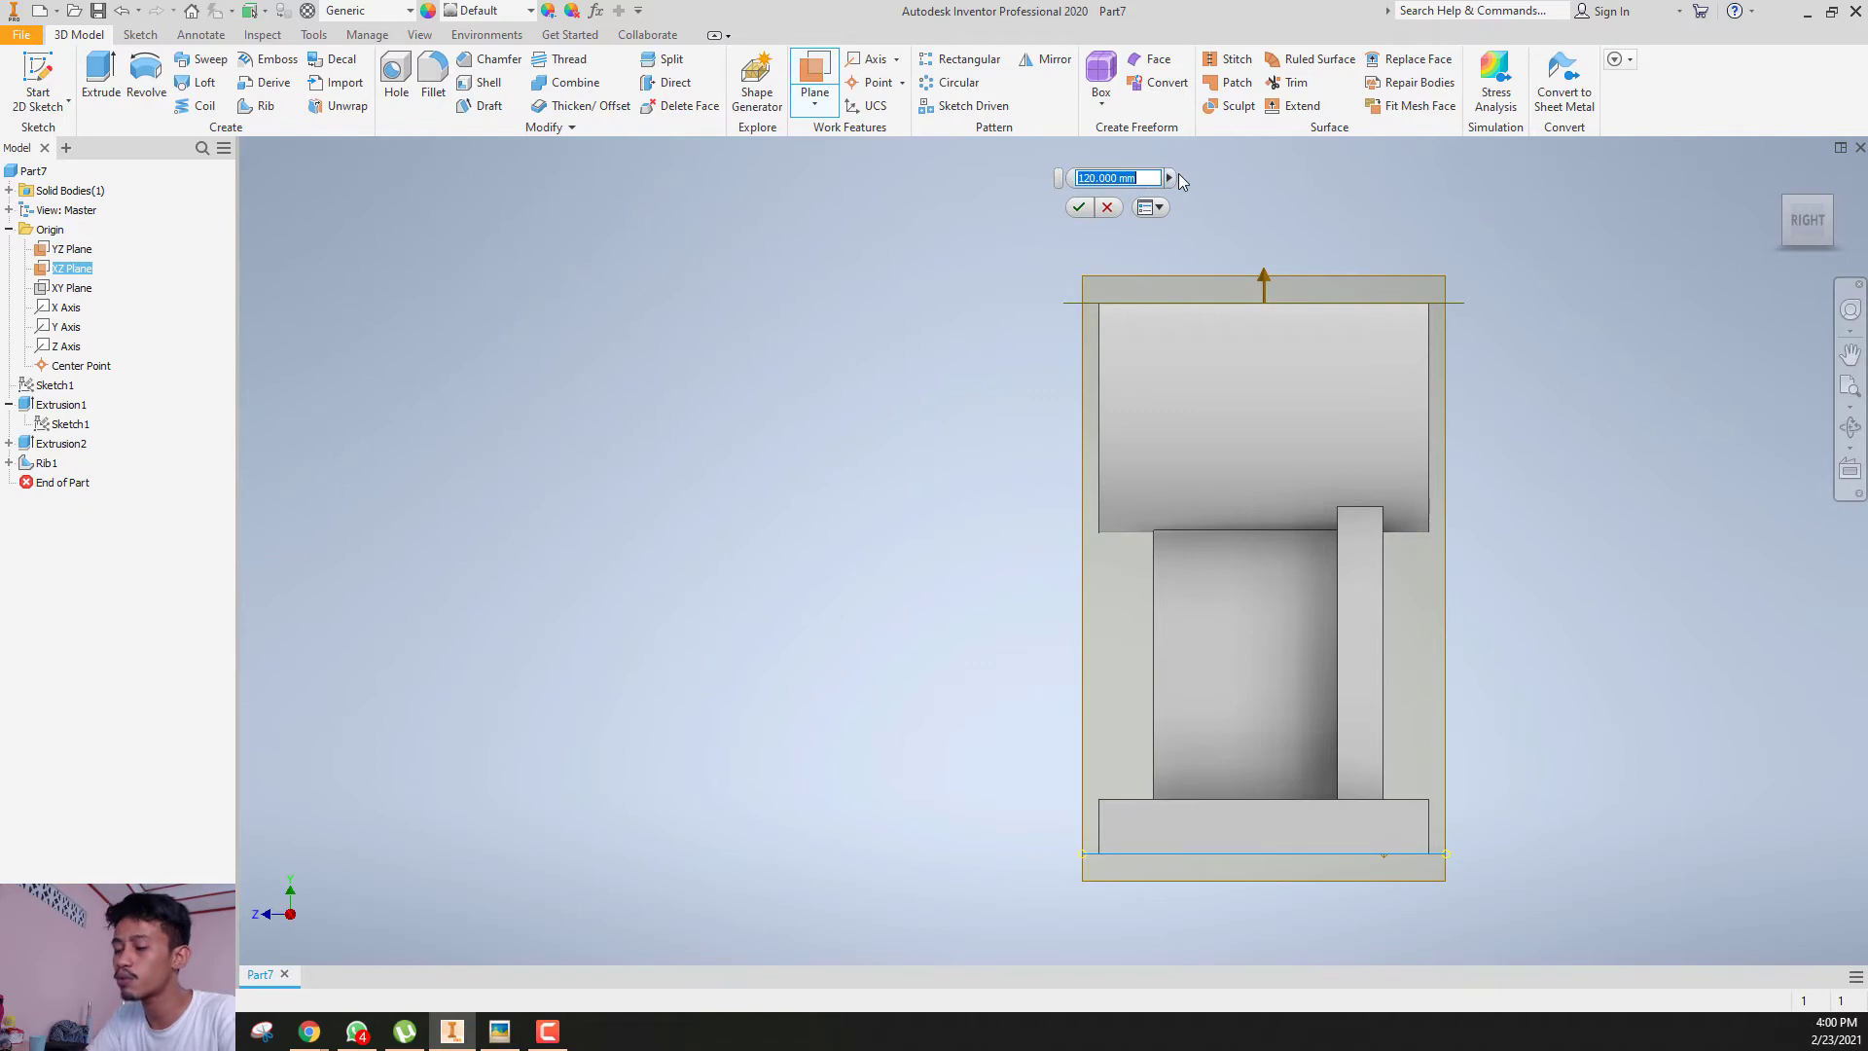
pyautogui.write('126')
pyautogui.press('Return')
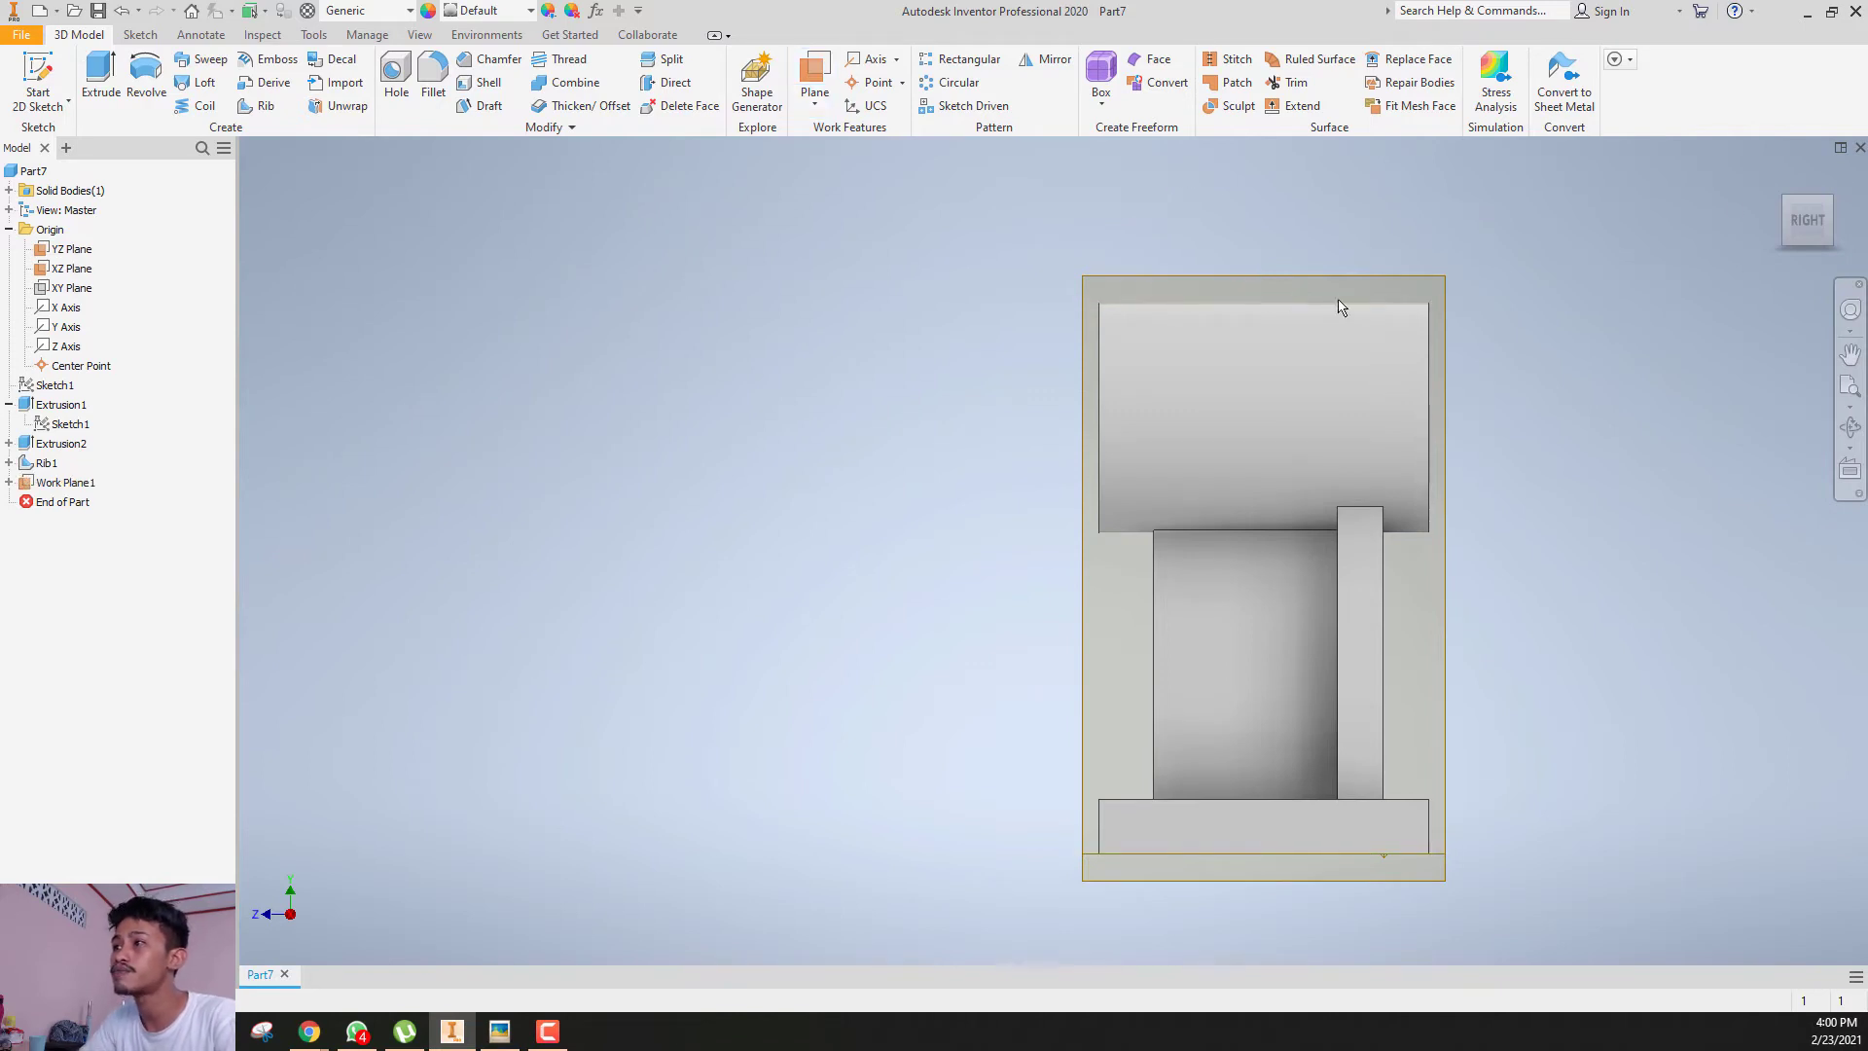
# - Start a sketch on the new work plane above the hub and orient it squarely from the top with the hub axis horizontal
pyautogui.click(1793, 200)
pyautogui.moveTo(1793, 201)
pyautogui.mouseDown()
pyautogui.moveTo(1820, 204)
pyautogui.moveTo(1718, 258)
pyautogui.mouseUp()
pyautogui.press('F6')
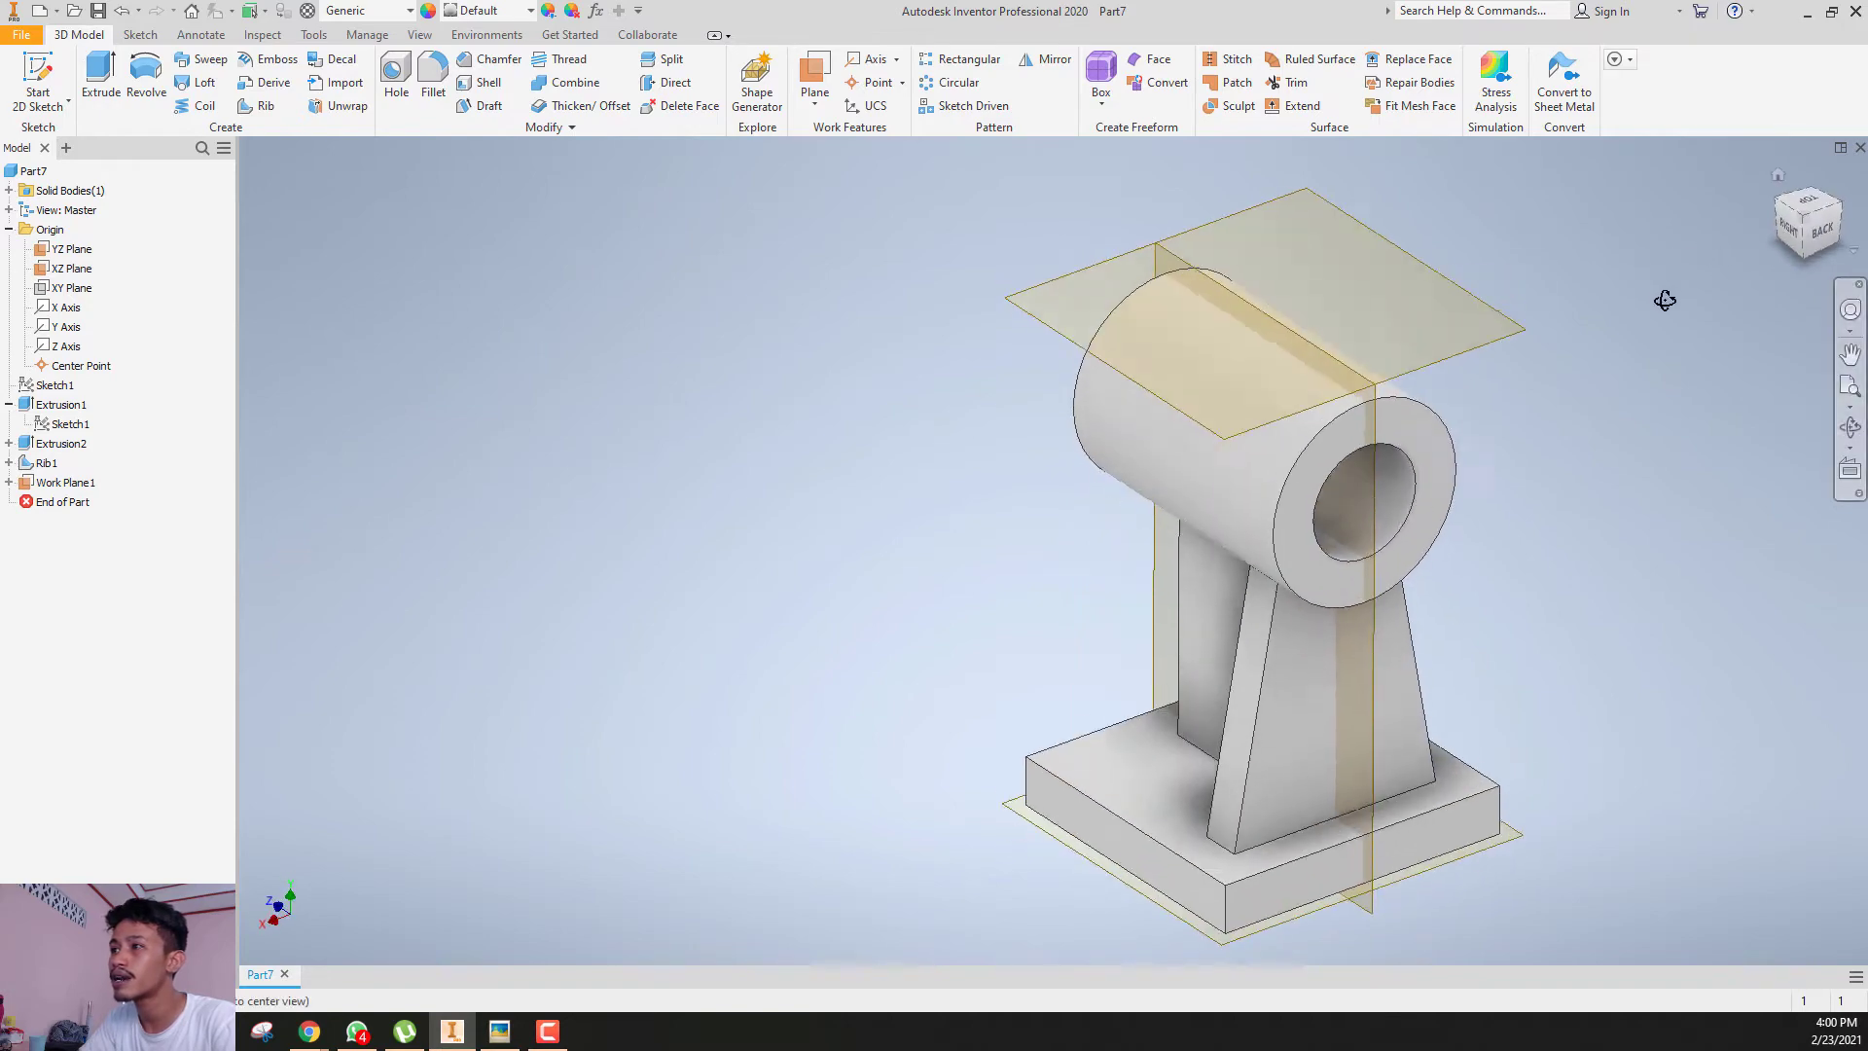
pyautogui.click(1491, 365)
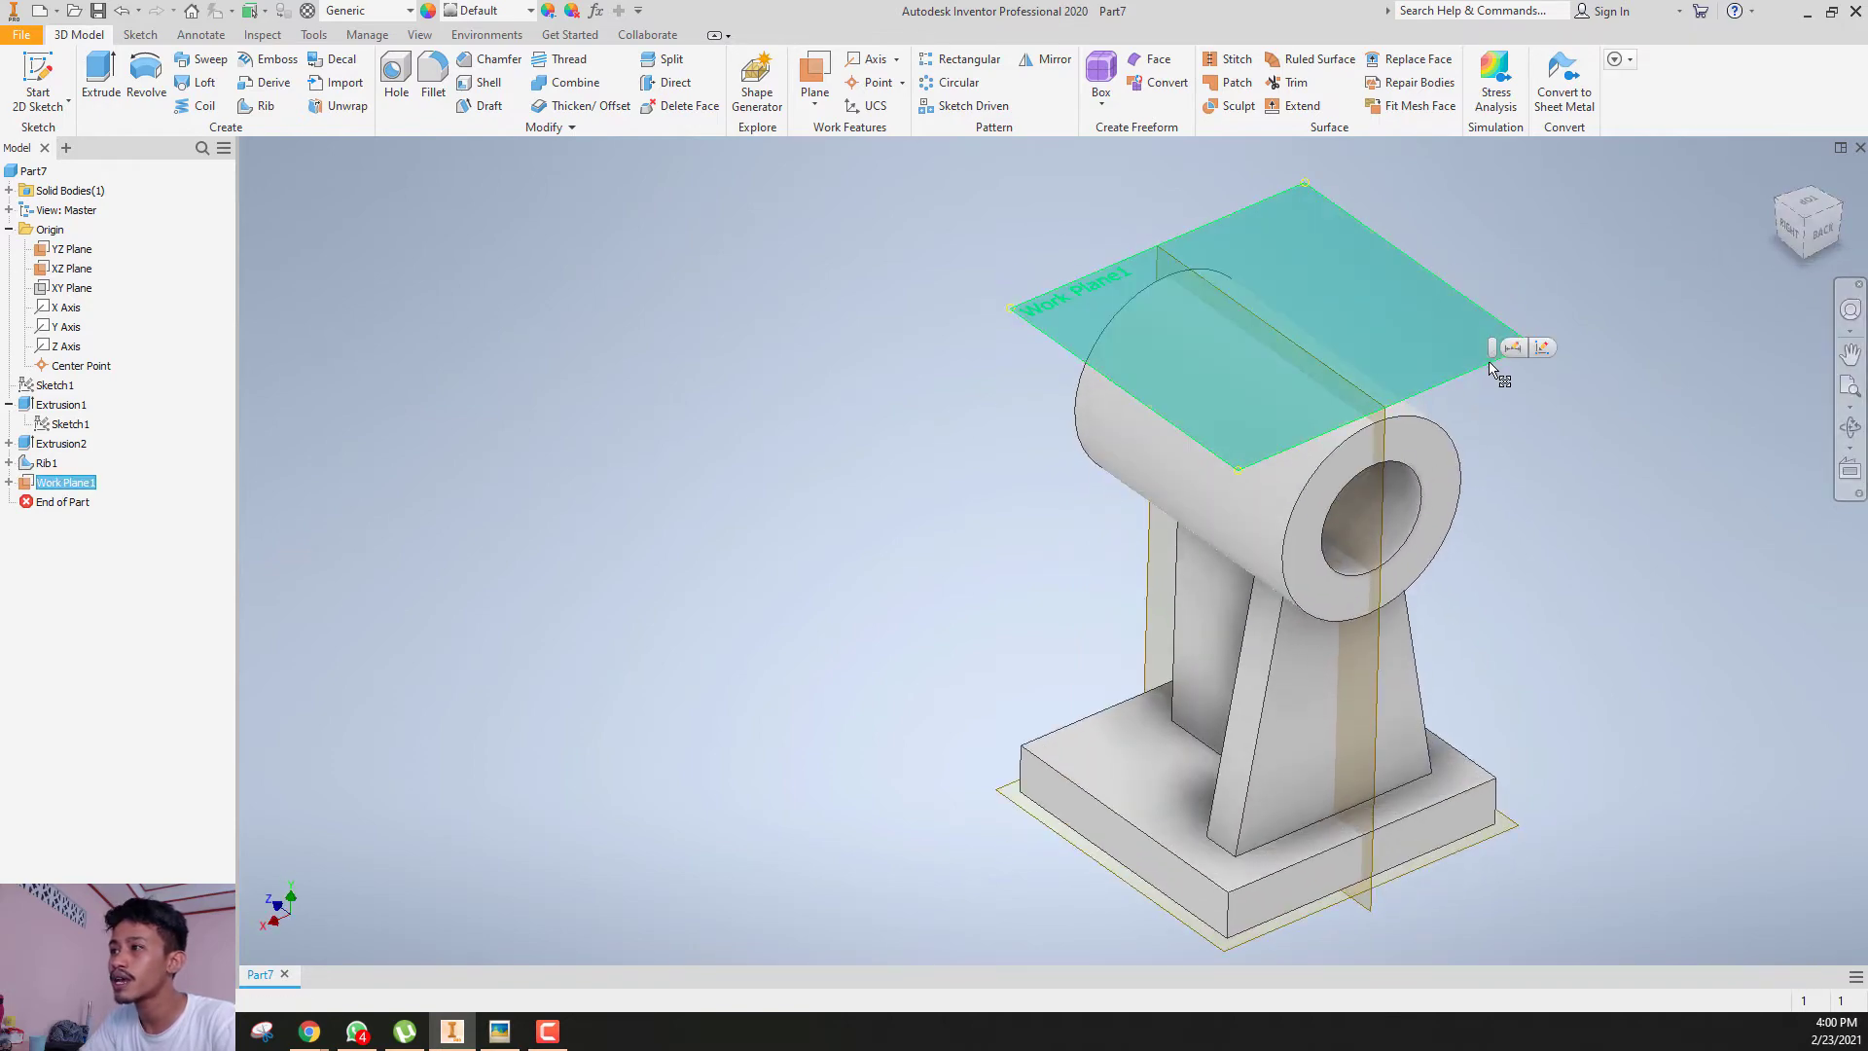
pyautogui.click(1544, 348)
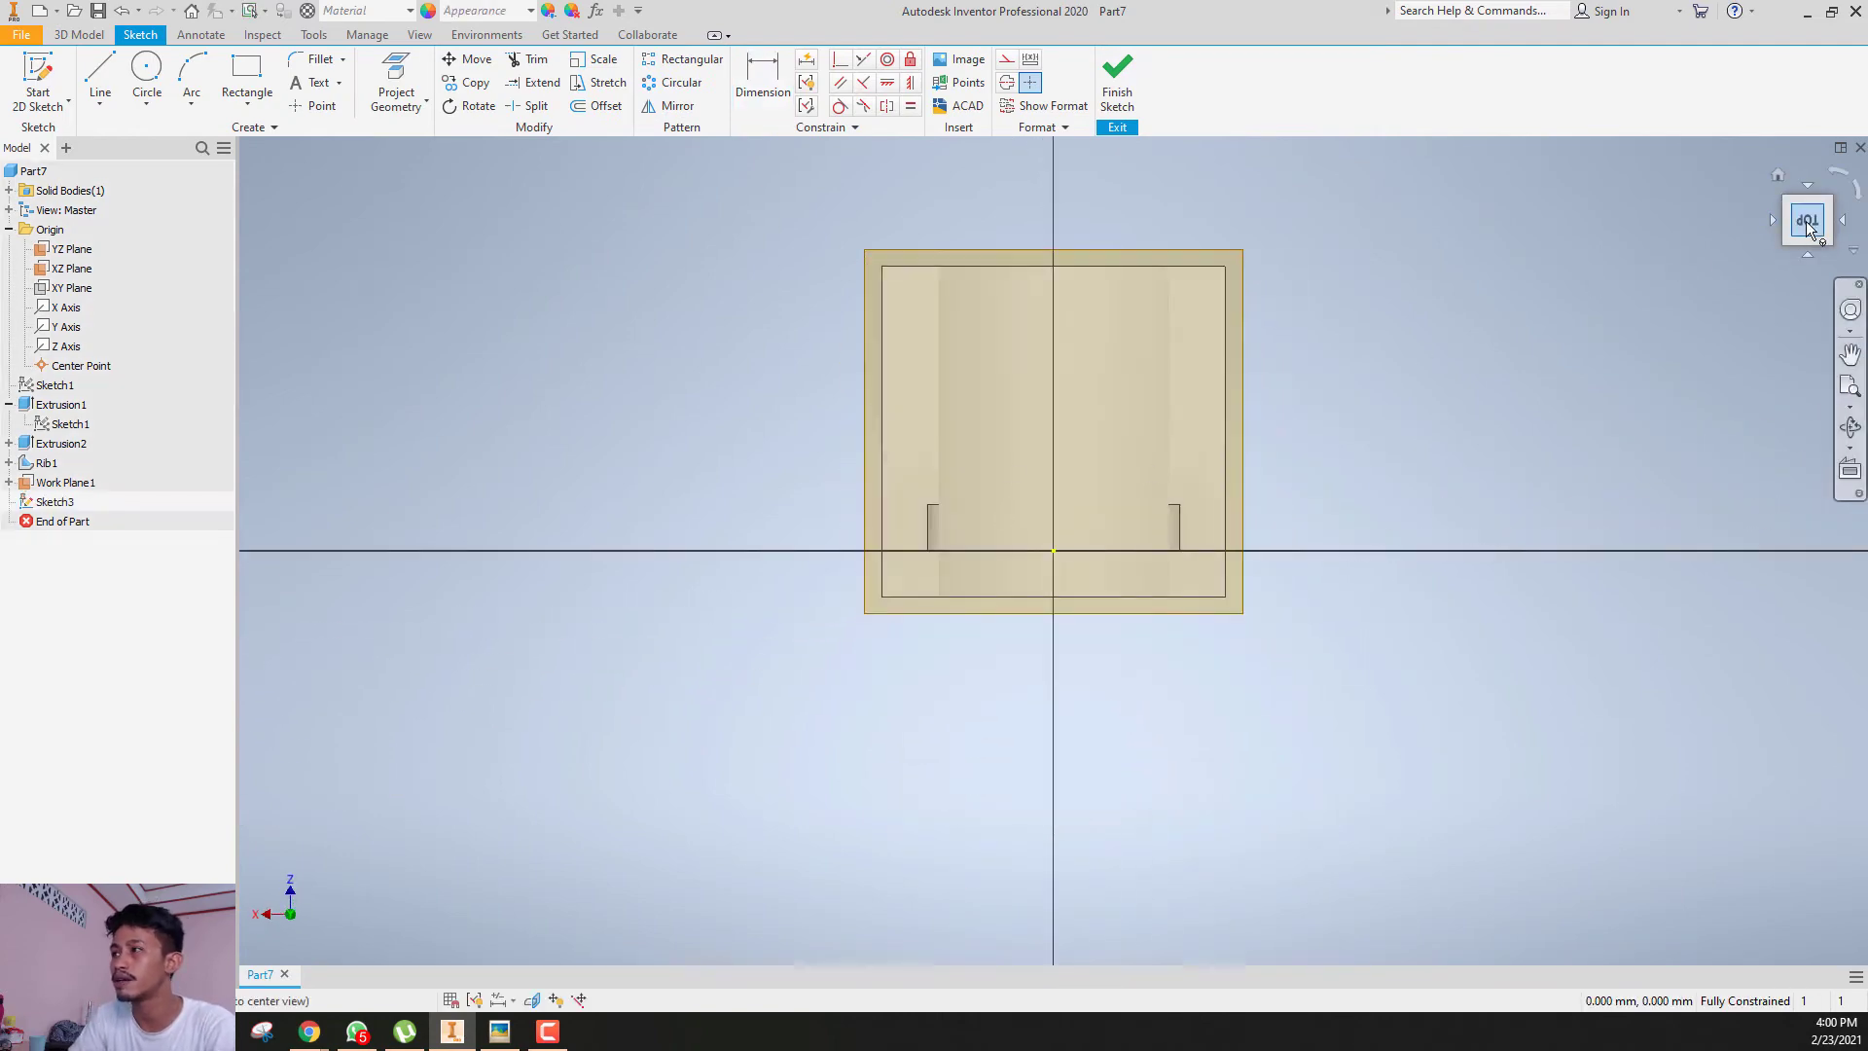
pyautogui.moveTo(1807, 222)
pyautogui.mouseDown()
pyautogui.moveTo(1752, 274)
pyautogui.moveTo(1738, 343)
pyautogui.moveTo(1808, 230)
pyautogui.mouseUp()
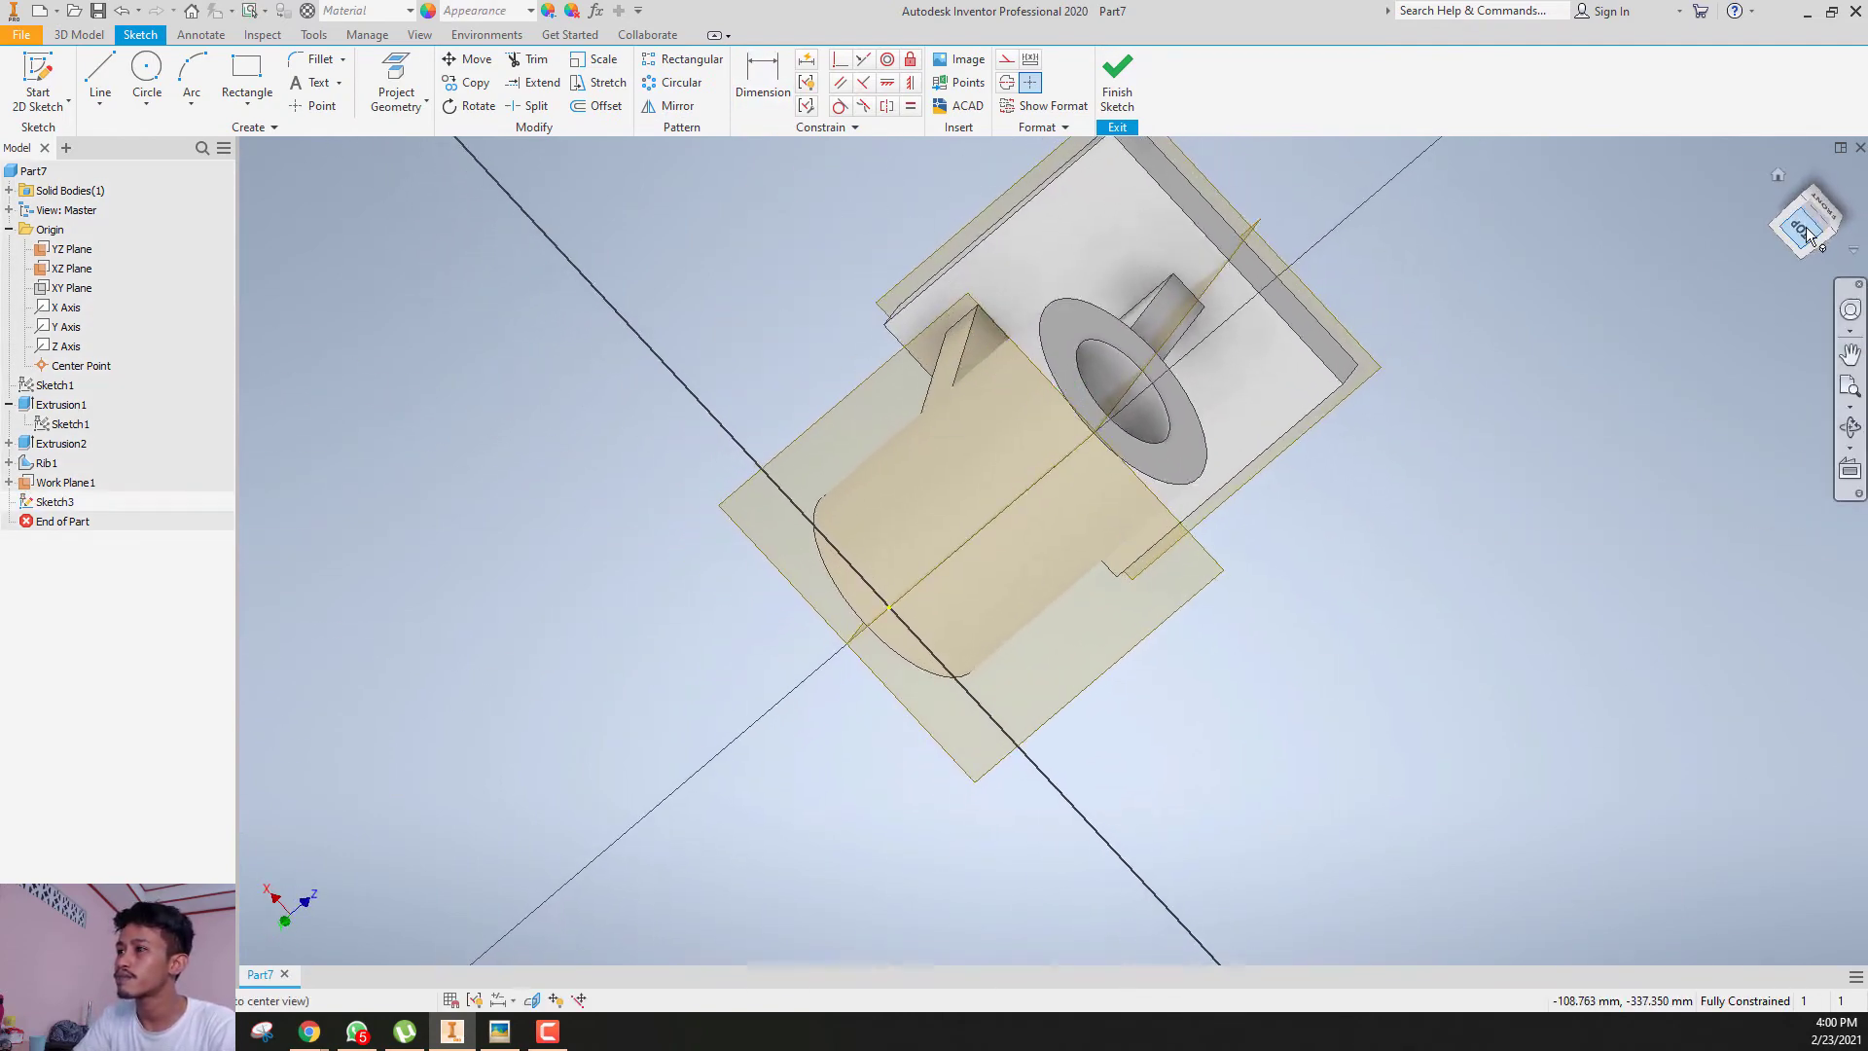
pyautogui.click(1803, 231)
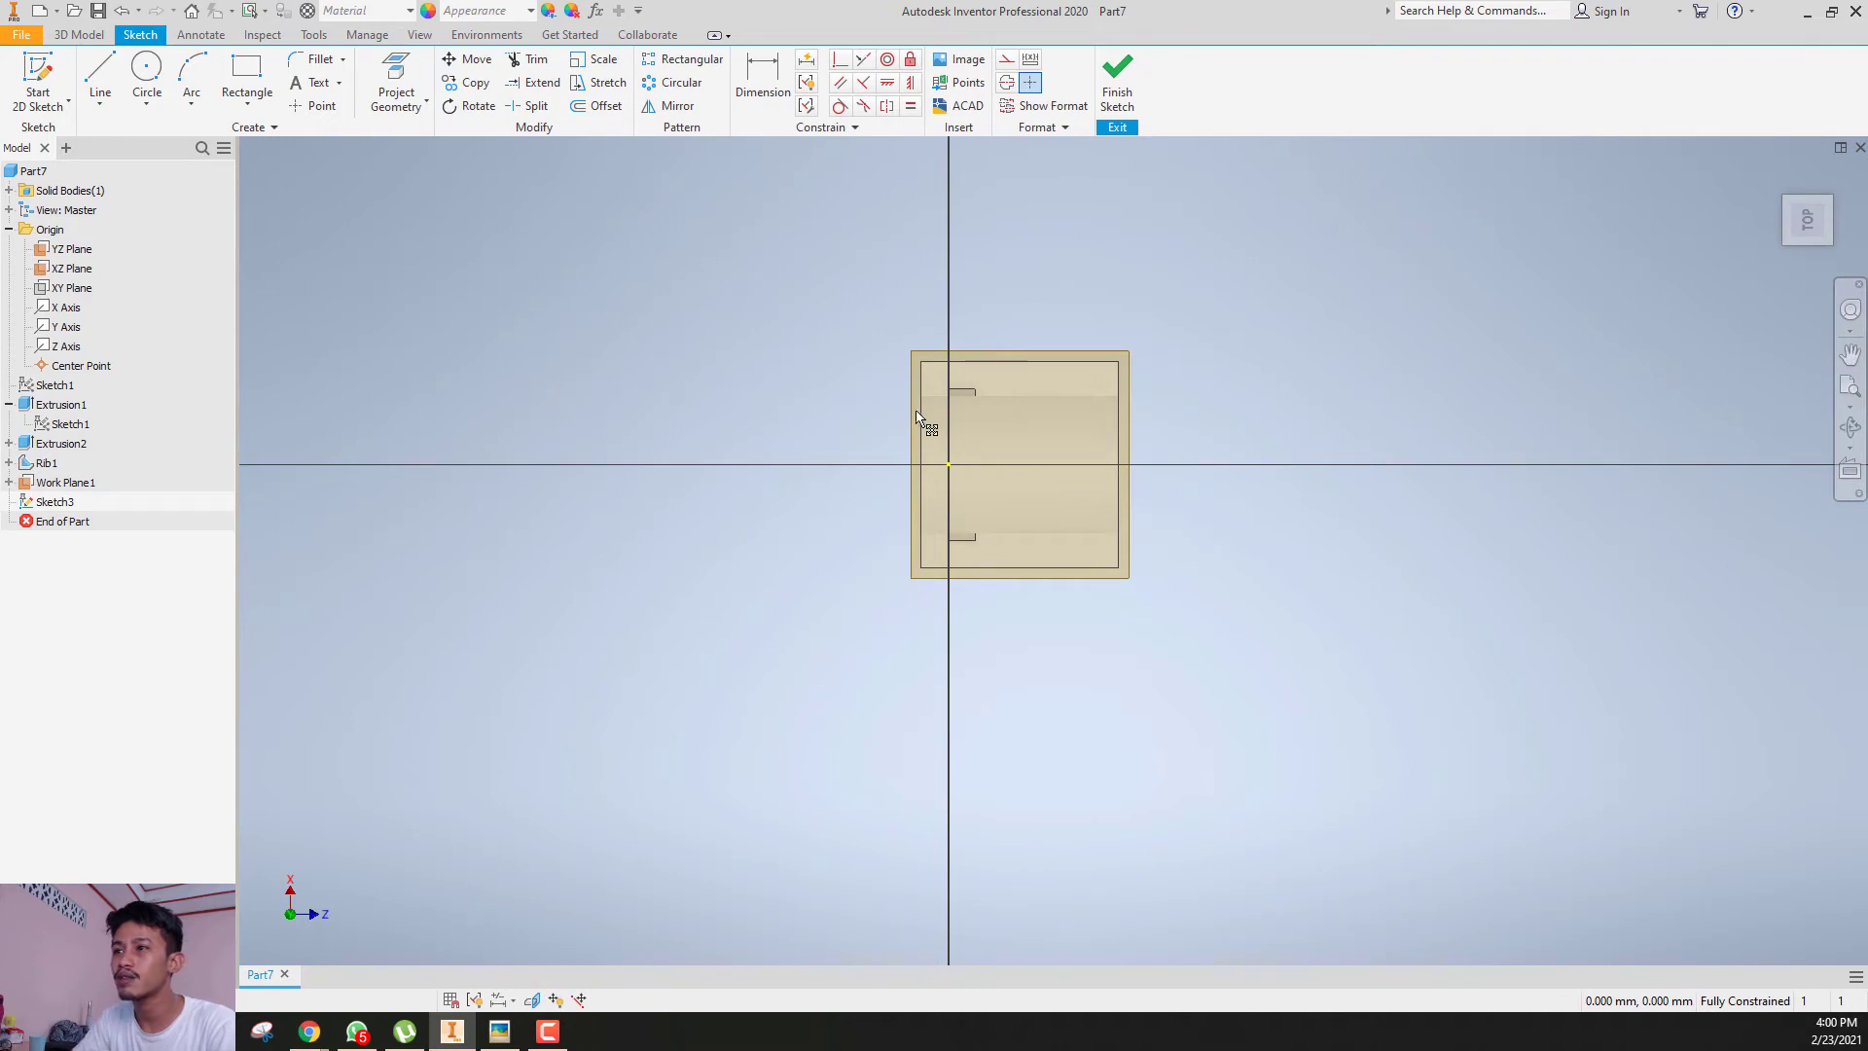
# - Sketch a circle about 16 mm in diameter centred on the hub's axis for the small boss
pyautogui.click(147, 73)
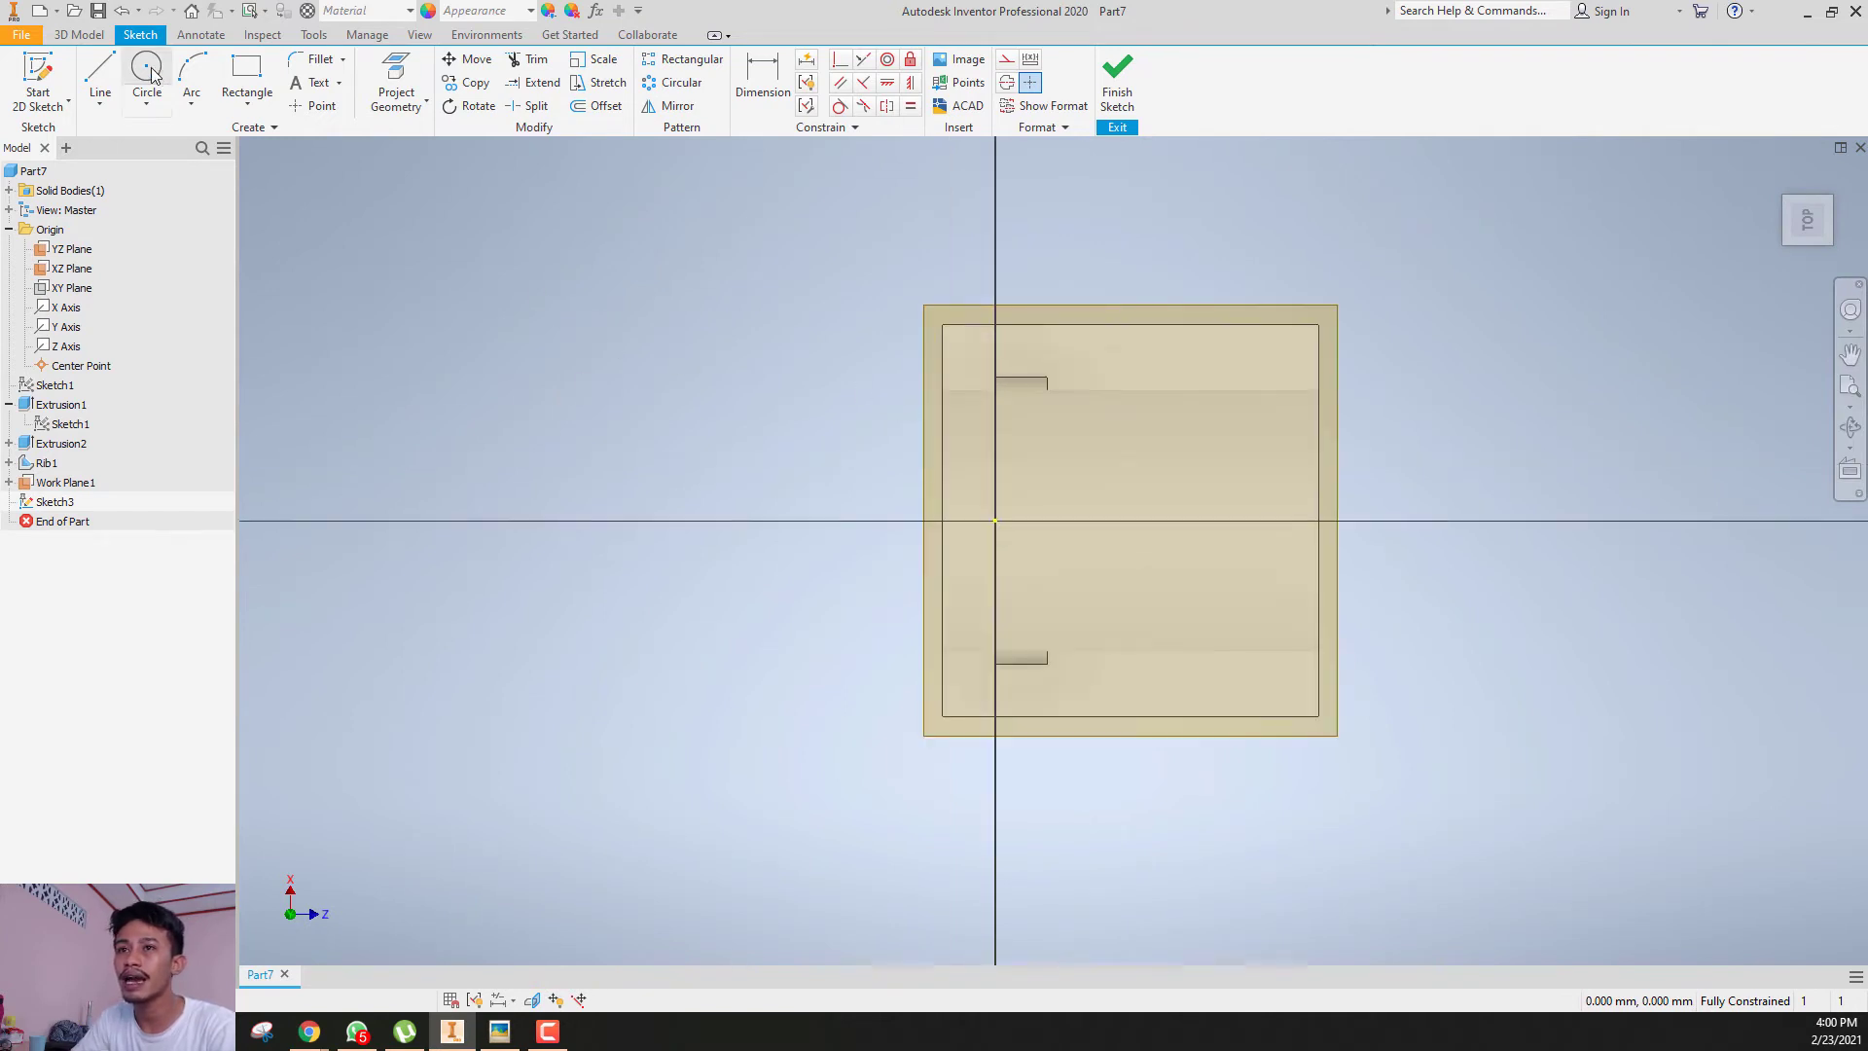
pyautogui.click(1141, 521)
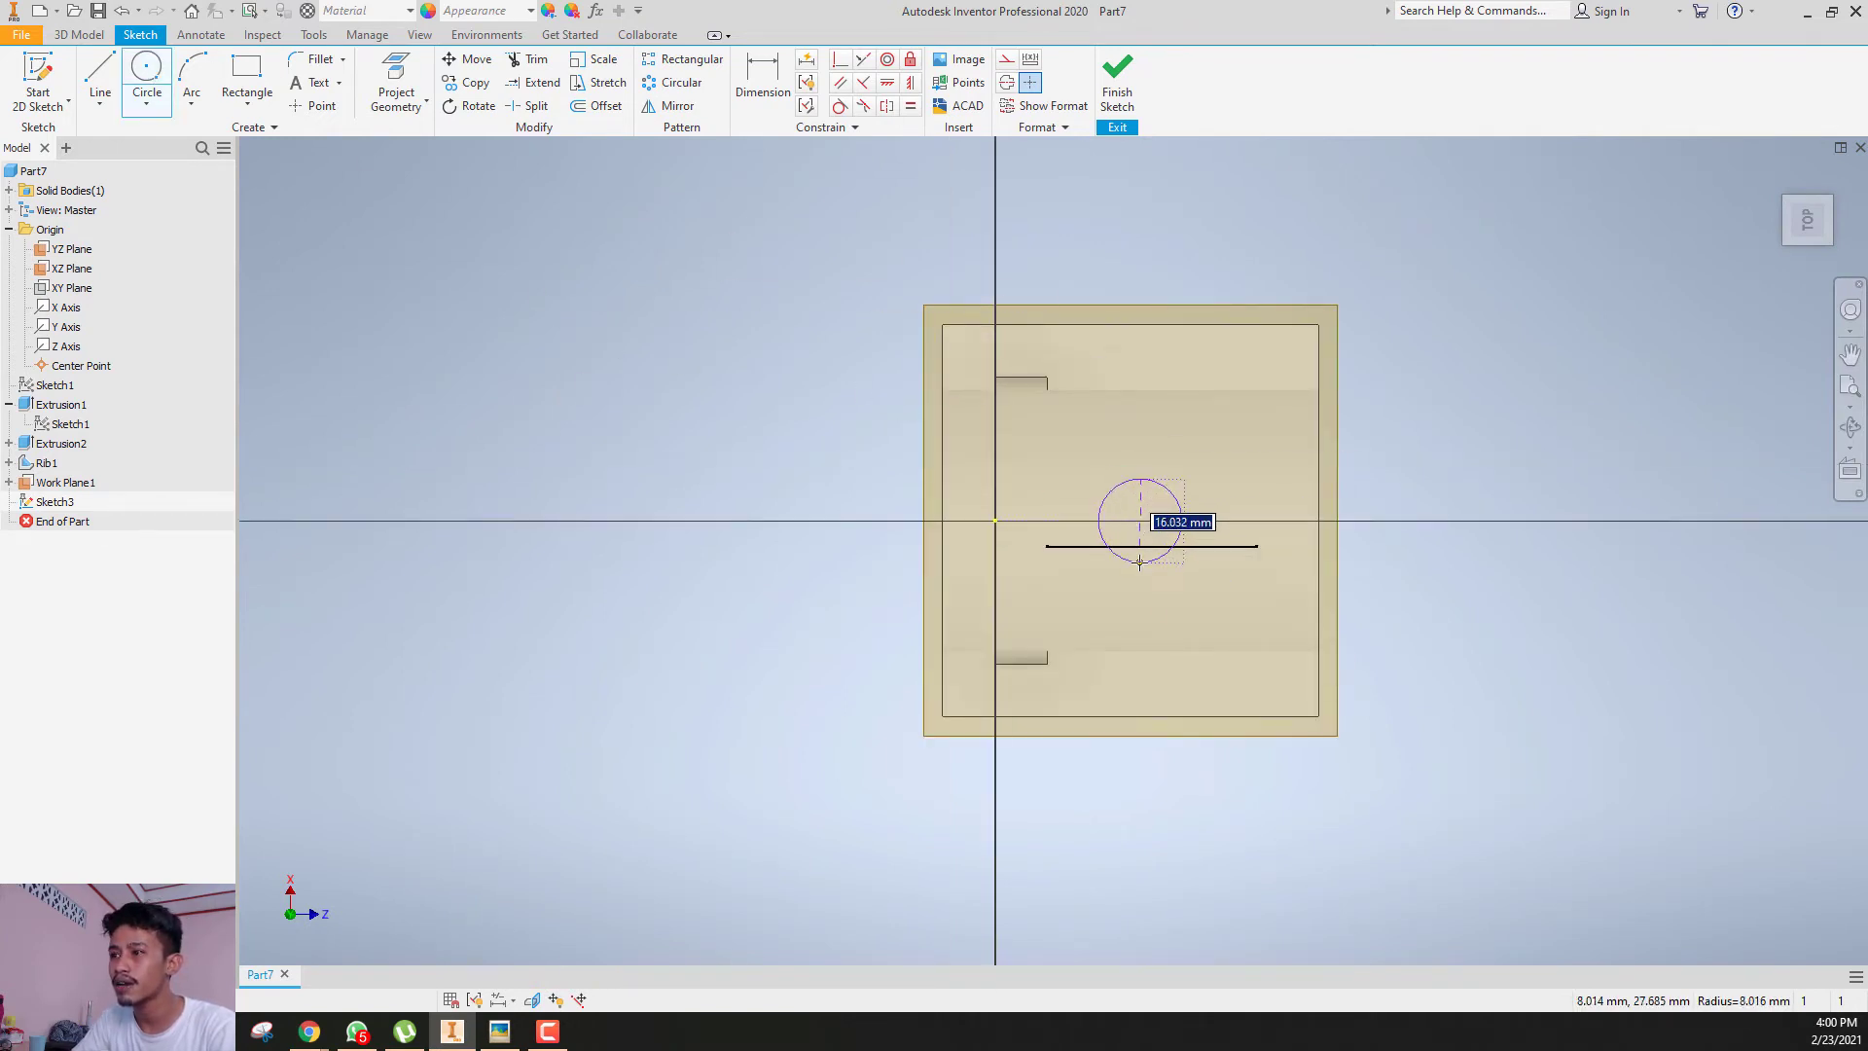
pyautogui.click(1182, 521)
pyautogui.press('Escape')
# - Dimension the circle's diameter, check the value in the JOBSHEET 1.jpeg drawing, and set it to 12 mm
pyautogui.press('d')
pyautogui.click(1180, 513)
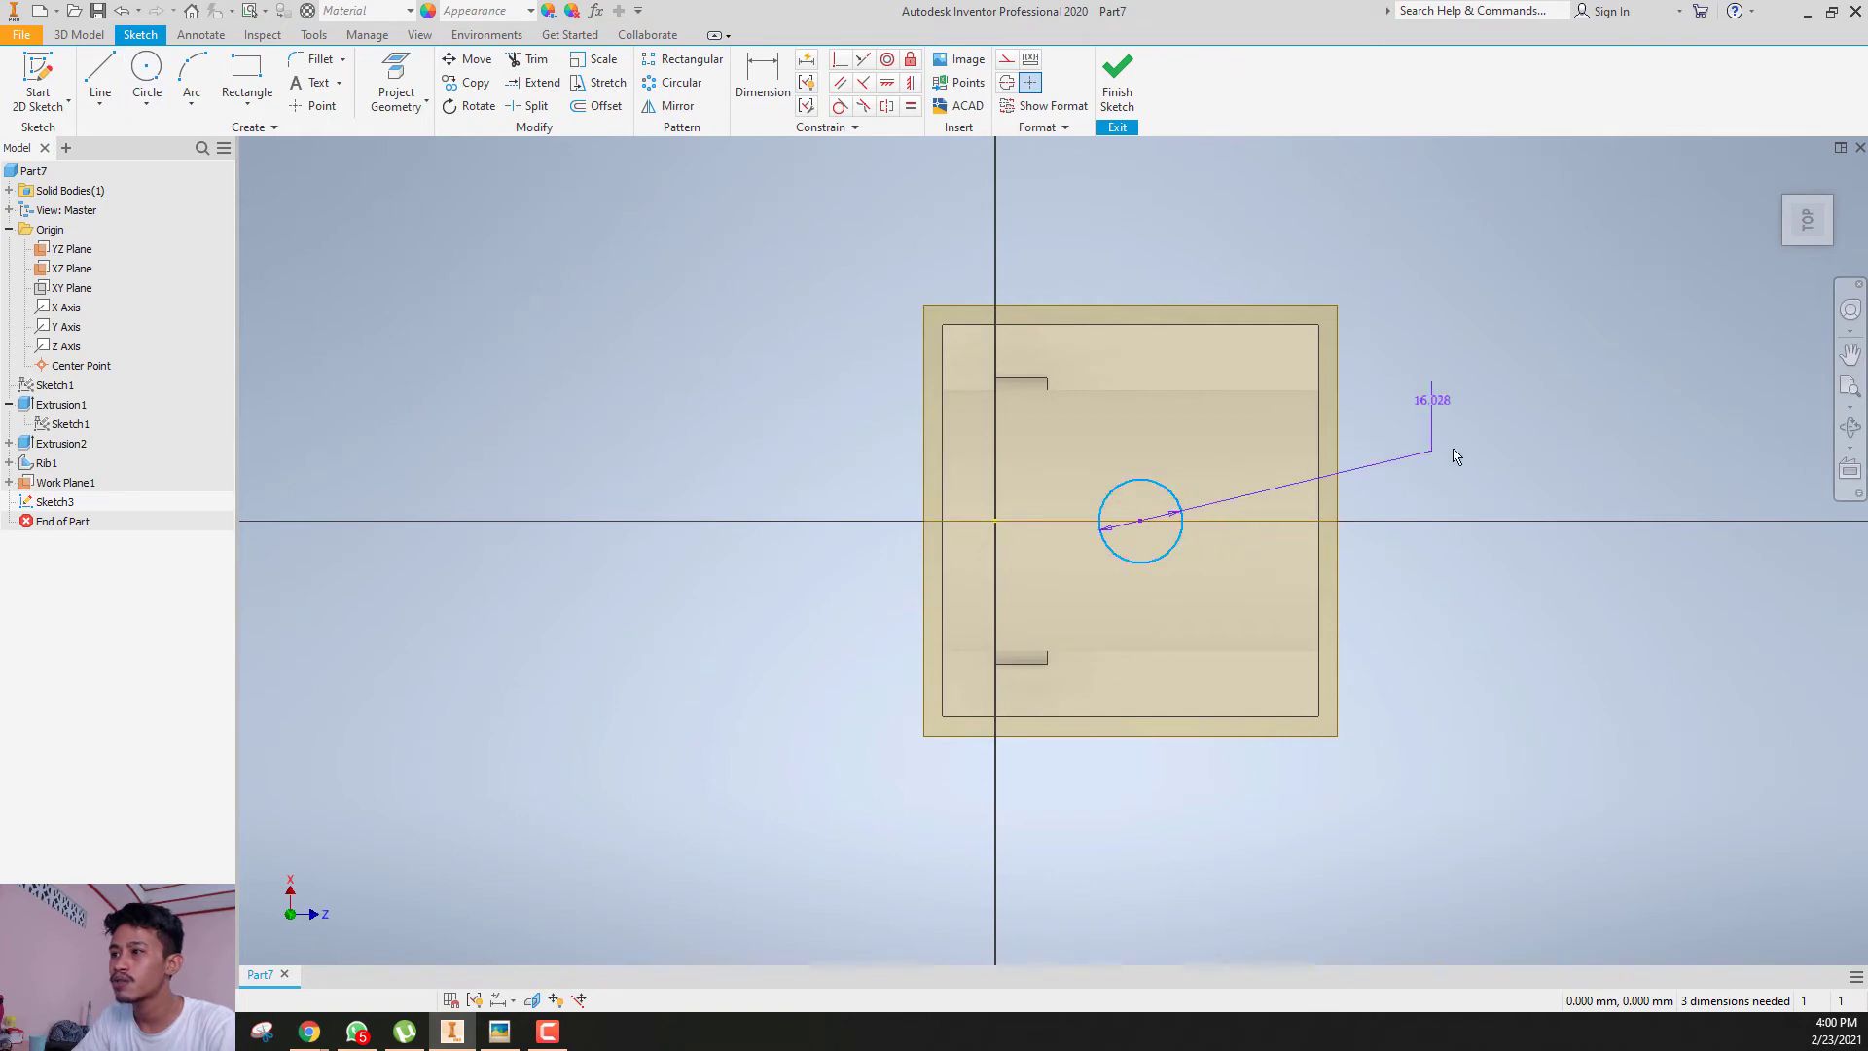
pyautogui.click(1500, 449)
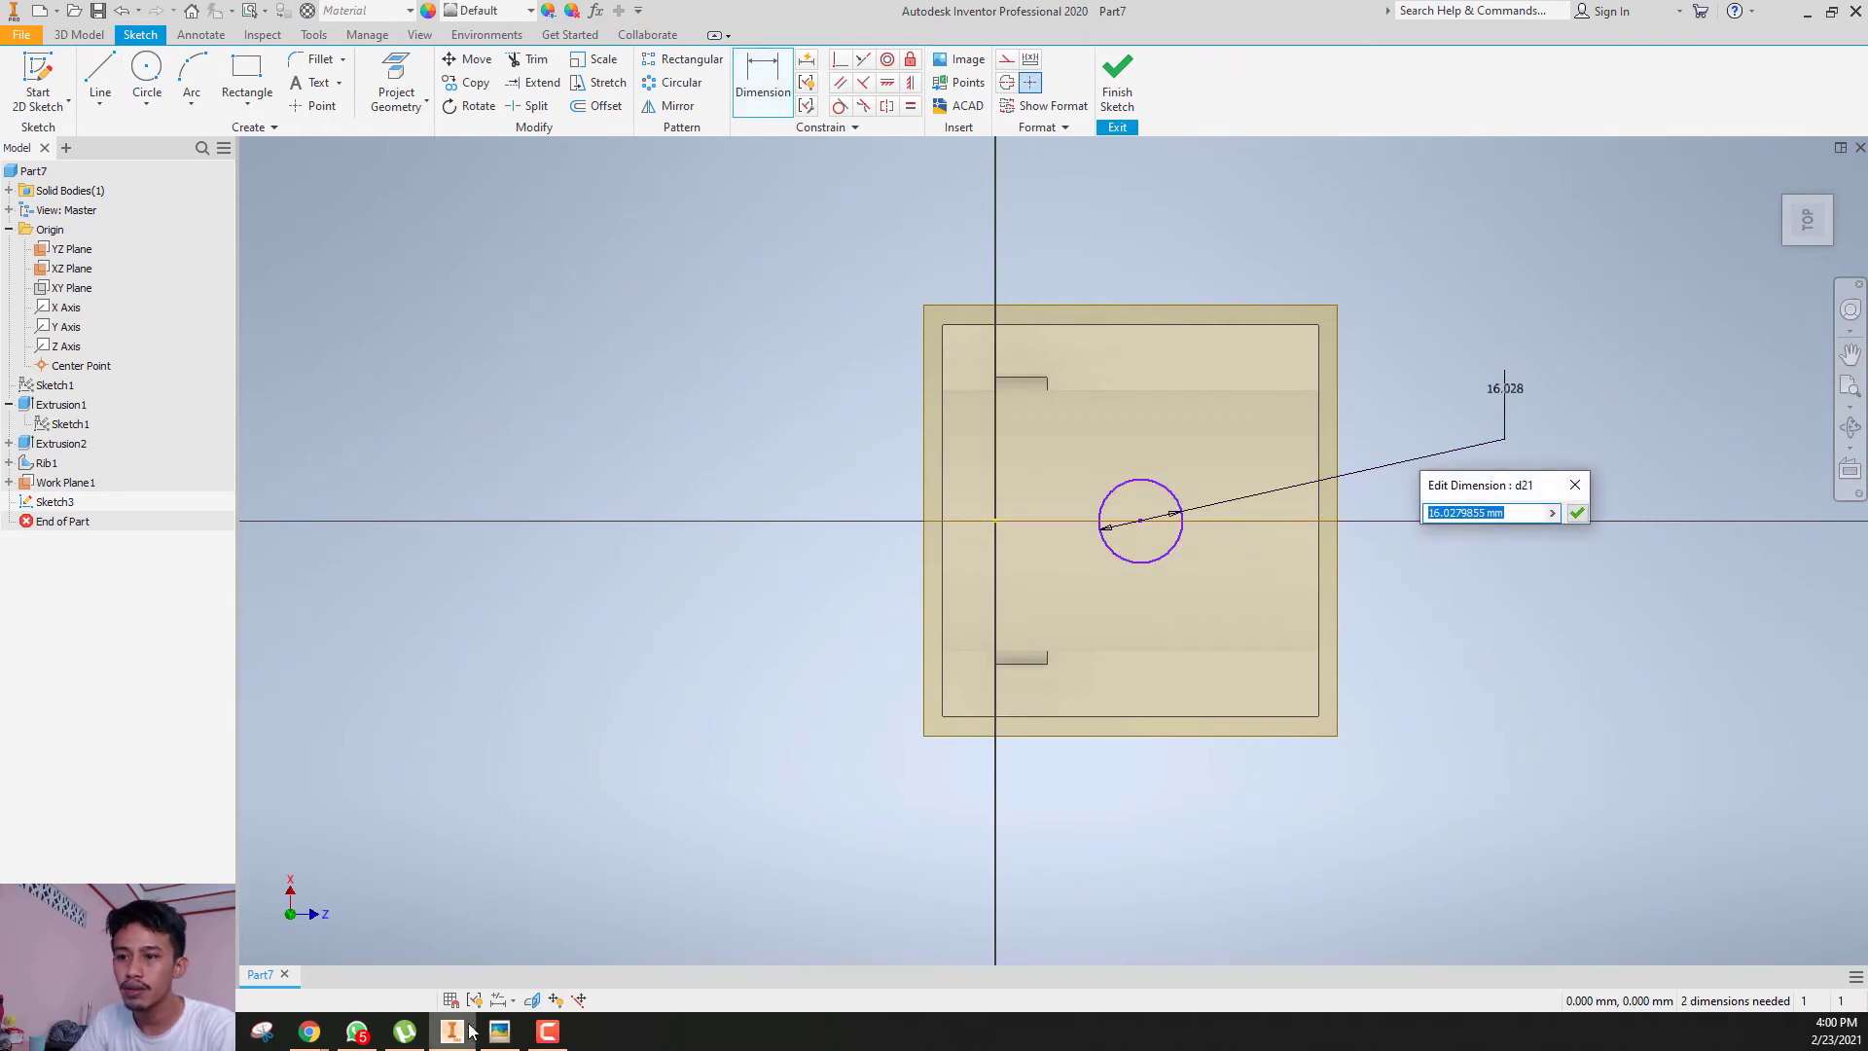
pyautogui.click(499, 1034)
pyautogui.click(499, 1033)
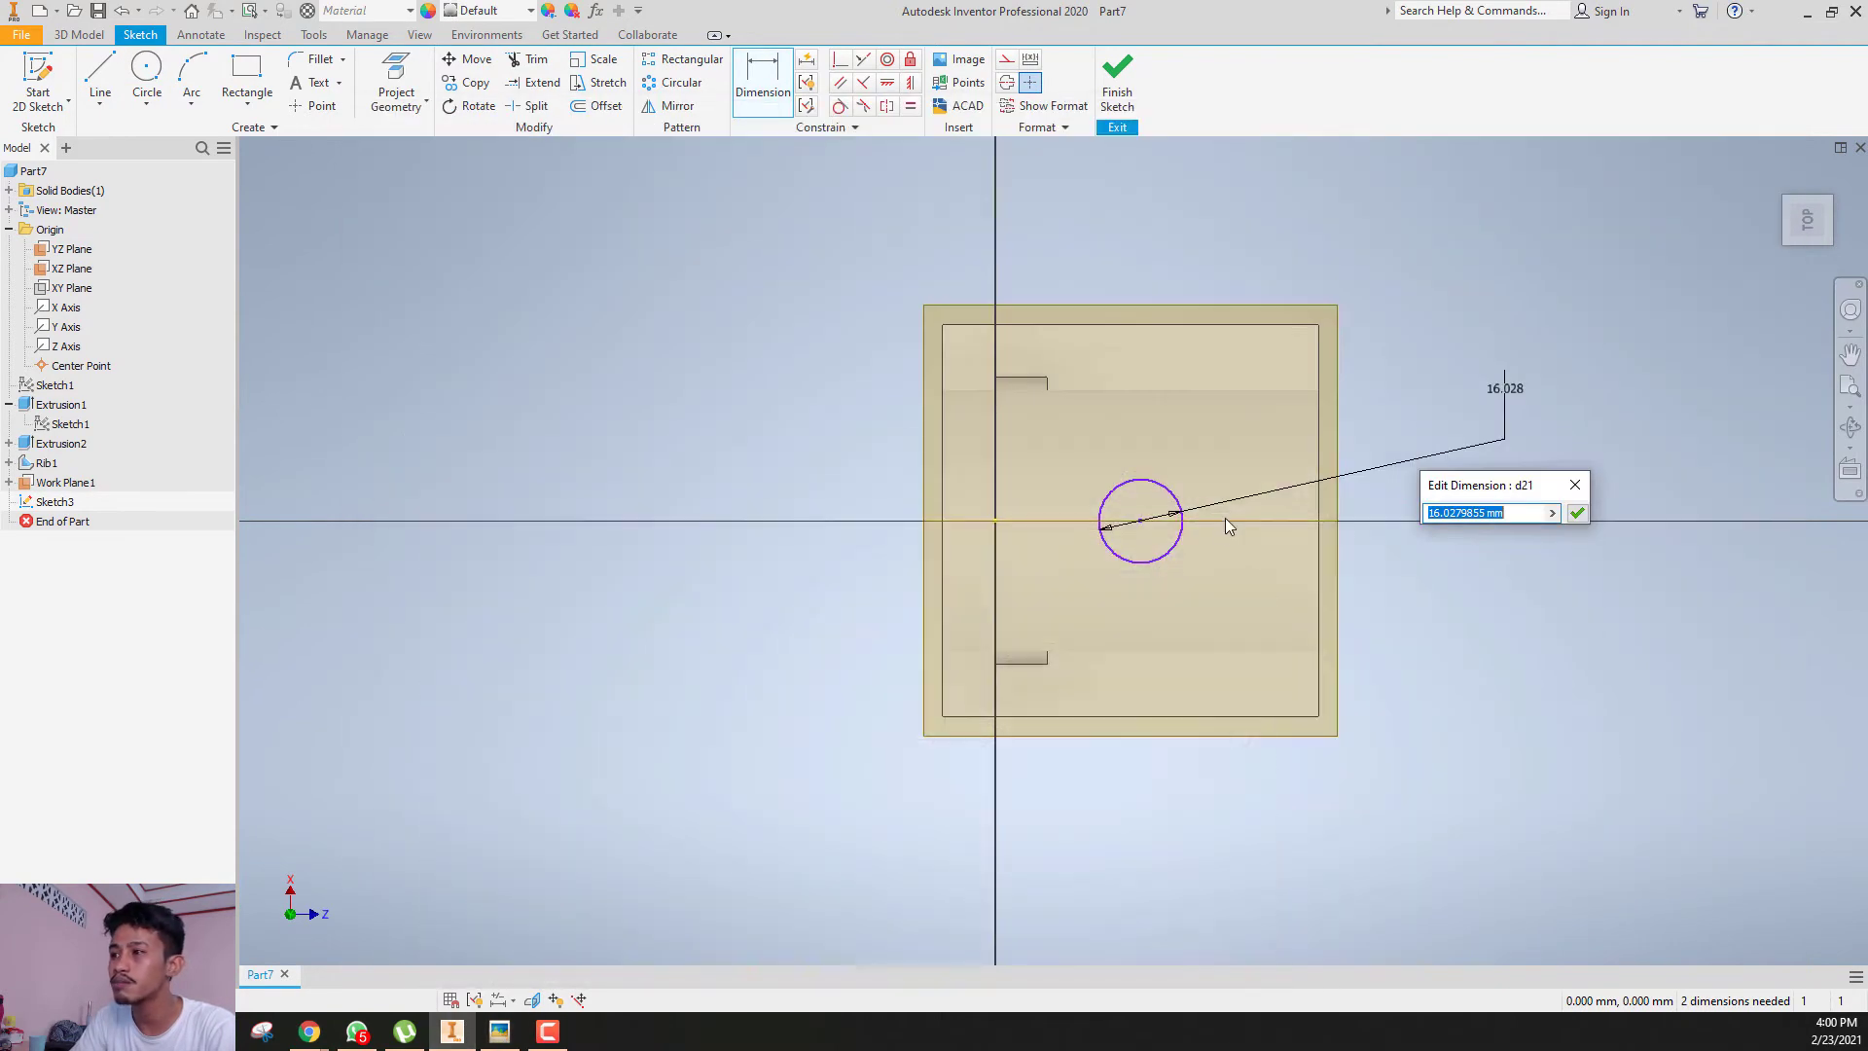
pyautogui.write('12')
pyautogui.press('Return')
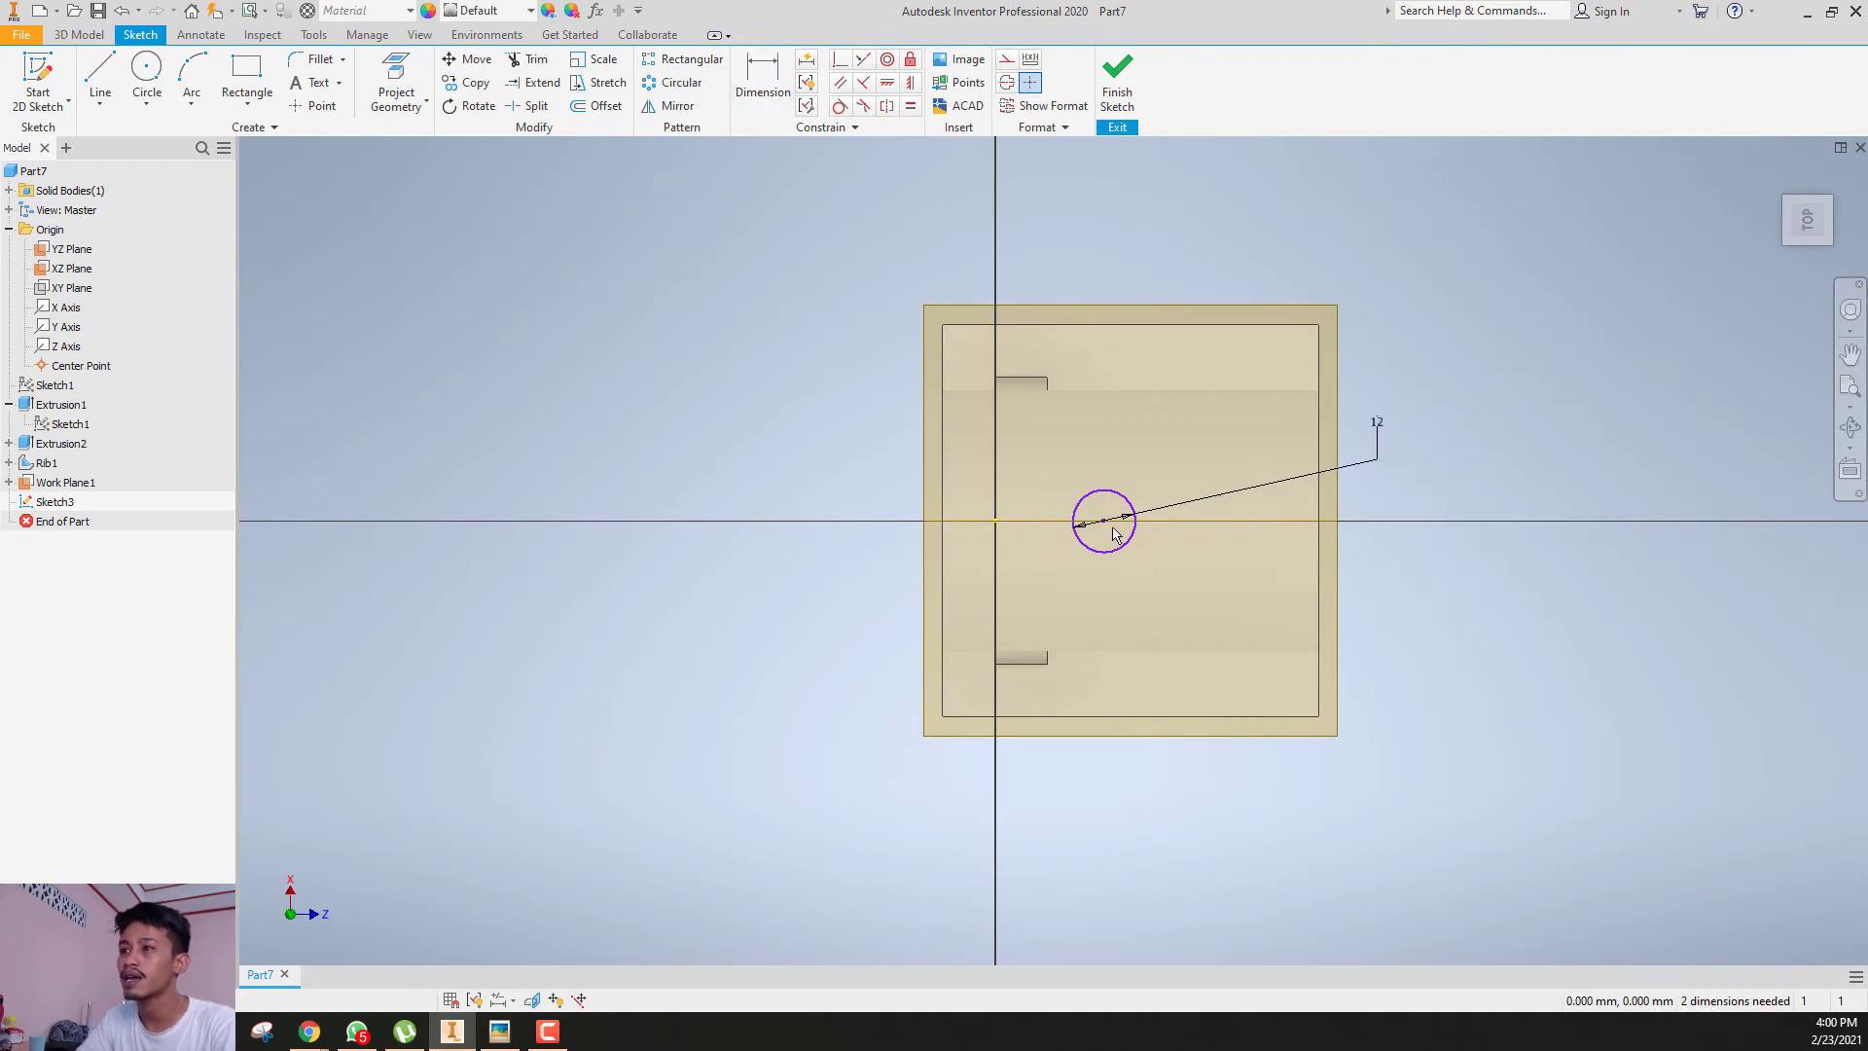
# - Dimension the circle's centre 36 mm from the hub's end edge nearest the sketch origin
pyautogui.scroll(3, 1109, 491)
pyautogui.scroll(-3, 594, 379)
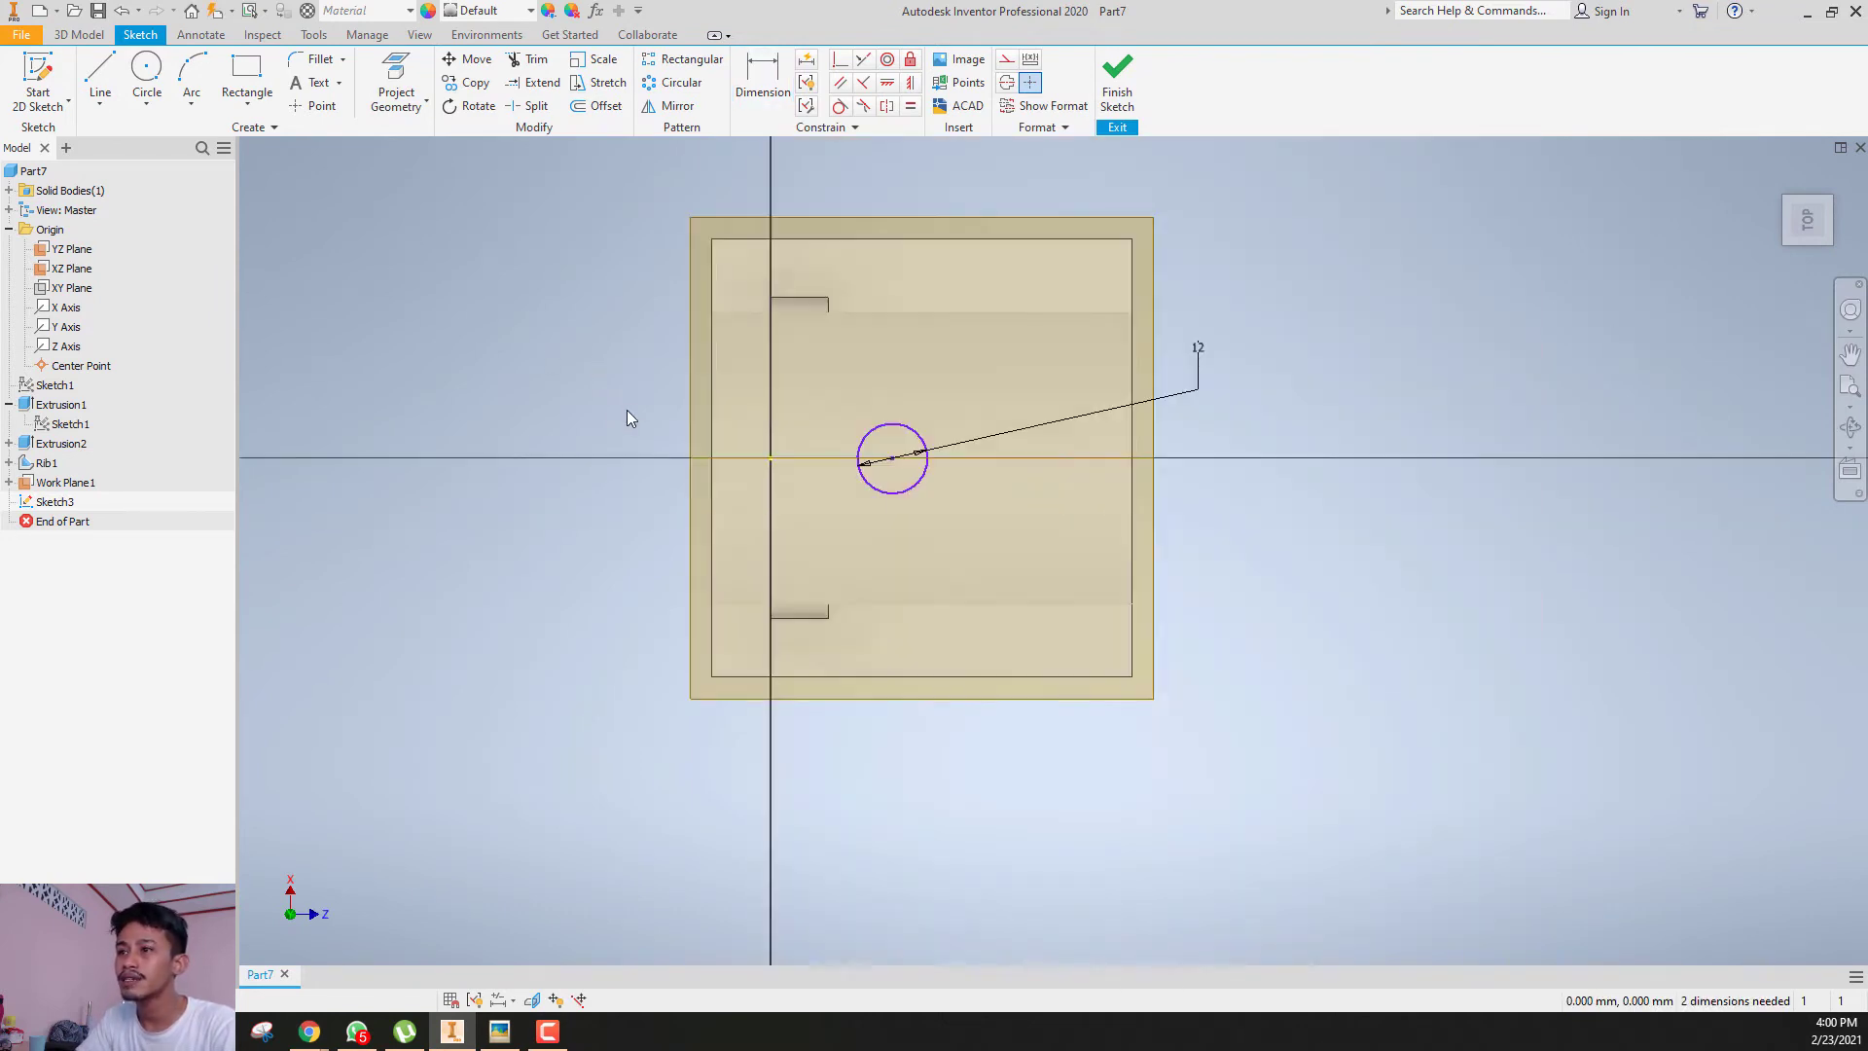
pyautogui.press('d')
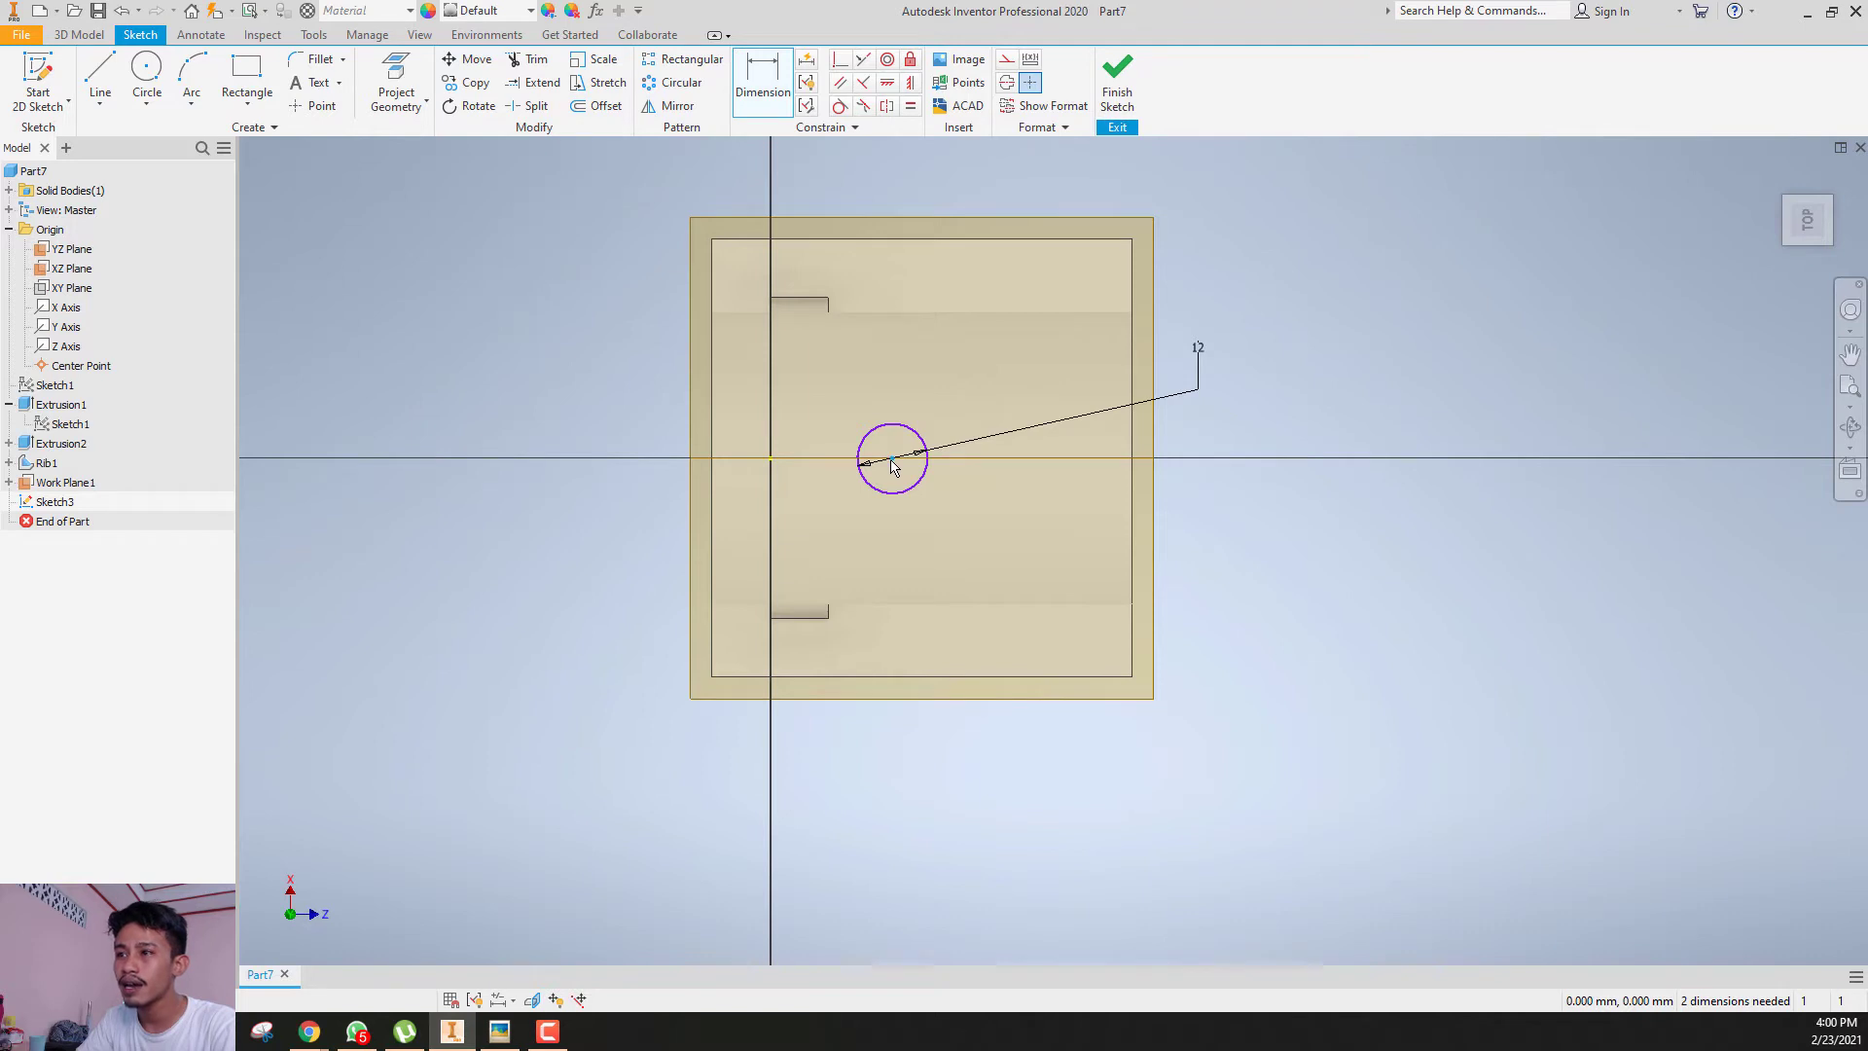
pyautogui.click(713, 394)
pyautogui.click(563, 406)
pyautogui.write('36')
pyautogui.press('Return')
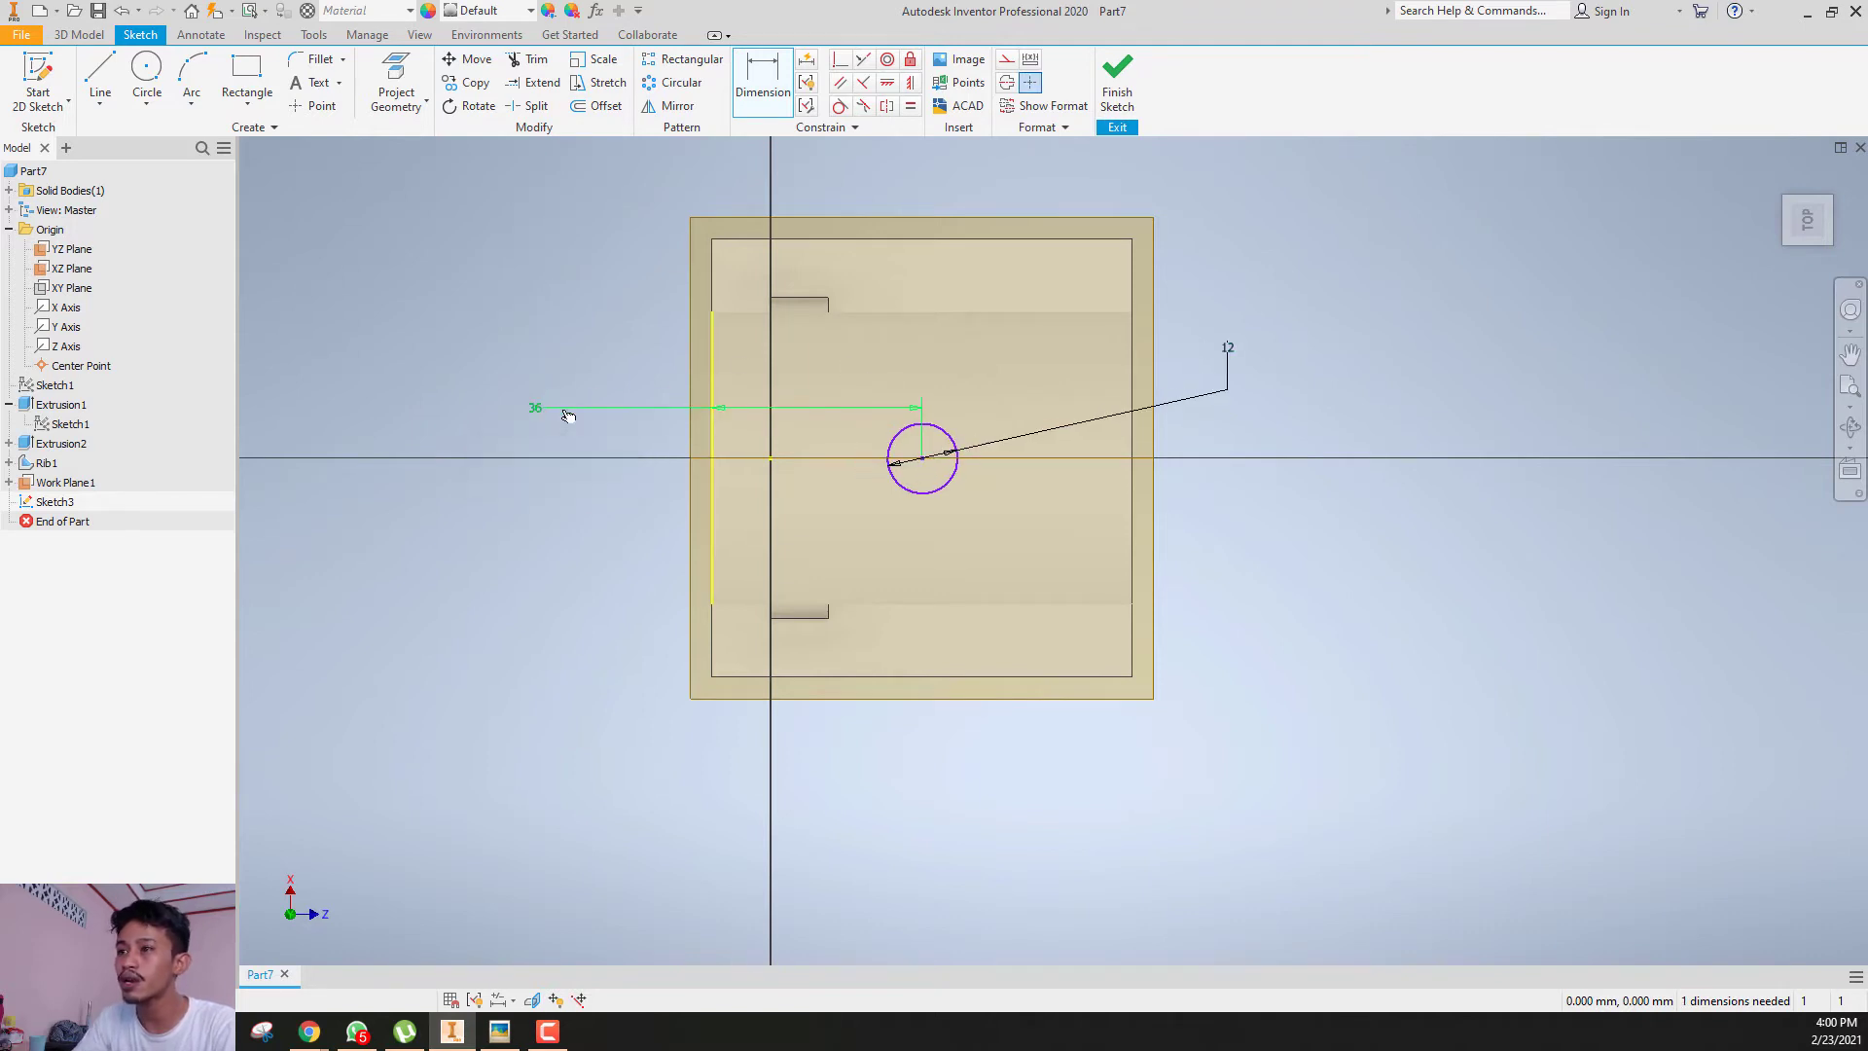
pyautogui.press('Escape')
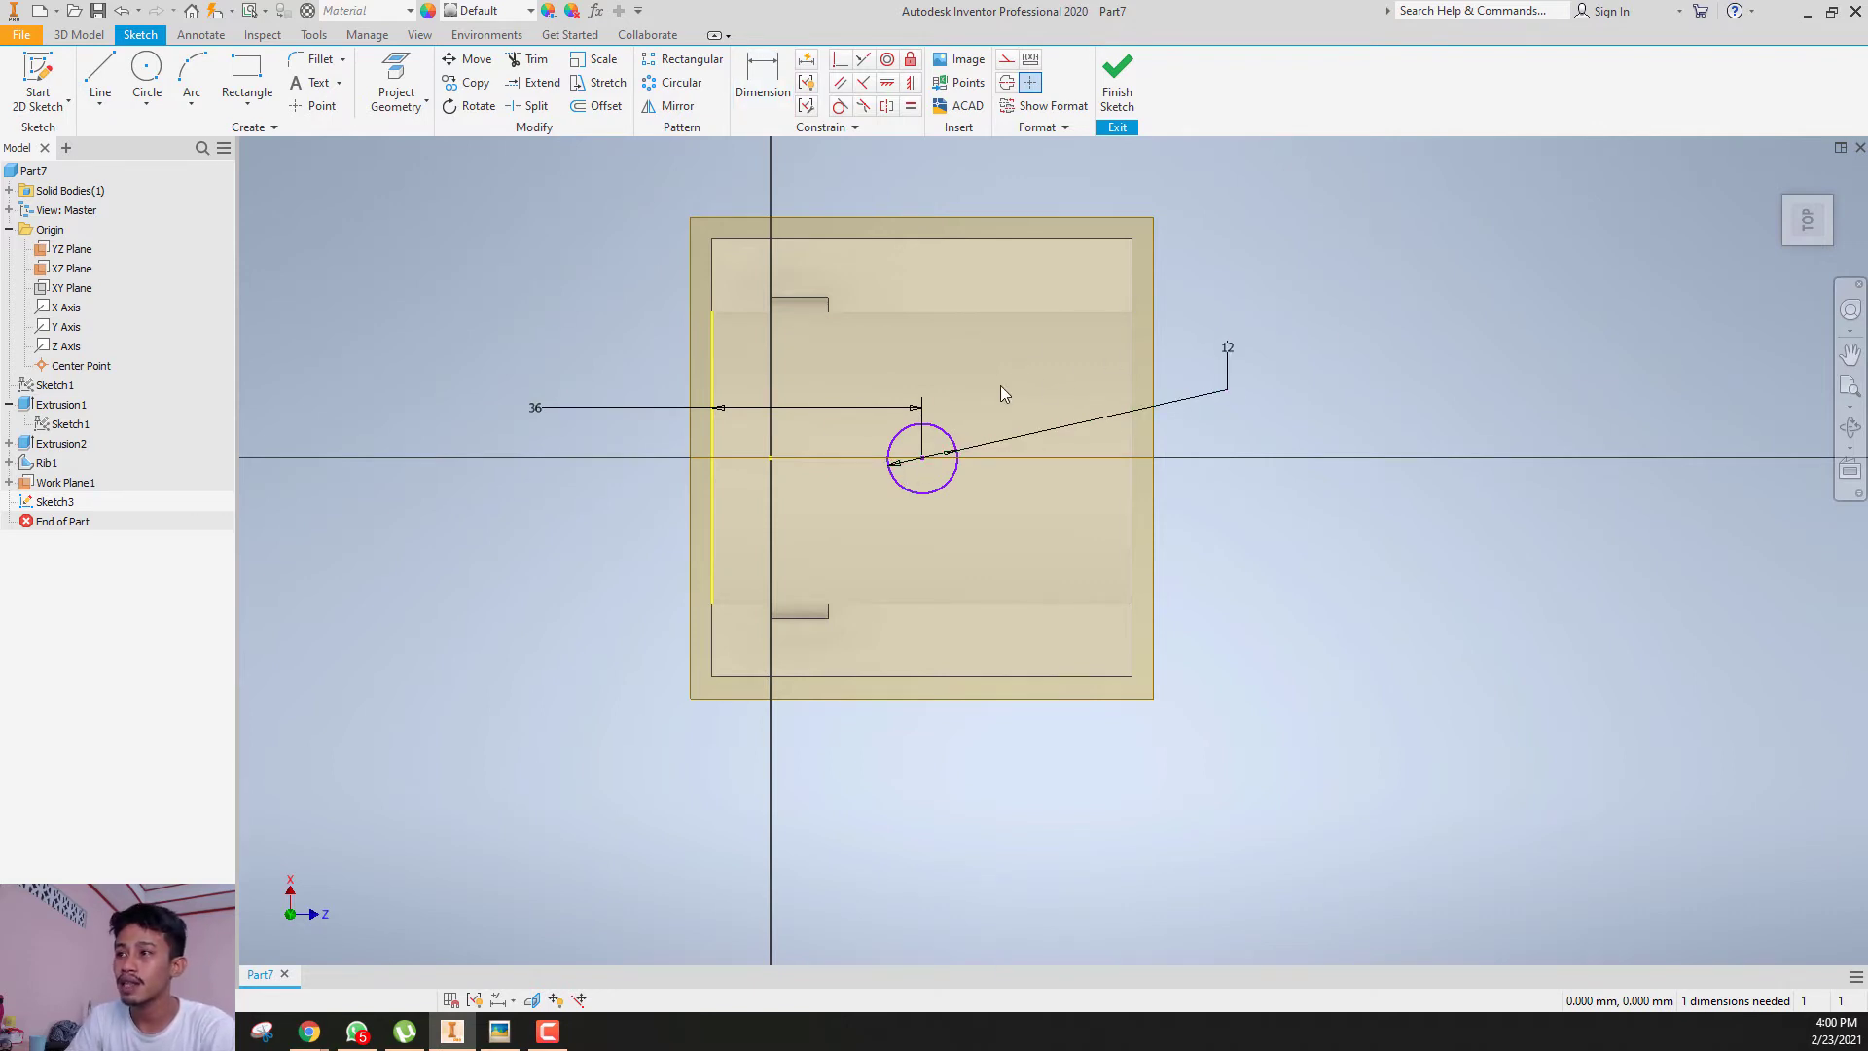
# - Try to apply a Horizontal constraint between the circle's centre and the sketch origin, then move the circle back onto the hub's axis
pyautogui.moveTo(1808, 221)
pyautogui.mouseDown()
pyautogui.moveTo(1810, 160)
pyautogui.moveTo(1808, 222)
pyautogui.mouseUp()
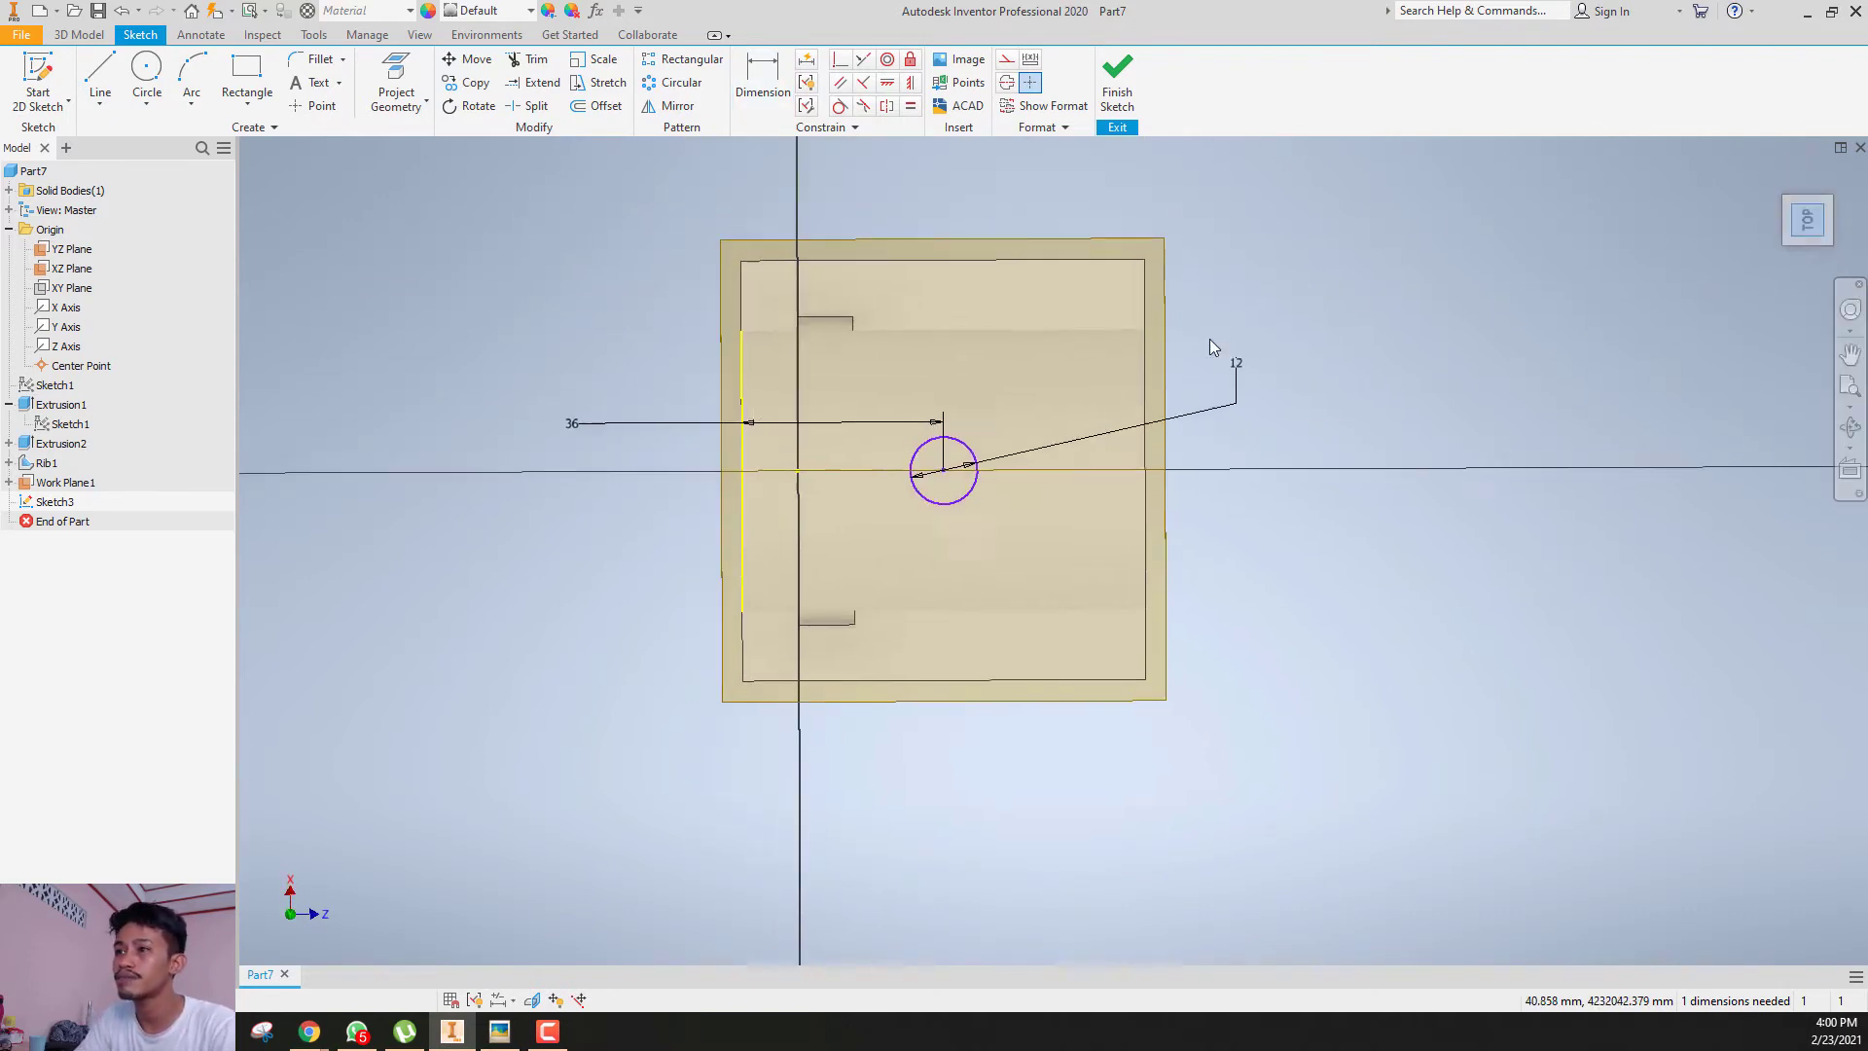
pyautogui.scroll(-4, 1156, 434)
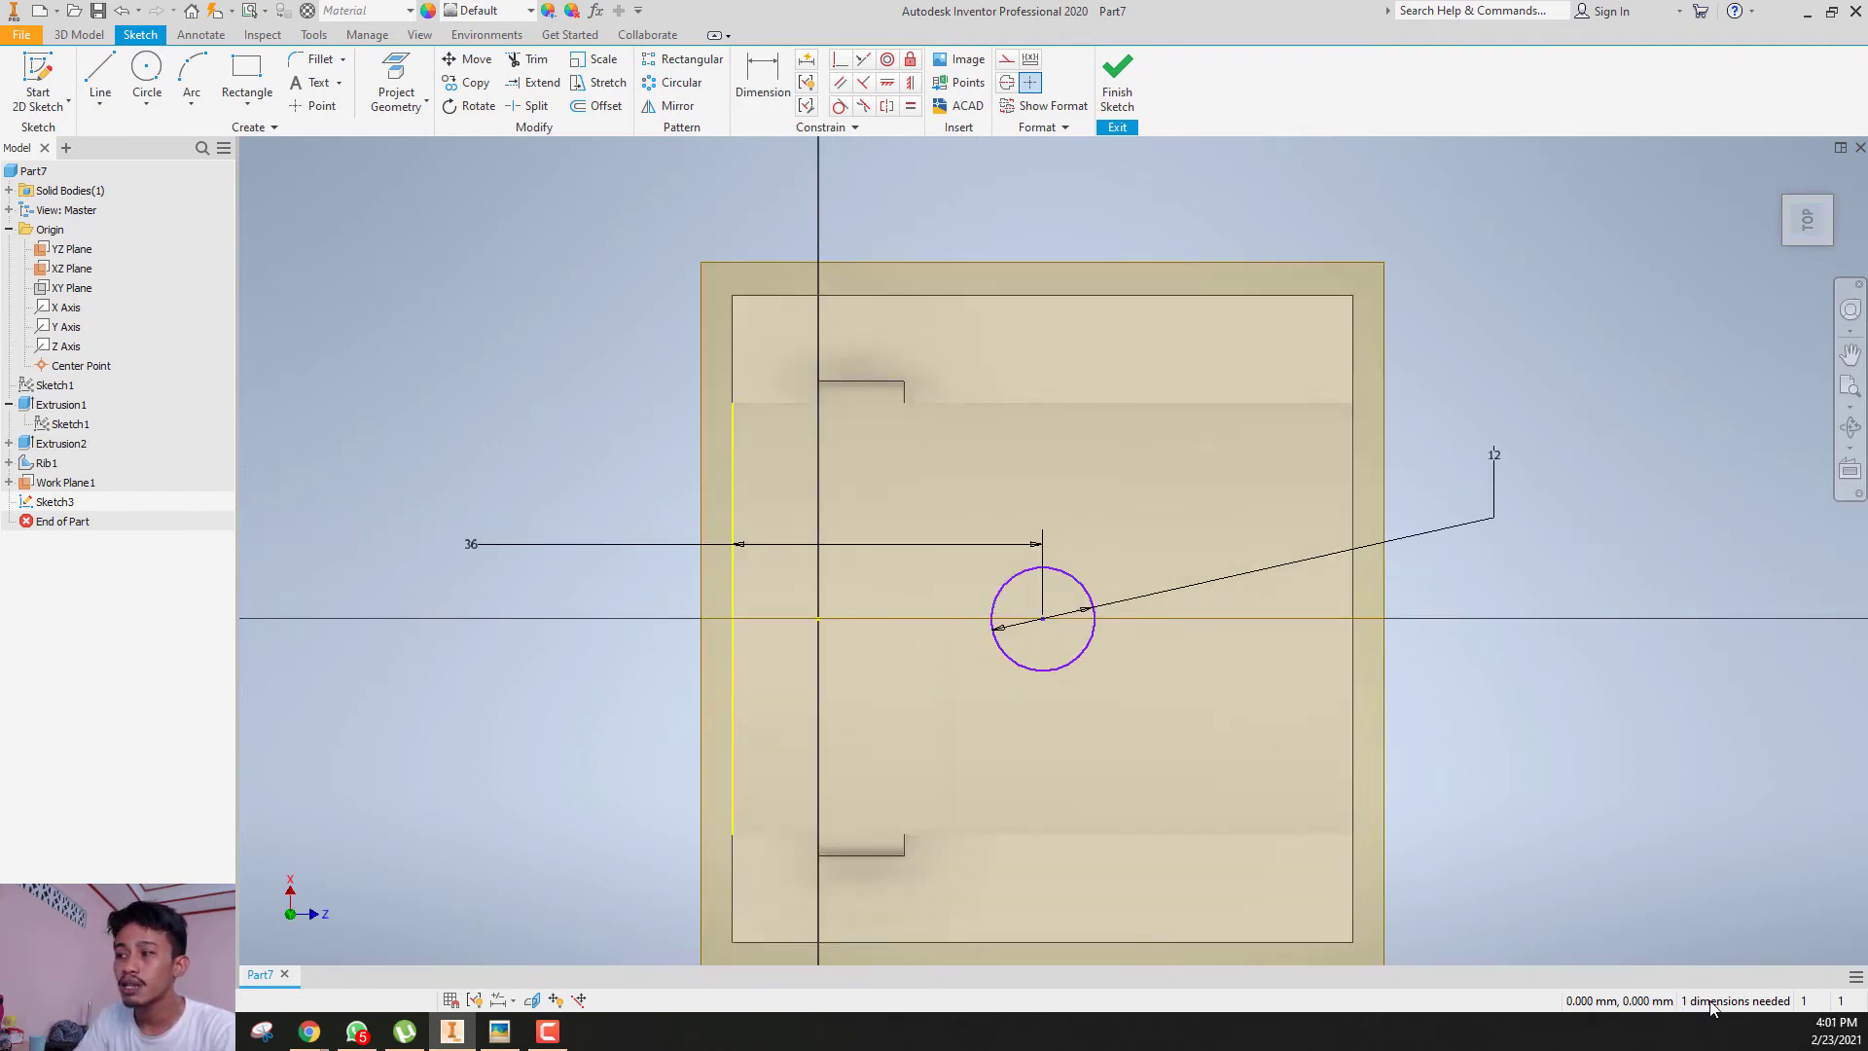
pyautogui.scroll(3, 1180, 697)
pyautogui.scroll(-4, 1101, 639)
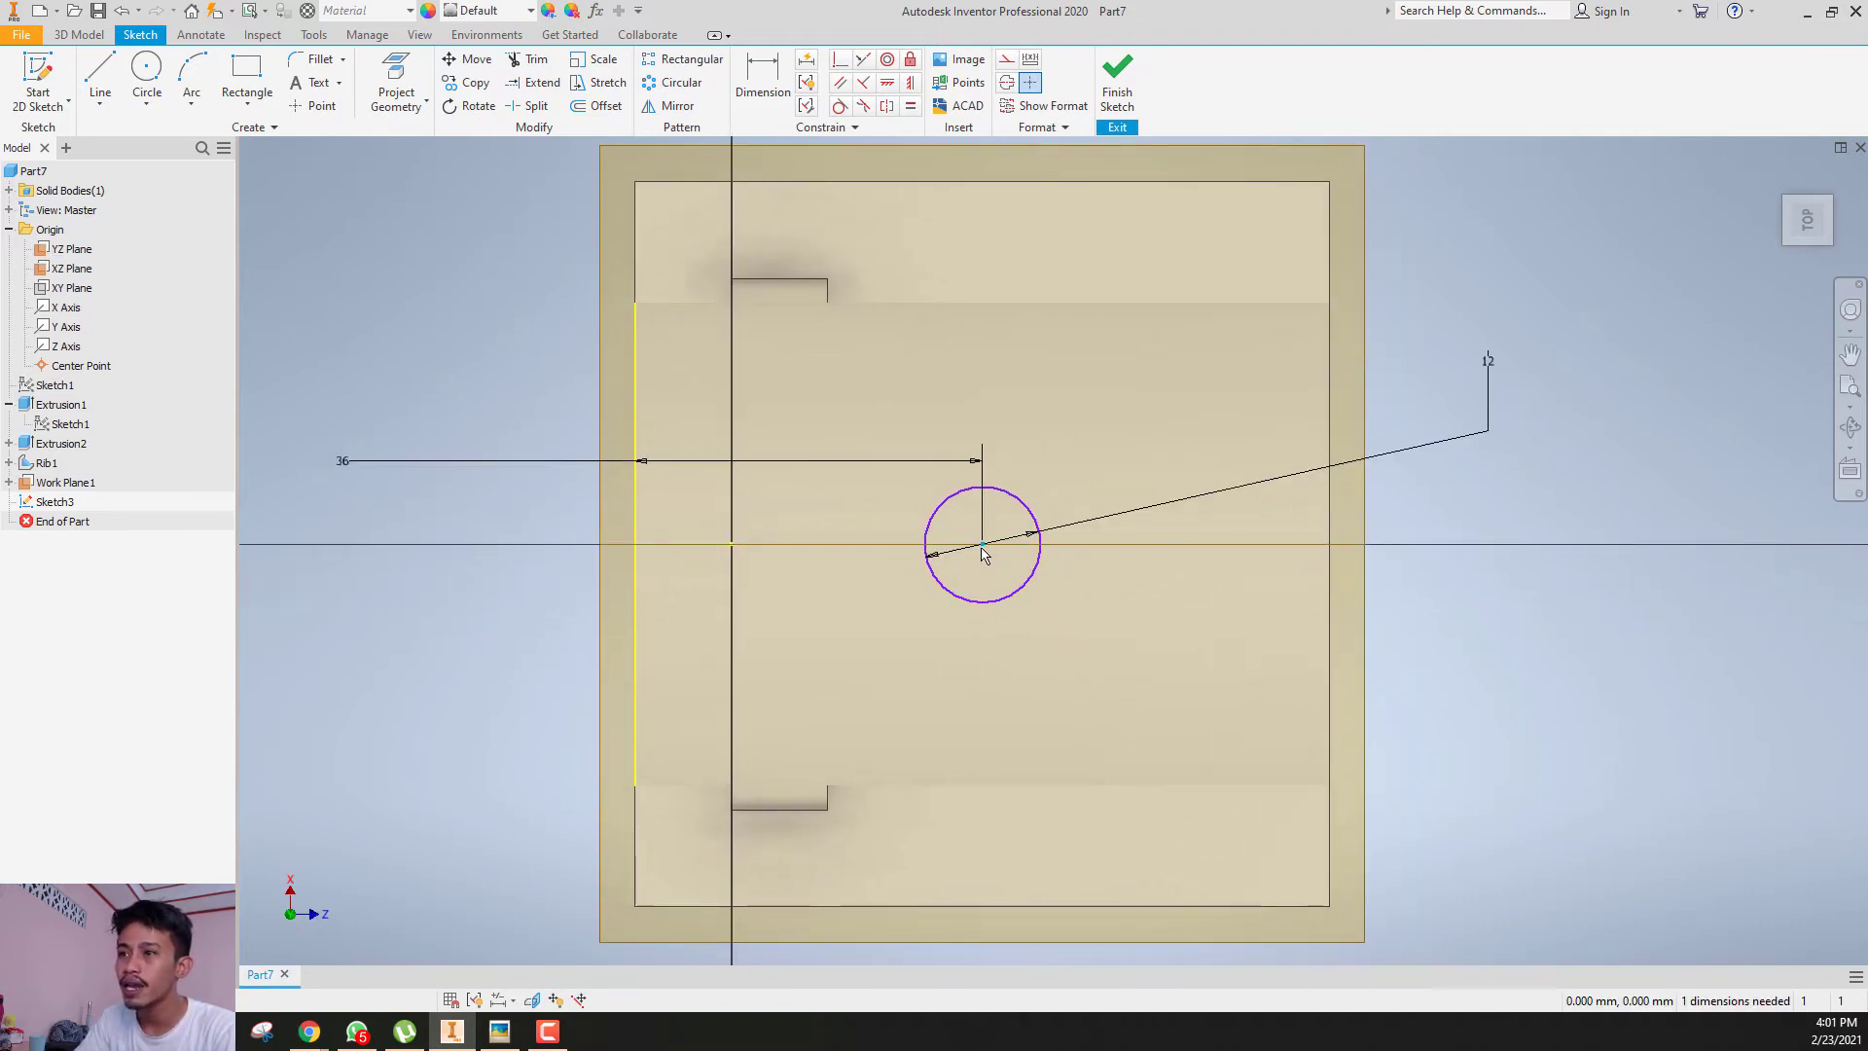
pyautogui.moveTo(982, 547)
pyautogui.mouseDown()
pyautogui.moveTo(973, 528)
pyautogui.moveTo(1000, 617)
pyautogui.moveTo(1001, 533)
pyautogui.mouseUp()
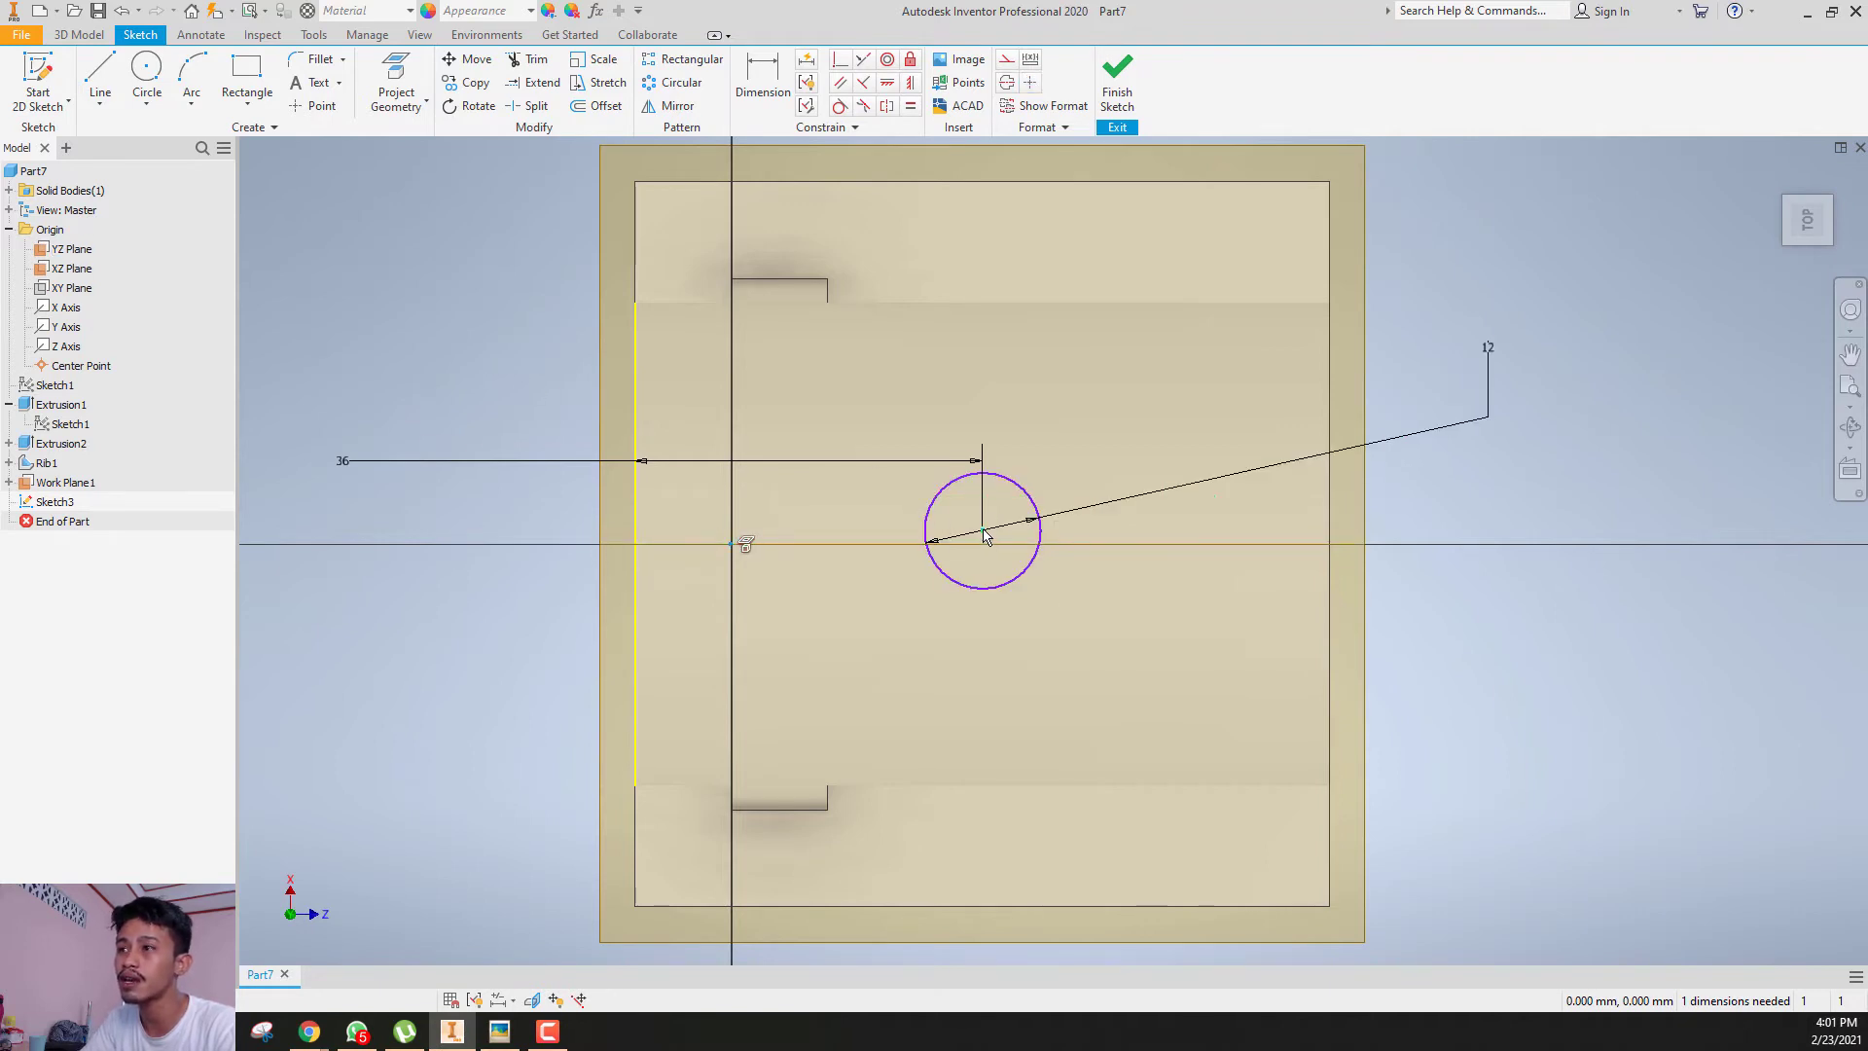
pyautogui.click(888, 85)
pyautogui.press('Escape')
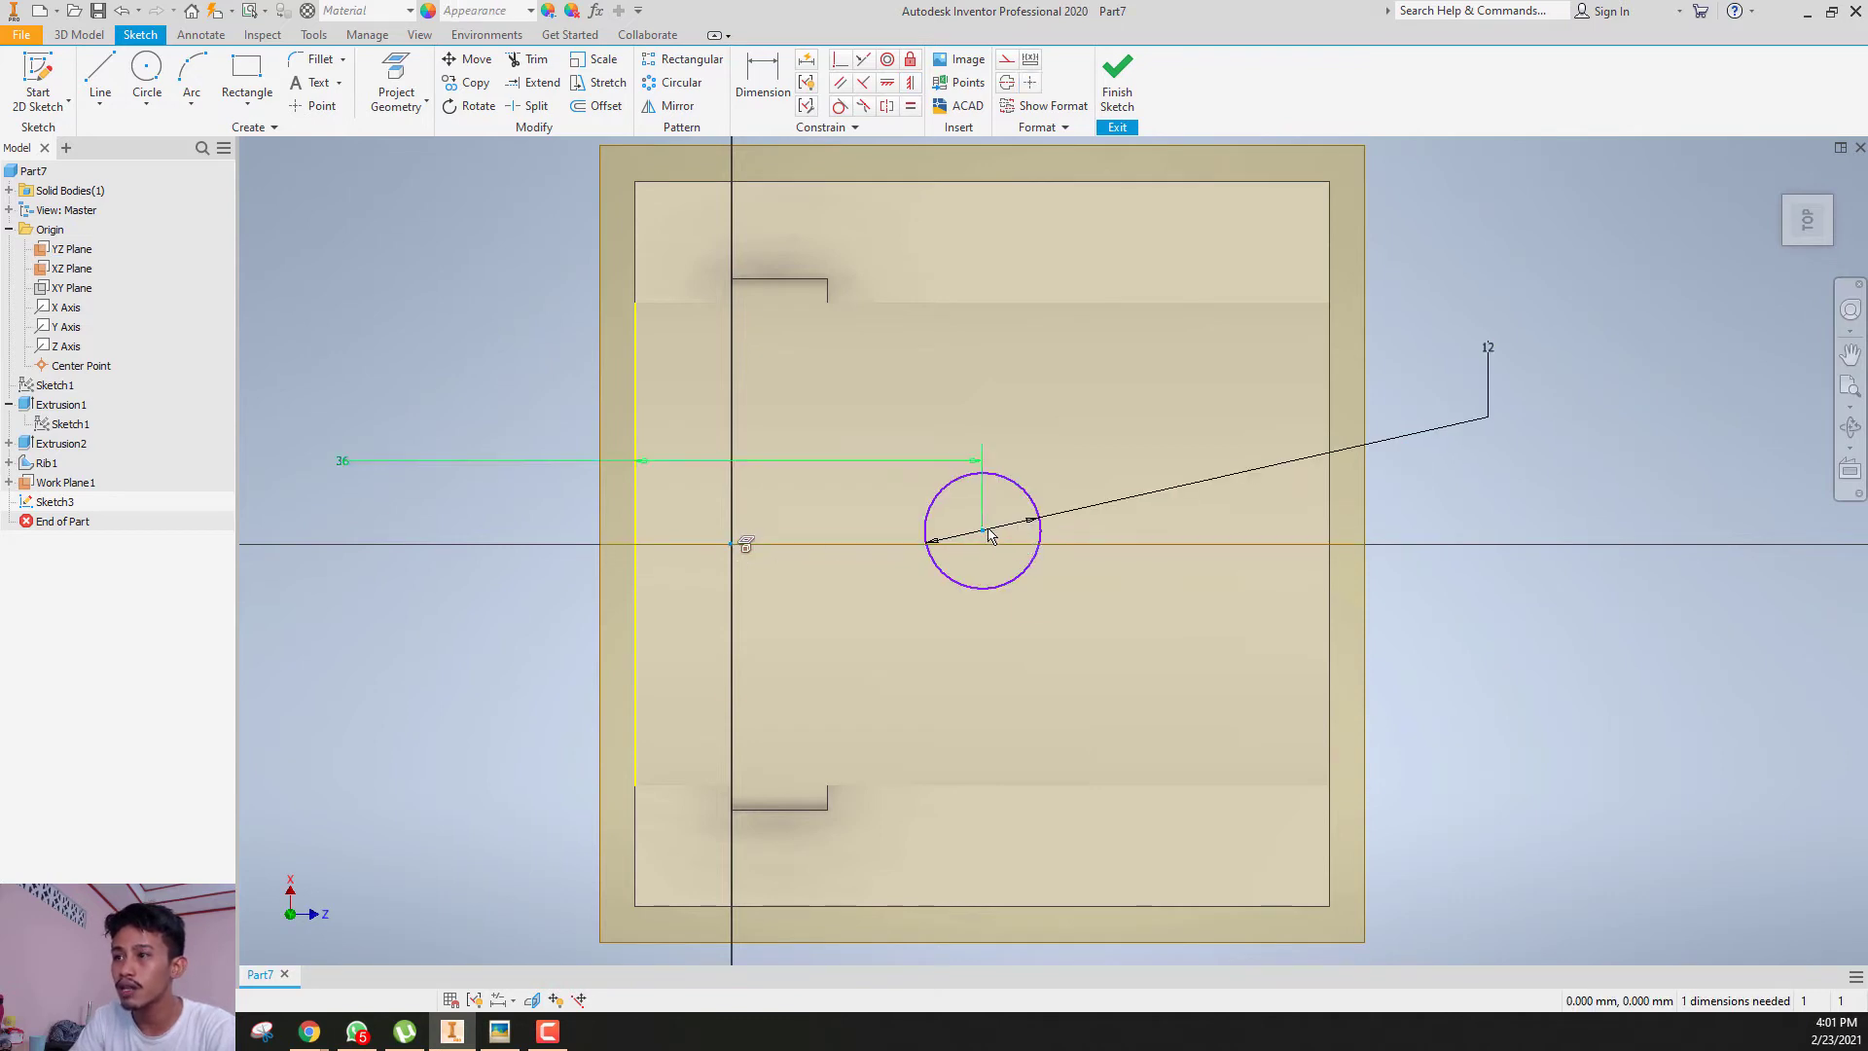
pyautogui.click(896, 93)
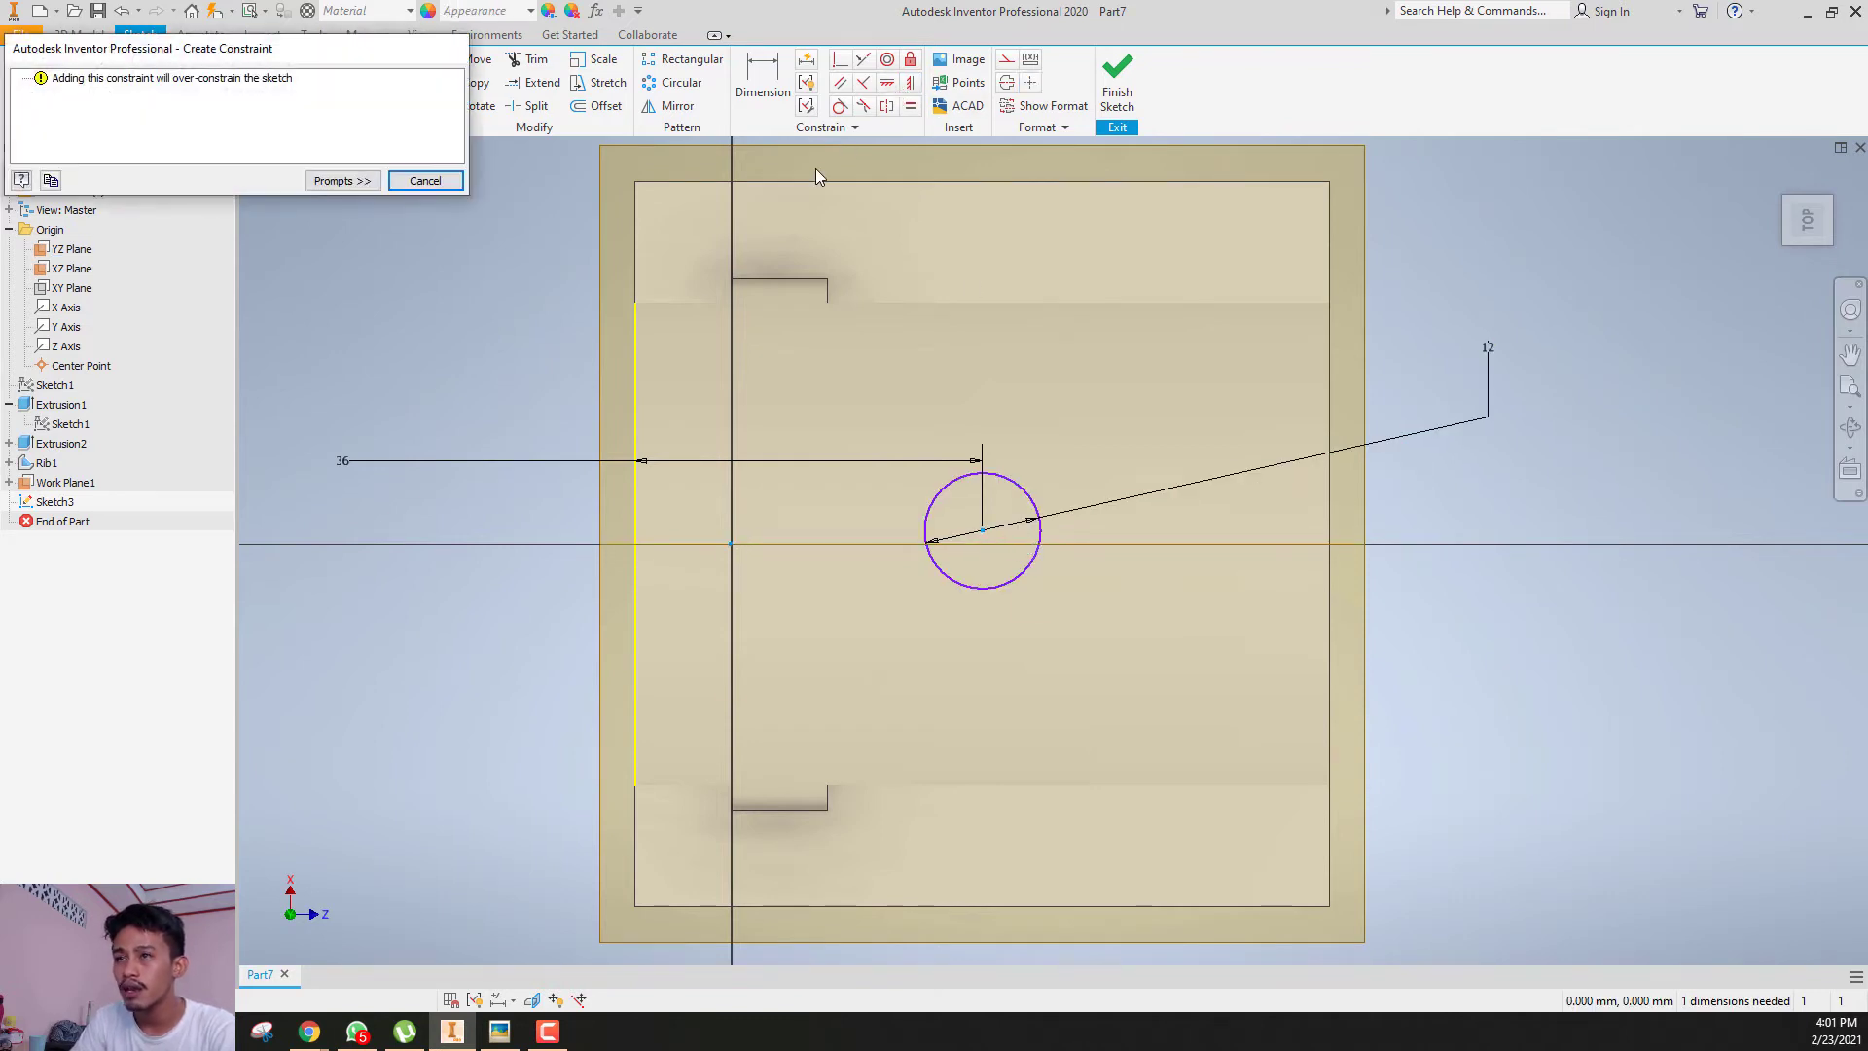
pyautogui.click(422, 180)
pyautogui.moveTo(981, 533); pyautogui.dragTo(985, 547)
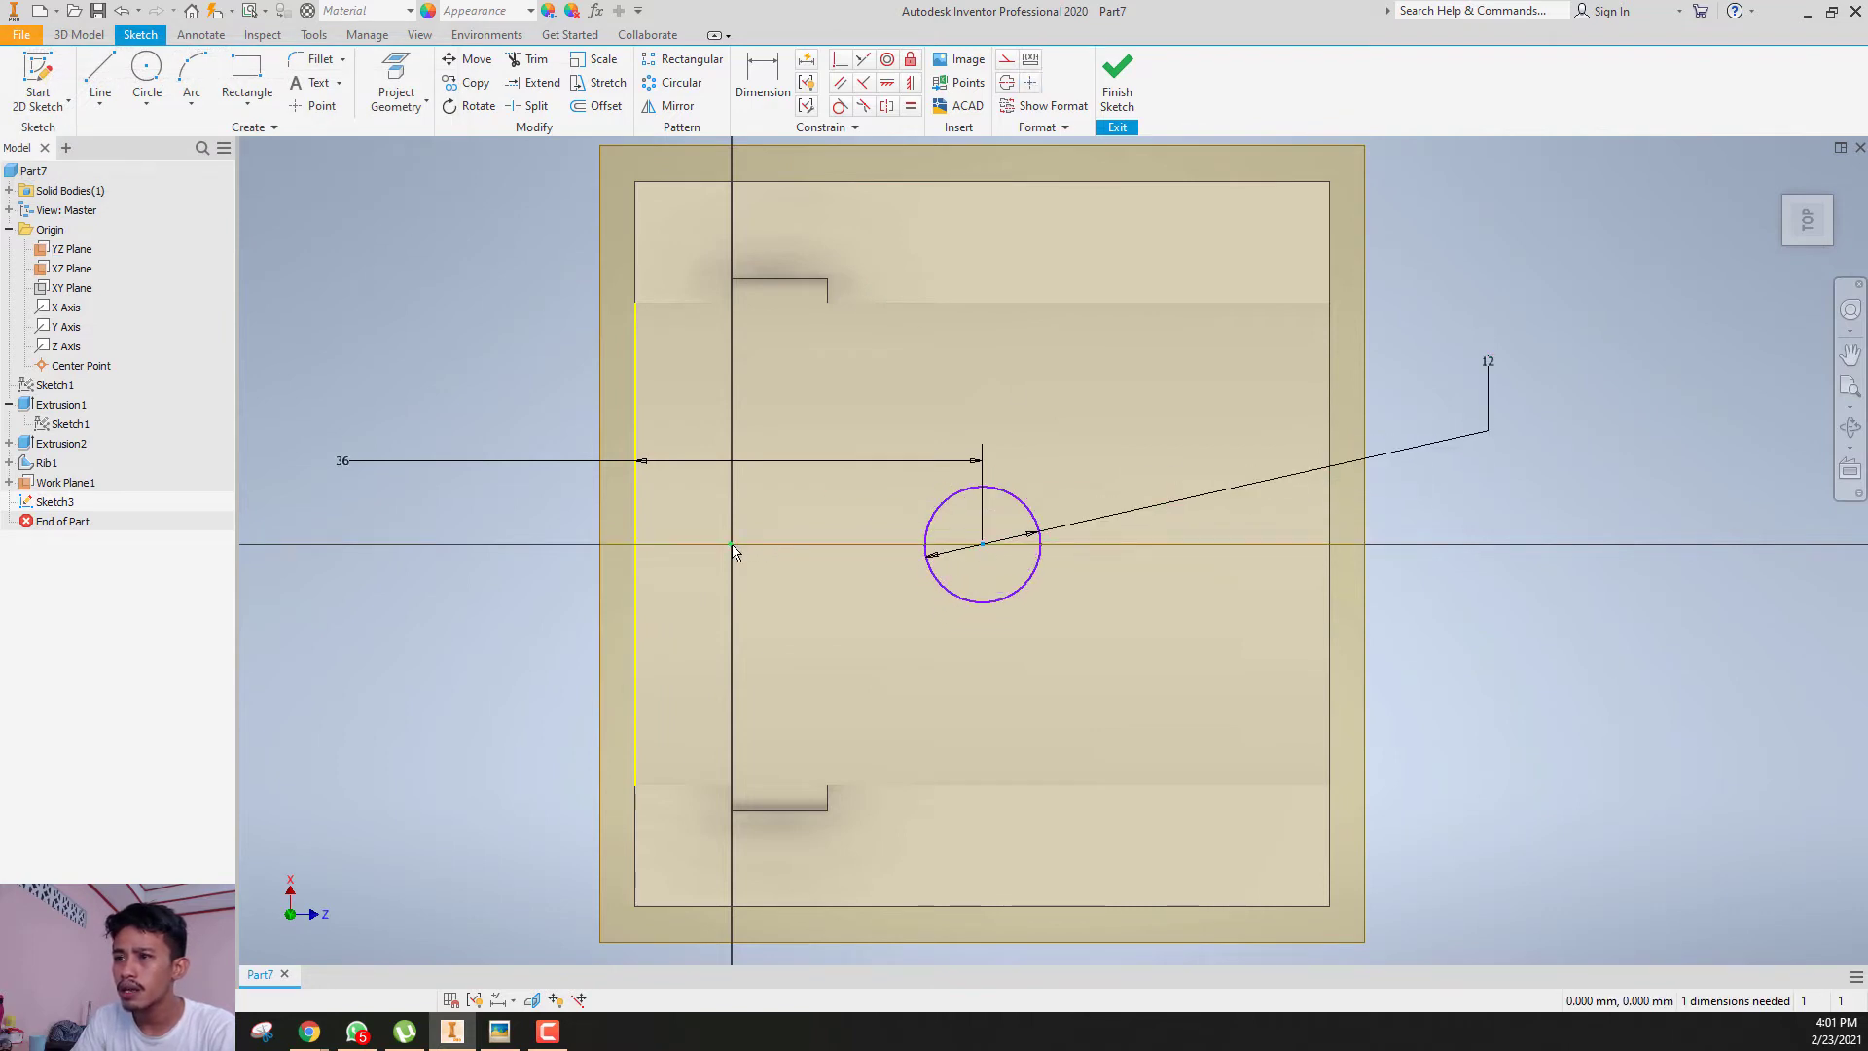
# - Align the 12 mm circle's centre with the sketch origin on the hub's axis using a Vertical constraint
pyautogui.click(910, 88)
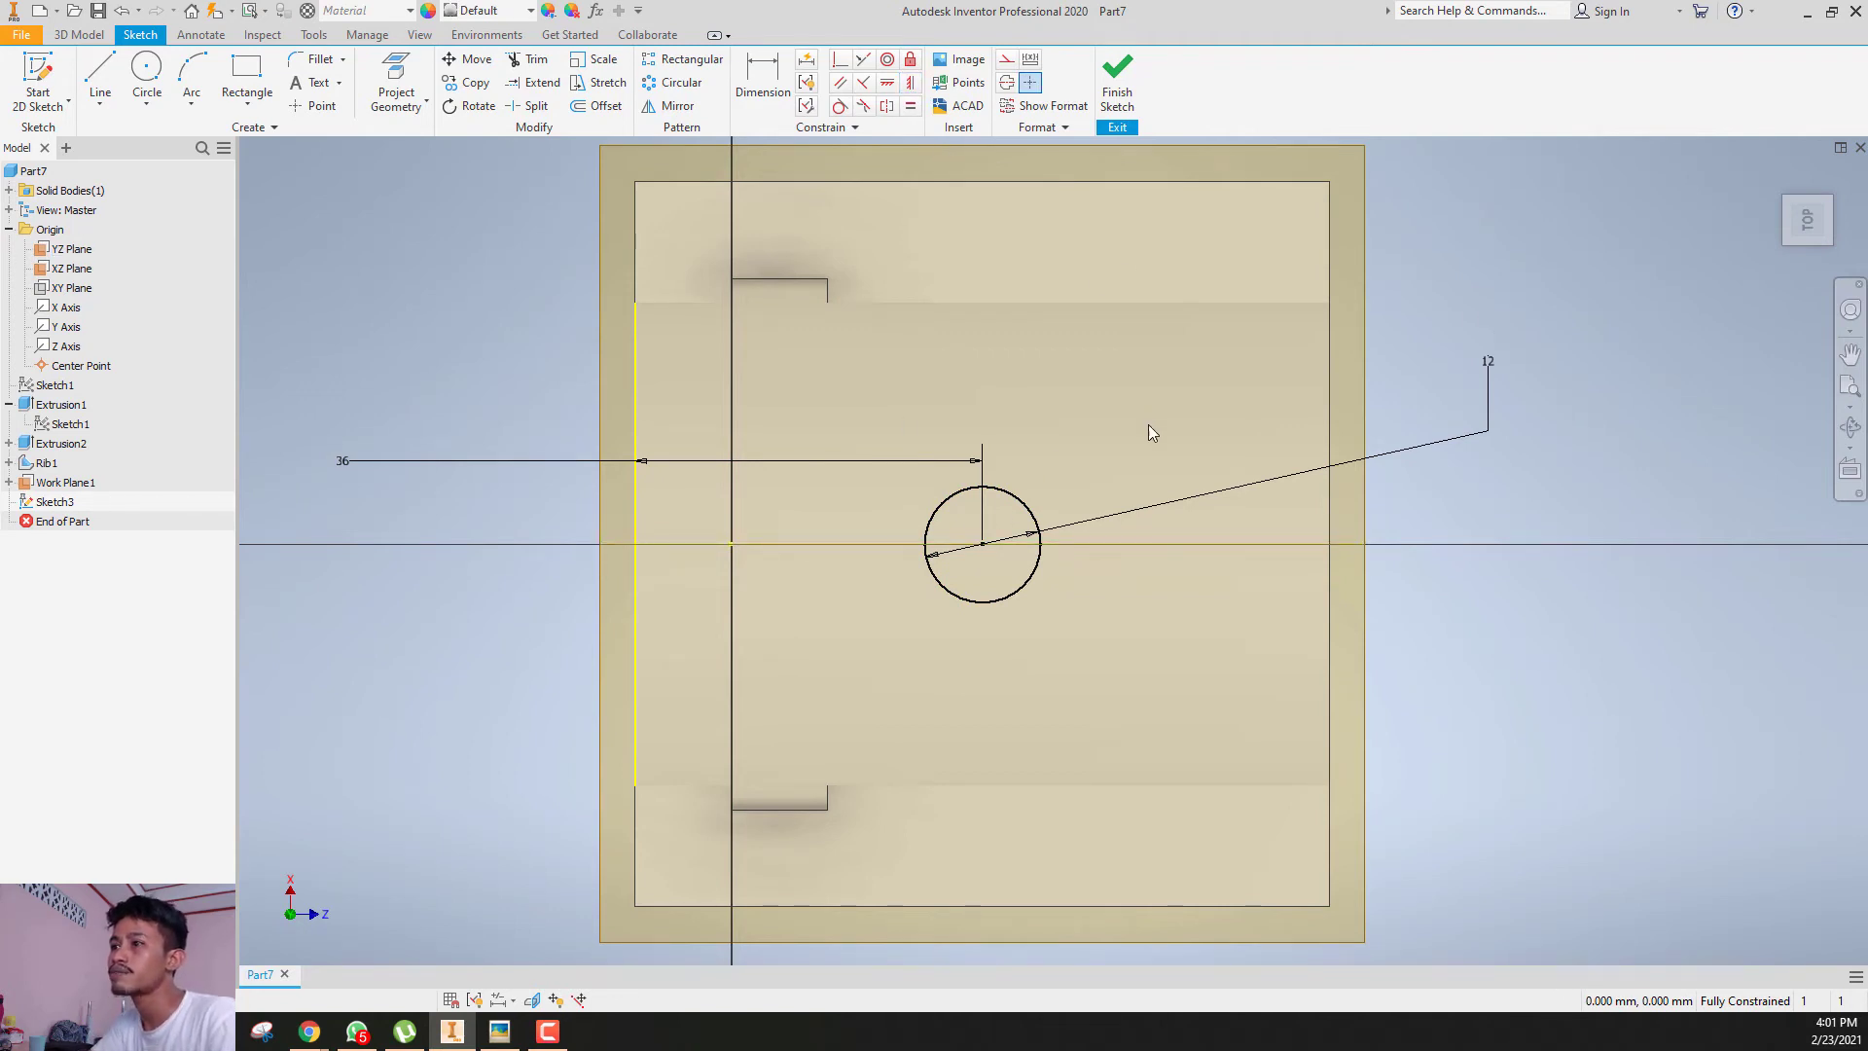
pyautogui.scroll(-5, 1148, 424)
pyautogui.scroll(1, 1084, 495)
pyautogui.moveTo(1070, 558)
pyautogui.mouseDown(button='middle')
pyautogui.moveTo(1025, 405)
pyautogui.moveTo(1019, 529)
pyautogui.mouseUp(button='middle')
pyautogui.moveTo(919, 357)
pyautogui.keyDown('shift'); pyautogui.mouseDown(button='middle')
pyautogui.moveTo(934, 389)
pyautogui.moveTo(950, 304)
pyautogui.moveTo(958, 465)
pyautogui.mouseUp(button='middle'); pyautogui.keyUp('shift')
pyautogui.scroll(5, 959, 467)
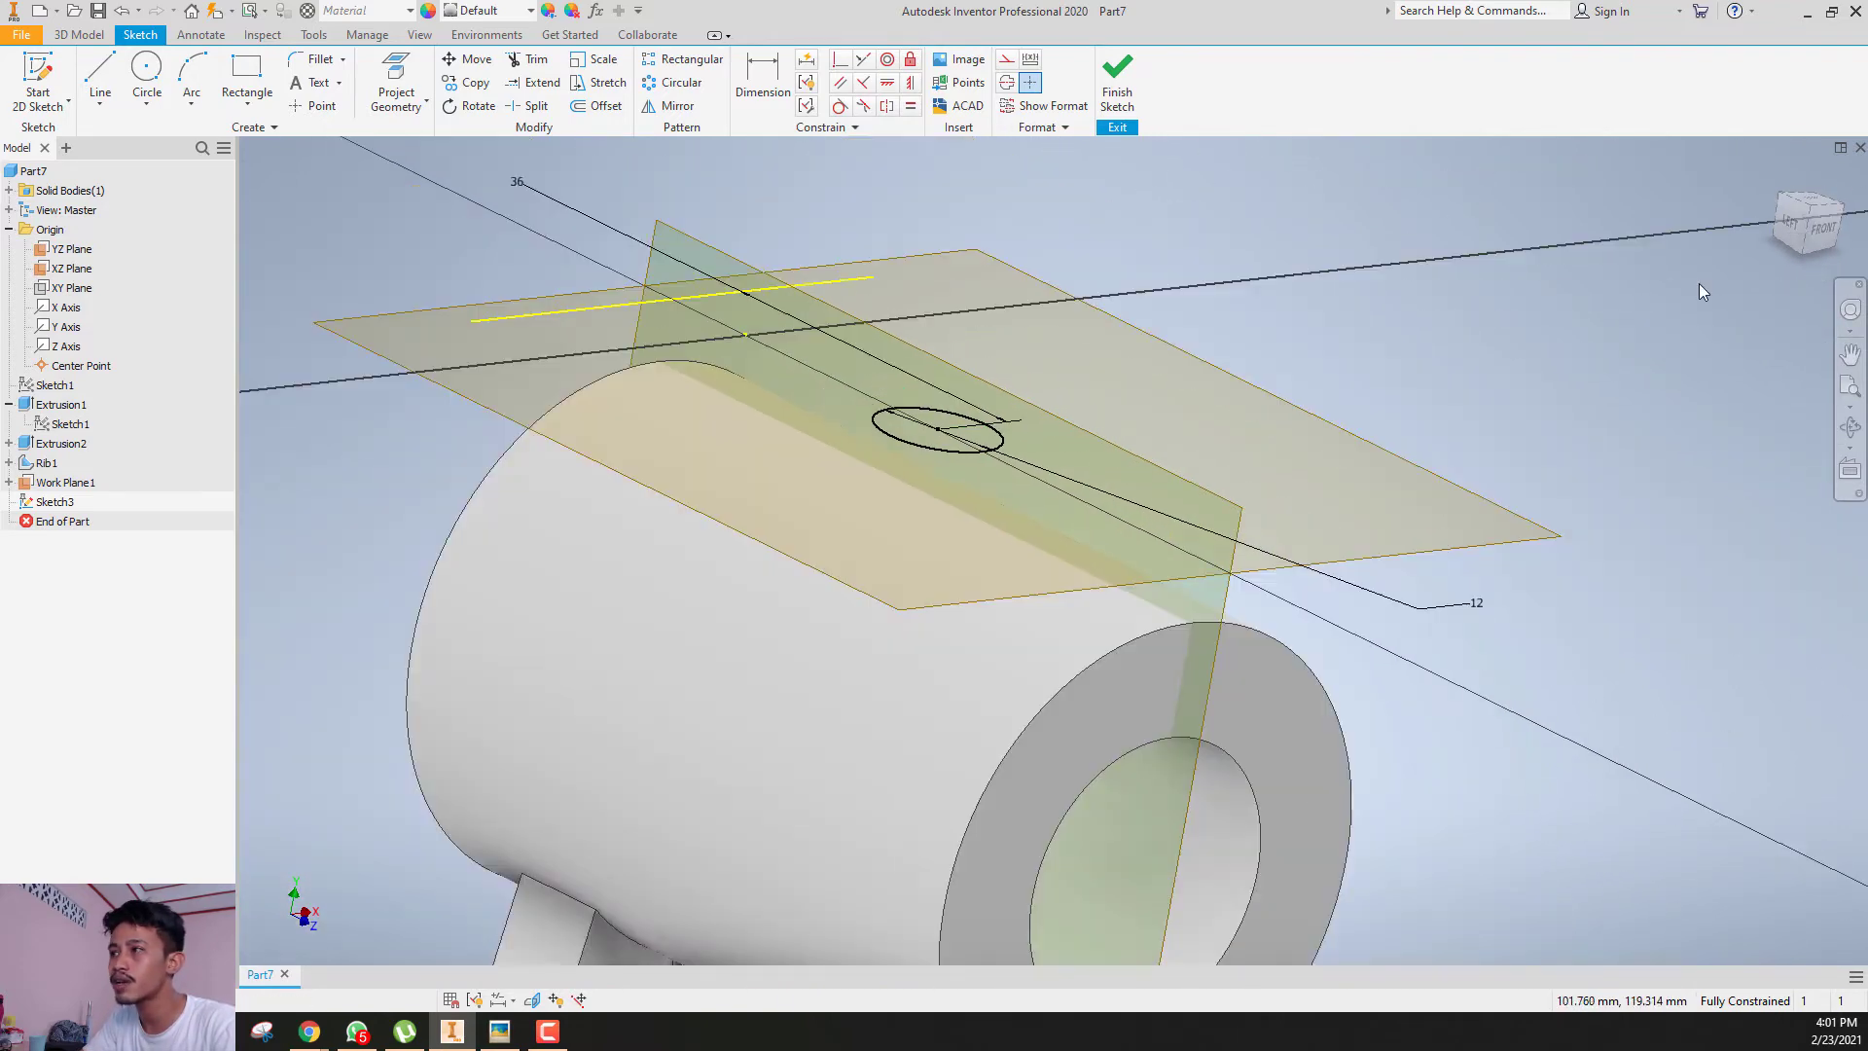
pyautogui.scroll(-3, 1066, 366)
pyautogui.scroll(3, 1069, 347)
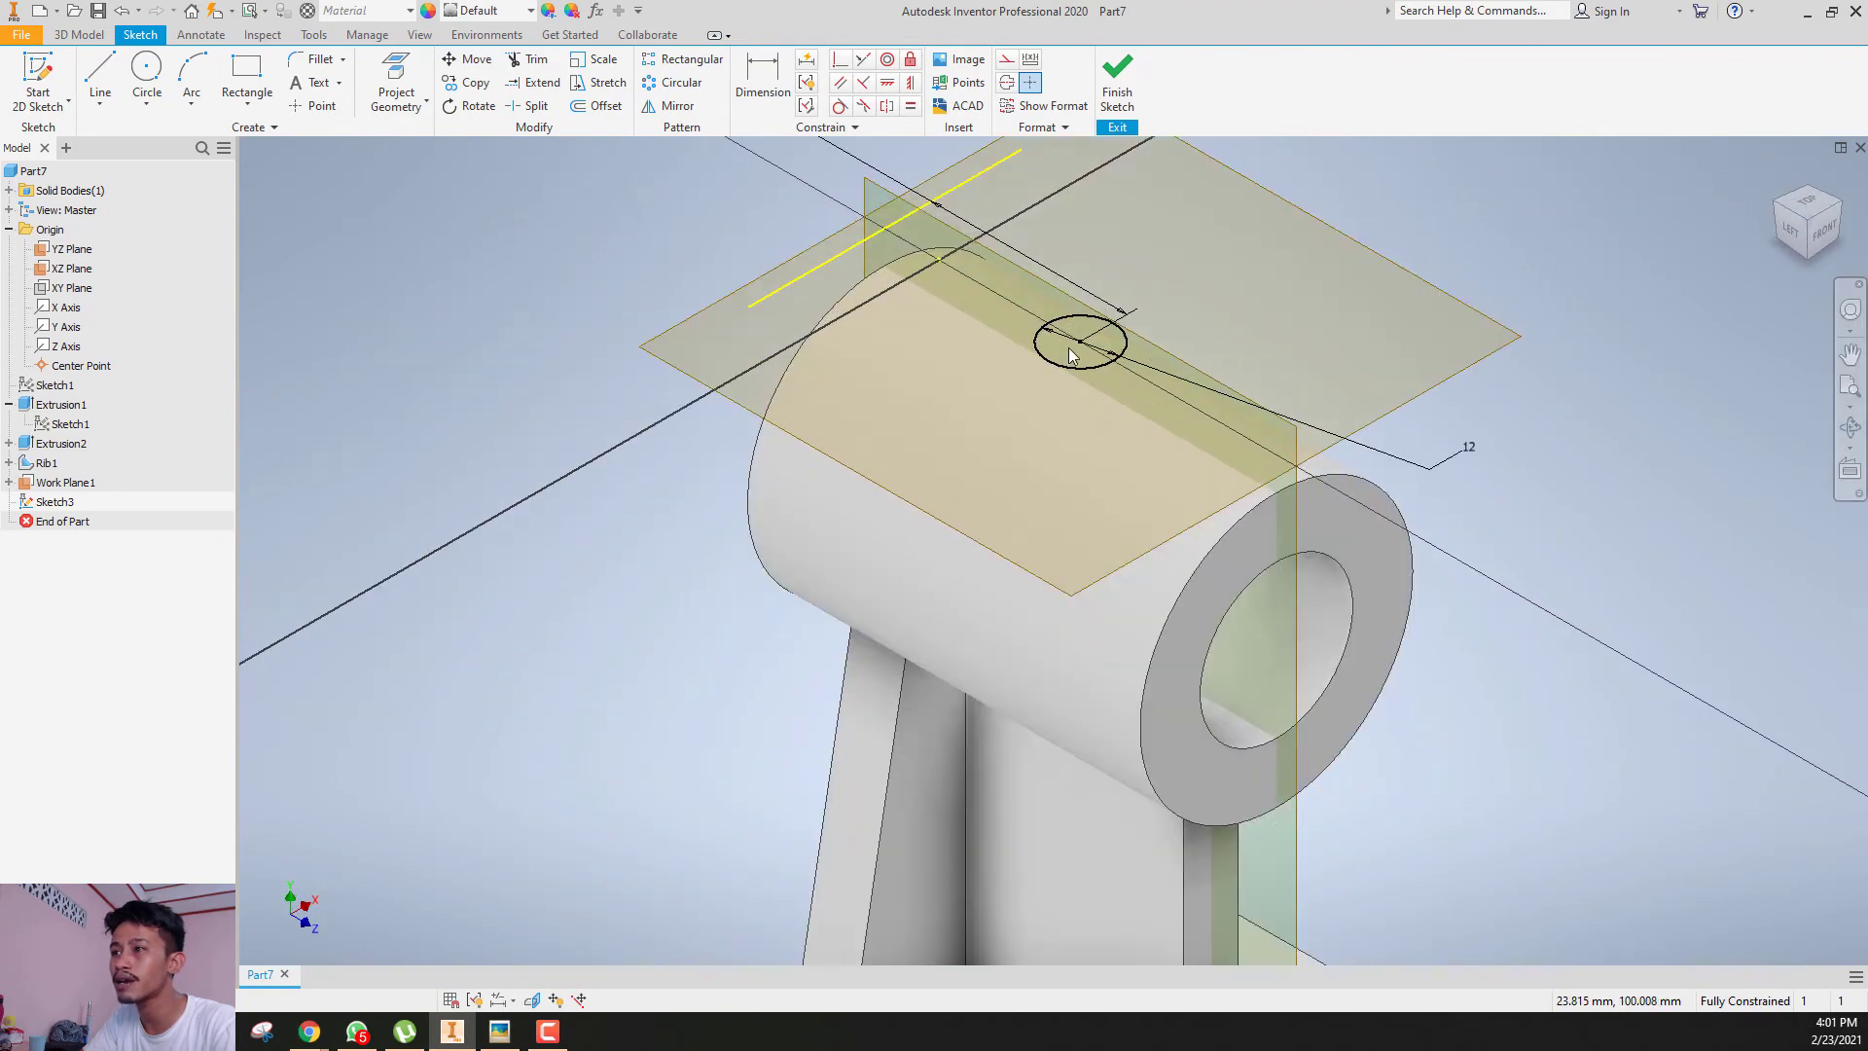
pyautogui.scroll(1, 1042, 370)
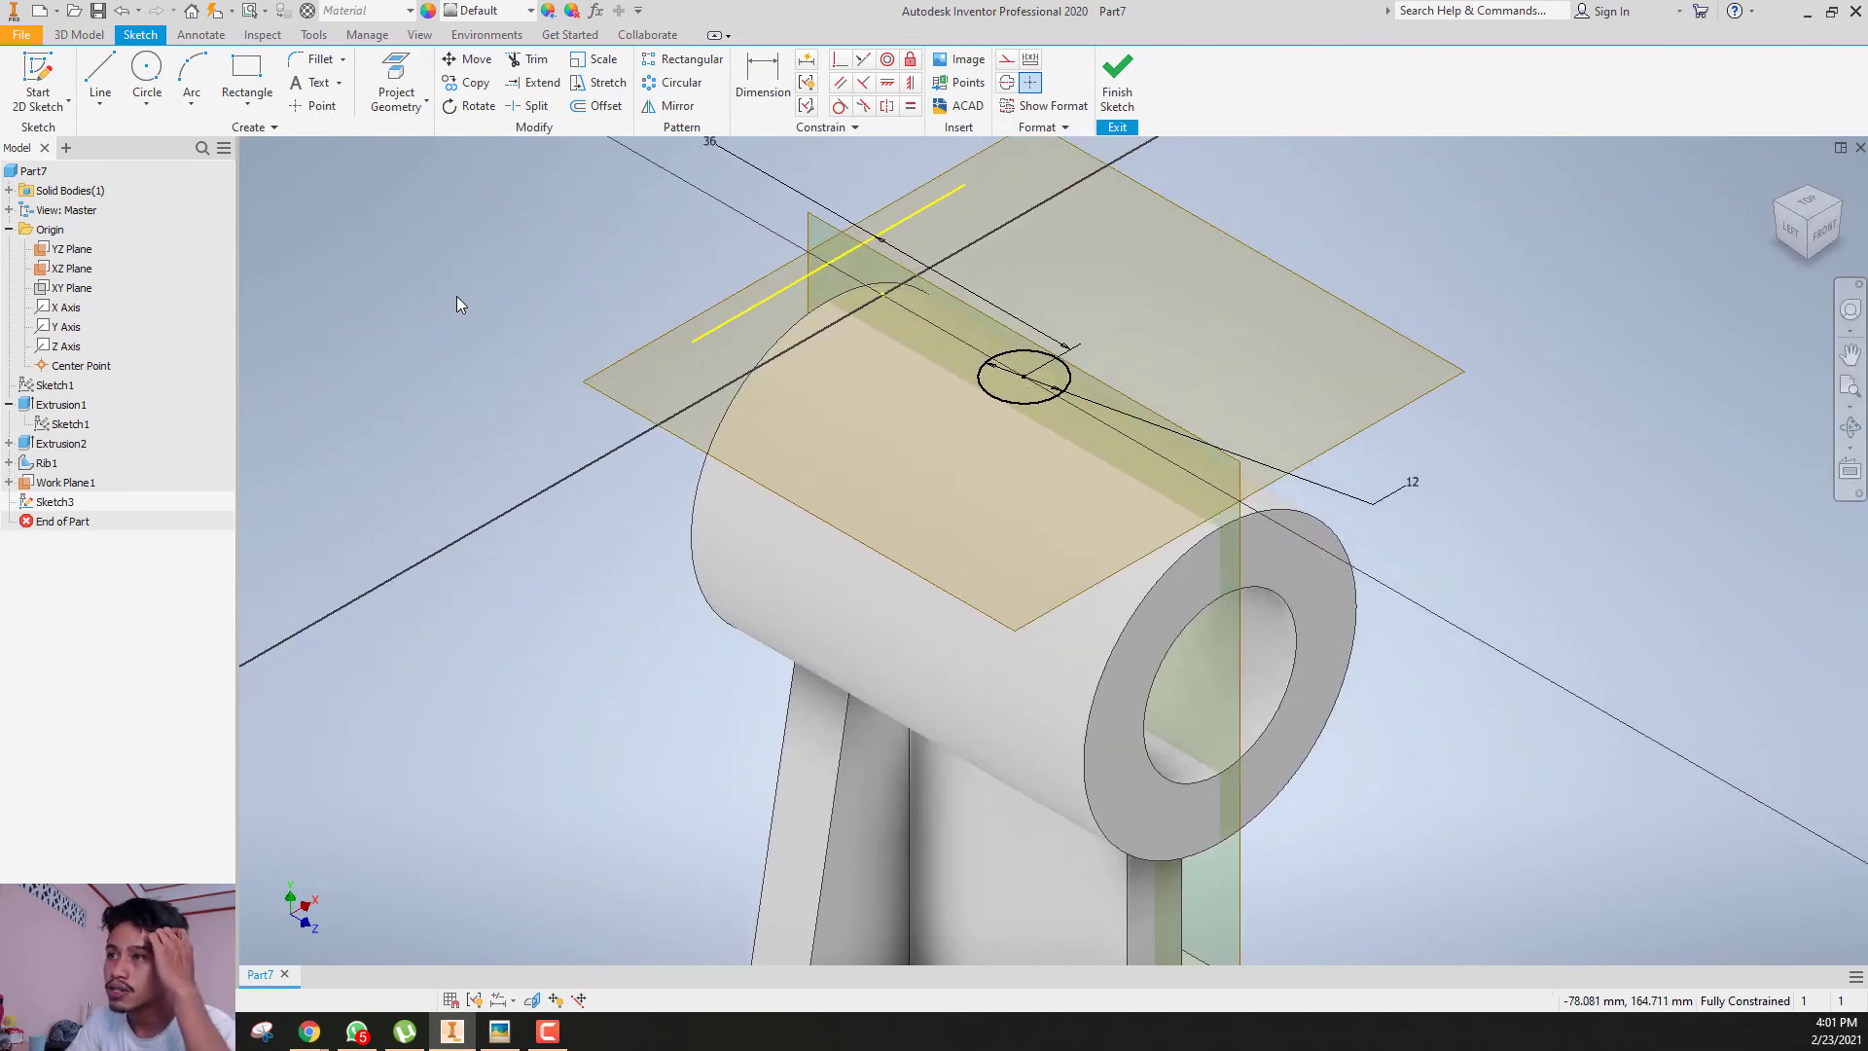
# - Extrude the 12 mm circle 10 mm in the flipped direction into the hub, joined to the body, to form the small boss
pyautogui.press('e')
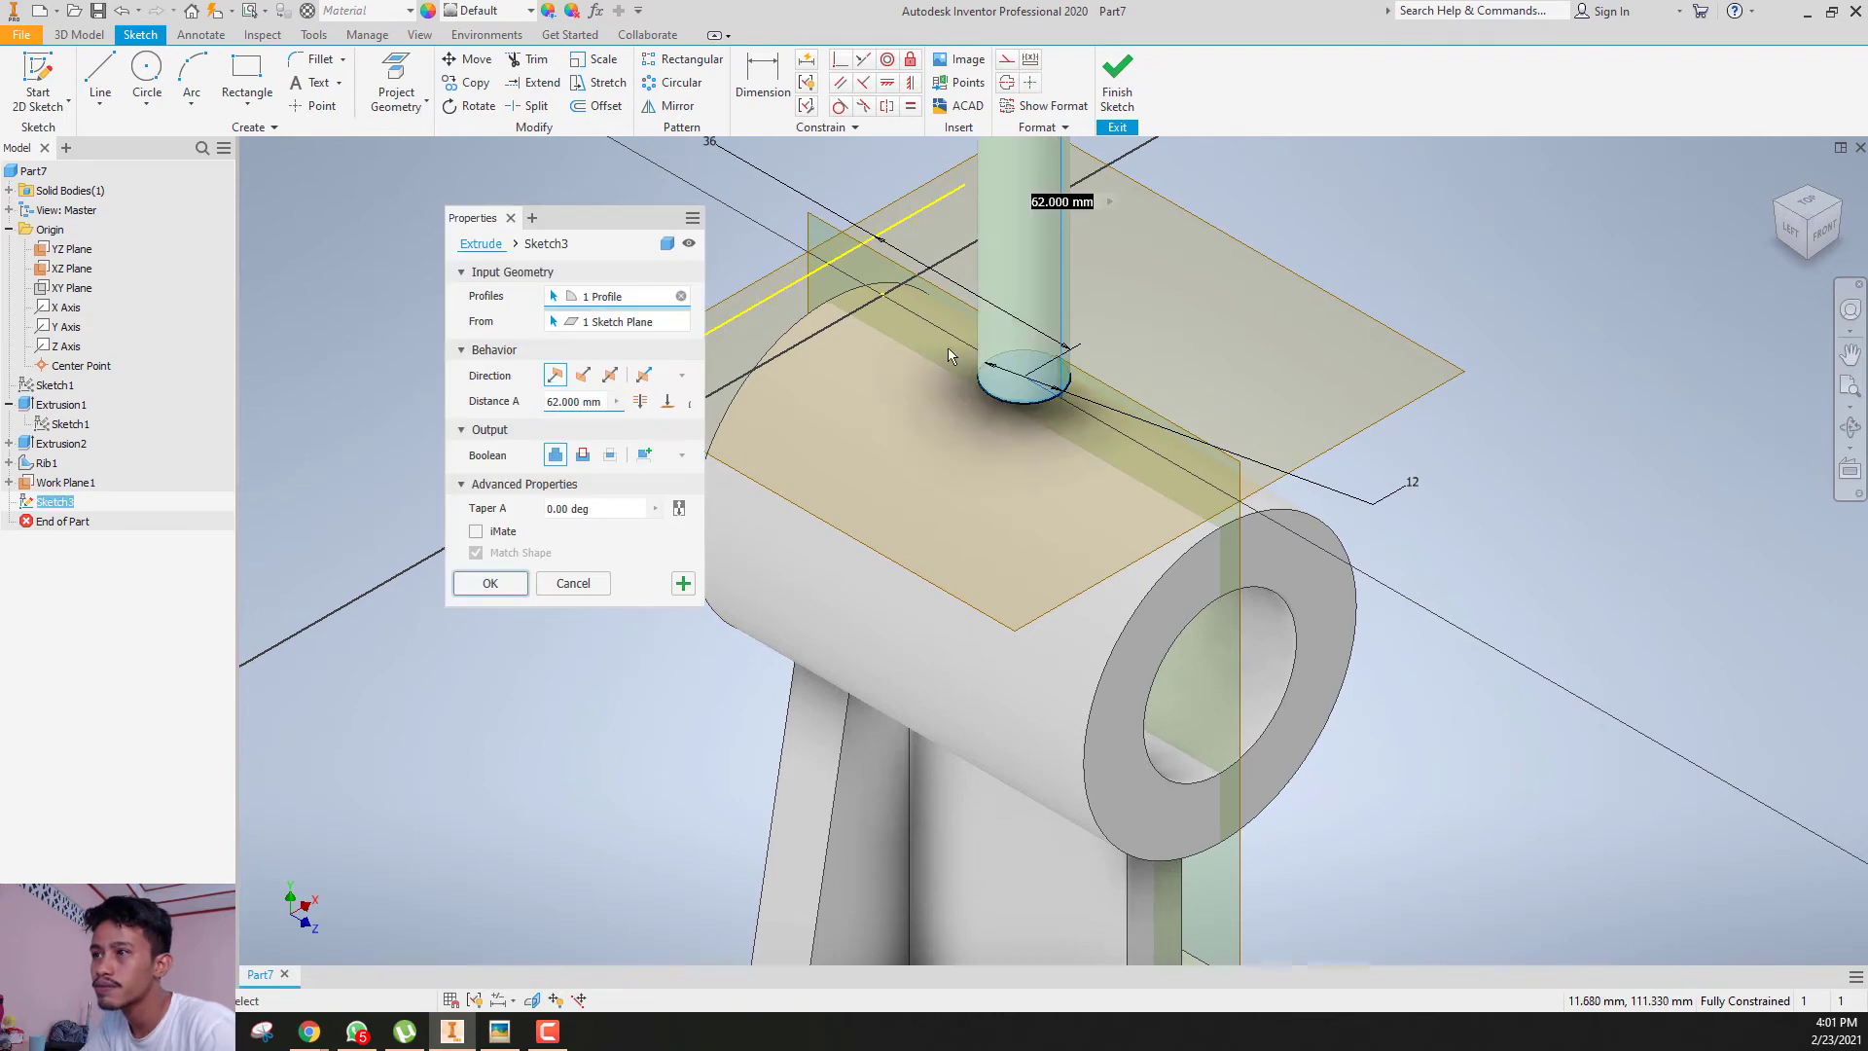
pyautogui.scroll(-3, 865, 345)
pyautogui.moveTo(835, 355); pyautogui.dragTo(827, 417, button='middle')
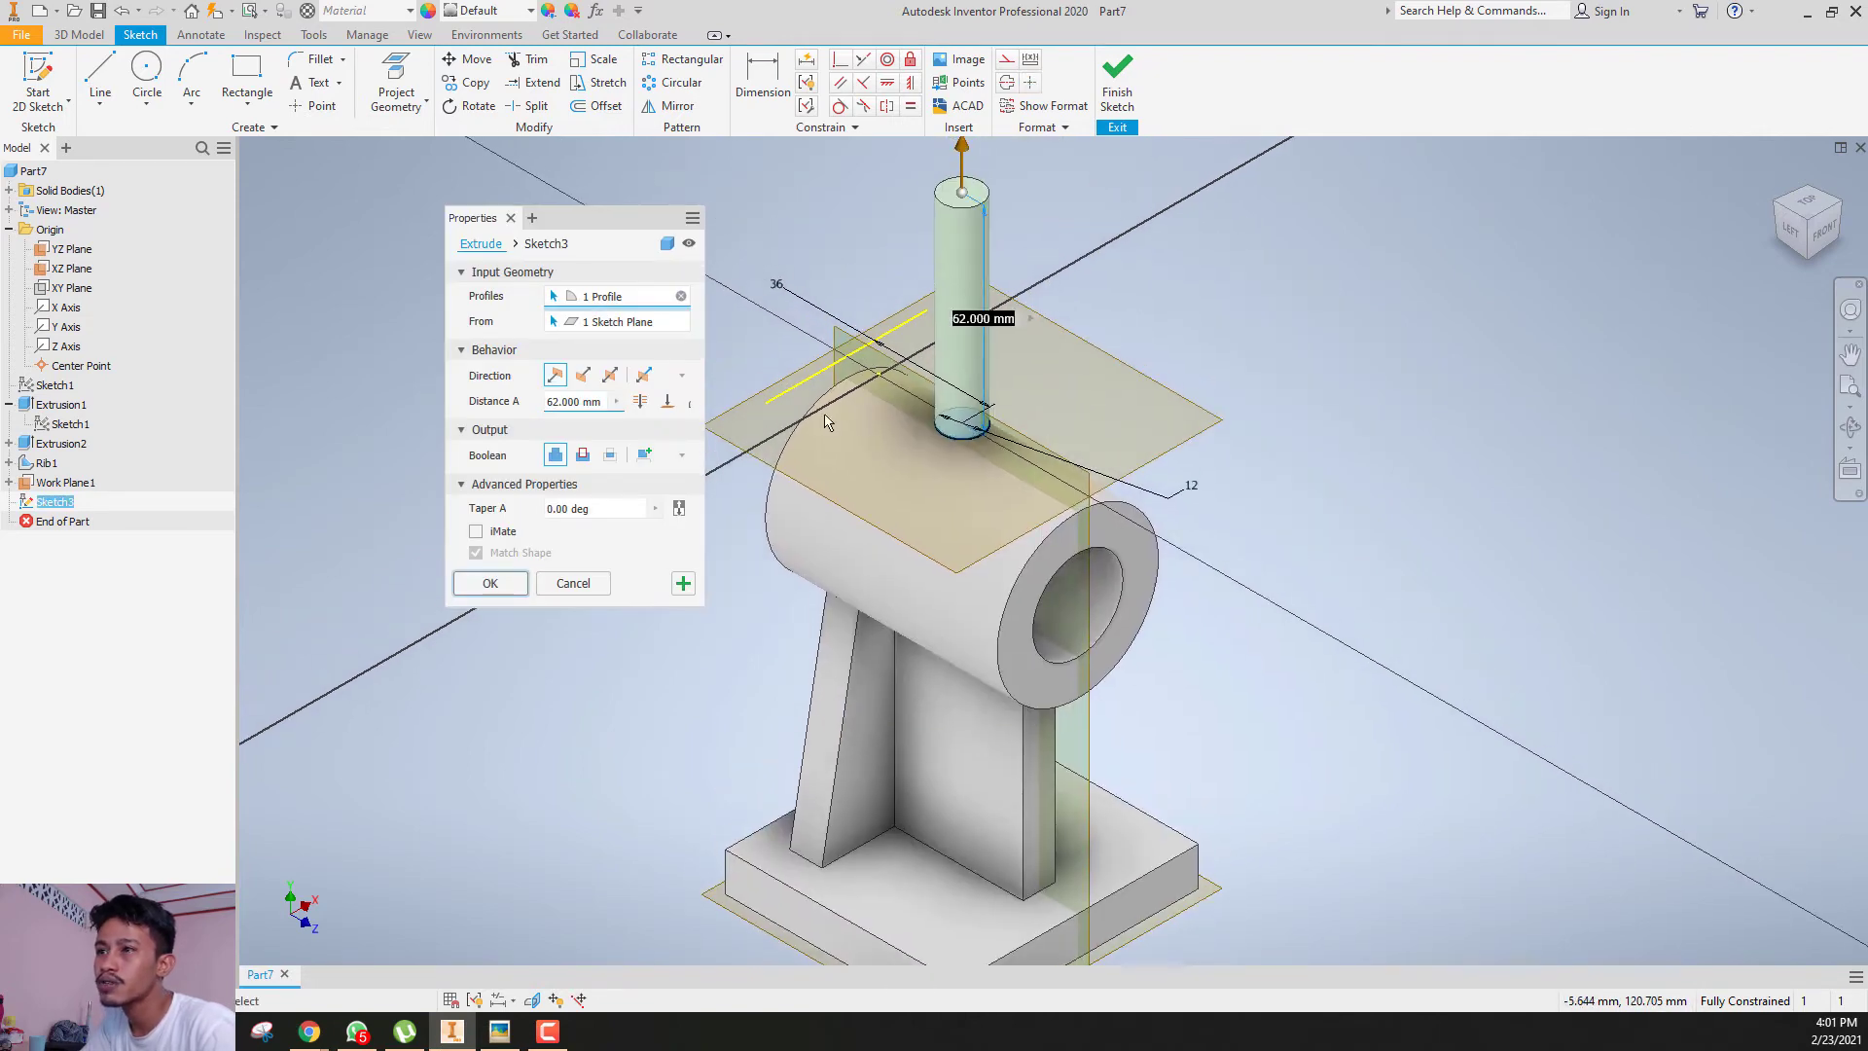
pyautogui.click(1818, 232)
pyautogui.scroll(3, 1156, 397)
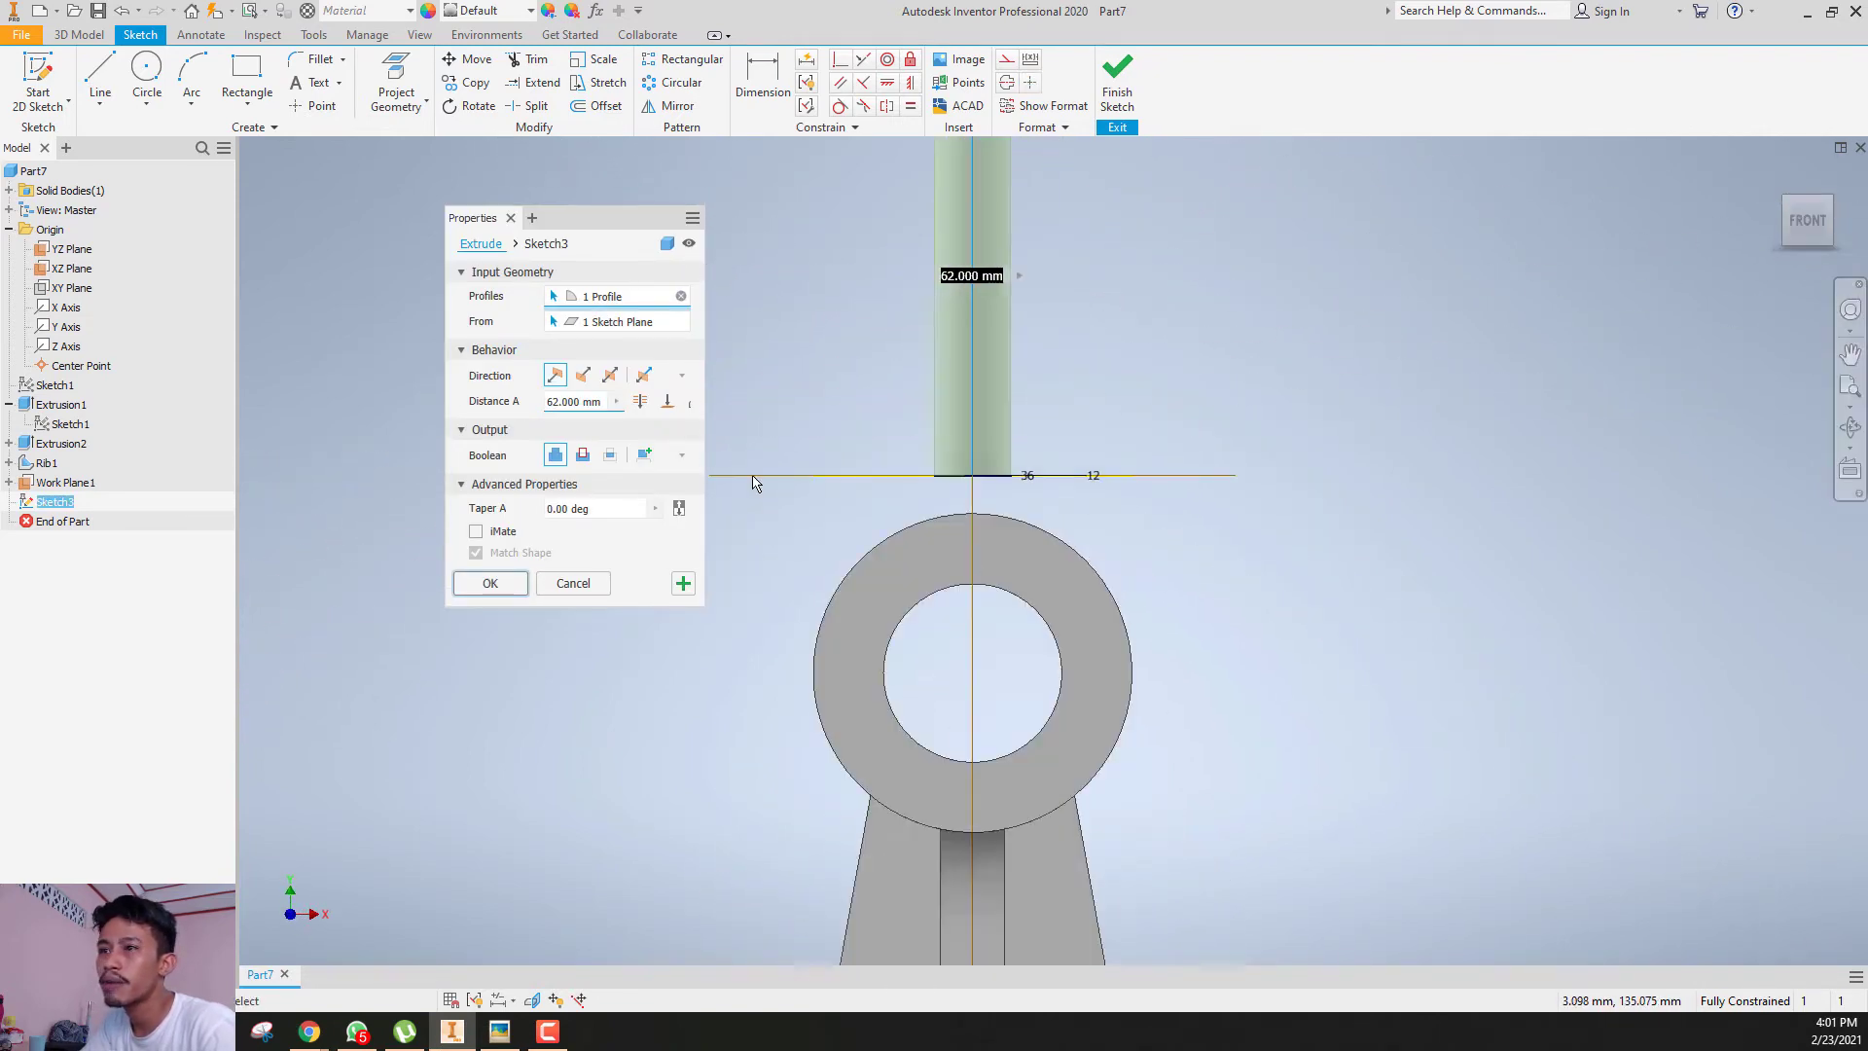
pyautogui.click(581, 375)
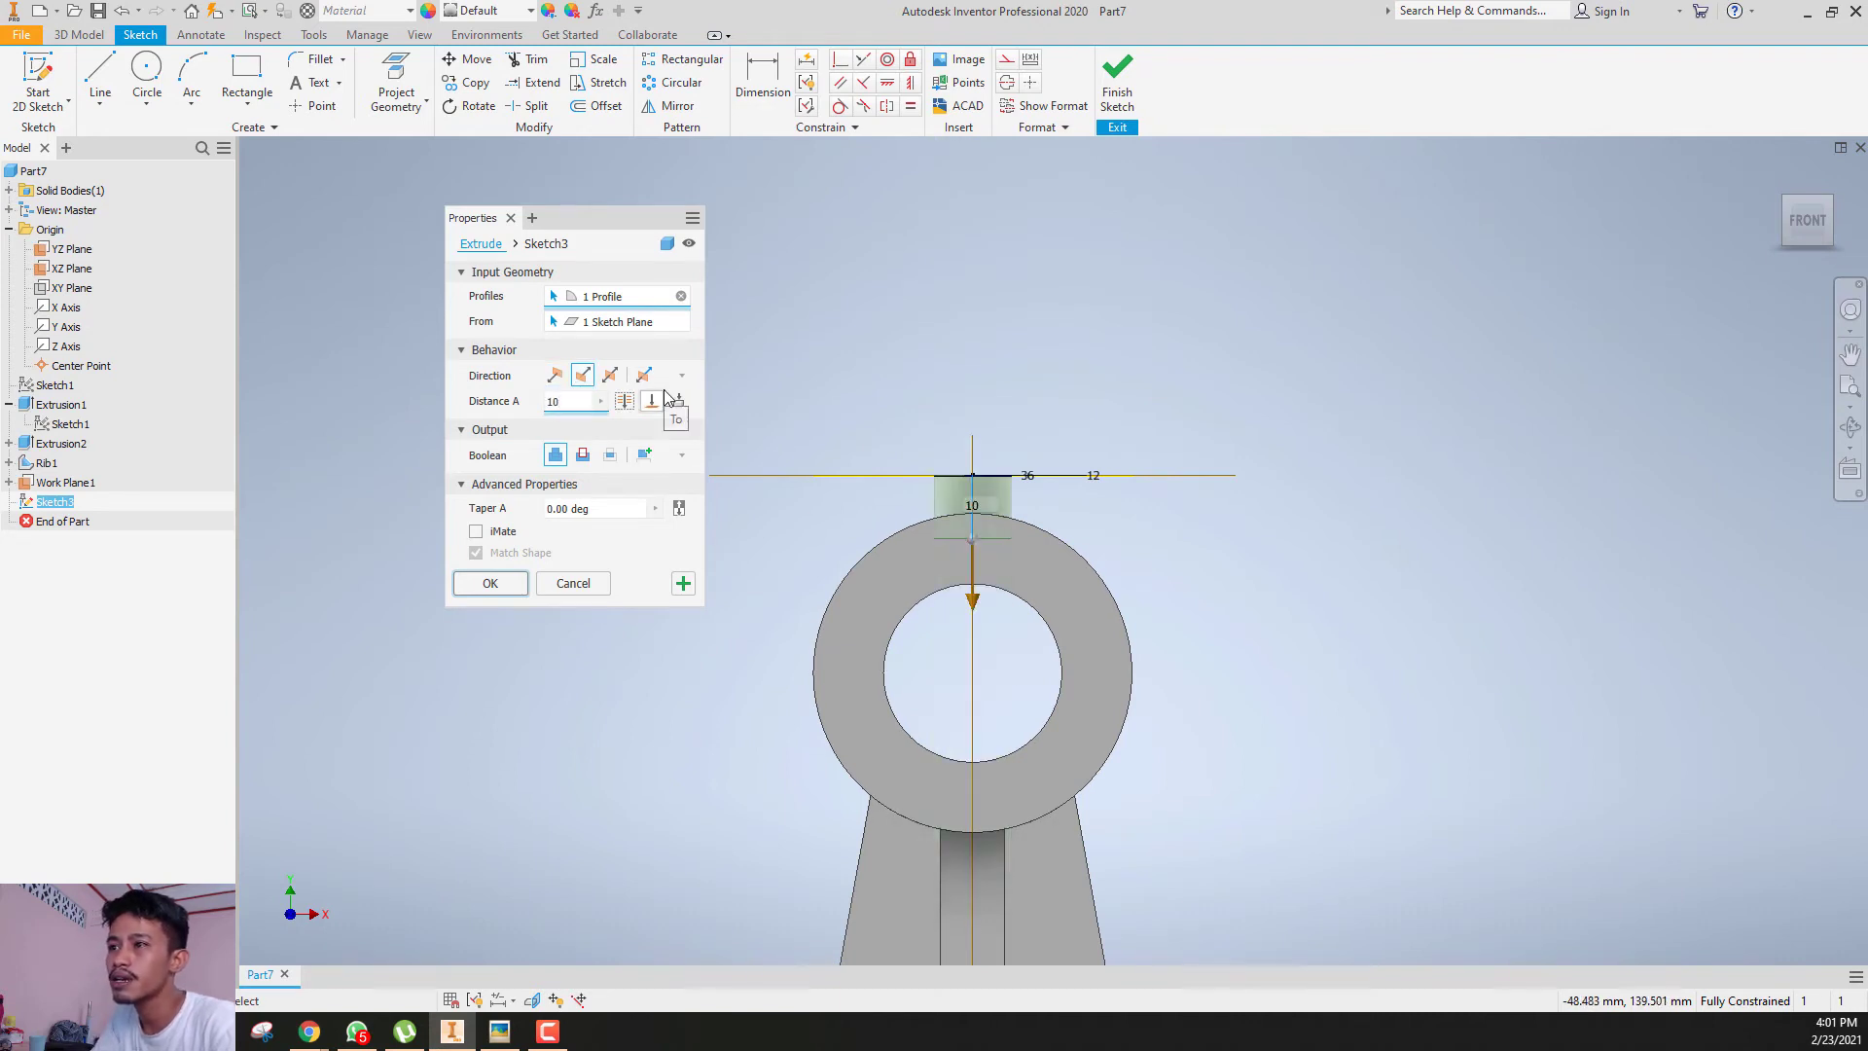
pyautogui.scroll(3, 801, 525)
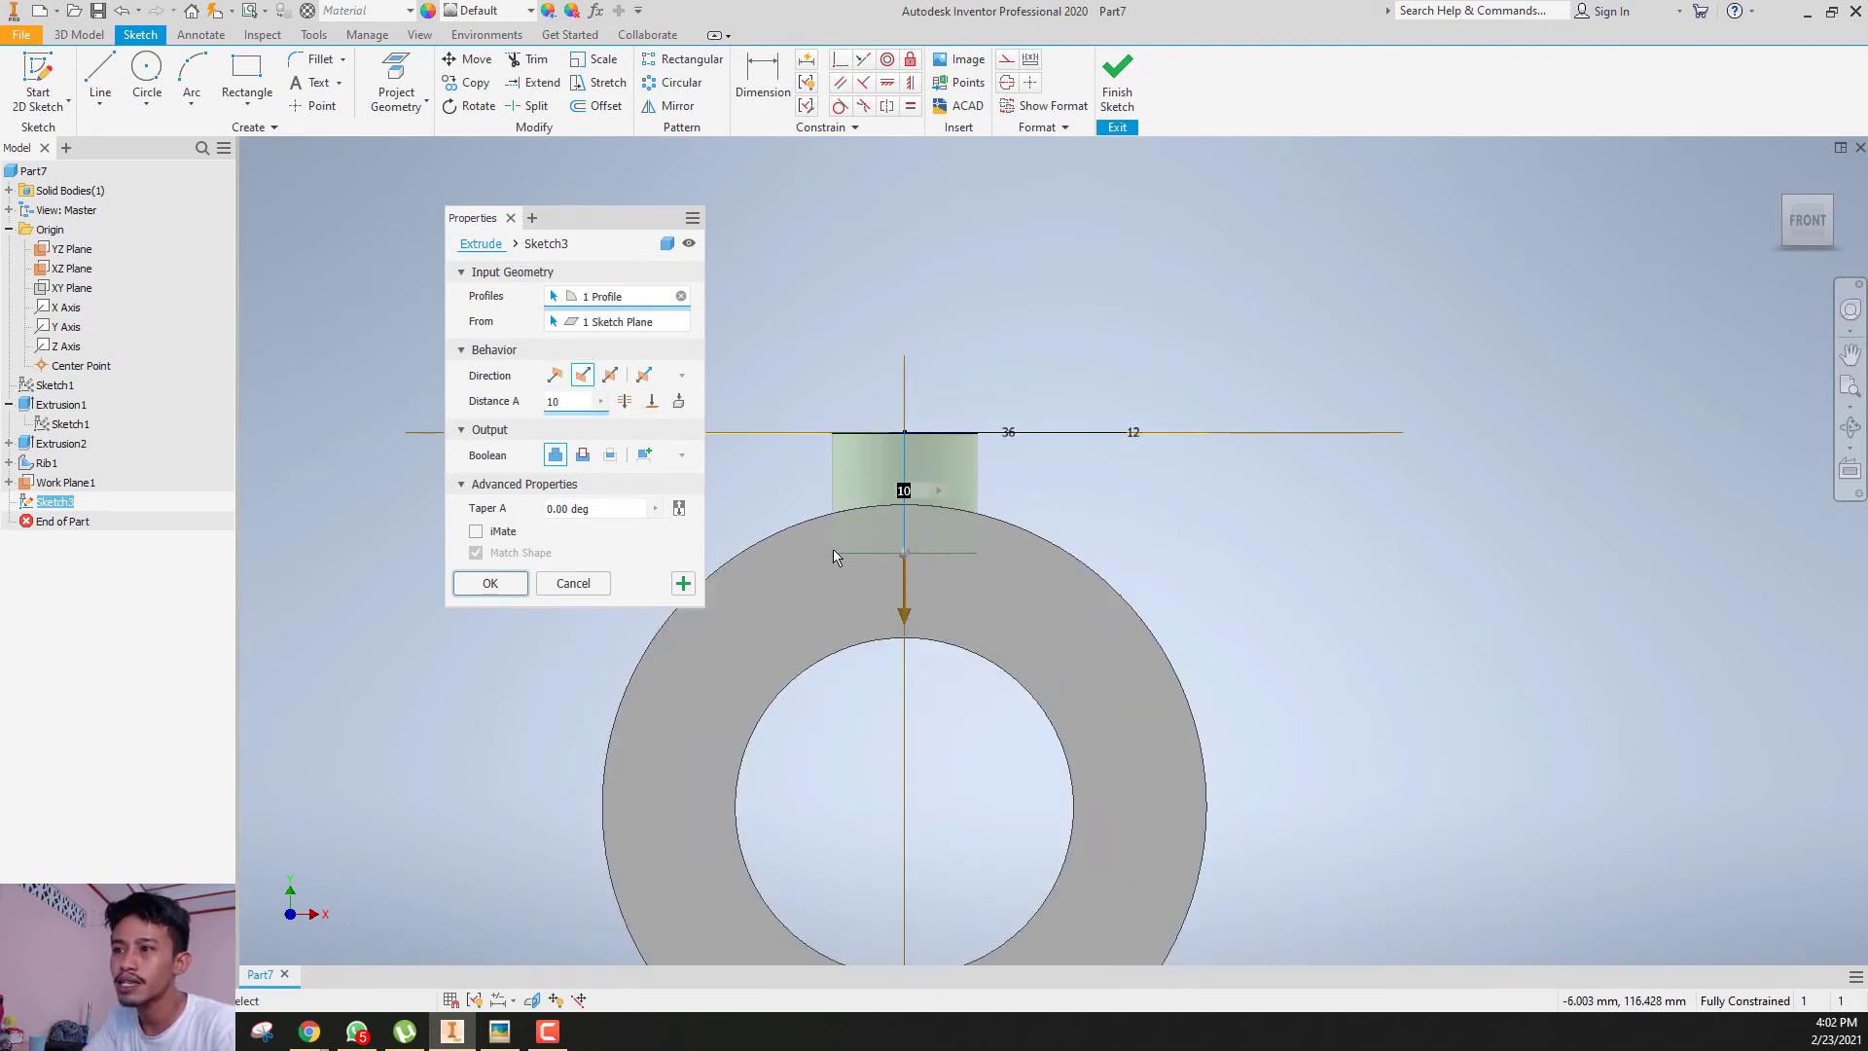
pyautogui.click(1788, 207)
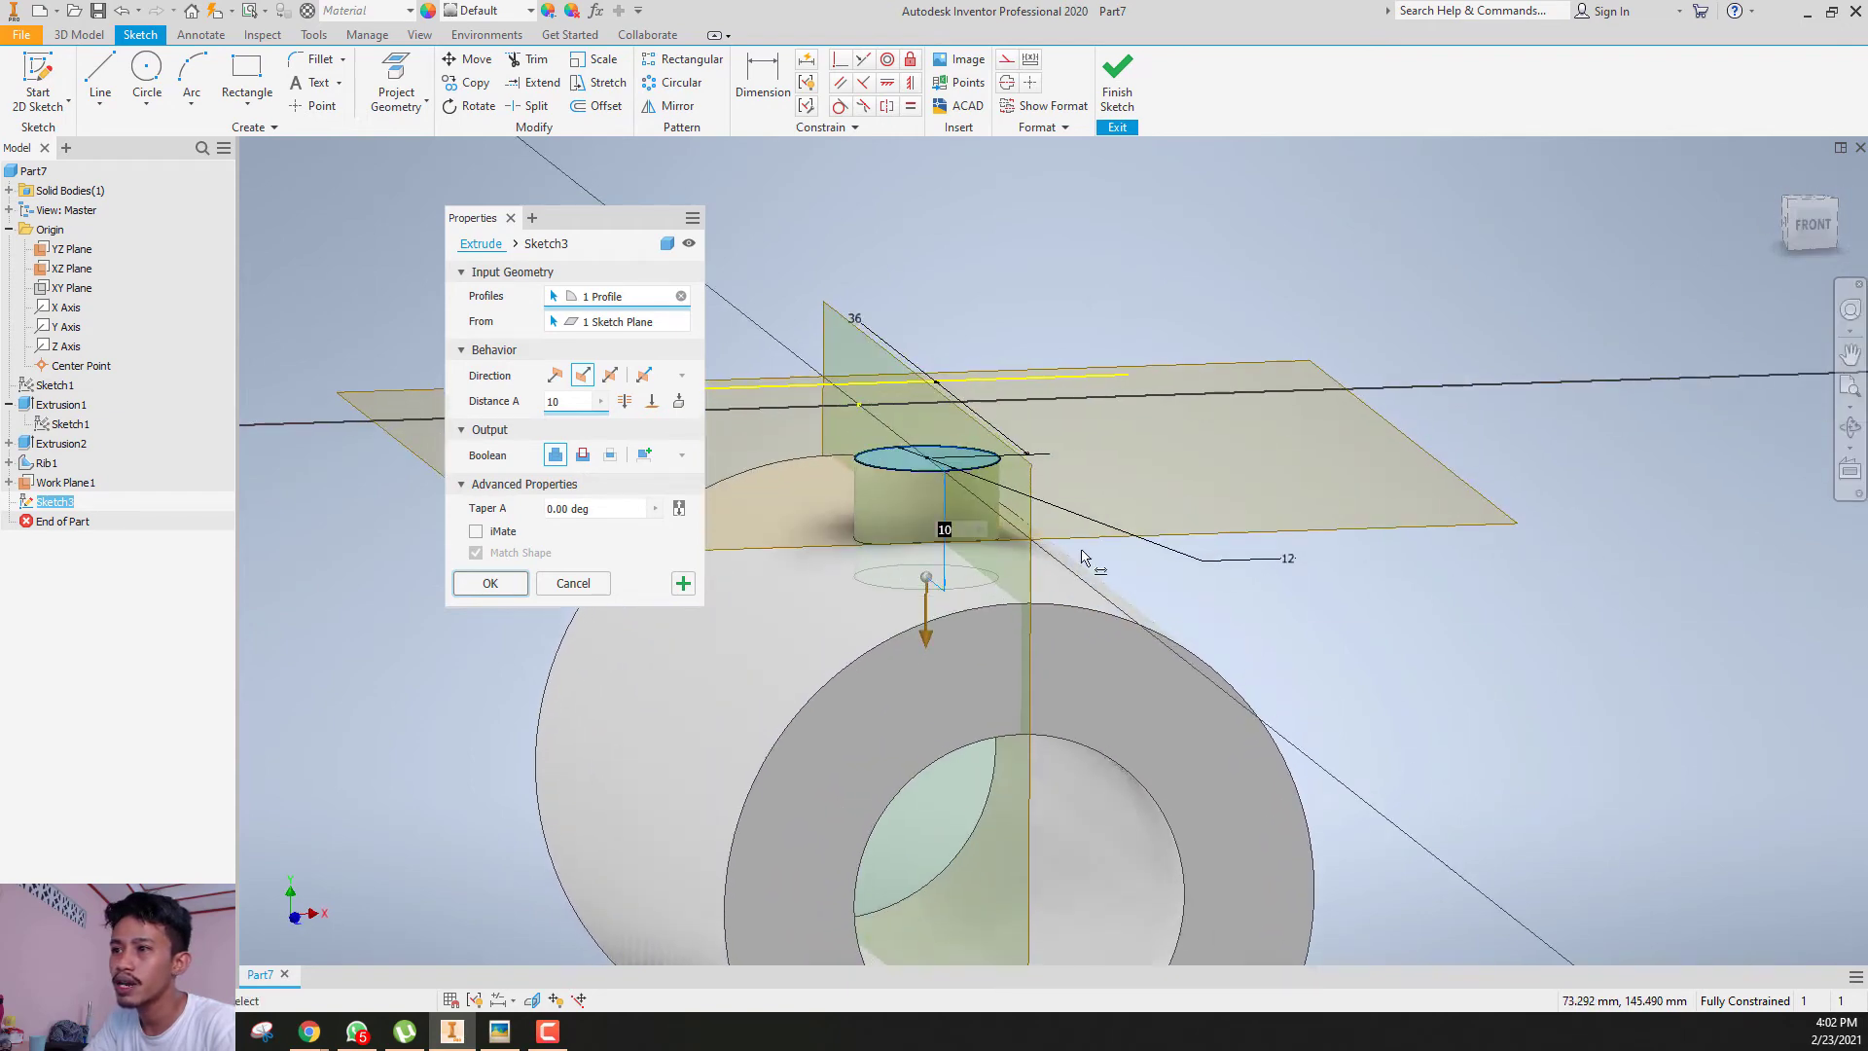
pyautogui.click(486, 584)
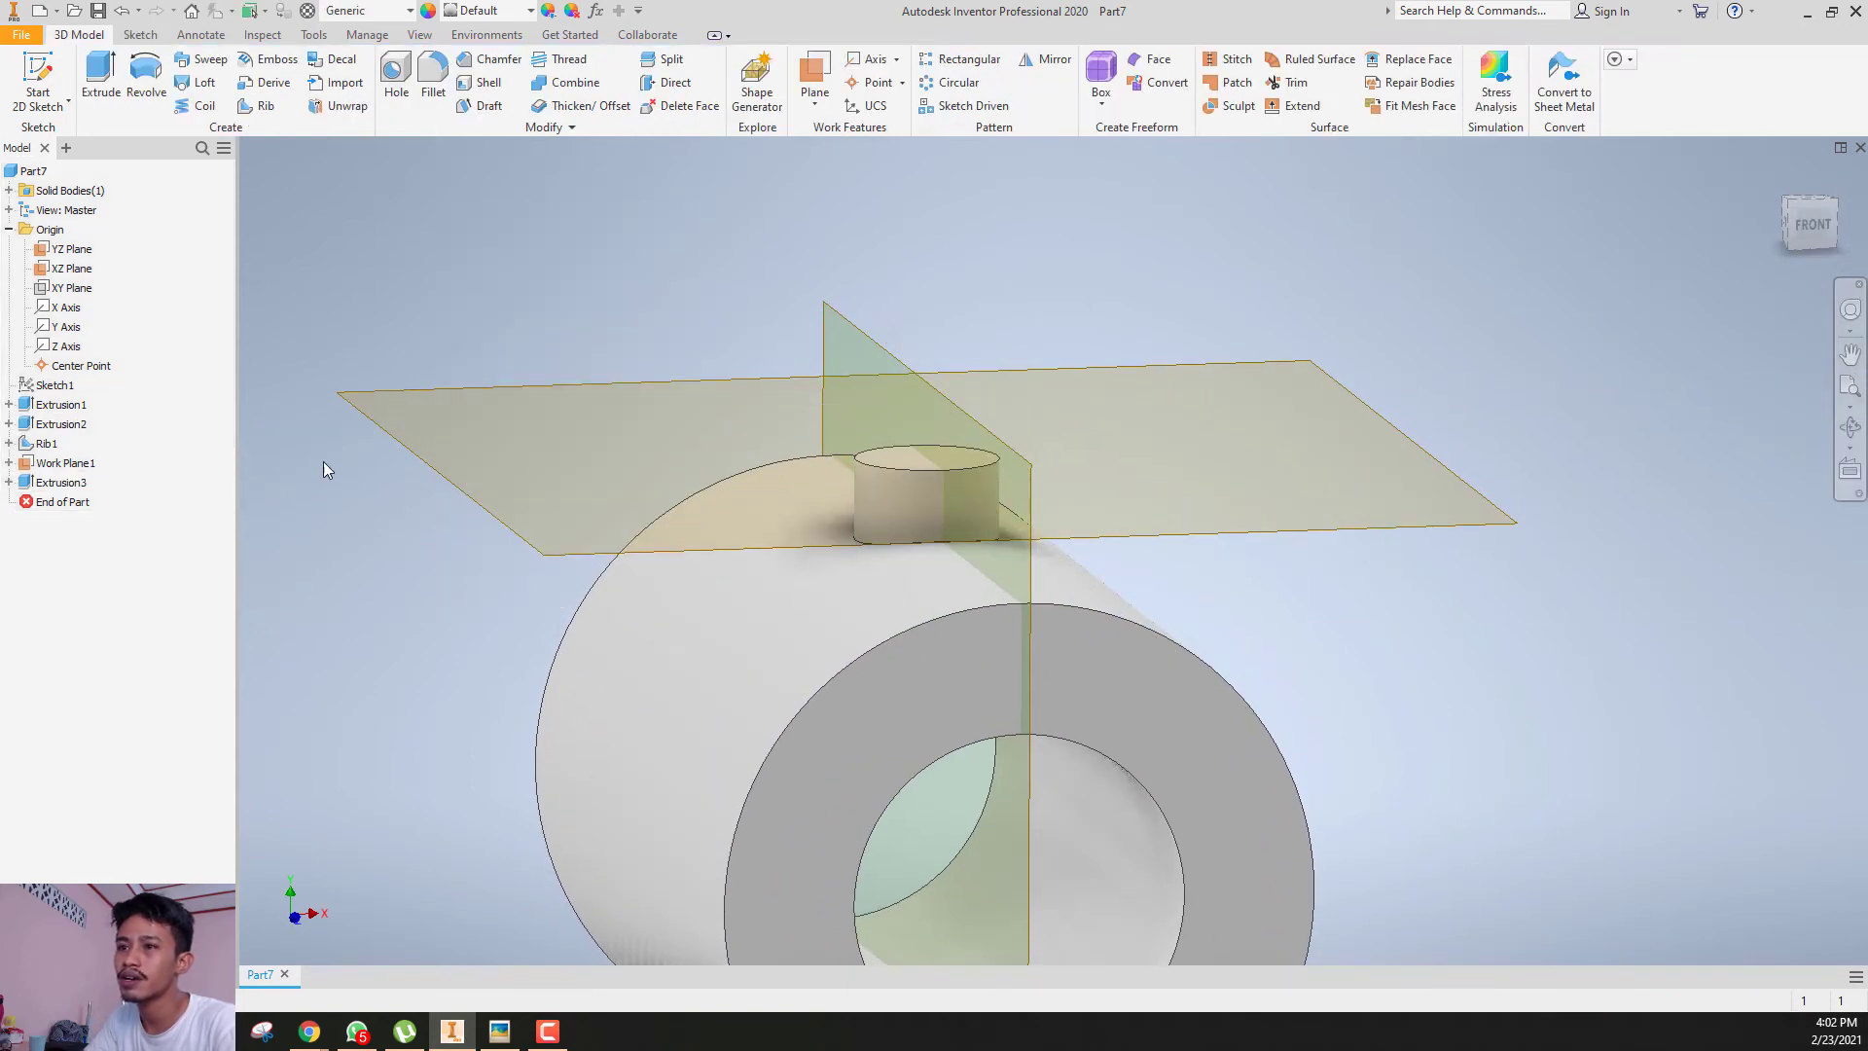
# - Start a new sketch on the top face of the small boss
pyautogui.click(1793, 207)
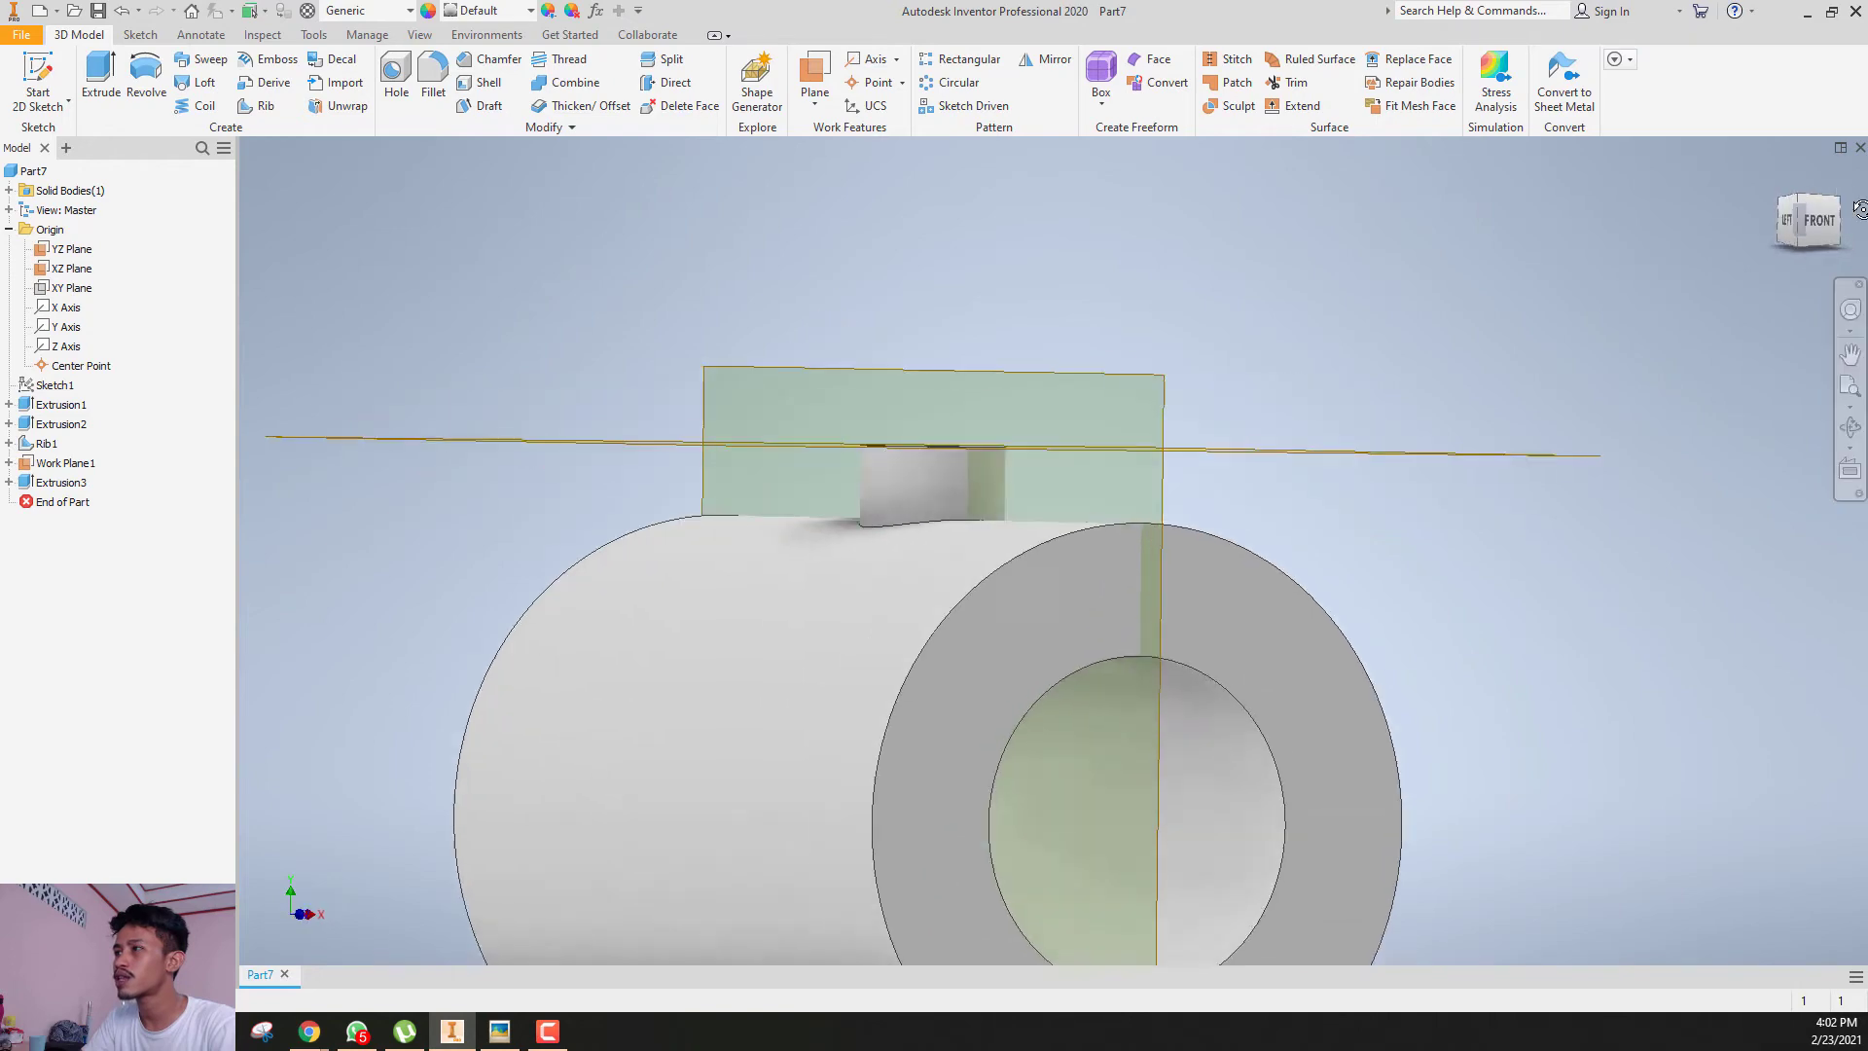
pyautogui.click(1790, 208)
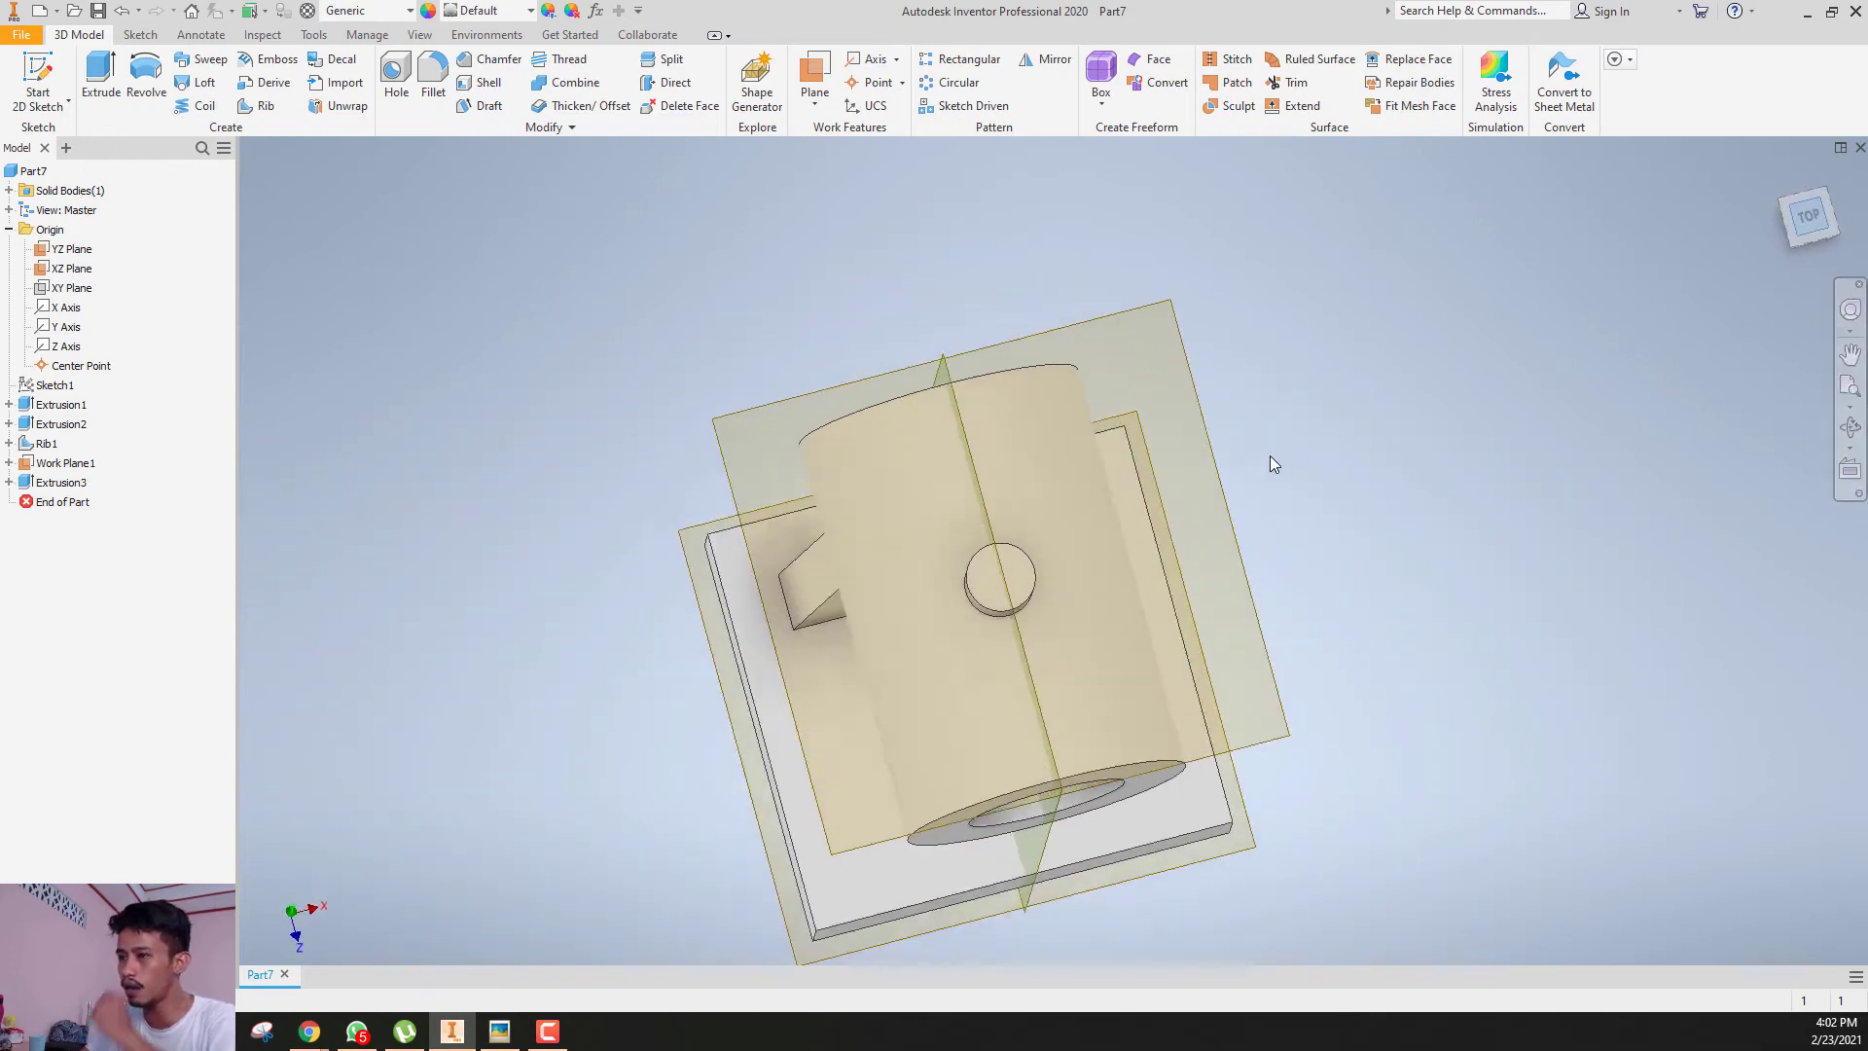
pyautogui.scroll(3, 980, 506)
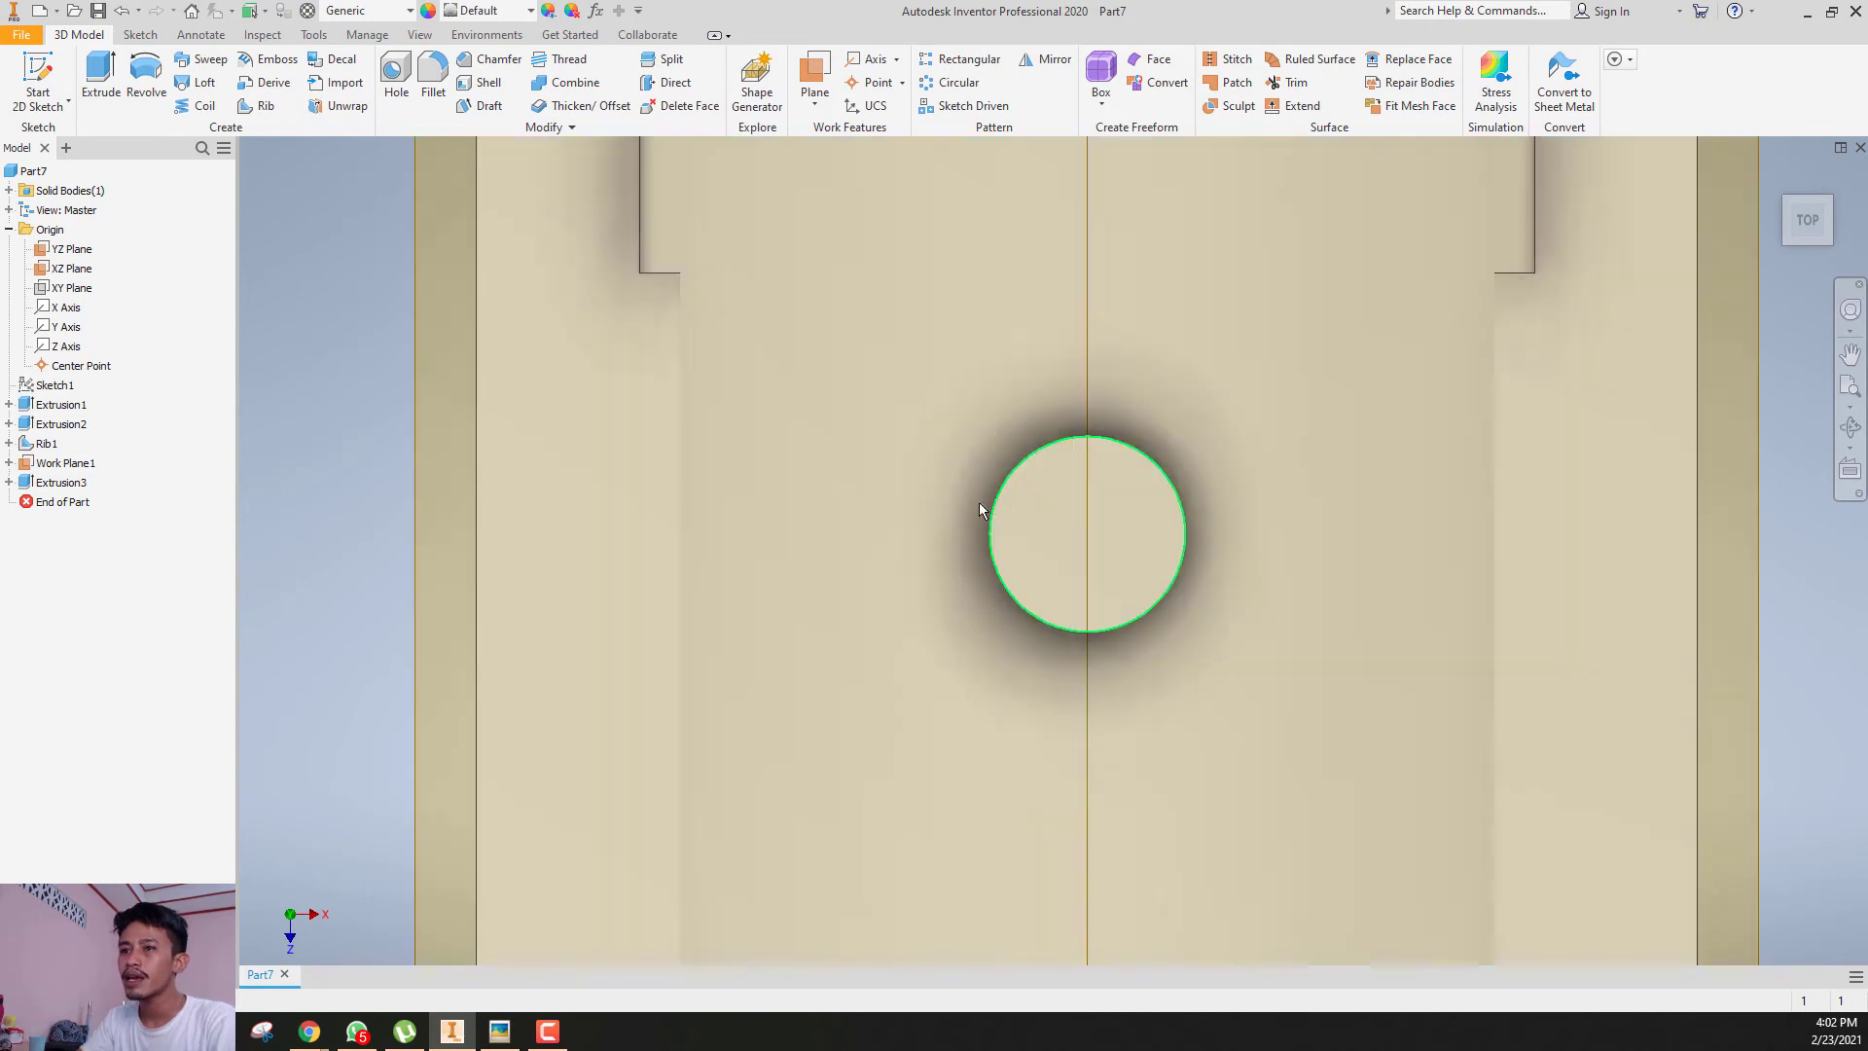
pyautogui.scroll(-5, 490, 489)
pyautogui.scroll(3, 827, 484)
pyautogui.click(736, 506)
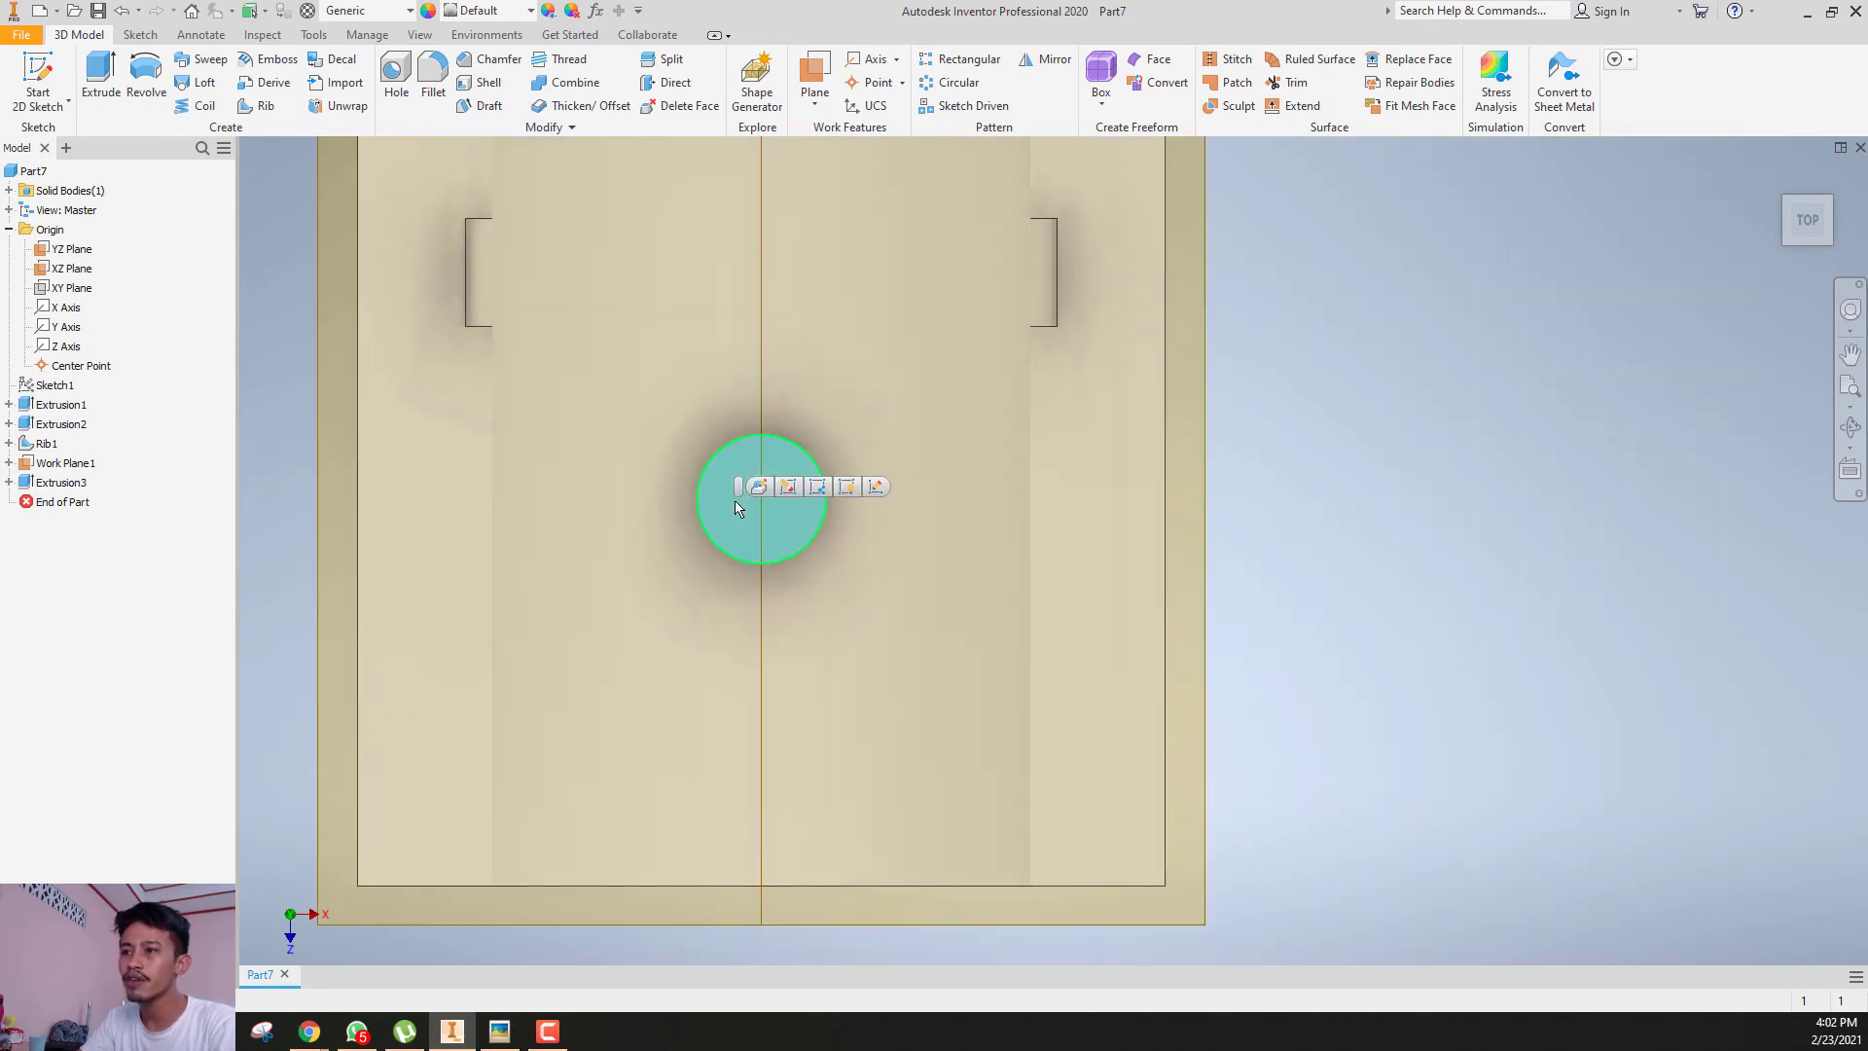
pyautogui.click(874, 487)
# - Sketch a circle about 6.4 mm in diameter at the centre of the boss's top face
pyautogui.scroll(-5, 953, 587)
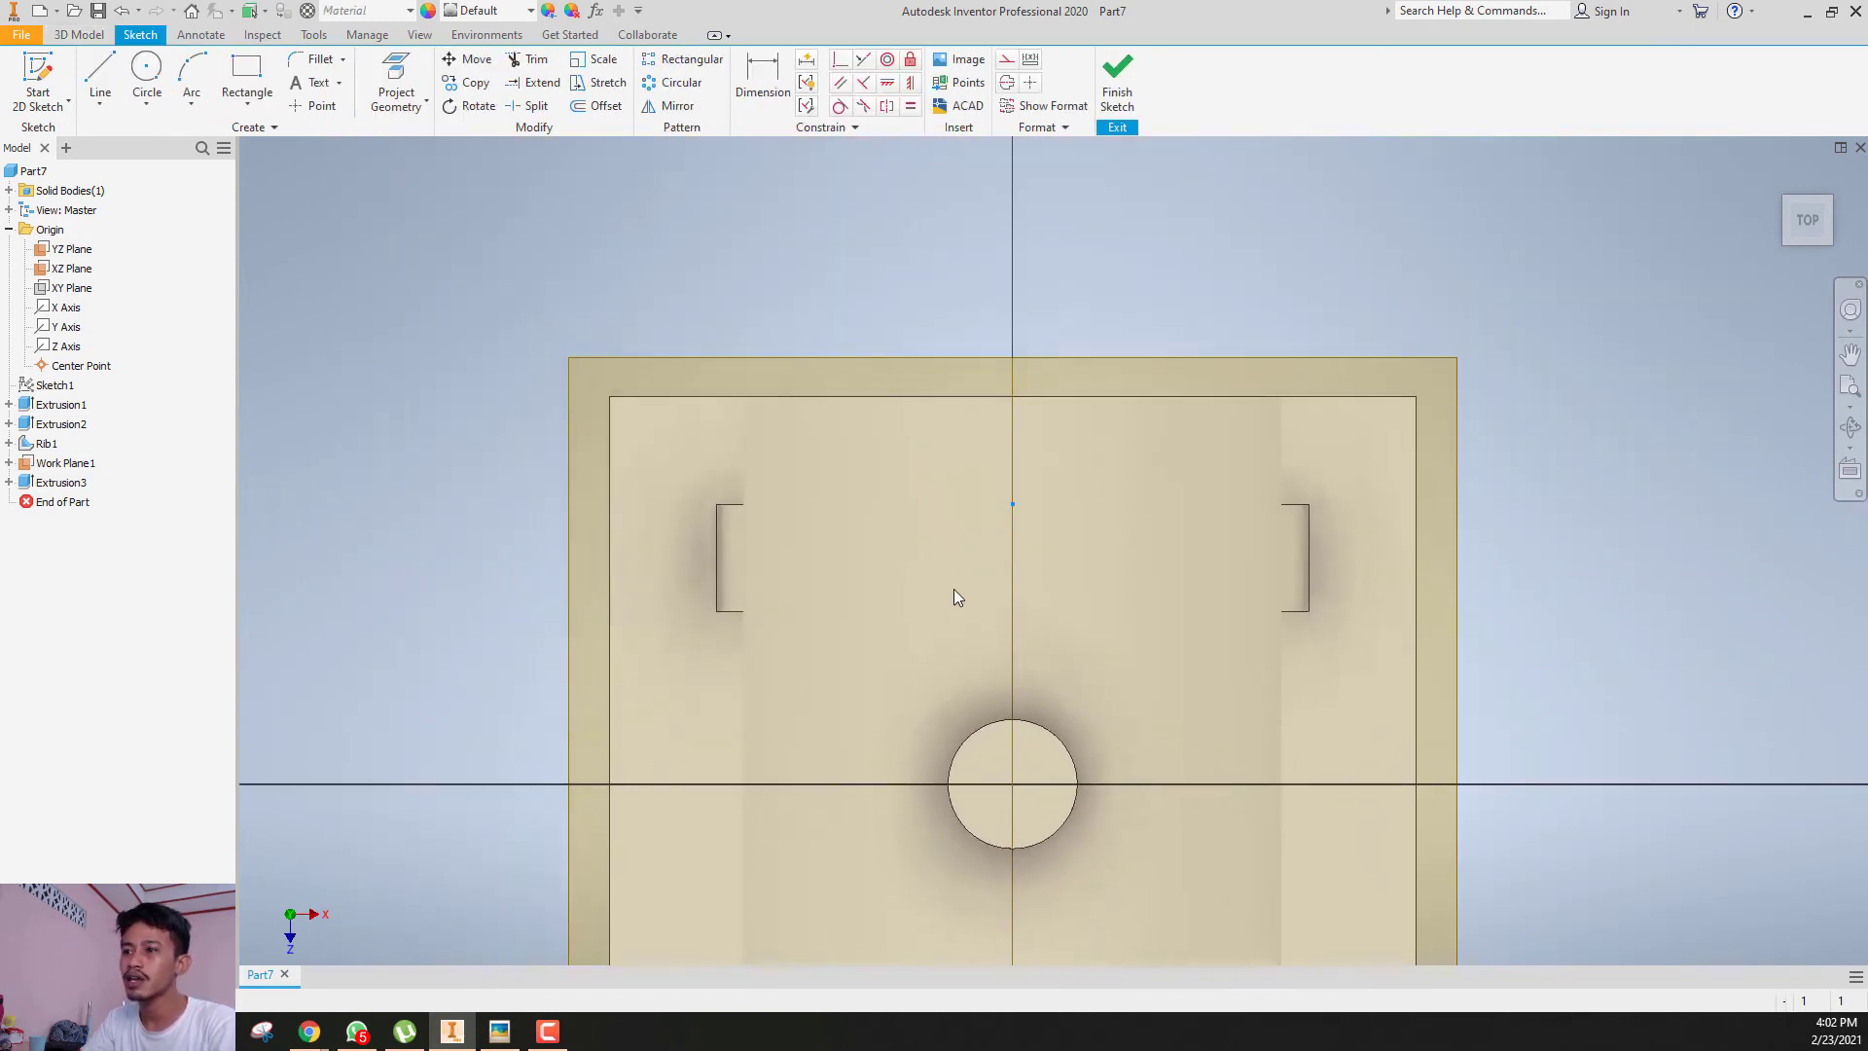
pyautogui.scroll(6, 927, 568)
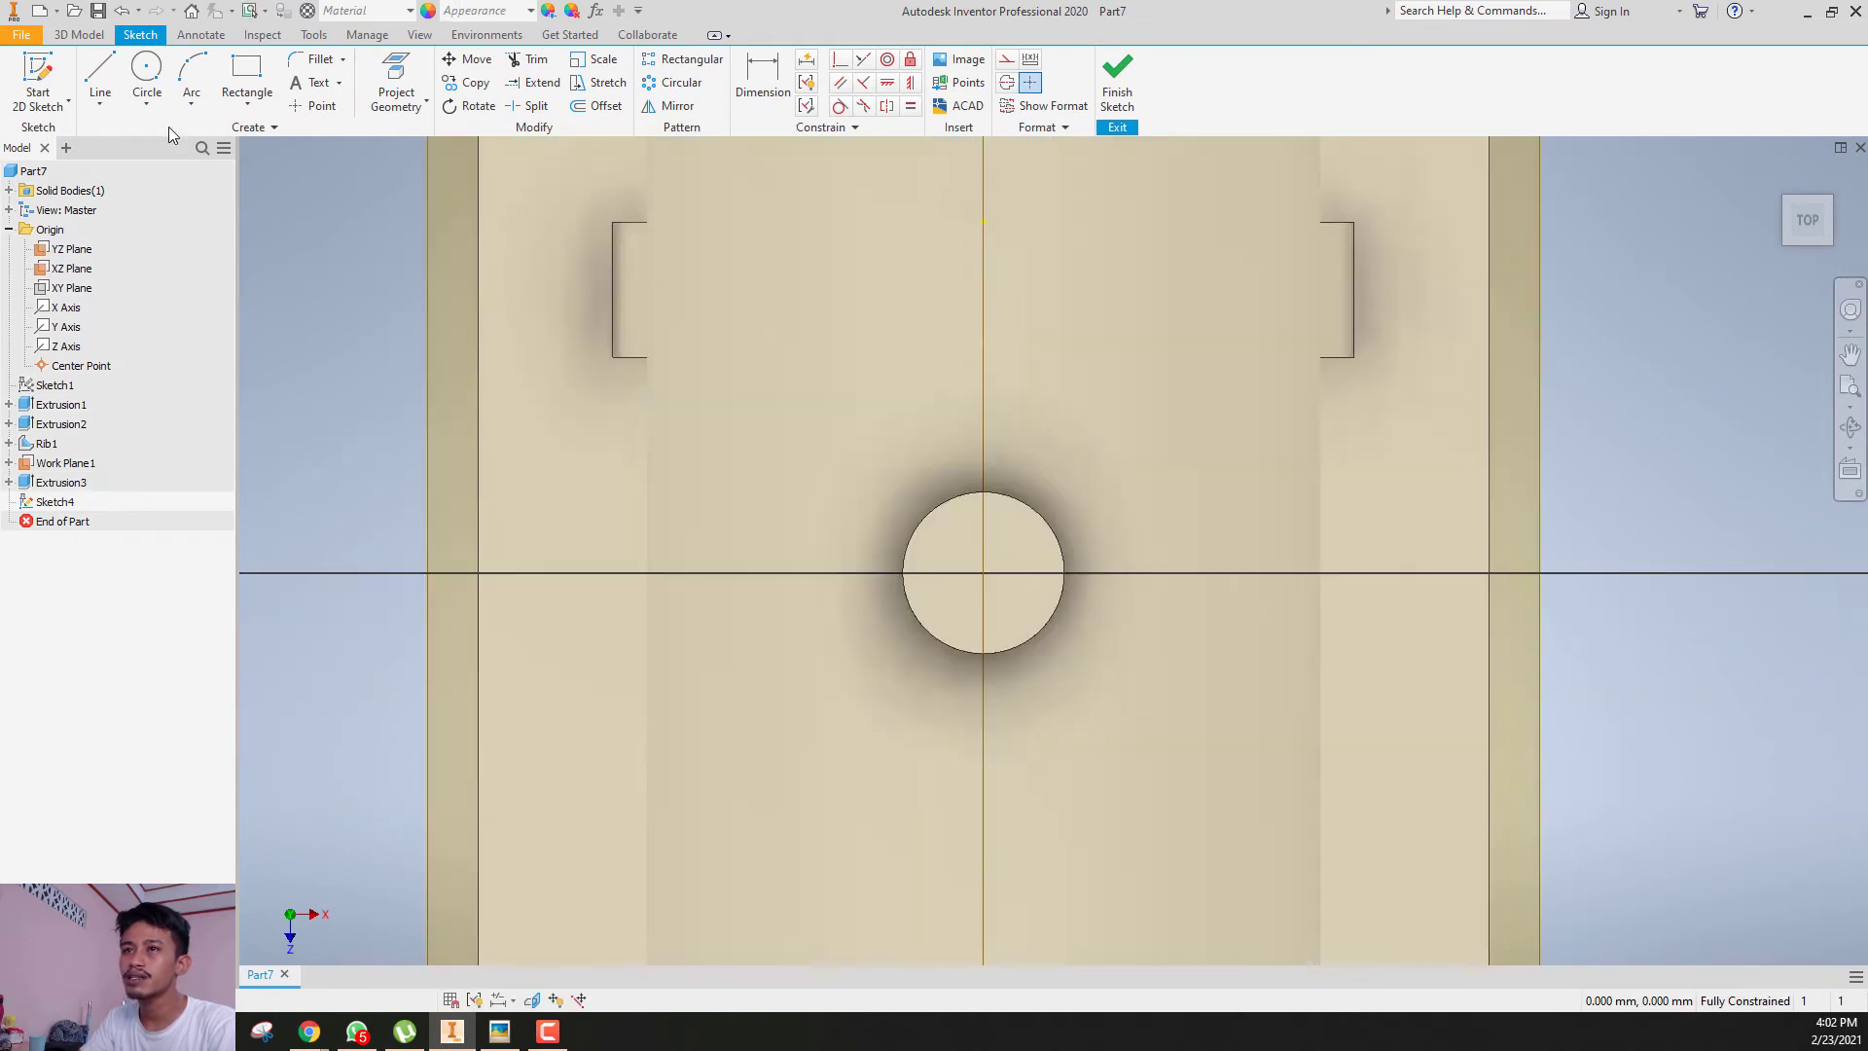
pyautogui.click(147, 70)
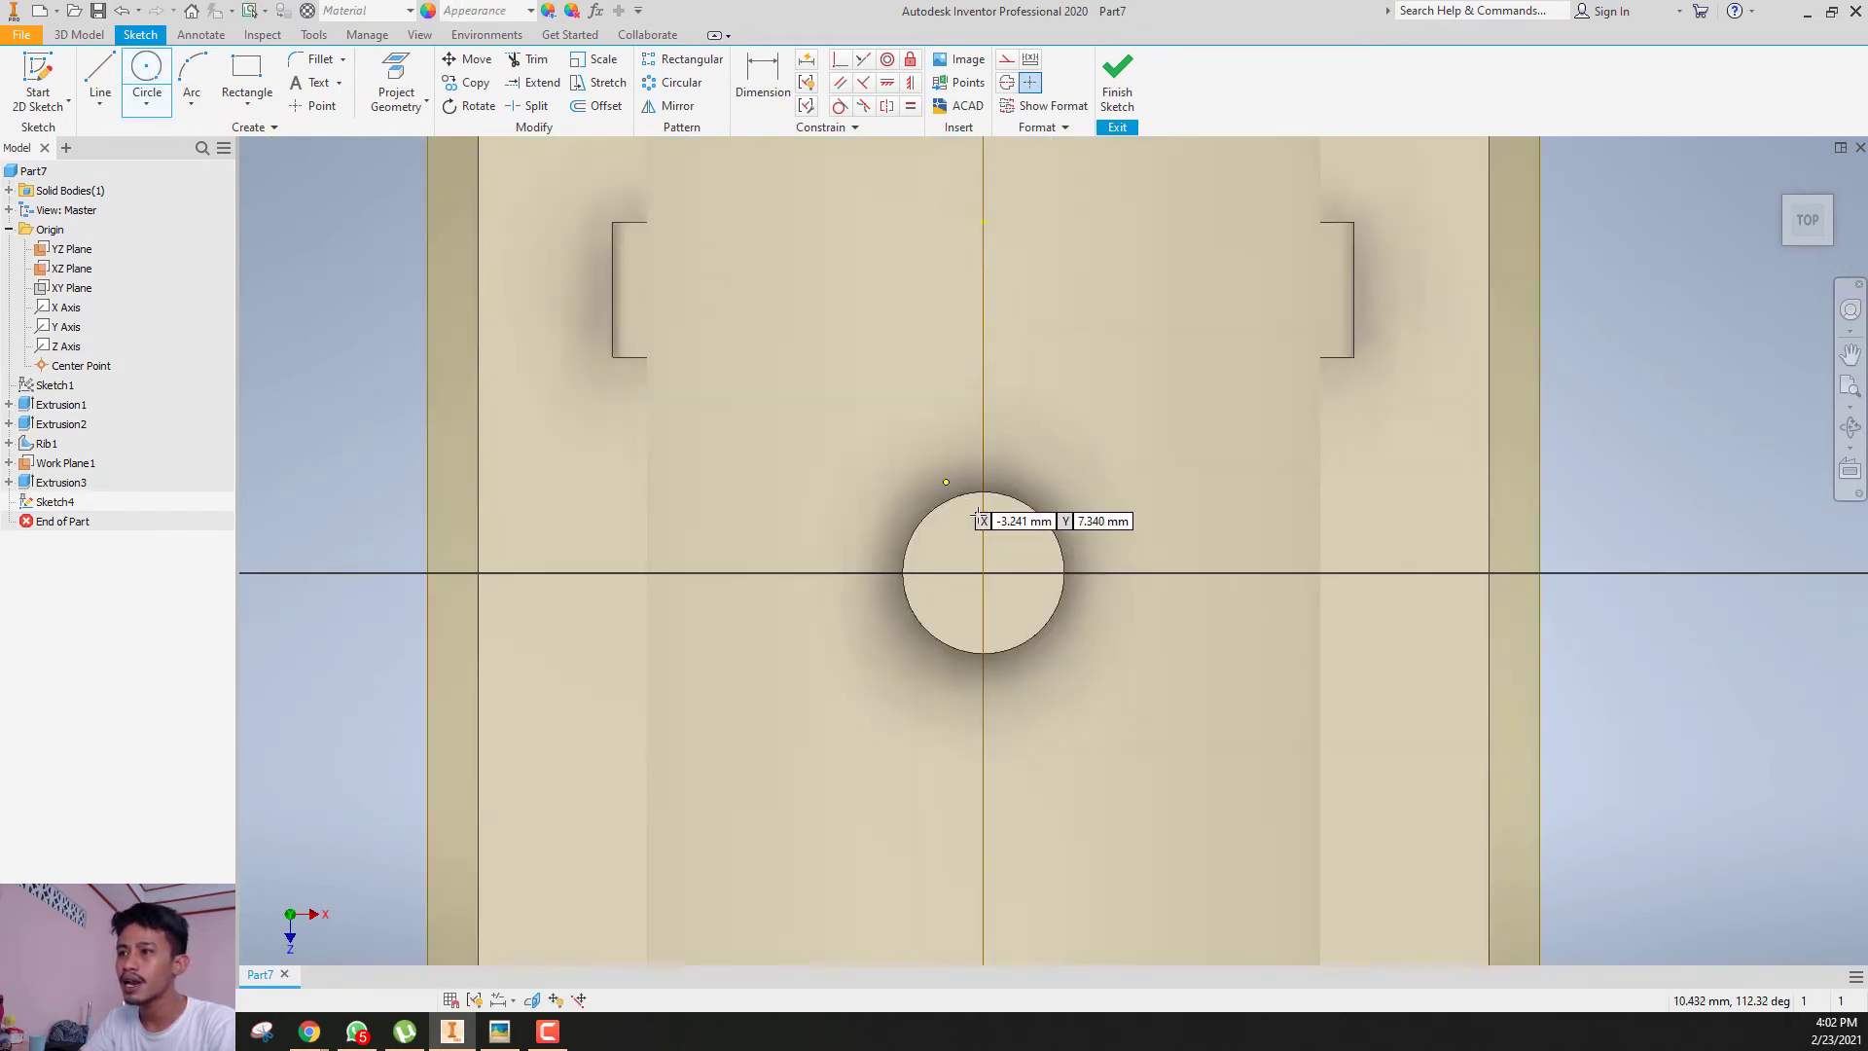
pyautogui.click(983, 572)
pyautogui.click(1024, 555)
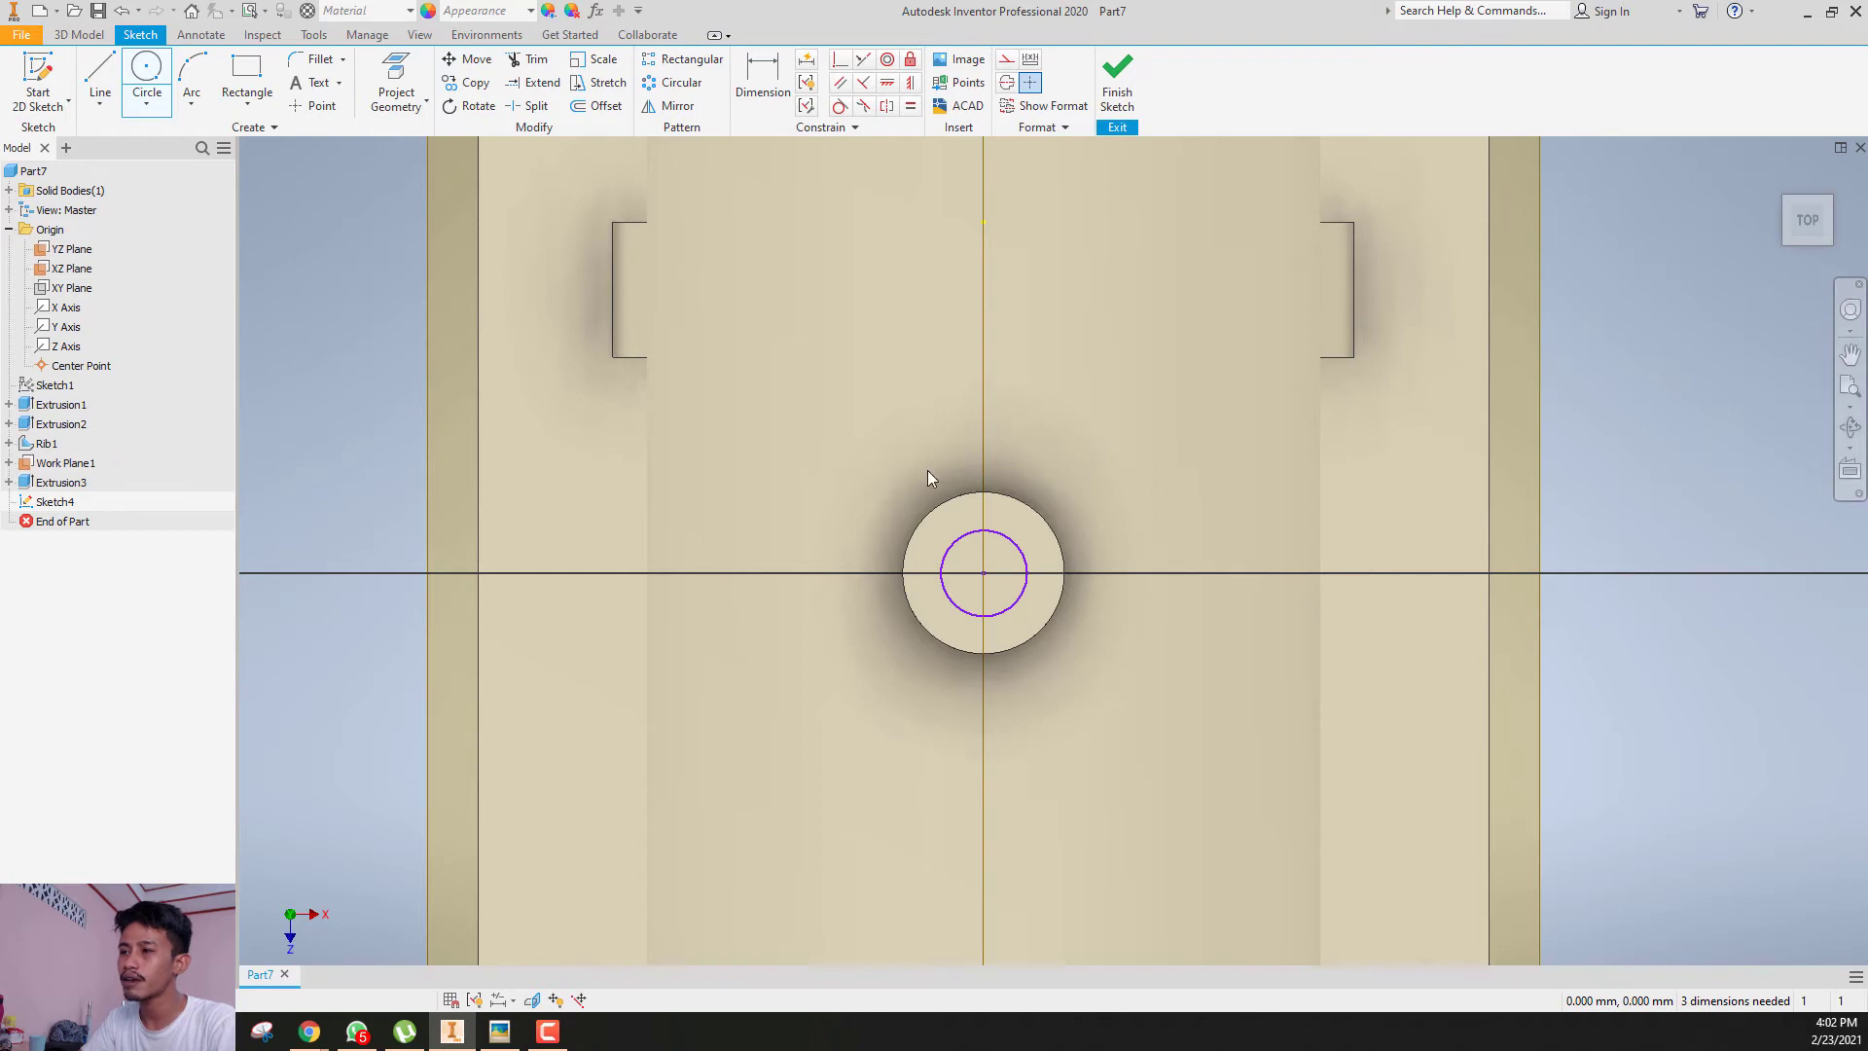
pyautogui.press('Escape')
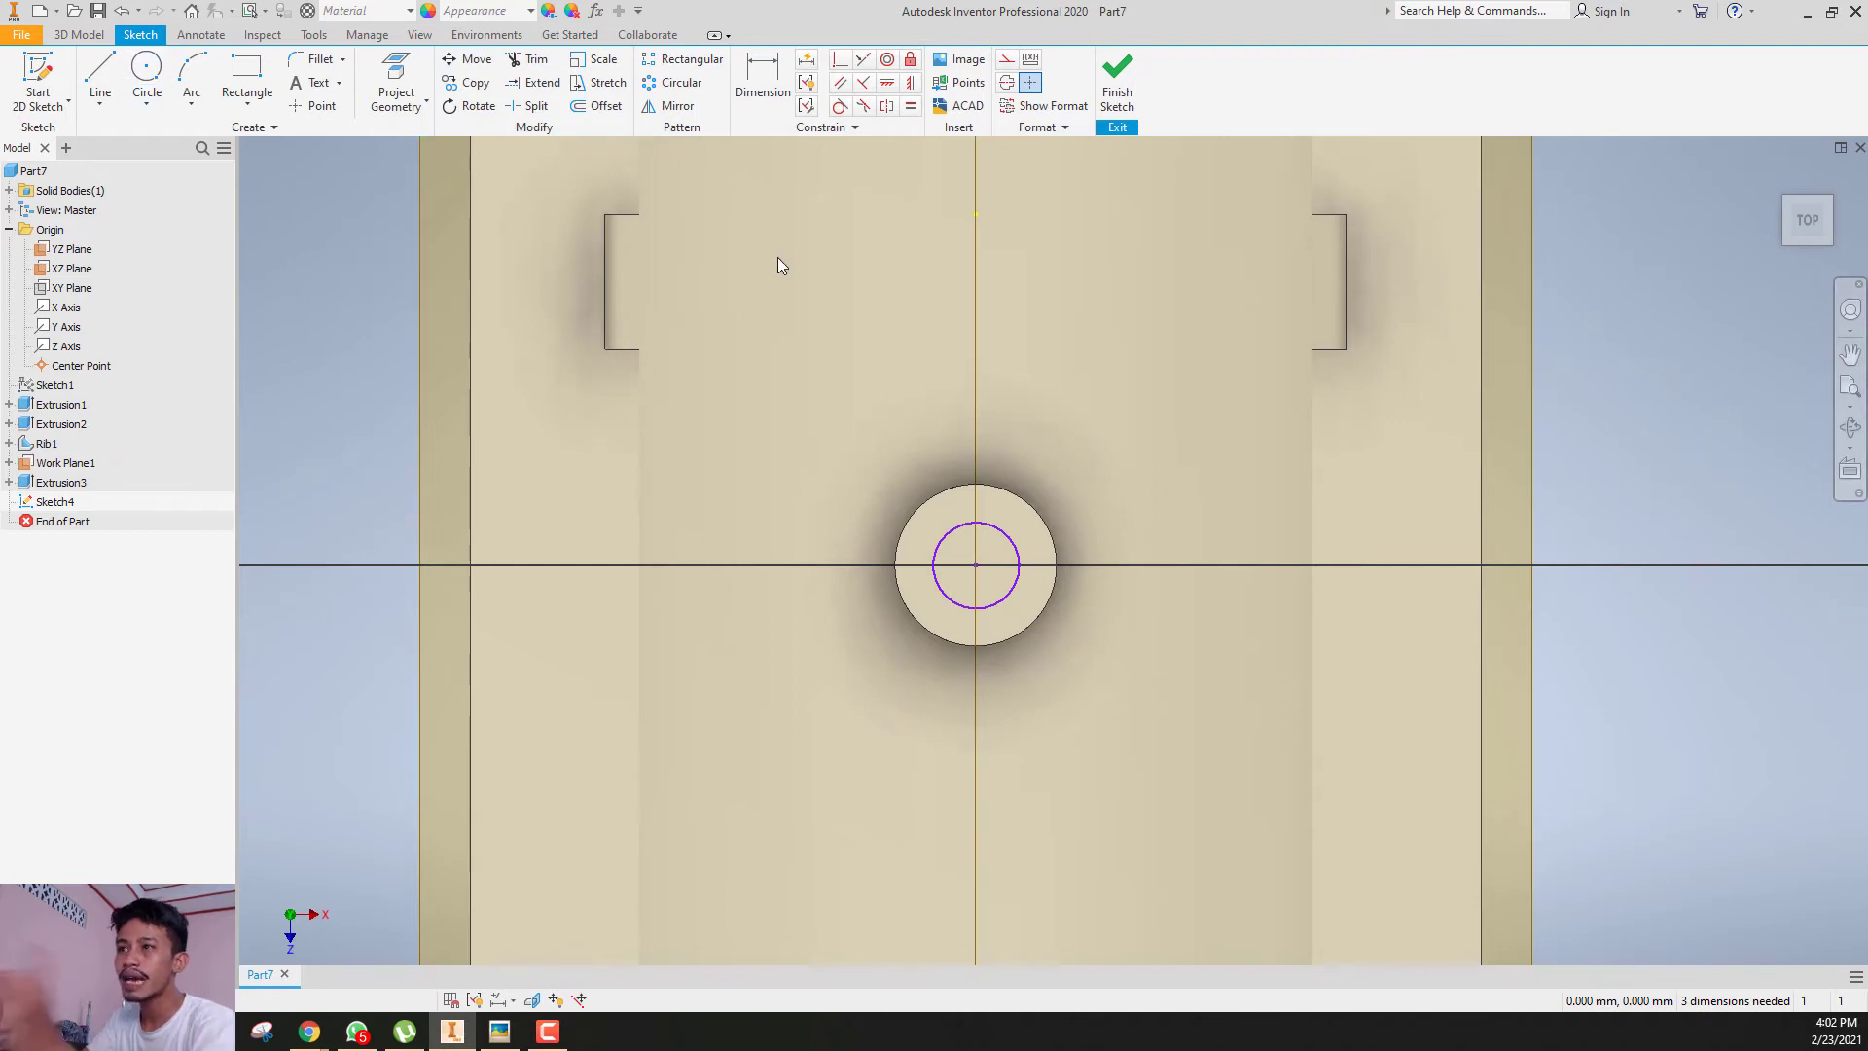
# - Move the small circle off centre and apply a Concentric constraint between it and the boss's outer edge
pyautogui.click(977, 523)
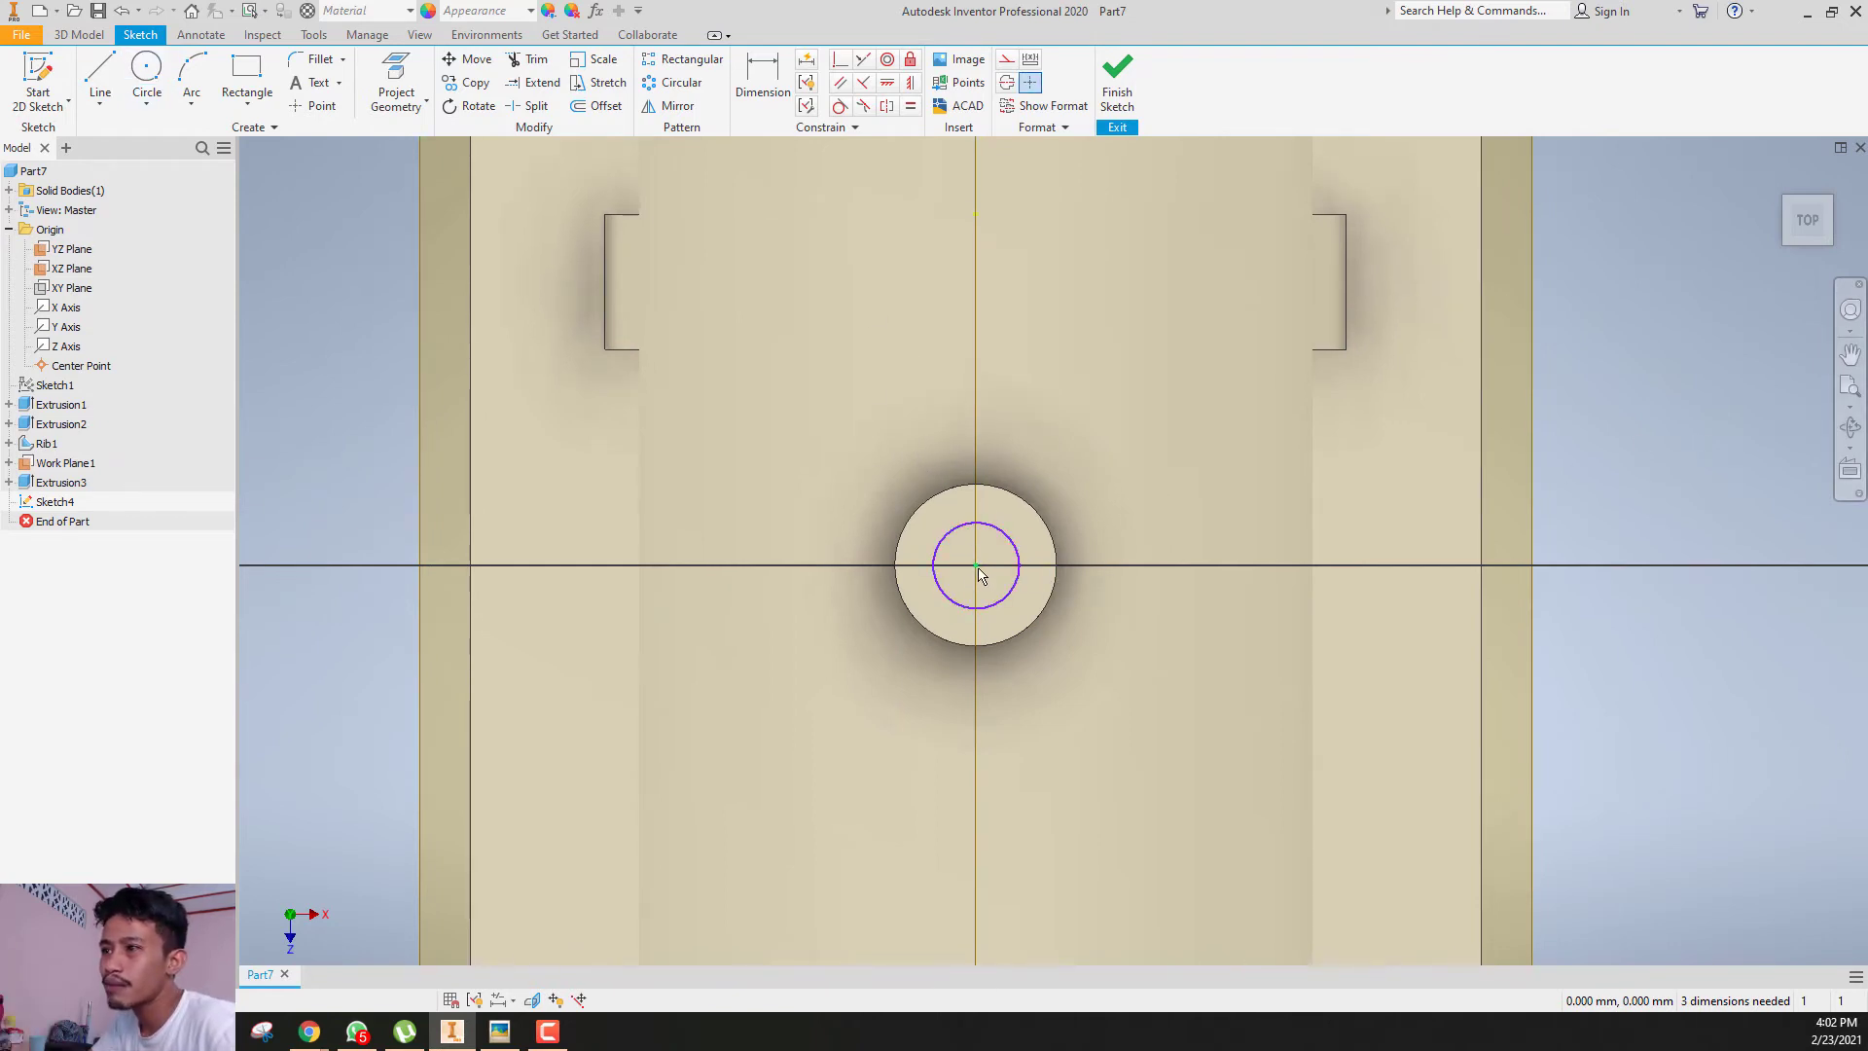
pyautogui.moveTo(976, 564)
pyautogui.mouseDown()
pyautogui.moveTo(1151, 502)
pyautogui.moveTo(929, 554)
pyautogui.moveTo(1002, 547)
pyautogui.mouseUp()
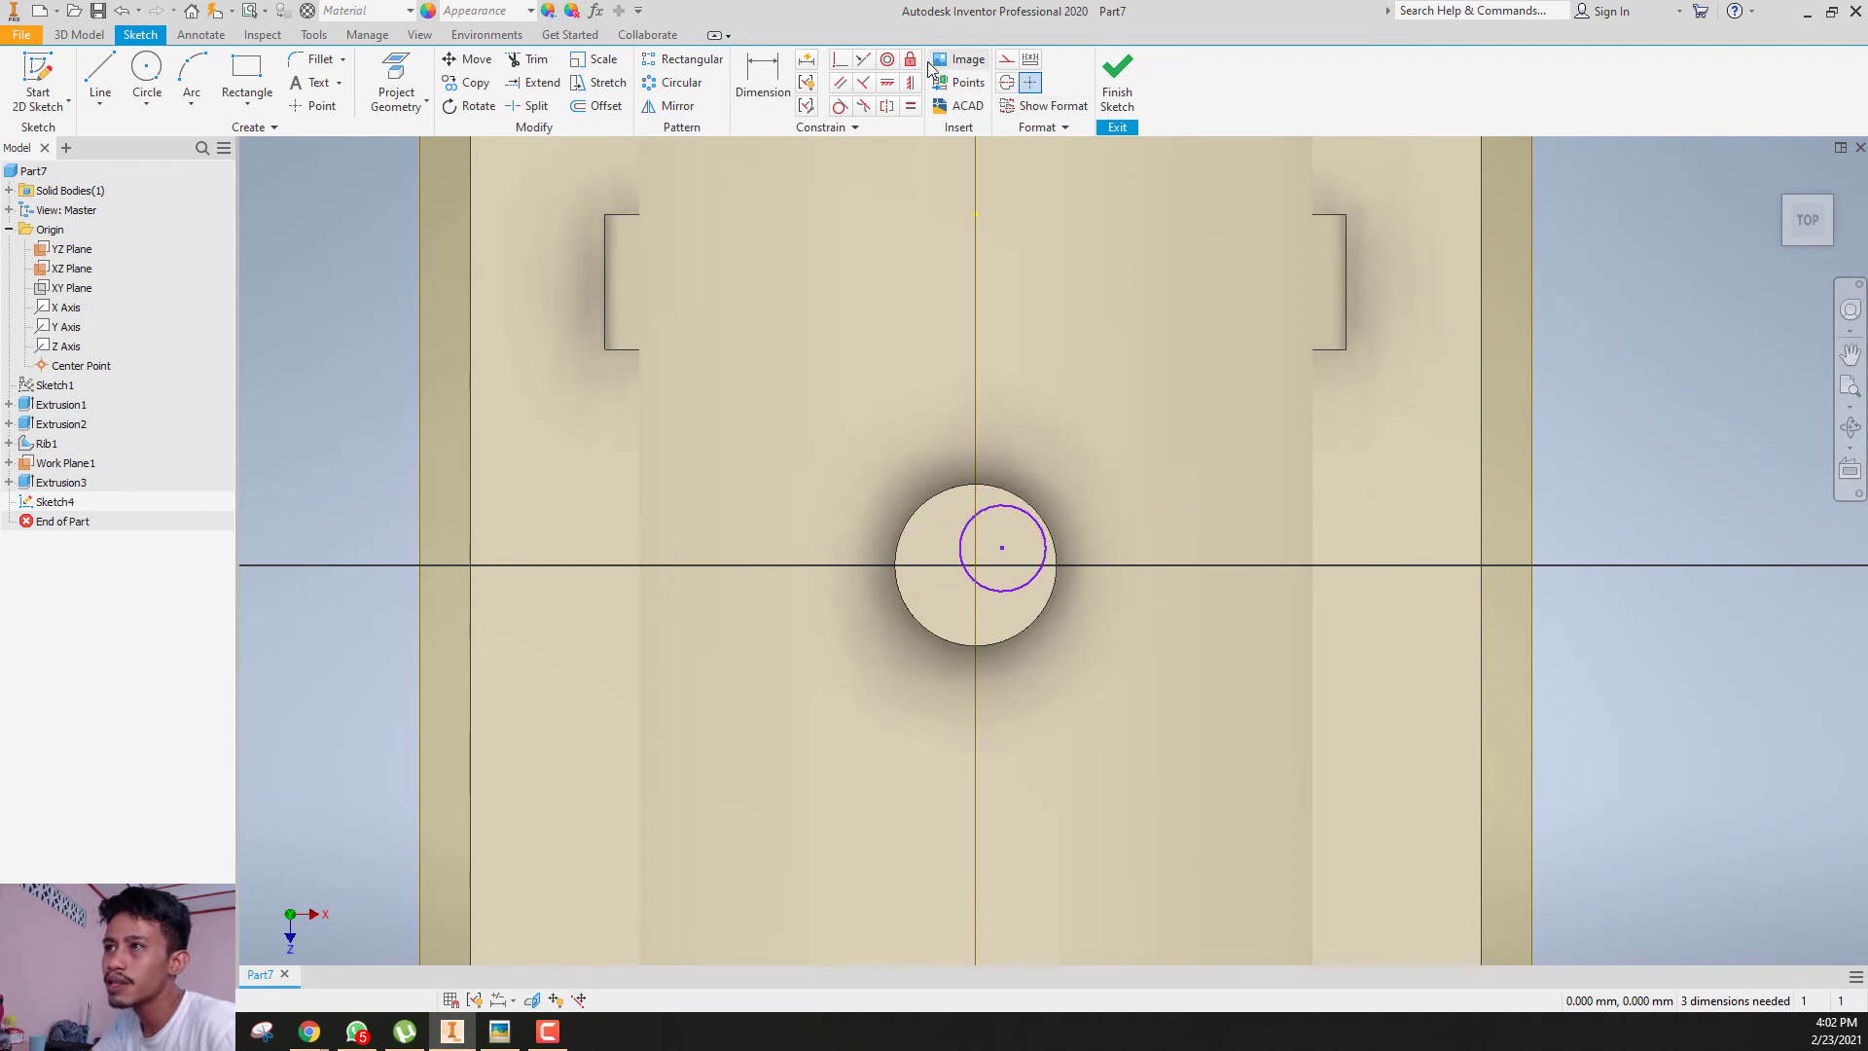
pyautogui.click(877, 65)
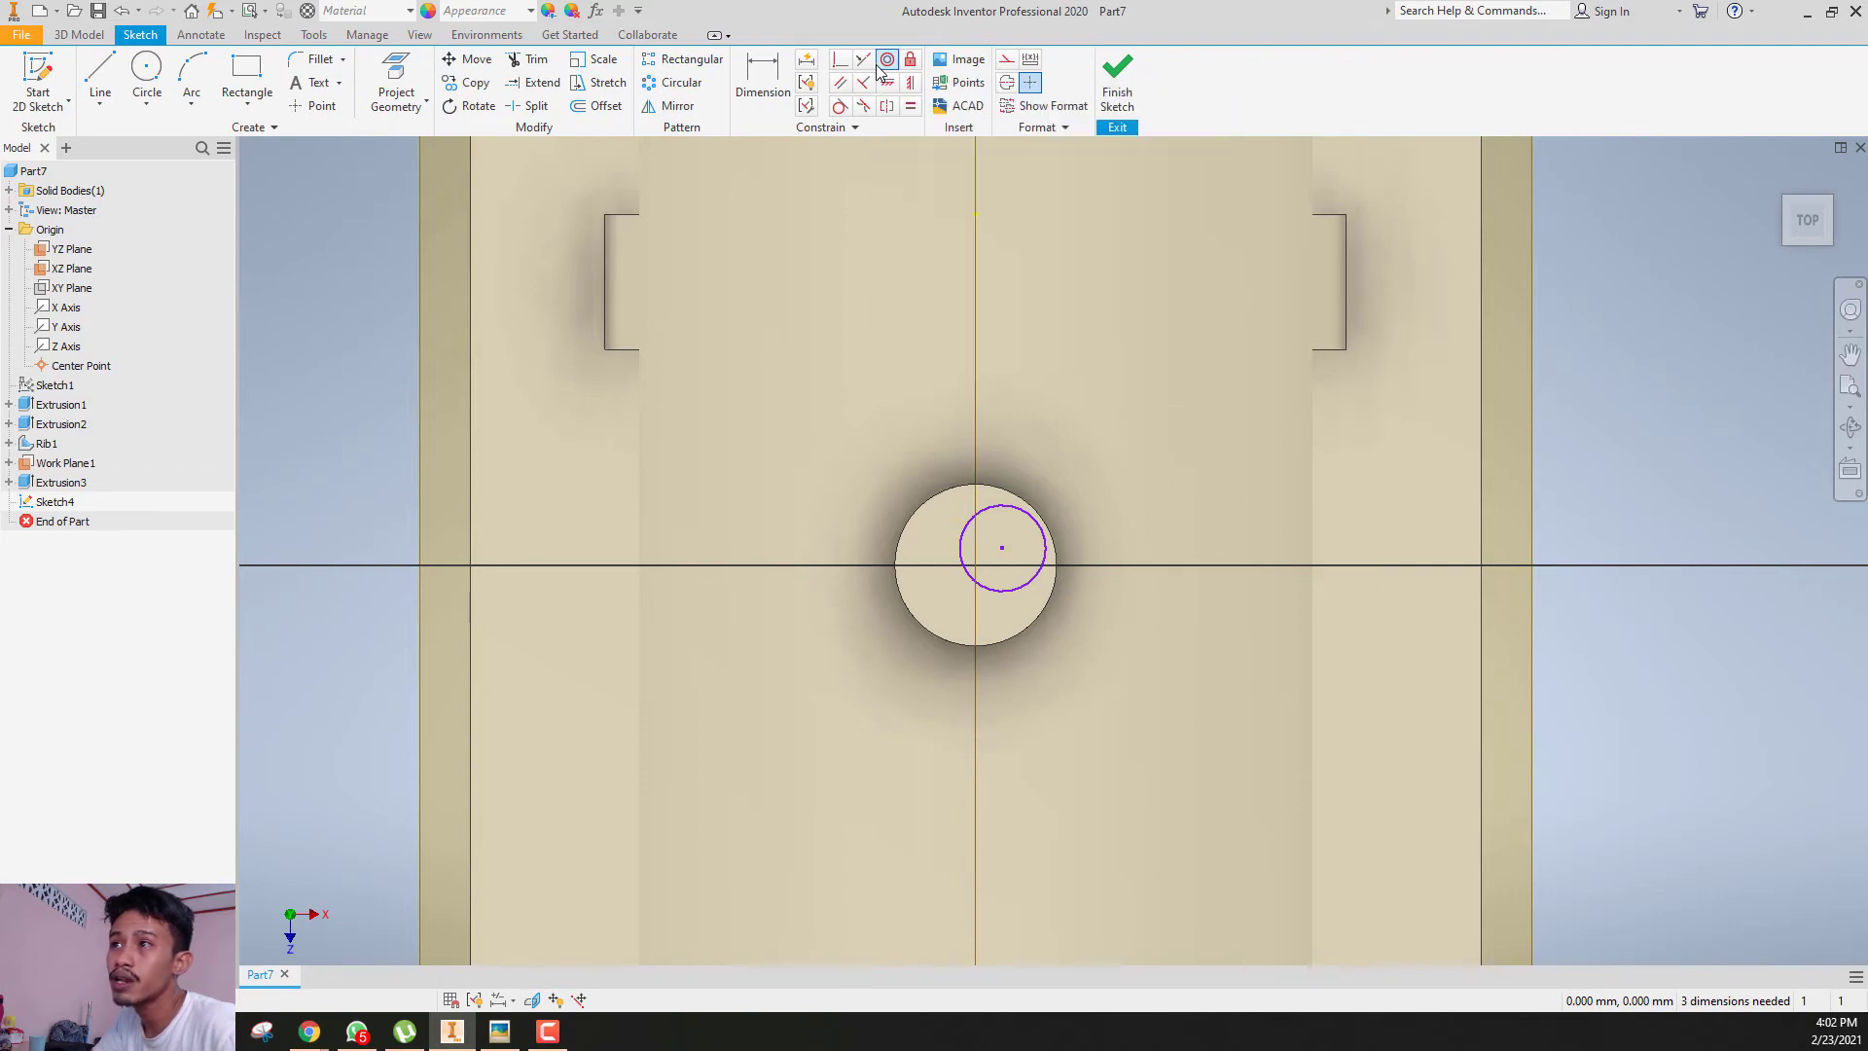
pyautogui.click(1021, 517)
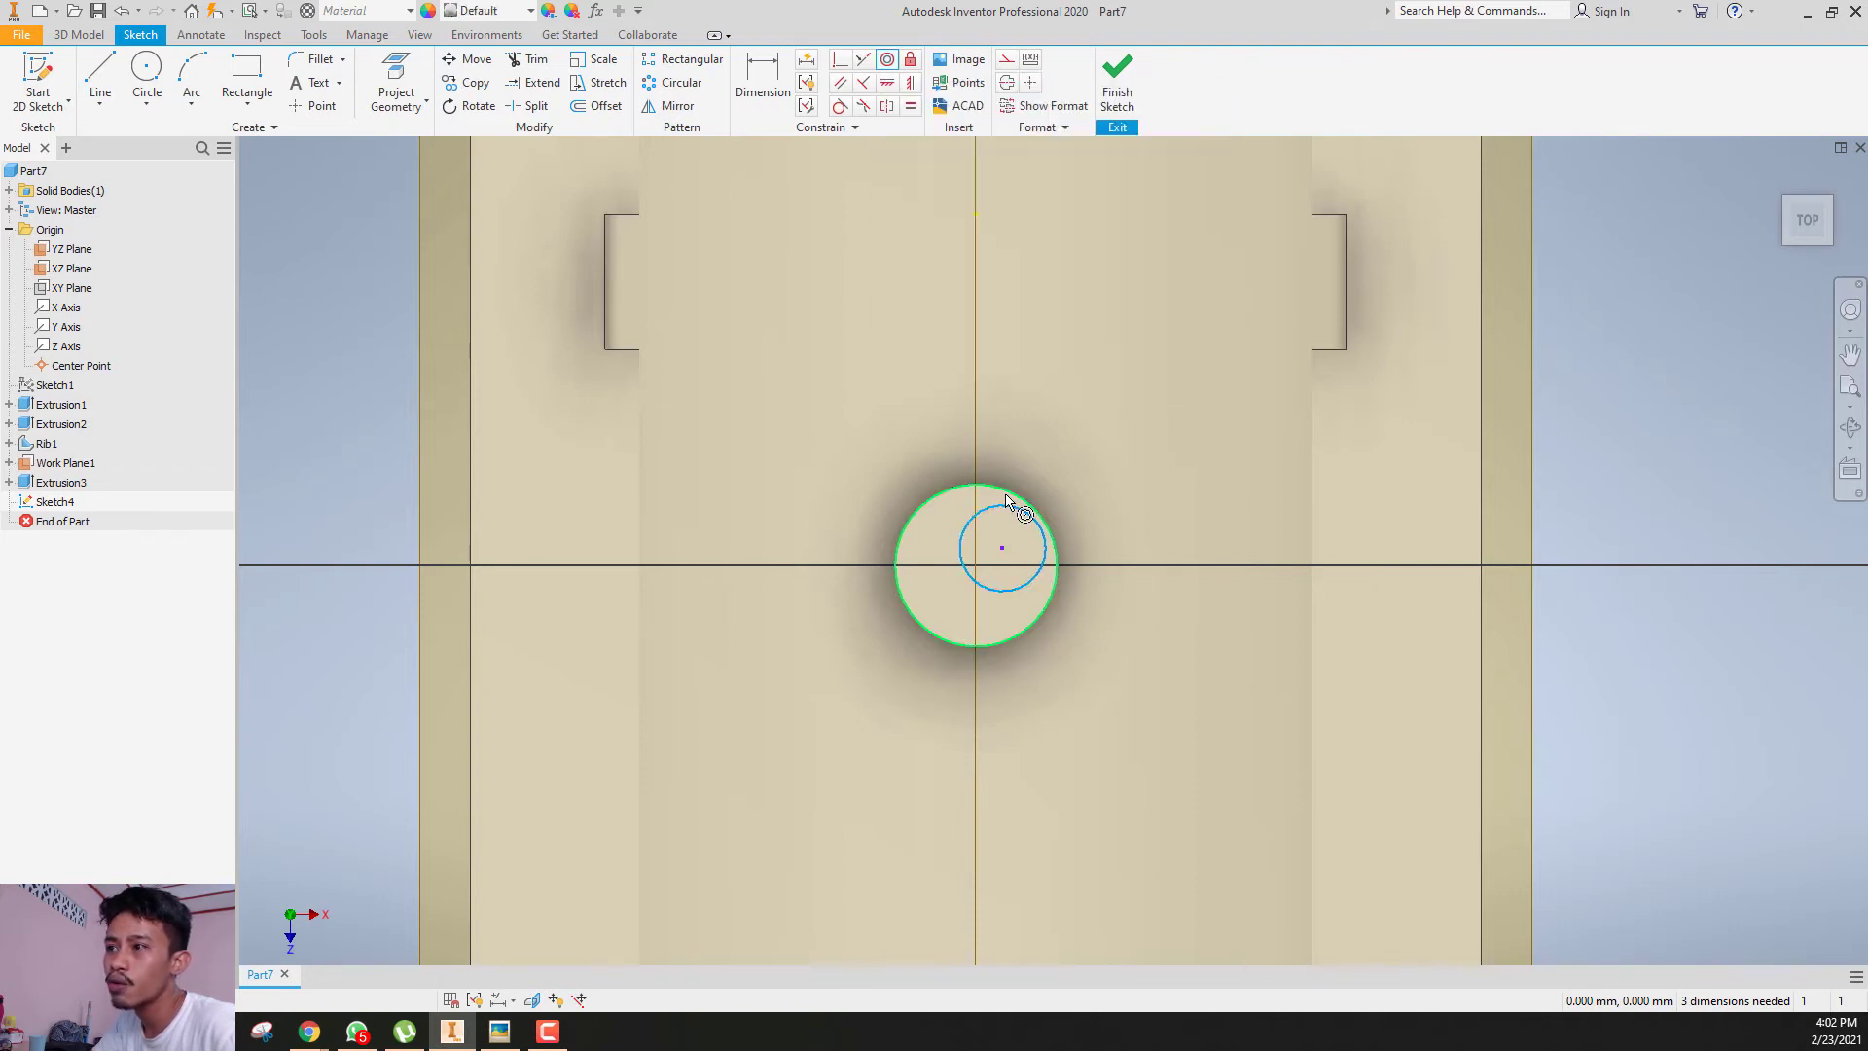
pyautogui.click(1007, 502)
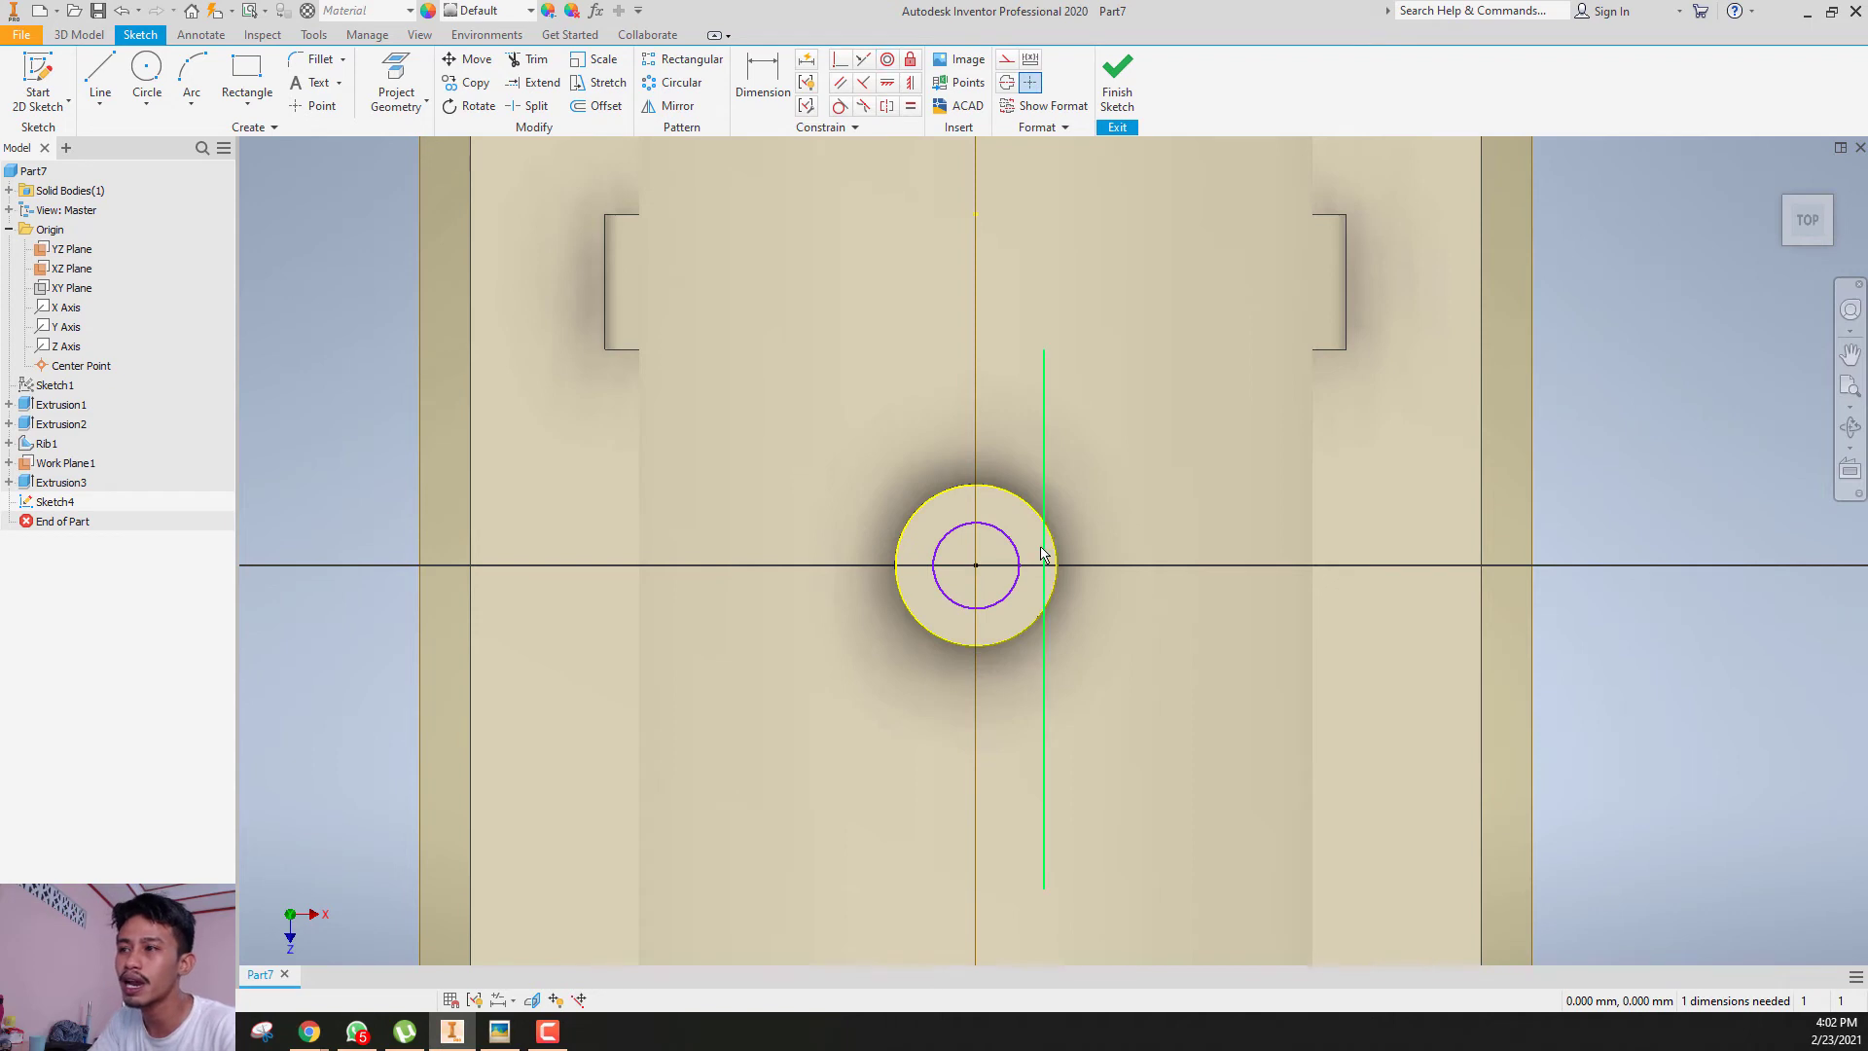
# - Dimension the inner circle's diameter and set it to 3 mm
pyautogui.scroll(-1, 1014, 546)
pyautogui.moveTo(1010, 545); pyautogui.dragTo(981, 548, button='middle')
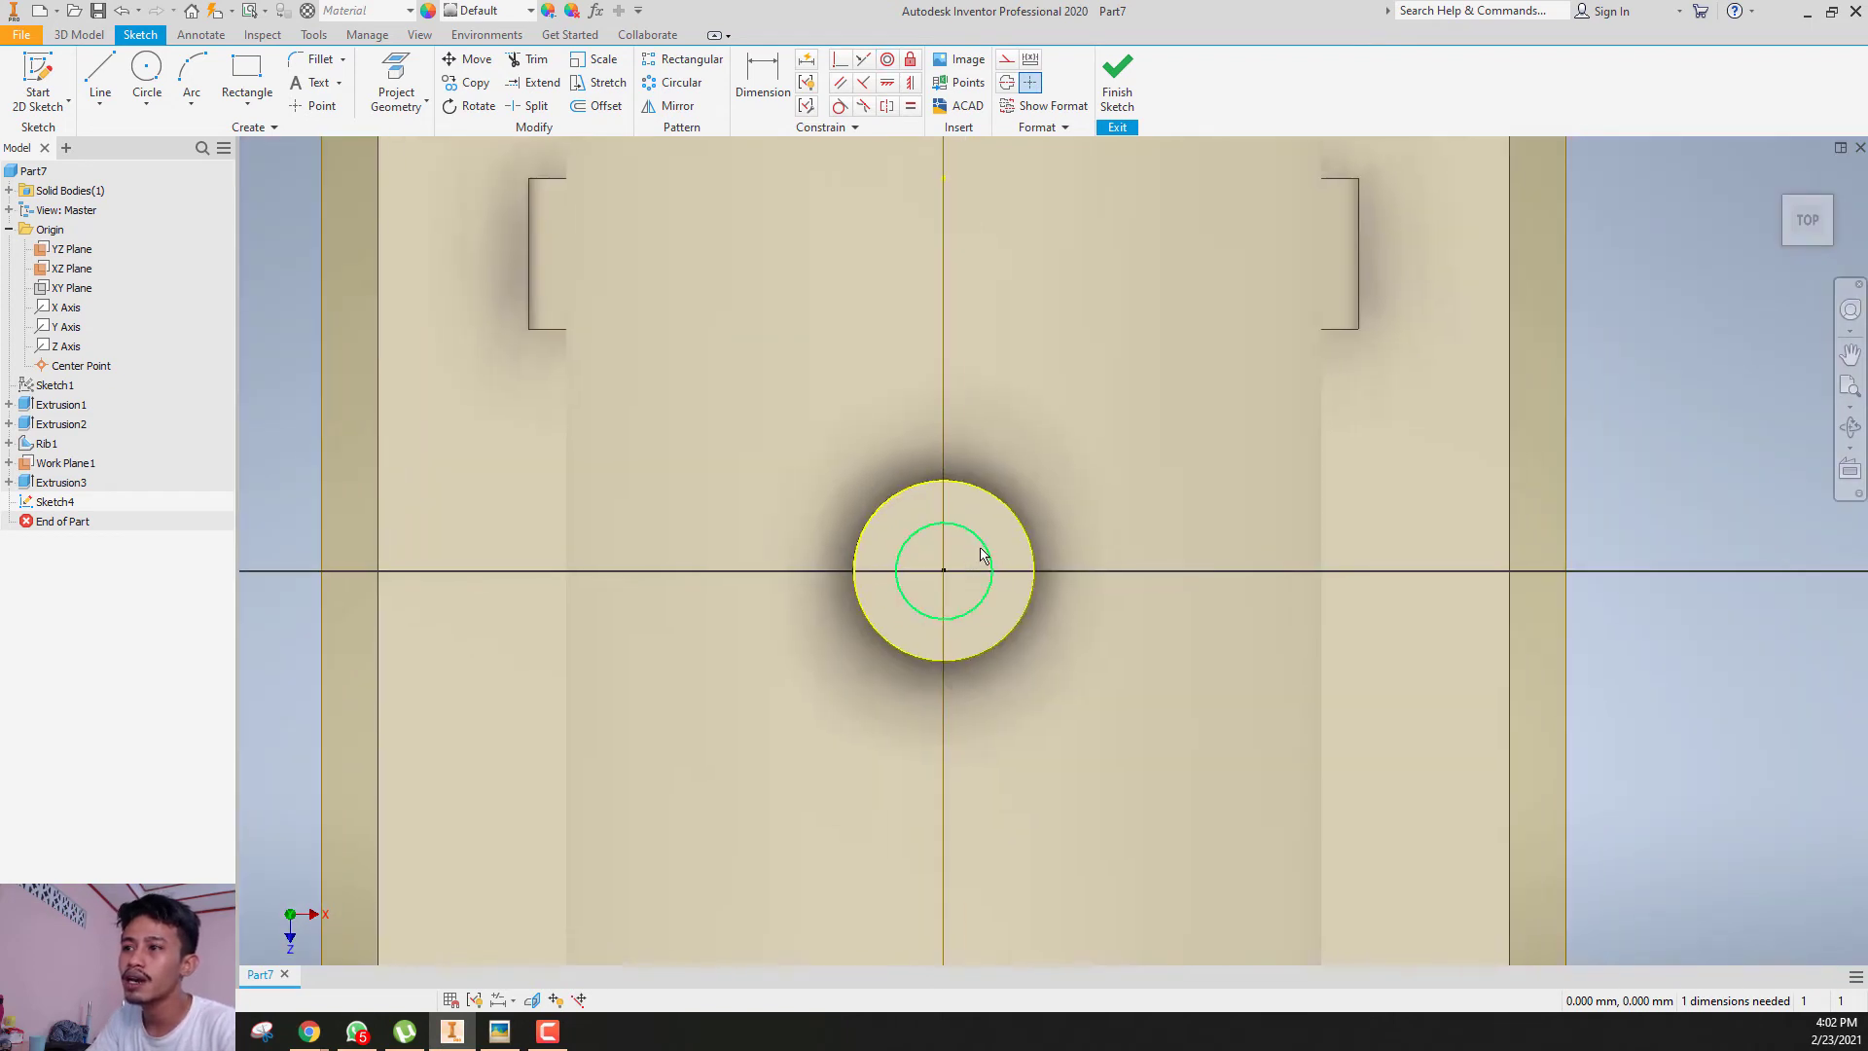
pyautogui.scroll(-1, 981, 554)
pyautogui.press('d')
pyautogui.click(985, 542)
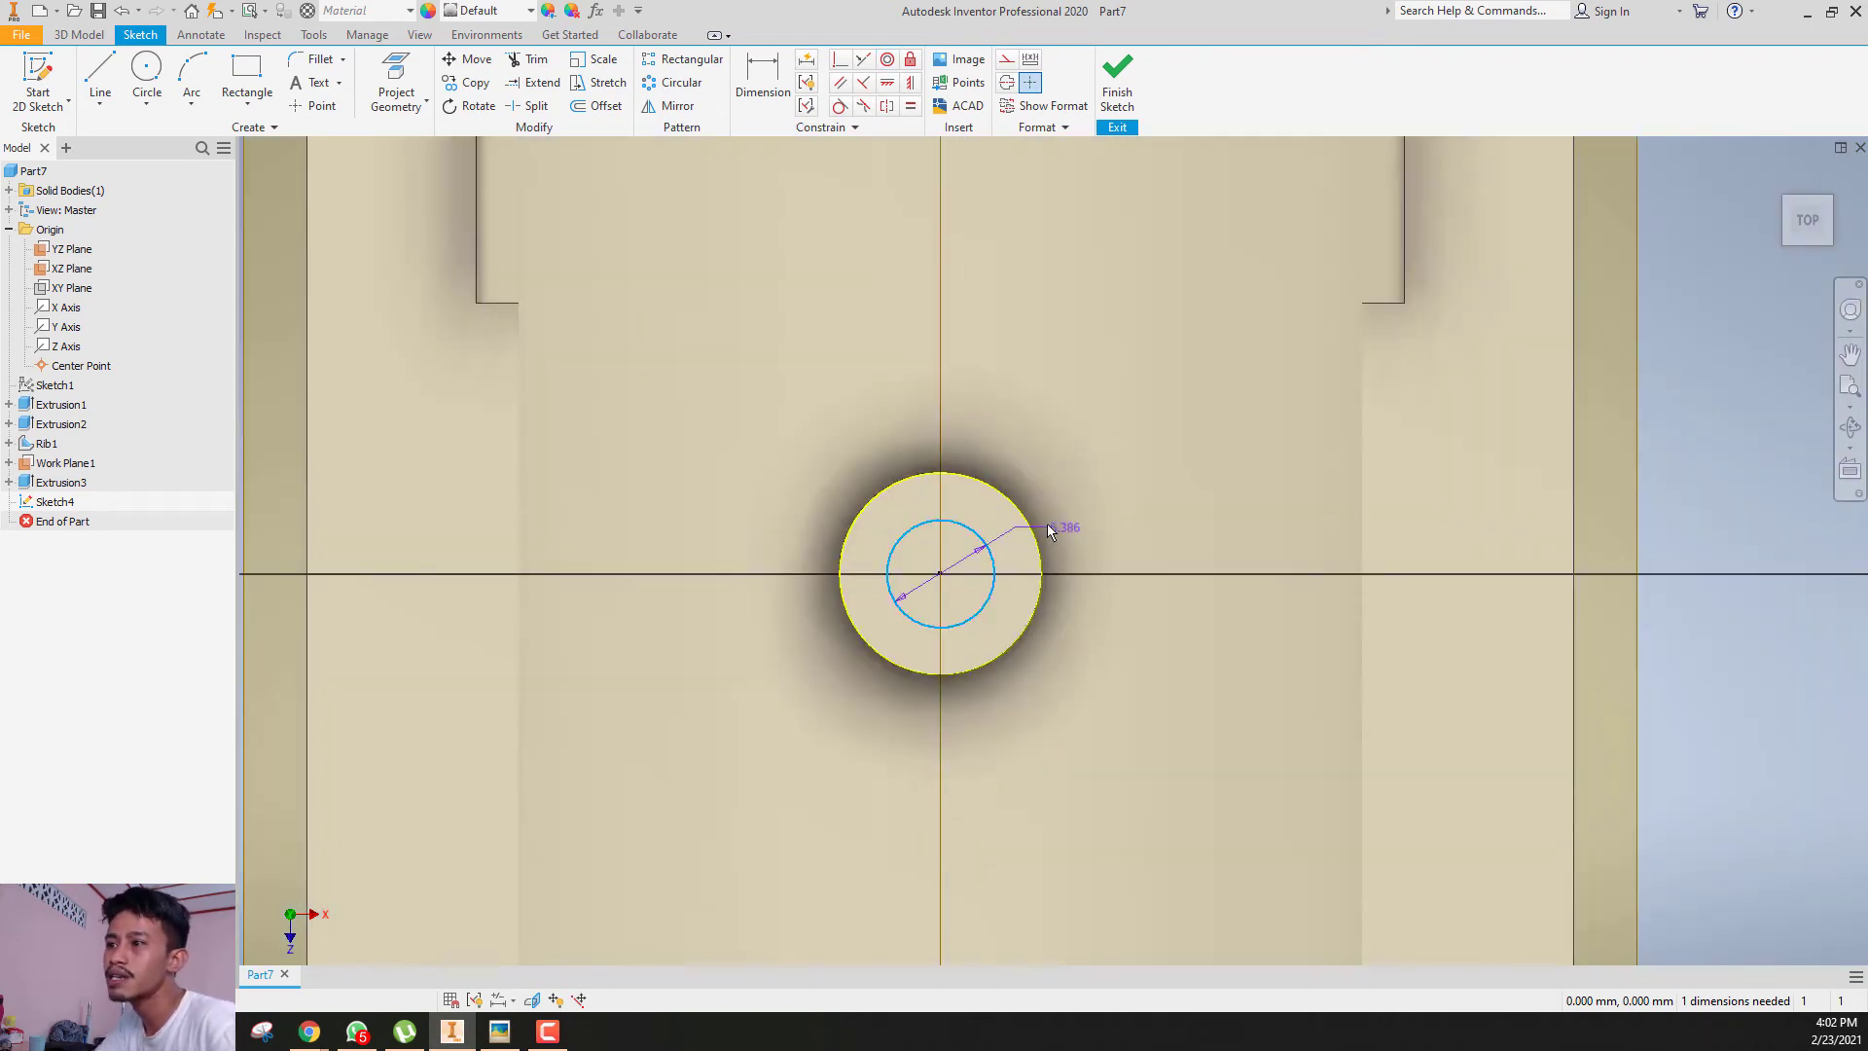
pyautogui.click(1163, 510)
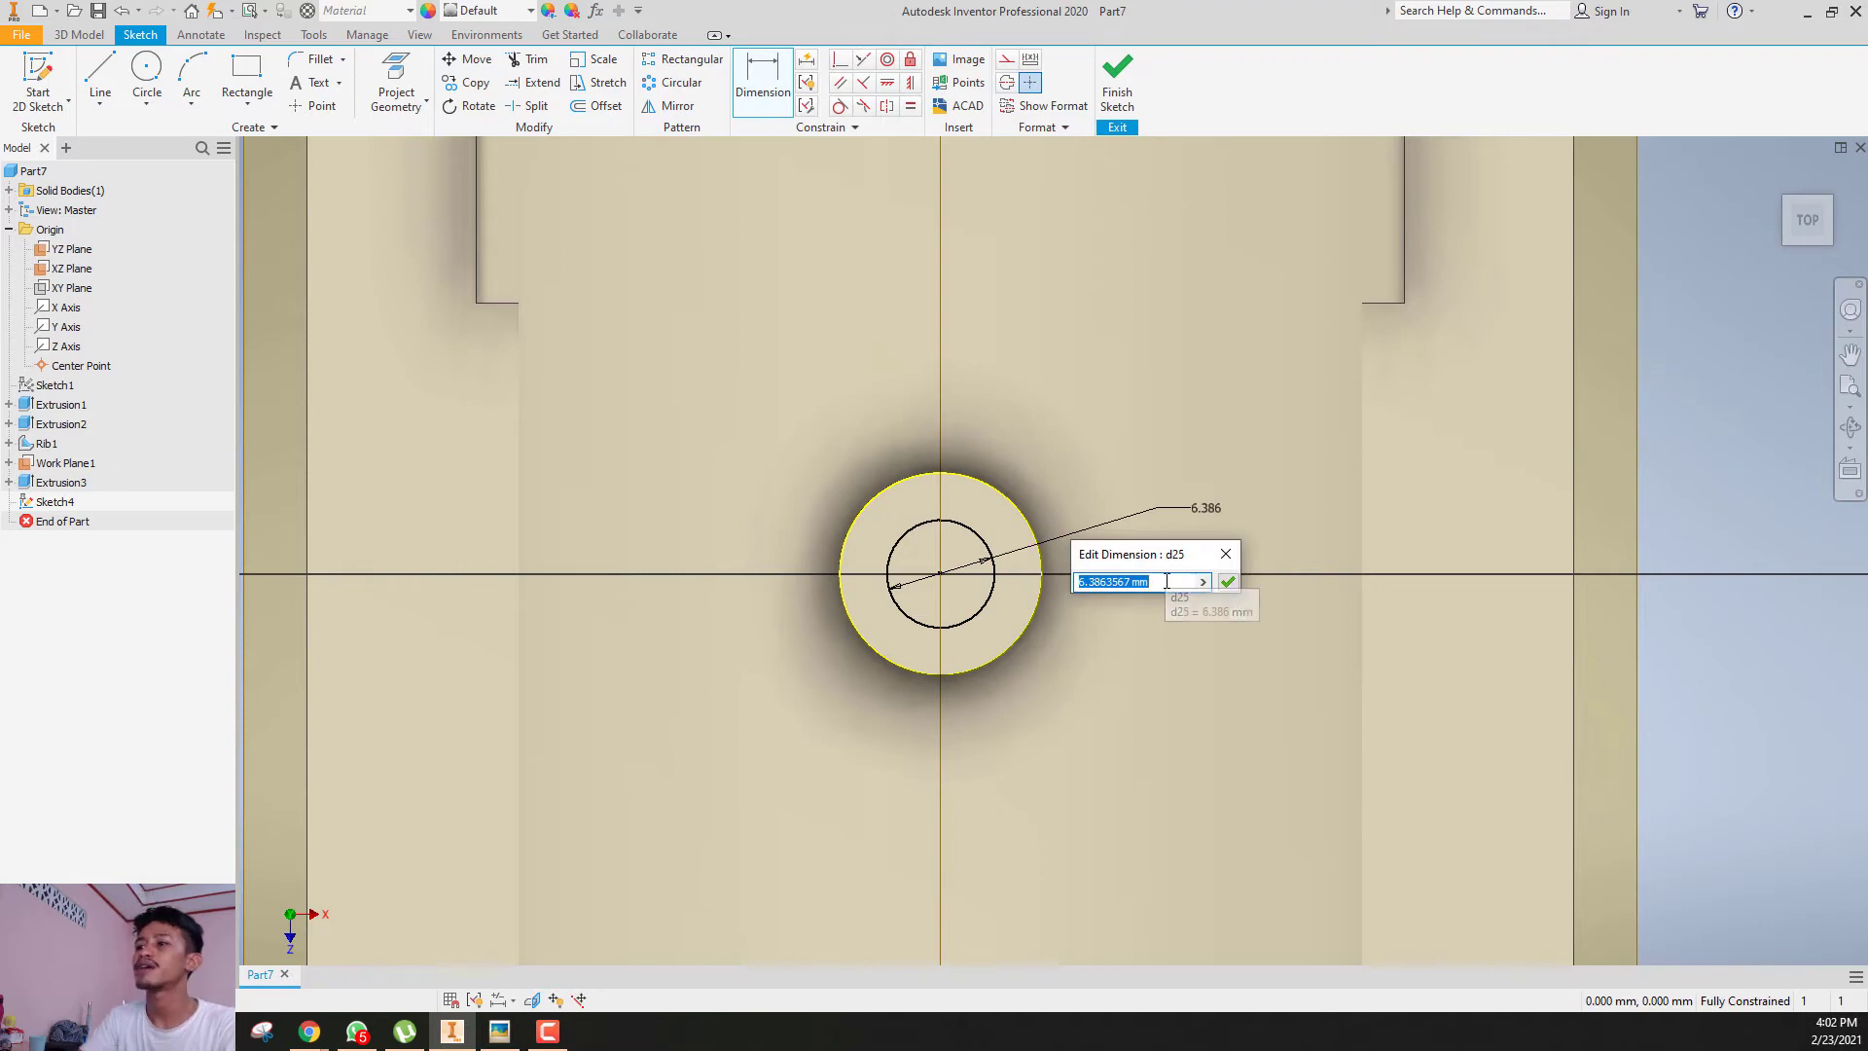
pyautogui.press('Return')
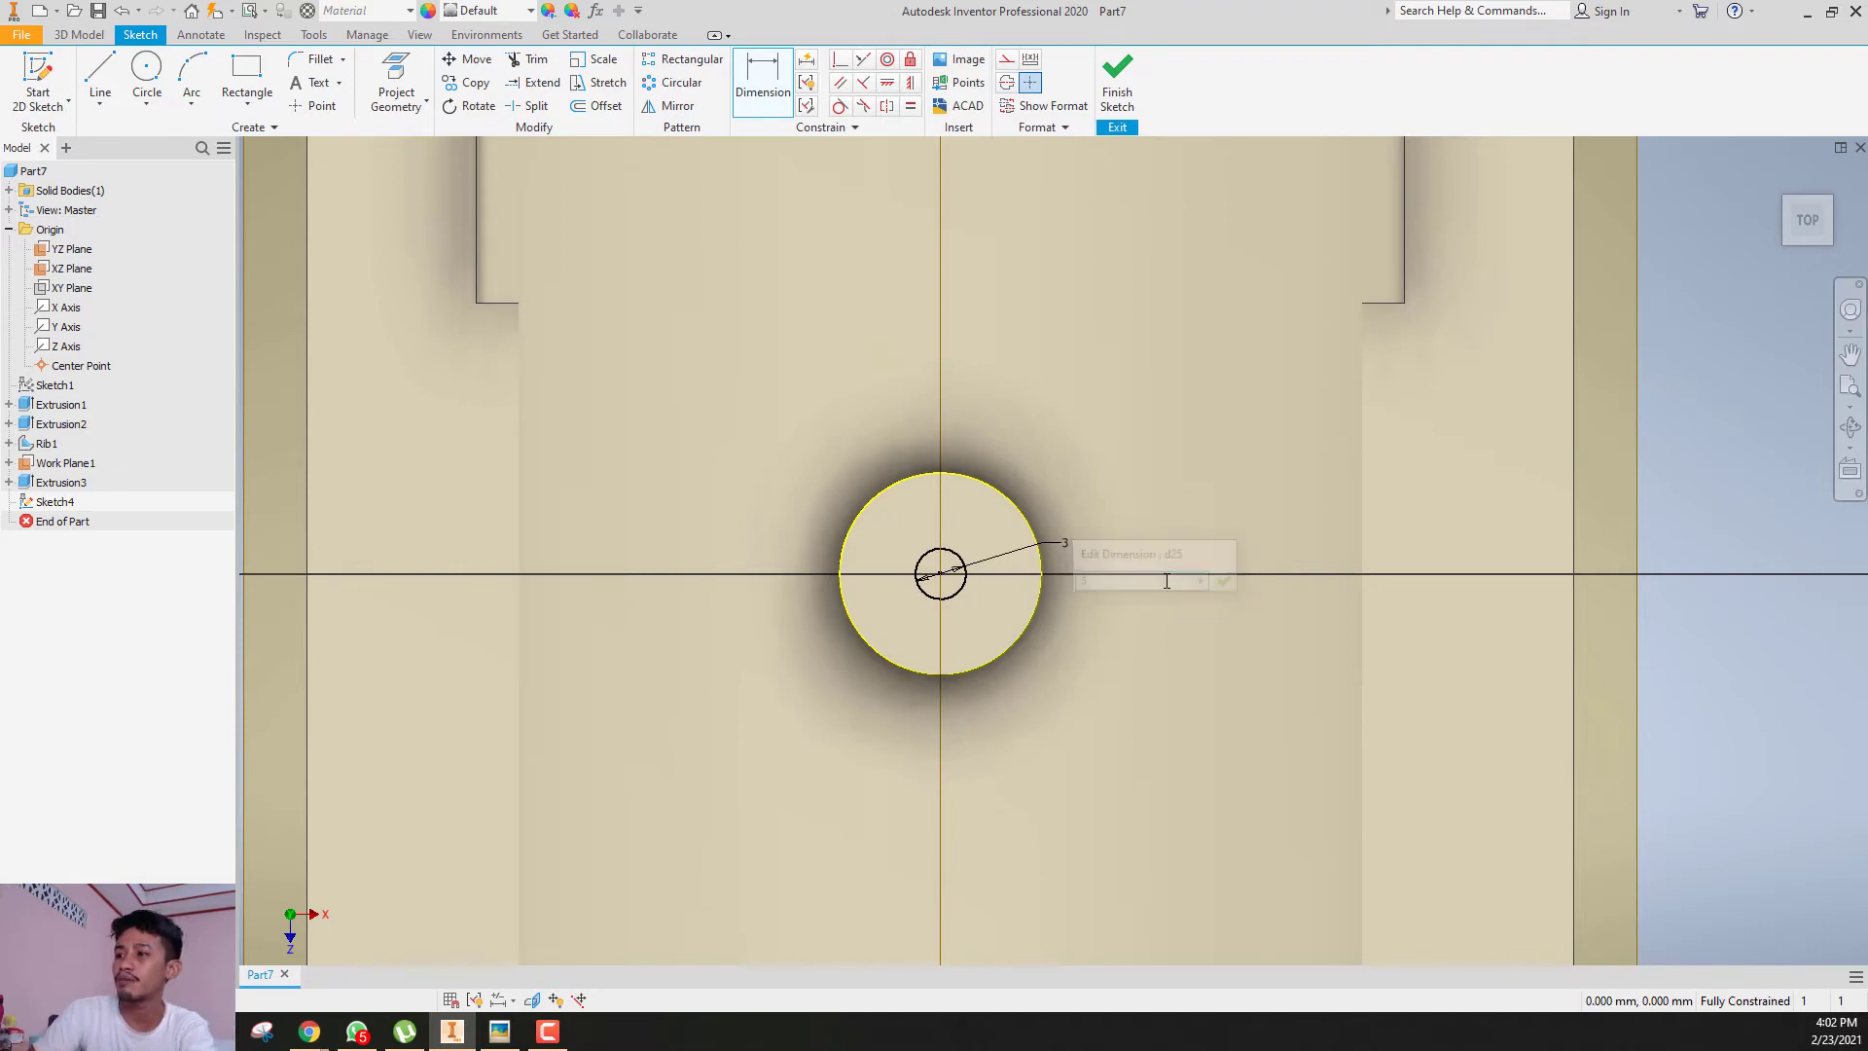
# - Start an Extrude cut of the 3 mm circle on the small boss, directed down into the hub
pyautogui.moveTo(1810, 220); pyautogui.dragTo(1789, 151)
pyautogui.scroll(-6, 1741, 282)
pyautogui.moveTo(1318, 346); pyautogui.dragTo(900, 535, button='middle')
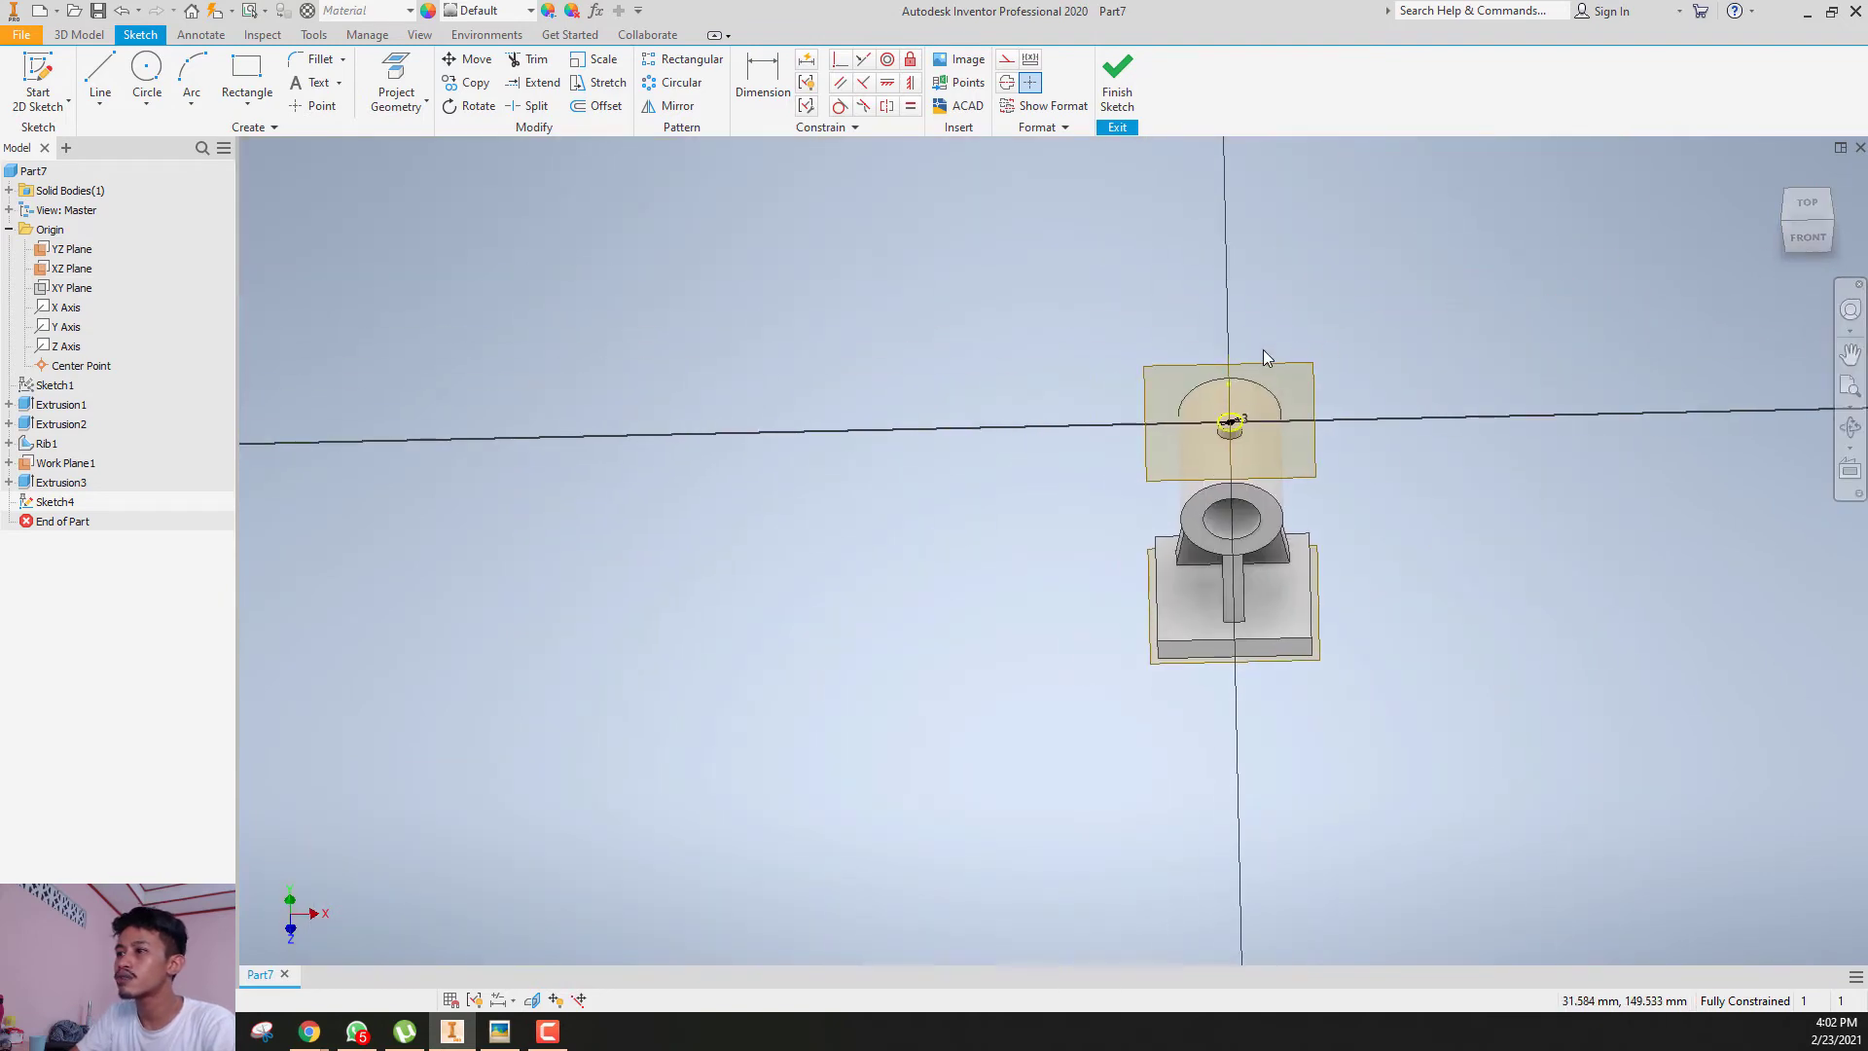
pyautogui.scroll(4, 1263, 348)
pyautogui.moveTo(1194, 495)
pyautogui.keyDown('shift'); pyautogui.mouseDown(button='middle')
pyautogui.moveTo(1266, 569)
pyautogui.moveTo(1182, 438)
pyautogui.moveTo(1214, 630)
pyautogui.moveTo(1238, 556)
pyautogui.moveTo(1168, 476)
pyautogui.mouseUp(button='middle'); pyautogui.keyUp('shift')
pyautogui.scroll(3, 1236, 551)
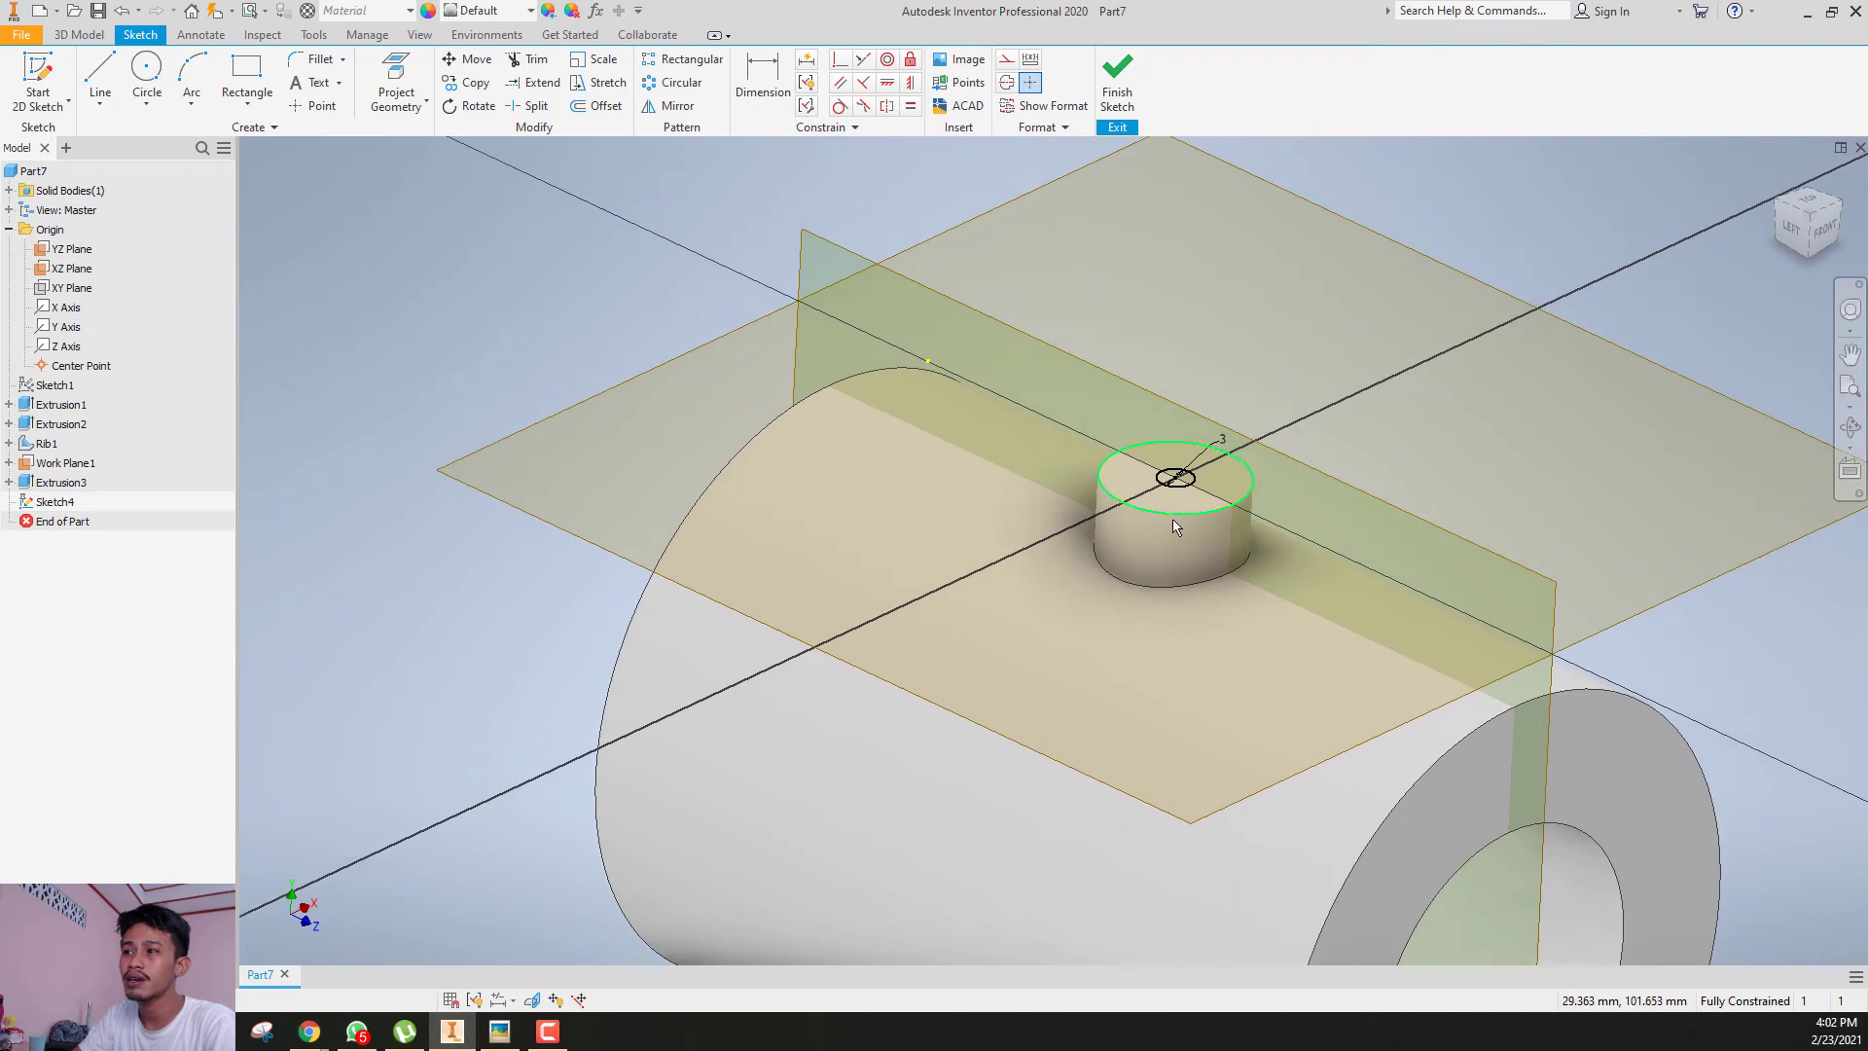
pyautogui.scroll(4, 1135, 464)
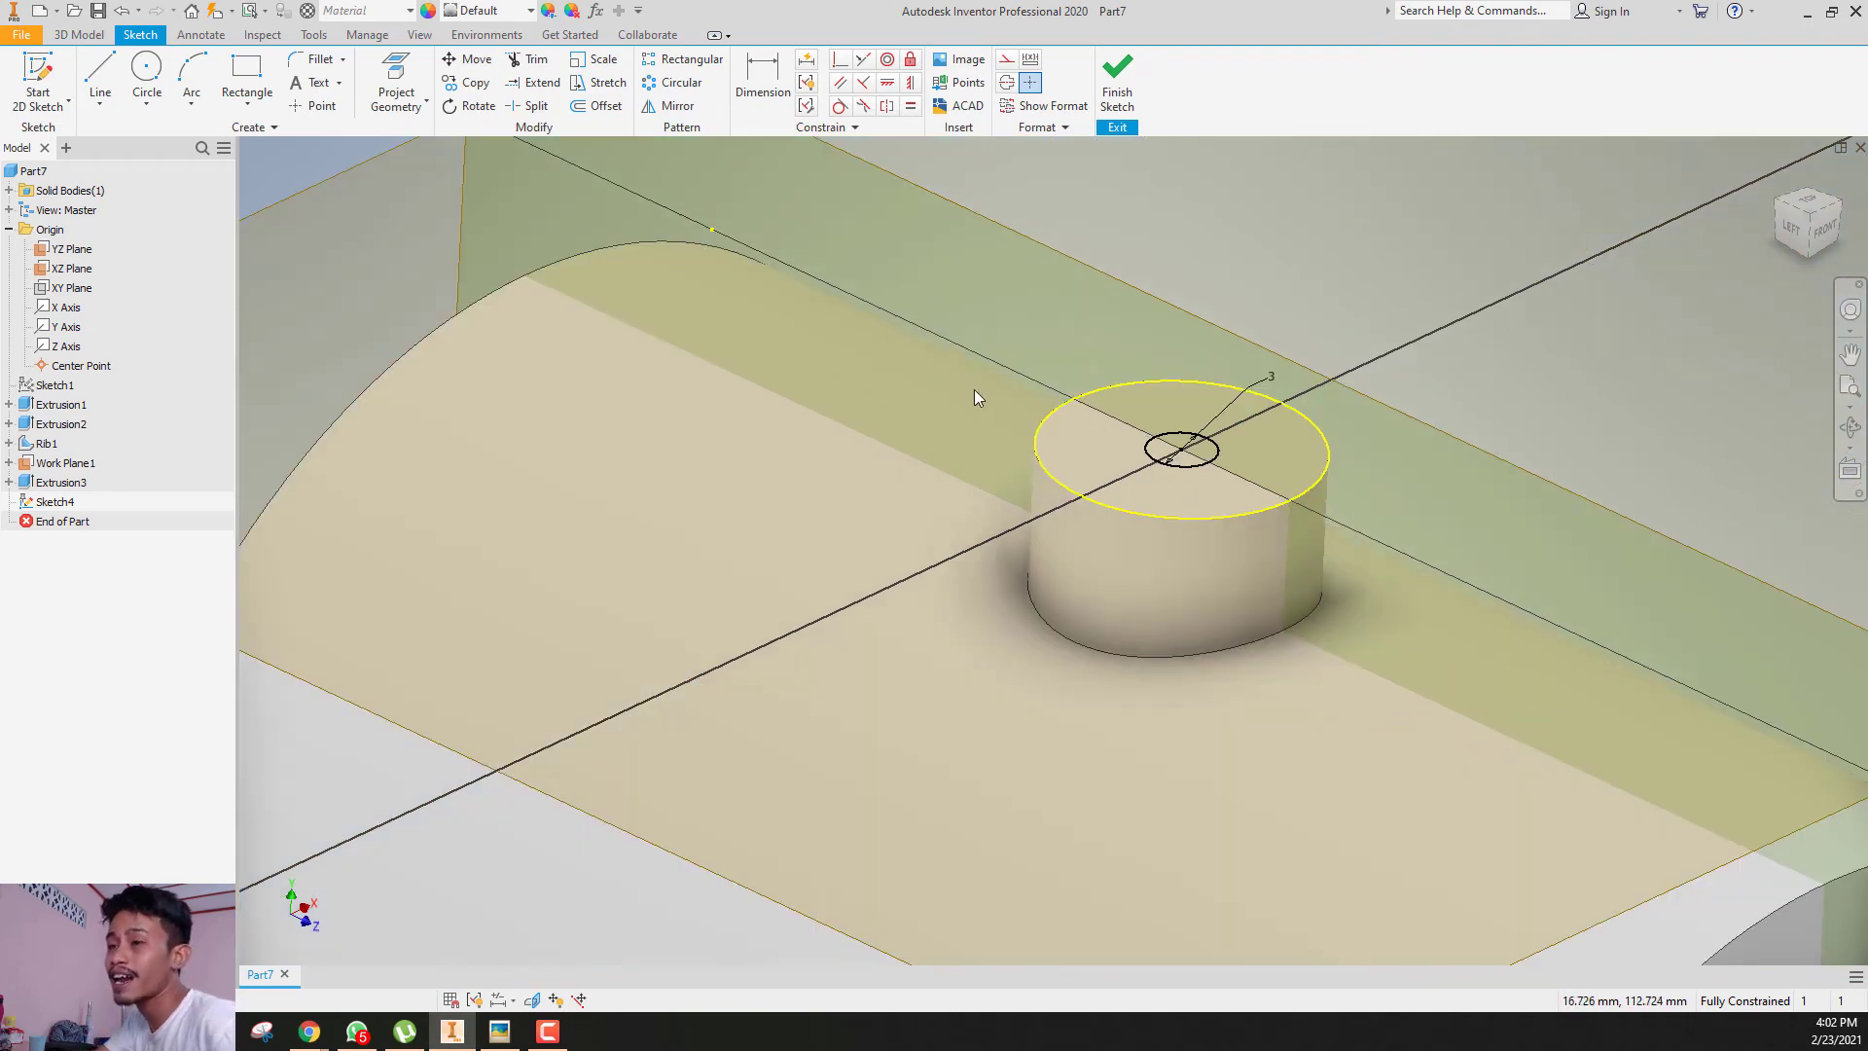
pyautogui.scroll(-5, 976, 396)
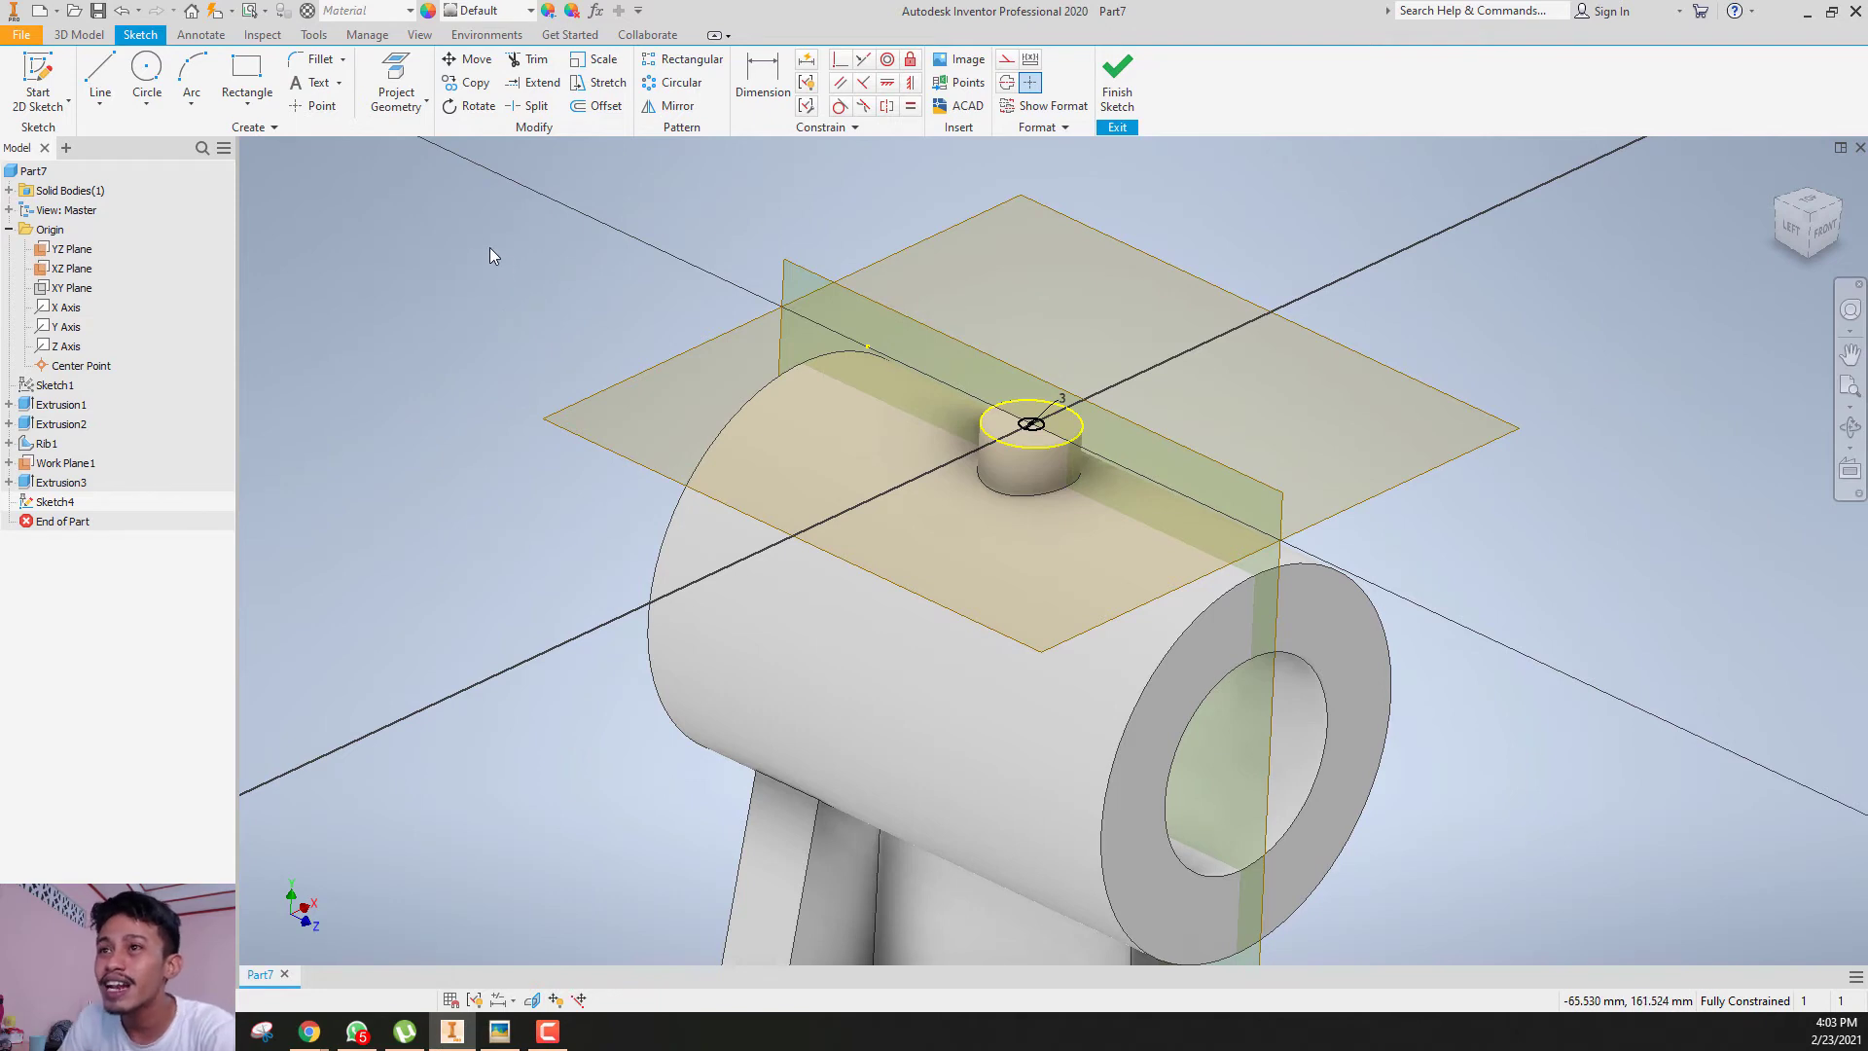
pyautogui.click(79, 35)
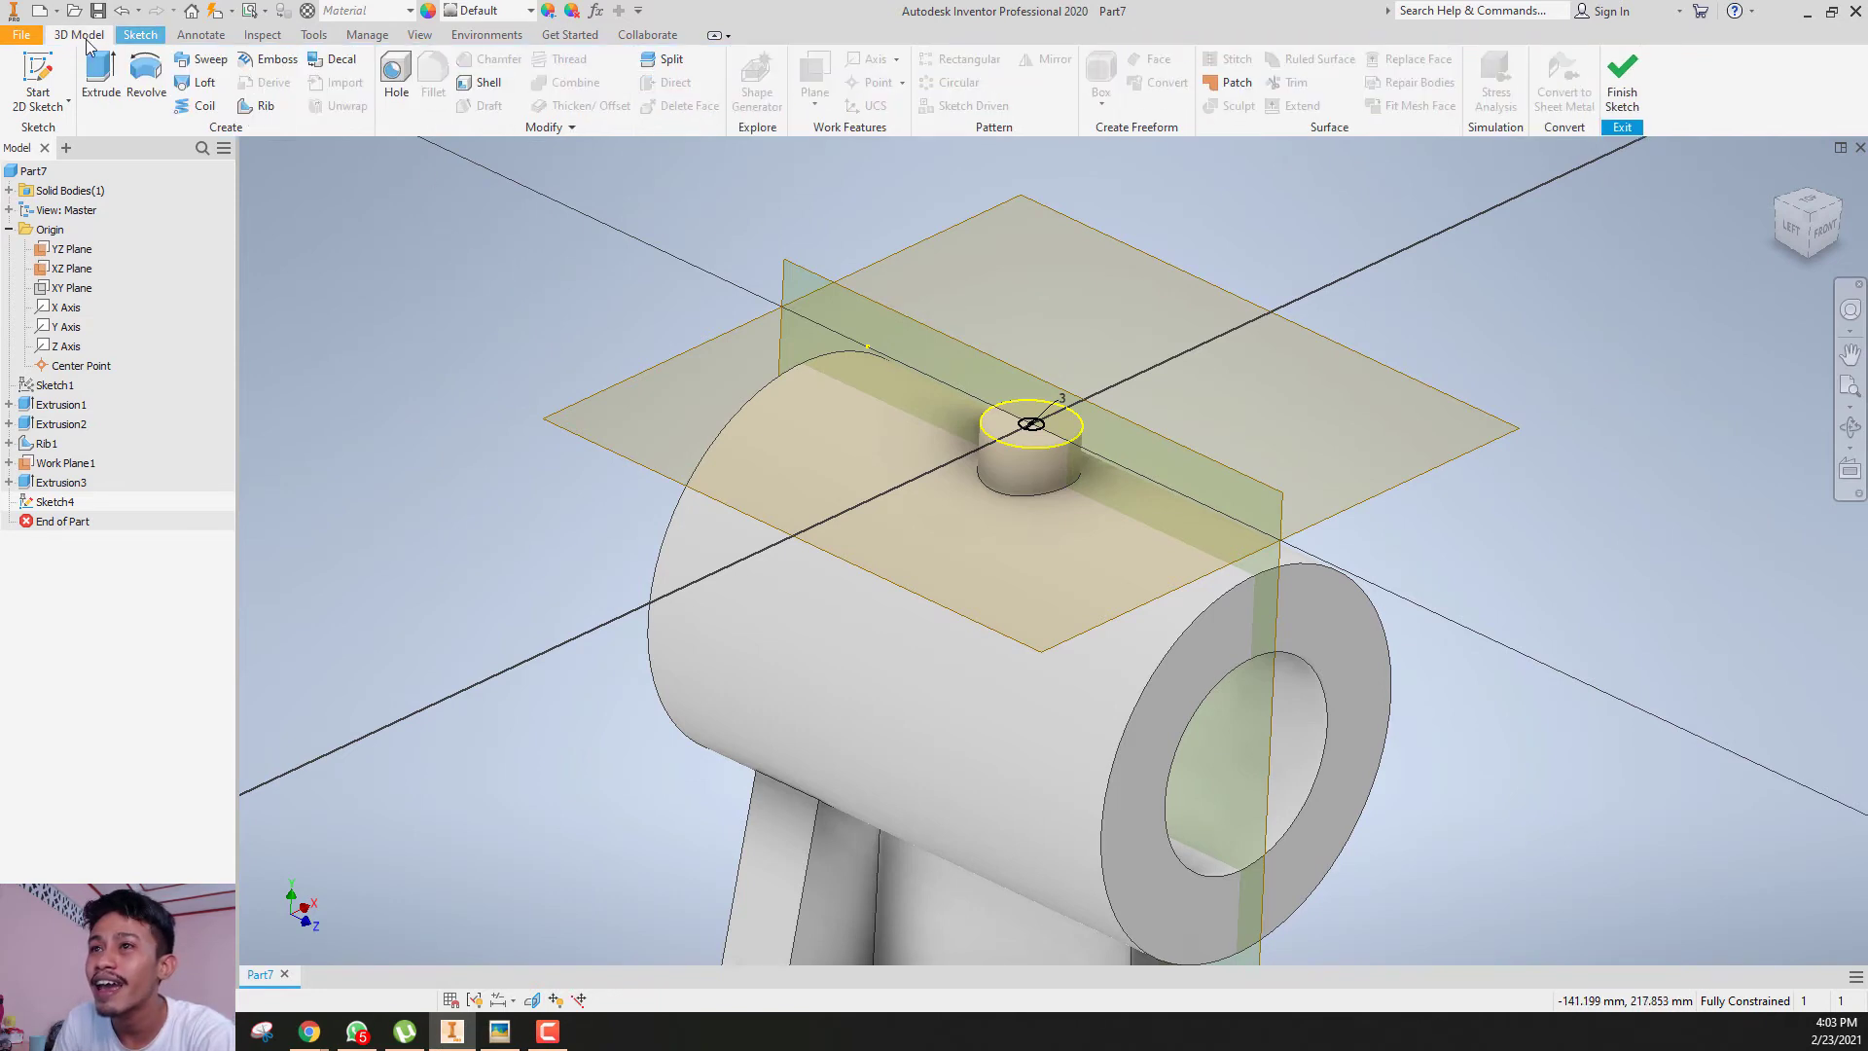
pyautogui.click(102, 78)
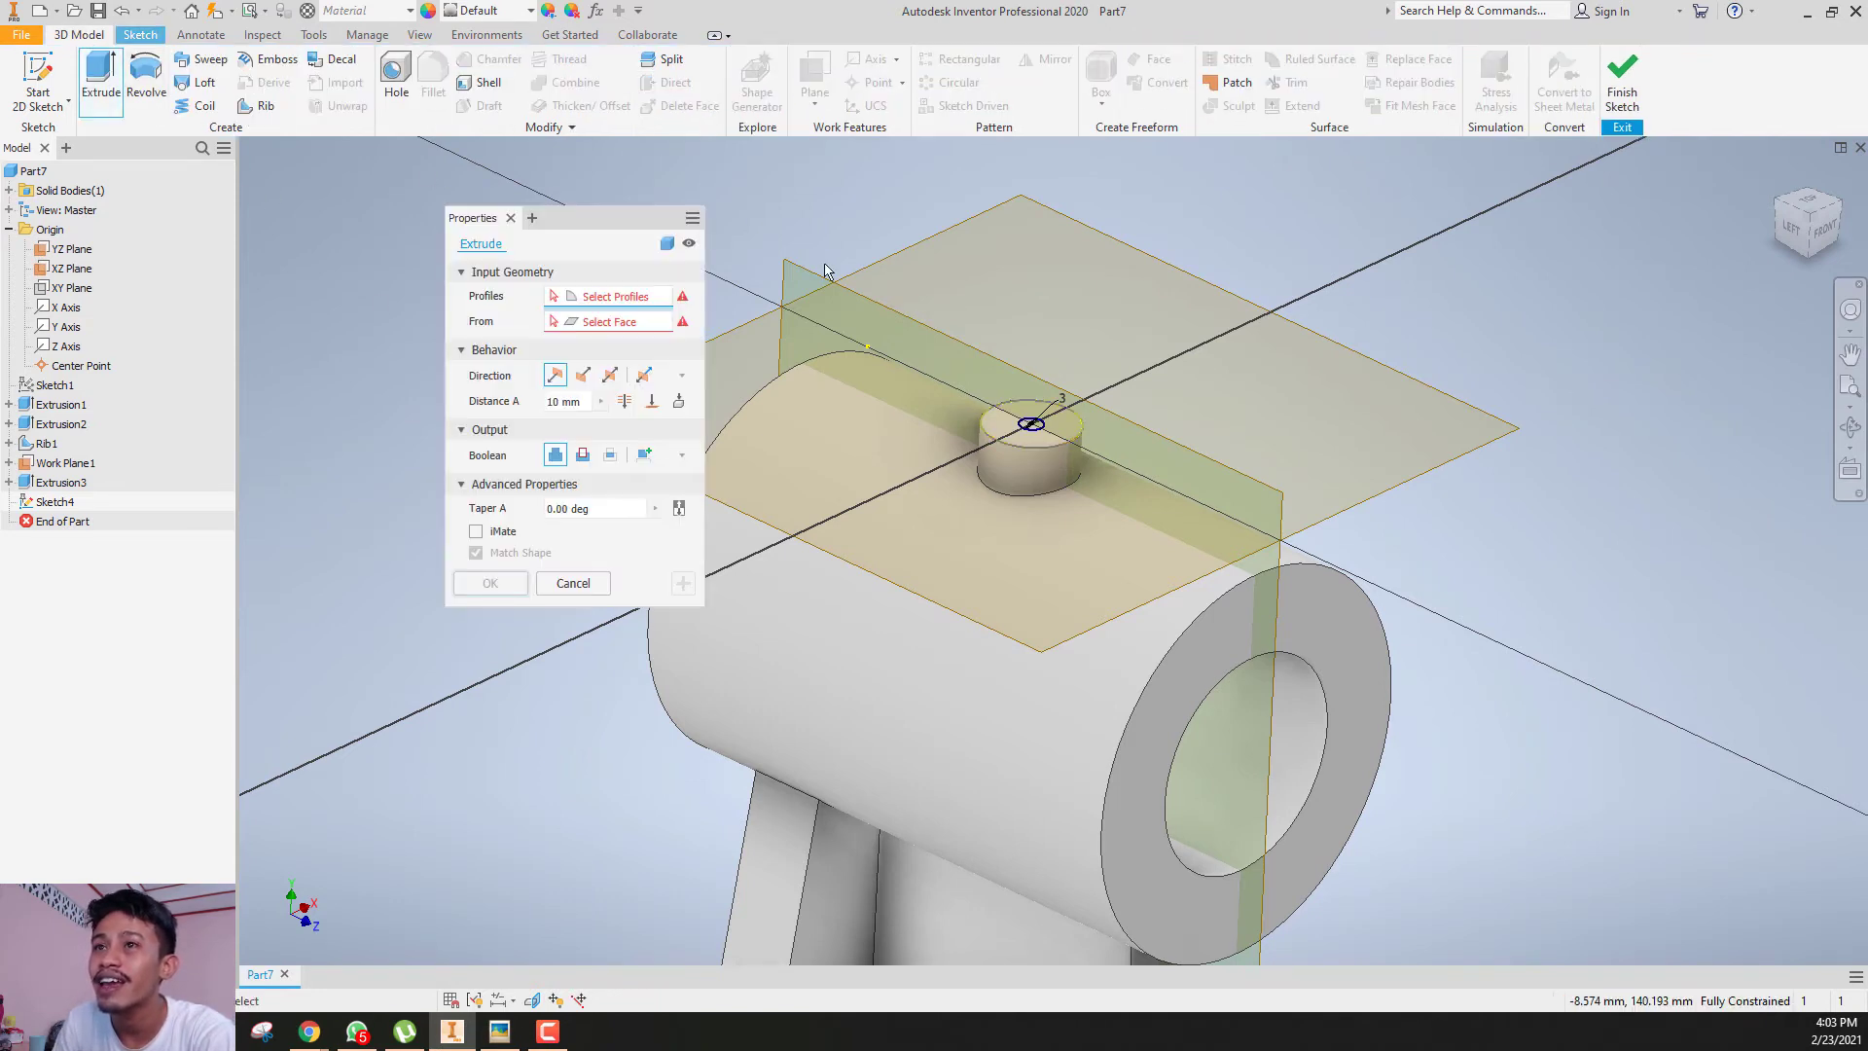
pyautogui.scroll(-3, 1032, 418)
pyautogui.scroll(-2, 842, 462)
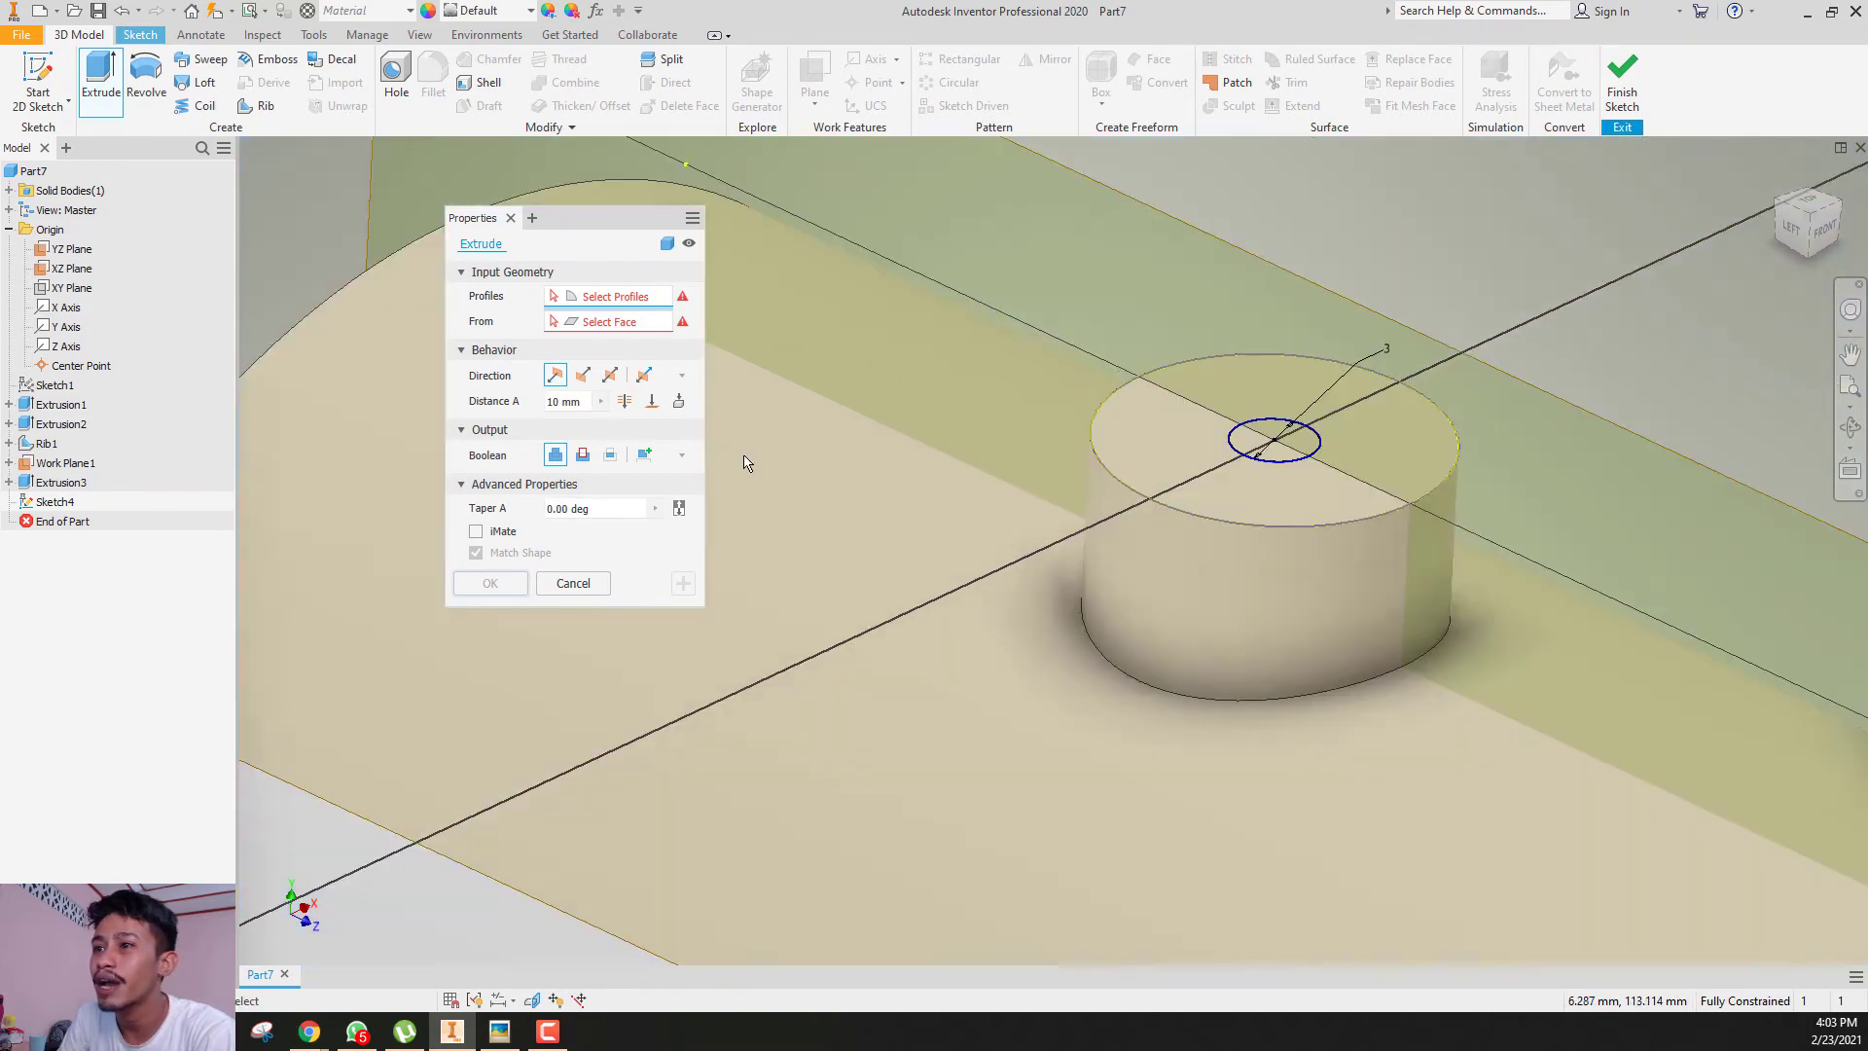
pyautogui.click(584, 455)
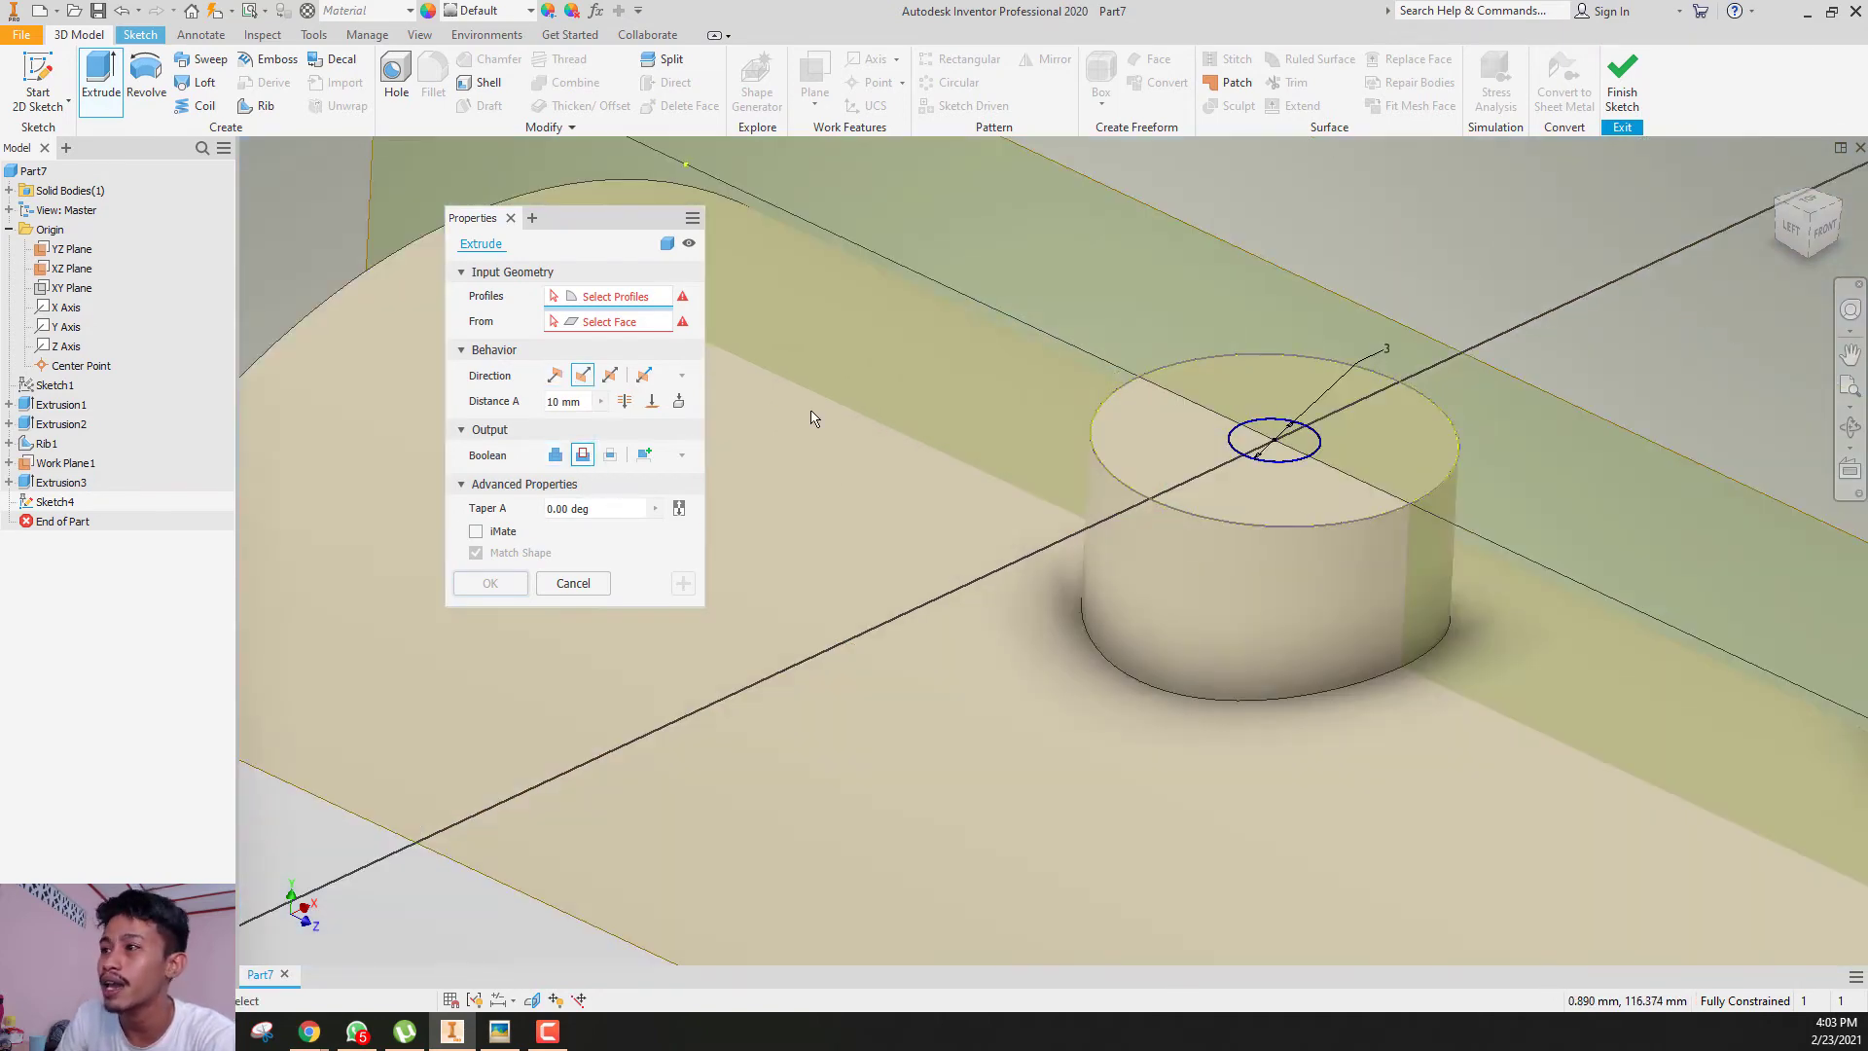
pyautogui.click(1249, 440)
# - Set the cut's depth to 24 mm so it passes through the boss and hub wall into the bore, and finish it
pyautogui.scroll(5, 1256, 450)
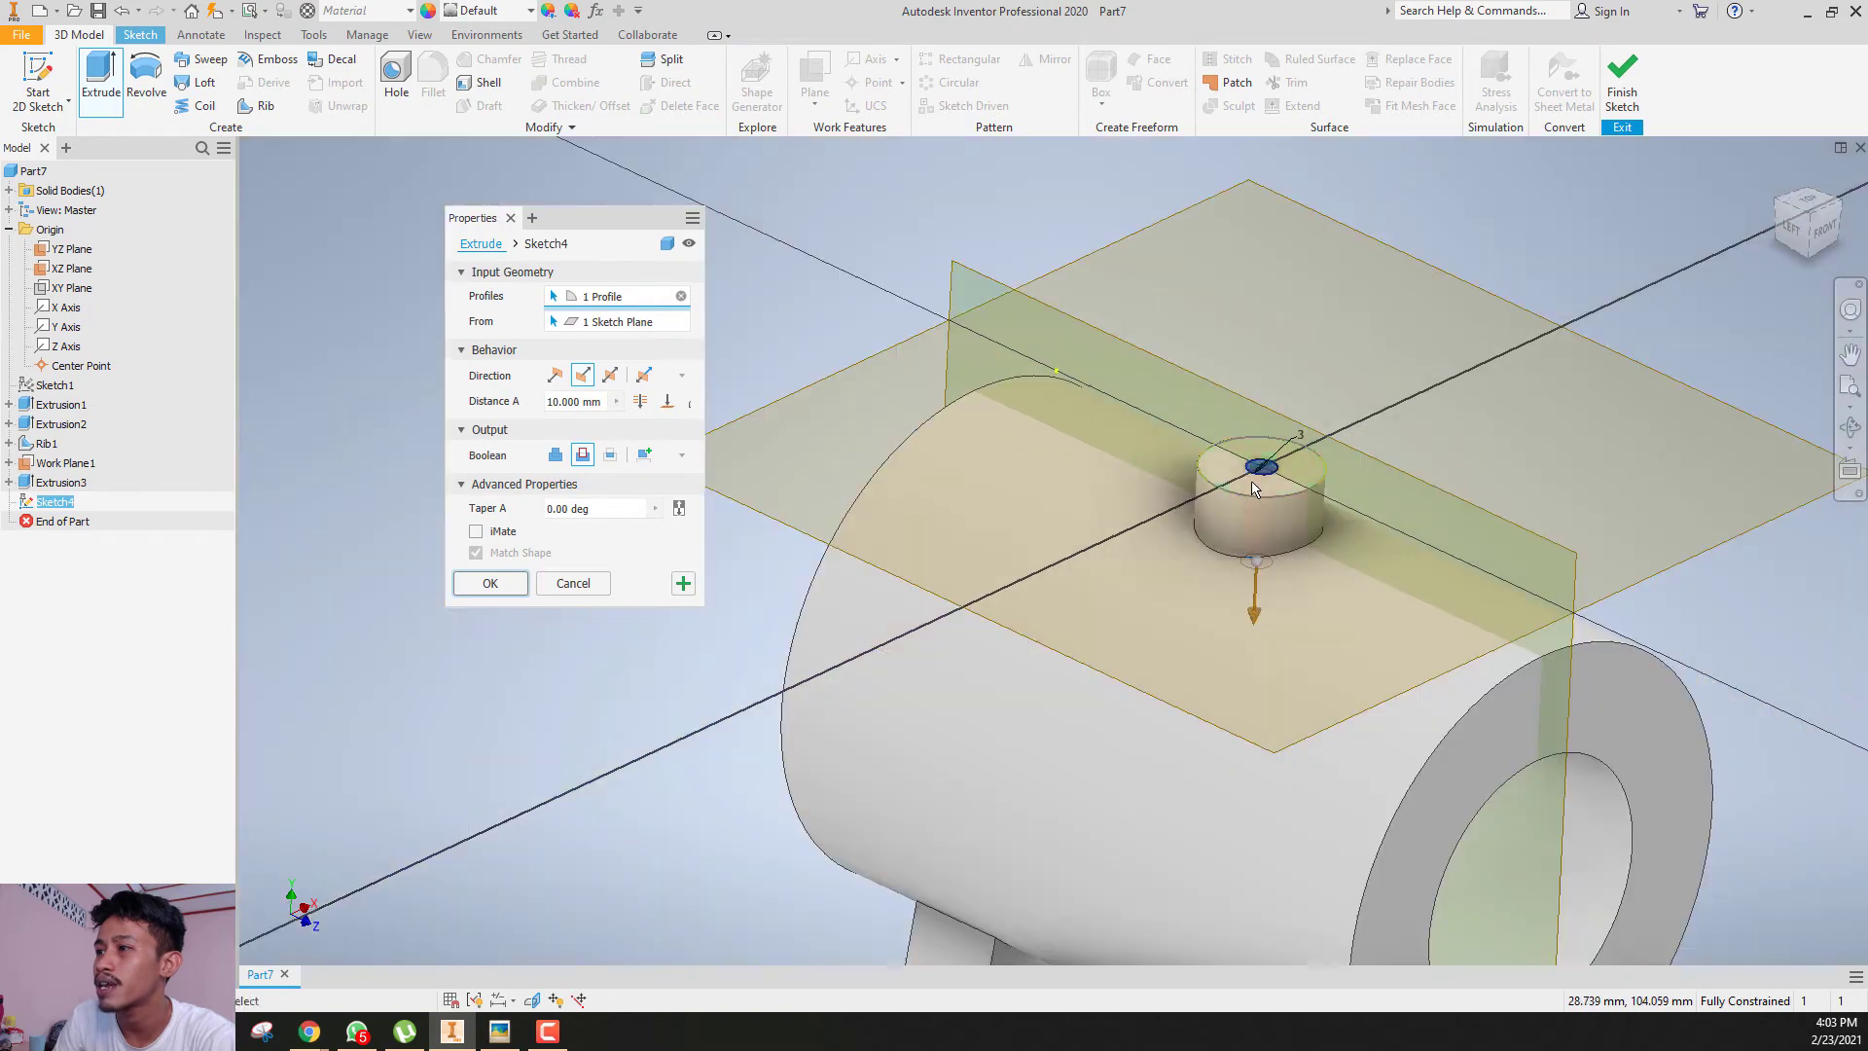
pyautogui.click(1826, 233)
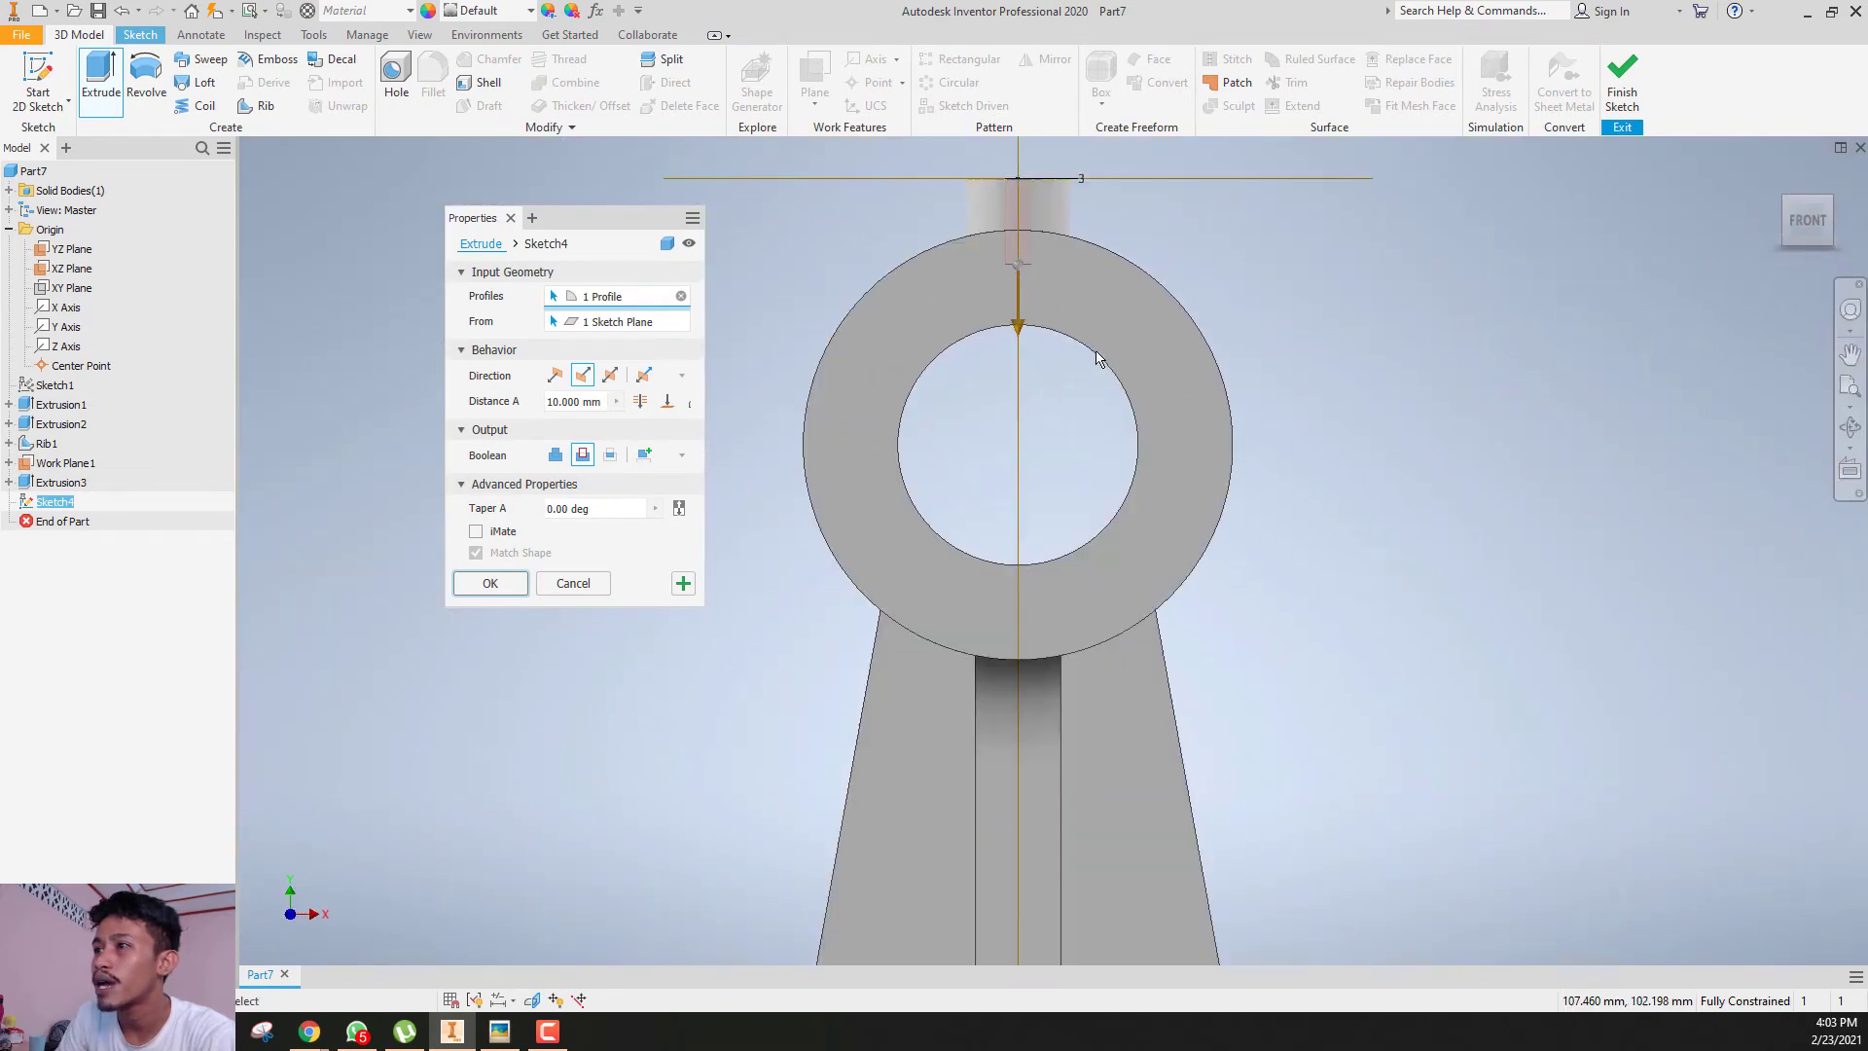
pyautogui.scroll(-4, 1100, 352)
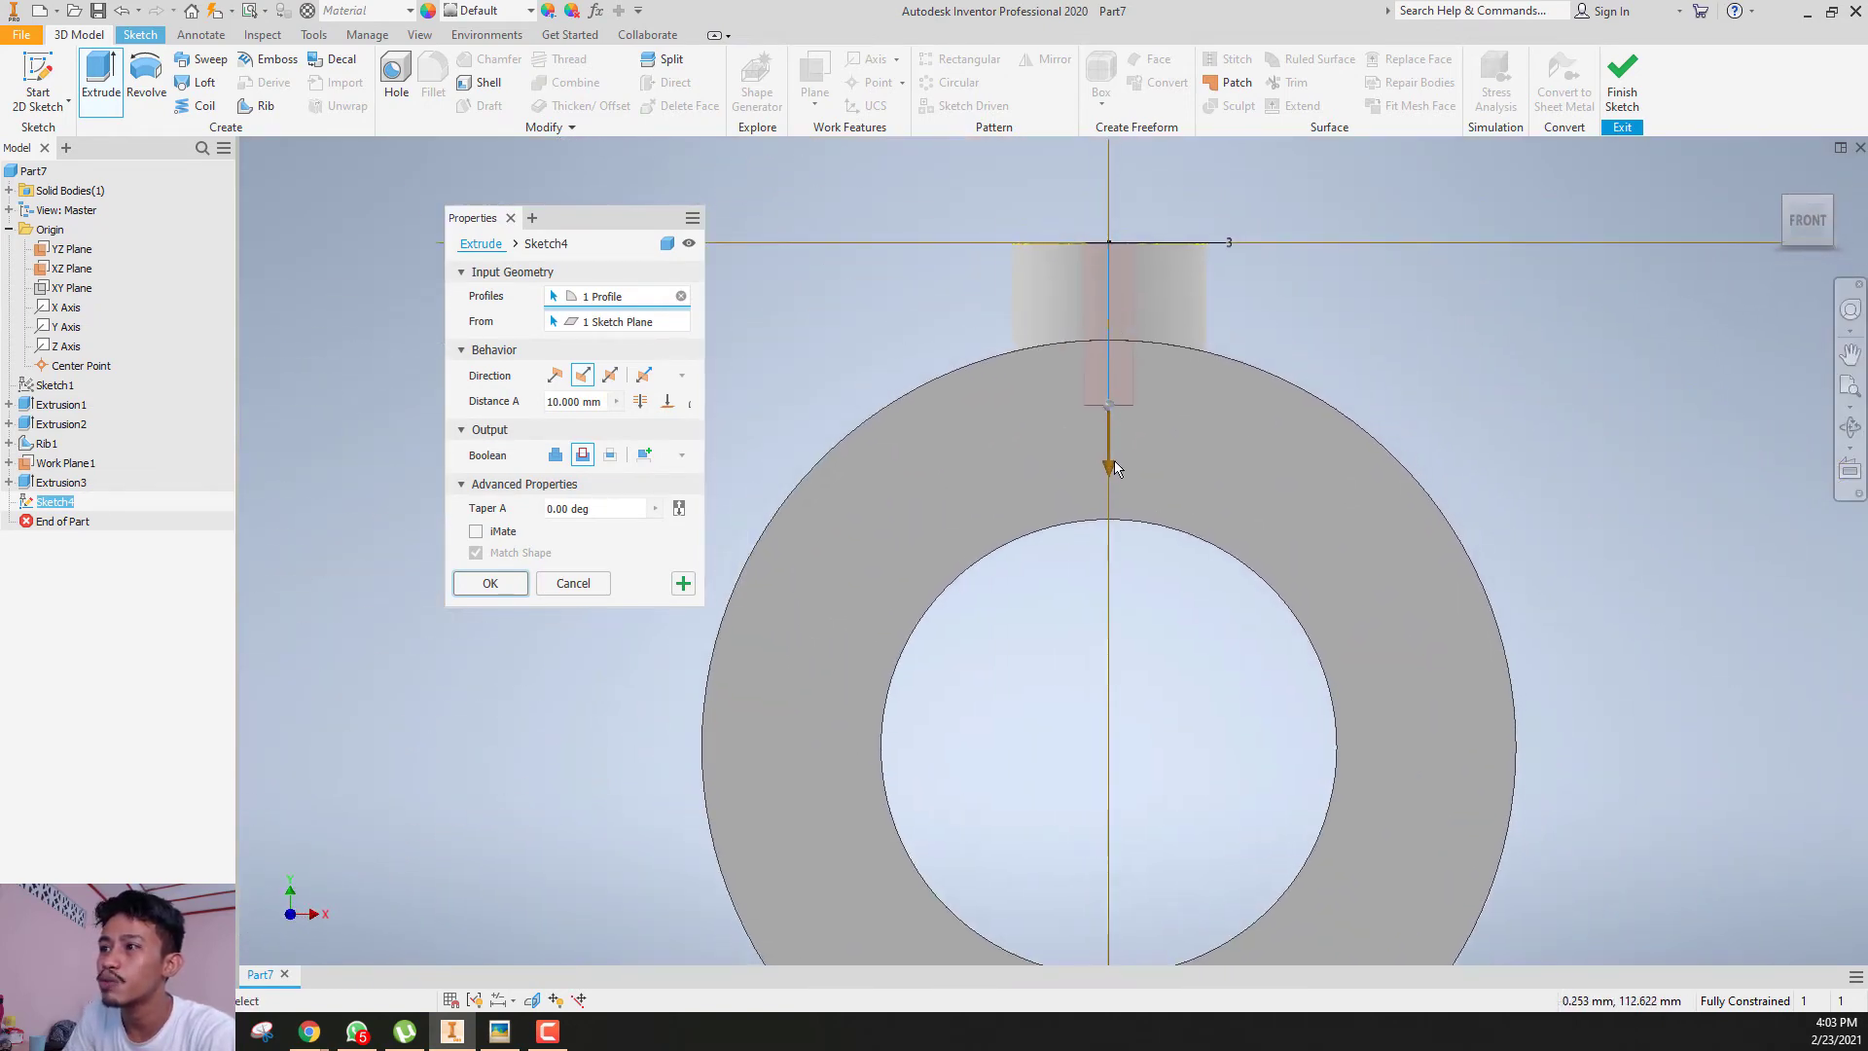
pyautogui.moveTo(1110, 467); pyautogui.dragTo(1100, 619)
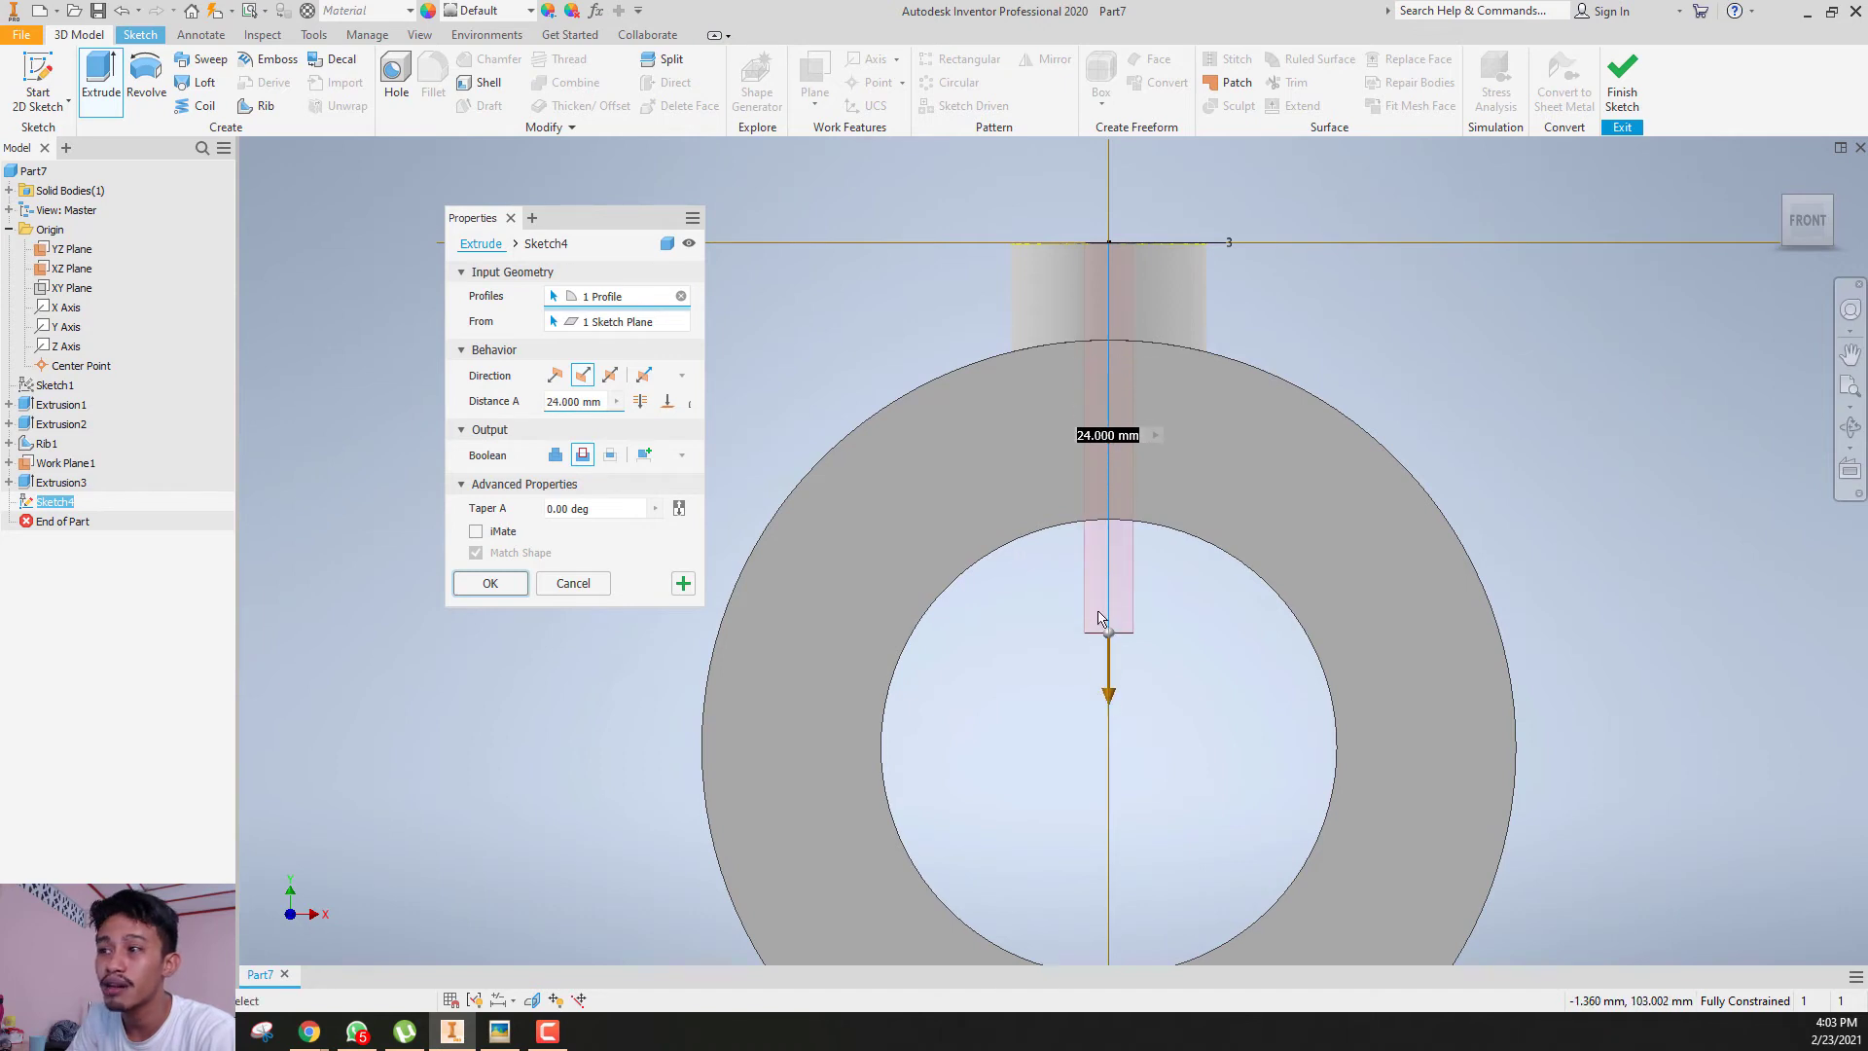
pyautogui.click(499, 586)
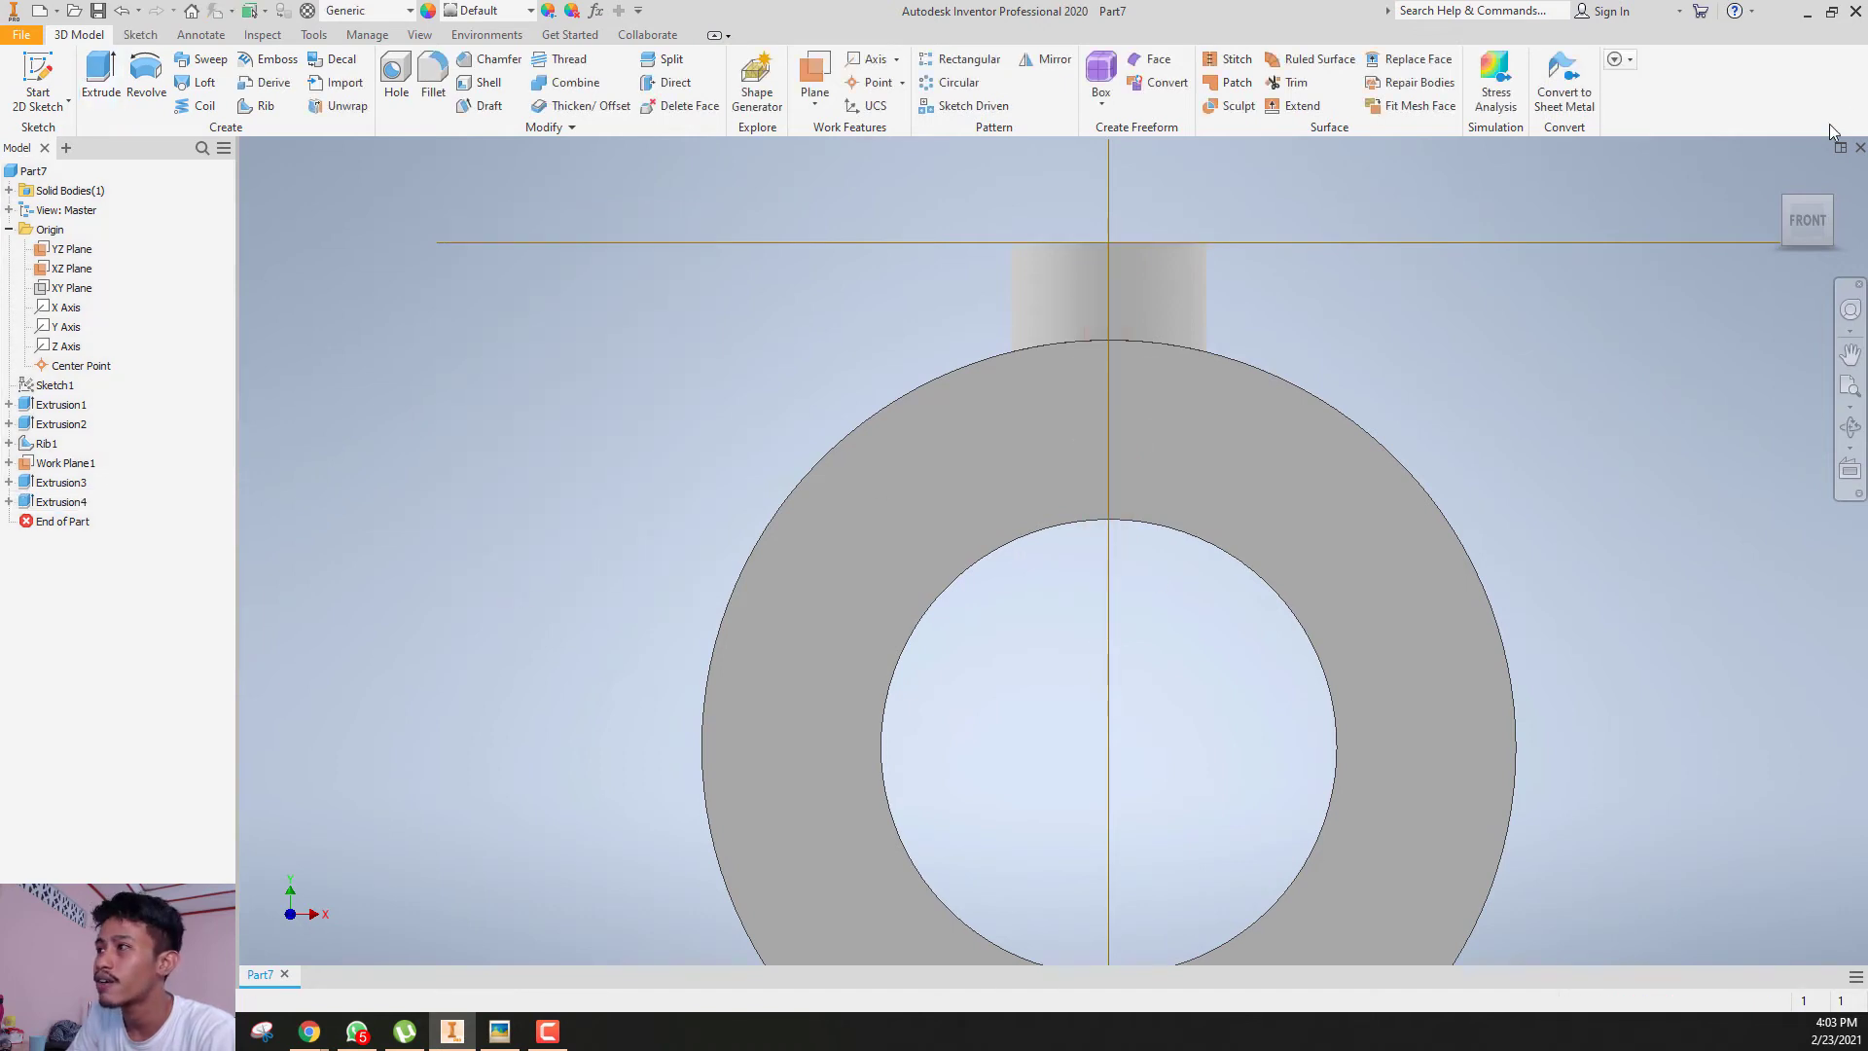
# - Examine the bracket in isometric and left side views and compare it with the JOBSHEET 1.jpeg section drawing
pyautogui.click(1786, 205)
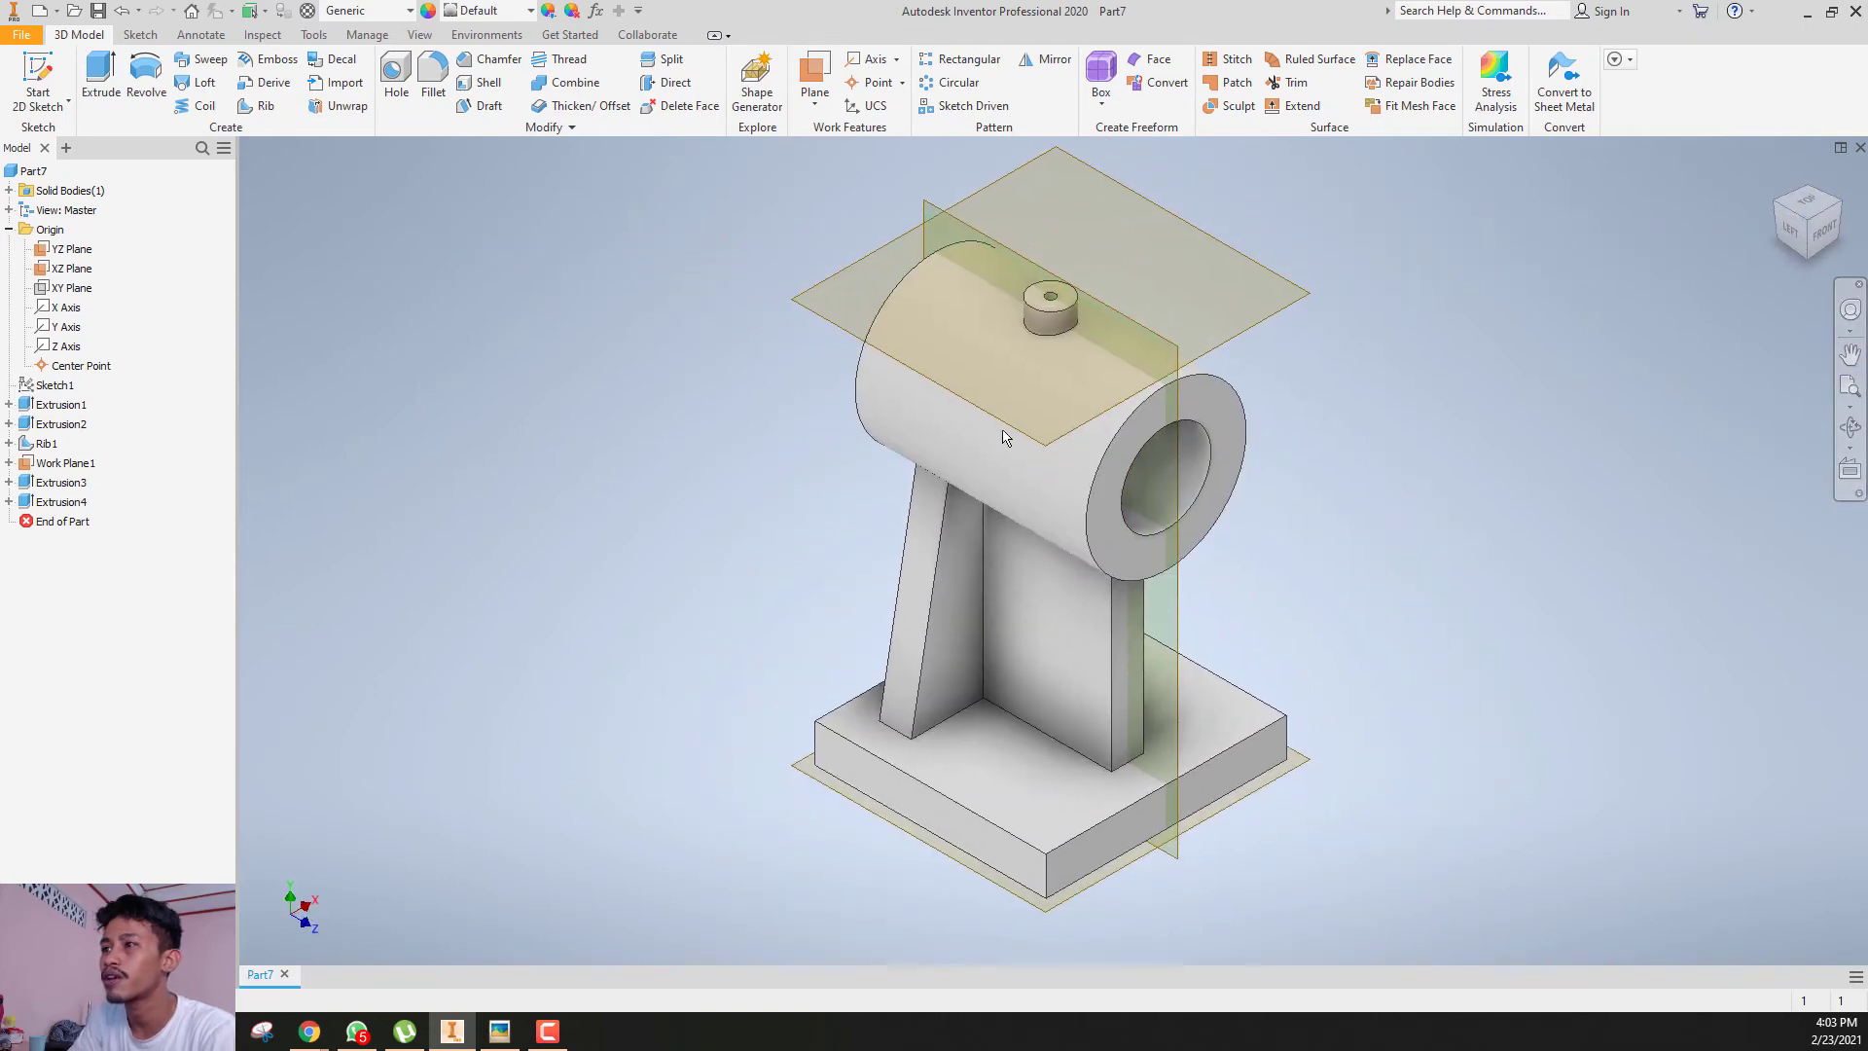
pyautogui.scroll(2, 950, 415)
pyautogui.scroll(-4, 951, 416)
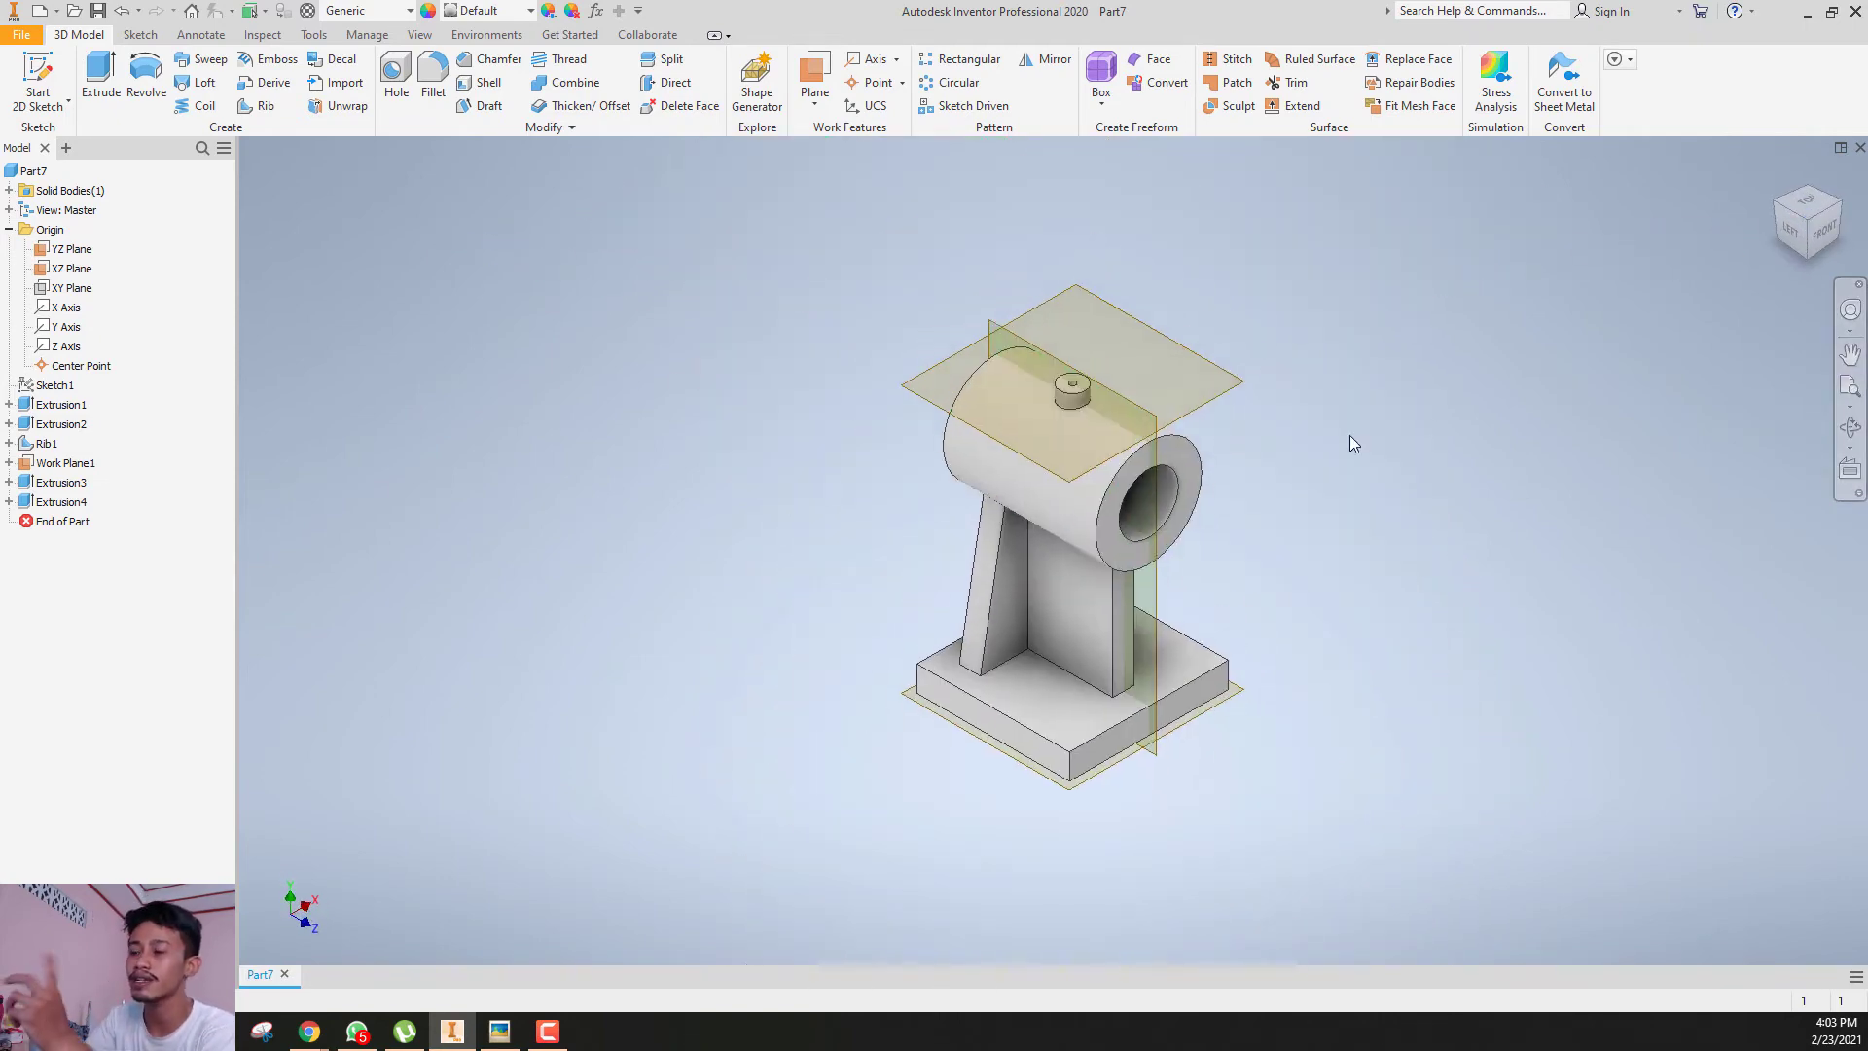
pyautogui.click(1791, 226)
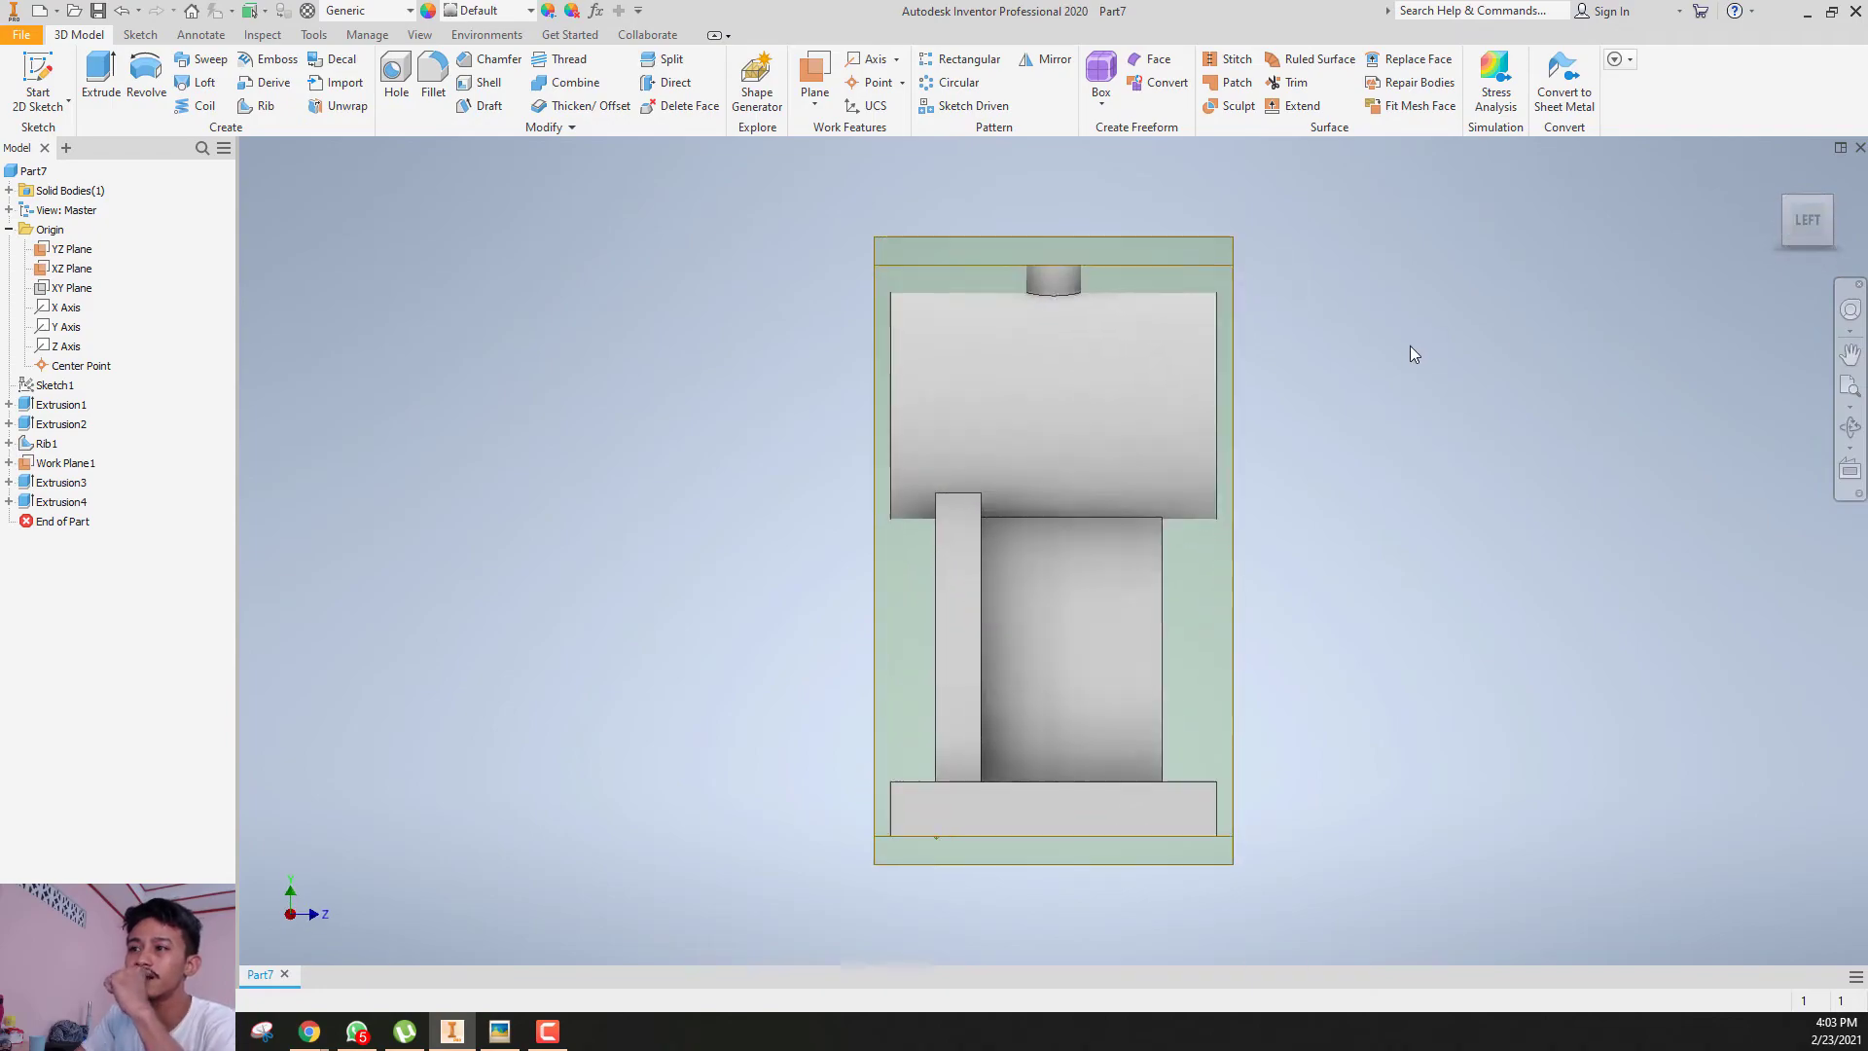
pyautogui.click(501, 1034)
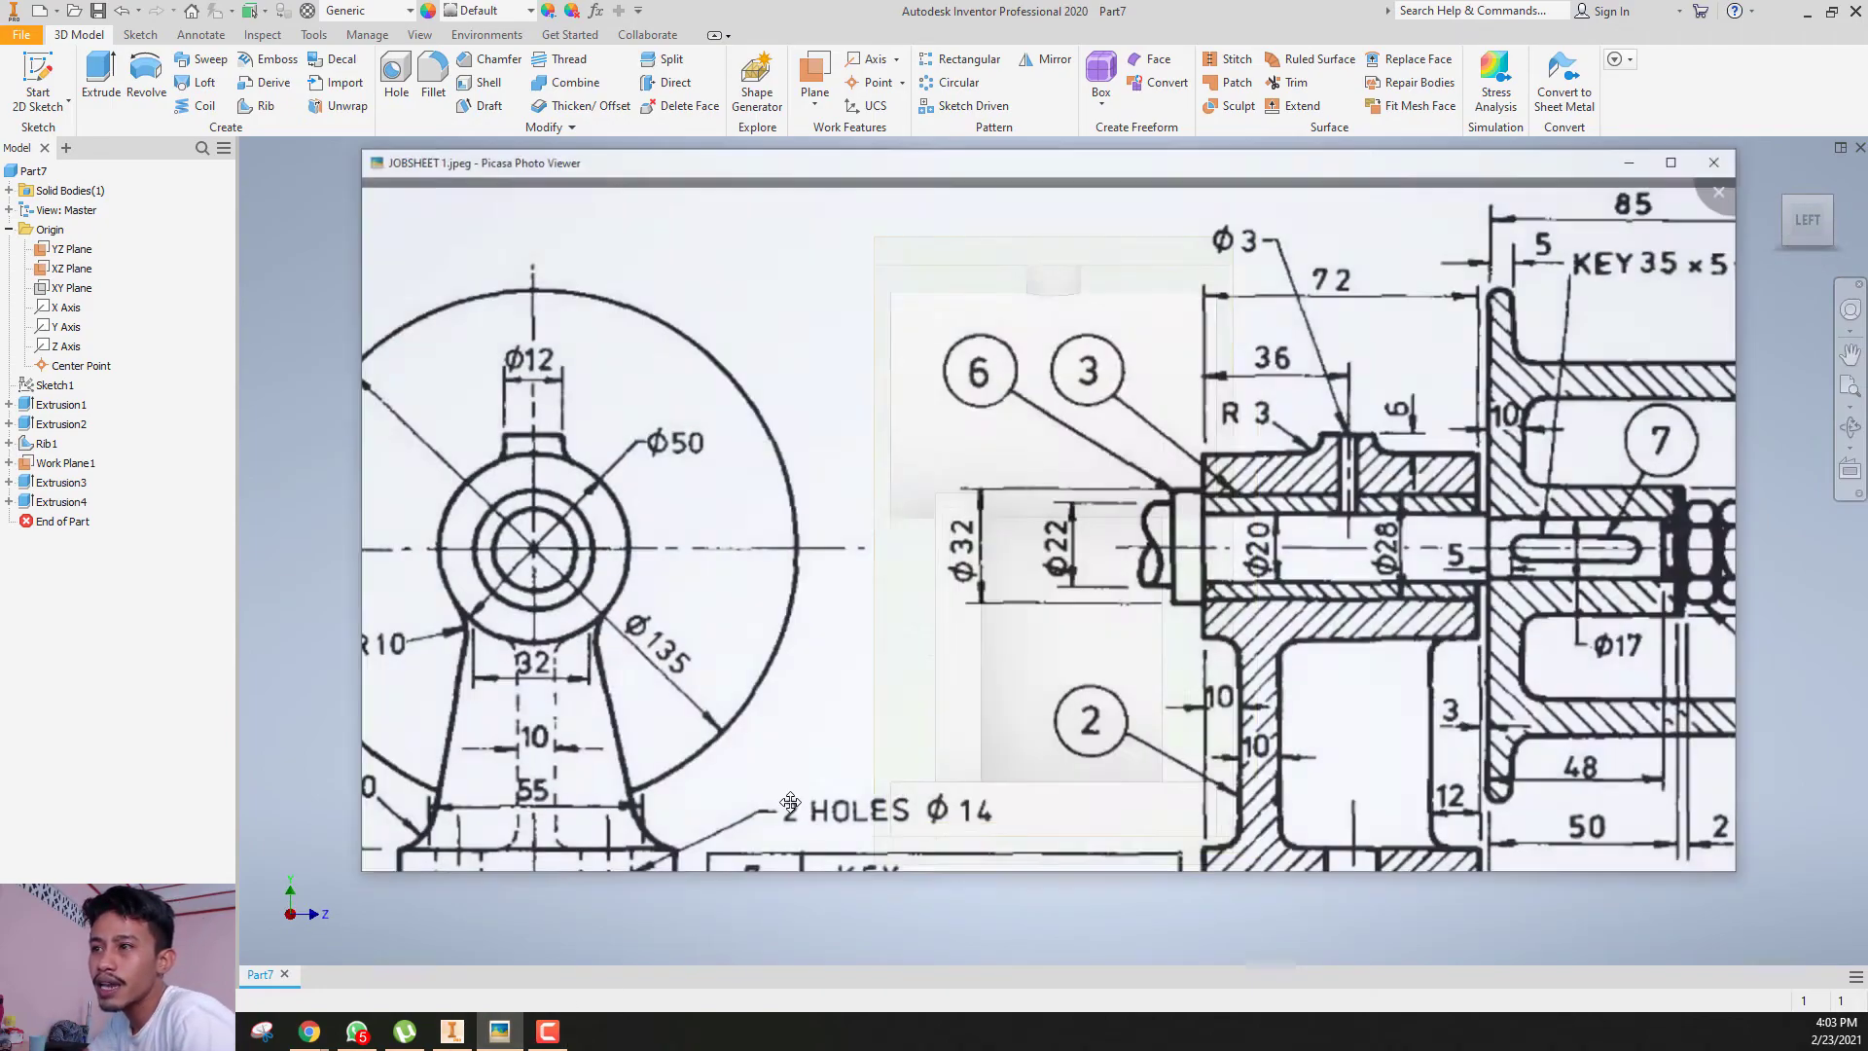
pyautogui.scroll(-3, 929, 595)
pyautogui.scroll(4, 930, 594)
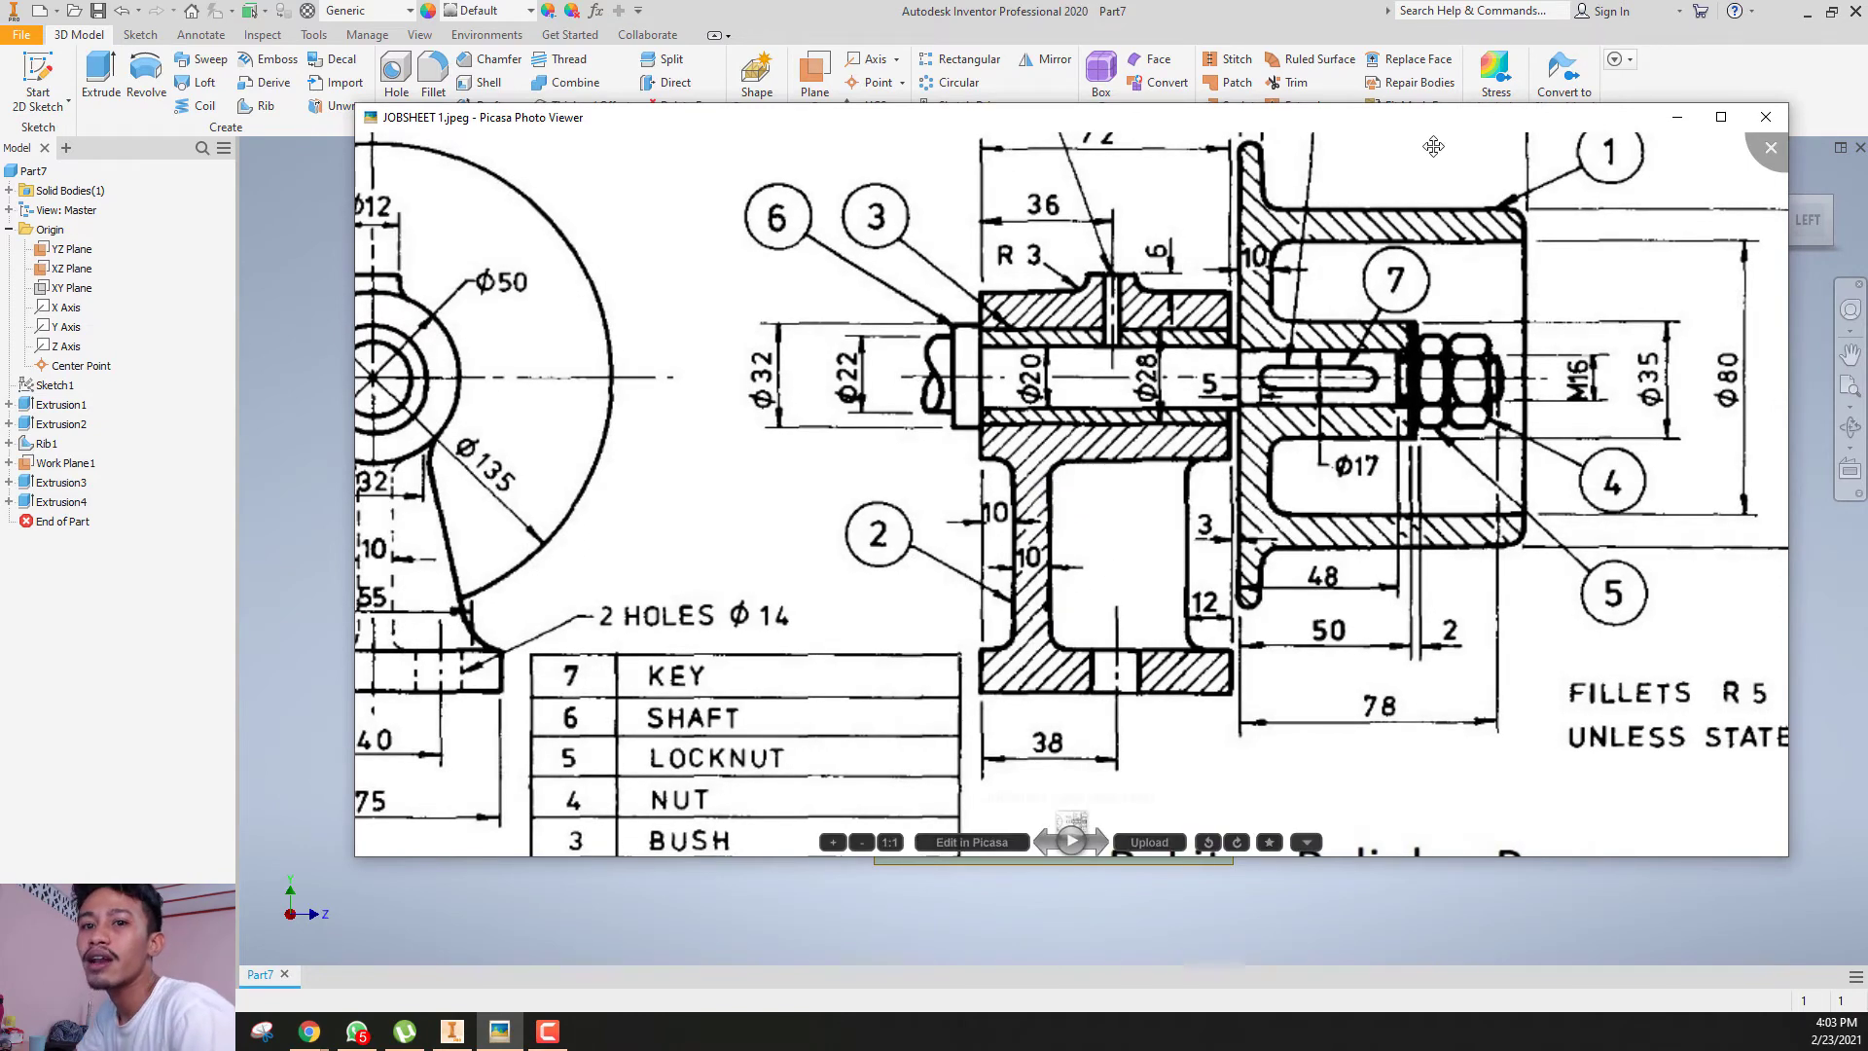
pyautogui.press('Escape')
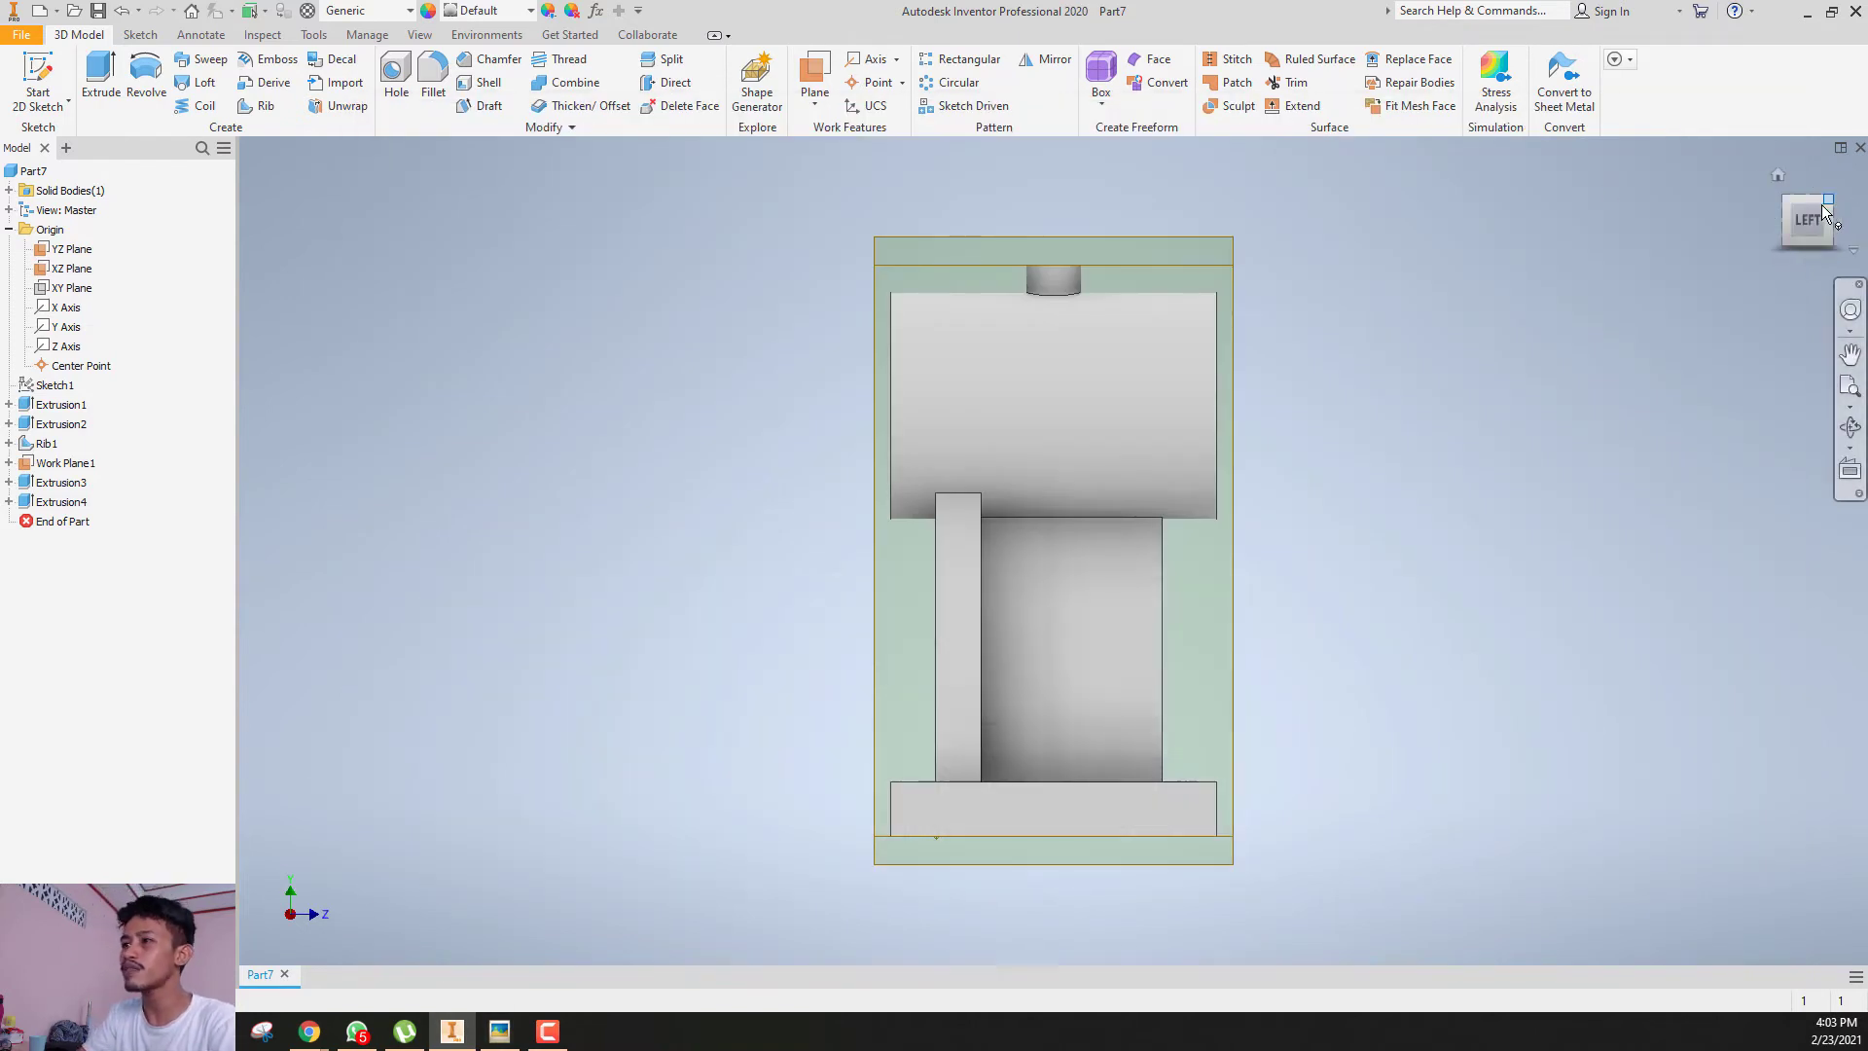
# - Hide the YZ and XZ origin planes and Work Plane1
pyautogui.click(1824, 202)
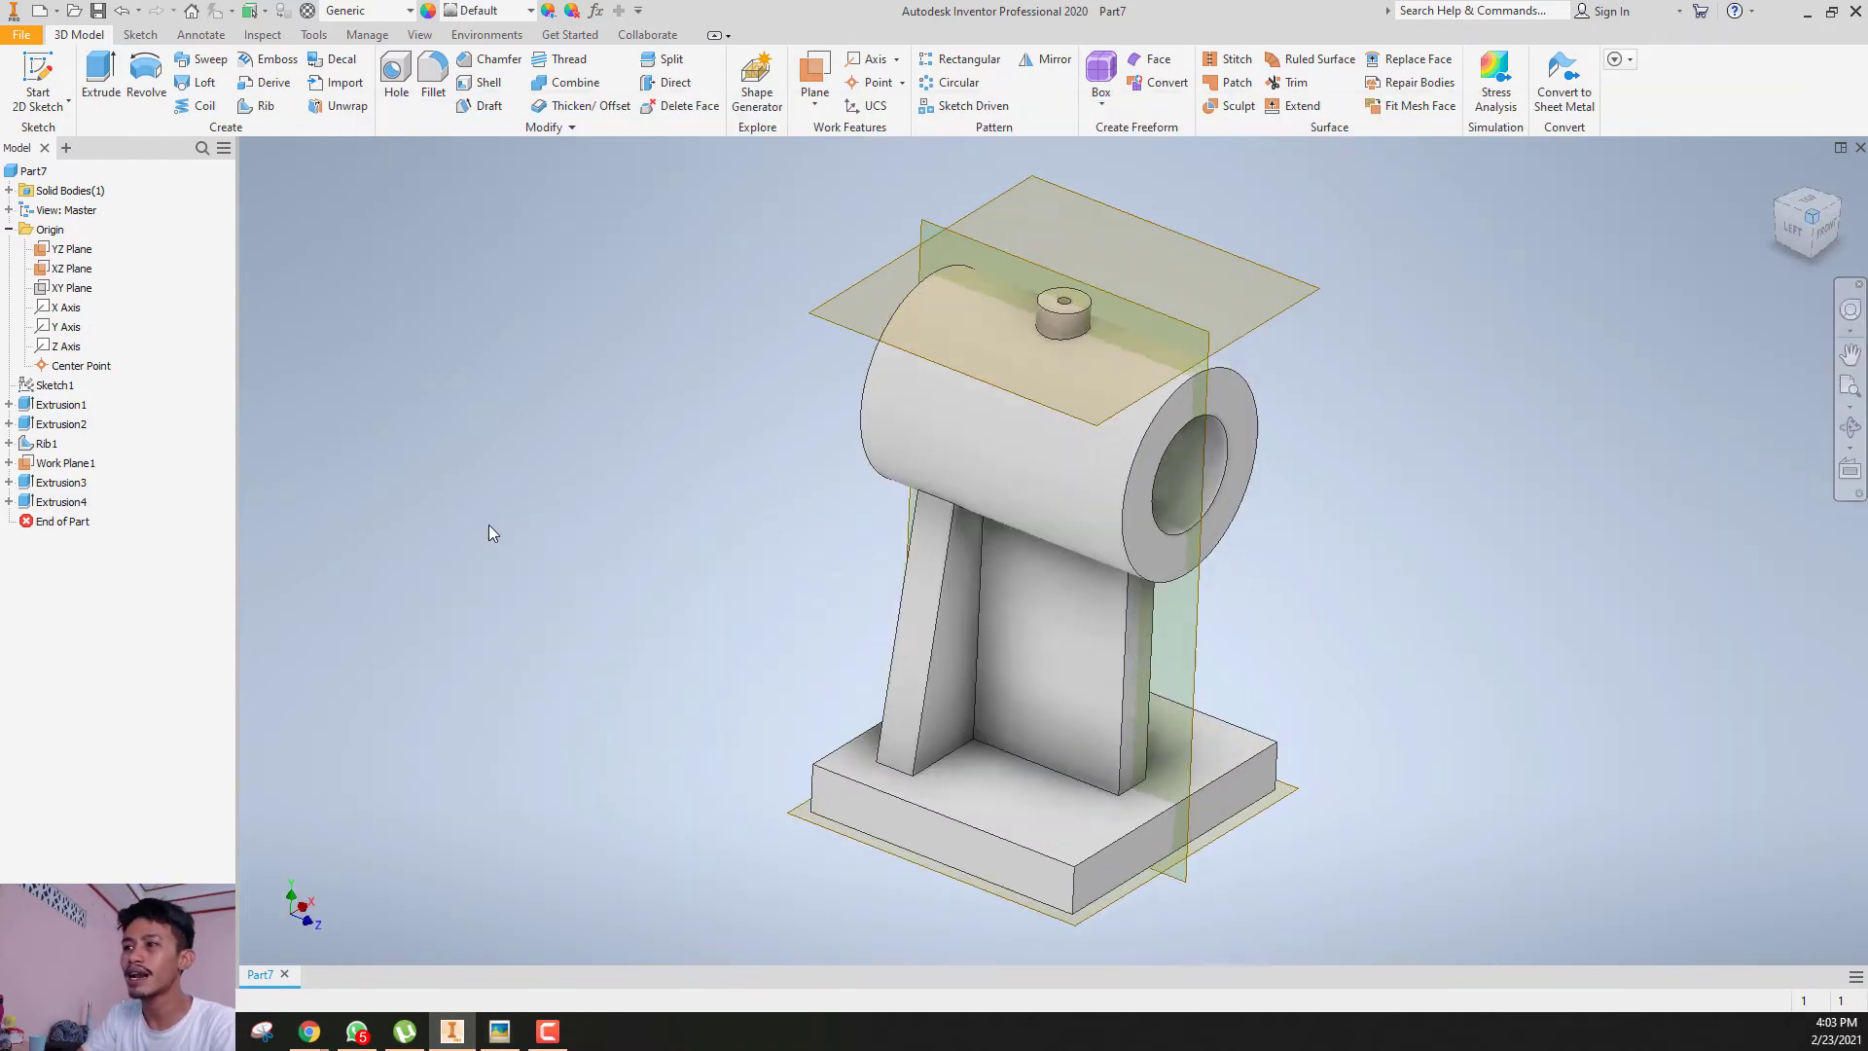
pyautogui.click(60, 251)
pyautogui.rightClick(60, 253)
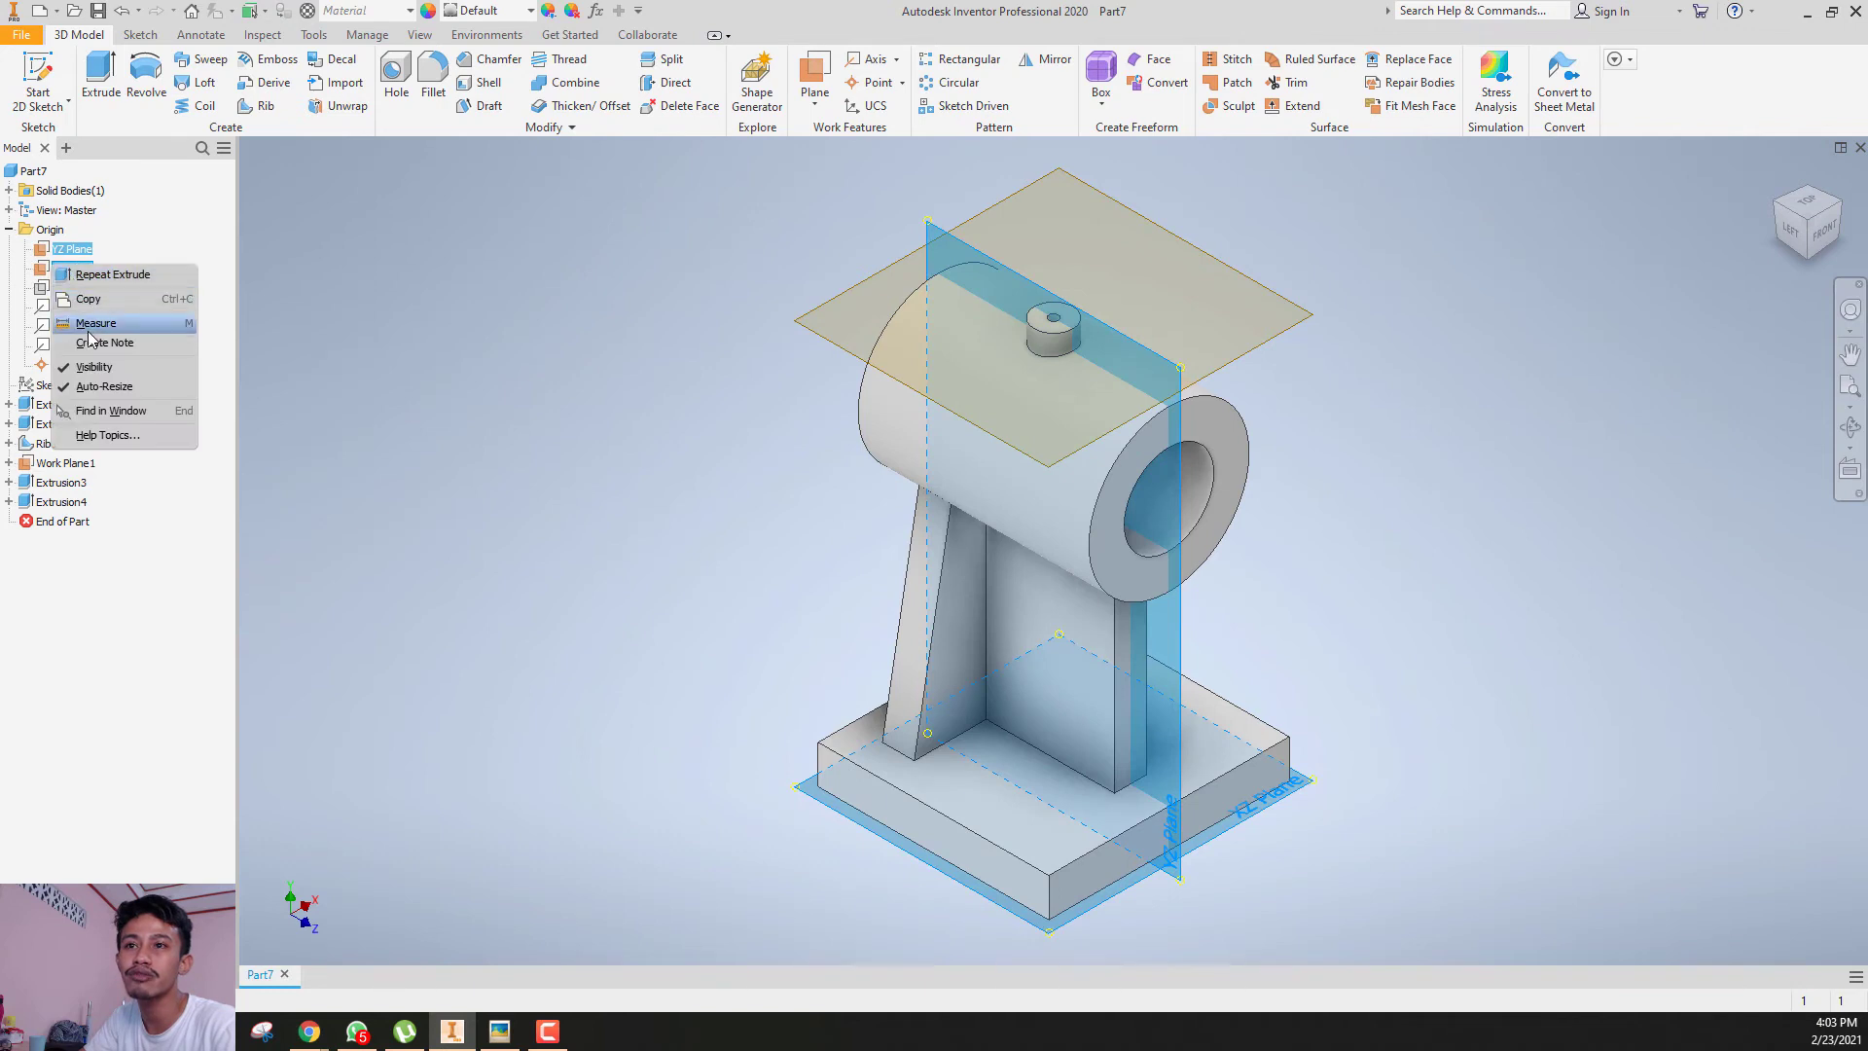
pyautogui.click(95, 367)
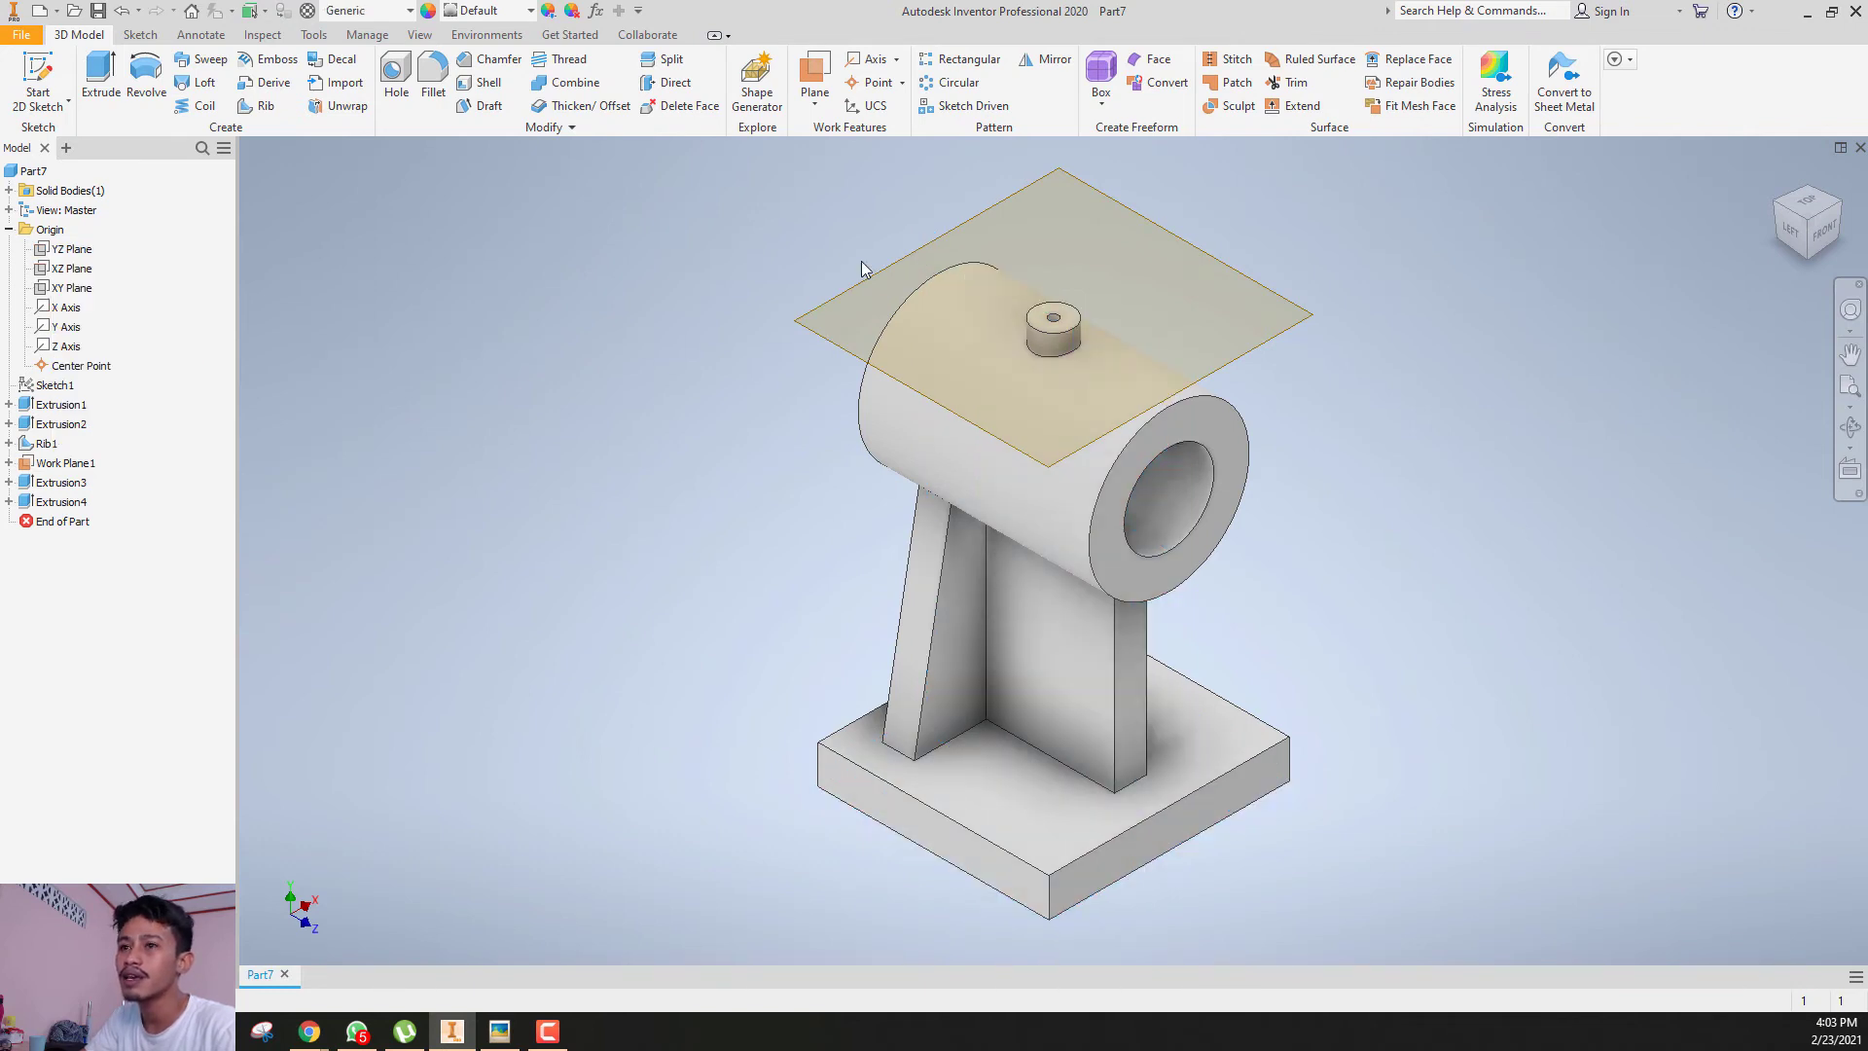
pyautogui.click(59, 464)
pyautogui.rightClick(38, 463)
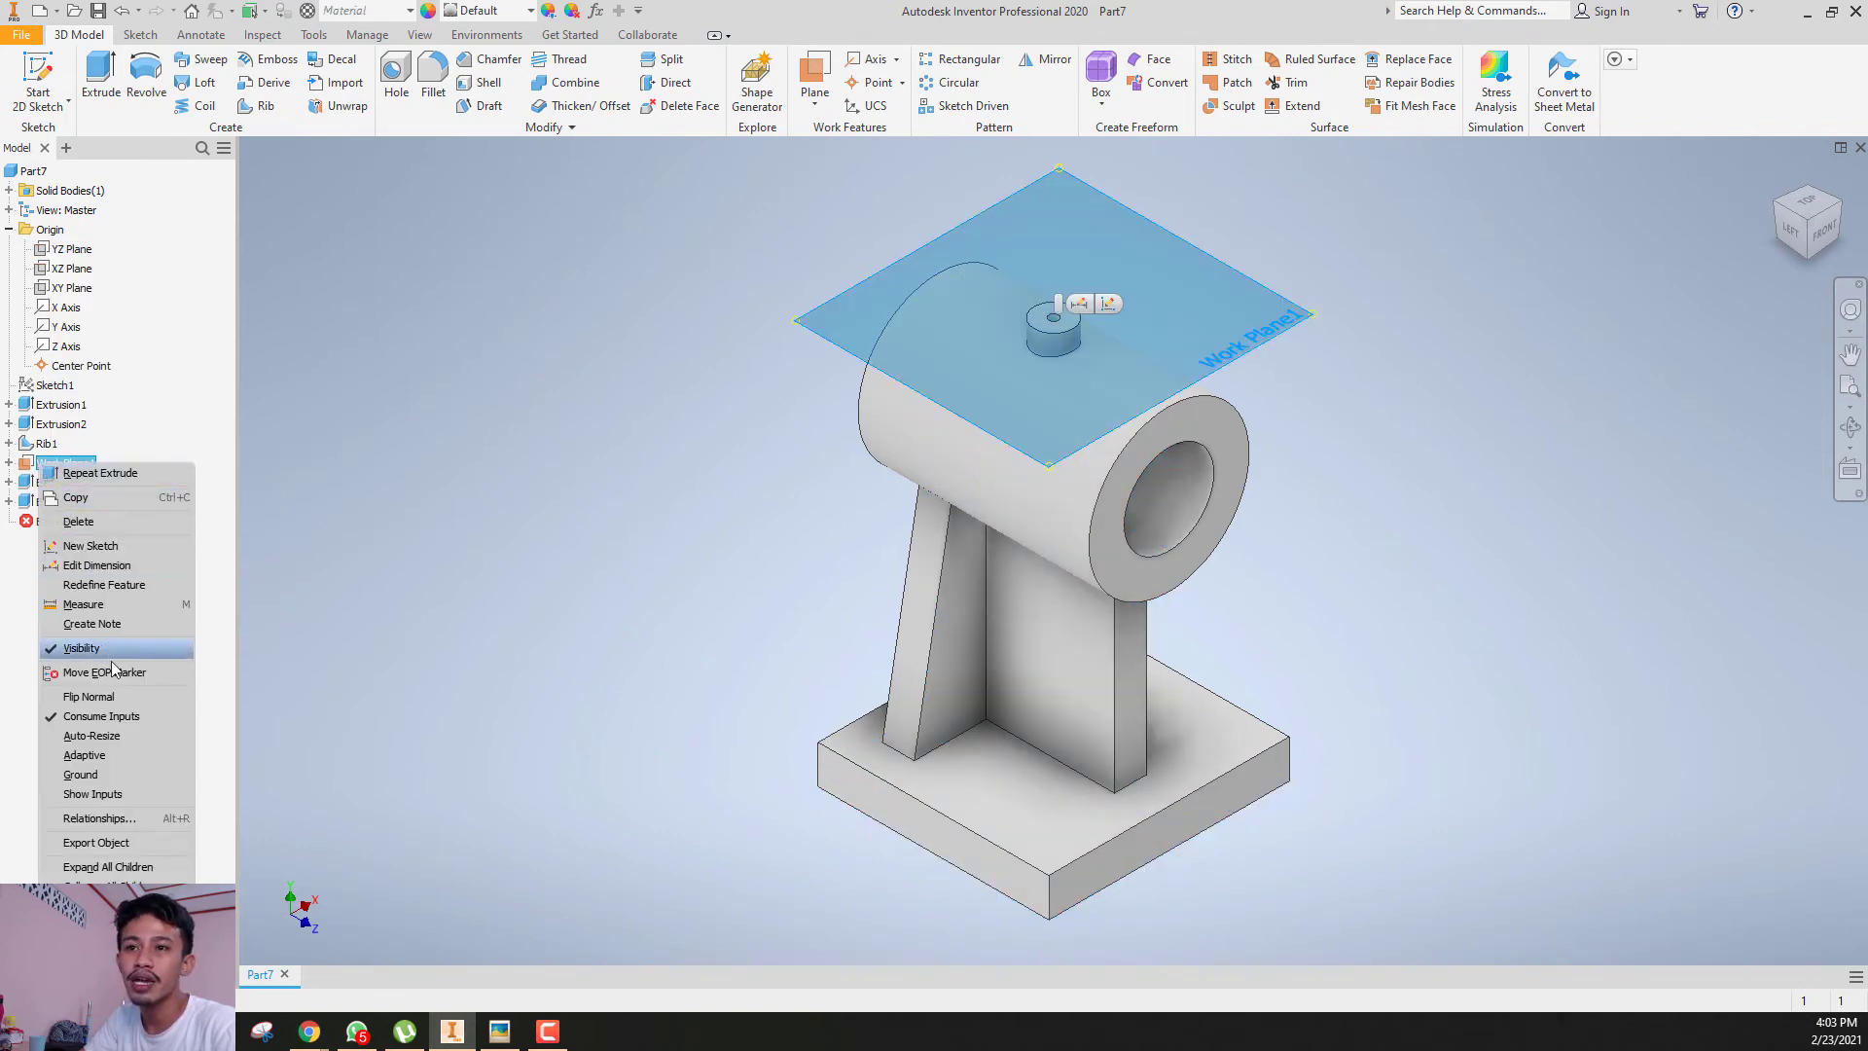
pyautogui.click(158, 628)
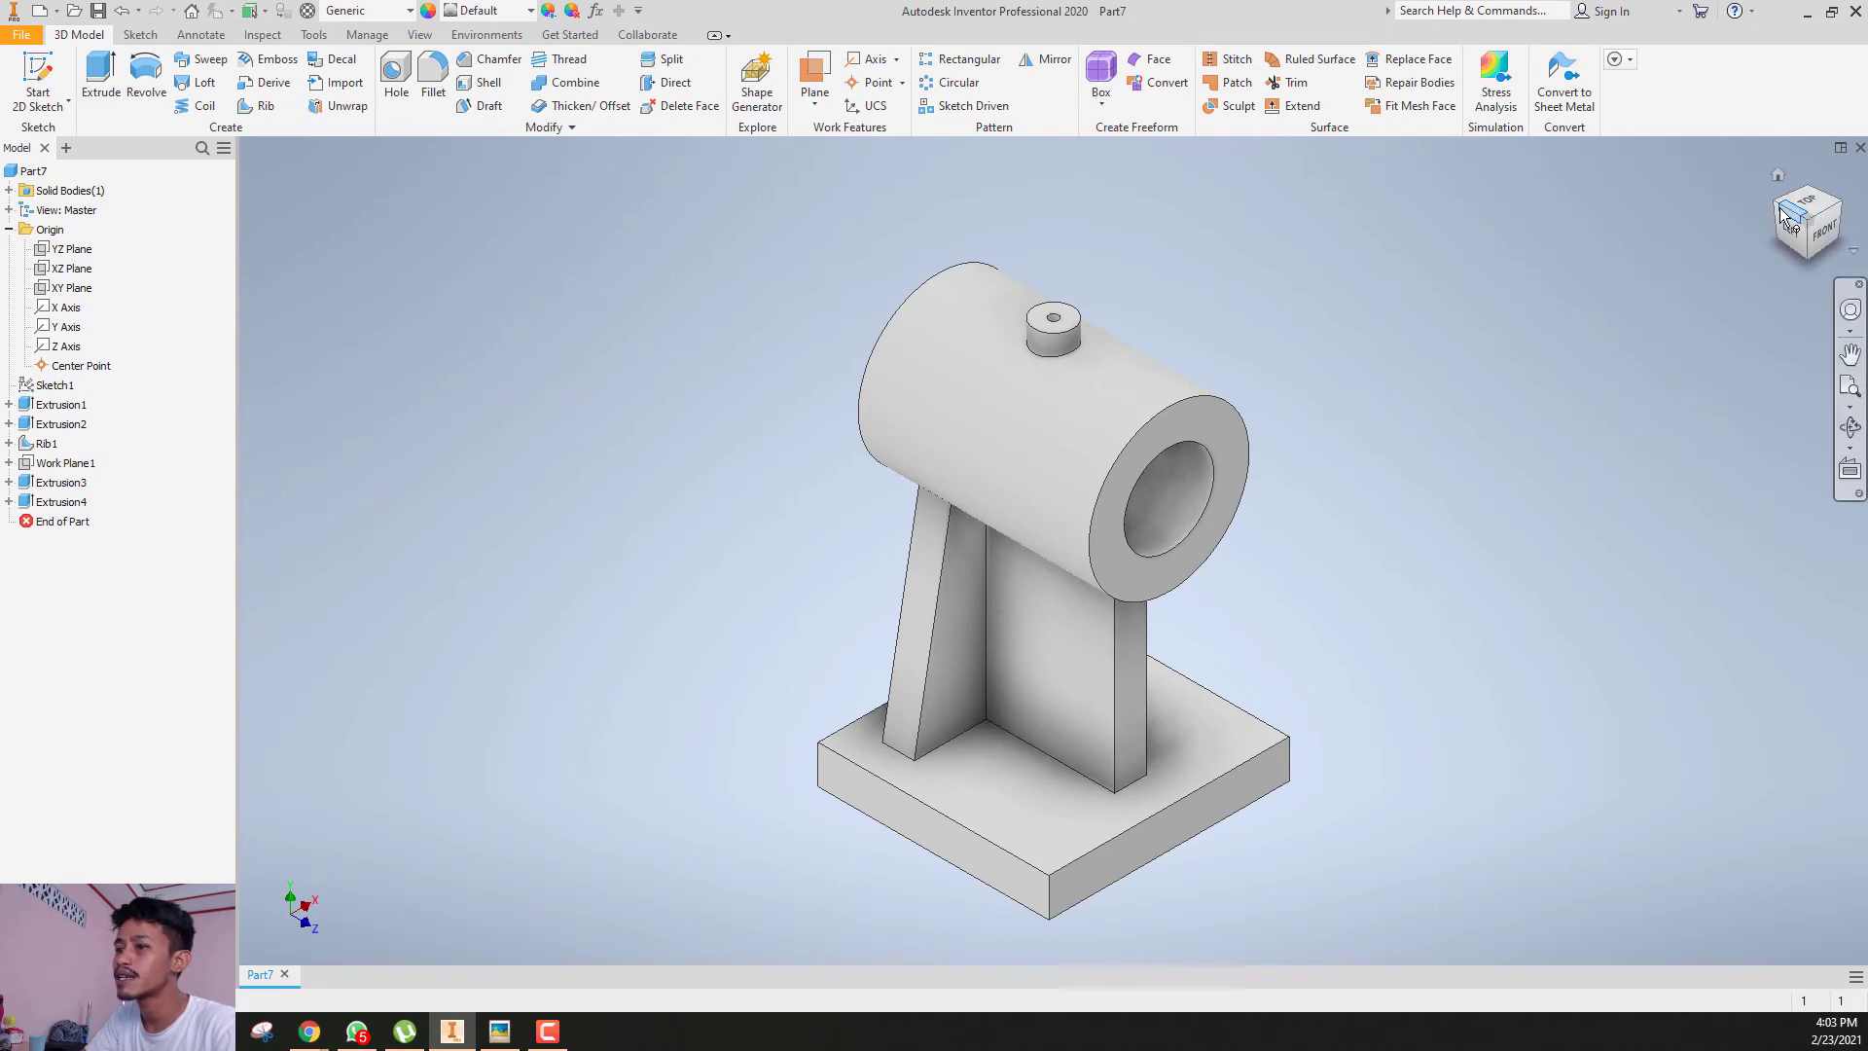
# - Check the jobsheet drawing again and start a new sketch on the top face of the base plate
pyautogui.click(499, 1031)
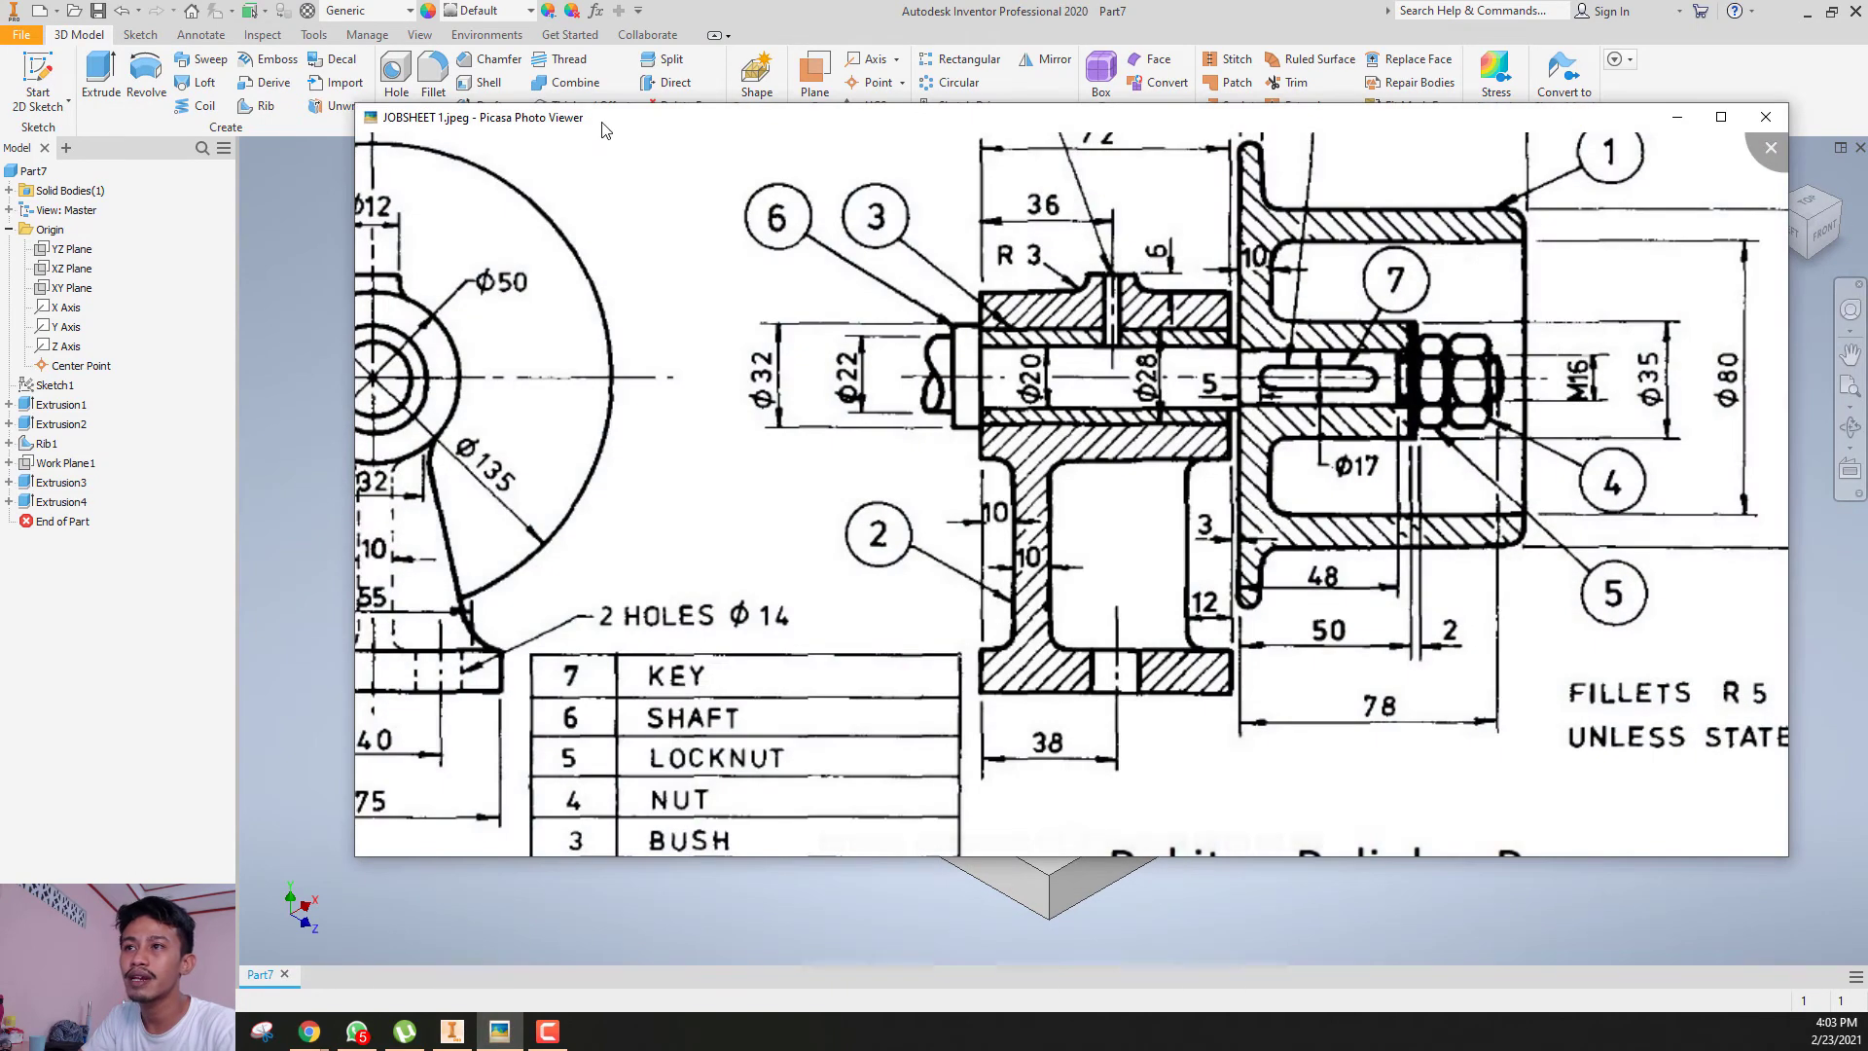
pyautogui.press('Escape')
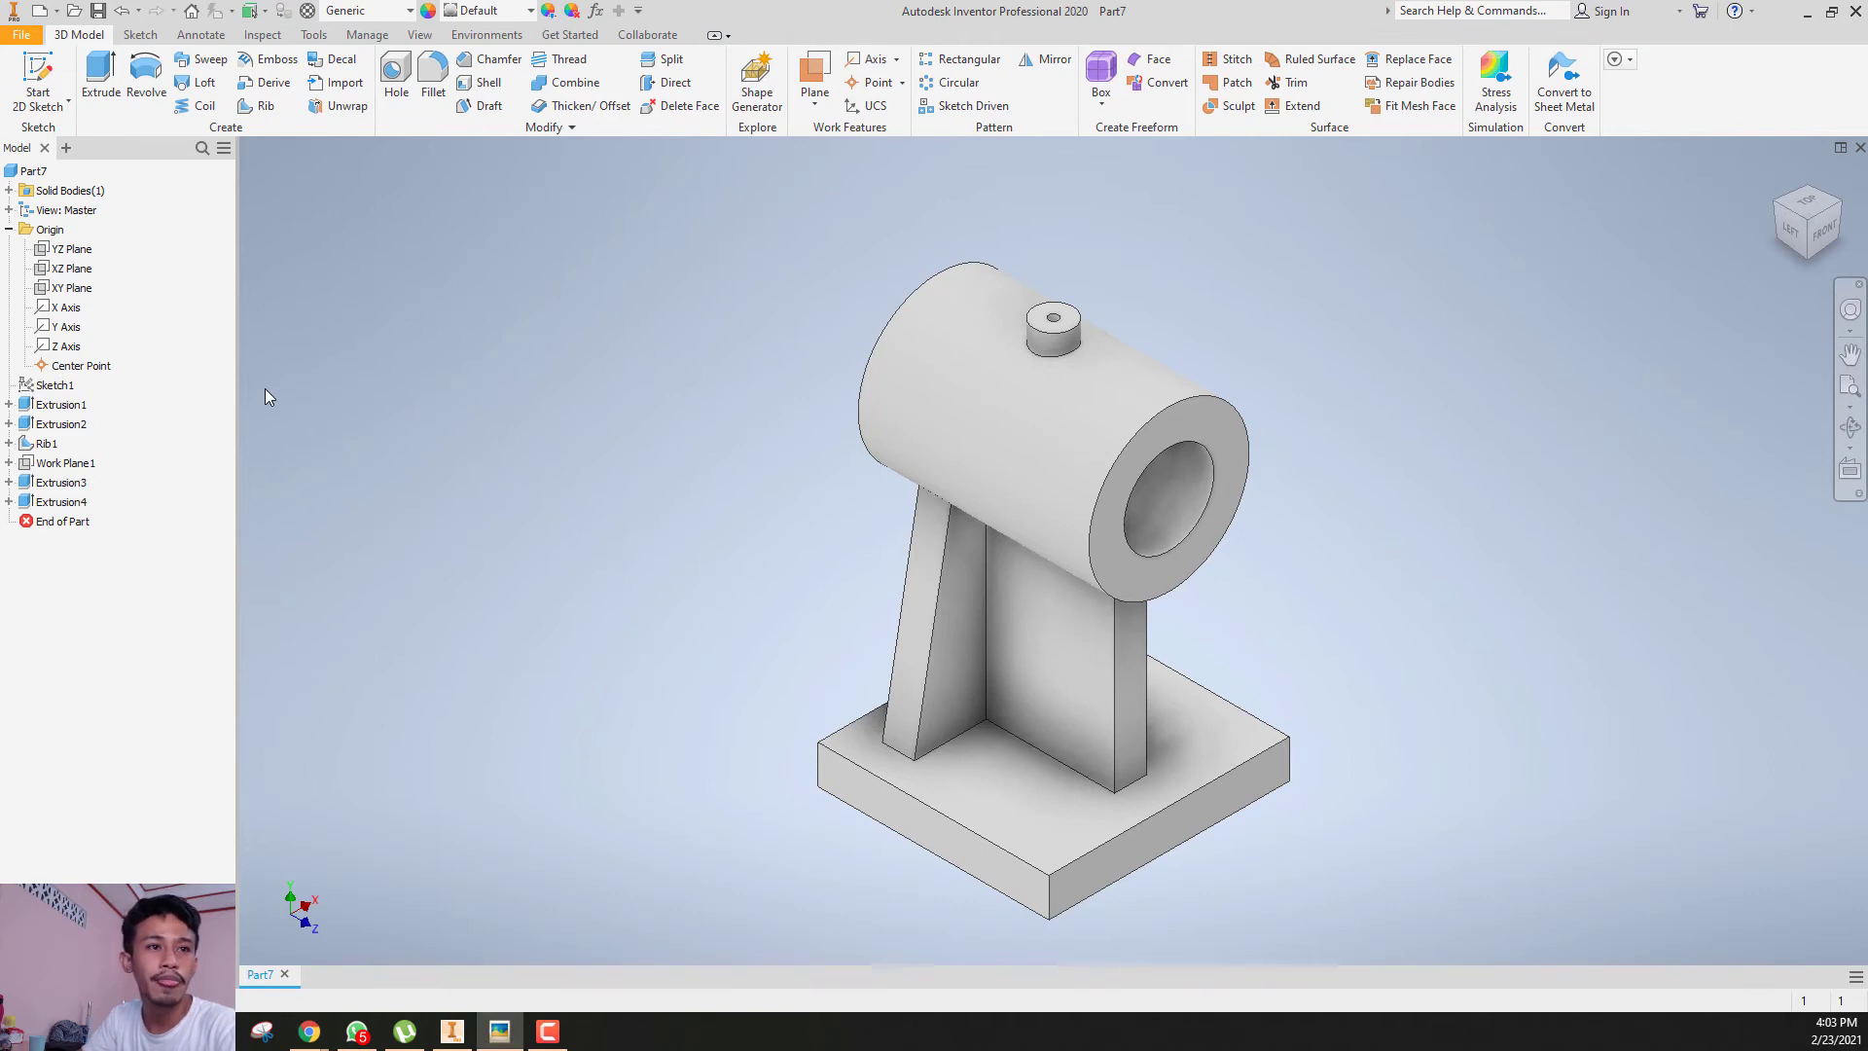
pyautogui.moveTo(1703, 253)
pyautogui.keyDown('shift'); pyautogui.mouseDown(button='middle')
pyautogui.moveTo(1796, 142)
pyautogui.moveTo(1575, 324)
pyautogui.mouseUp(button='middle'); pyautogui.keyUp('shift')
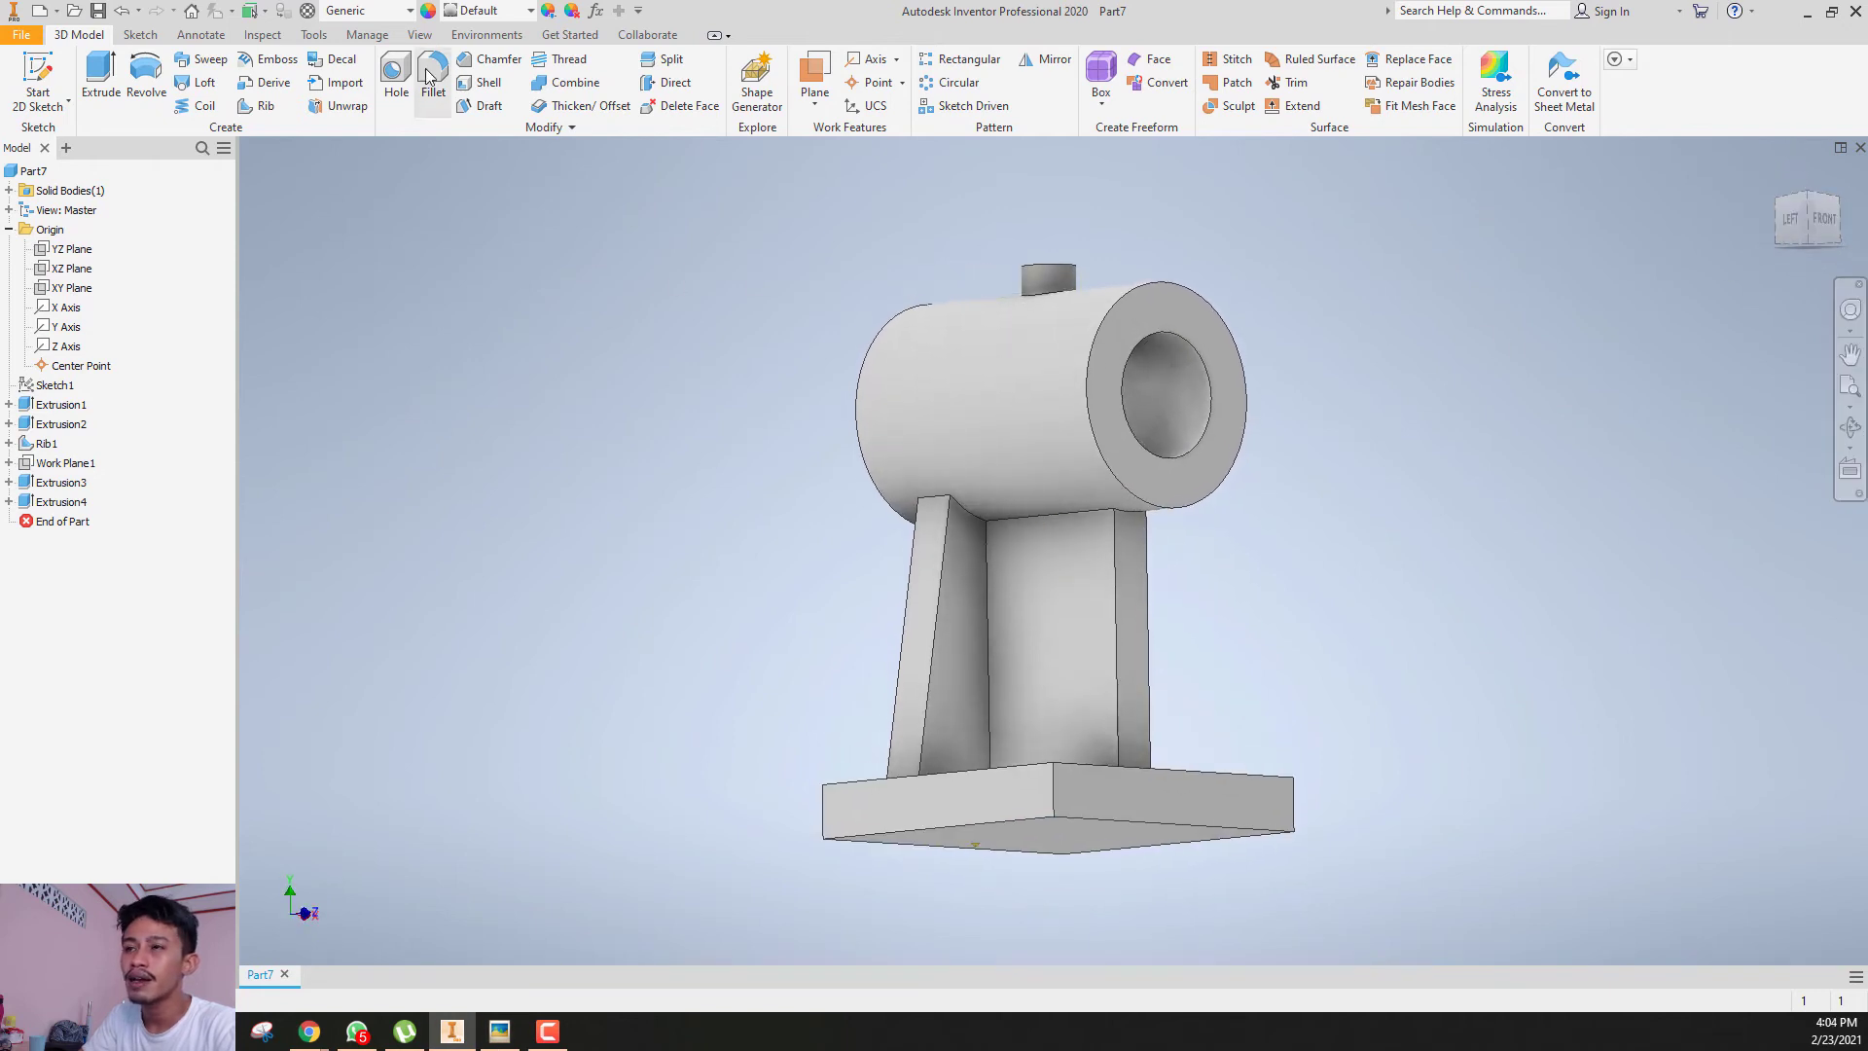
pyautogui.click(1816, 212)
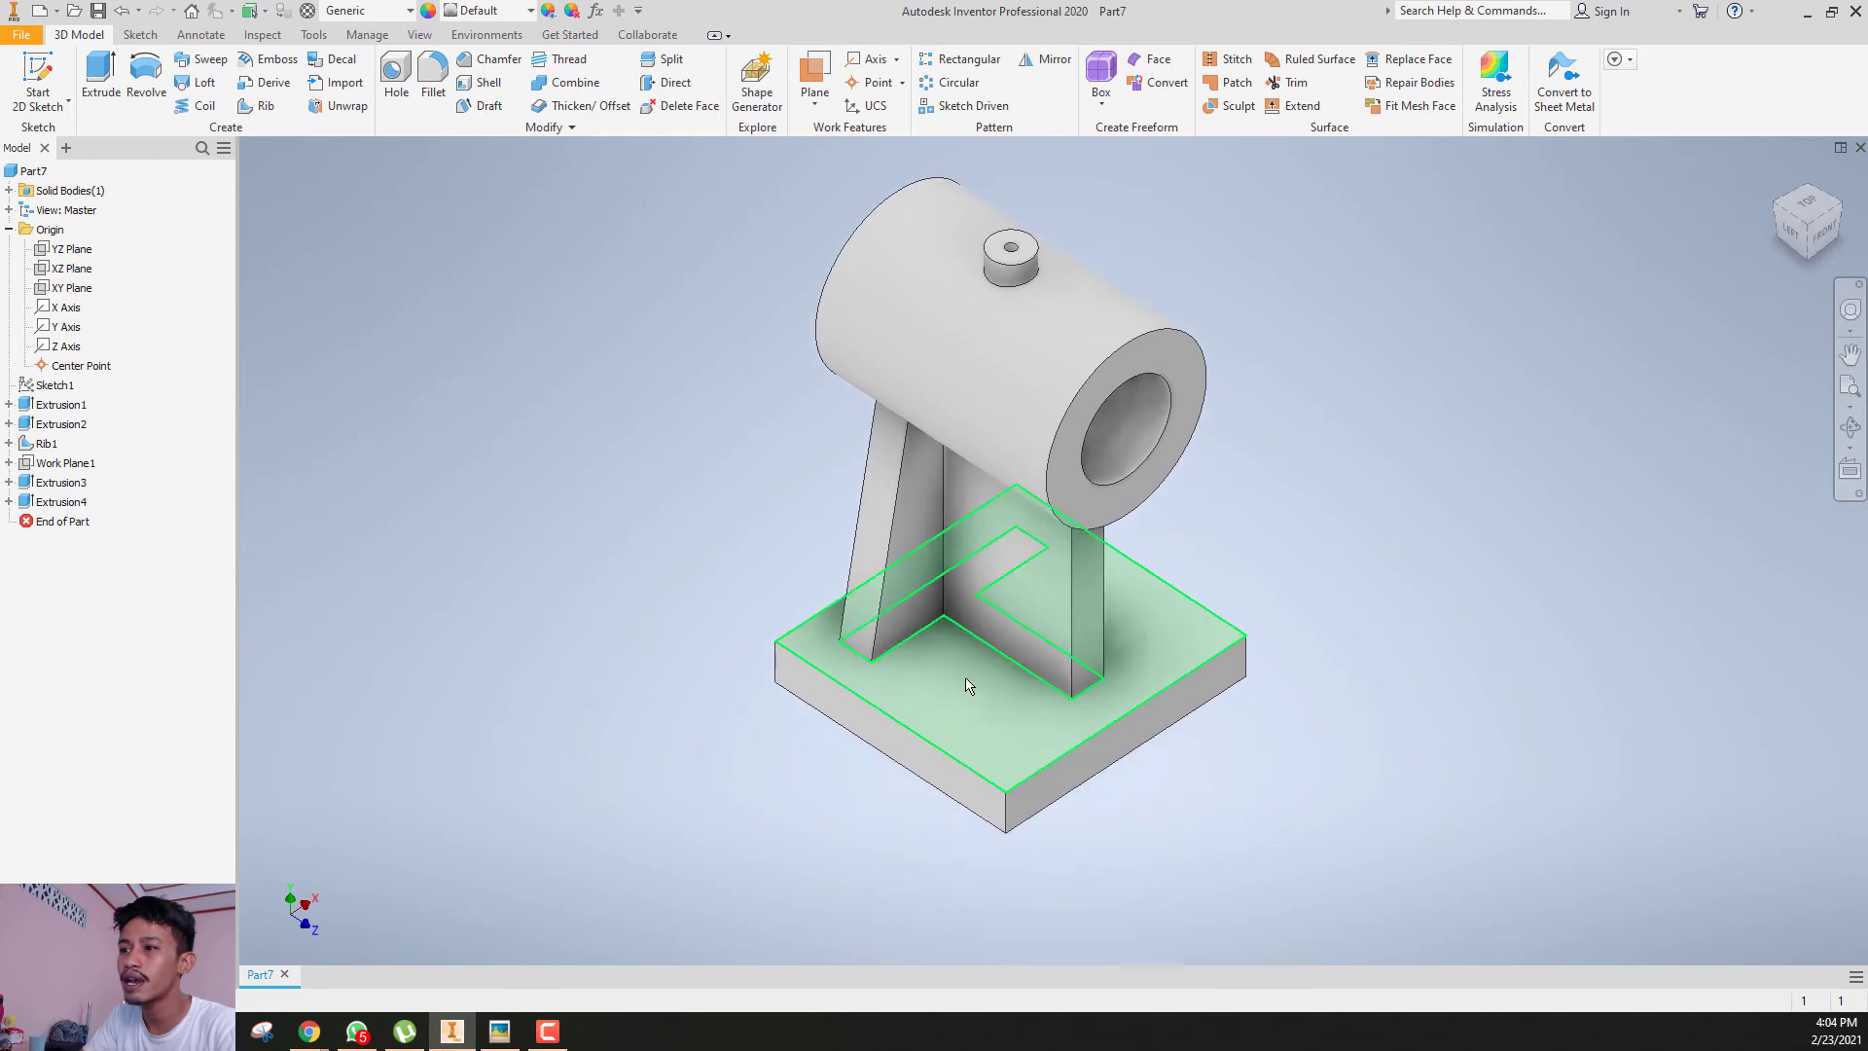
pyautogui.scroll(-3, 966, 686)
pyautogui.scroll(3, 1565, 440)
pyautogui.moveTo(1379, 489); pyautogui.dragTo(1370, 501, button='middle')
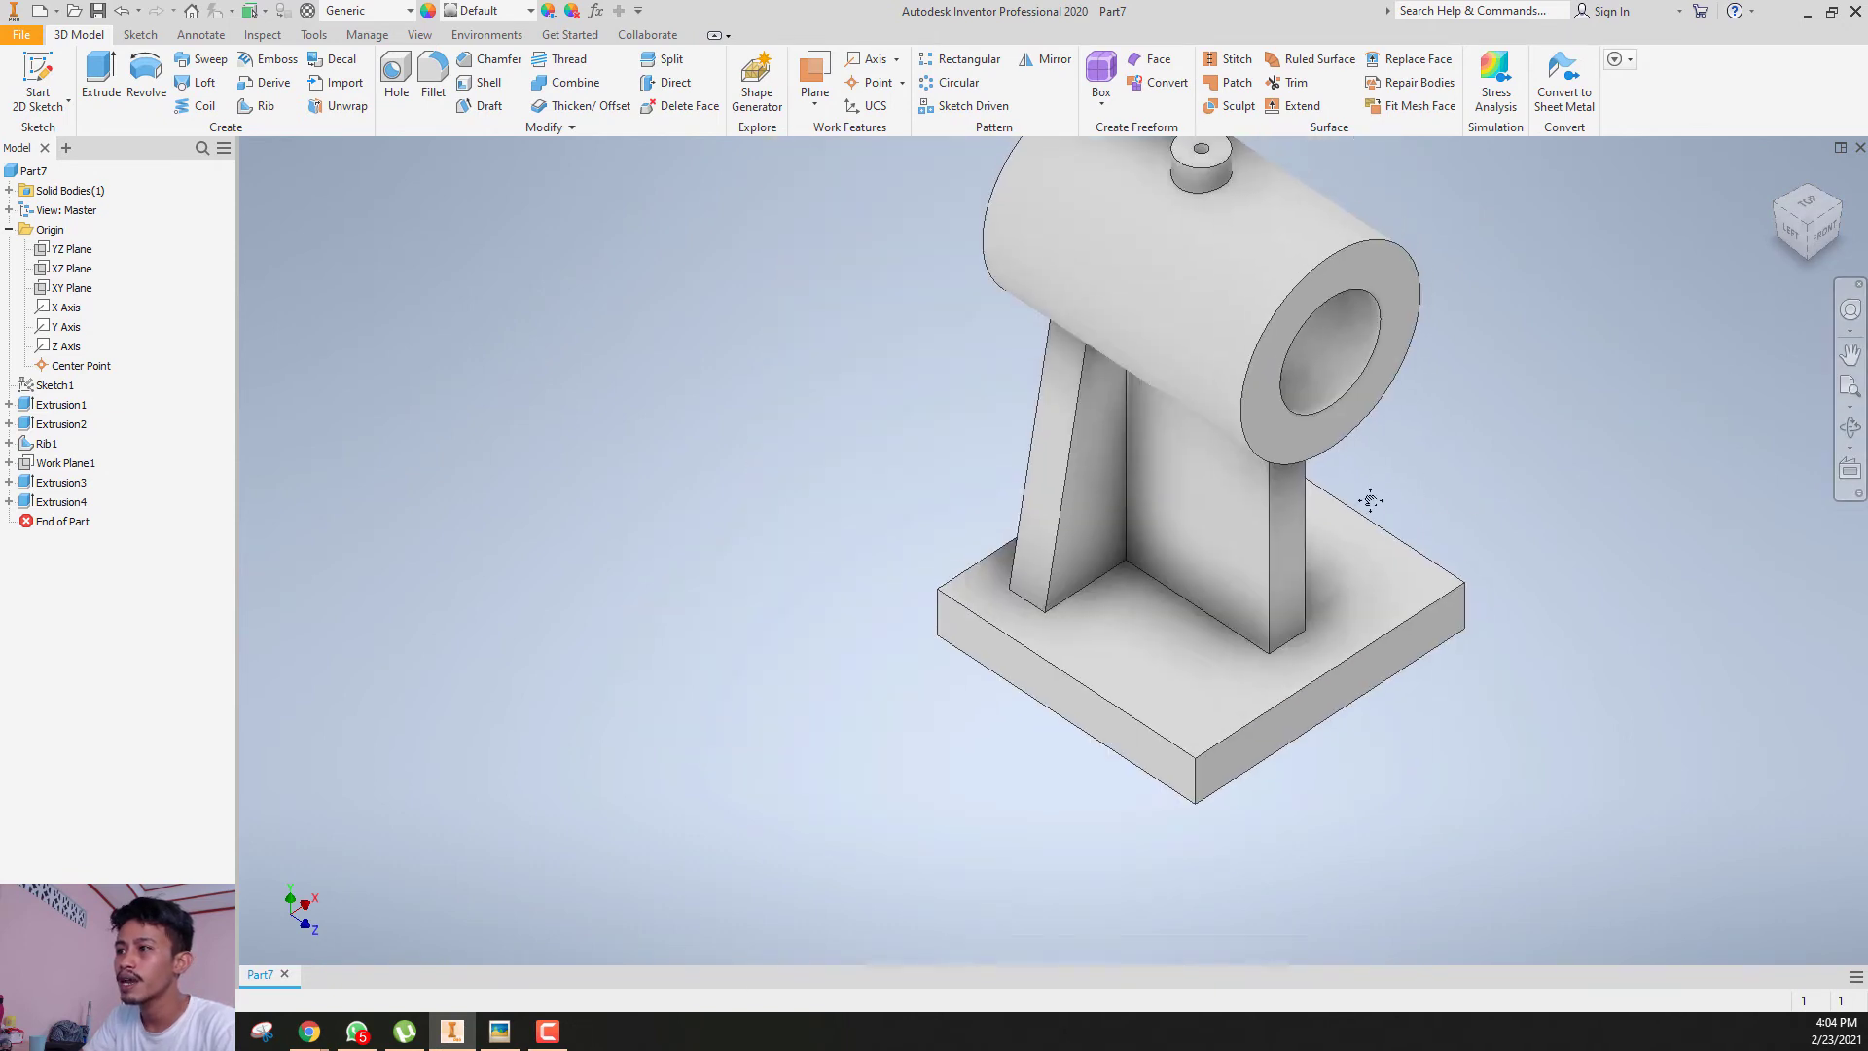
pyautogui.click(1160, 669)
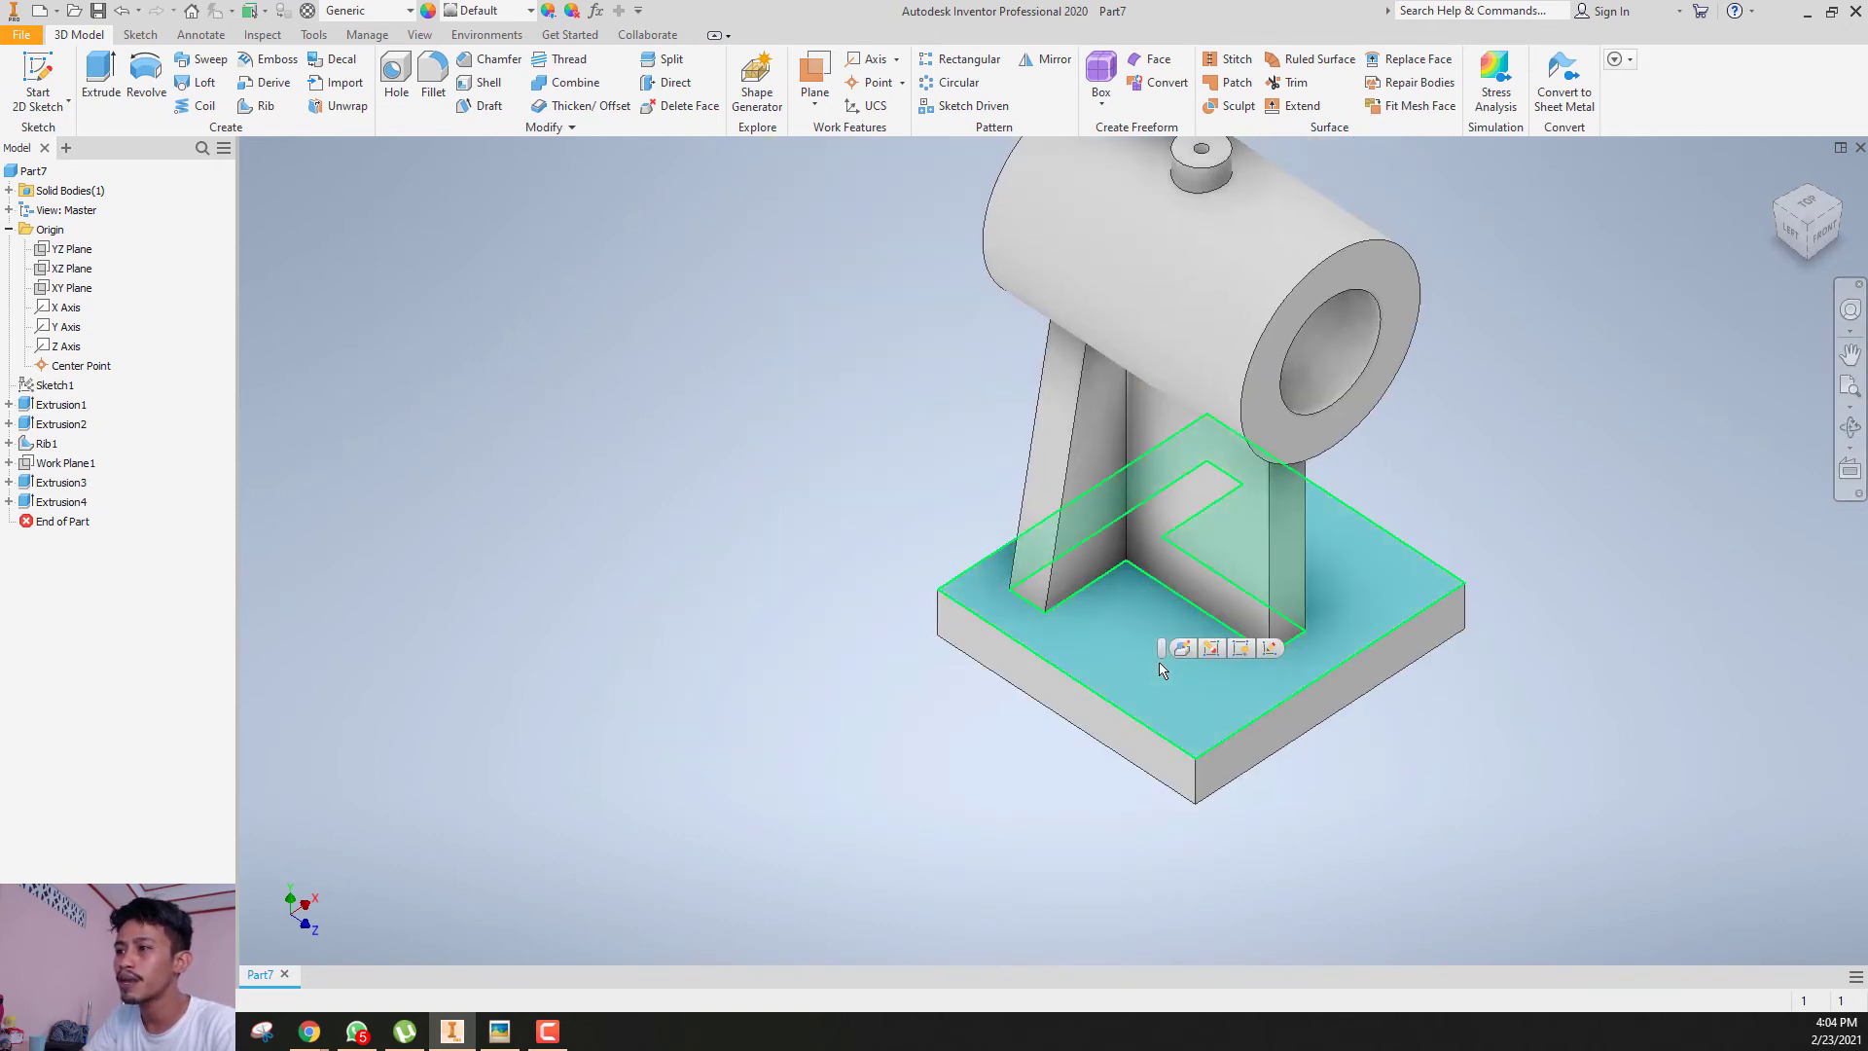
pyautogui.click(1273, 647)
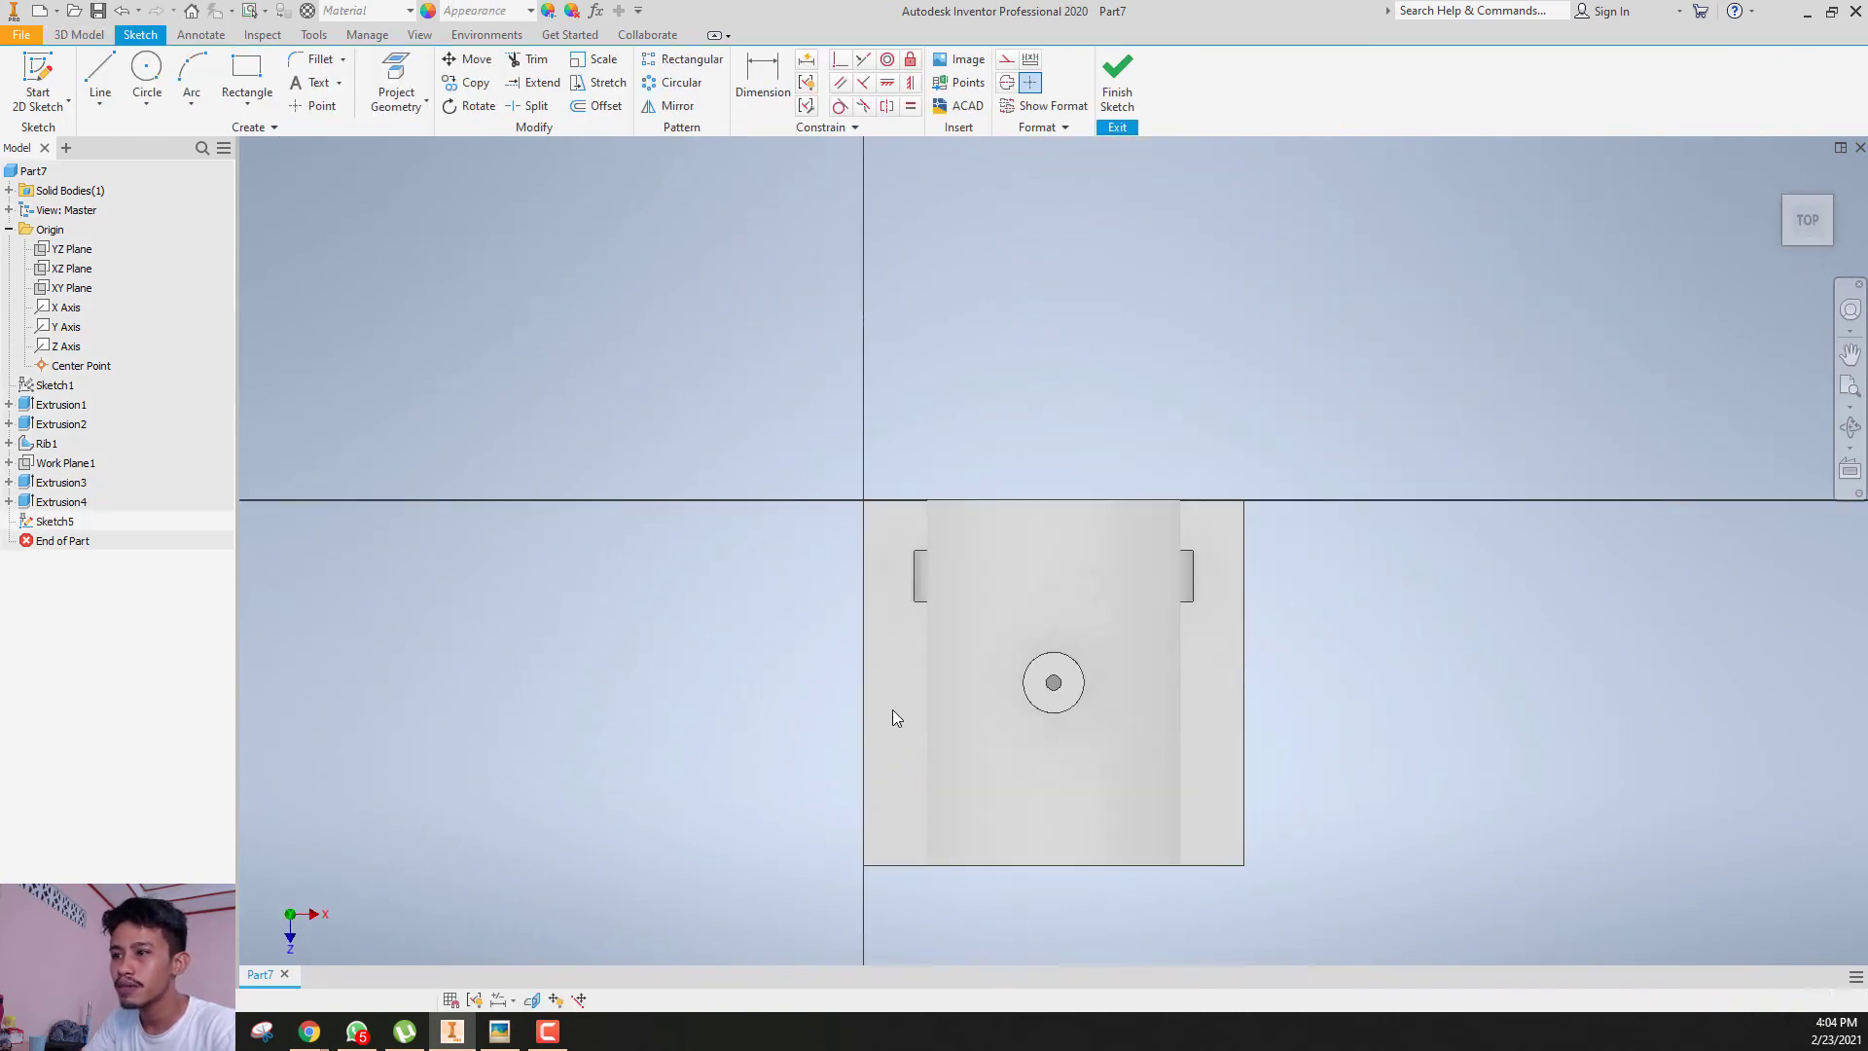
# - Slice the graphics at the sketch plane to expose the full top face of the base plate
pyautogui.rightClick(898, 679)
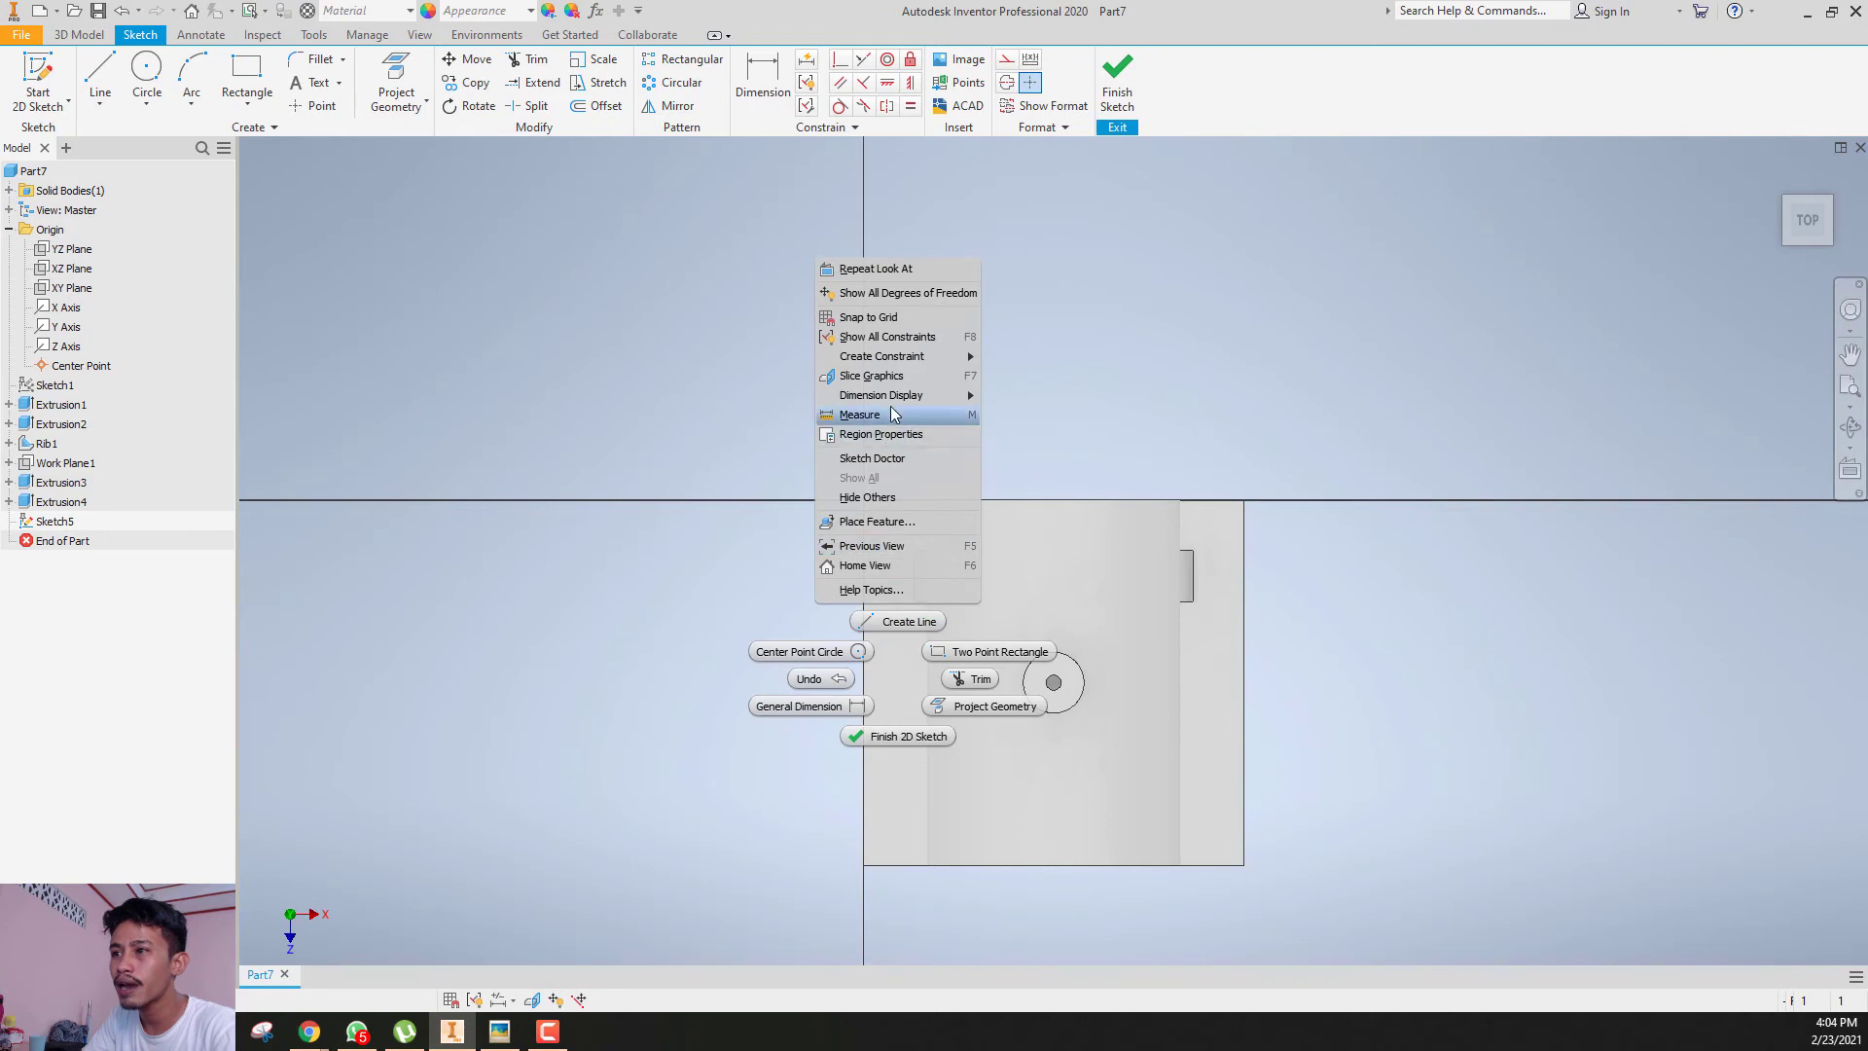
pyautogui.click(889, 375)
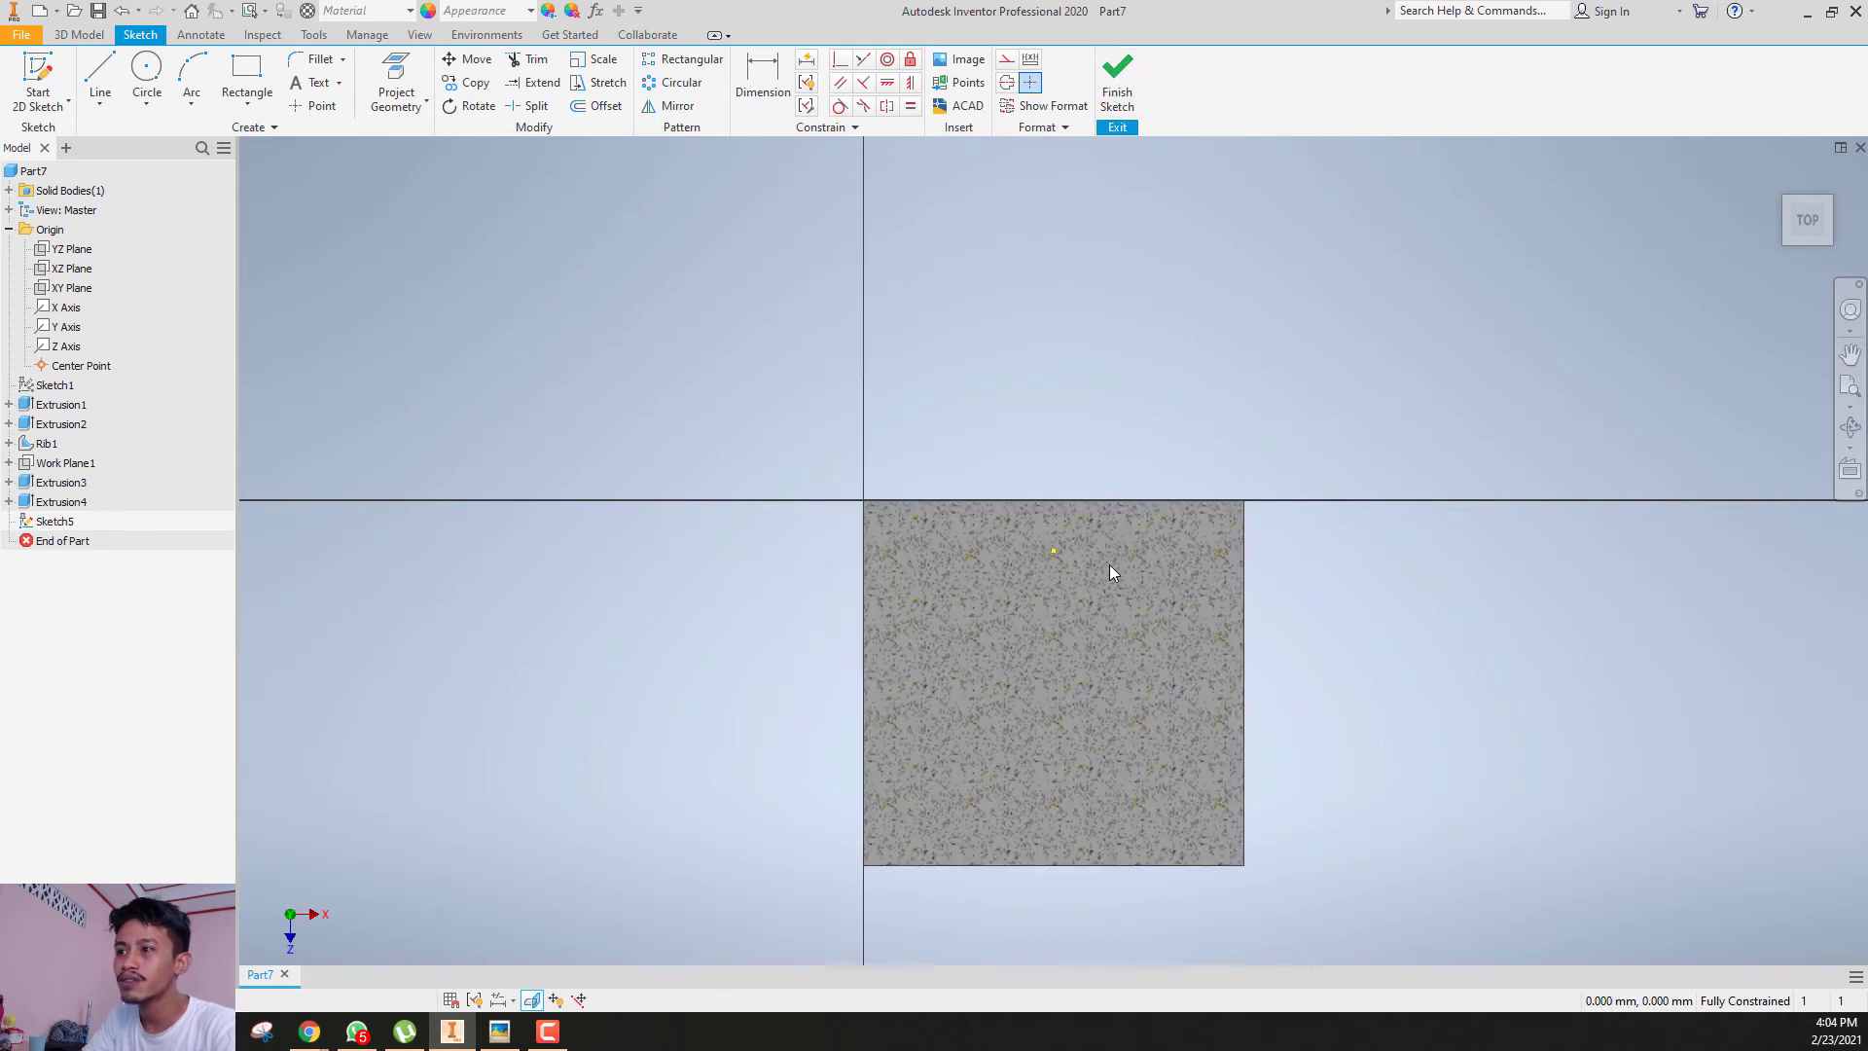
pyautogui.moveTo(1109, 567); pyautogui.dragTo(1058, 415, button='middle')
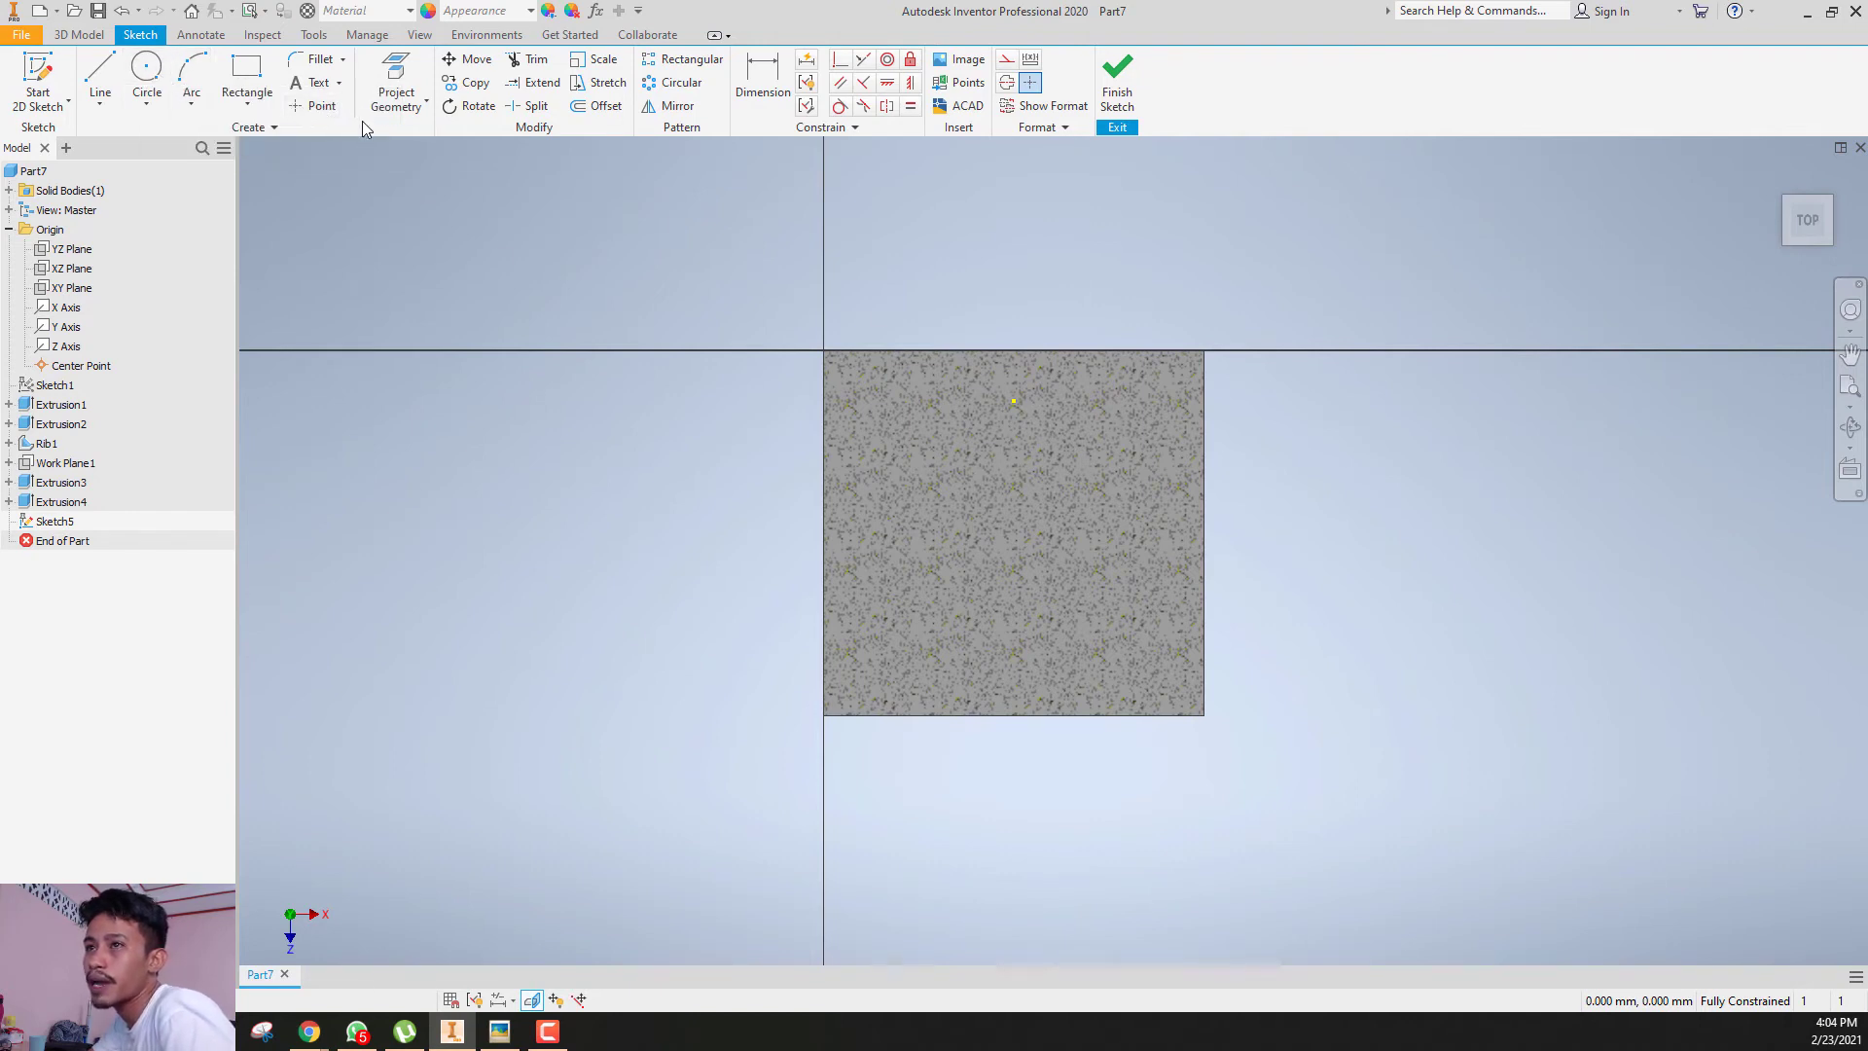
pyautogui.click(97, 36)
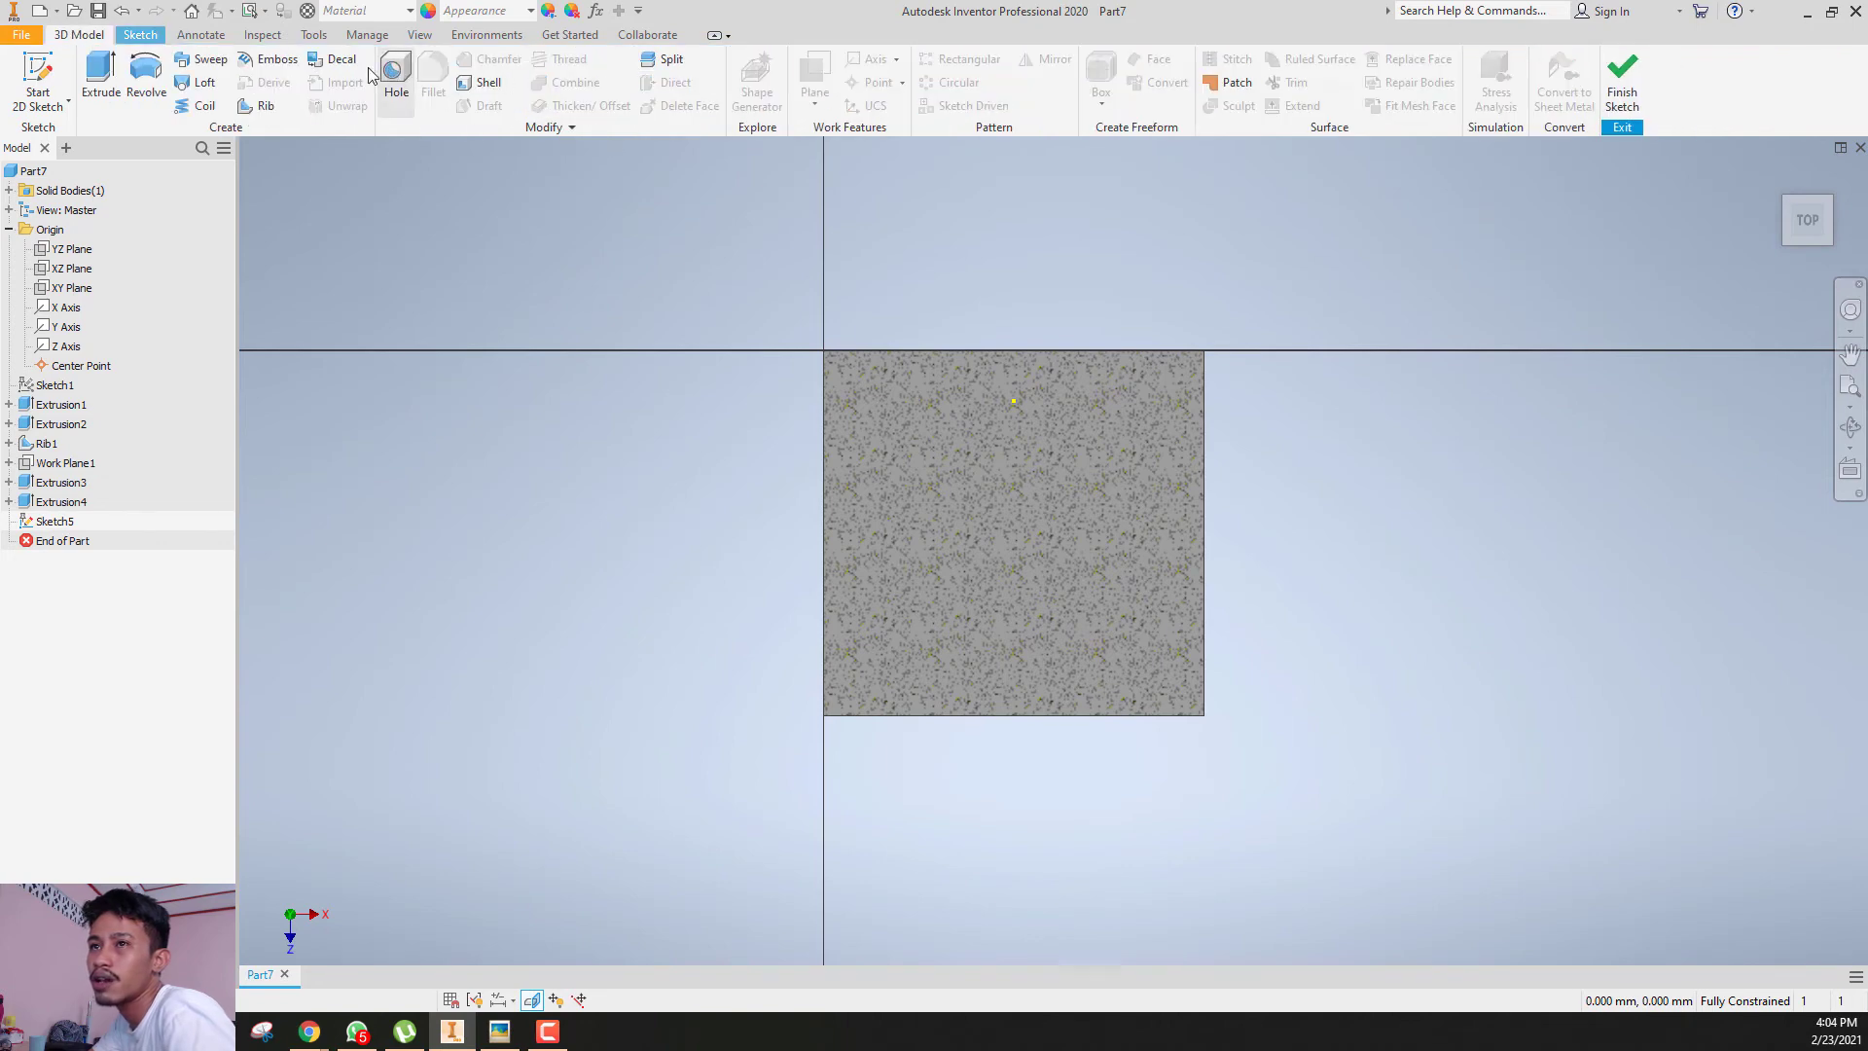
# - Place two horizontally aligned sketch points on the base plate's top face, about 45 mm from its back edge
pyautogui.click(140, 34)
pyautogui.click(313, 105)
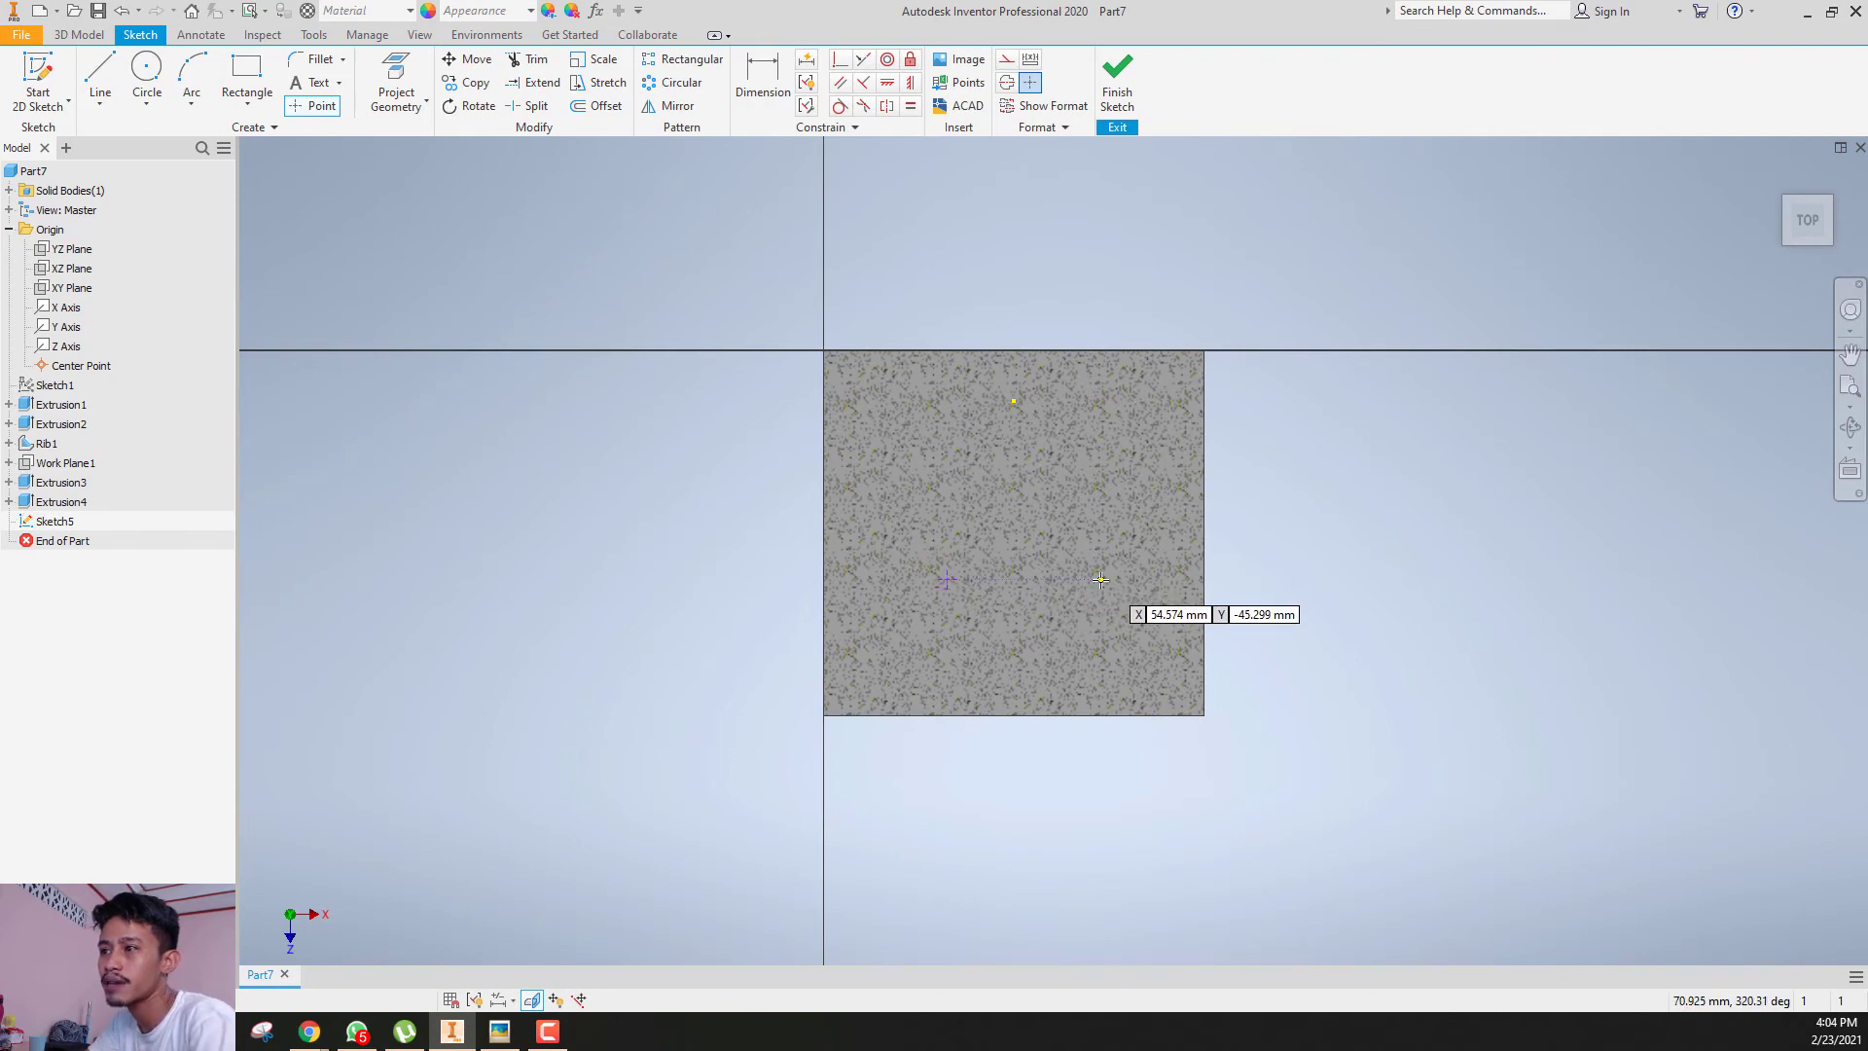
pyautogui.scroll(3, 1052, 584)
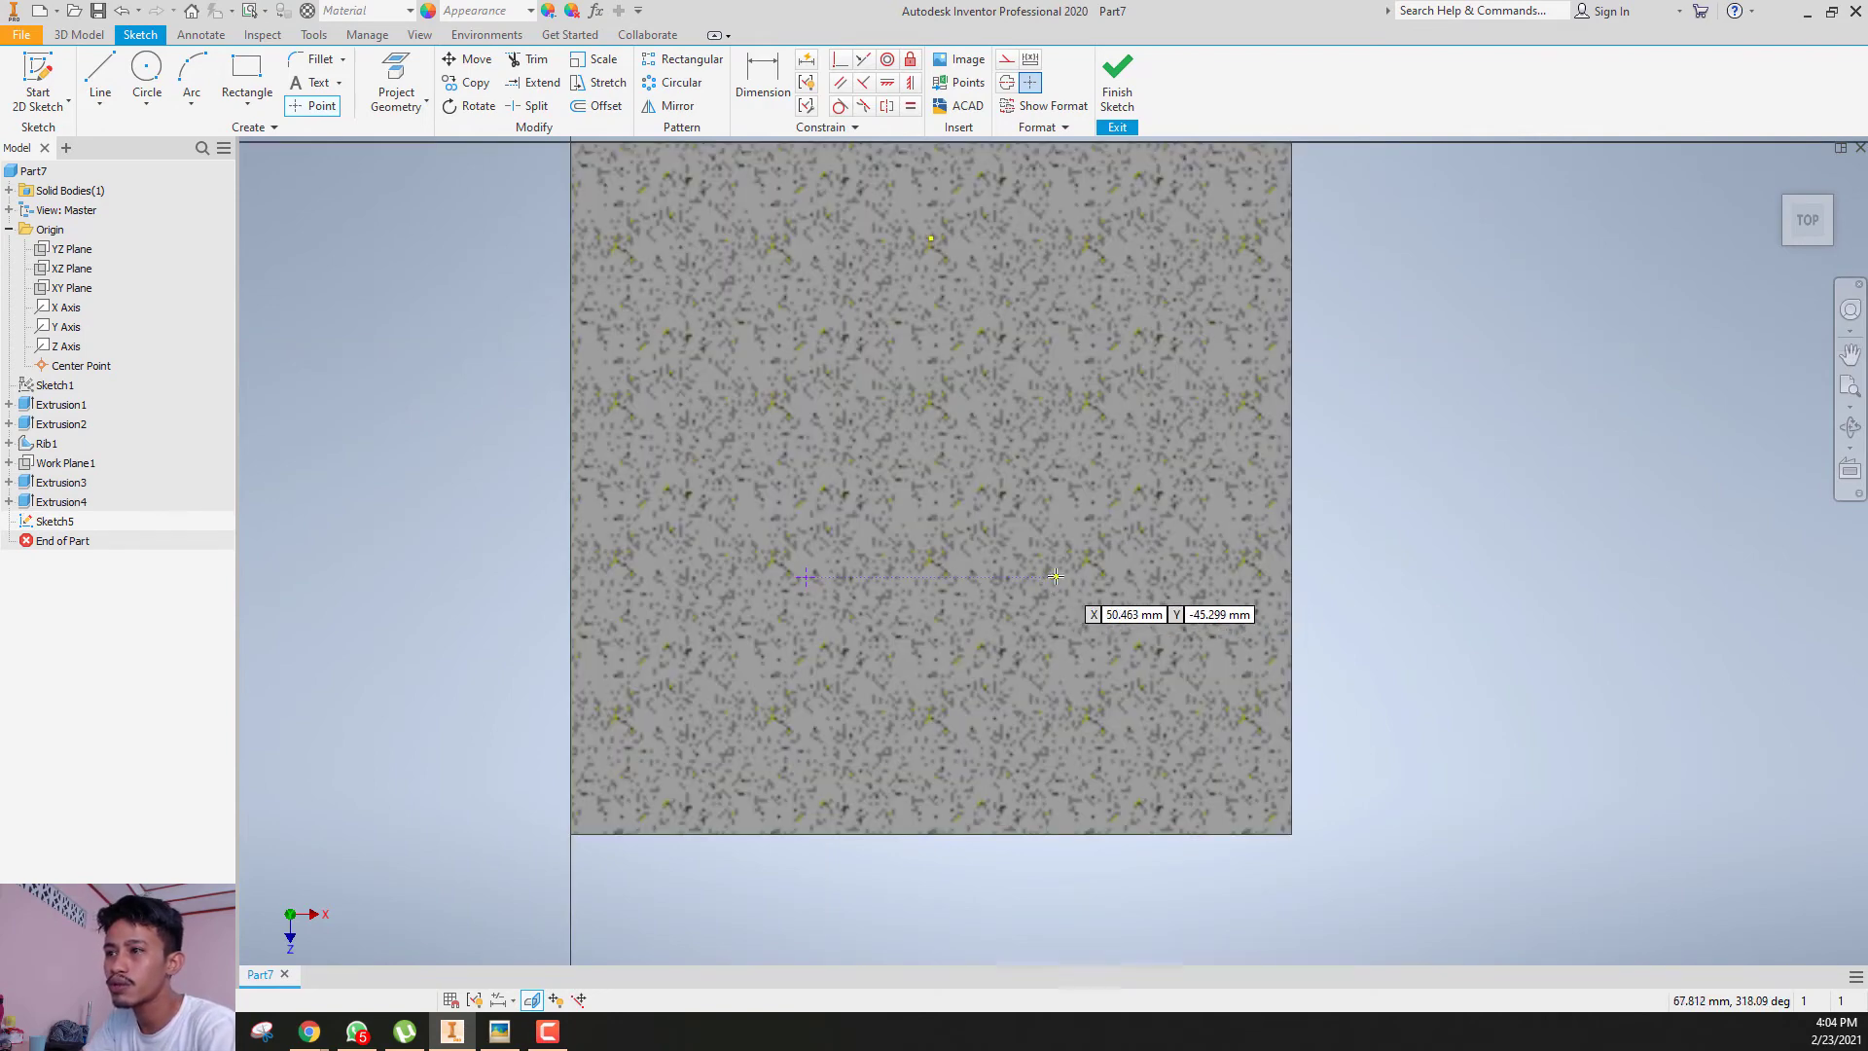
pyautogui.click(1088, 578)
pyautogui.press('Escape')
pyautogui.scroll(-5, 758, 545)
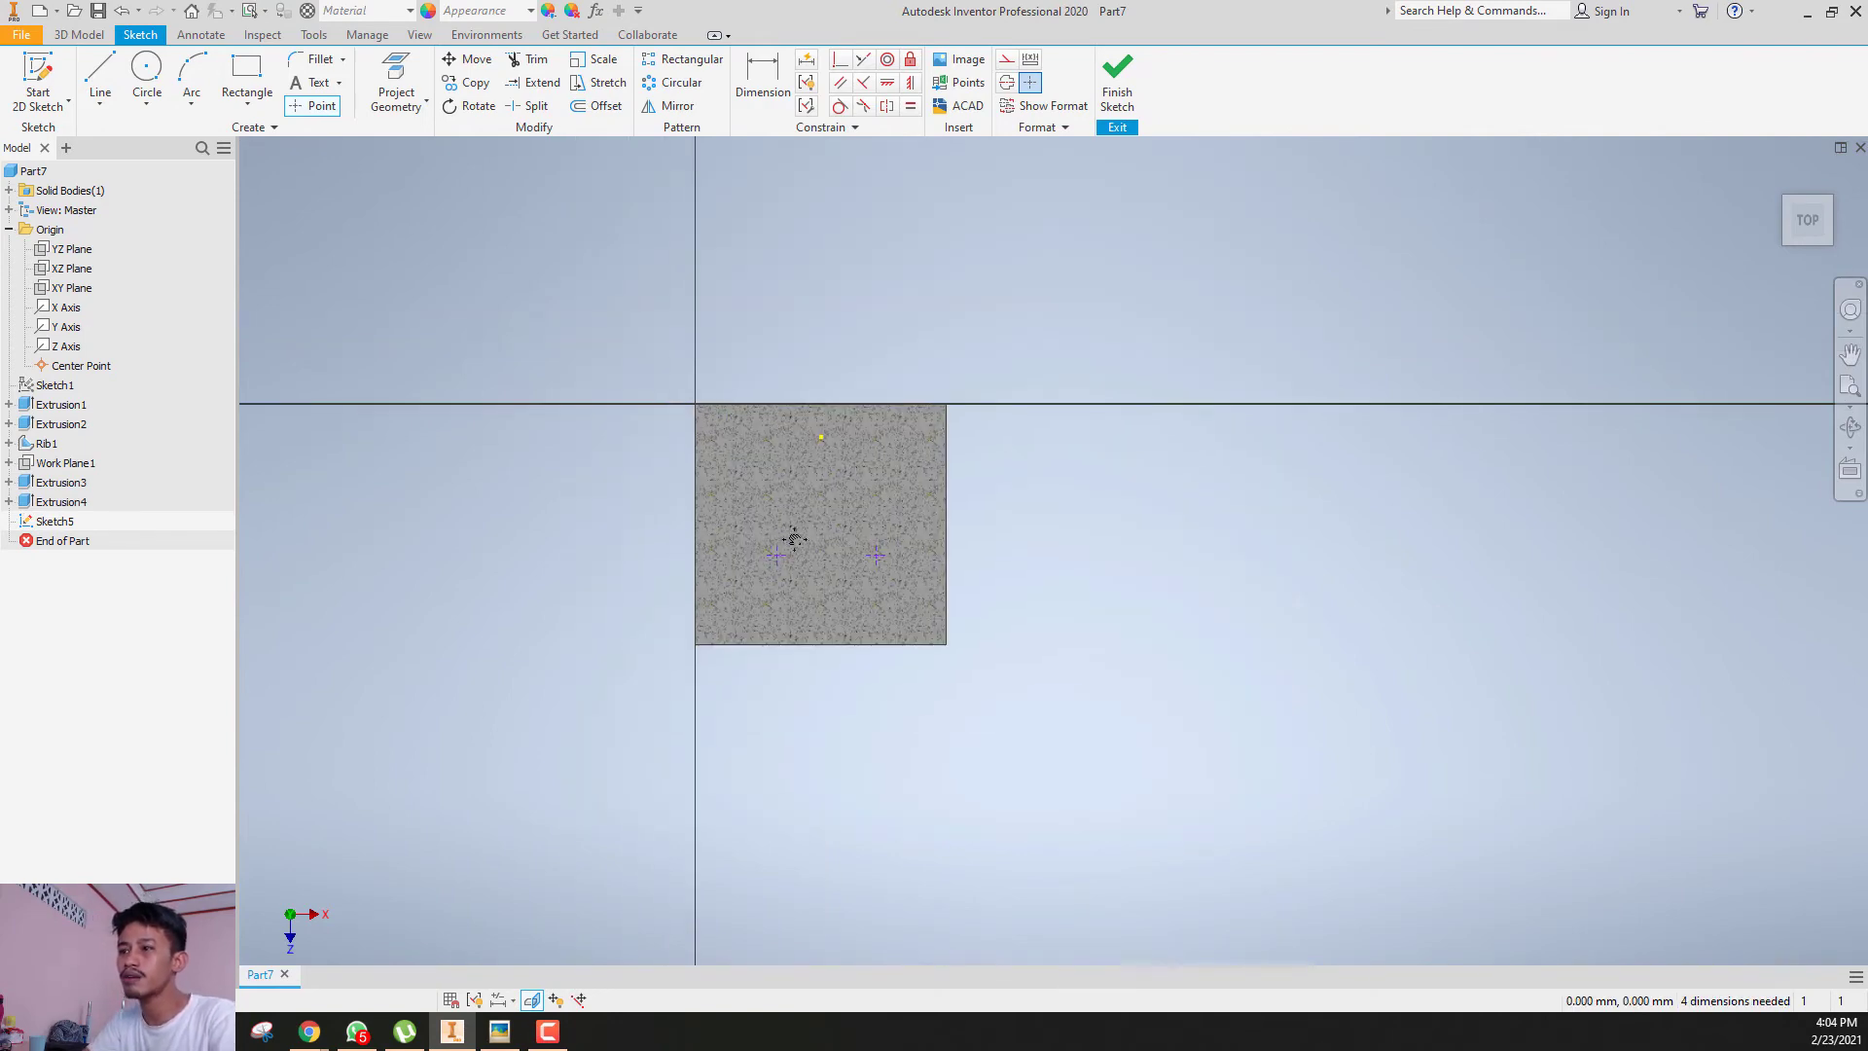
pyautogui.scroll(3, 758, 544)
pyautogui.moveTo(758, 545)
pyautogui.mouseDown(button='middle')
pyautogui.moveTo(1012, 558)
pyautogui.moveTo(883, 550)
pyautogui.mouseUp(button='middle')
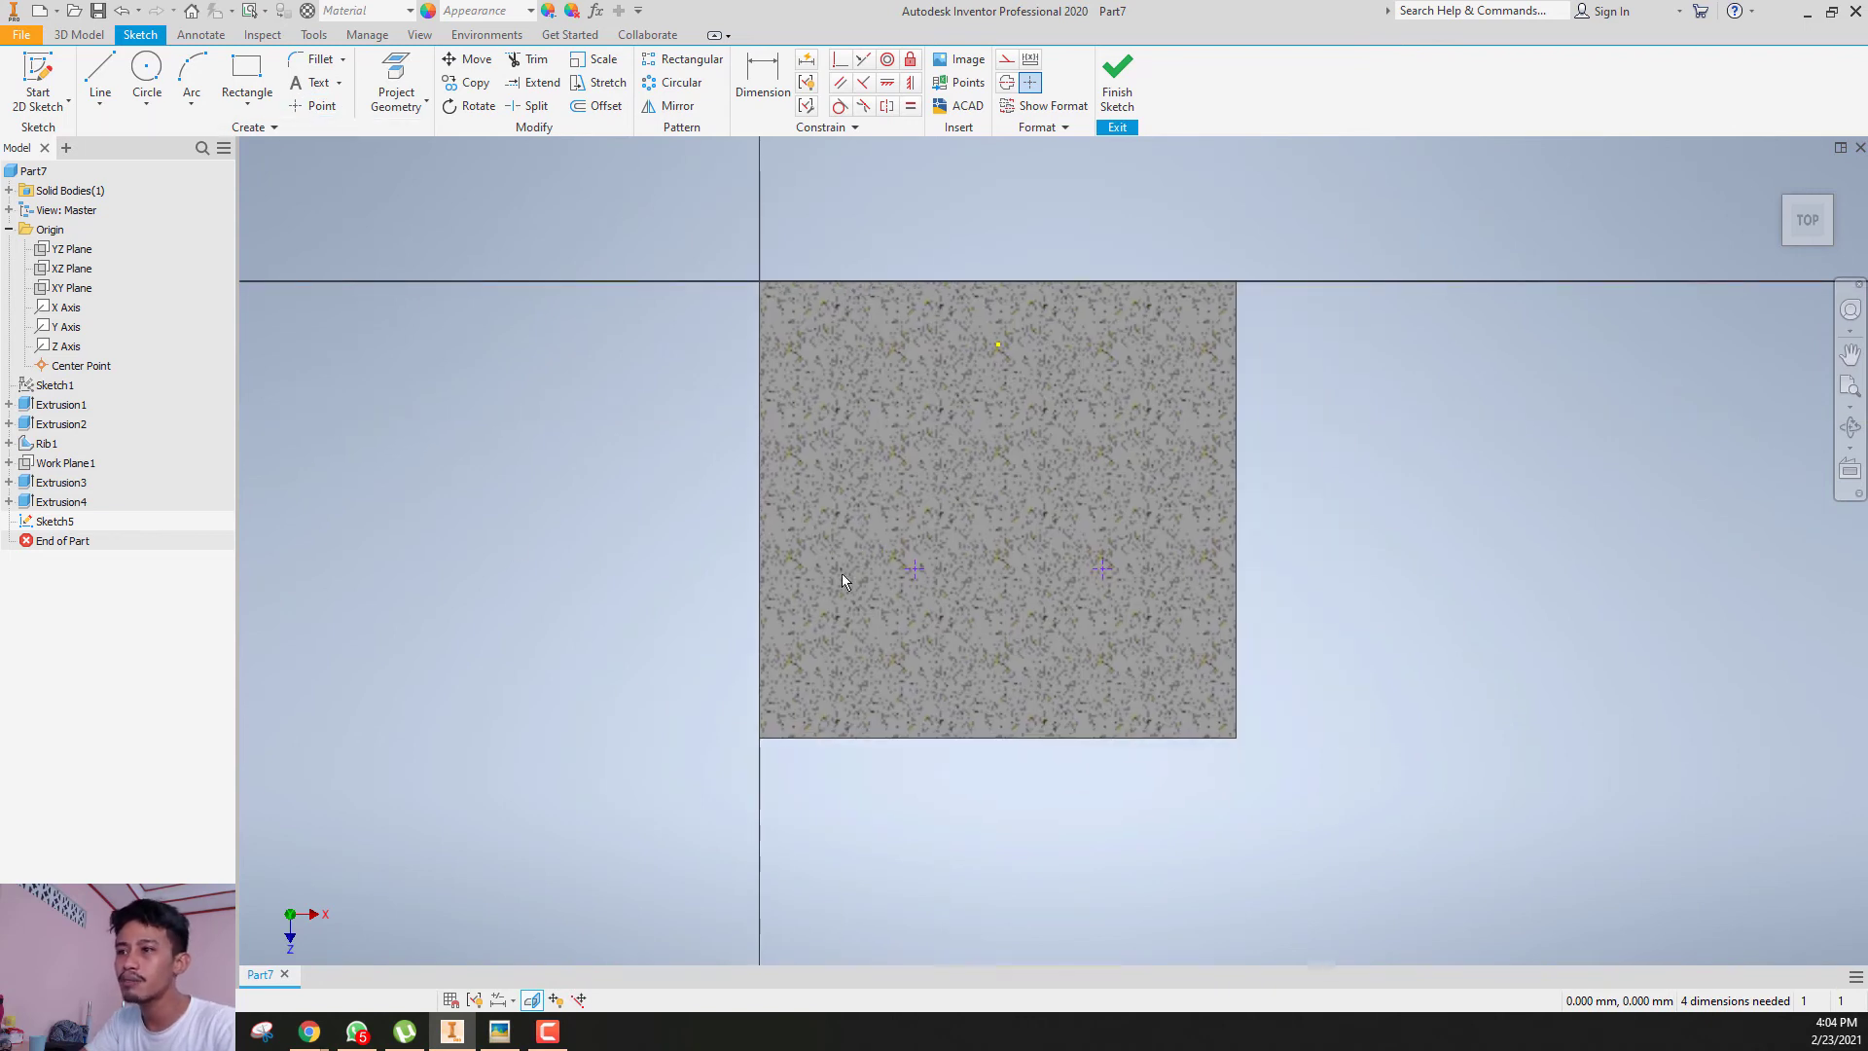
pyautogui.press('d')
pyautogui.click(914, 569)
pyautogui.click(761, 578)
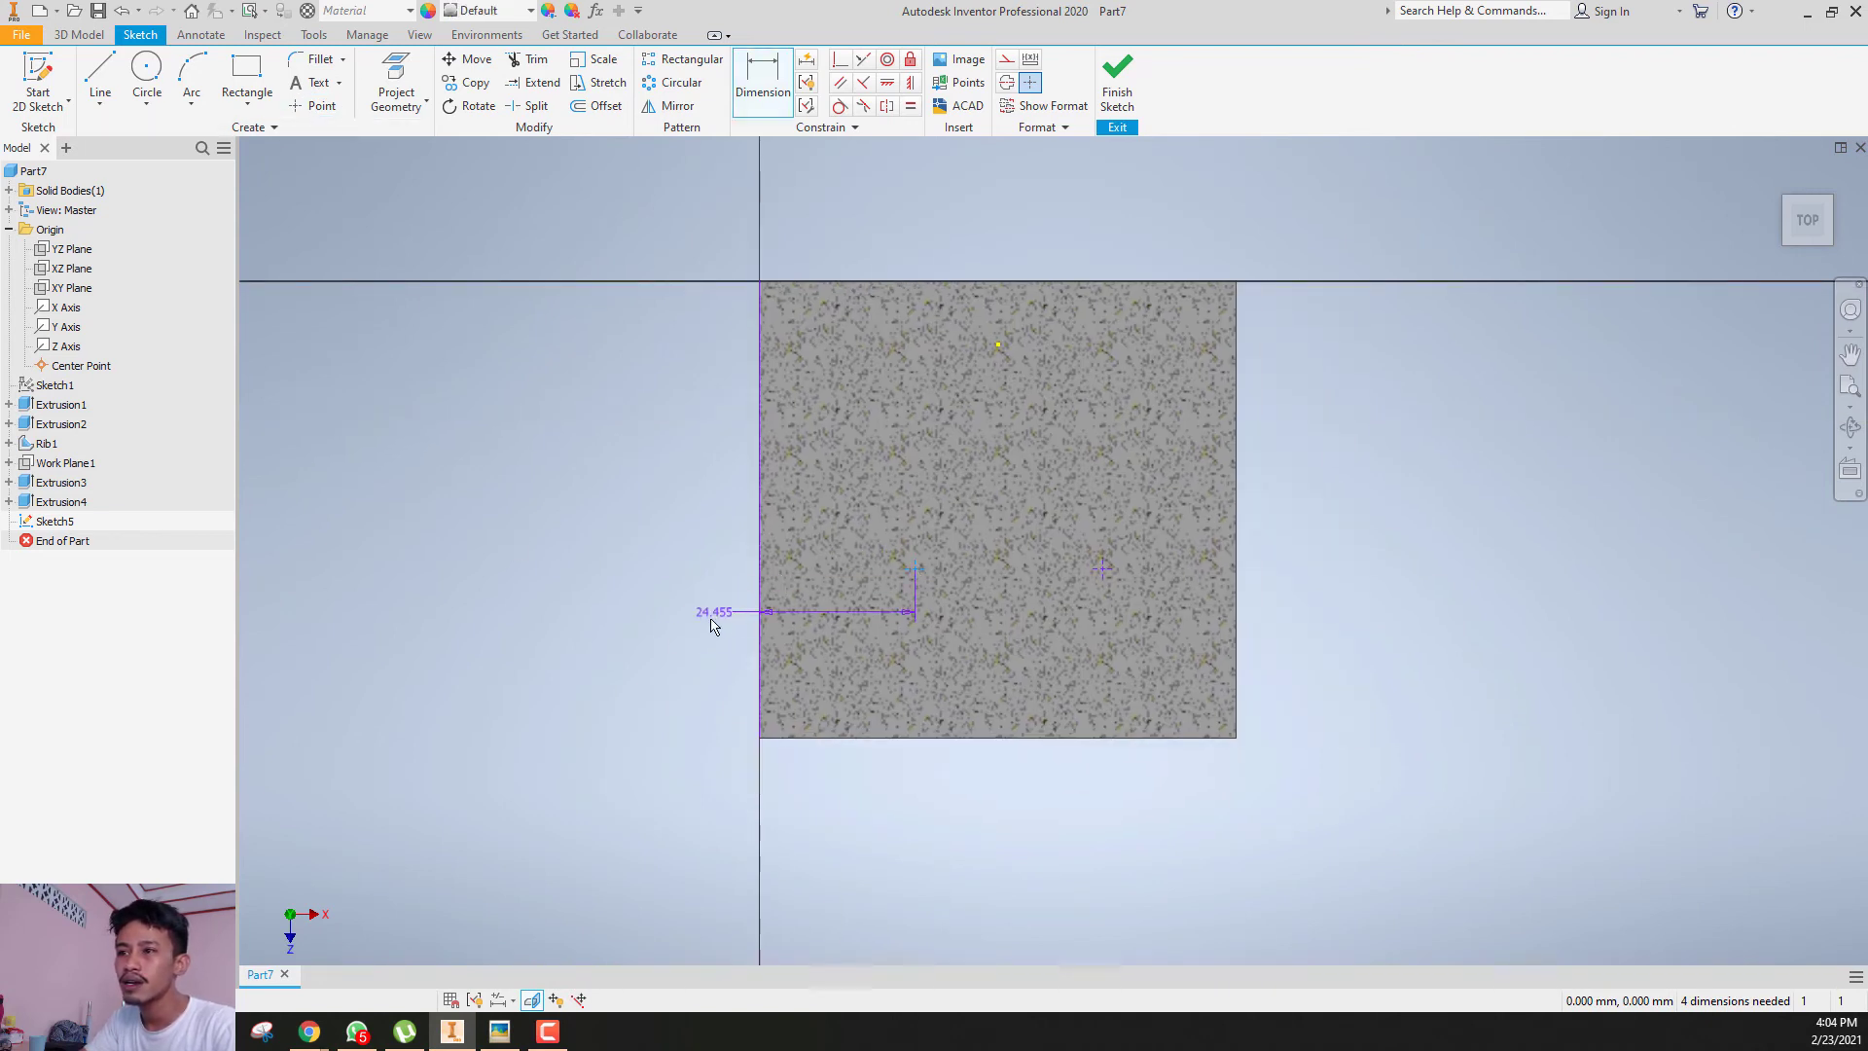
pyautogui.click(651, 670)
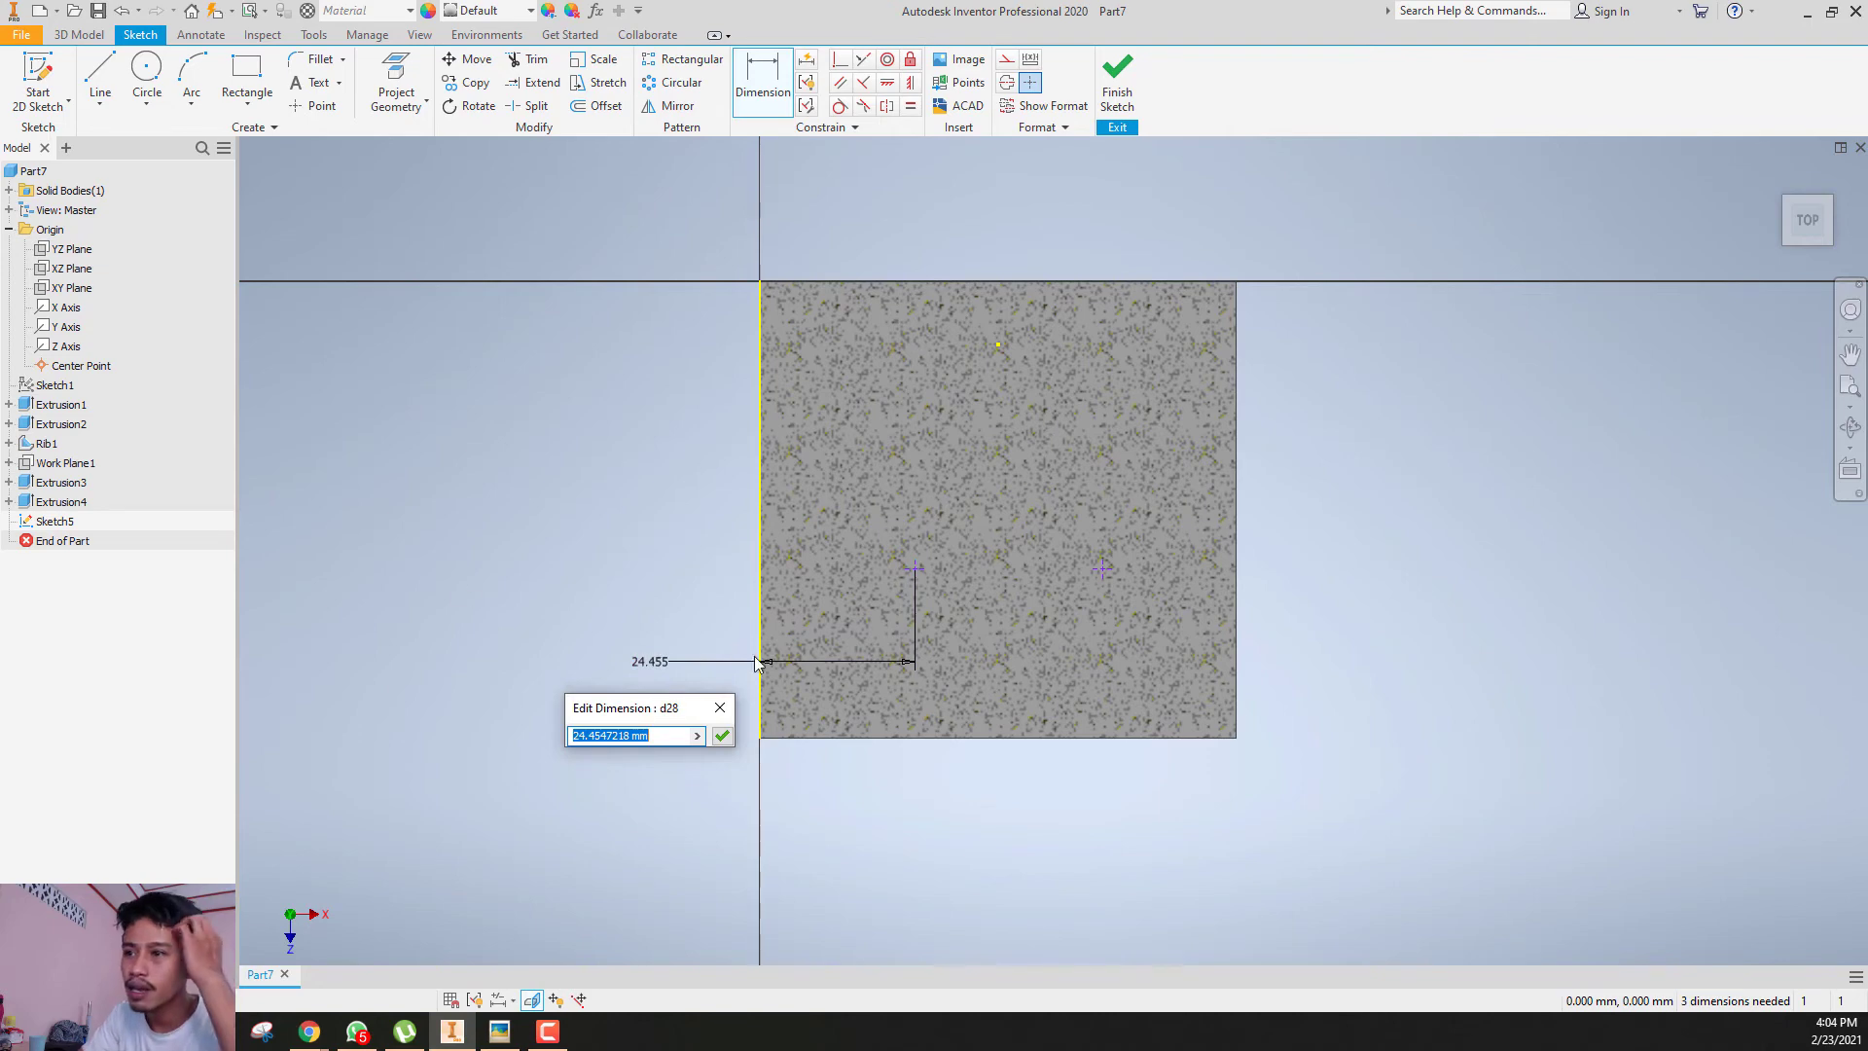
pyautogui.click(720, 708)
pyautogui.press('Escape')
pyautogui.moveTo(644, 663); pyautogui.dragTo(465, 699)
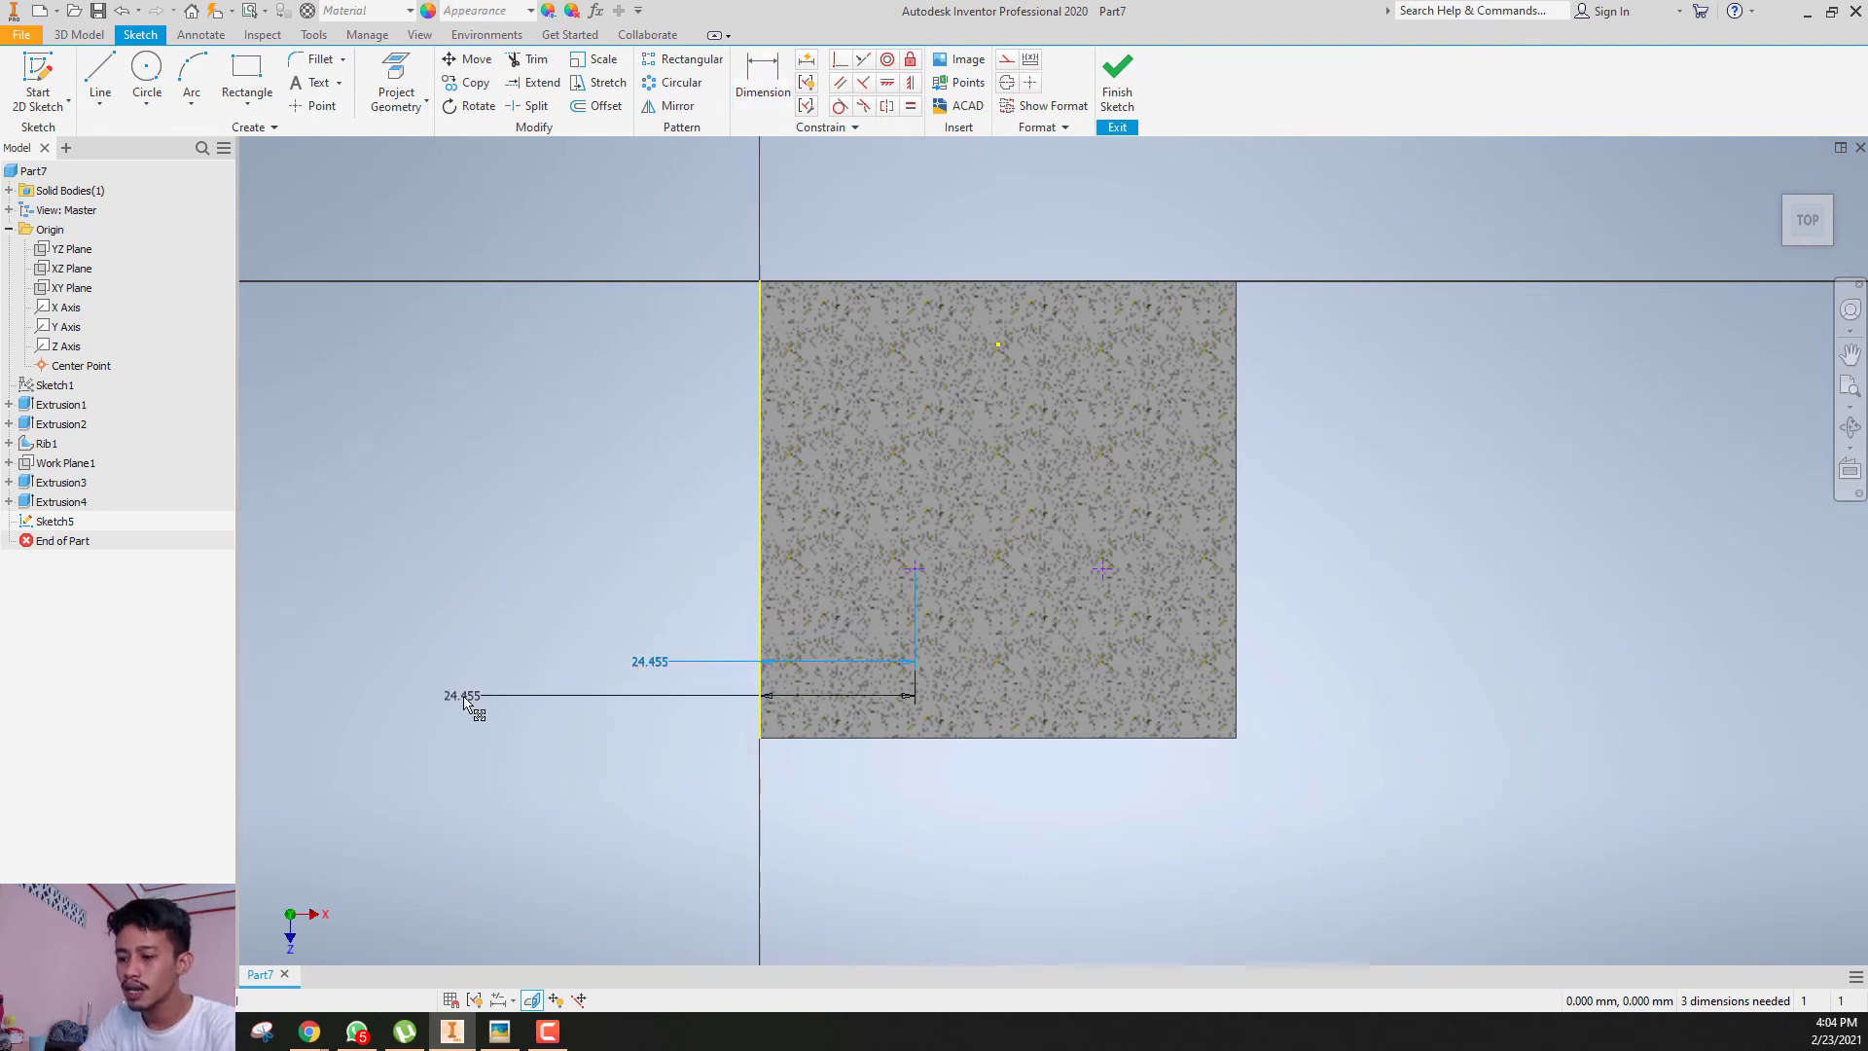
pyautogui.press('Delete')
# - Dimension the spacing between the two points as 40 mm and constrain them to be horizontally level
pyautogui.press('d')
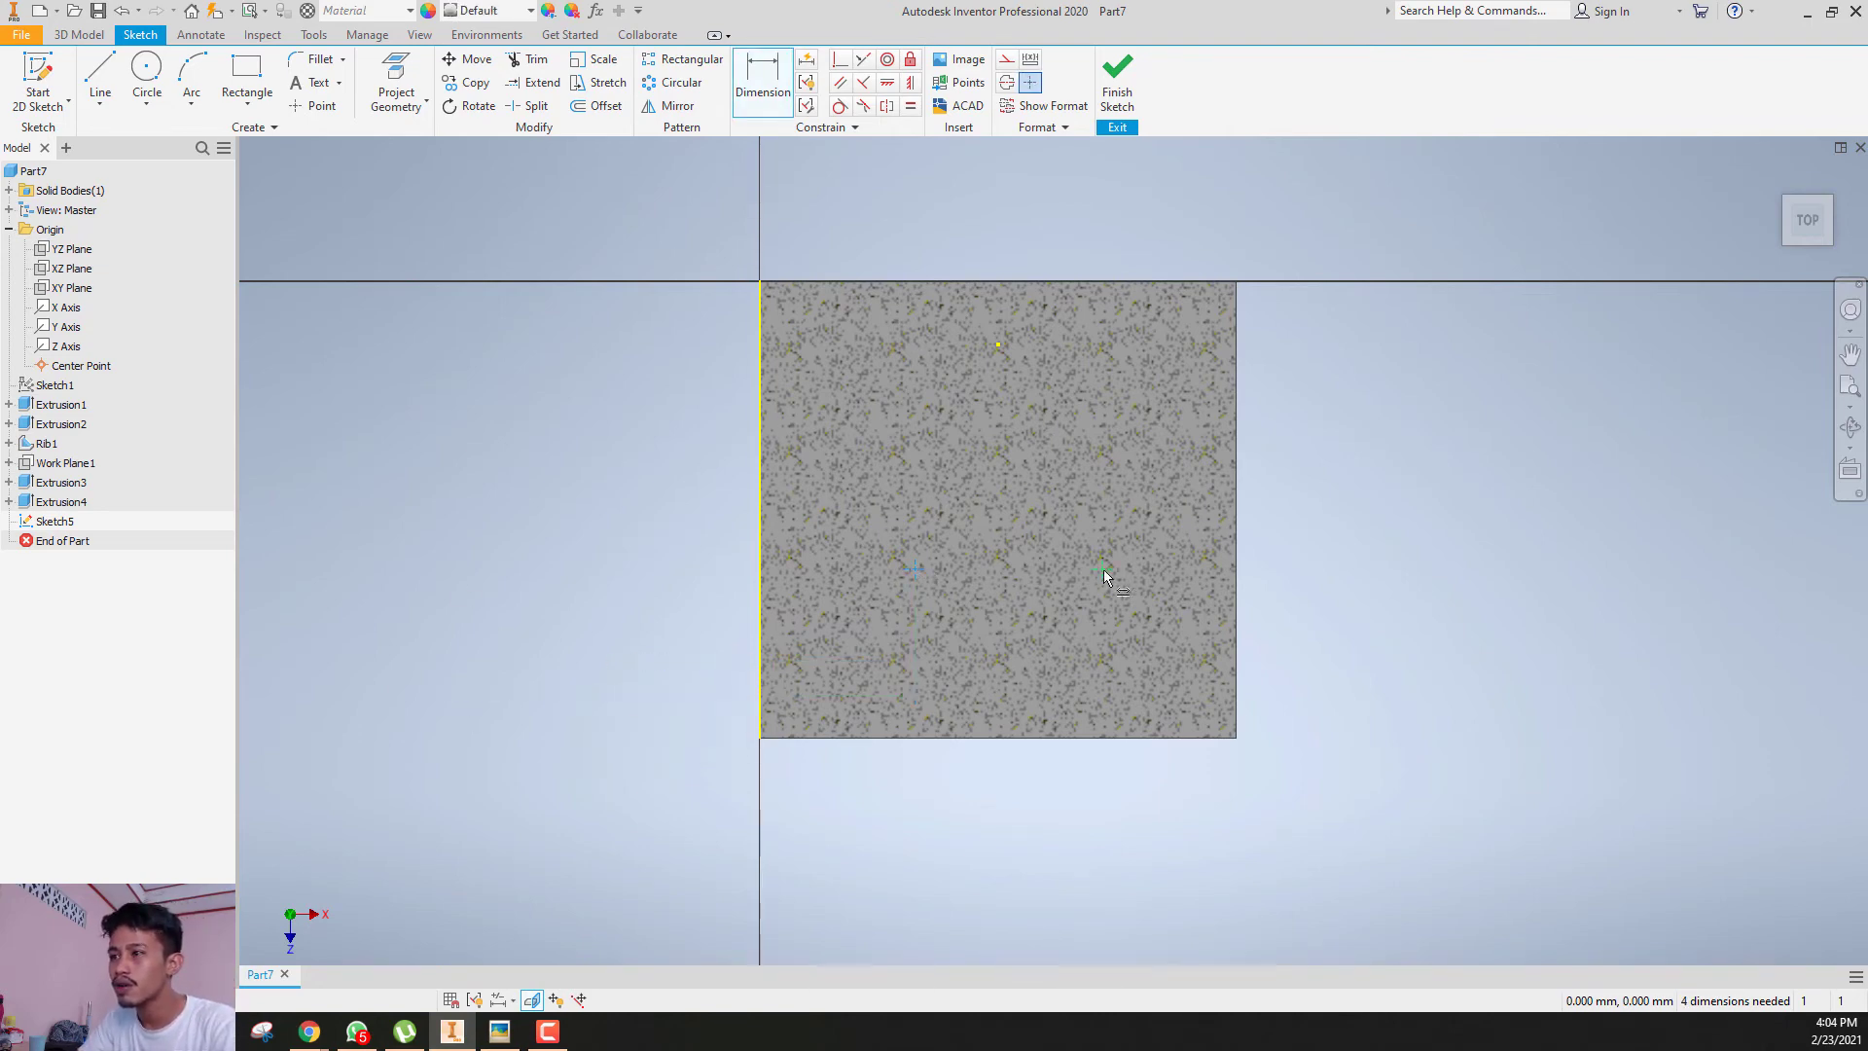
pyautogui.click(1101, 570)
pyautogui.click(1022, 534)
pyautogui.write('40')
pyautogui.press('Return')
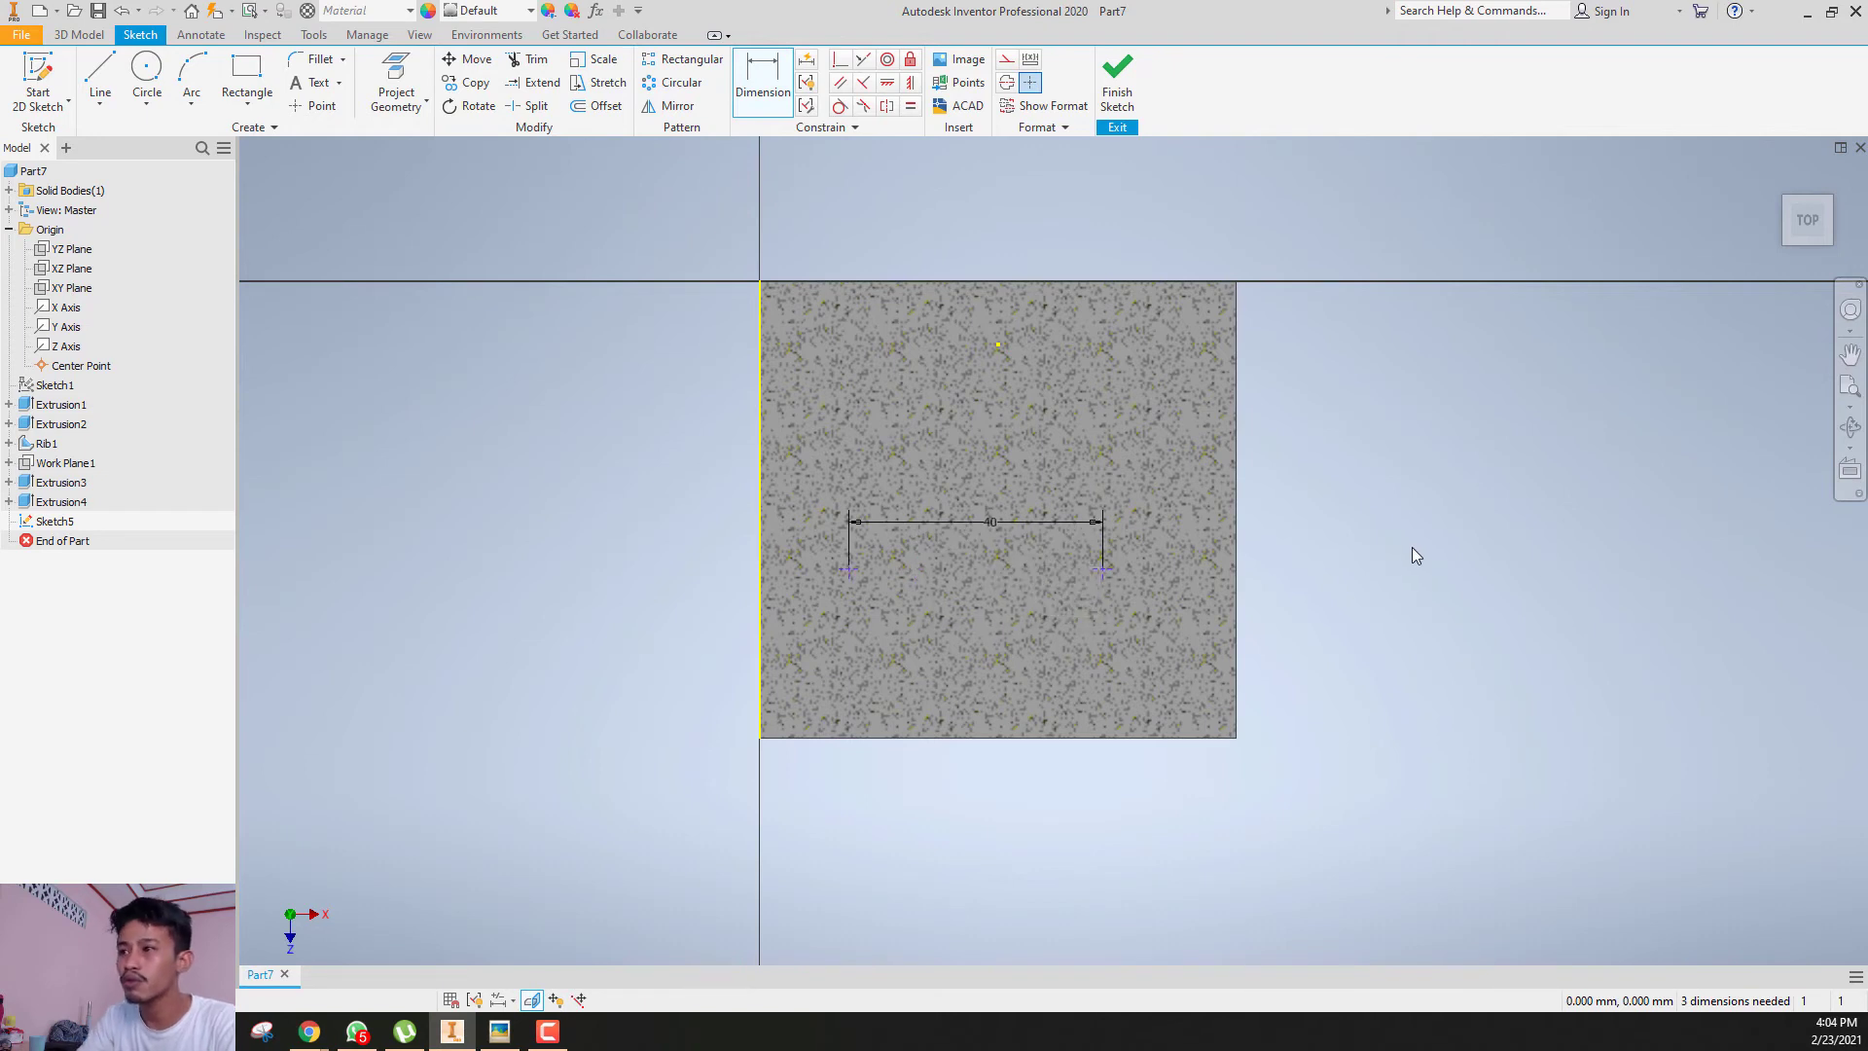
pyautogui.press('Escape')
pyautogui.moveTo(1102, 570)
pyautogui.mouseDown()
pyautogui.moveTo(1150, 618)
pyautogui.moveTo(1122, 593)
pyautogui.moveTo(1122, 609)
pyautogui.mouseUp()
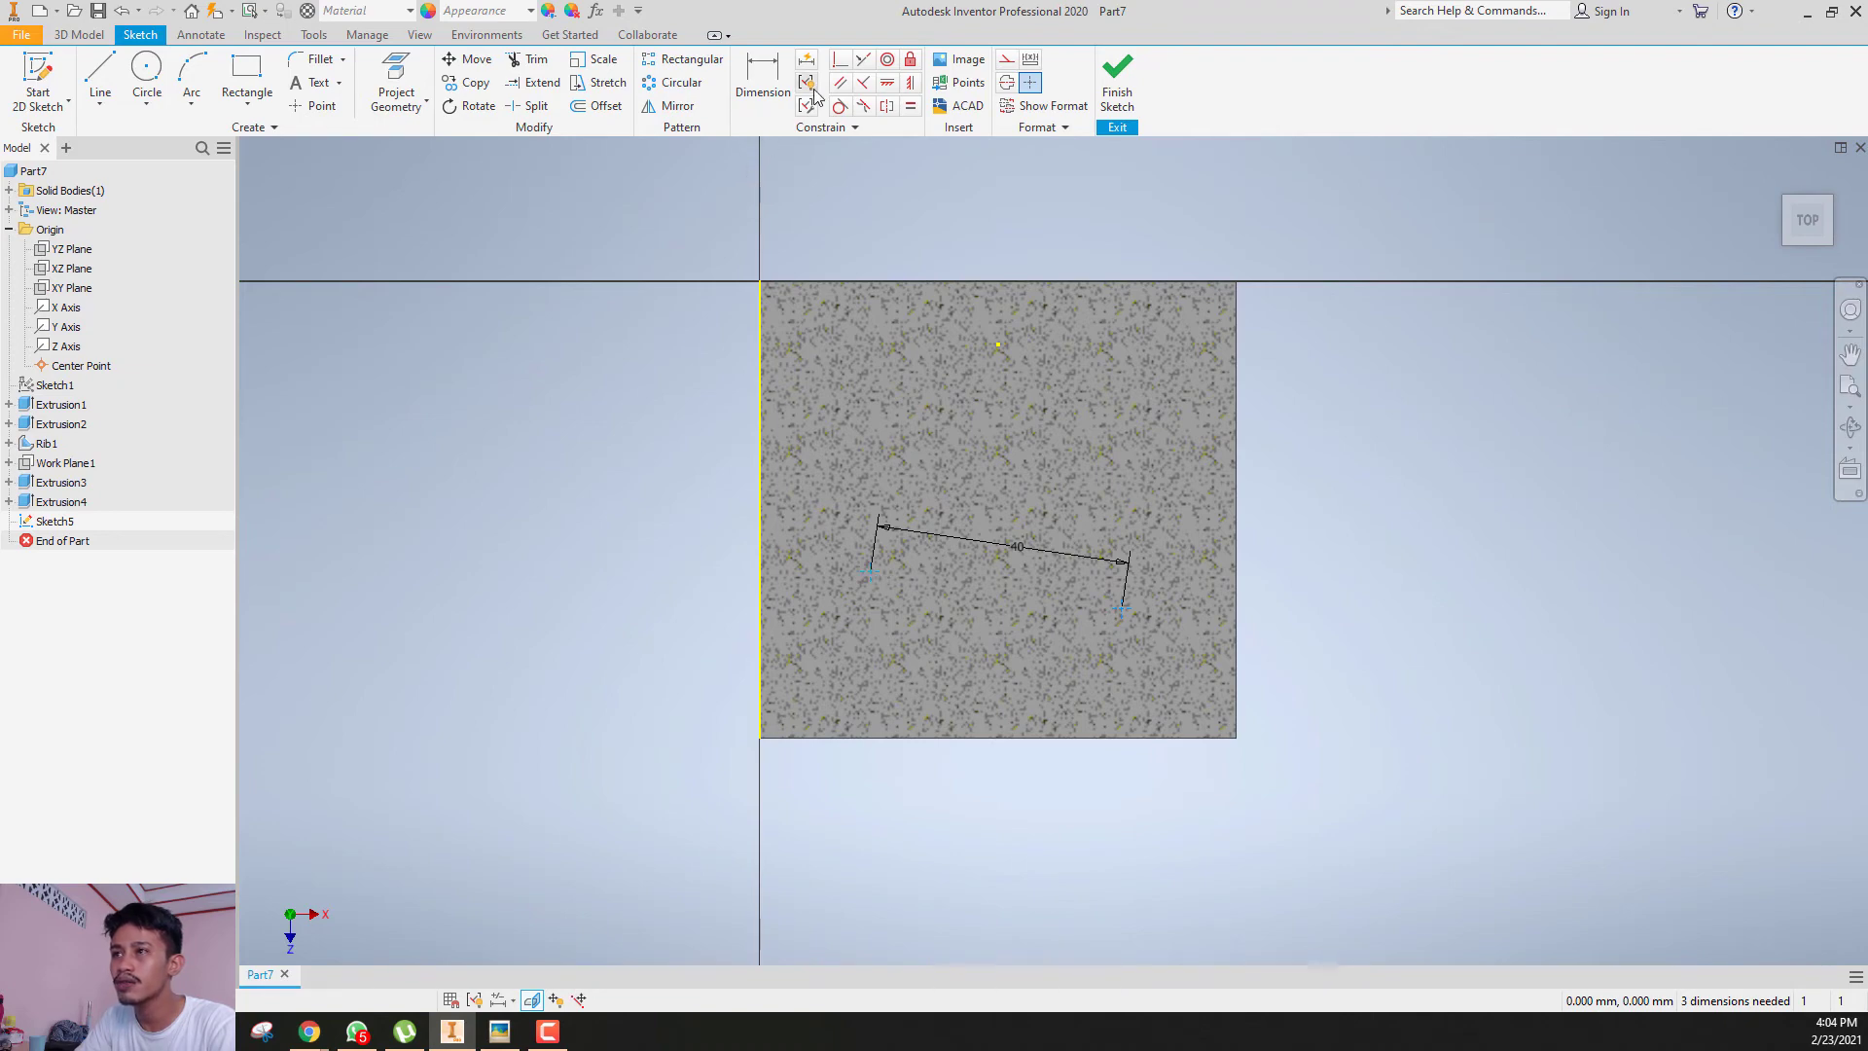
pyautogui.click(886, 84)
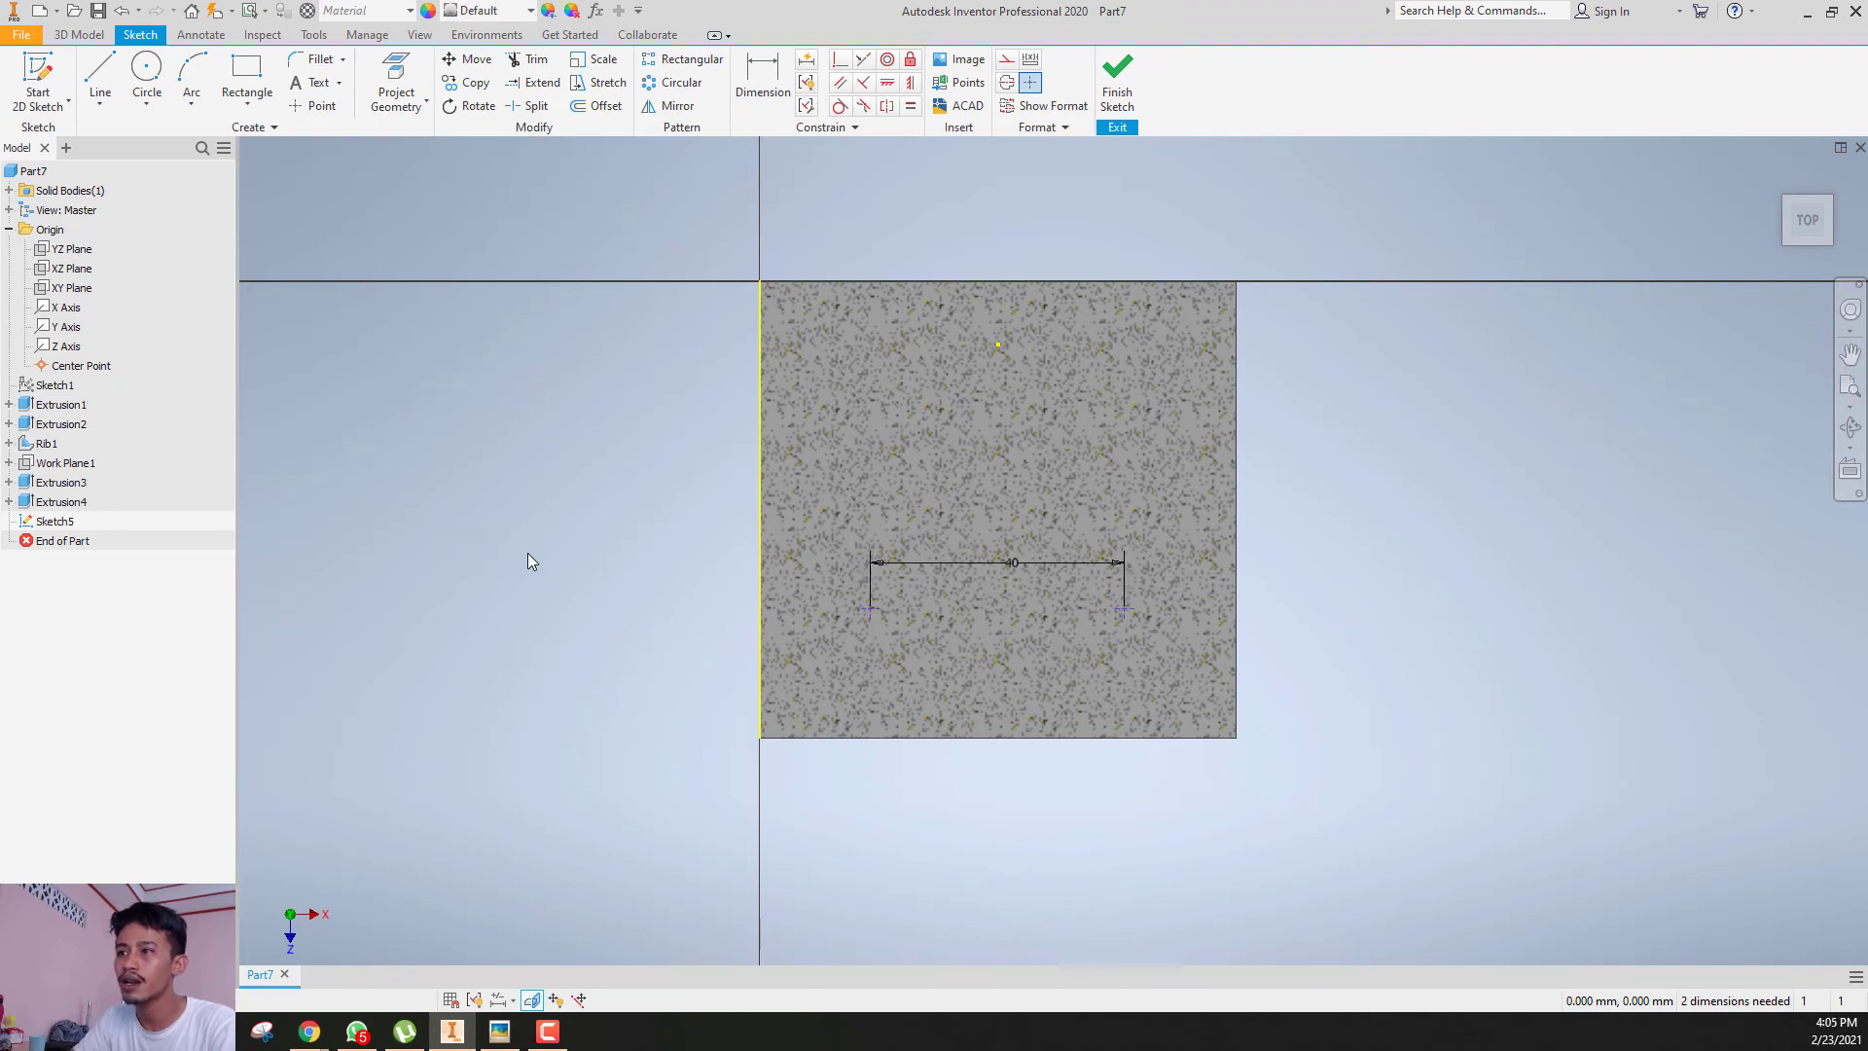
# - Dimension the left point 17.5 mm from the base plate's left edge
pyautogui.press('d')
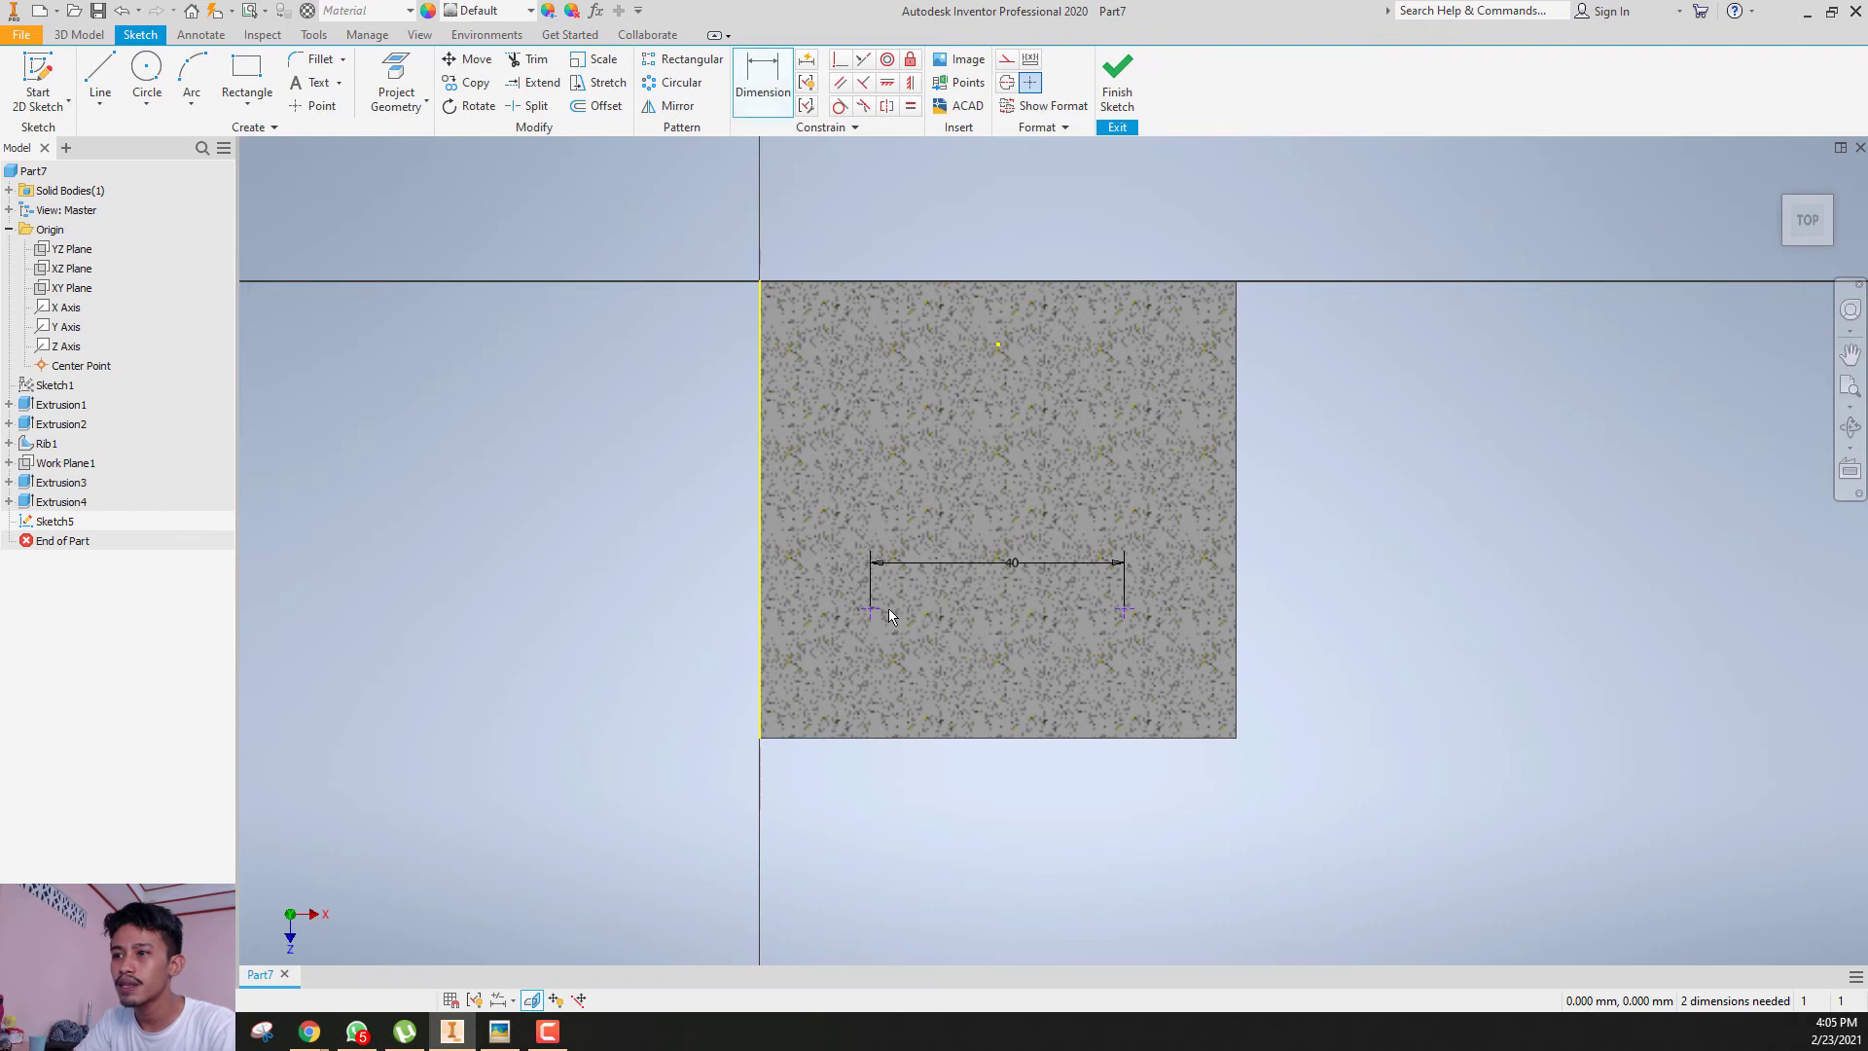
pyautogui.click(870, 609)
pyautogui.click(760, 623)
pyautogui.click(598, 662)
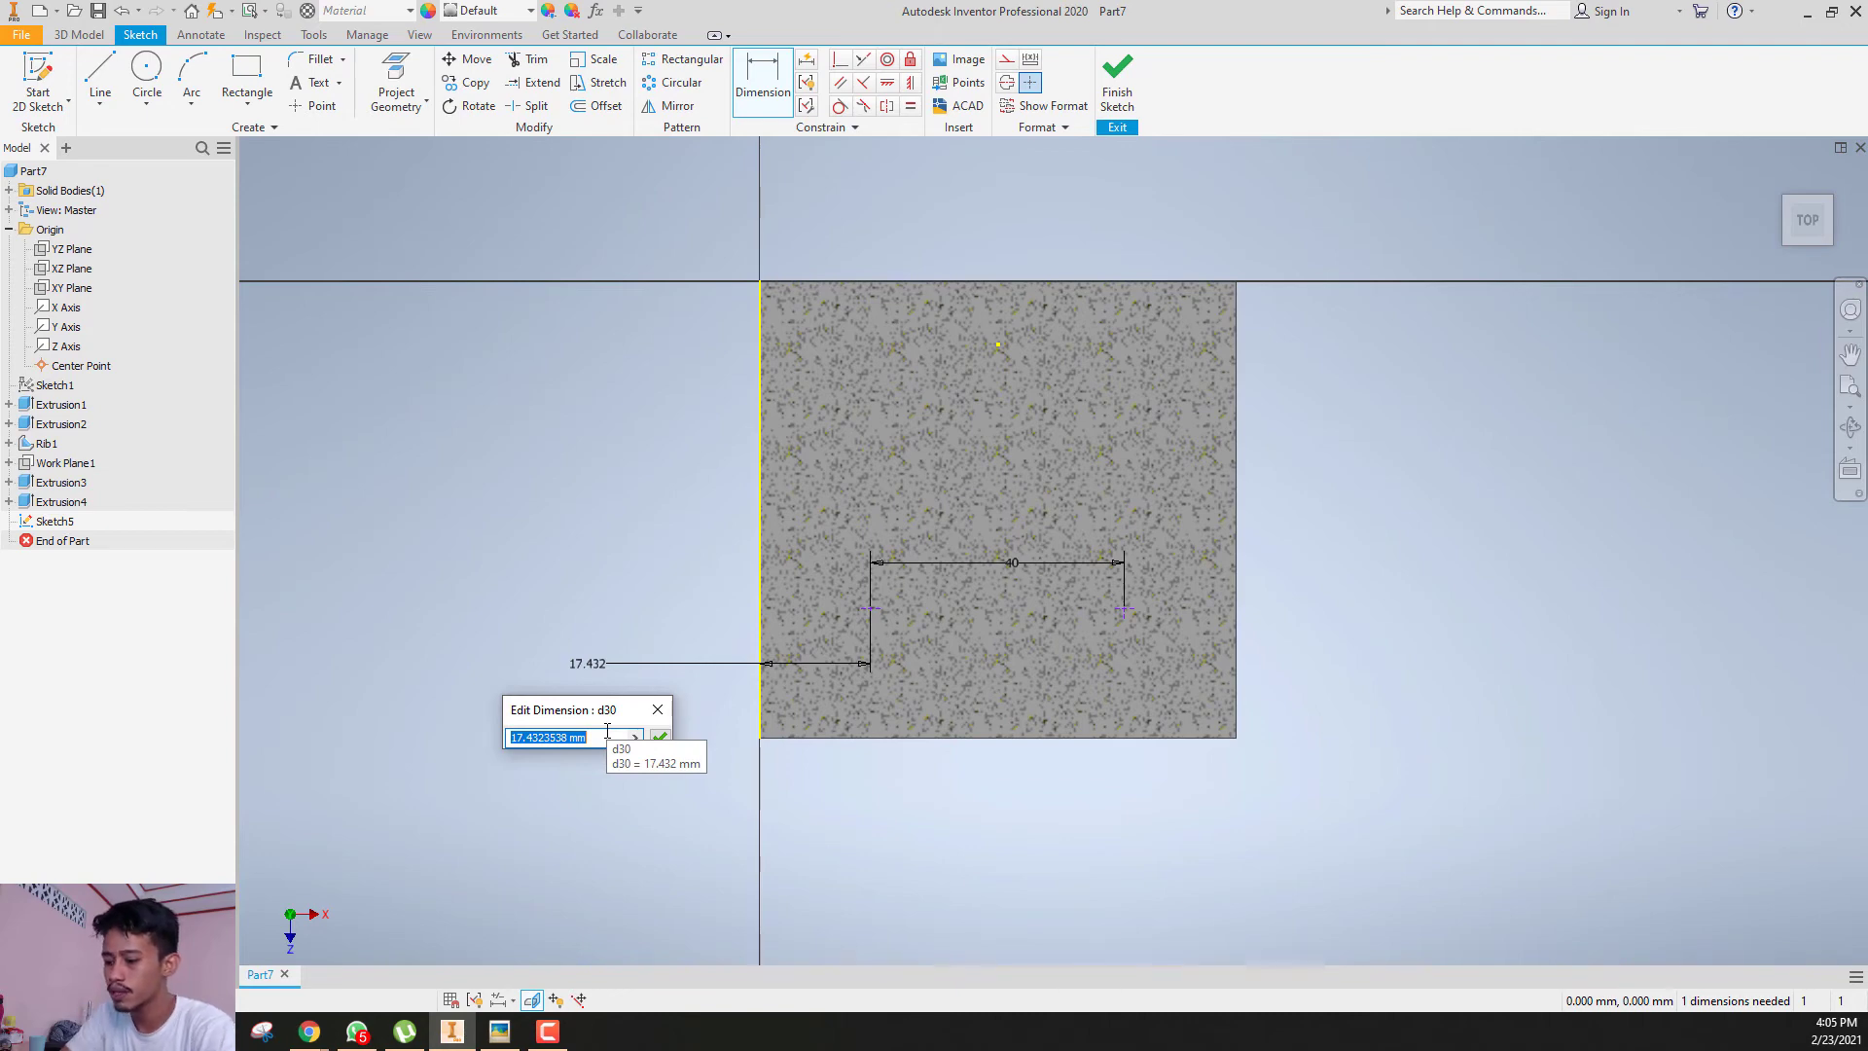
pyautogui.write('17.5')
pyautogui.press('Return')
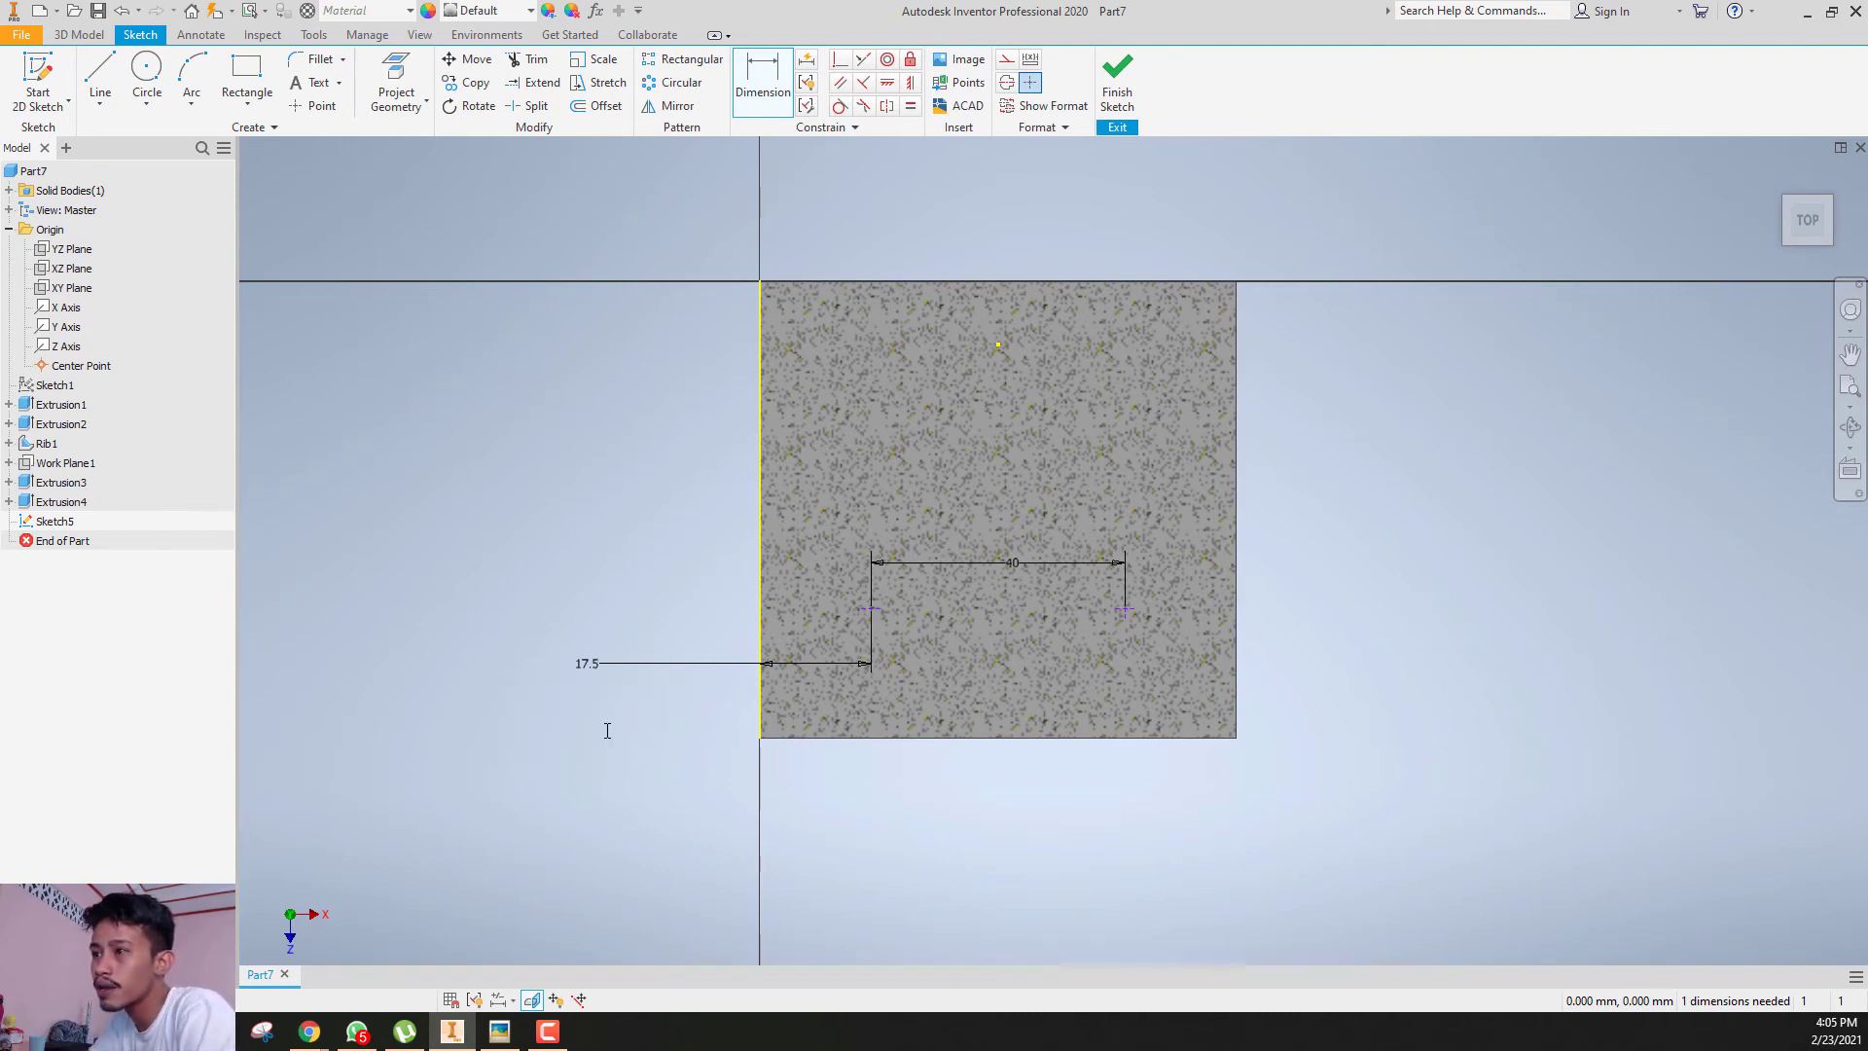
pyautogui.press('Escape')
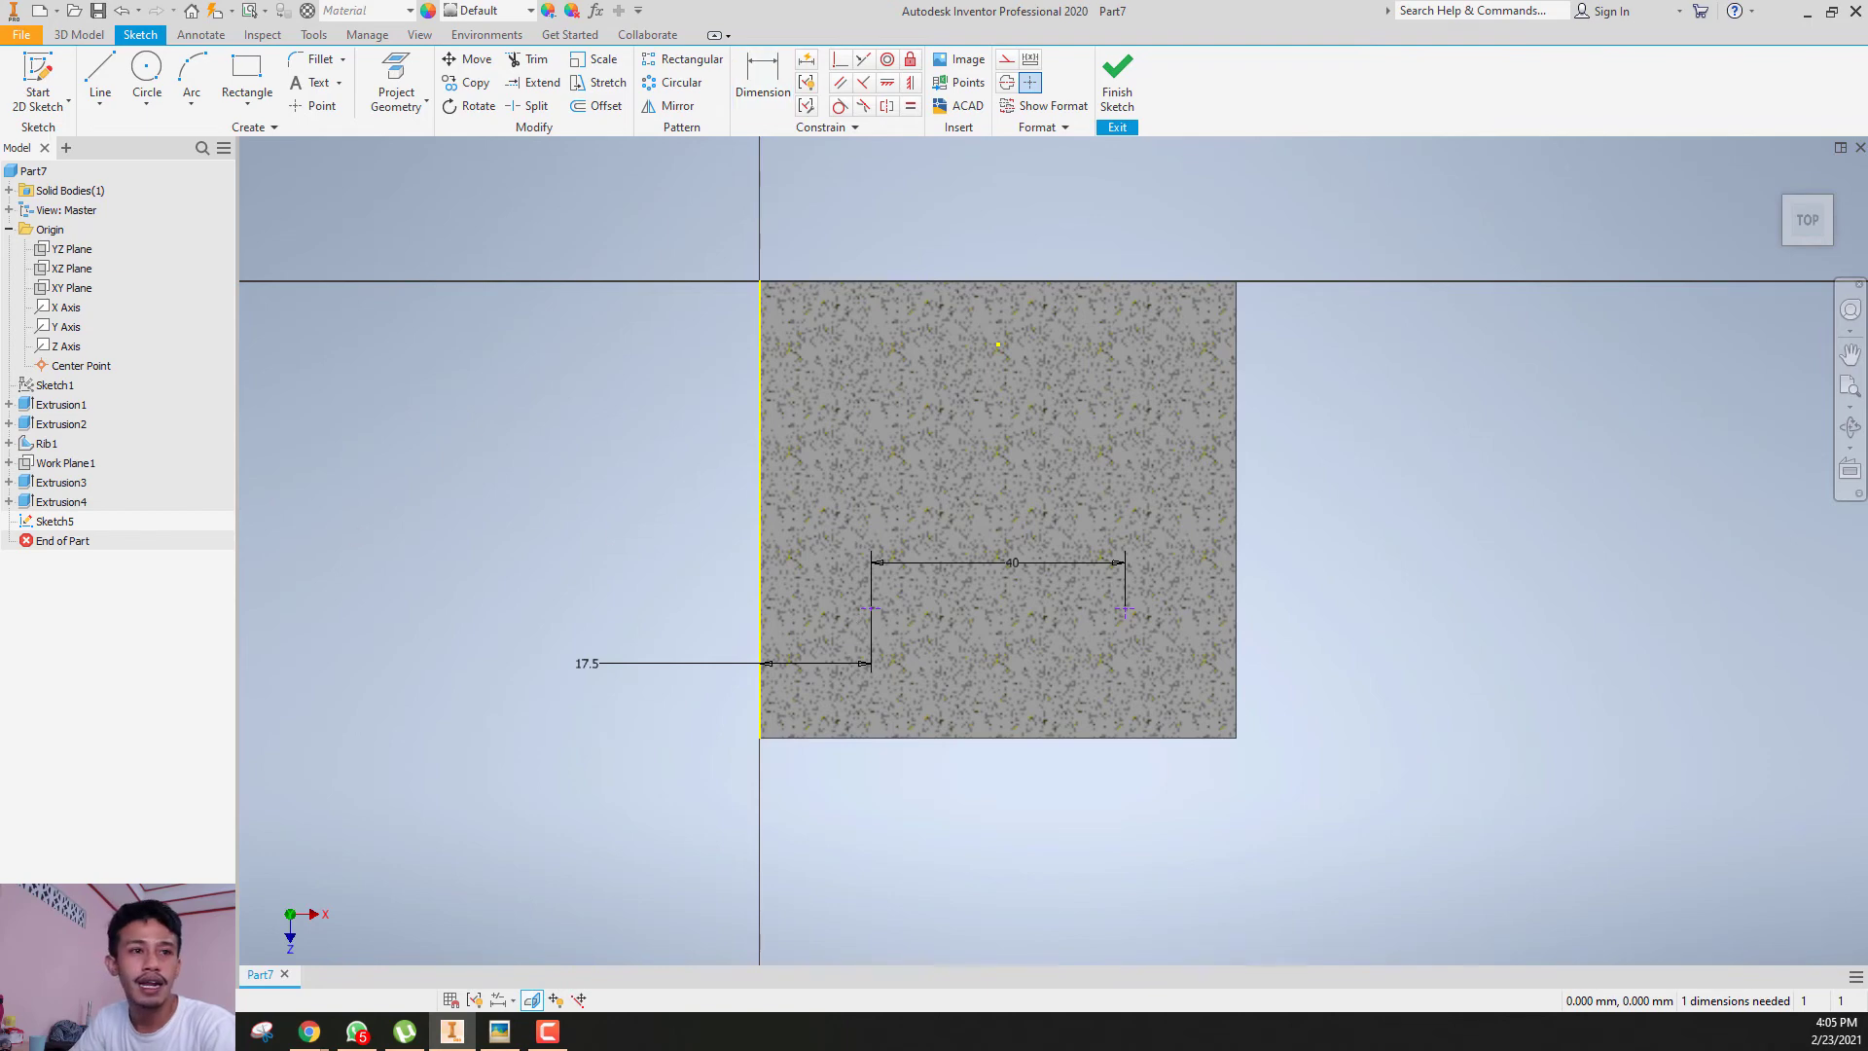
# - Dimension the left point 38 mm from the base plate's back edge and finish the sketch
pyautogui.press('d')
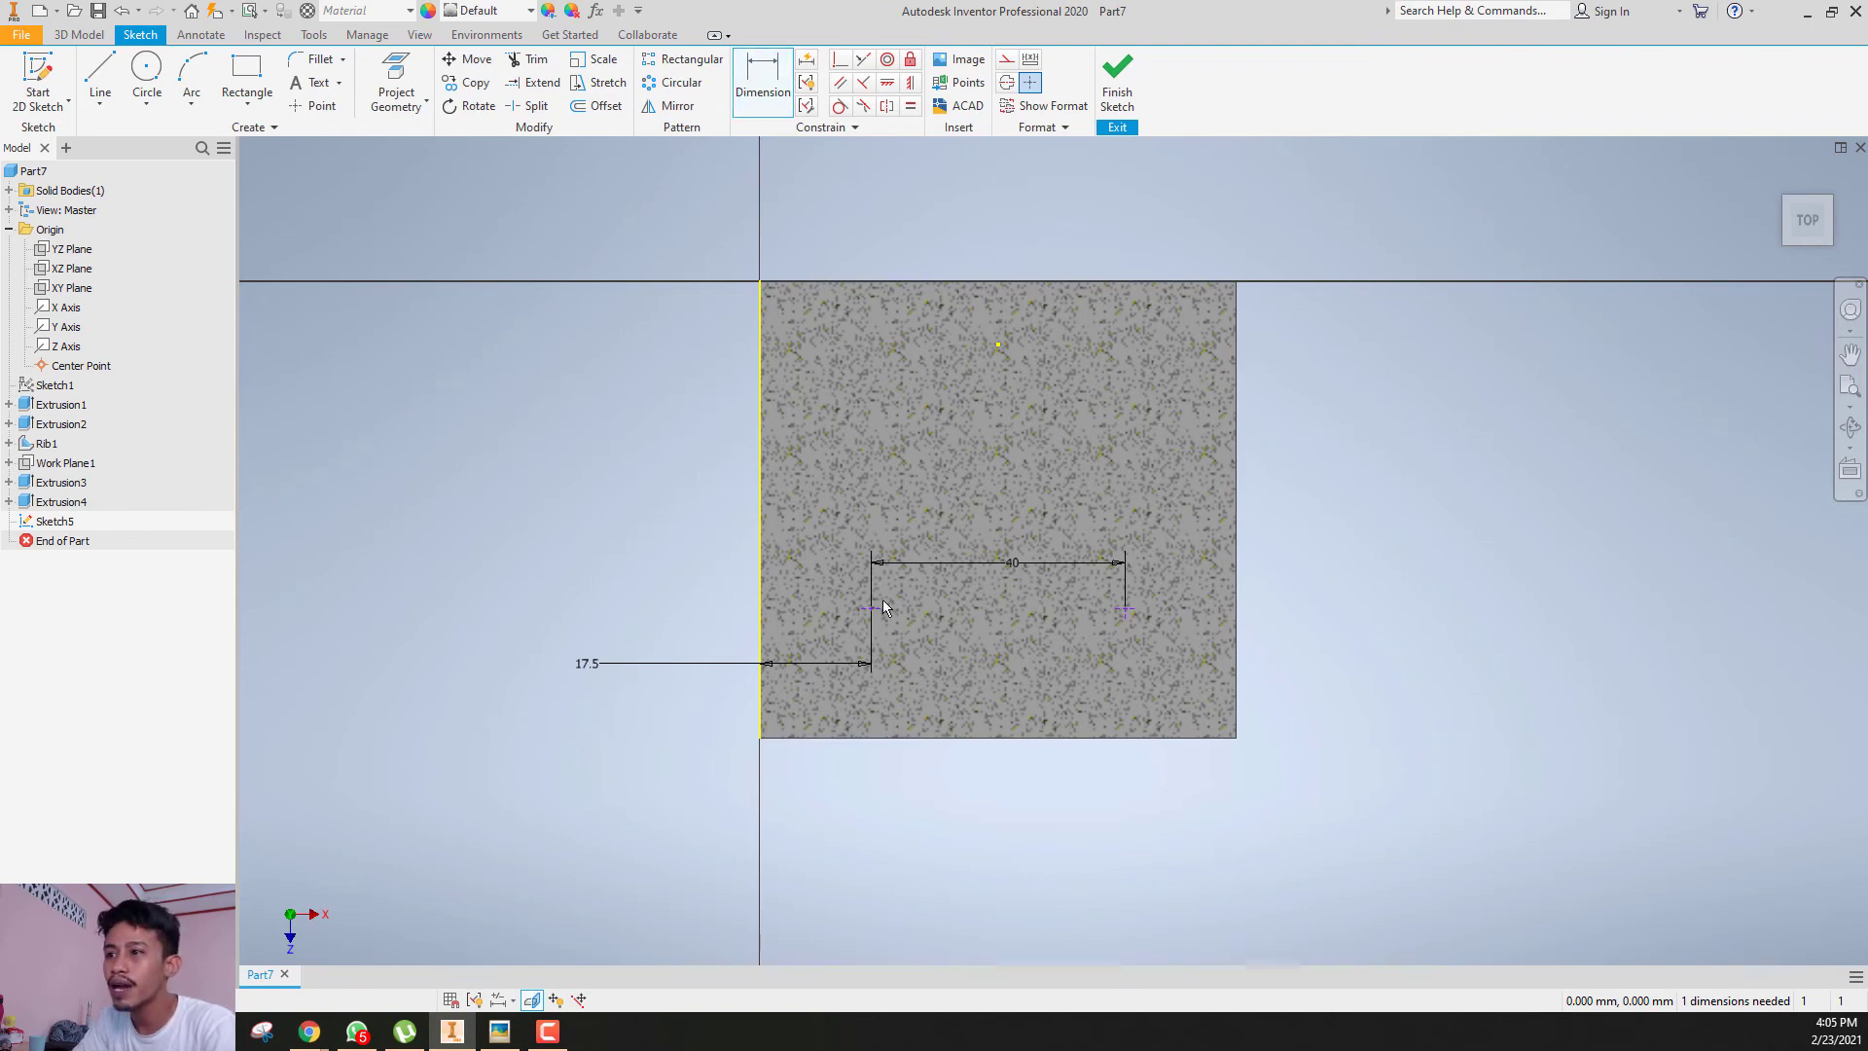
pyautogui.click(873, 609)
pyautogui.click(827, 283)
pyautogui.click(660, 379)
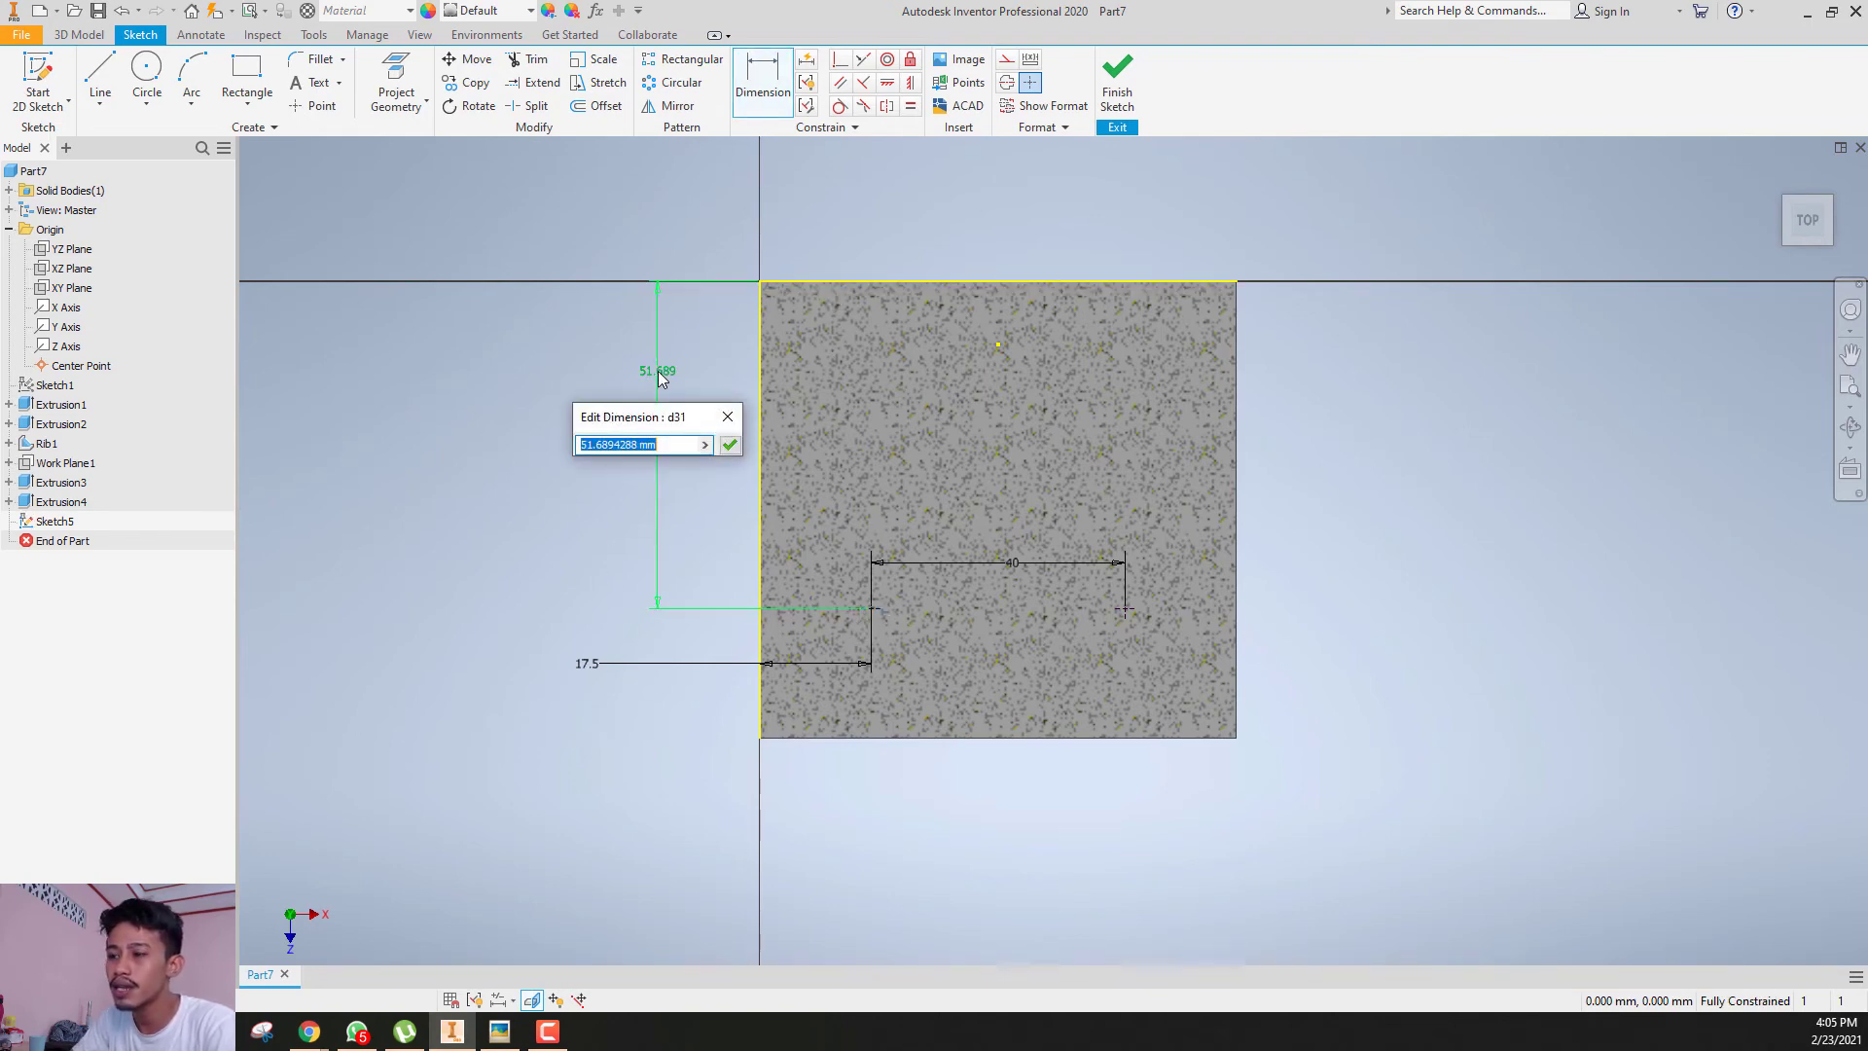
pyautogui.write('38')
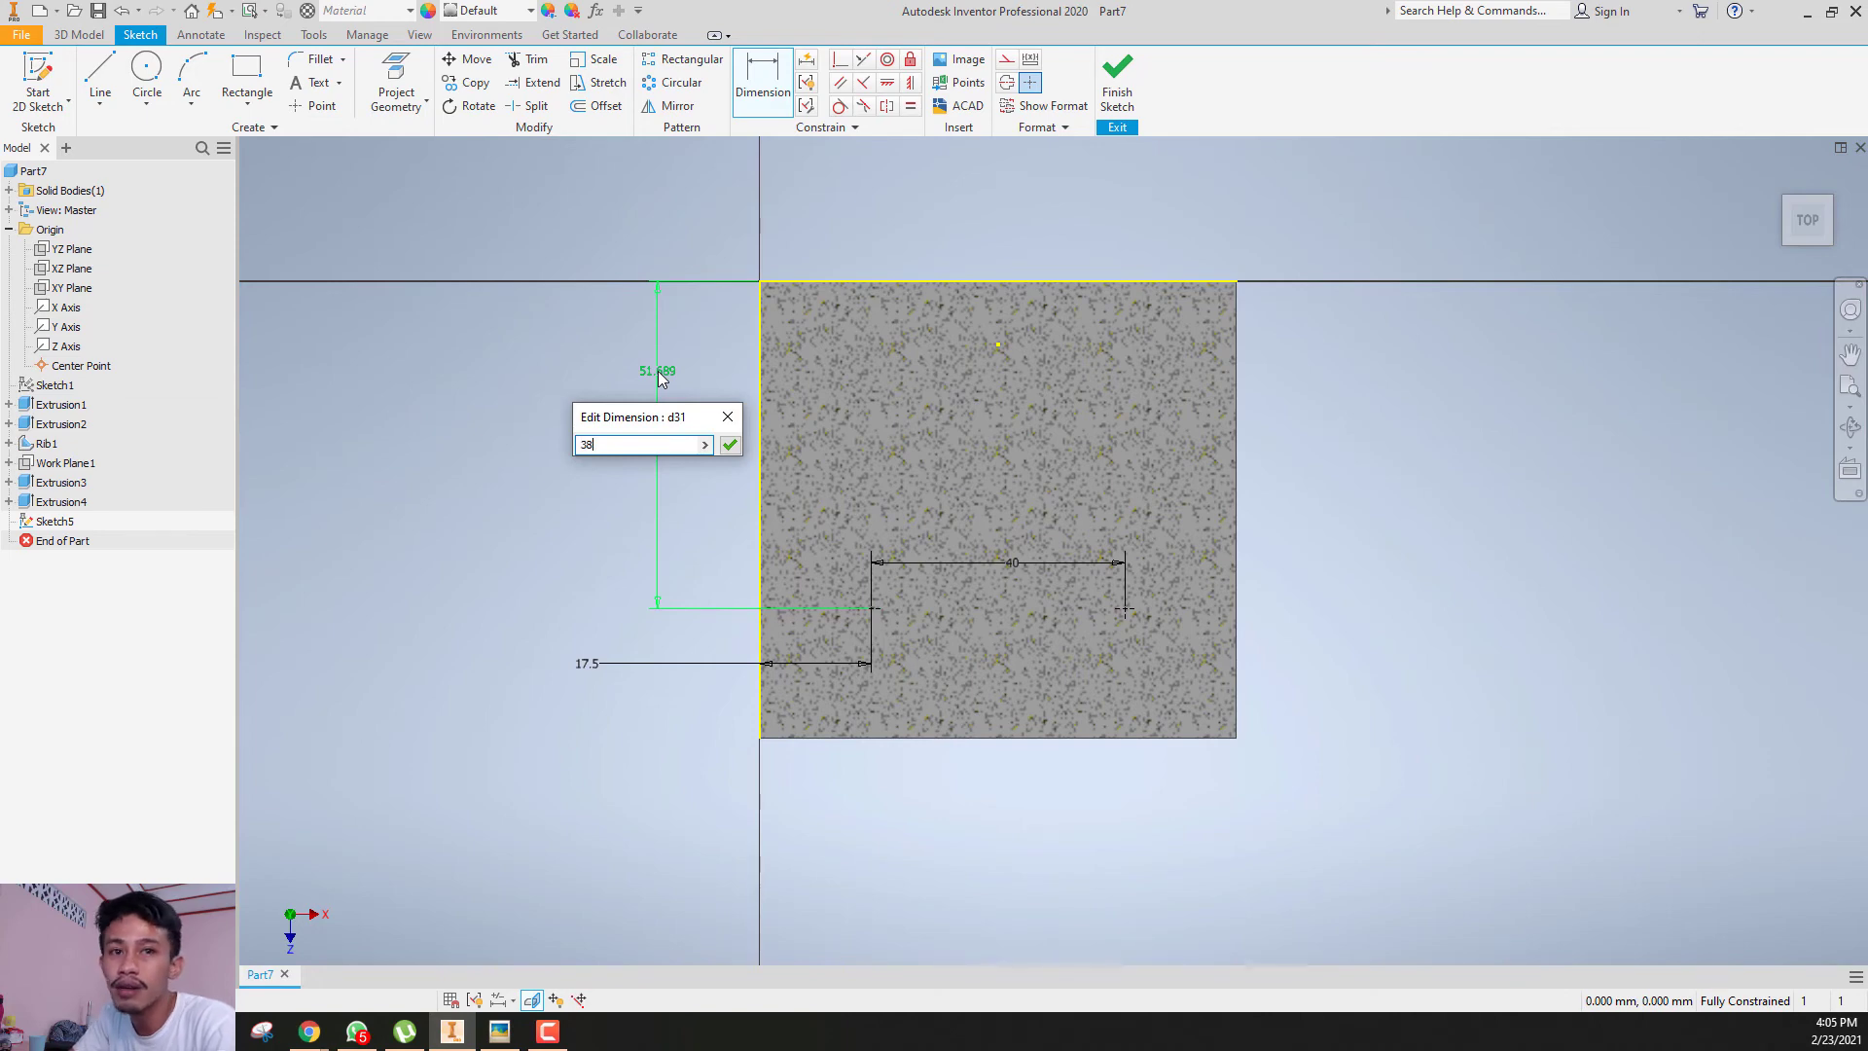
pyautogui.press('Return')
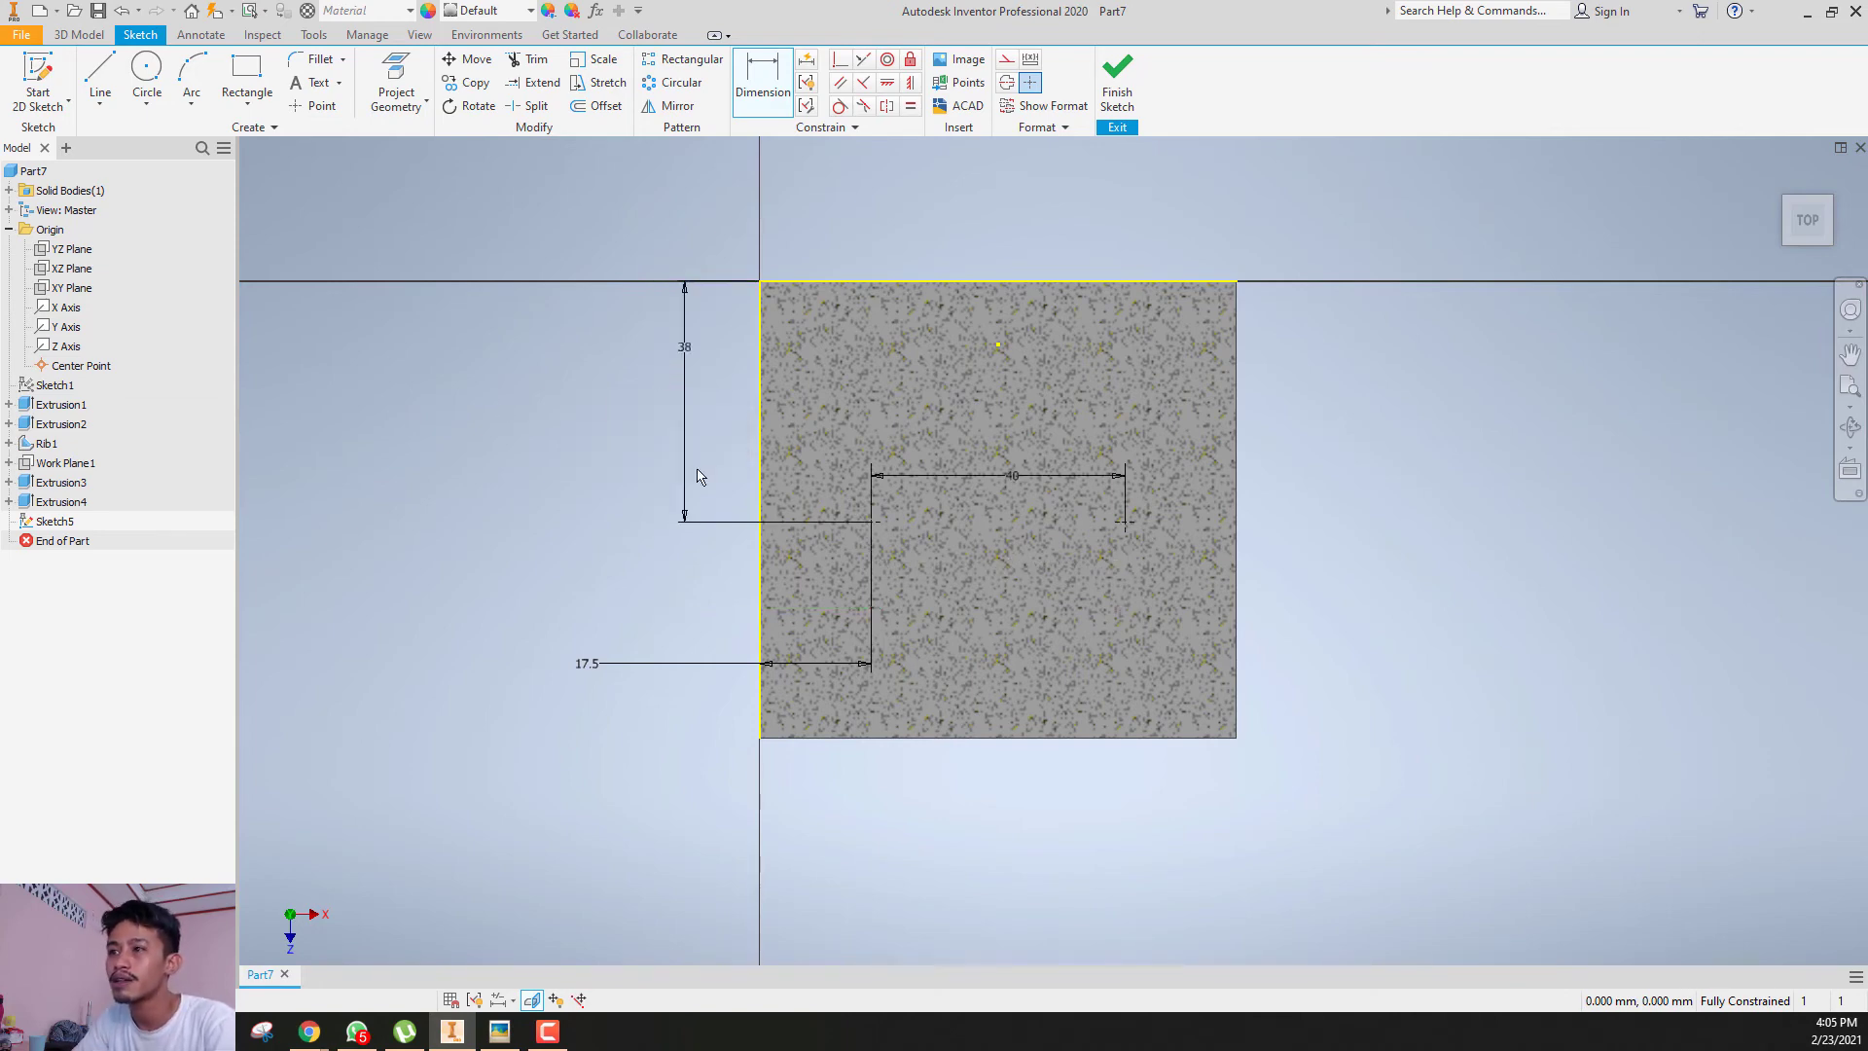
pyautogui.press('Escape')
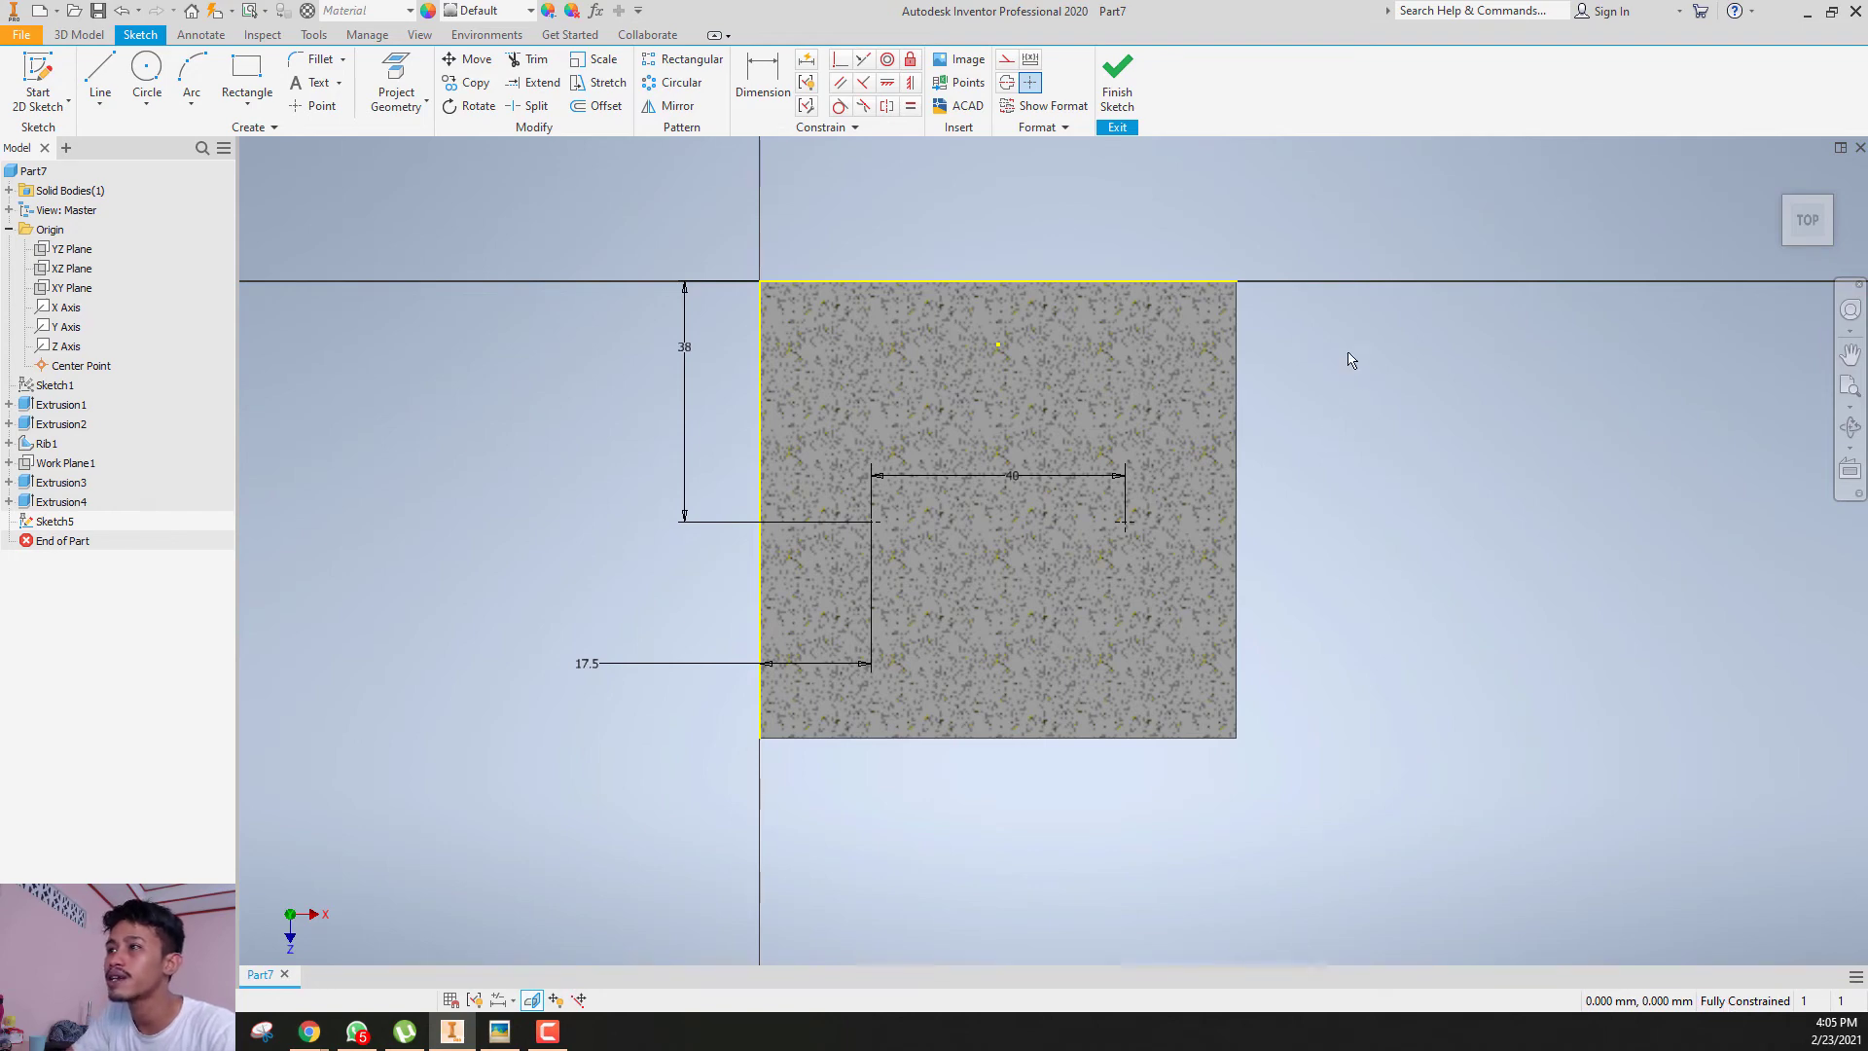
pyautogui.click(1120, 110)
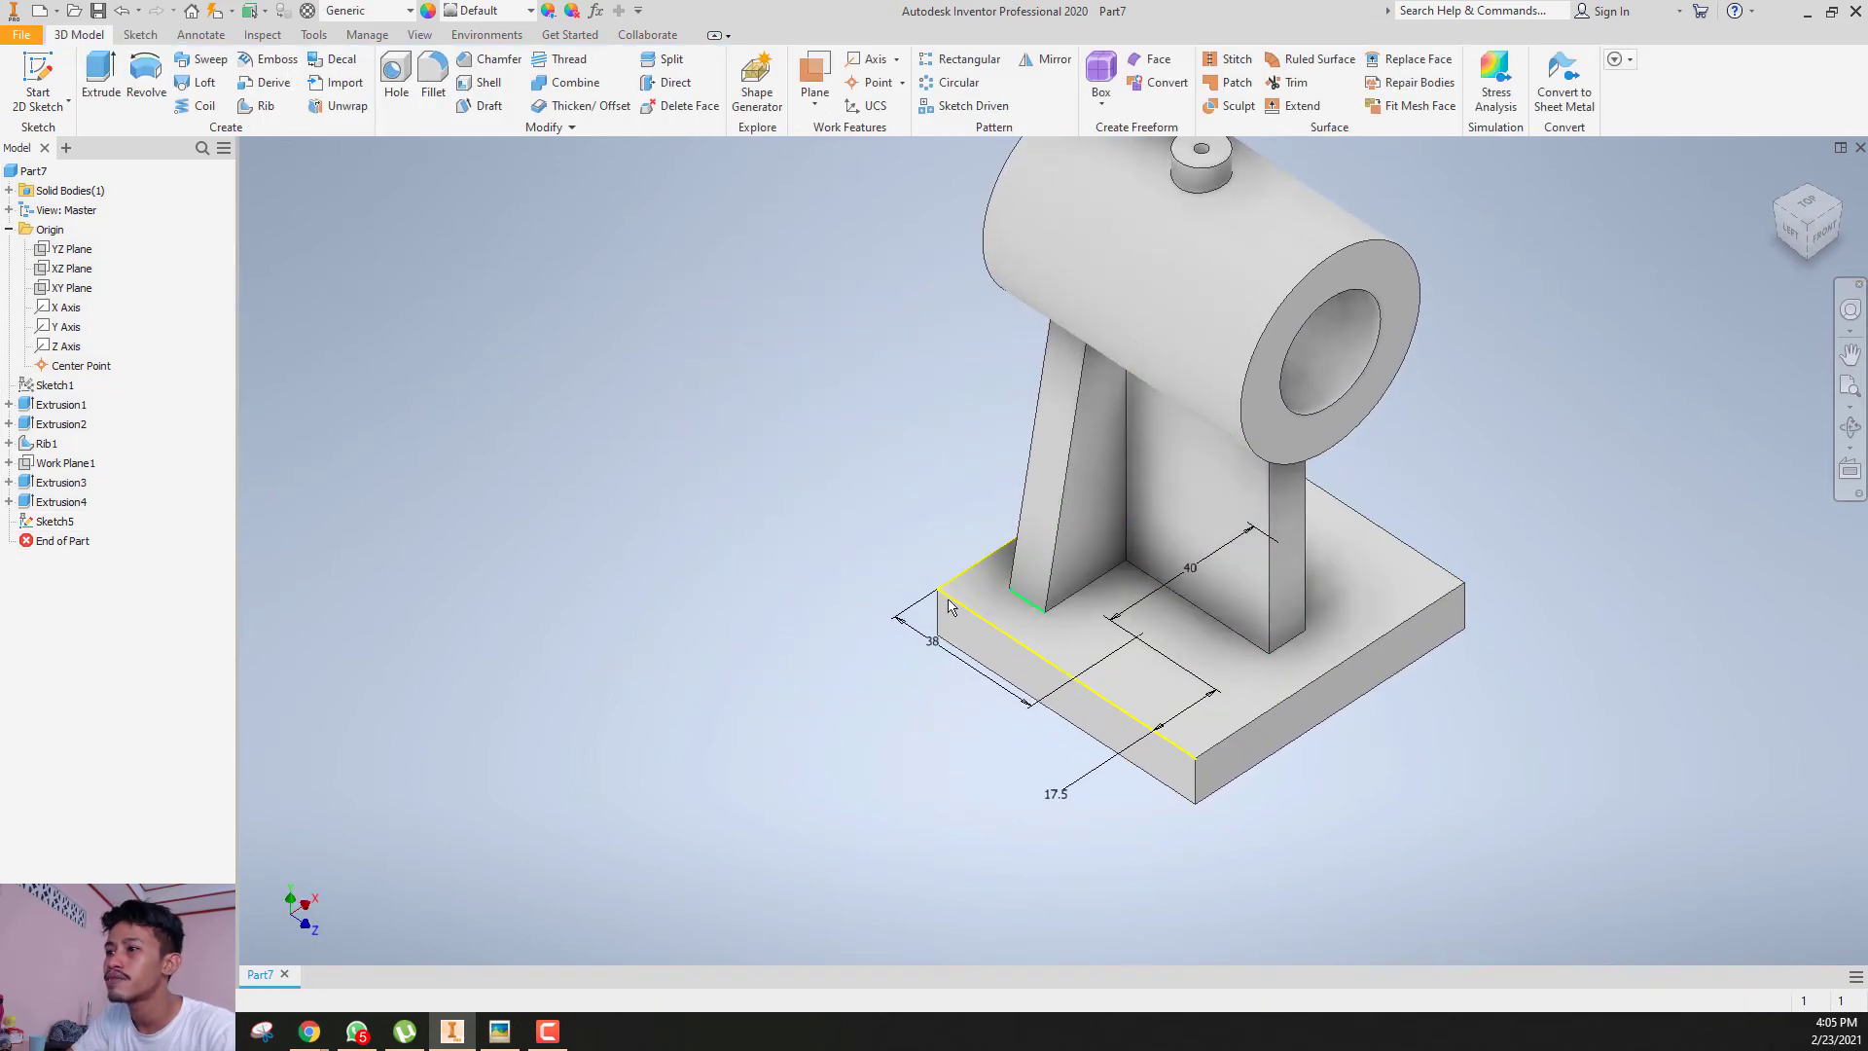
# - Cut 14 mm diameter simple through-all holes in the base plate at the two sketch points
pyautogui.click(396, 83)
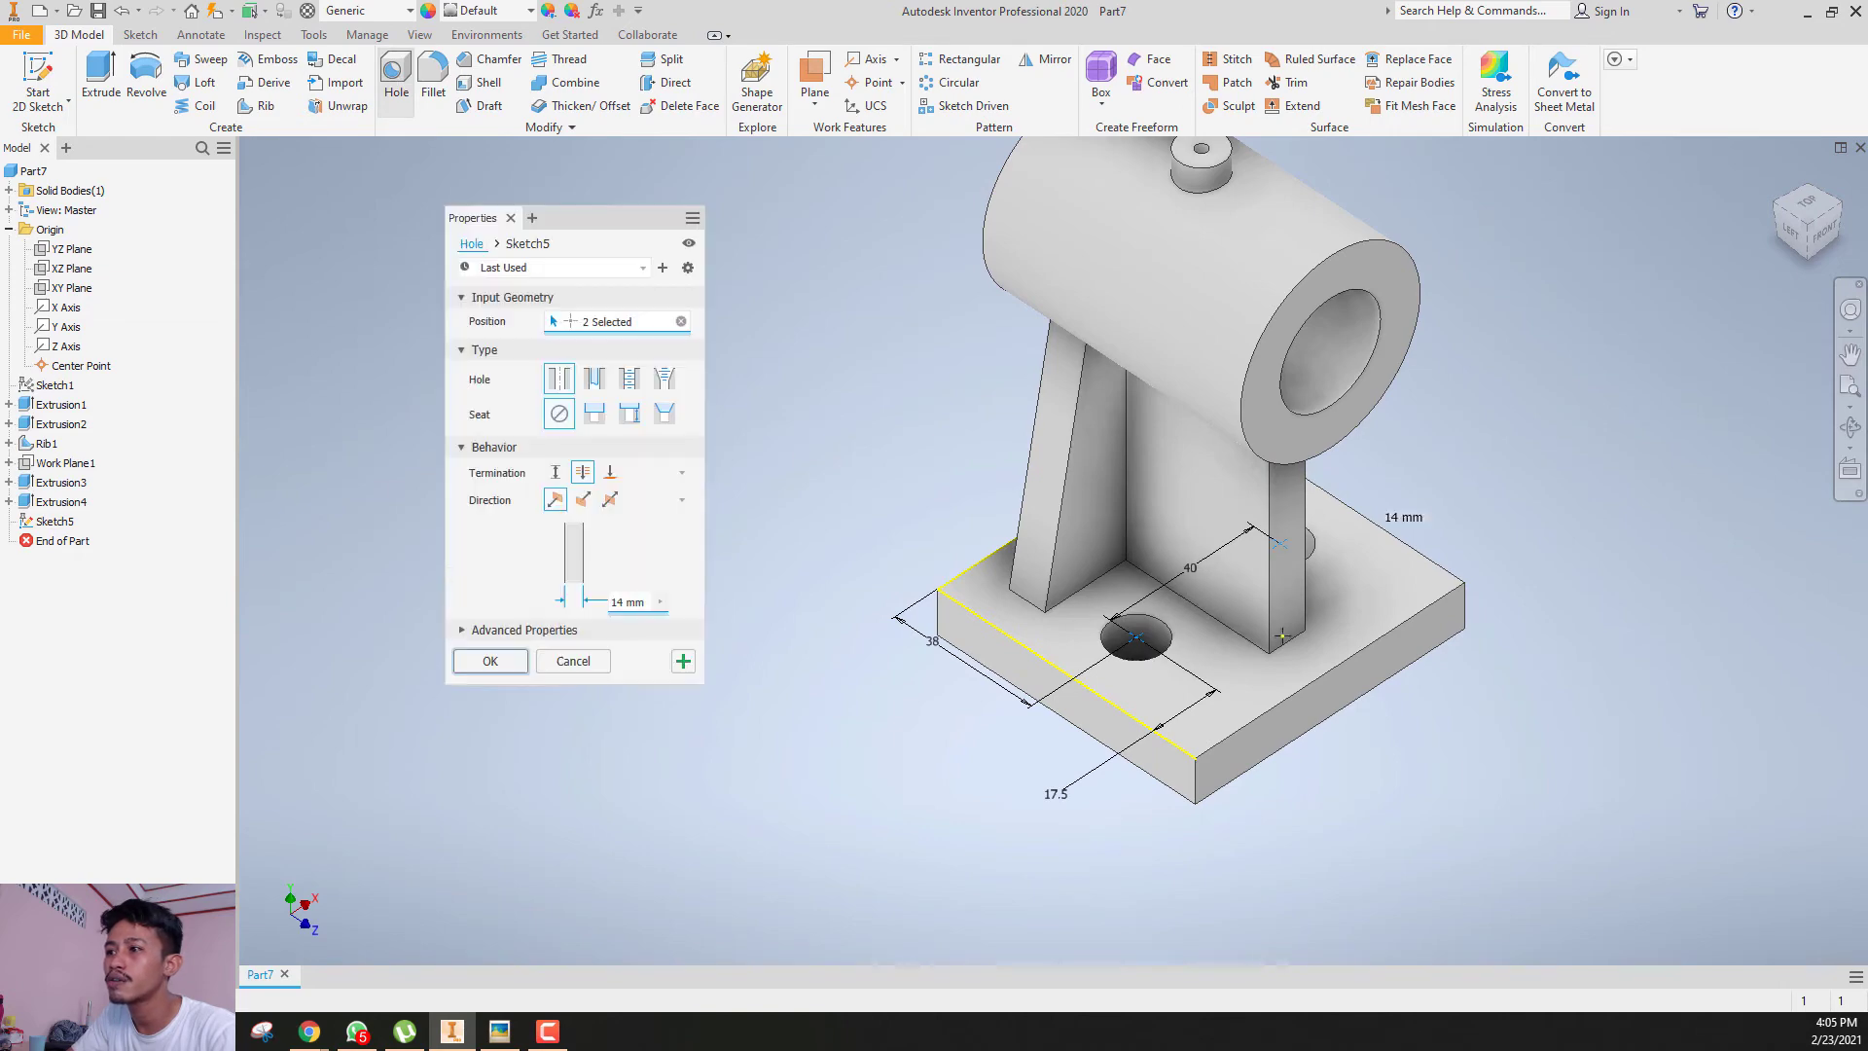
pyautogui.scroll(3, 1304, 604)
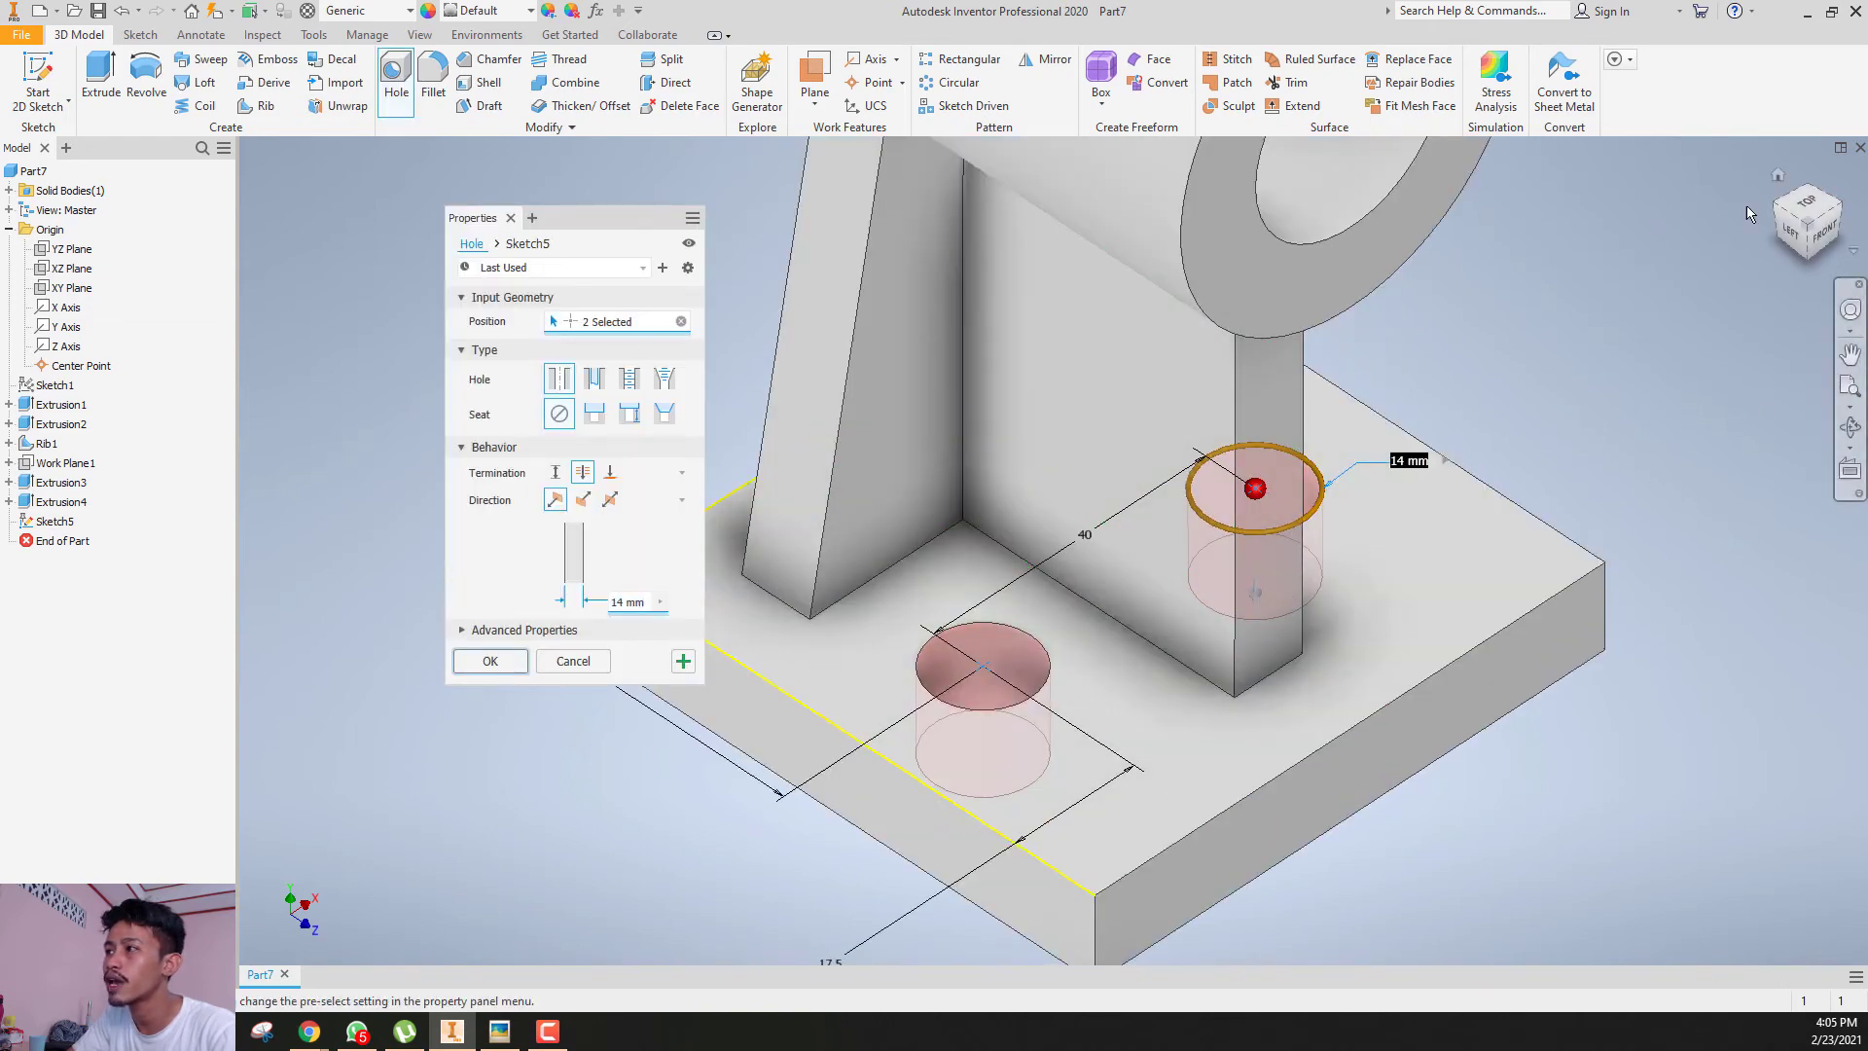
pyautogui.moveTo(1804, 187)
pyautogui.mouseDown()
pyautogui.moveTo(1760, 168)
pyautogui.moveTo(1781, 222)
pyautogui.mouseUp()
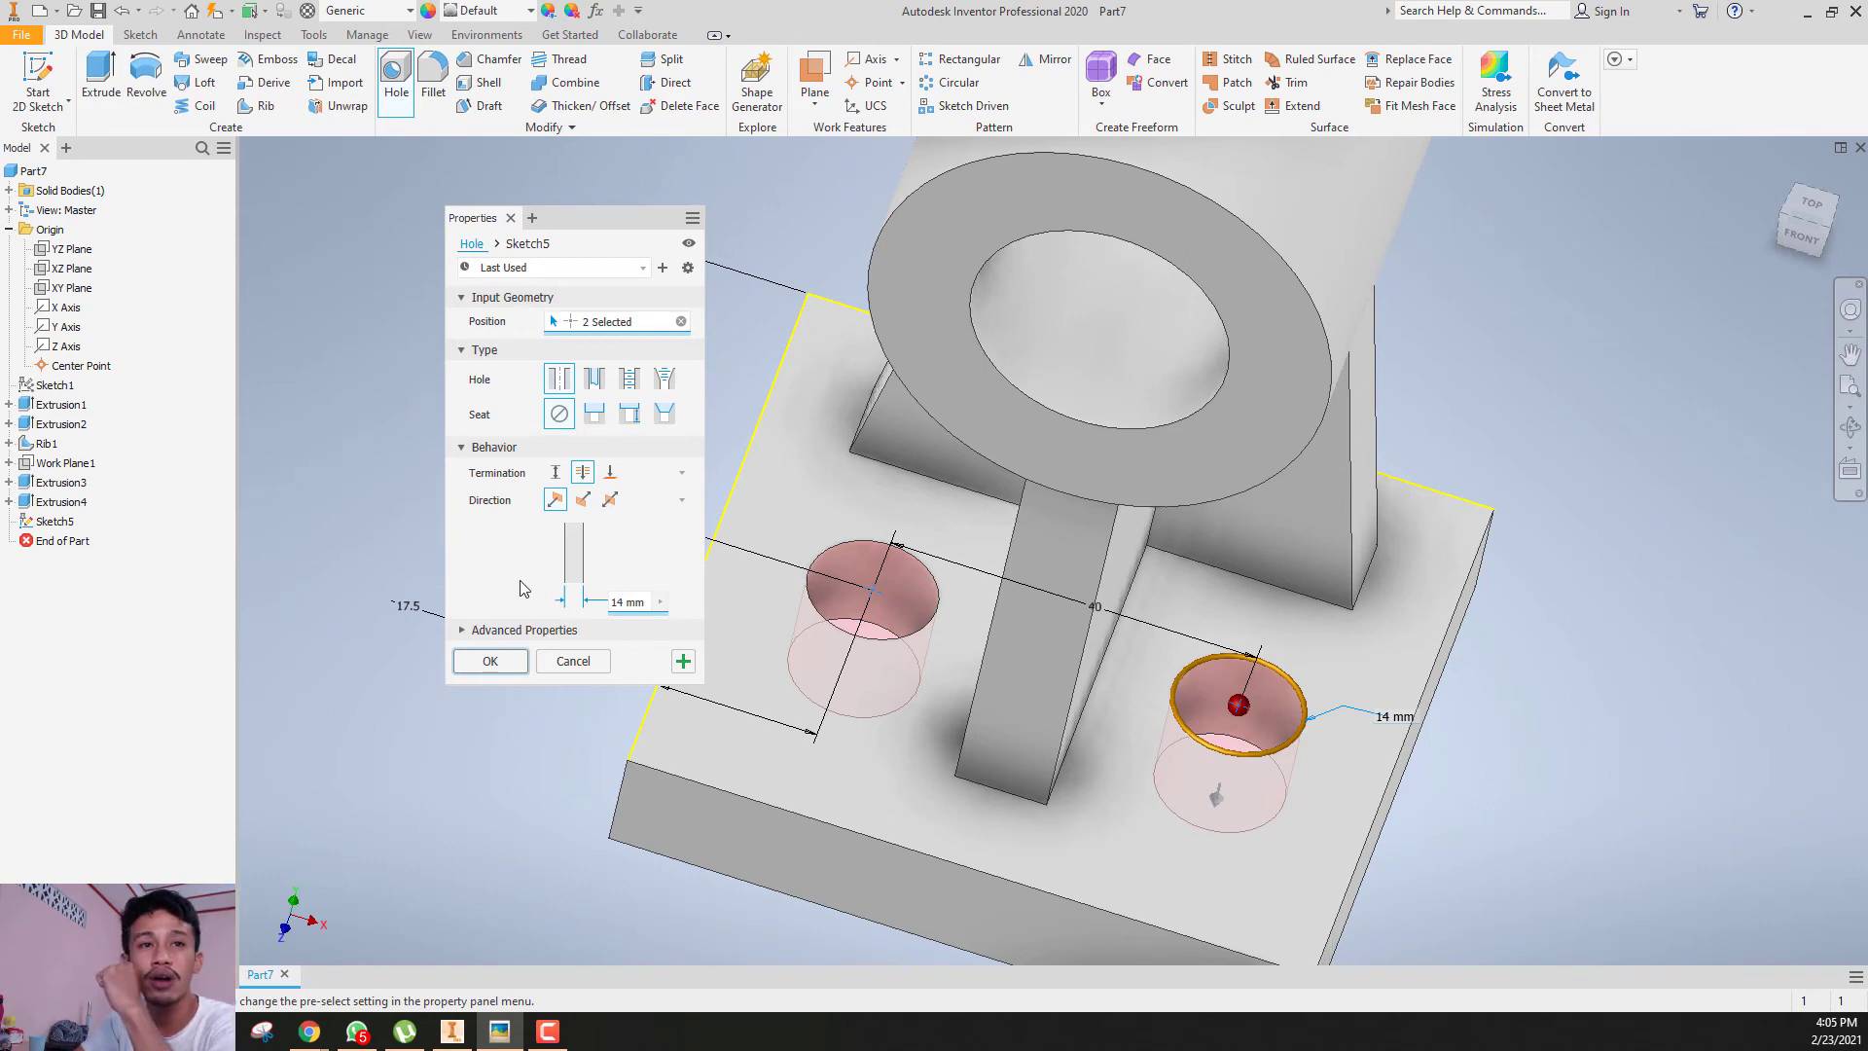
pyautogui.keyDown('shift'); pyautogui.moveTo(1333, 428); pyautogui.dragTo(1366, 422, button='middle'); pyautogui.keyUp('shift')
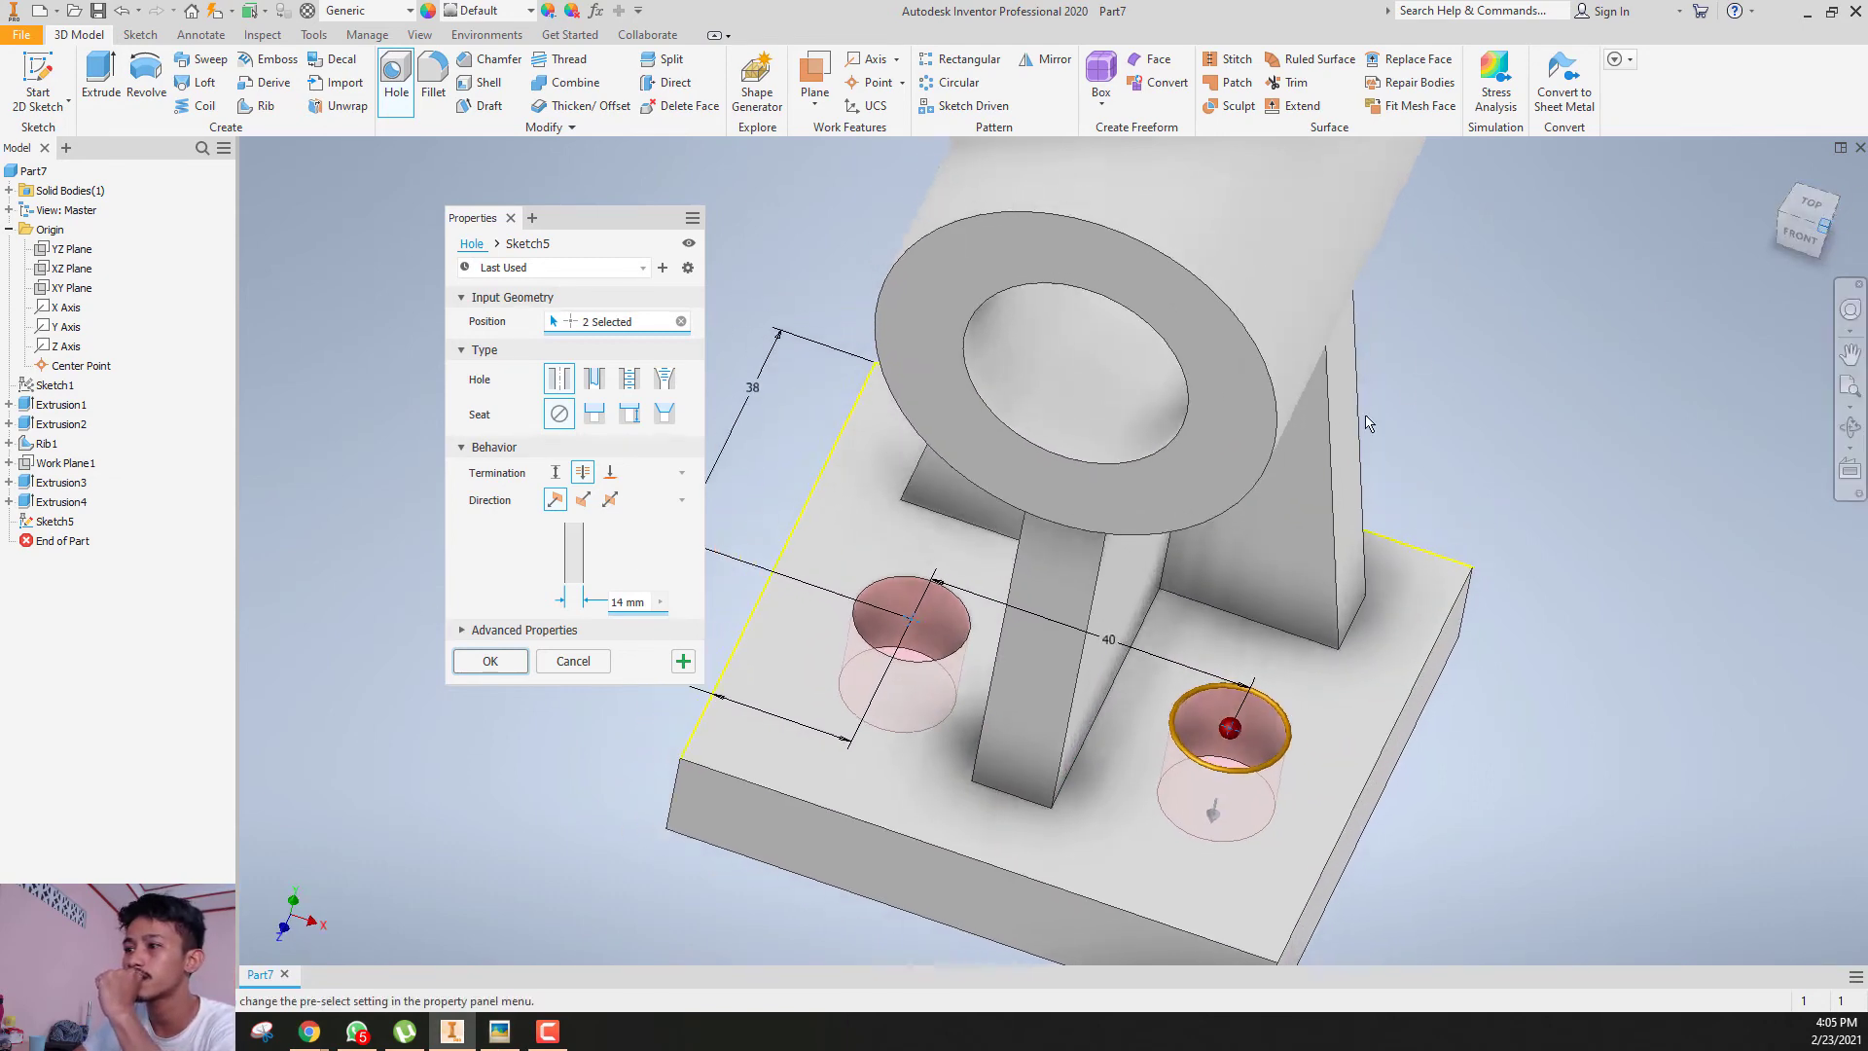
pyautogui.press('F6')
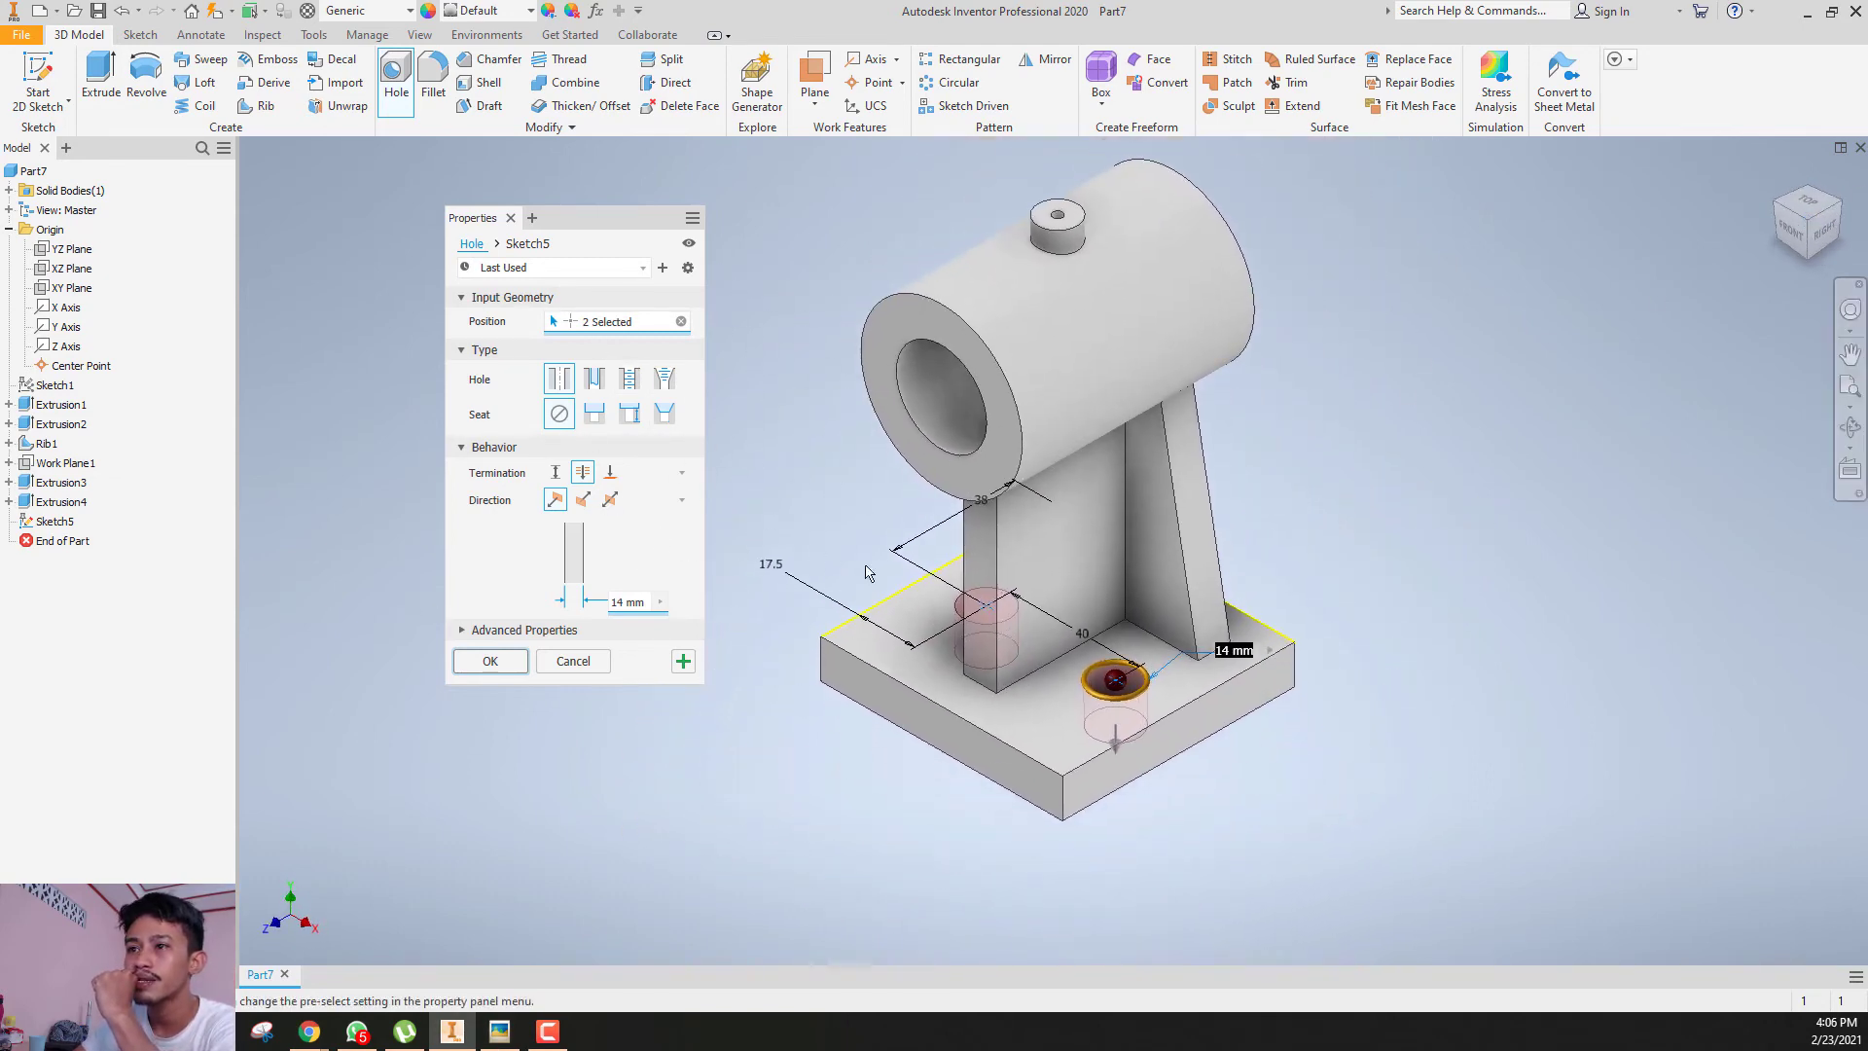
pyautogui.scroll(-5, 1080, 611)
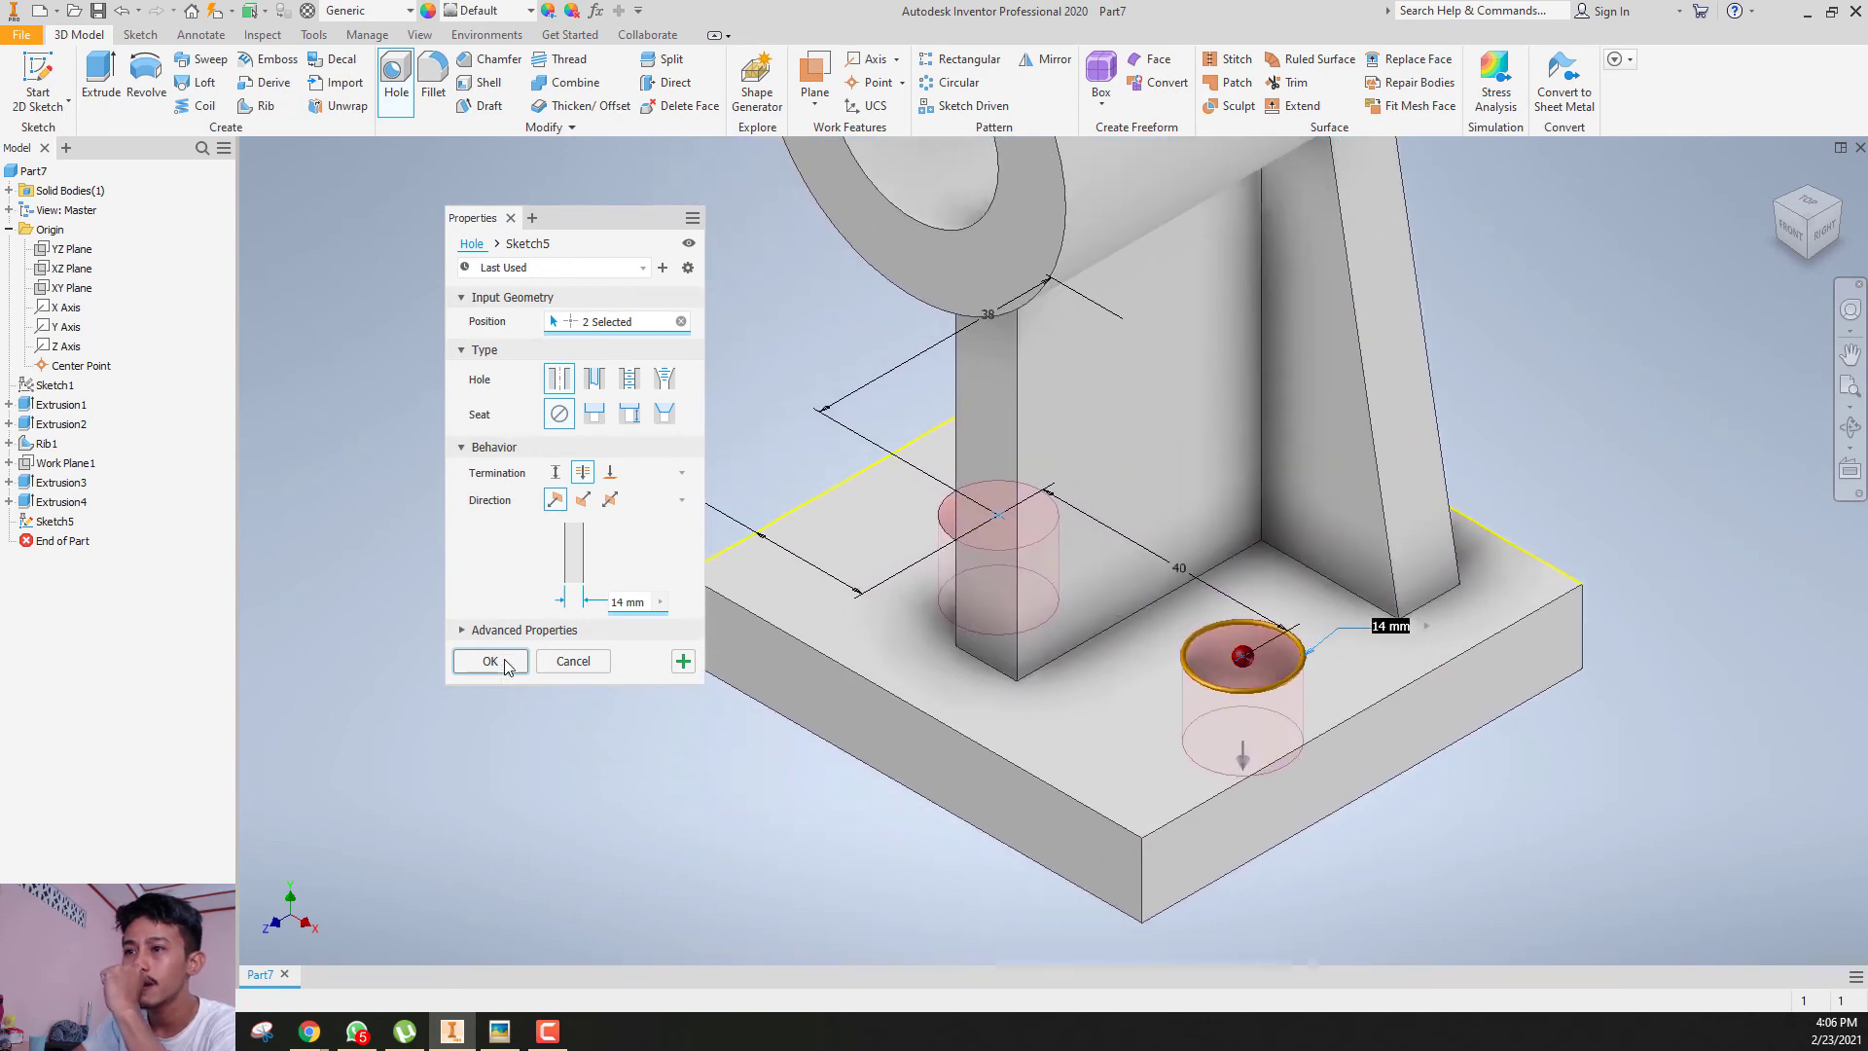
pyautogui.click(505, 665)
# - Start a fillet and select the two edges where the tapered web's slanted sides meet the cylinder
pyautogui.click(1793, 226)
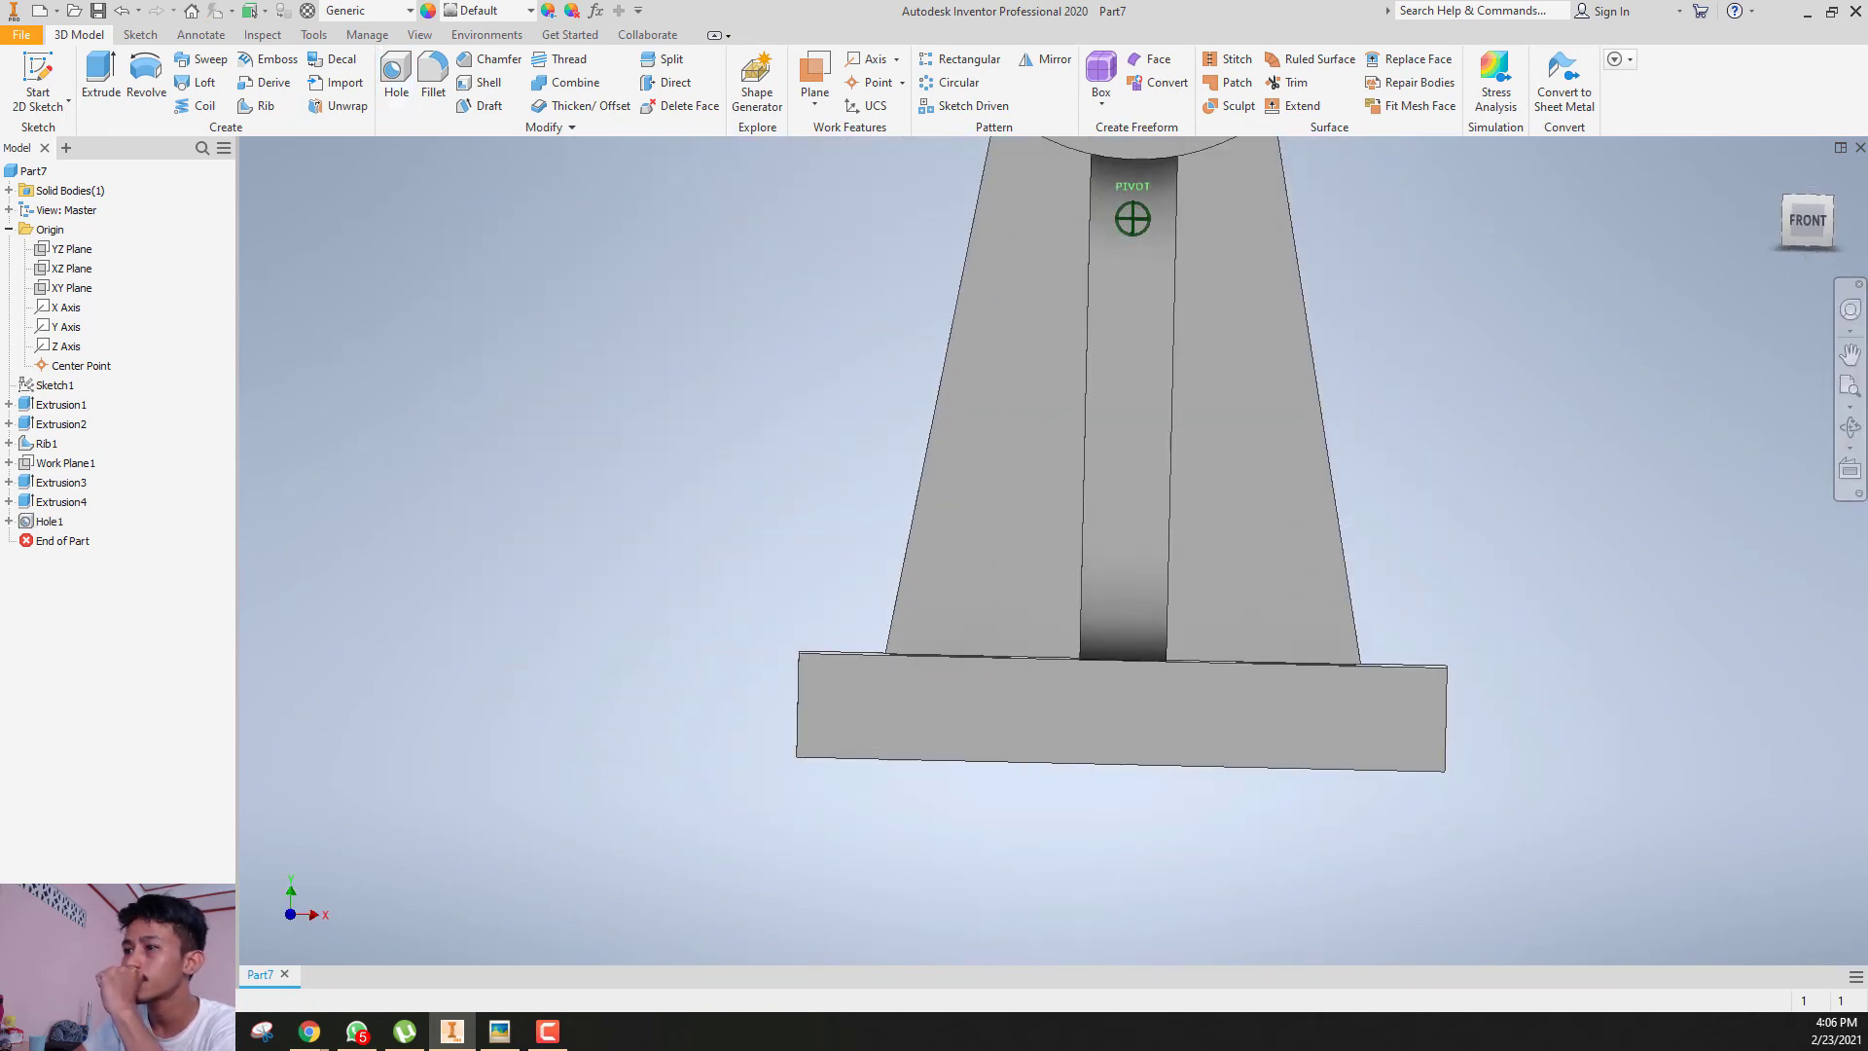
pyautogui.click(1808, 193)
pyautogui.press('F6')
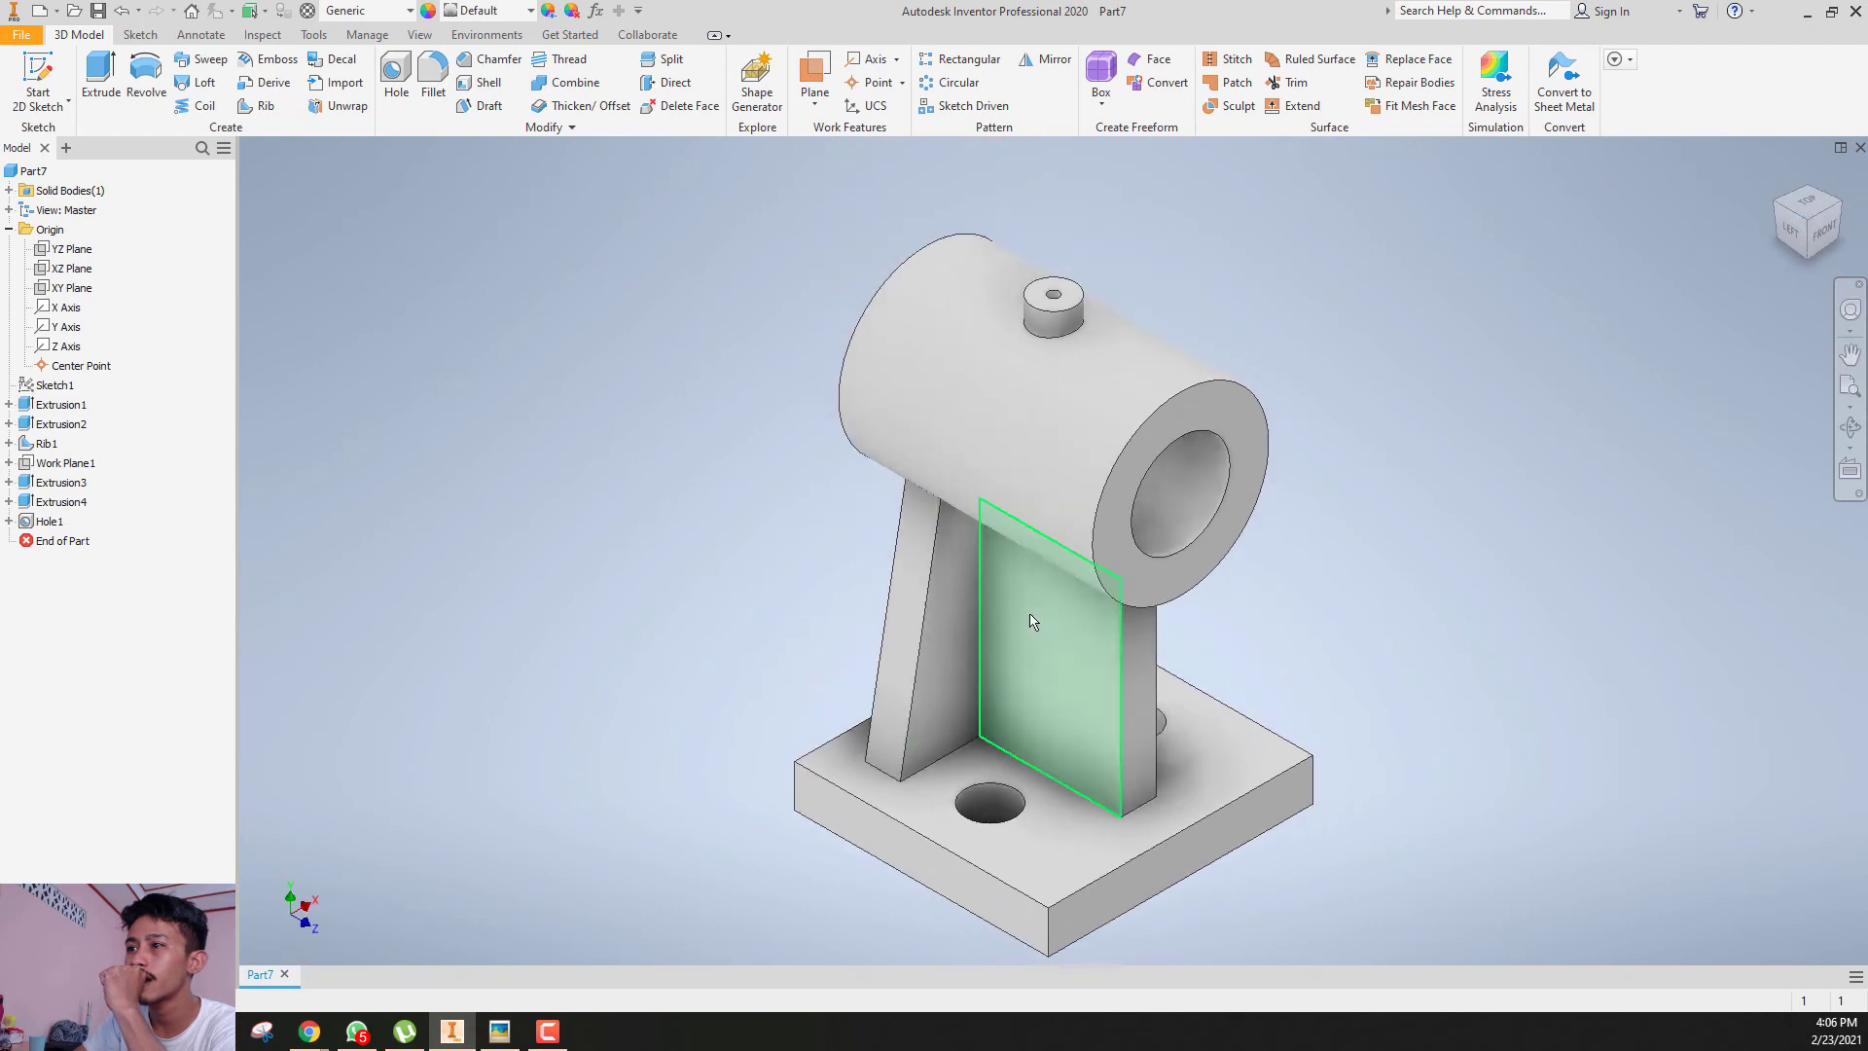
pyautogui.moveTo(1808, 223); pyautogui.dragTo(1802, 180)
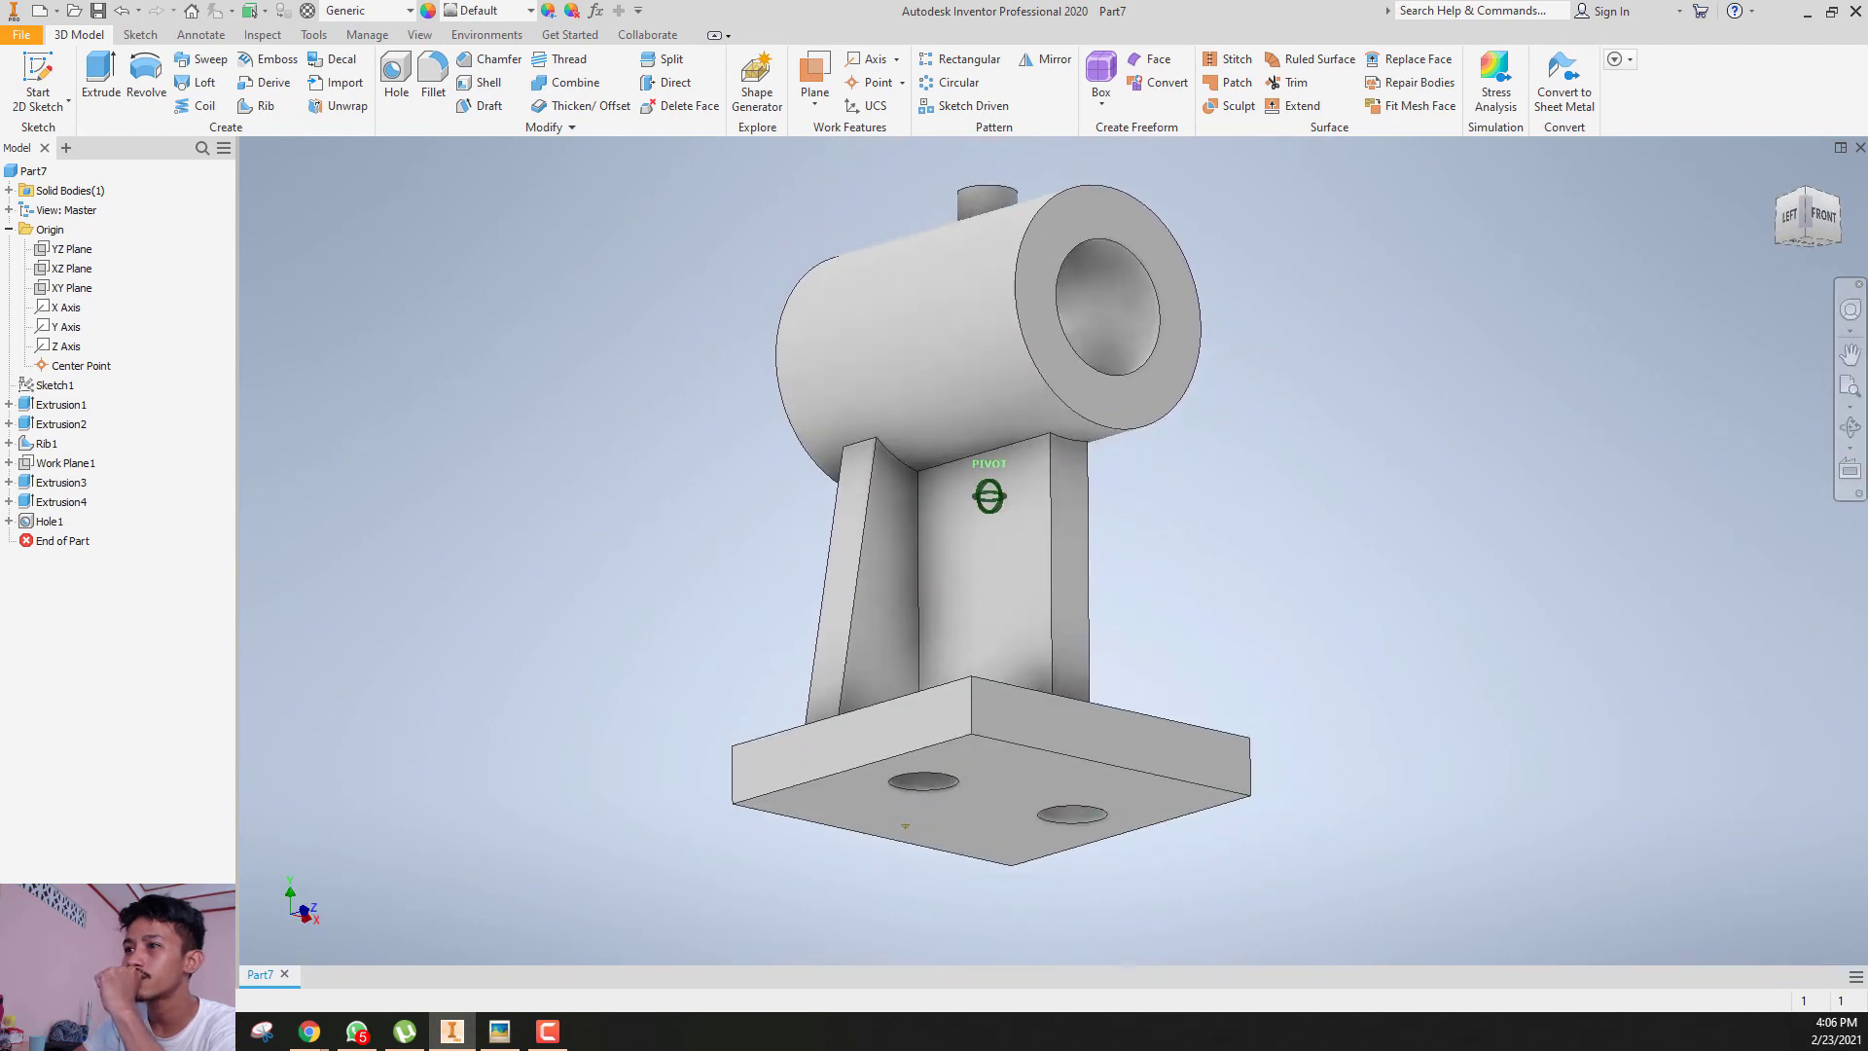
pyautogui.click(433, 82)
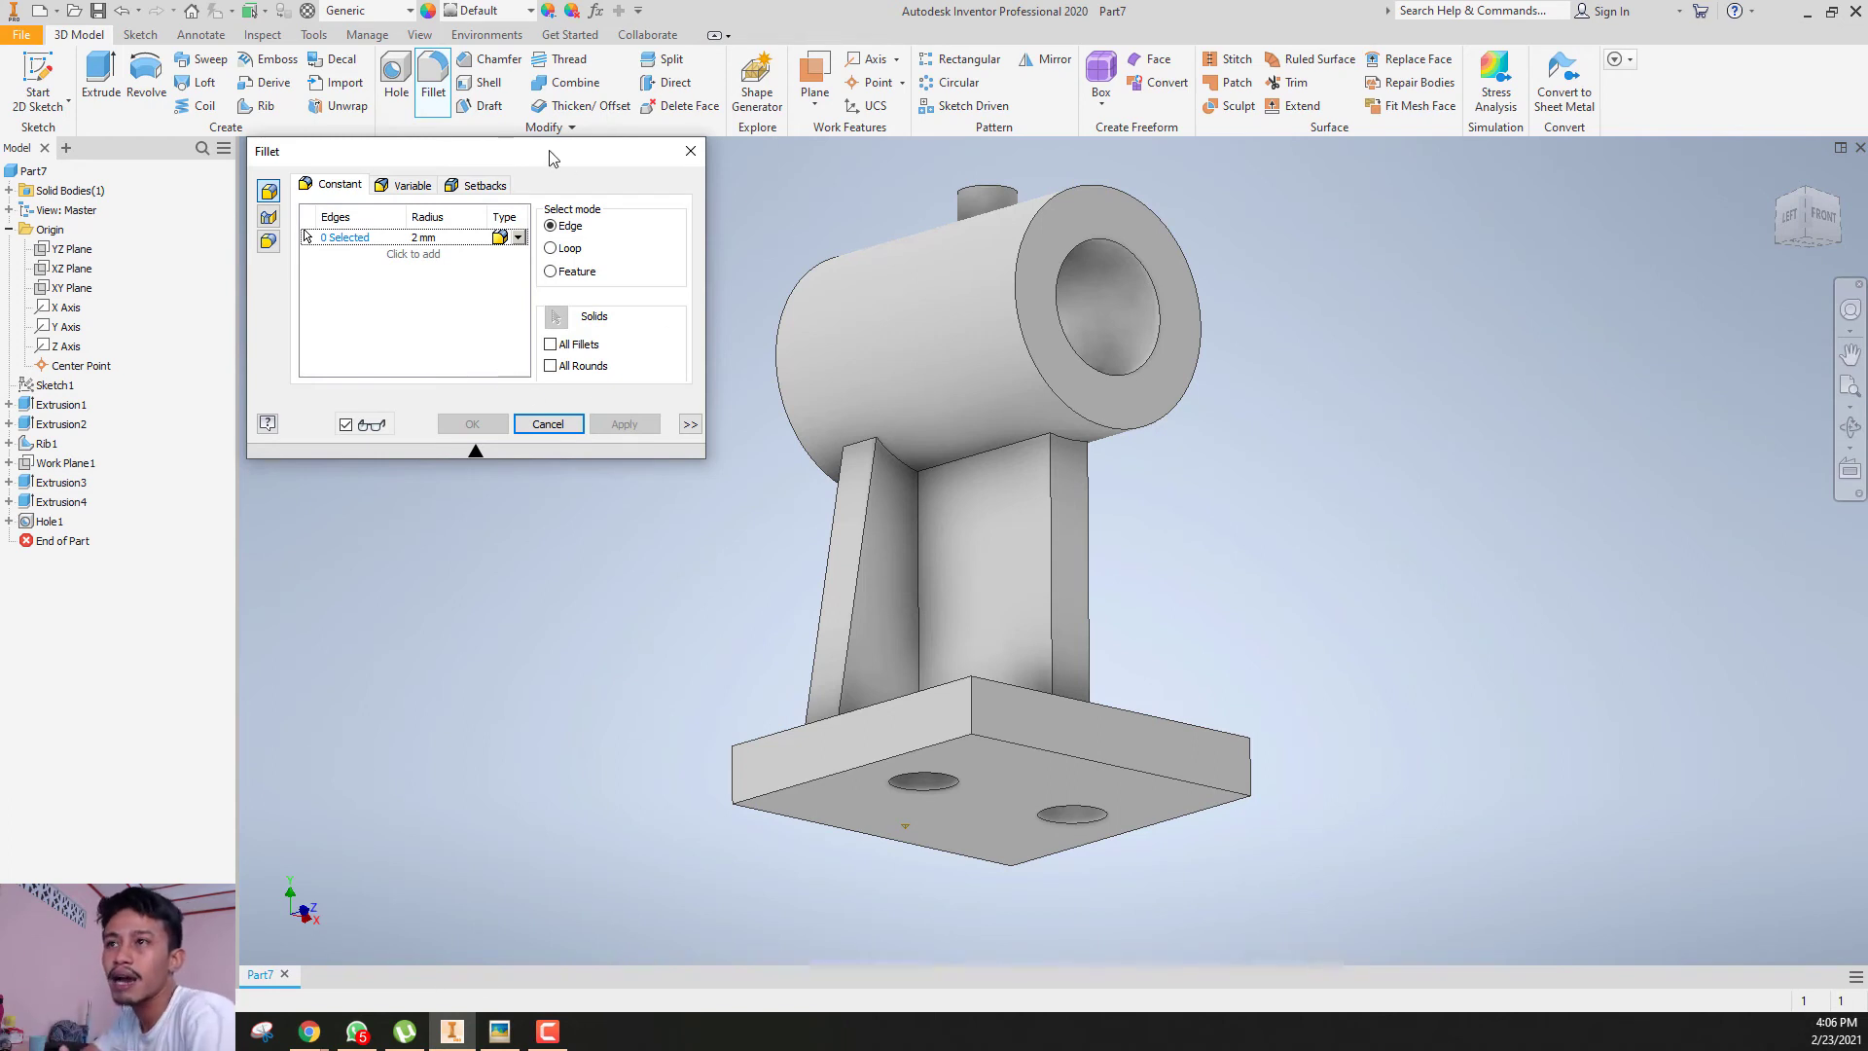
pyautogui.moveTo(551, 157); pyautogui.dragTo(561, 204)
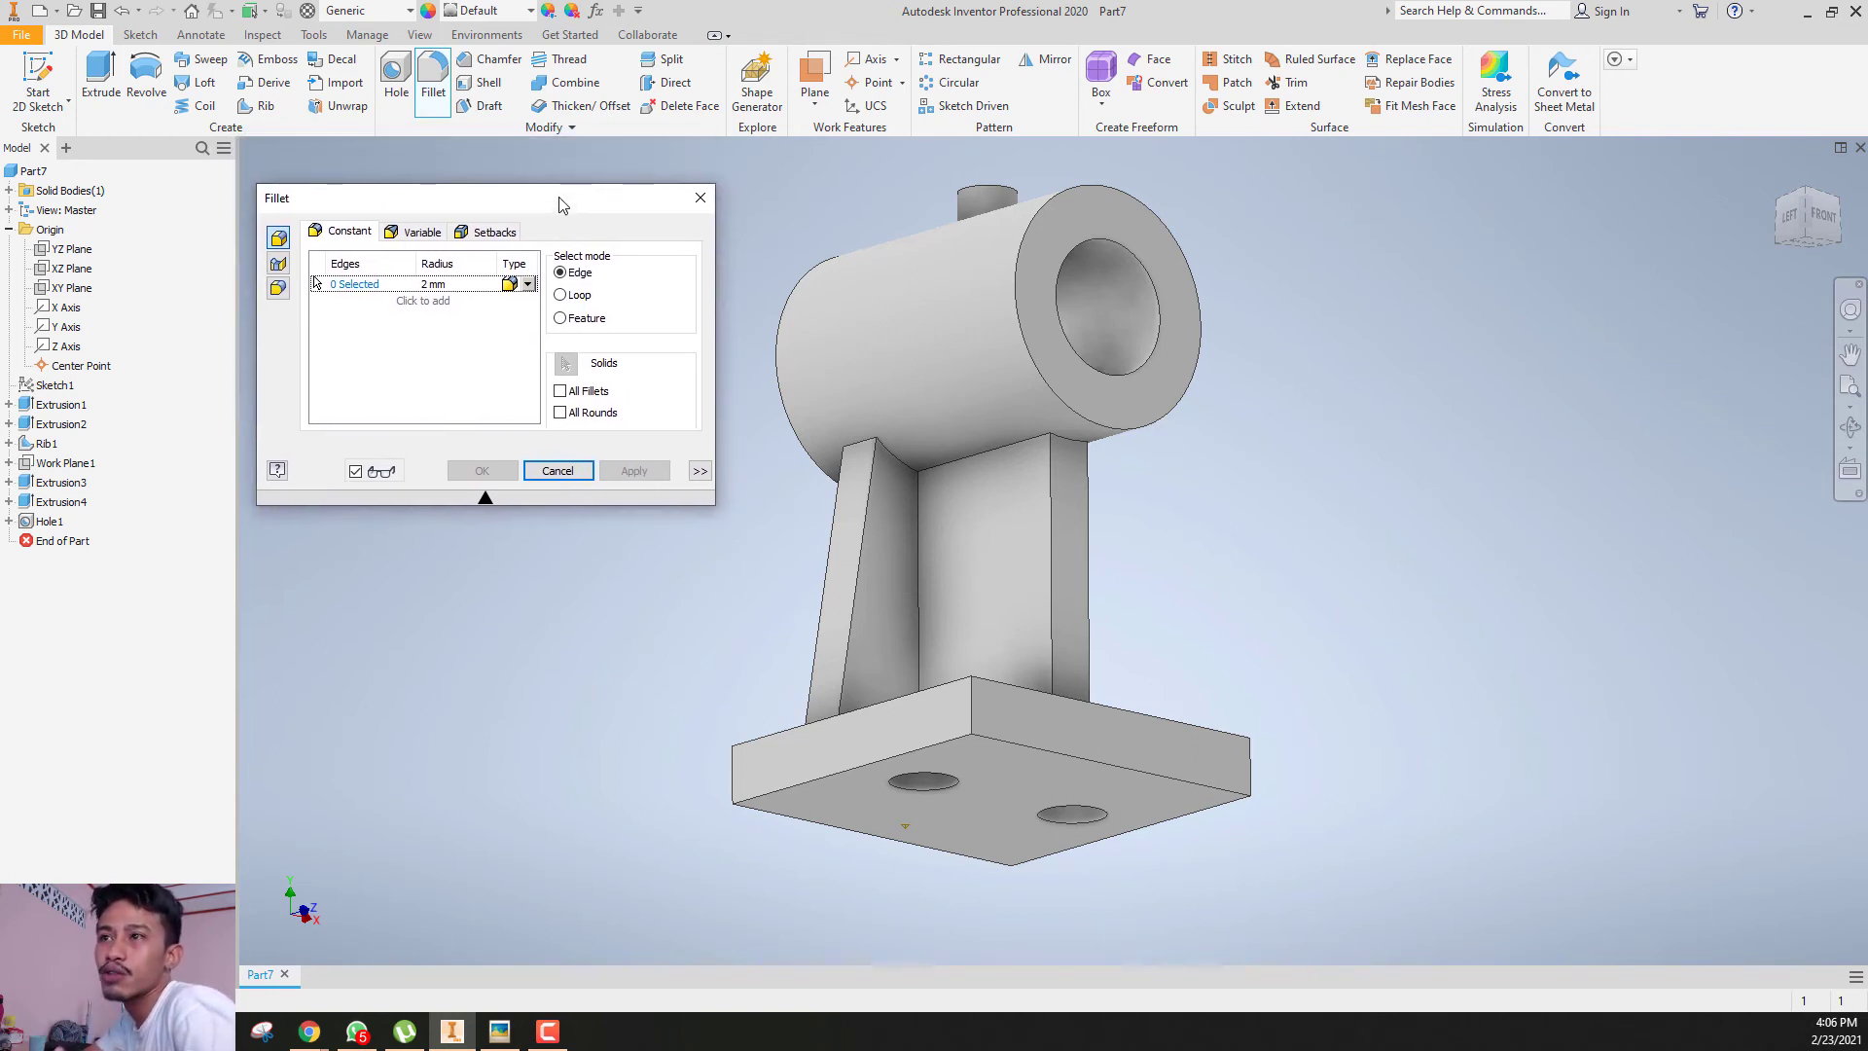
pyautogui.click(846, 449)
pyautogui.click(1820, 215)
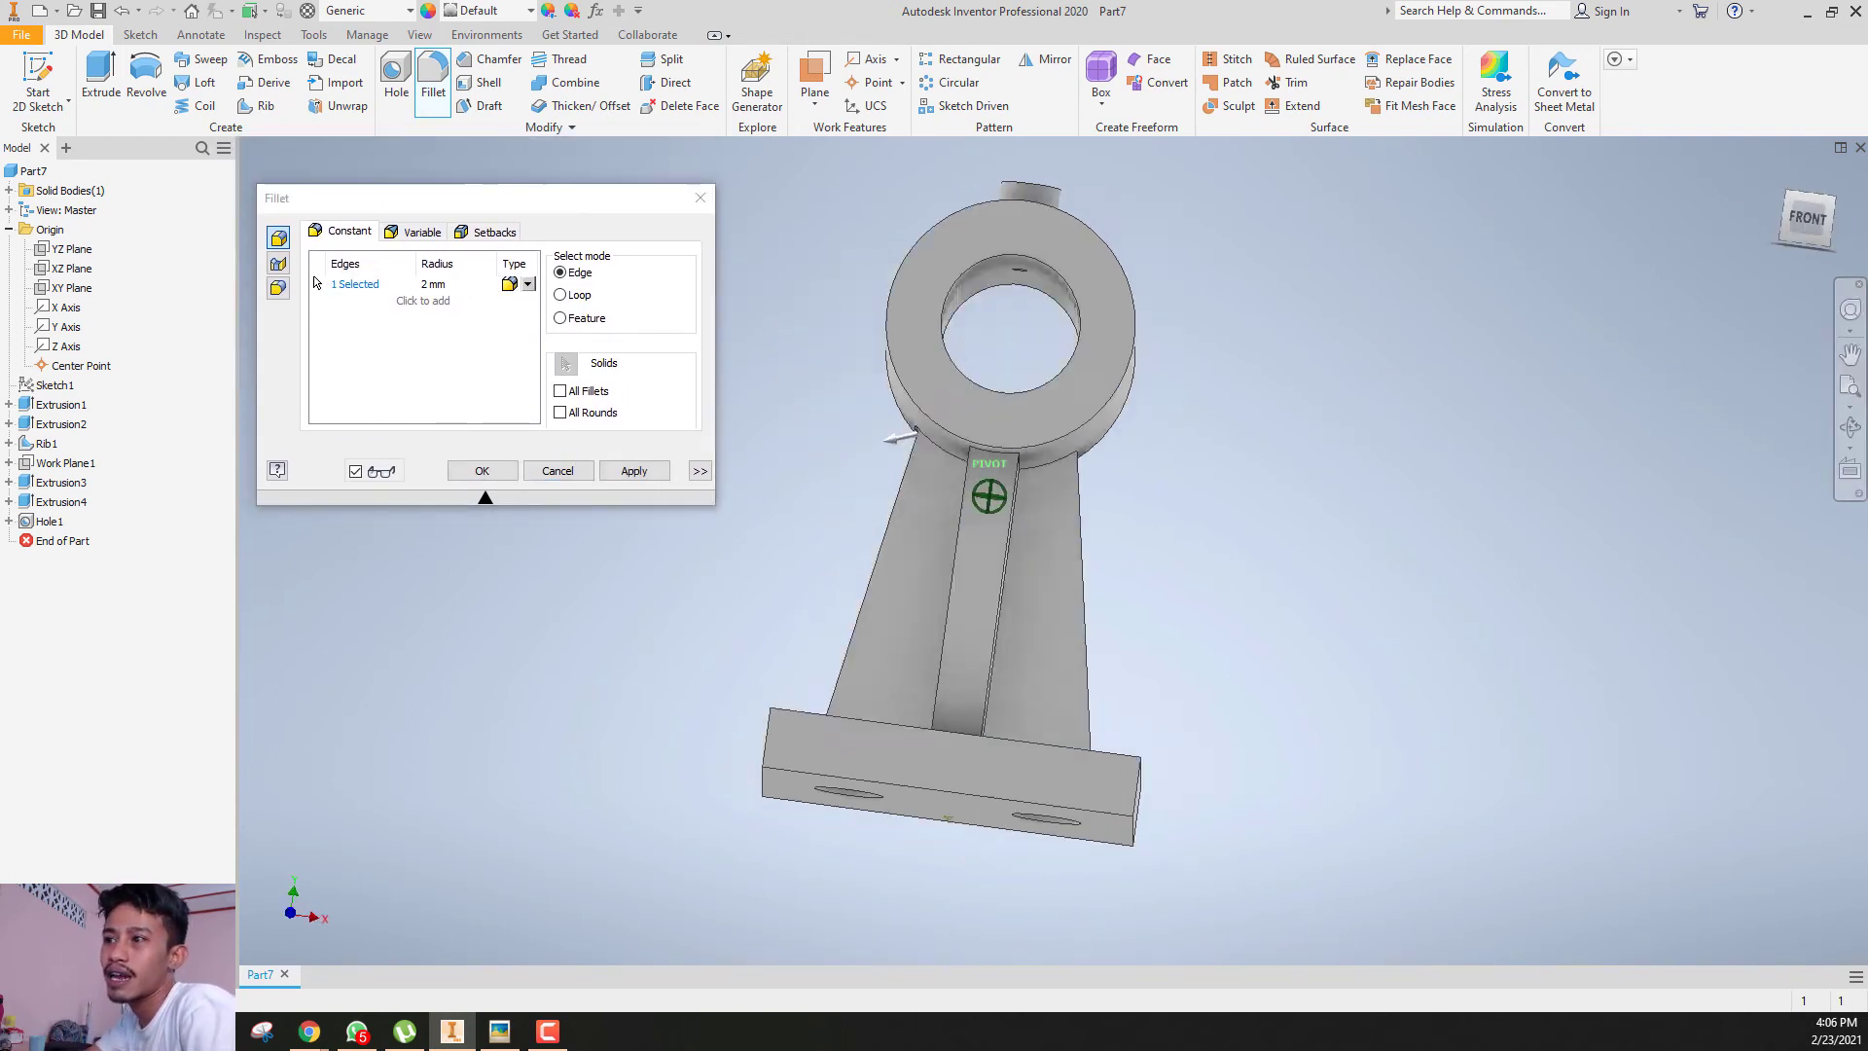
pyautogui.press('F6')
pyautogui.click(1121, 444)
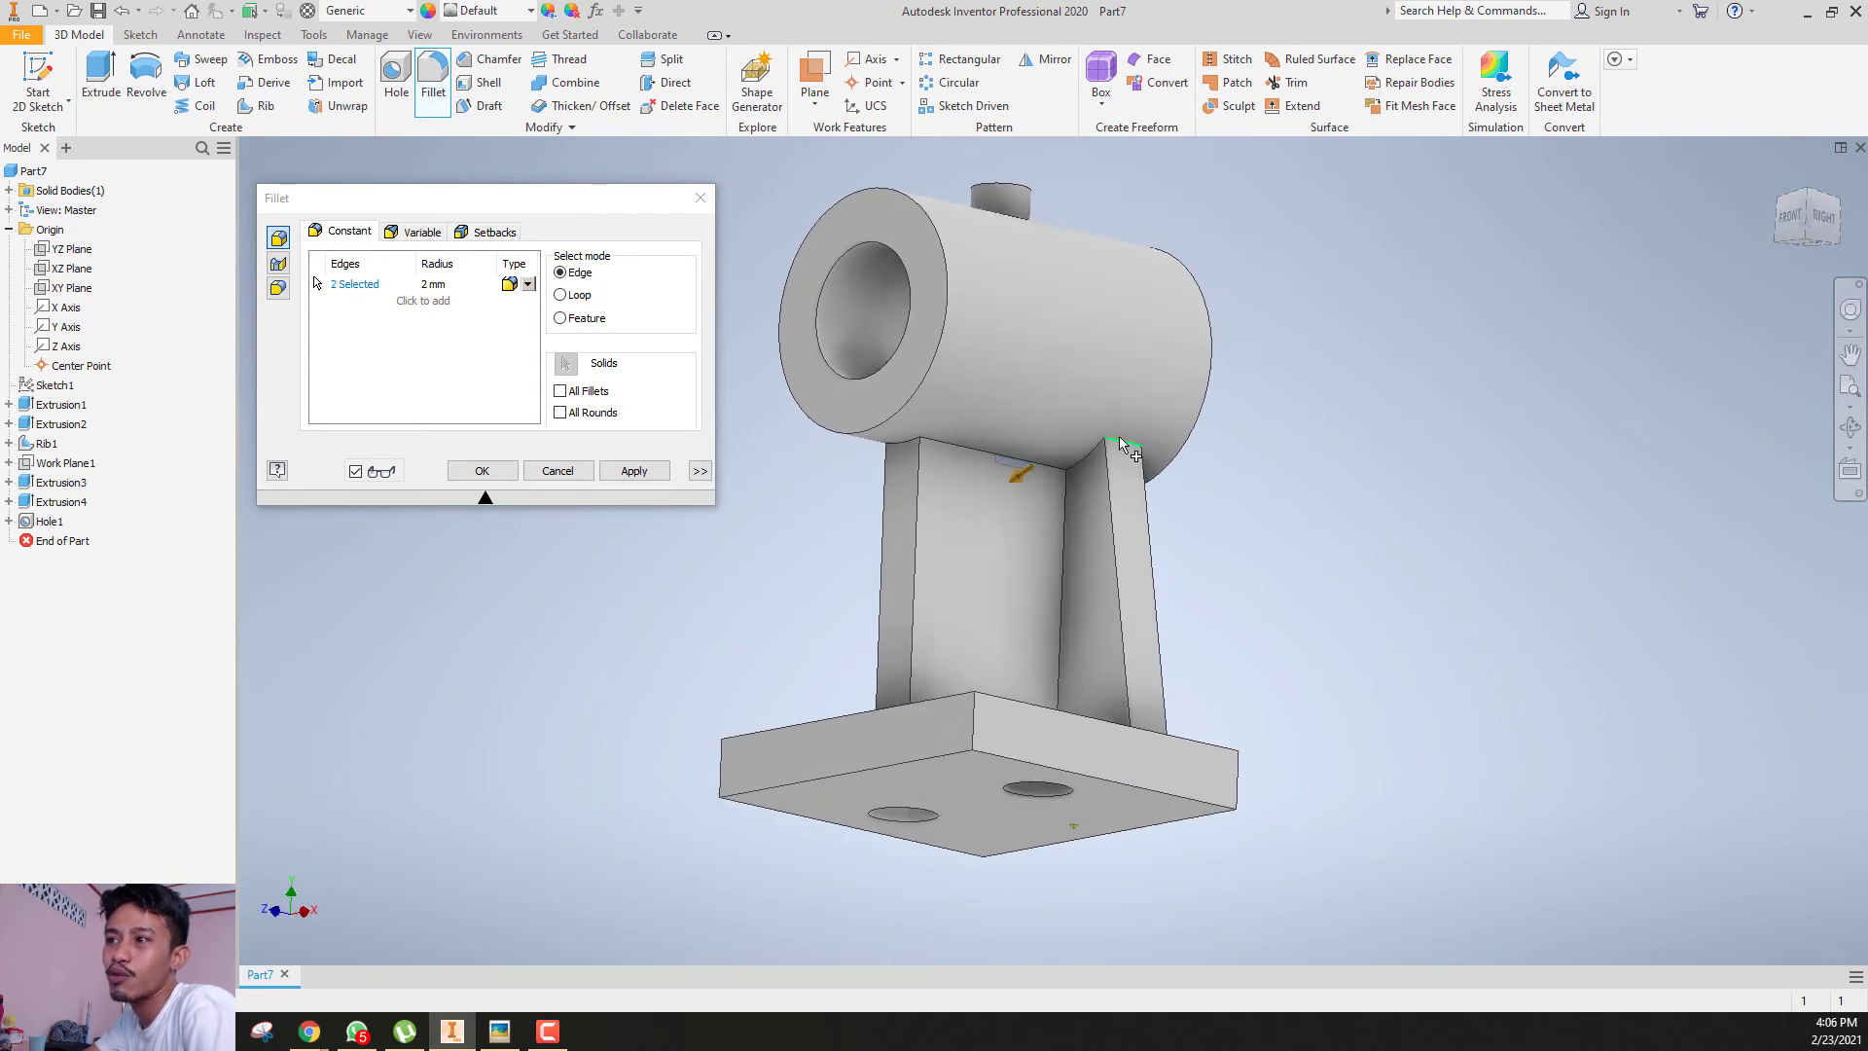
pyautogui.keyDown('shift'); pyautogui.moveTo(1144, 447); pyautogui.dragTo(1154, 465, button='middle'); pyautogui.keyUp('shift')
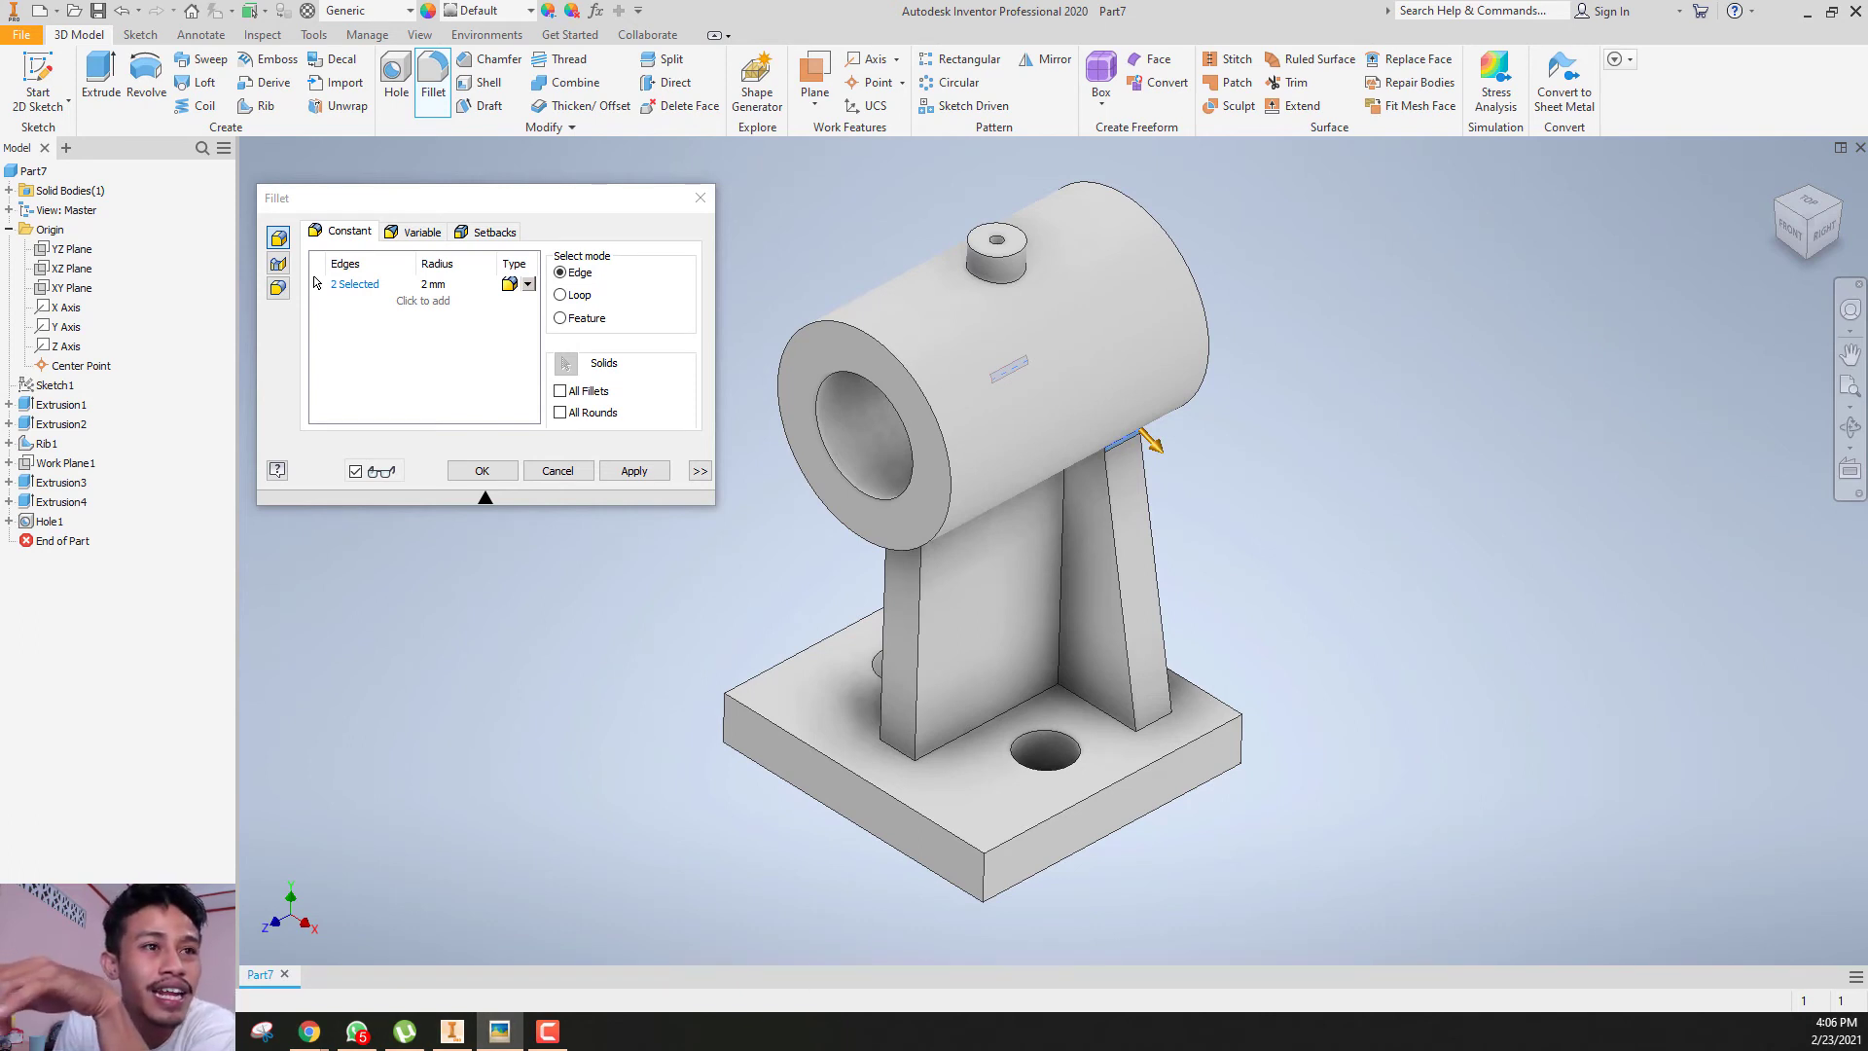
# - Set the fillet radius to 10 mm and add the two edges where the web's slanted sides meet the base plate
pyautogui.click(434, 284)
pyautogui.write('10')
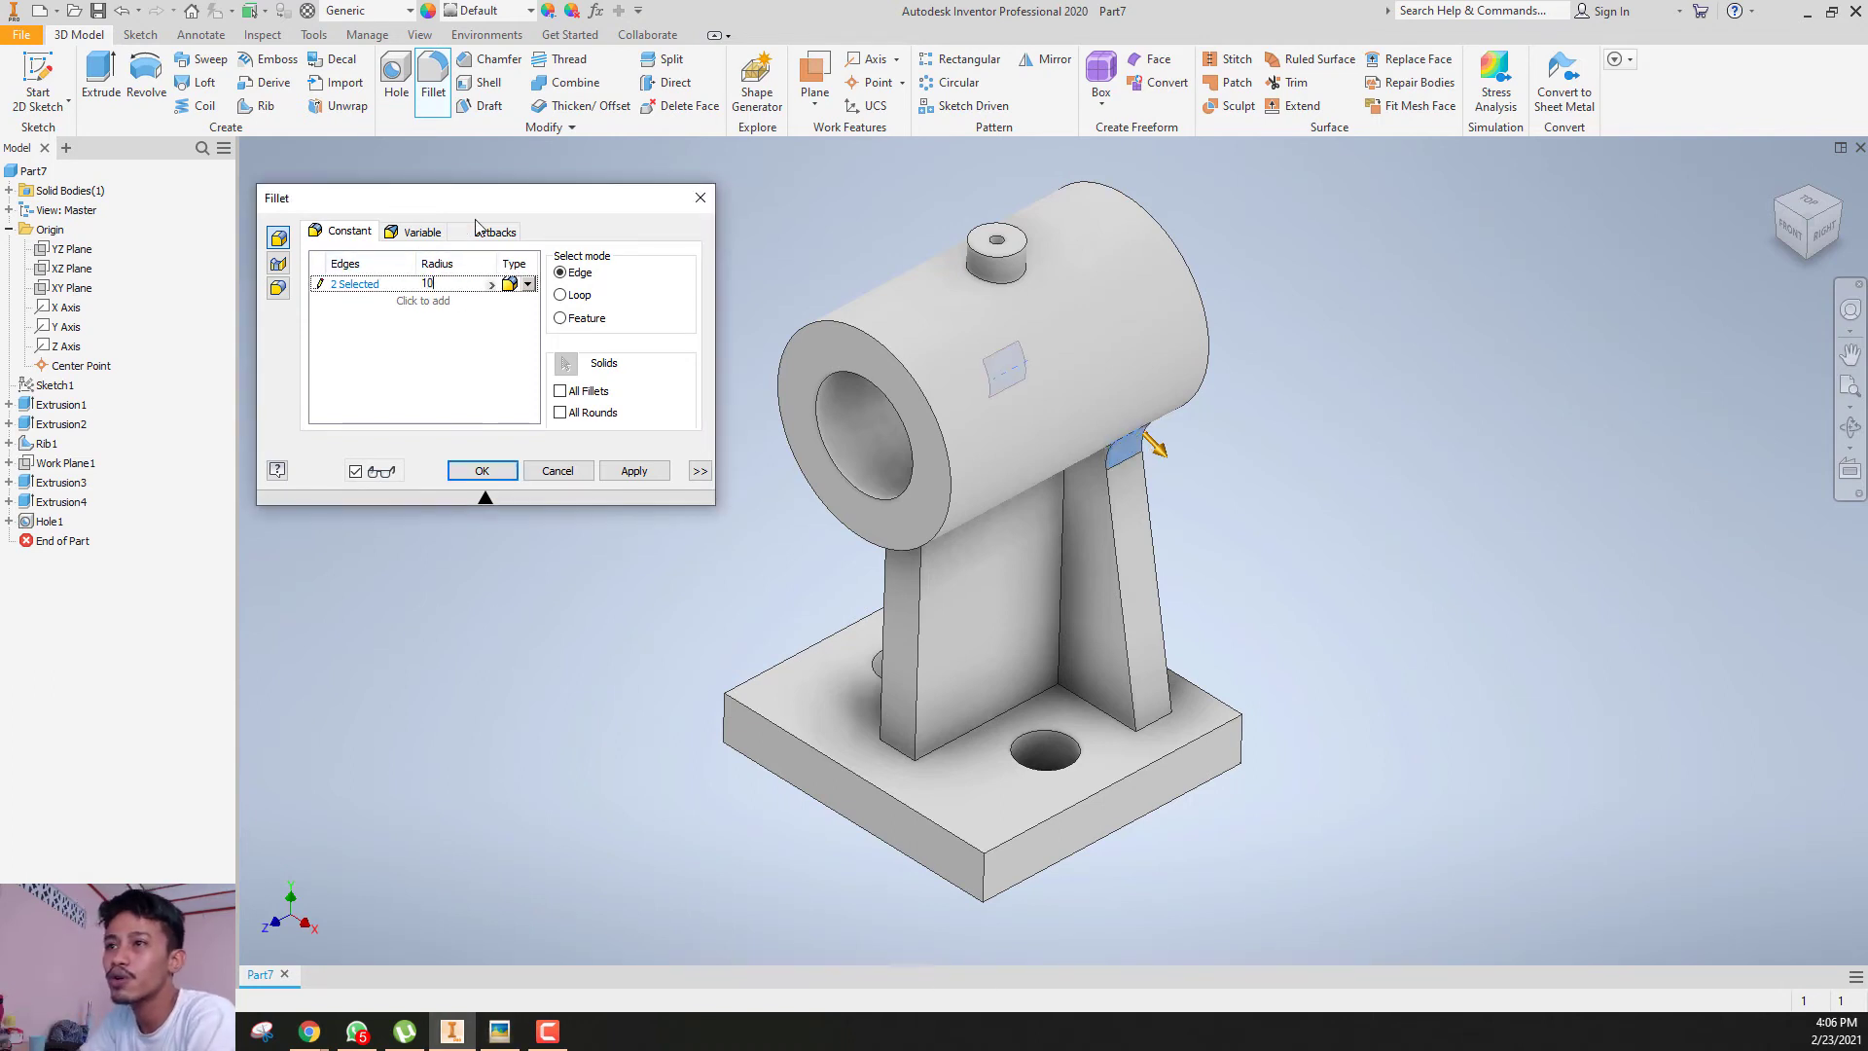
pyautogui.click(471, 350)
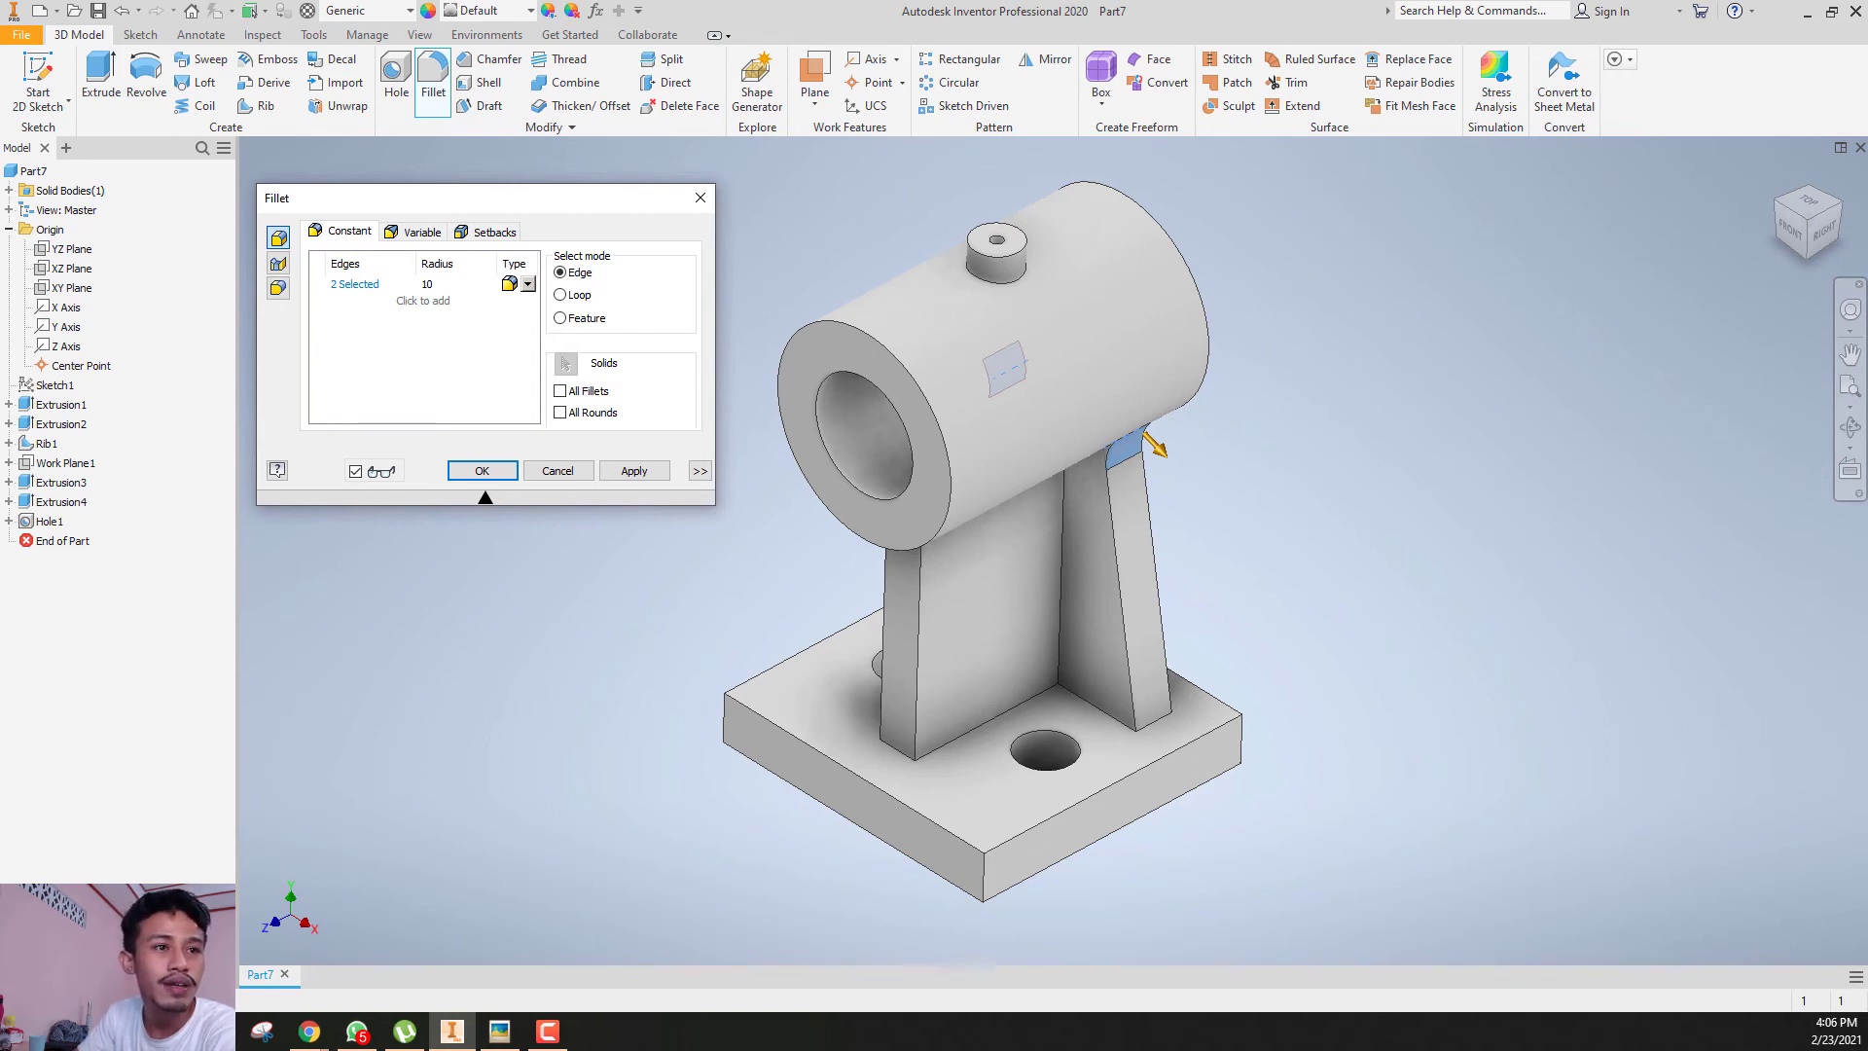
pyautogui.click(1160, 721)
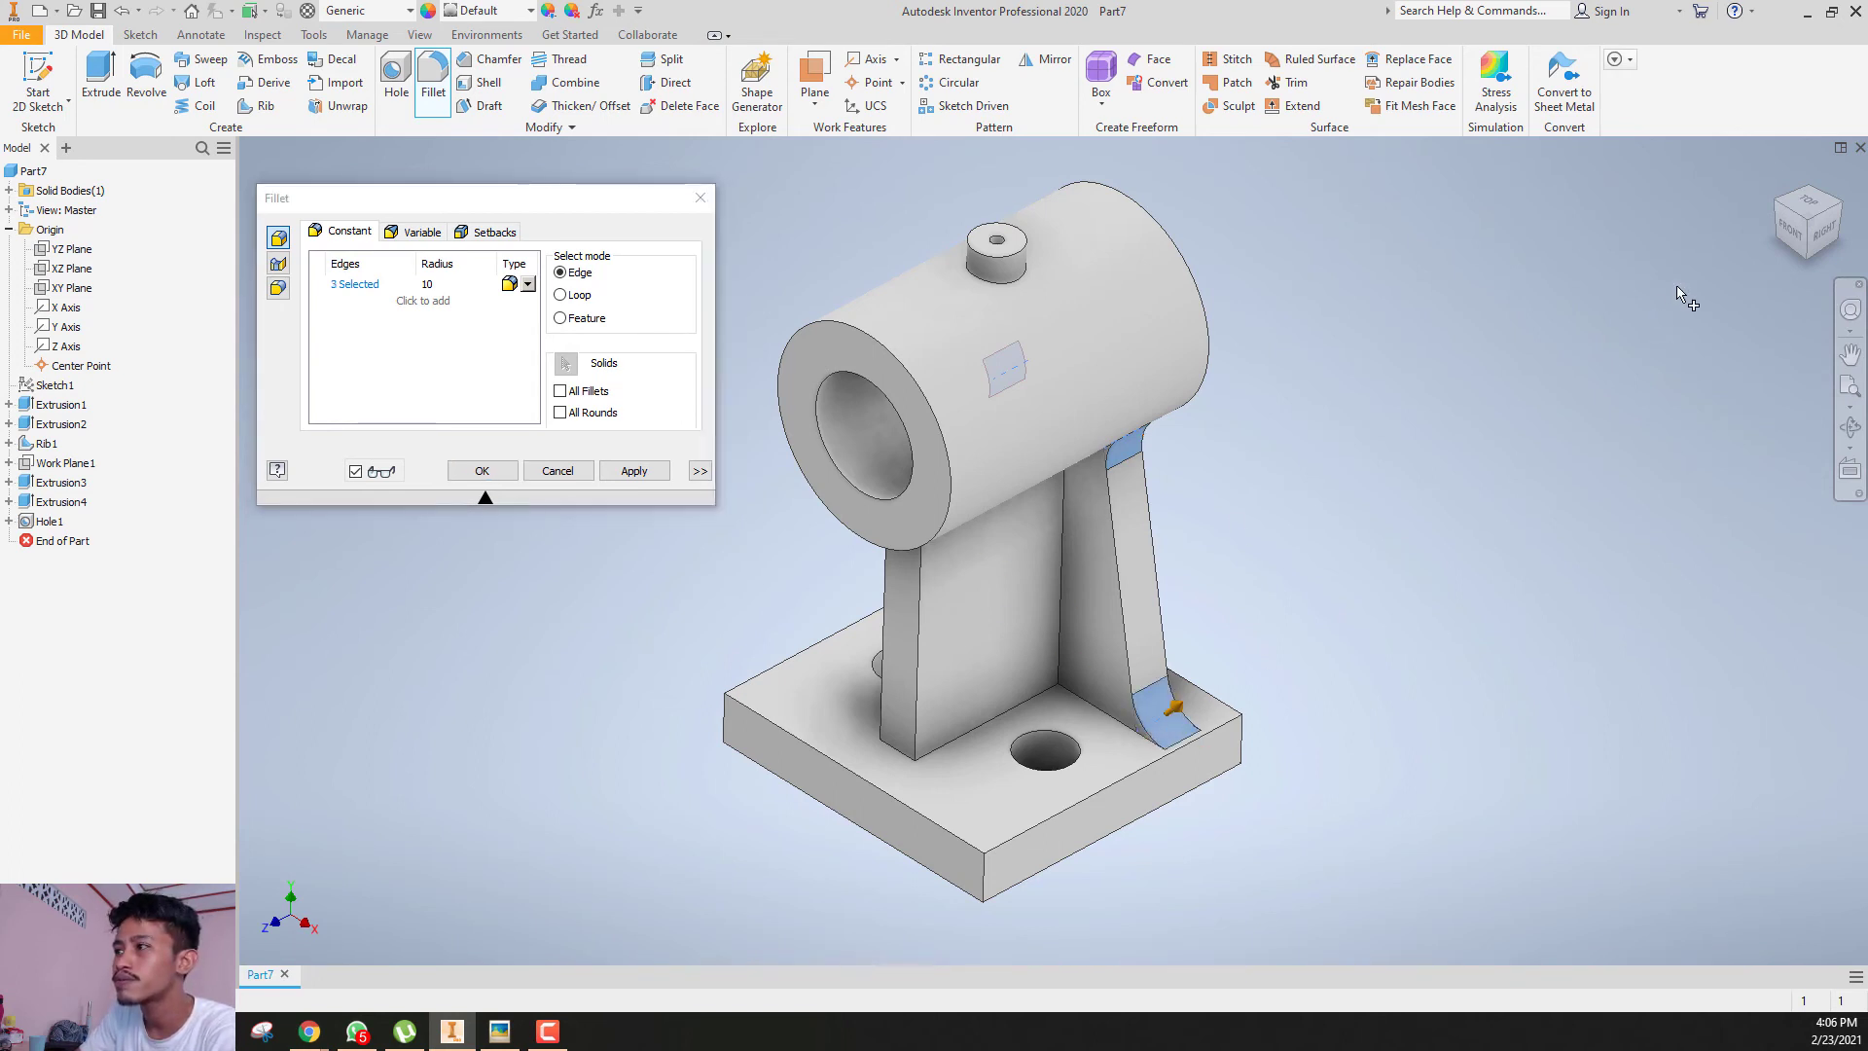
pyautogui.moveTo(1686, 302)
pyautogui.keyDown('shift'); pyautogui.mouseDown(button='middle')
pyautogui.moveTo(1518, 326)
pyautogui.moveTo(1418, 529)
pyautogui.mouseUp(button='middle'); pyautogui.keyUp('shift')
pyautogui.click(920, 804)
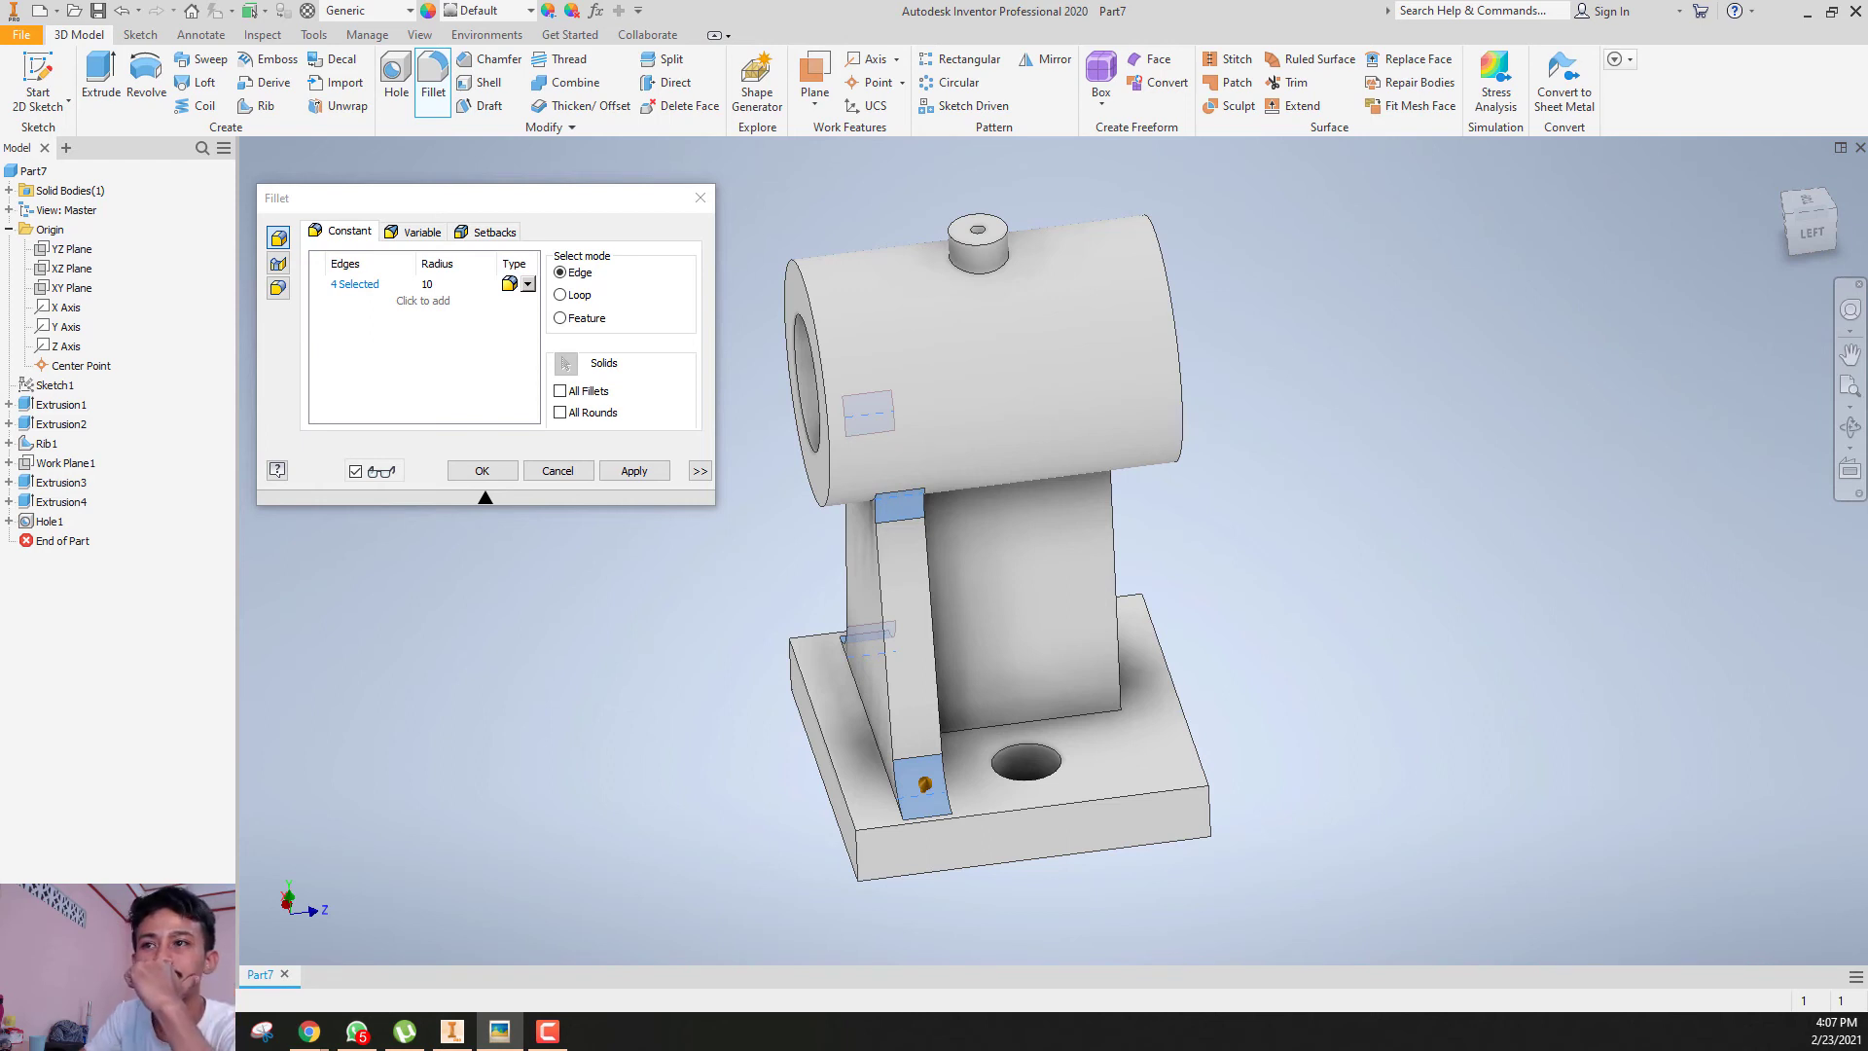
# - Check the jobsheet, then add a second fillet set with a 3 mm radius on the small boss's base edge
pyautogui.moveTo(990, 497)
pyautogui.keyDown('shift'); pyautogui.mouseDown(button='middle')
pyautogui.moveTo(1129, 496)
pyautogui.moveTo(990, 526)
pyautogui.moveTo(990, 550)
pyautogui.mouseUp(button='middle'); pyautogui.keyUp('shift')
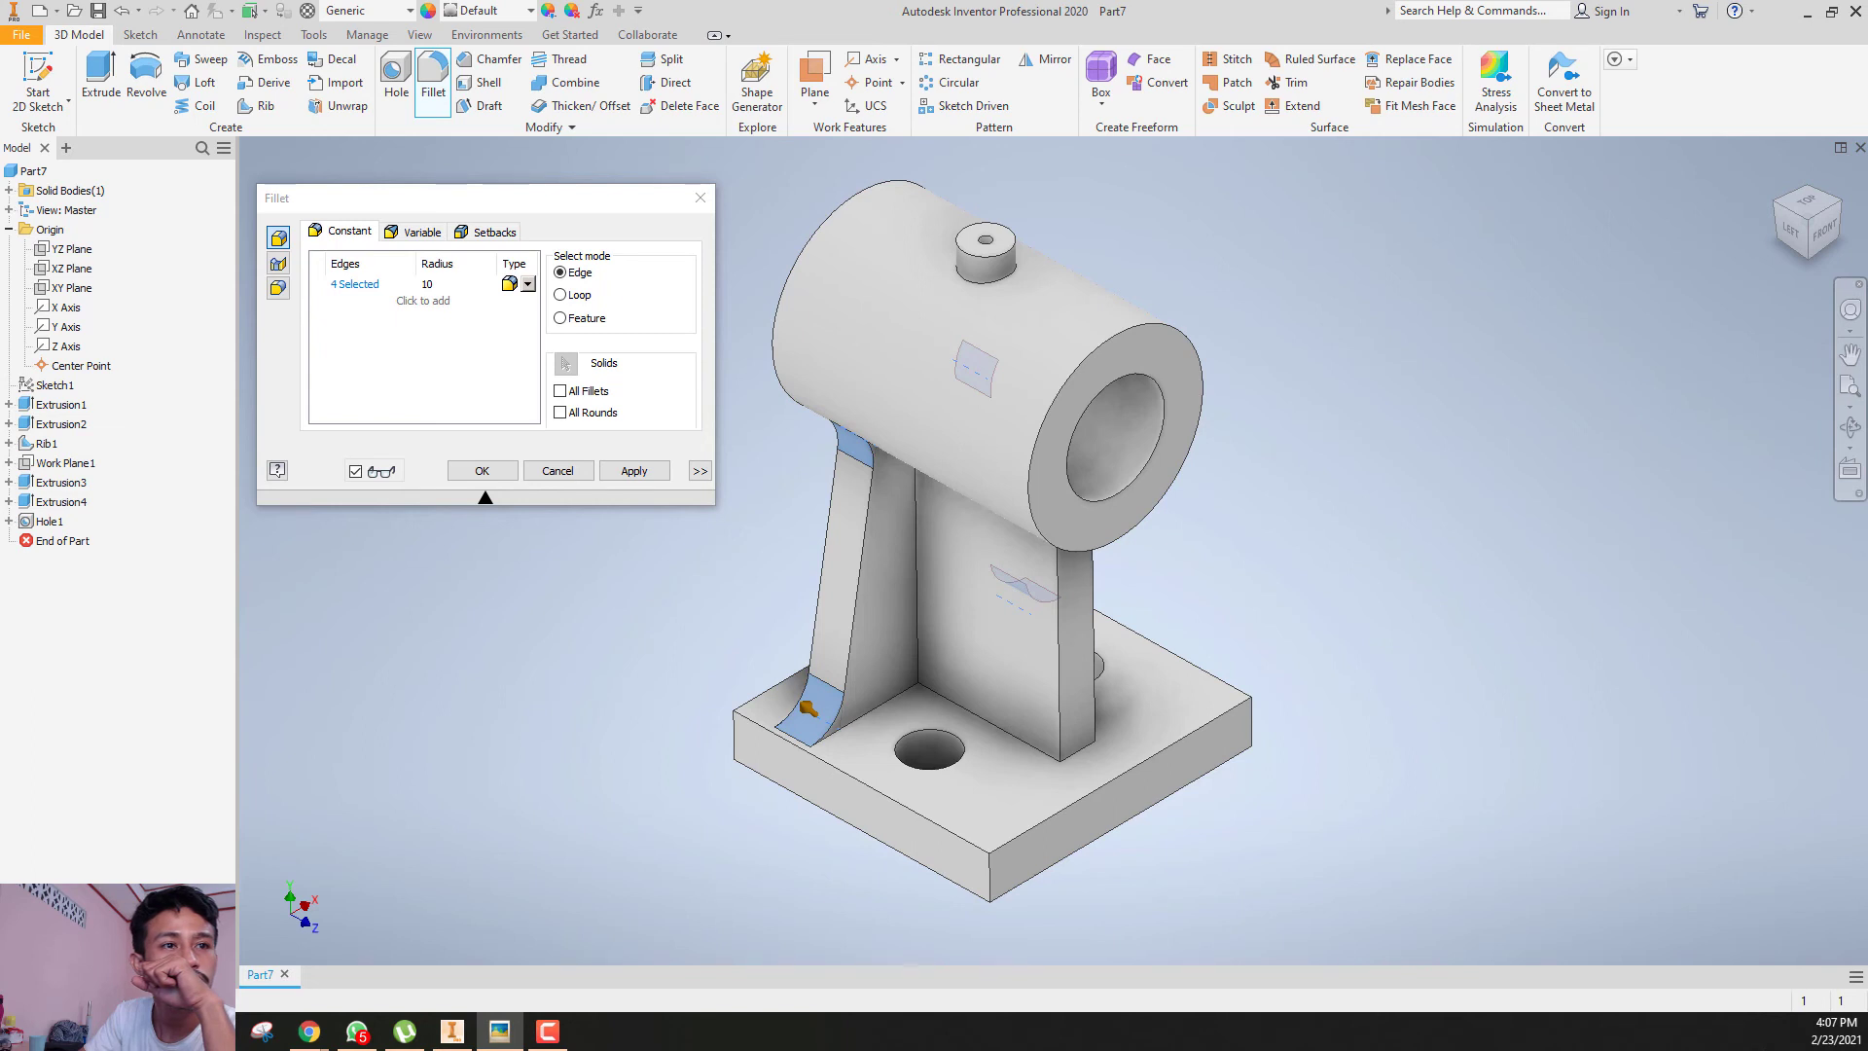
pyautogui.click(419, 301)
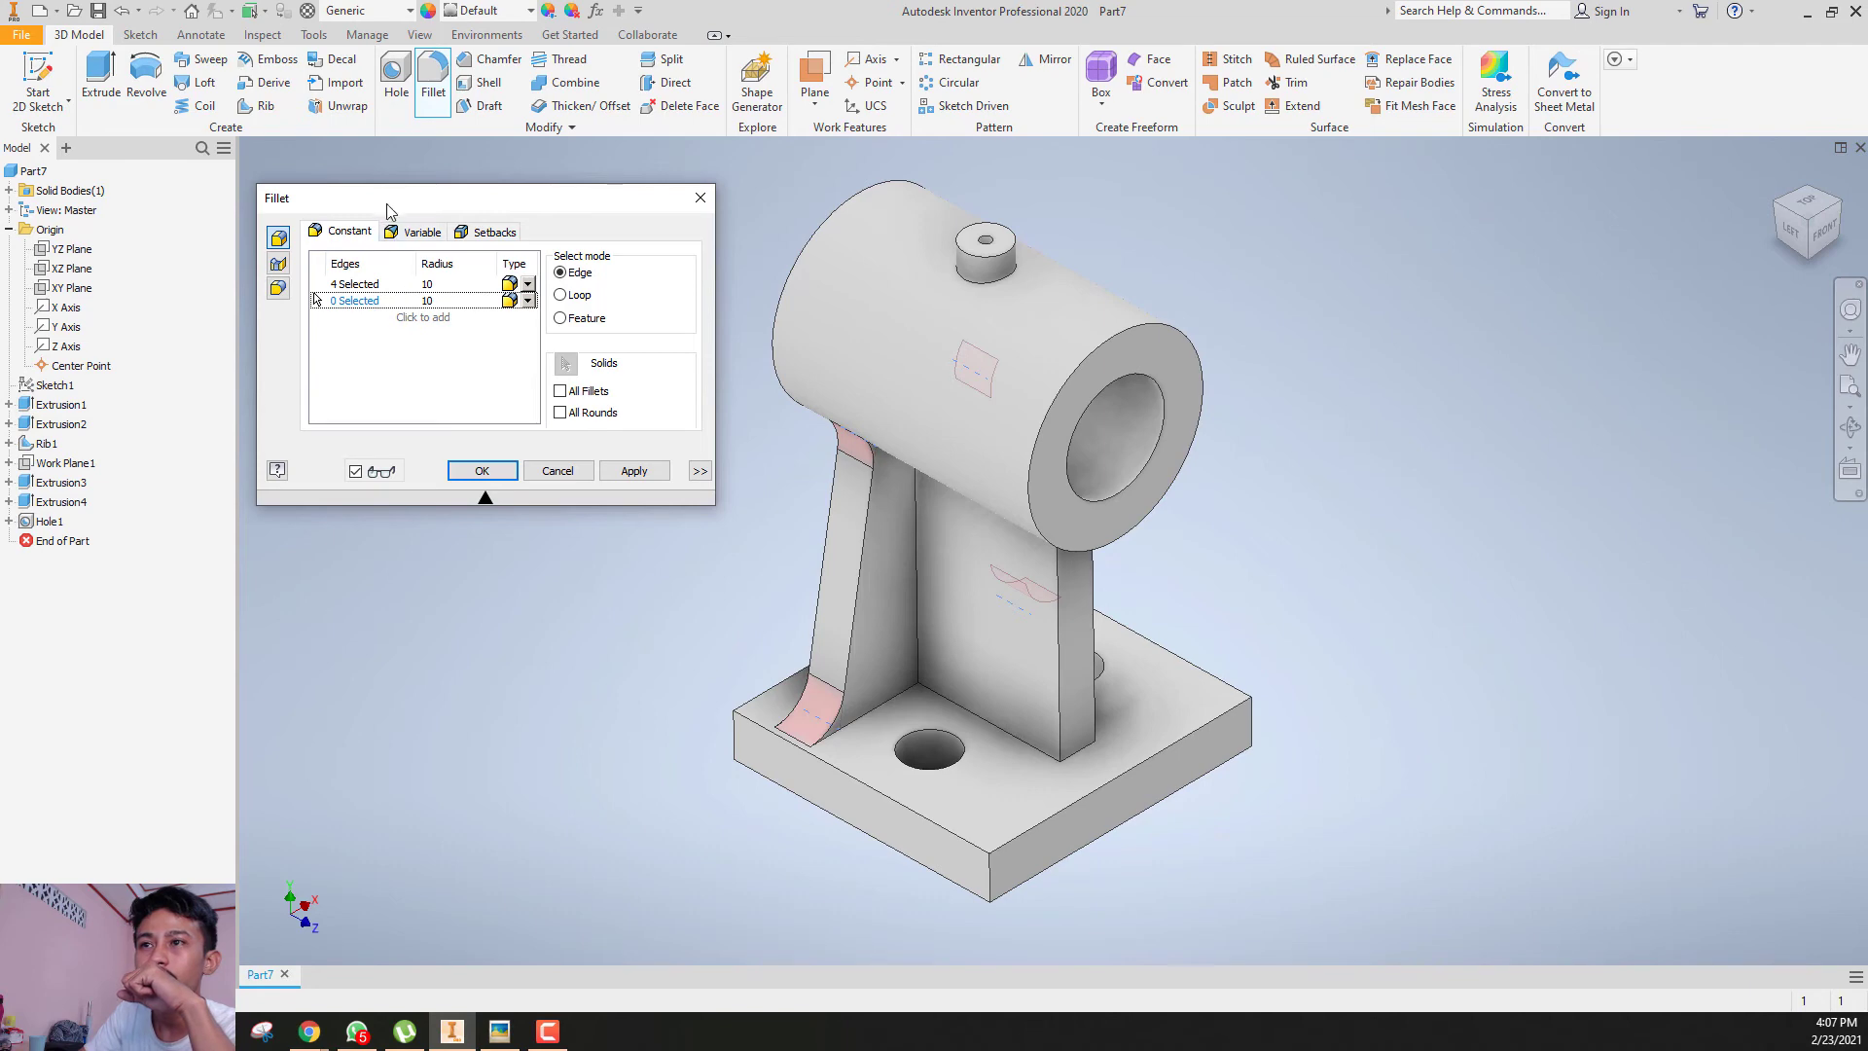
pyautogui.moveTo(387, 208); pyautogui.dragTo(400, 272)
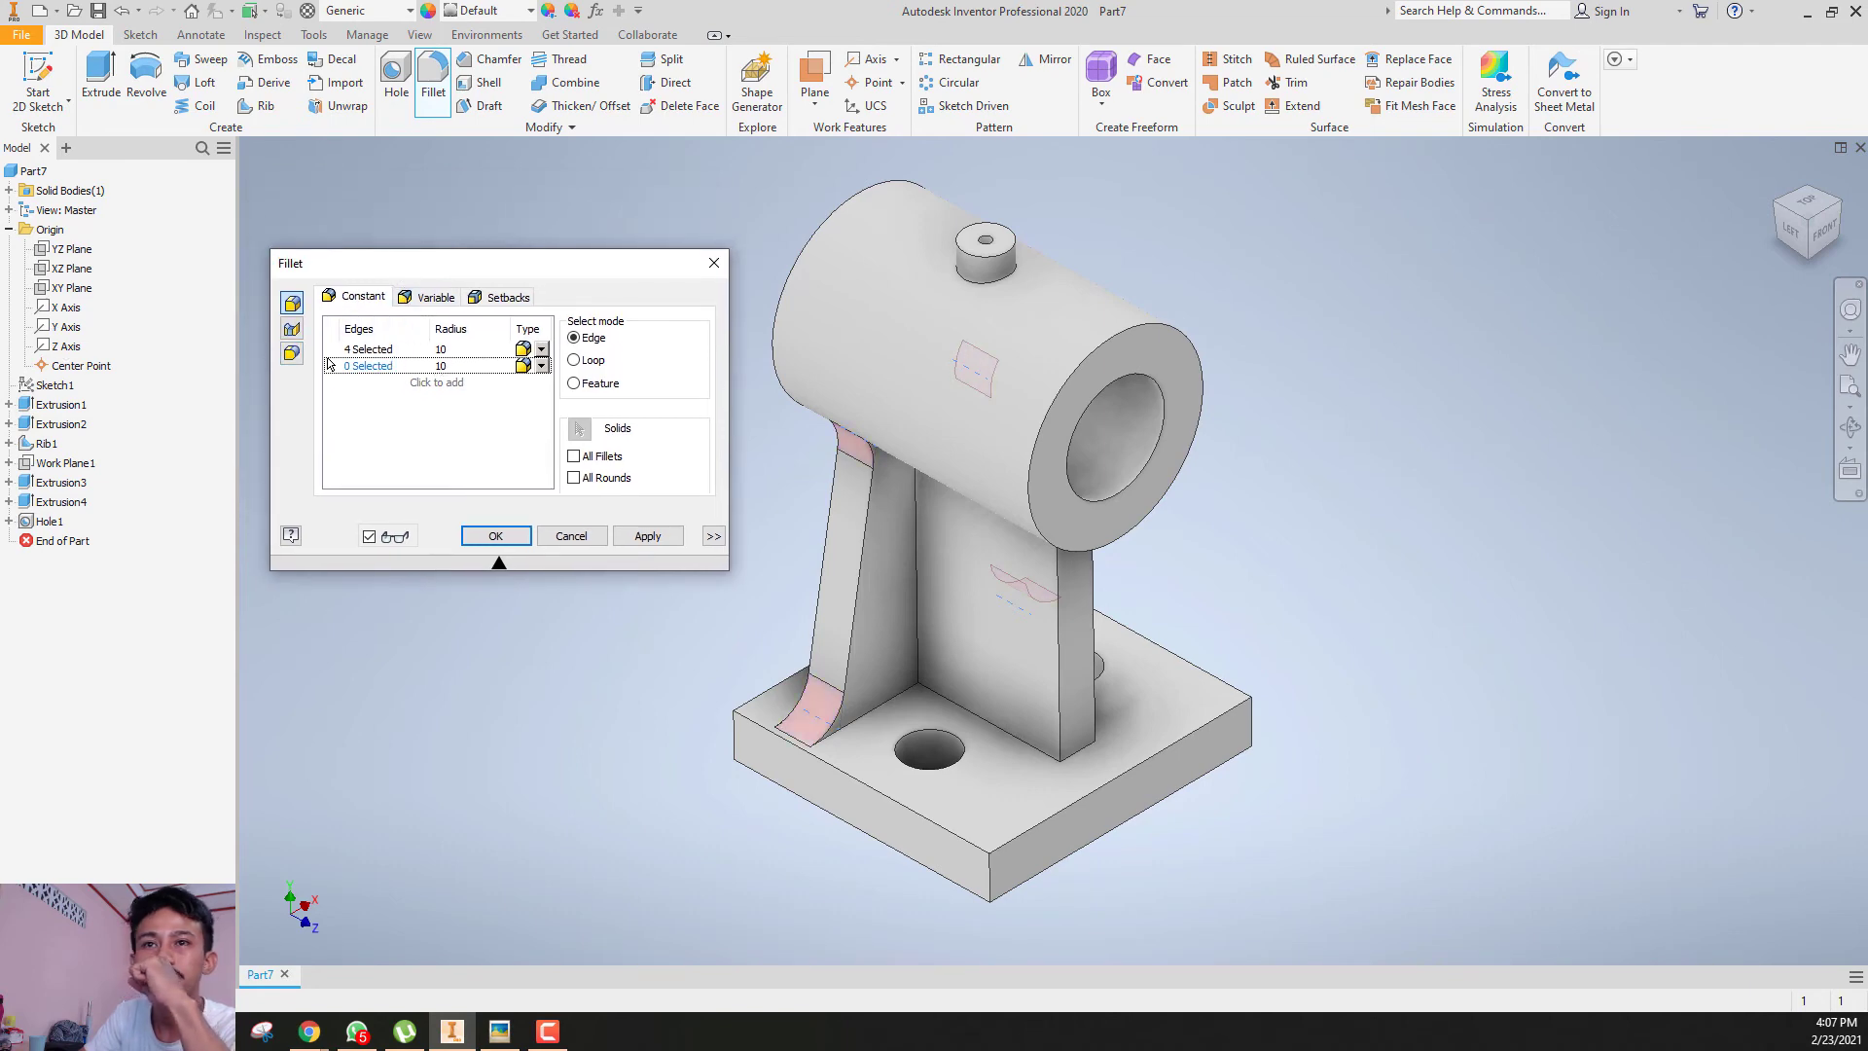
pyautogui.hotkey('alt', 'Tab')
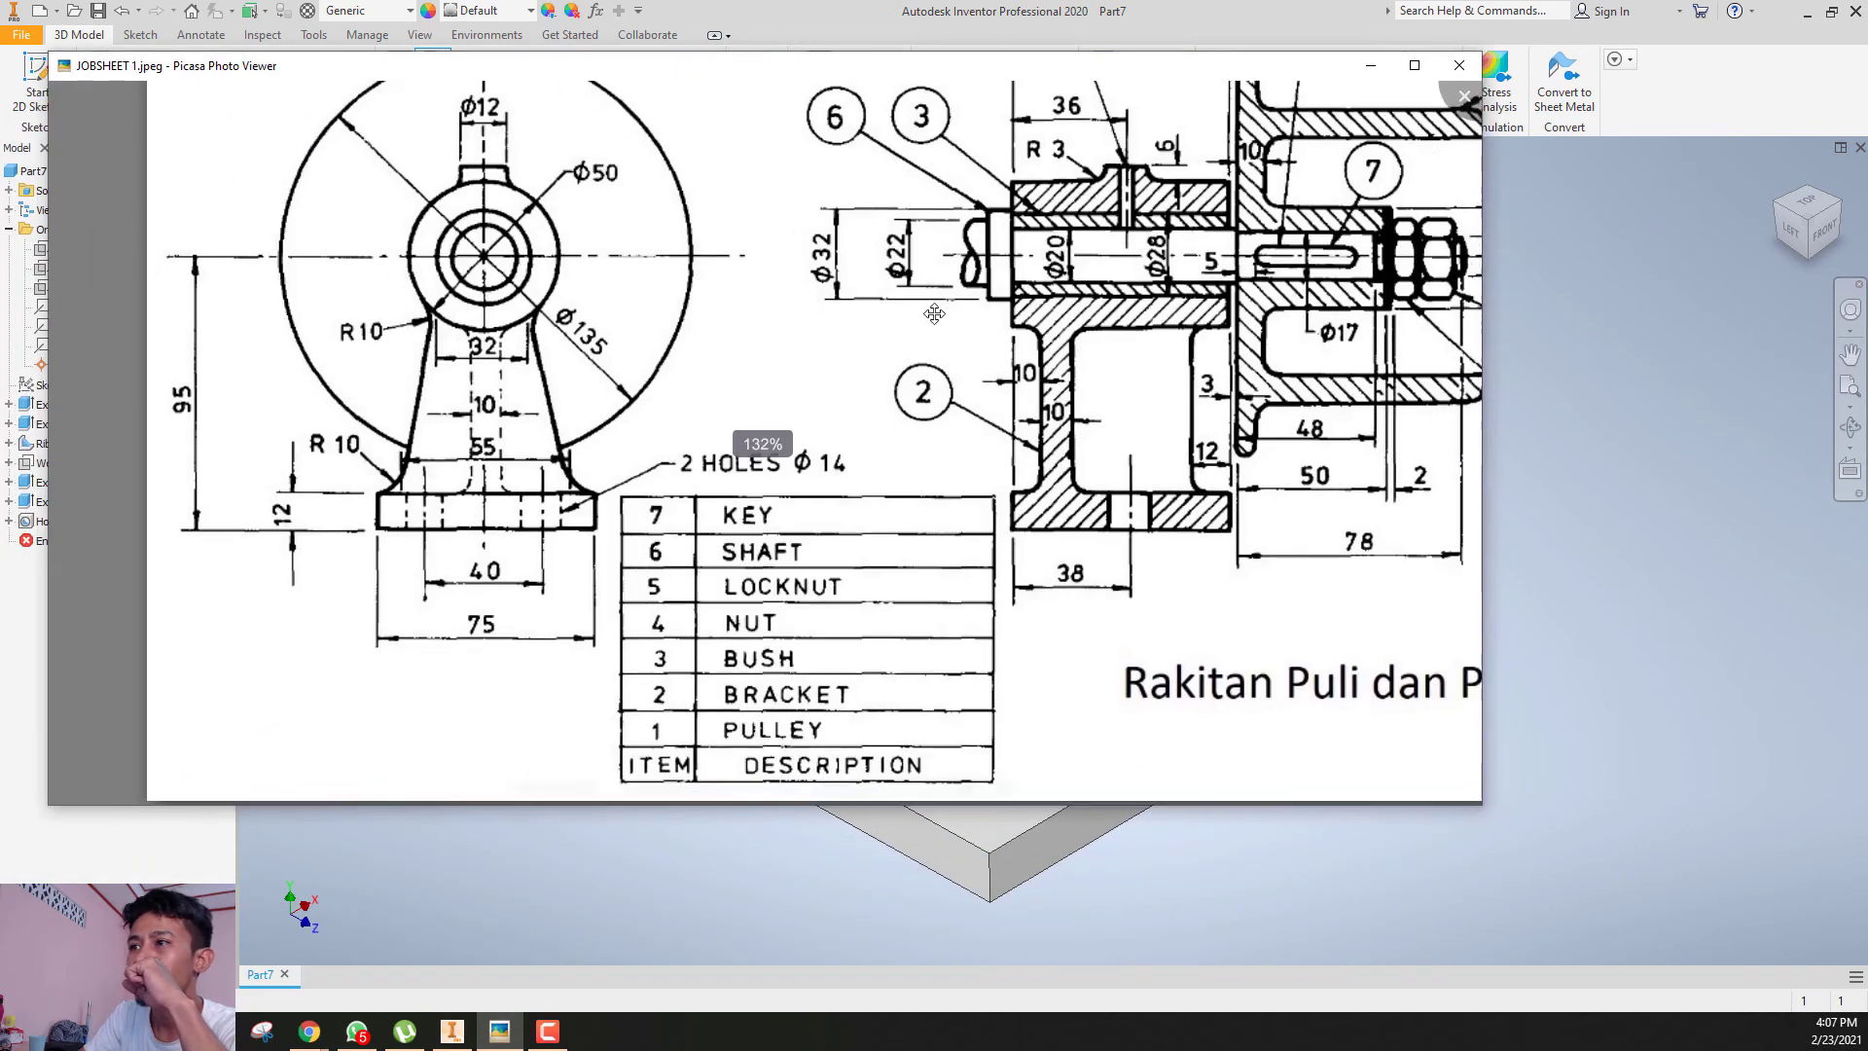
pyautogui.hotkey('alt', 'Tab')
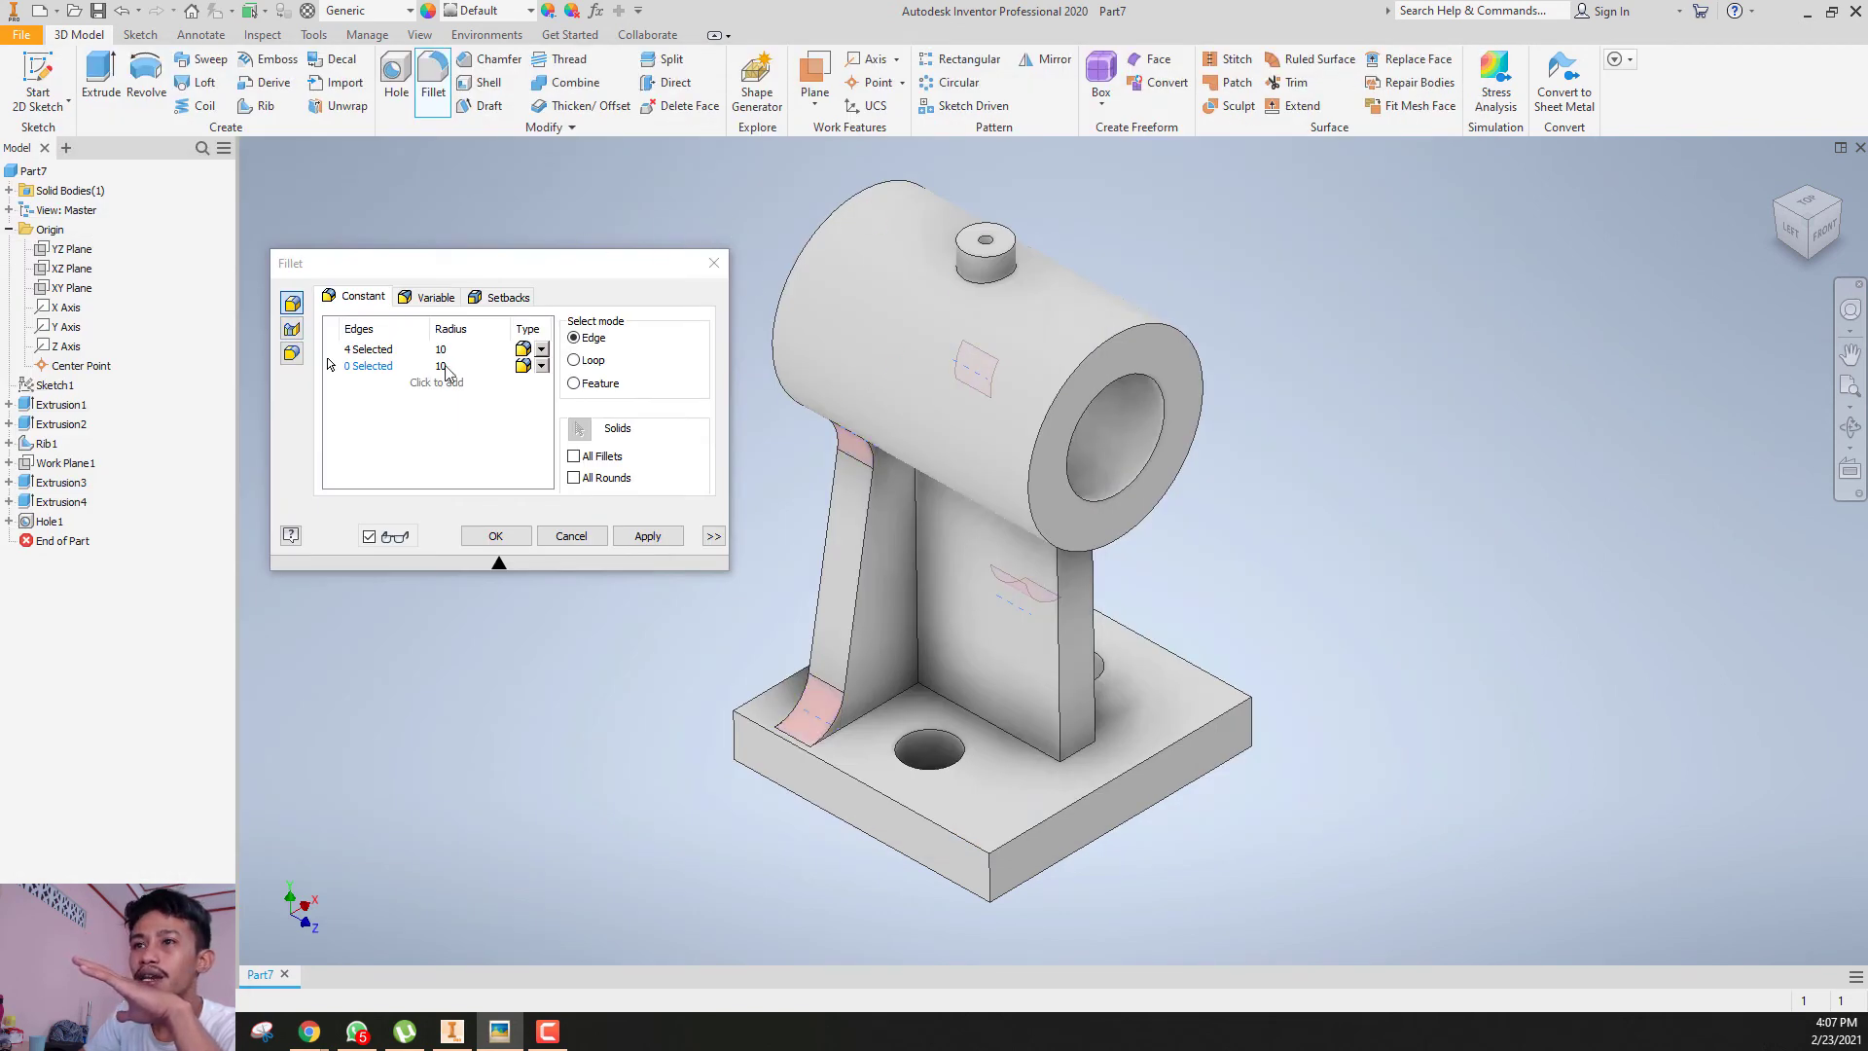
pyautogui.click(490, 363)
pyautogui.write('3')
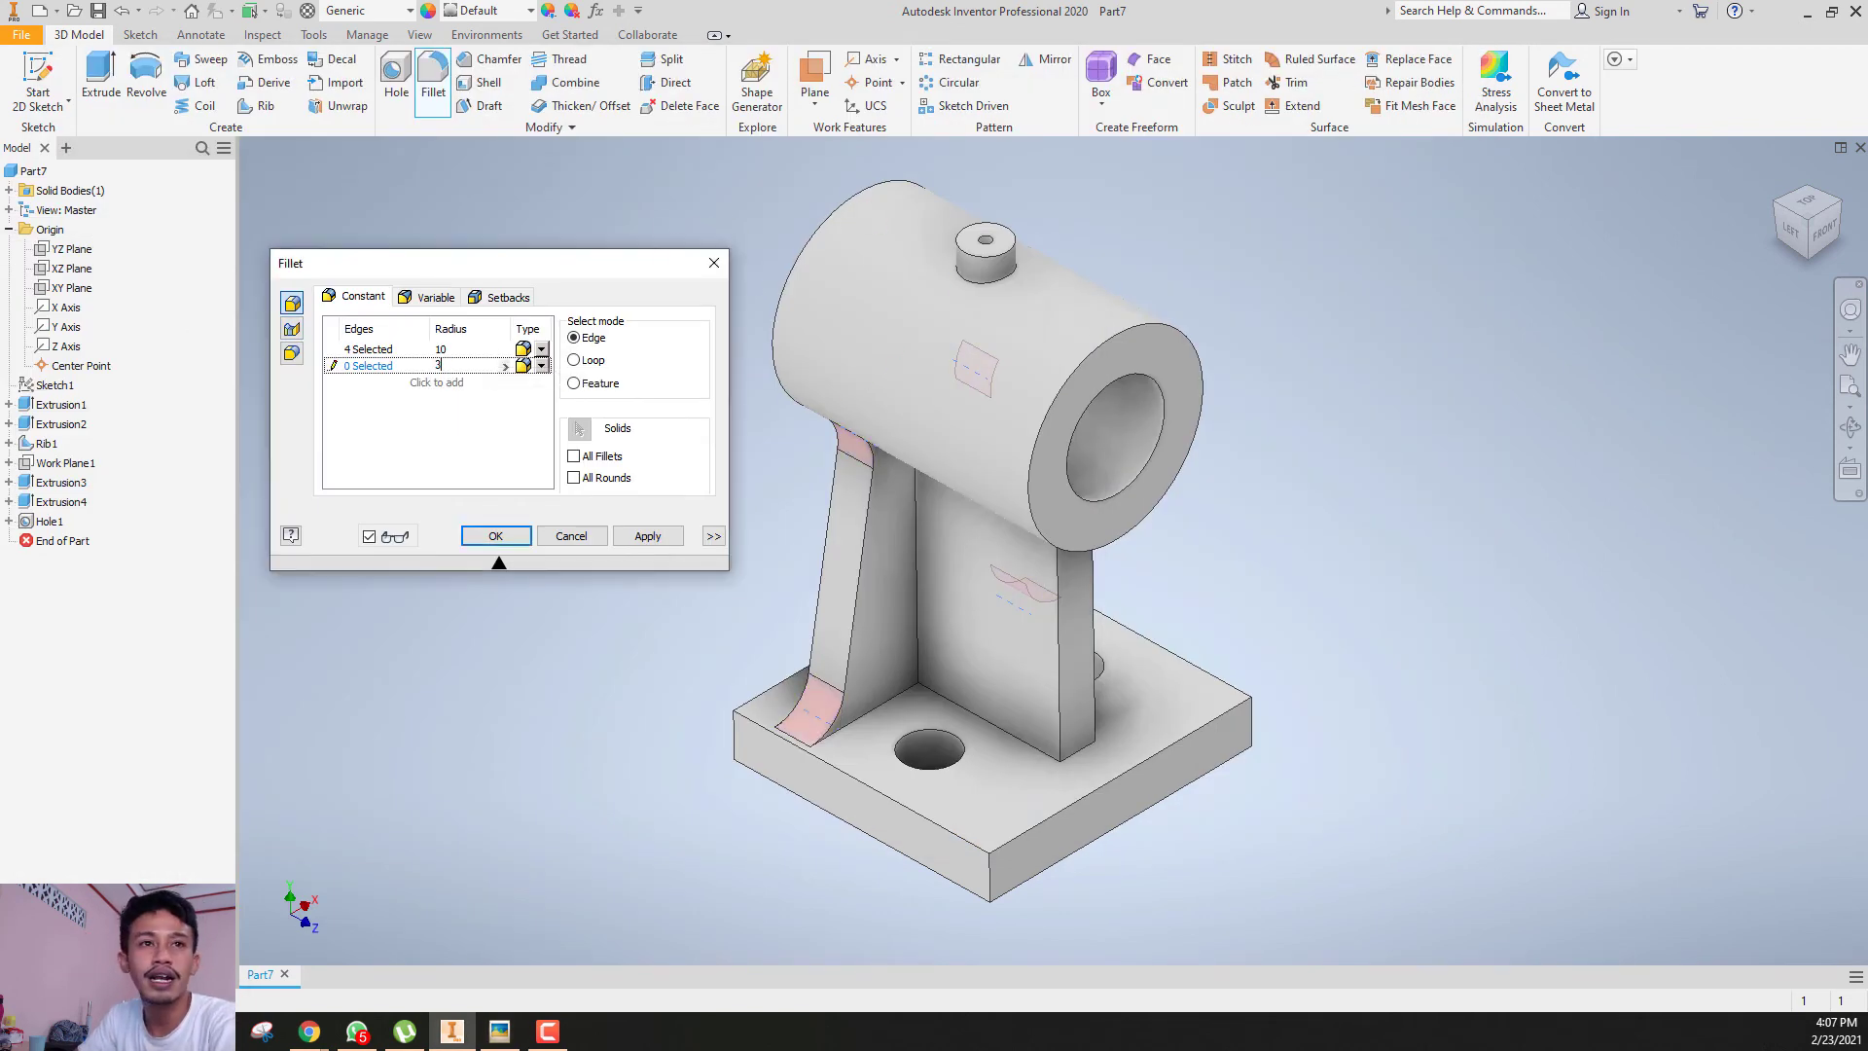
pyautogui.click(981, 285)
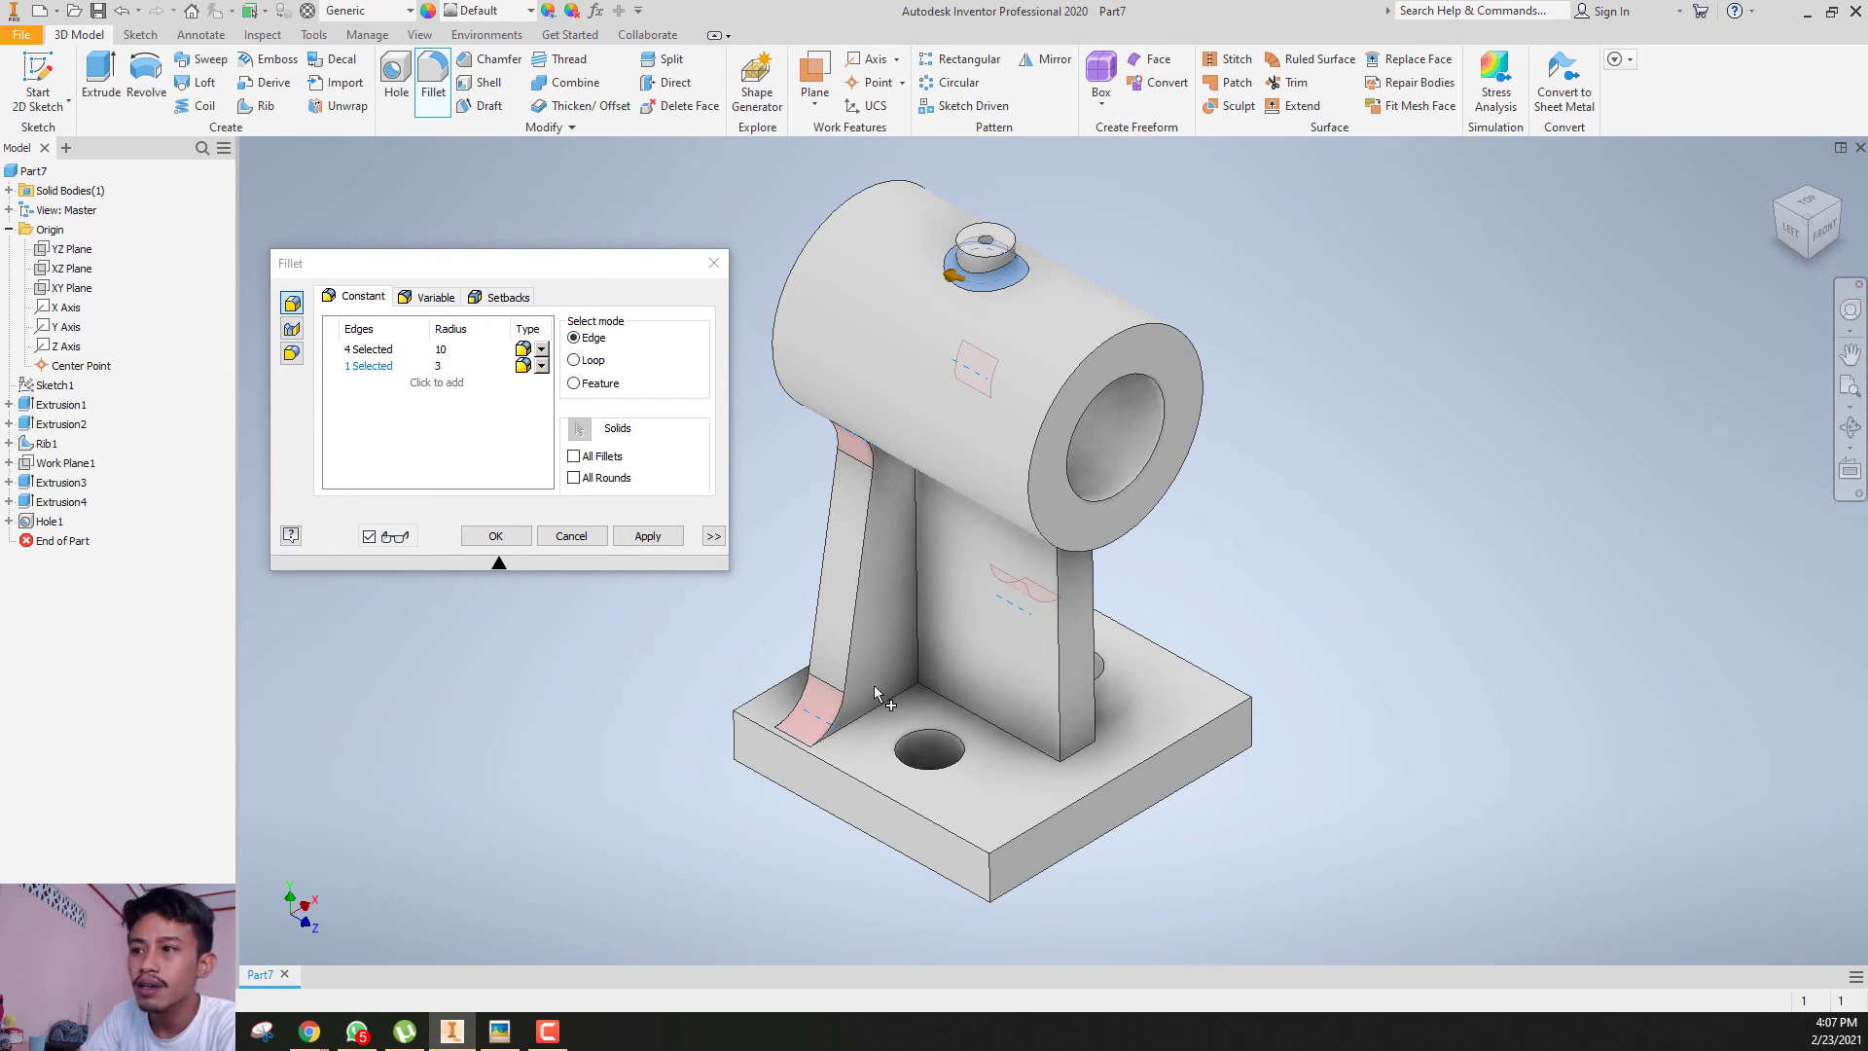
# - Add a third fillet set of 5 mm on the web's front base edges on both sides and the rib's front edges at base and cylinder
pyautogui.click(438, 382)
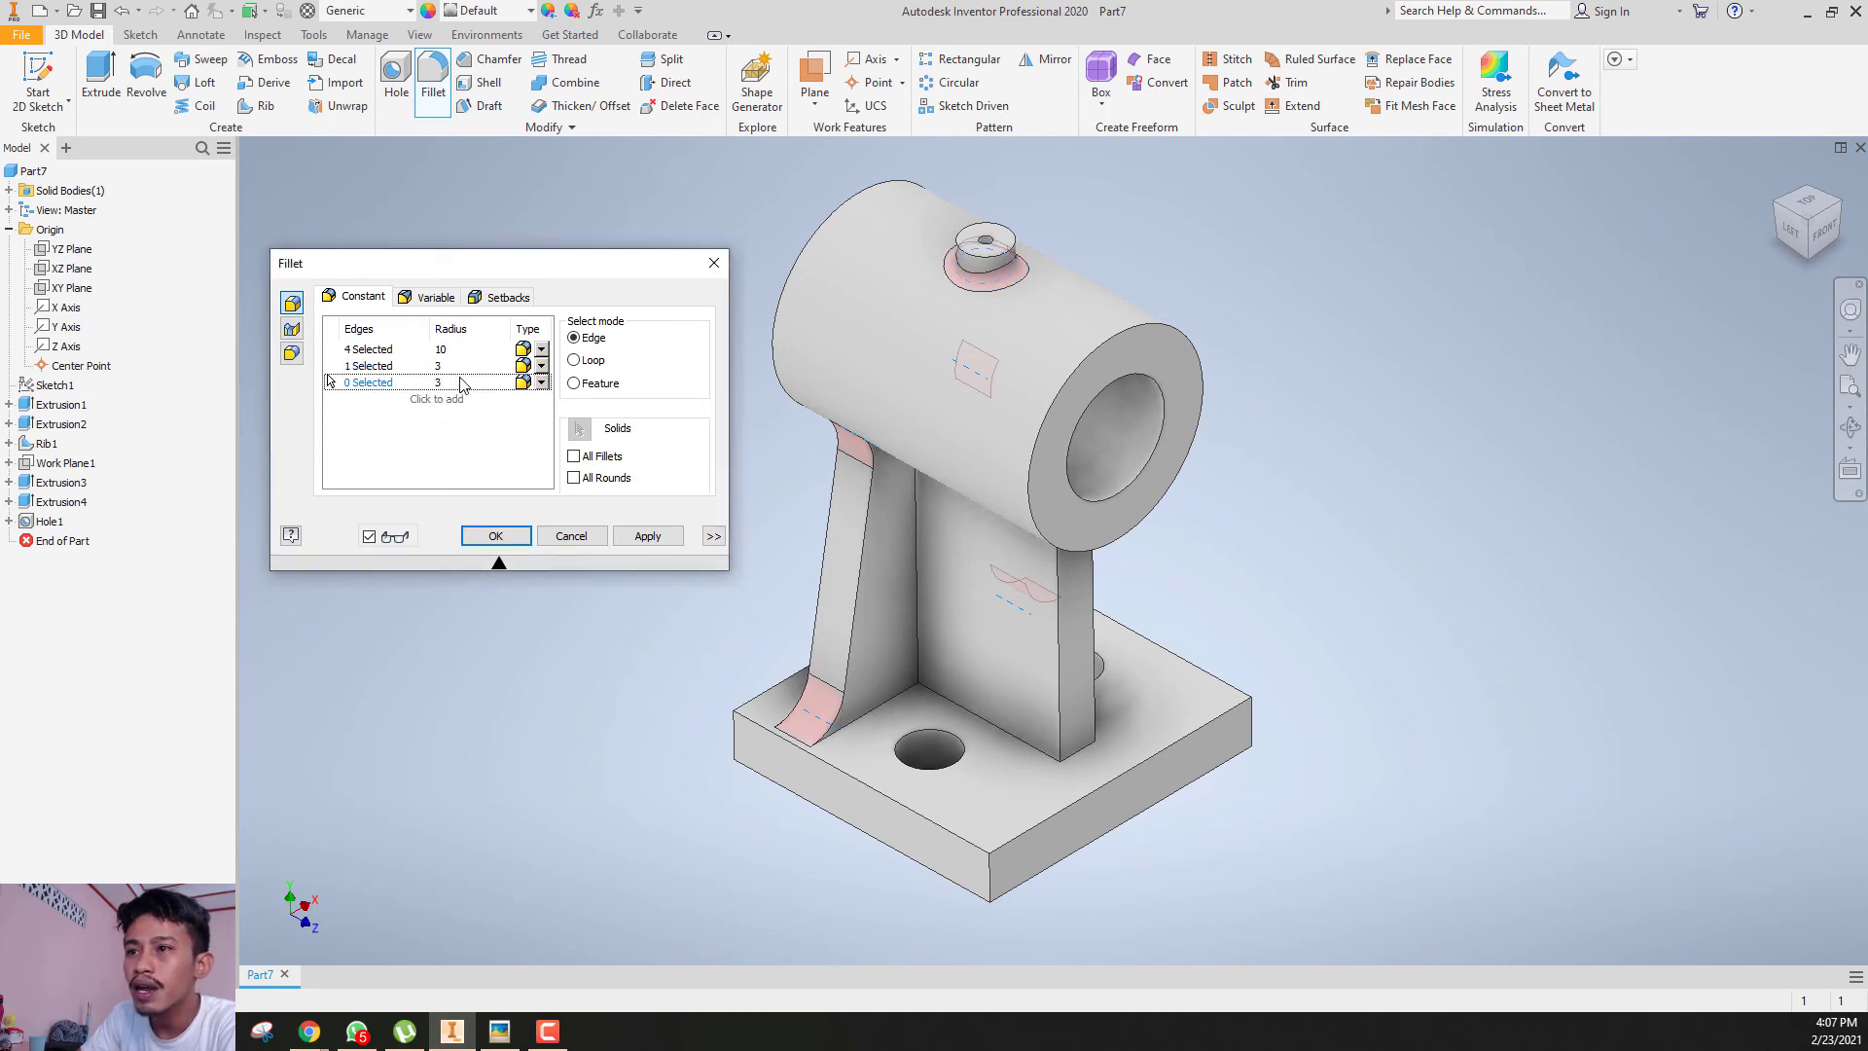
pyautogui.click(873, 708)
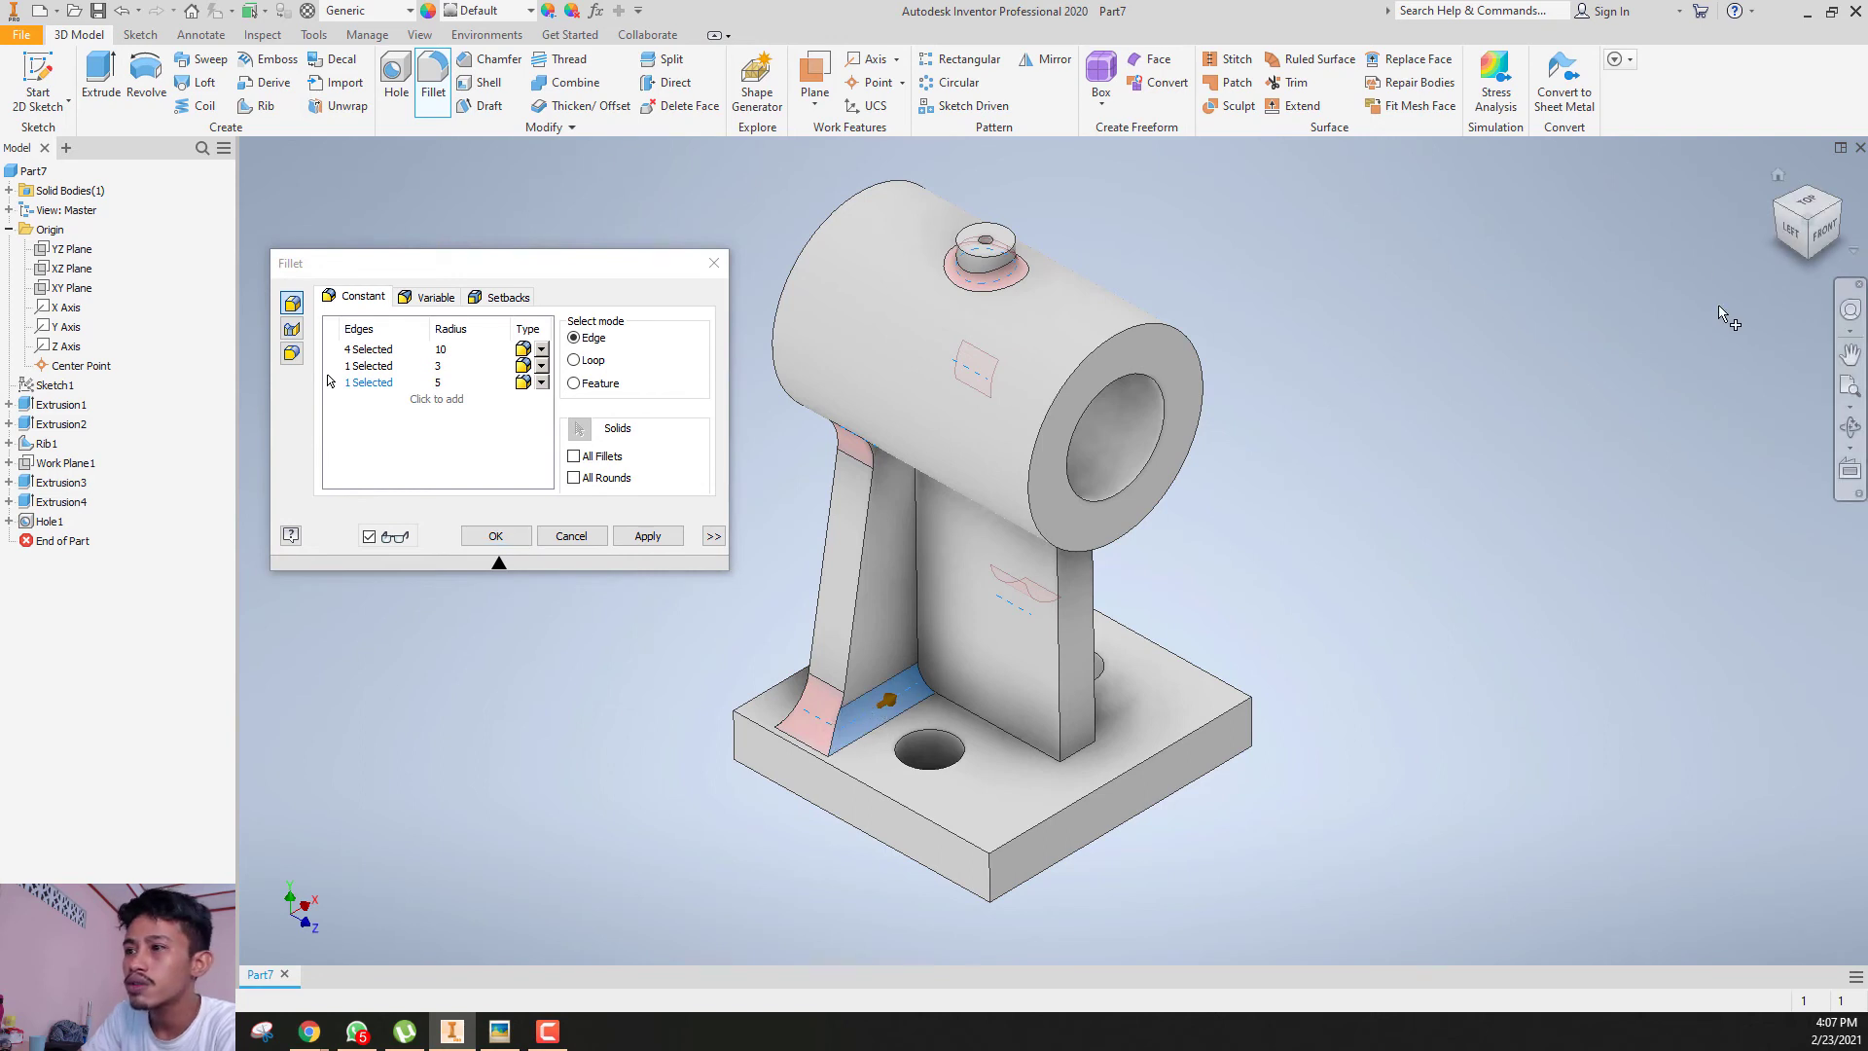
pyautogui.click(1095, 745)
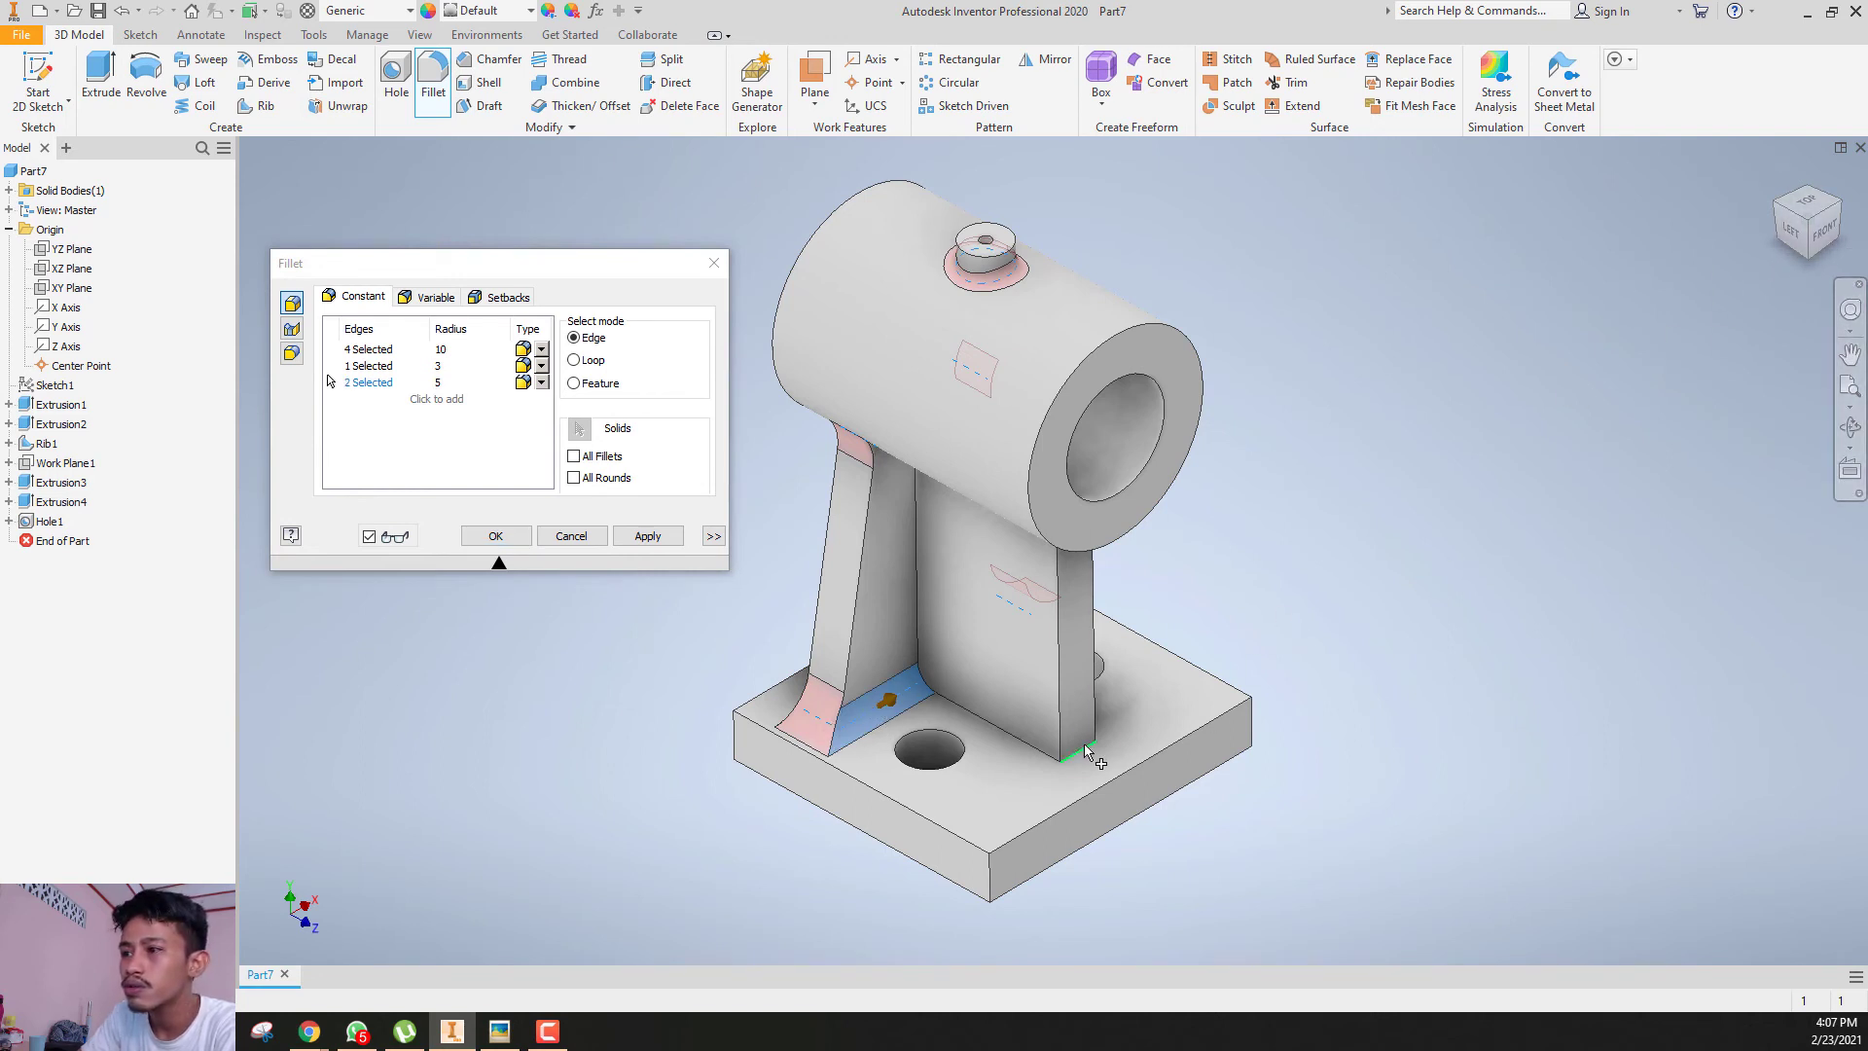
pyautogui.click(1808, 233)
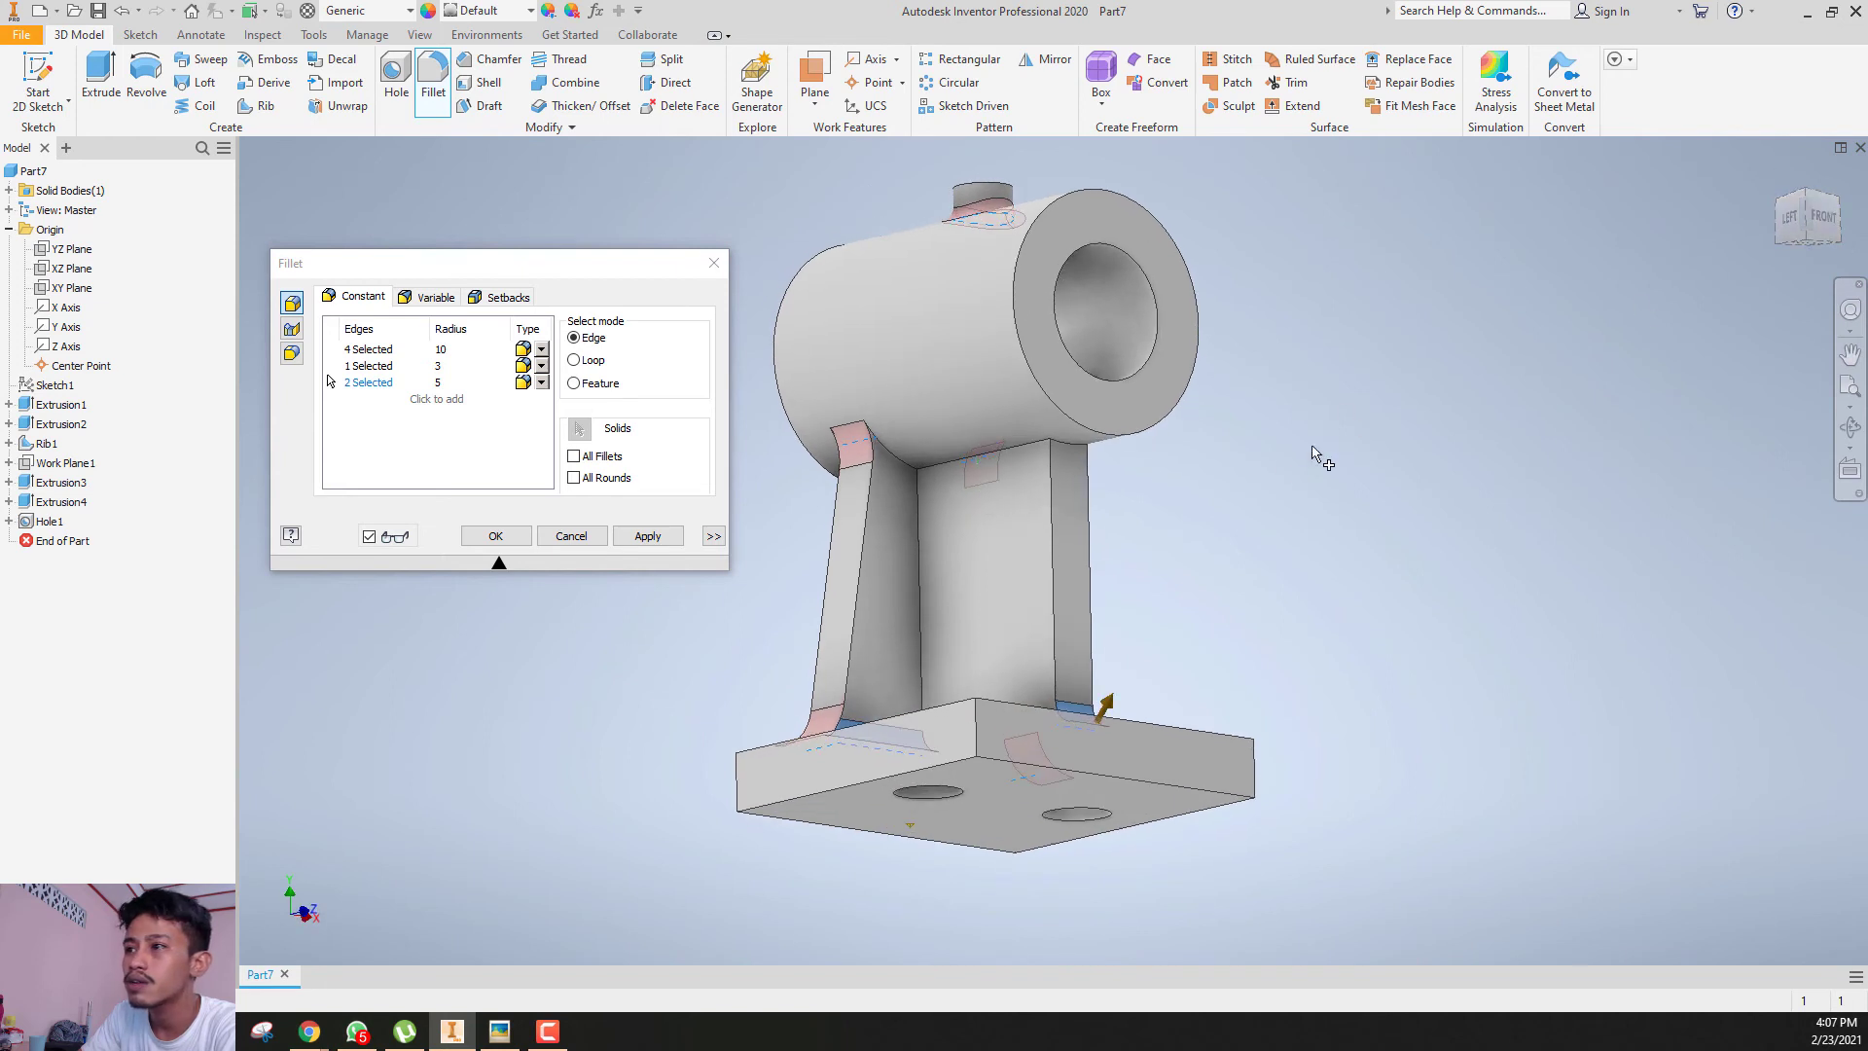
pyautogui.click(1079, 447)
pyautogui.moveTo(1822, 230); pyautogui.dragTo(1718, 282)
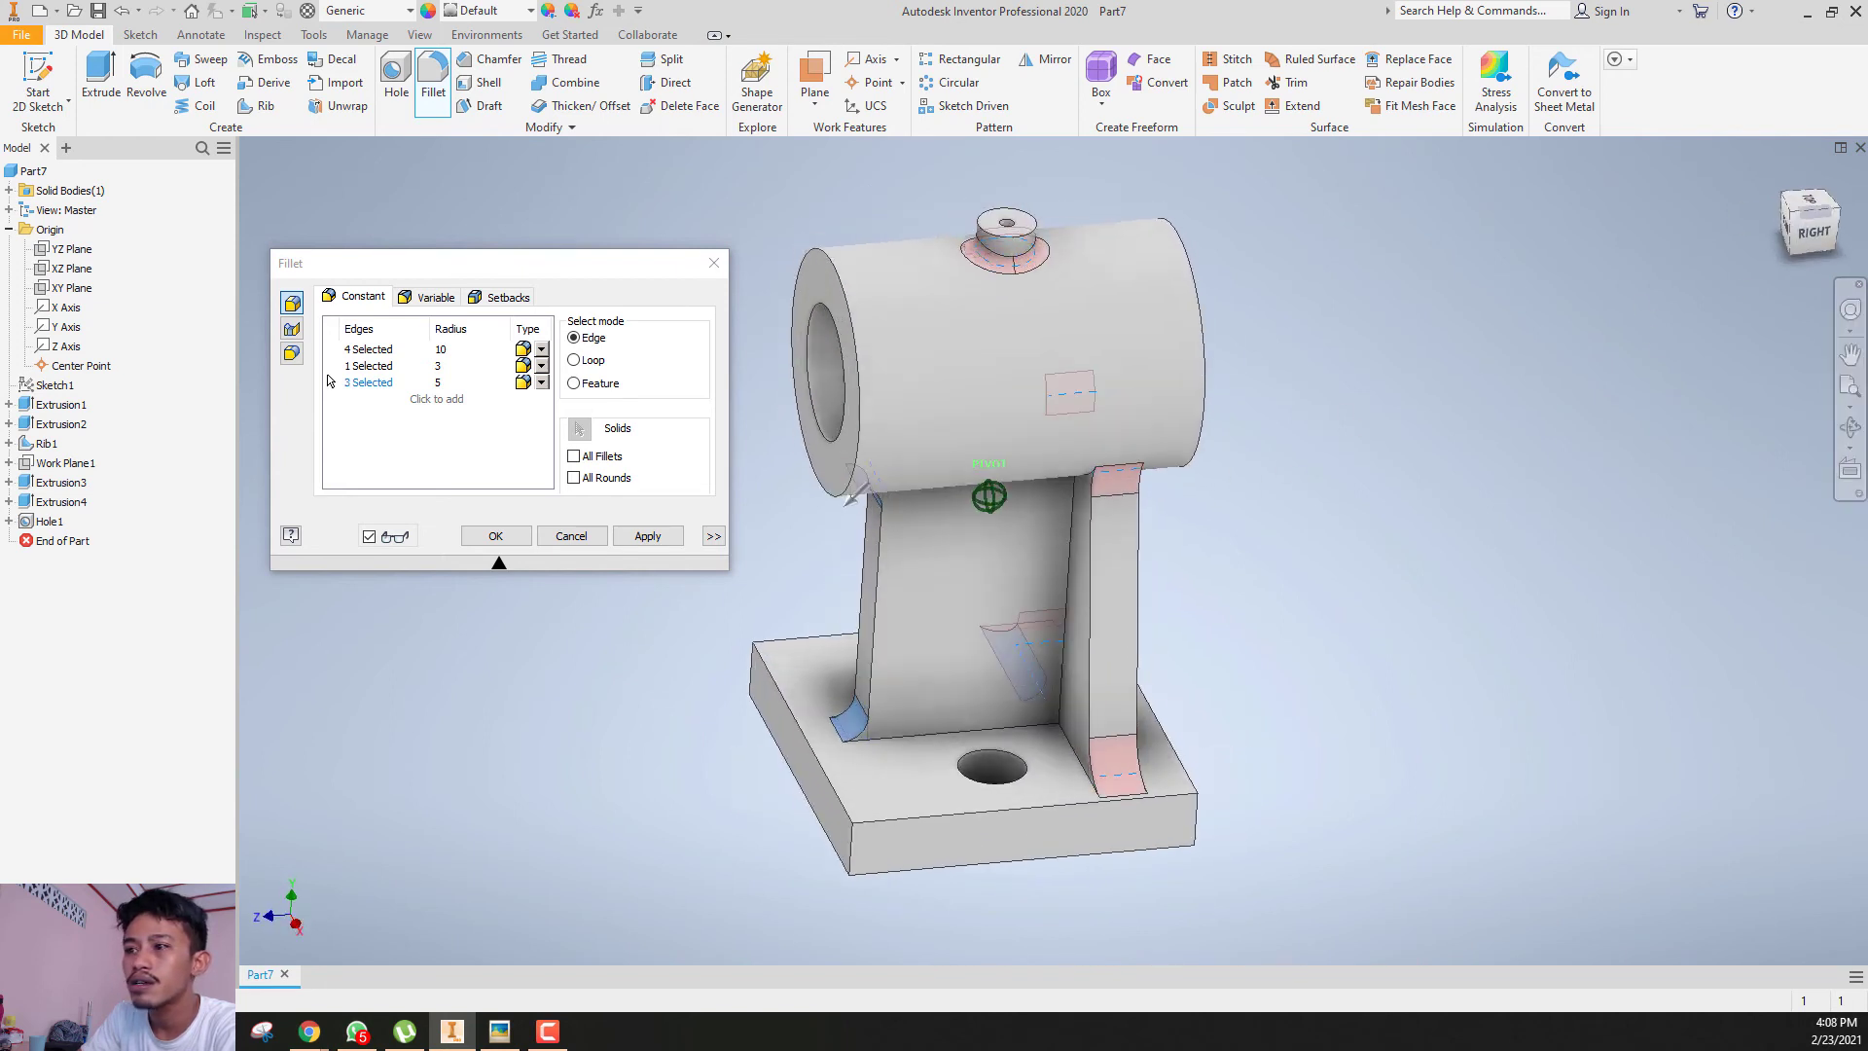
pyautogui.click(1082, 762)
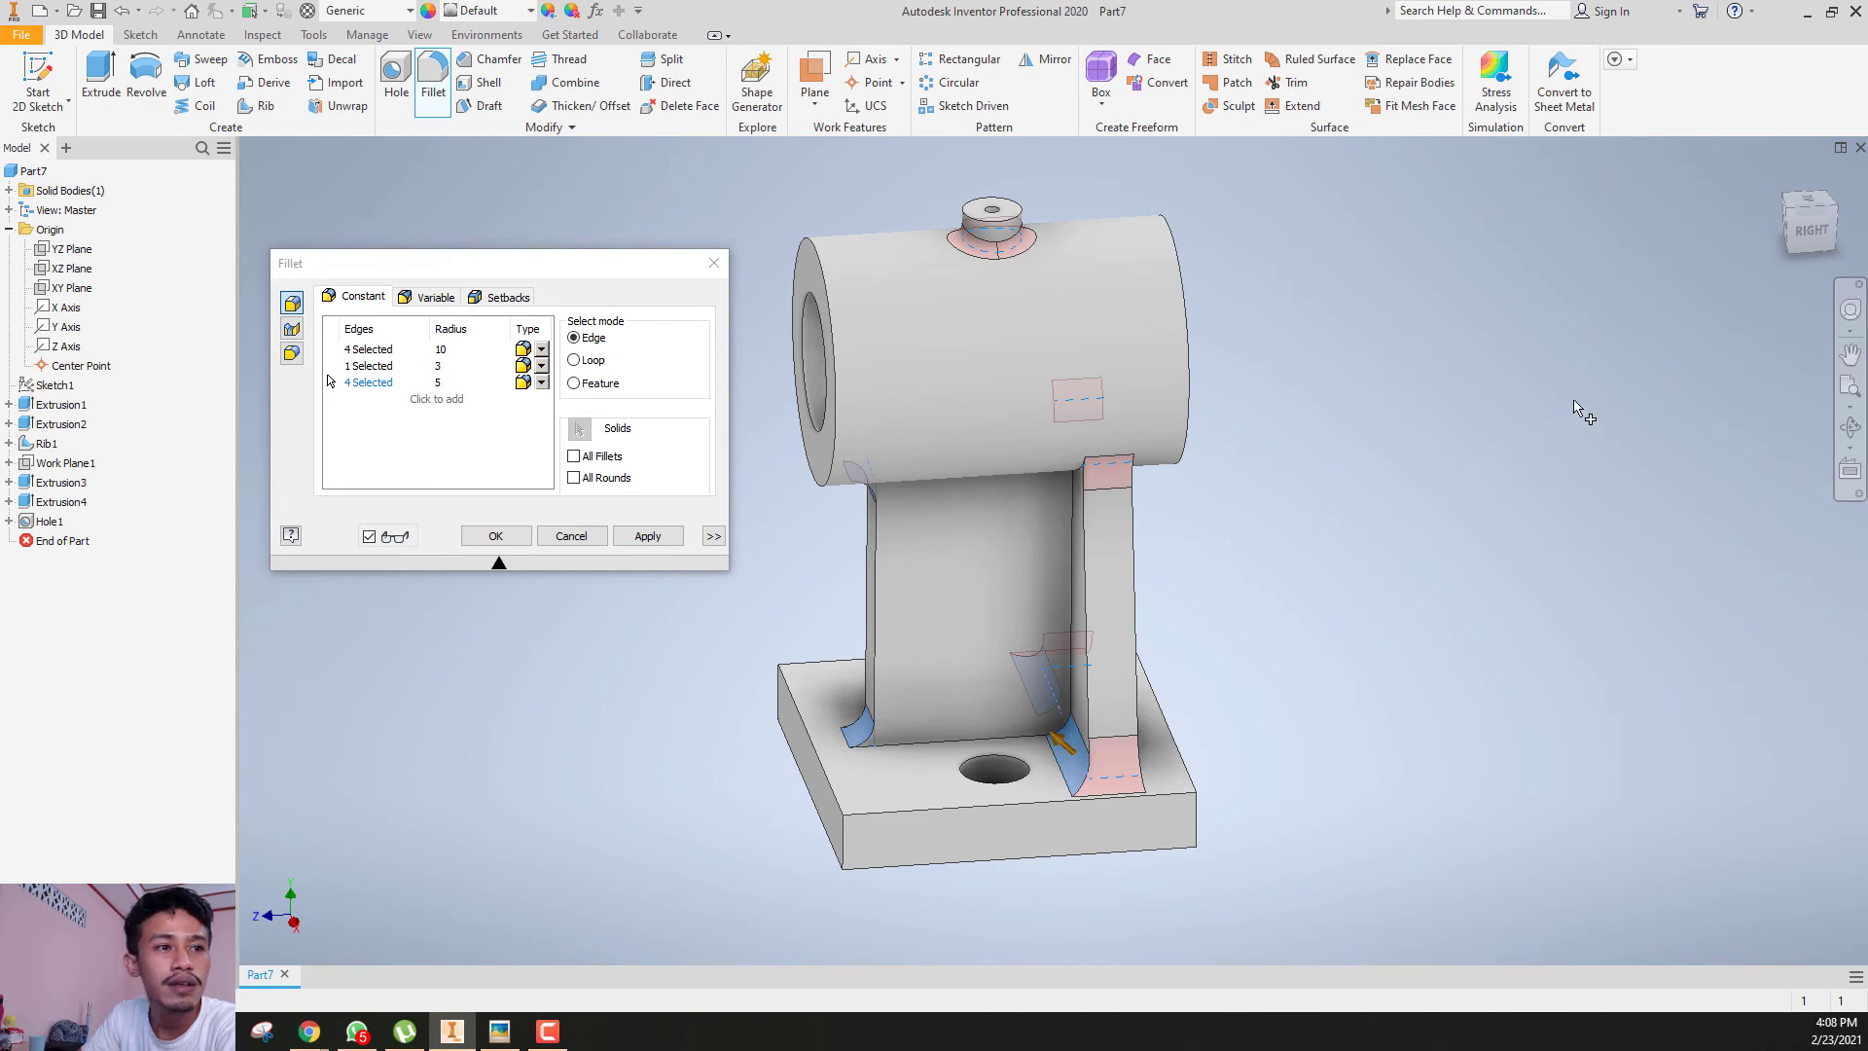
# - Set the third fillet set's radius to 10 mm and add the edge where the web's back face meets the base plate
pyautogui.click(1810, 229)
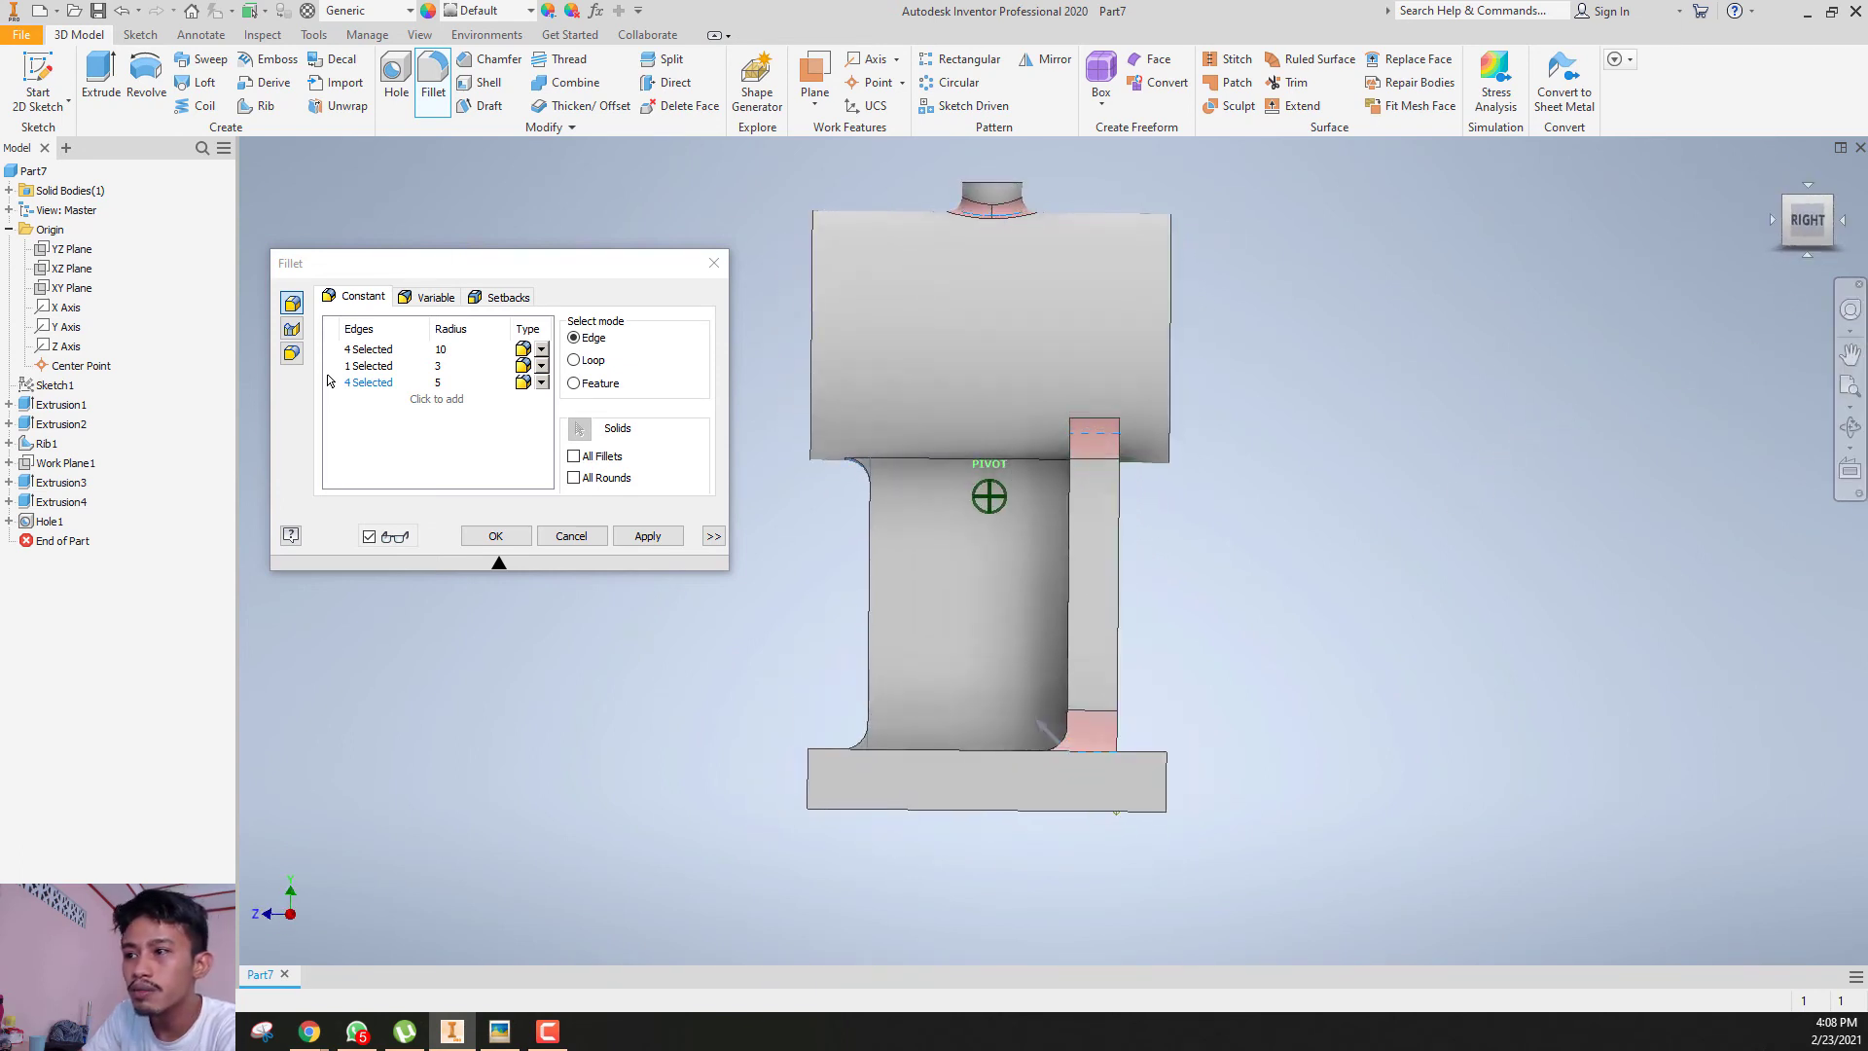
pyautogui.moveTo(1810, 229); pyautogui.dragTo(1832, 239)
pyautogui.click(464, 377)
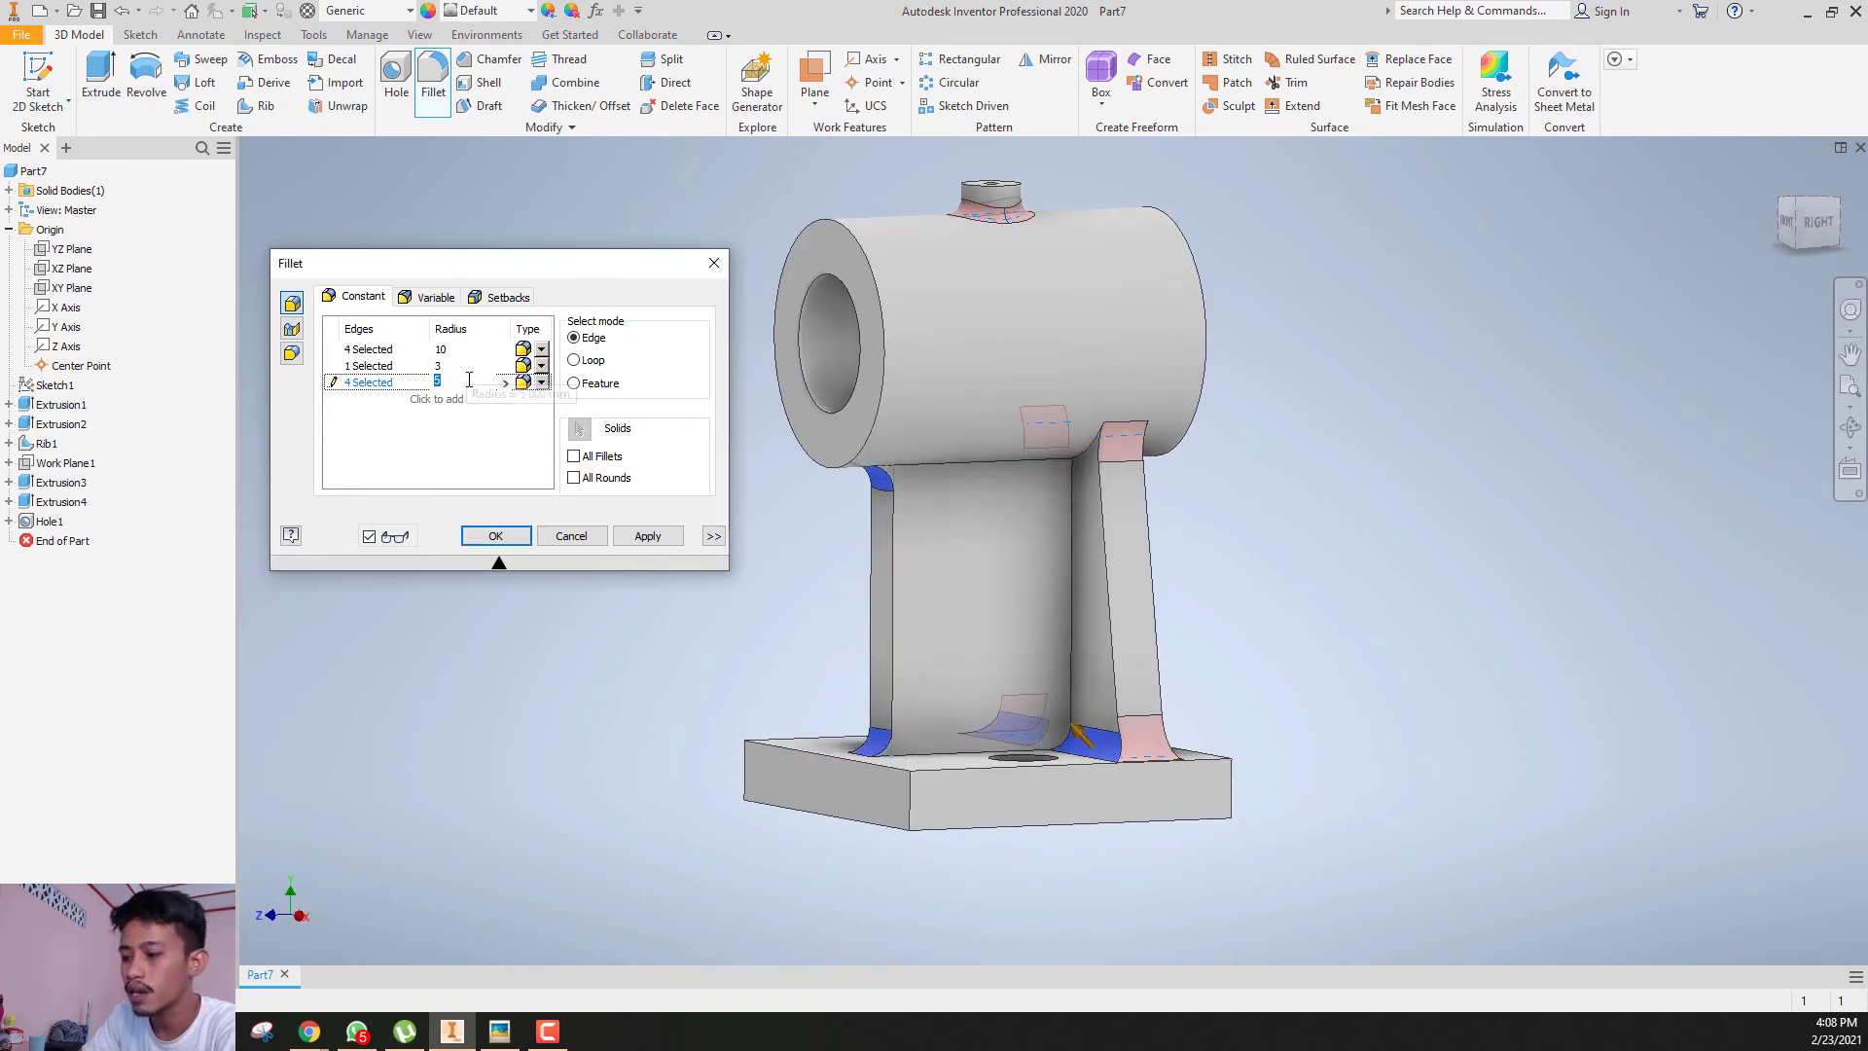
pyautogui.write('10')
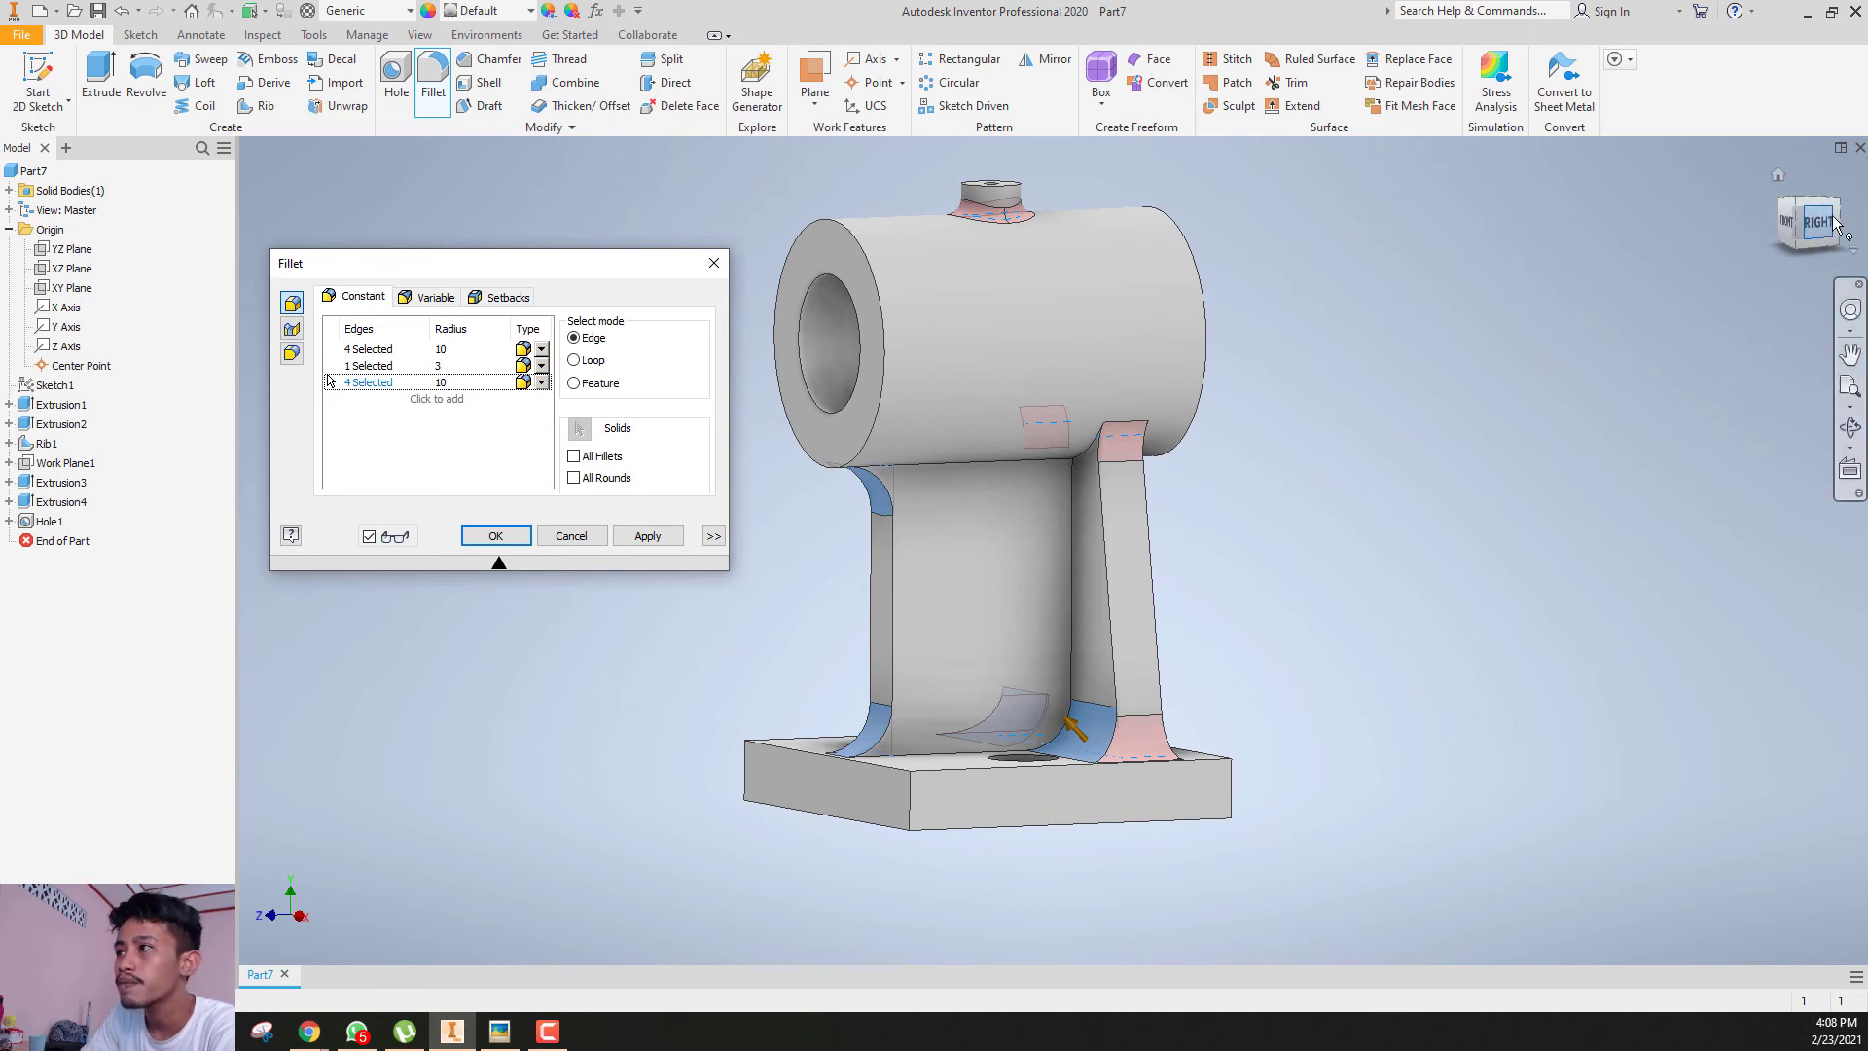
pyautogui.moveTo(1834, 225); pyautogui.dragTo(1780, 245)
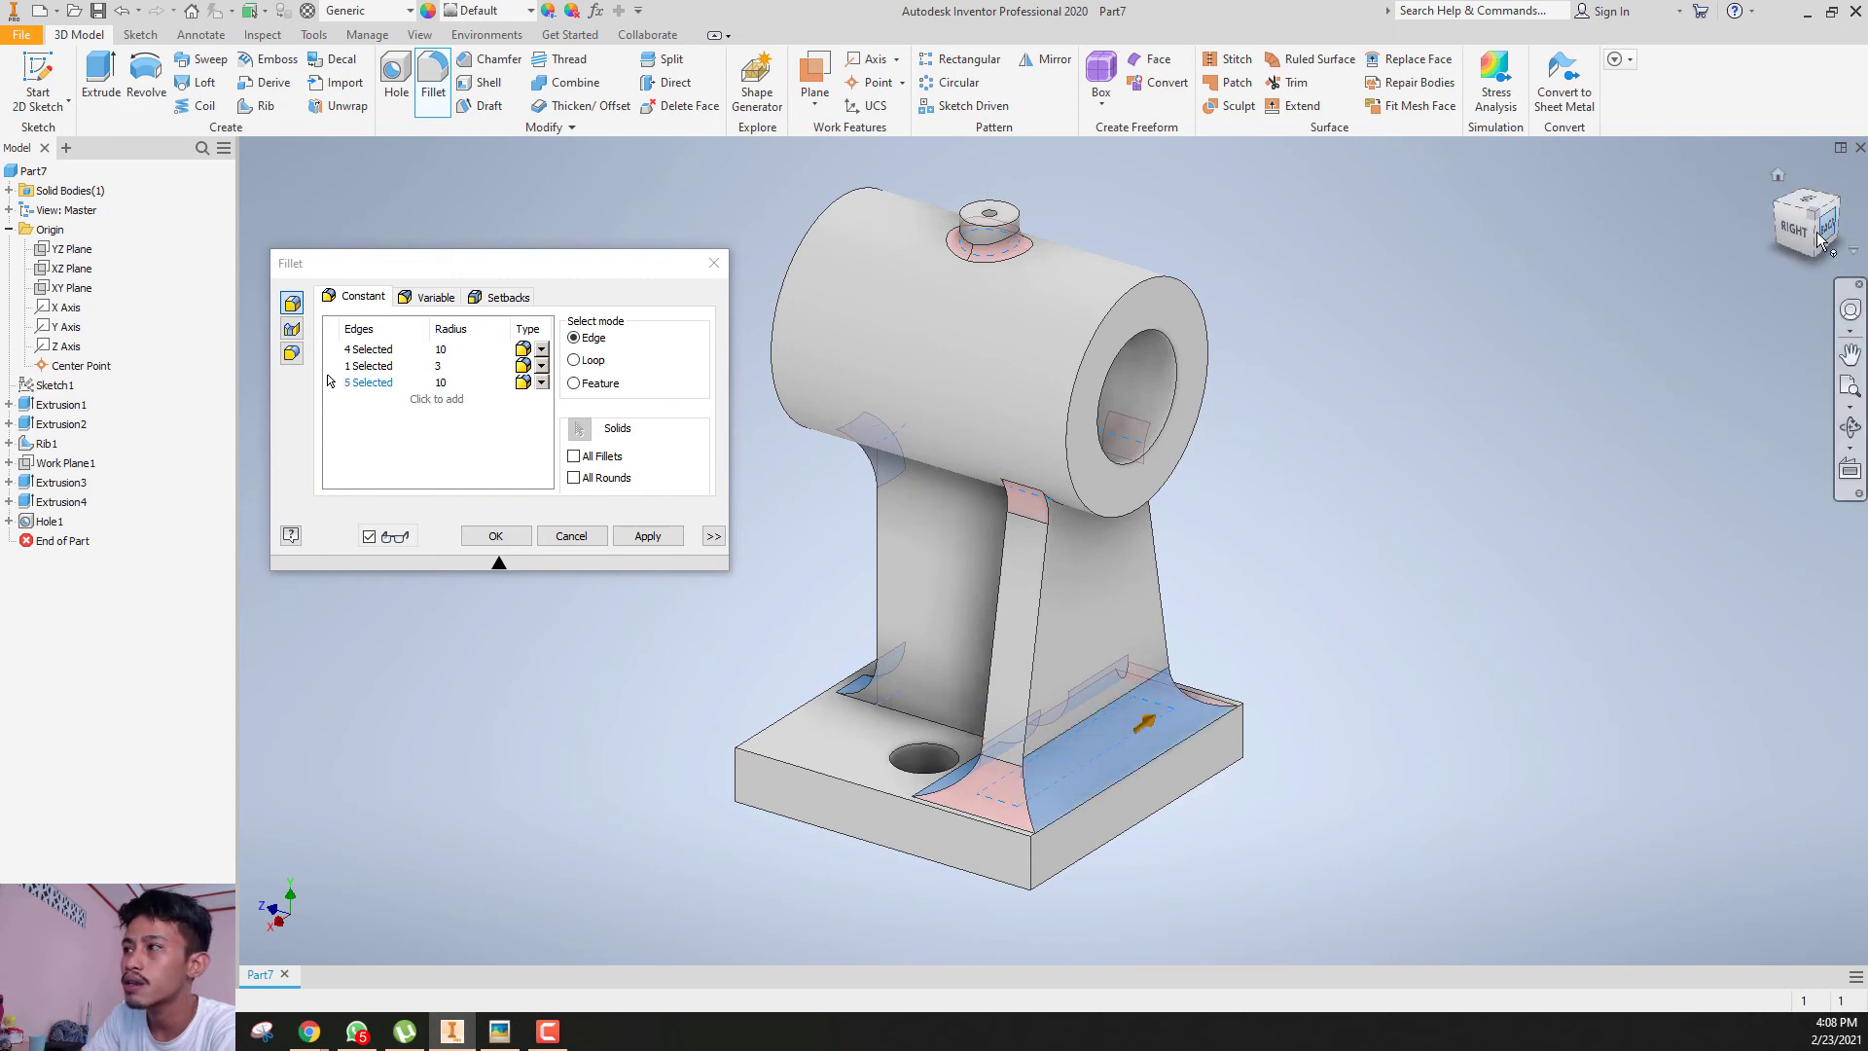
# - Try adding the curved edge where the web's back face meets the cylinder to the third fillet set, then deselect it
pyautogui.moveTo(1813, 234); pyautogui.dragTo(1807, 196)
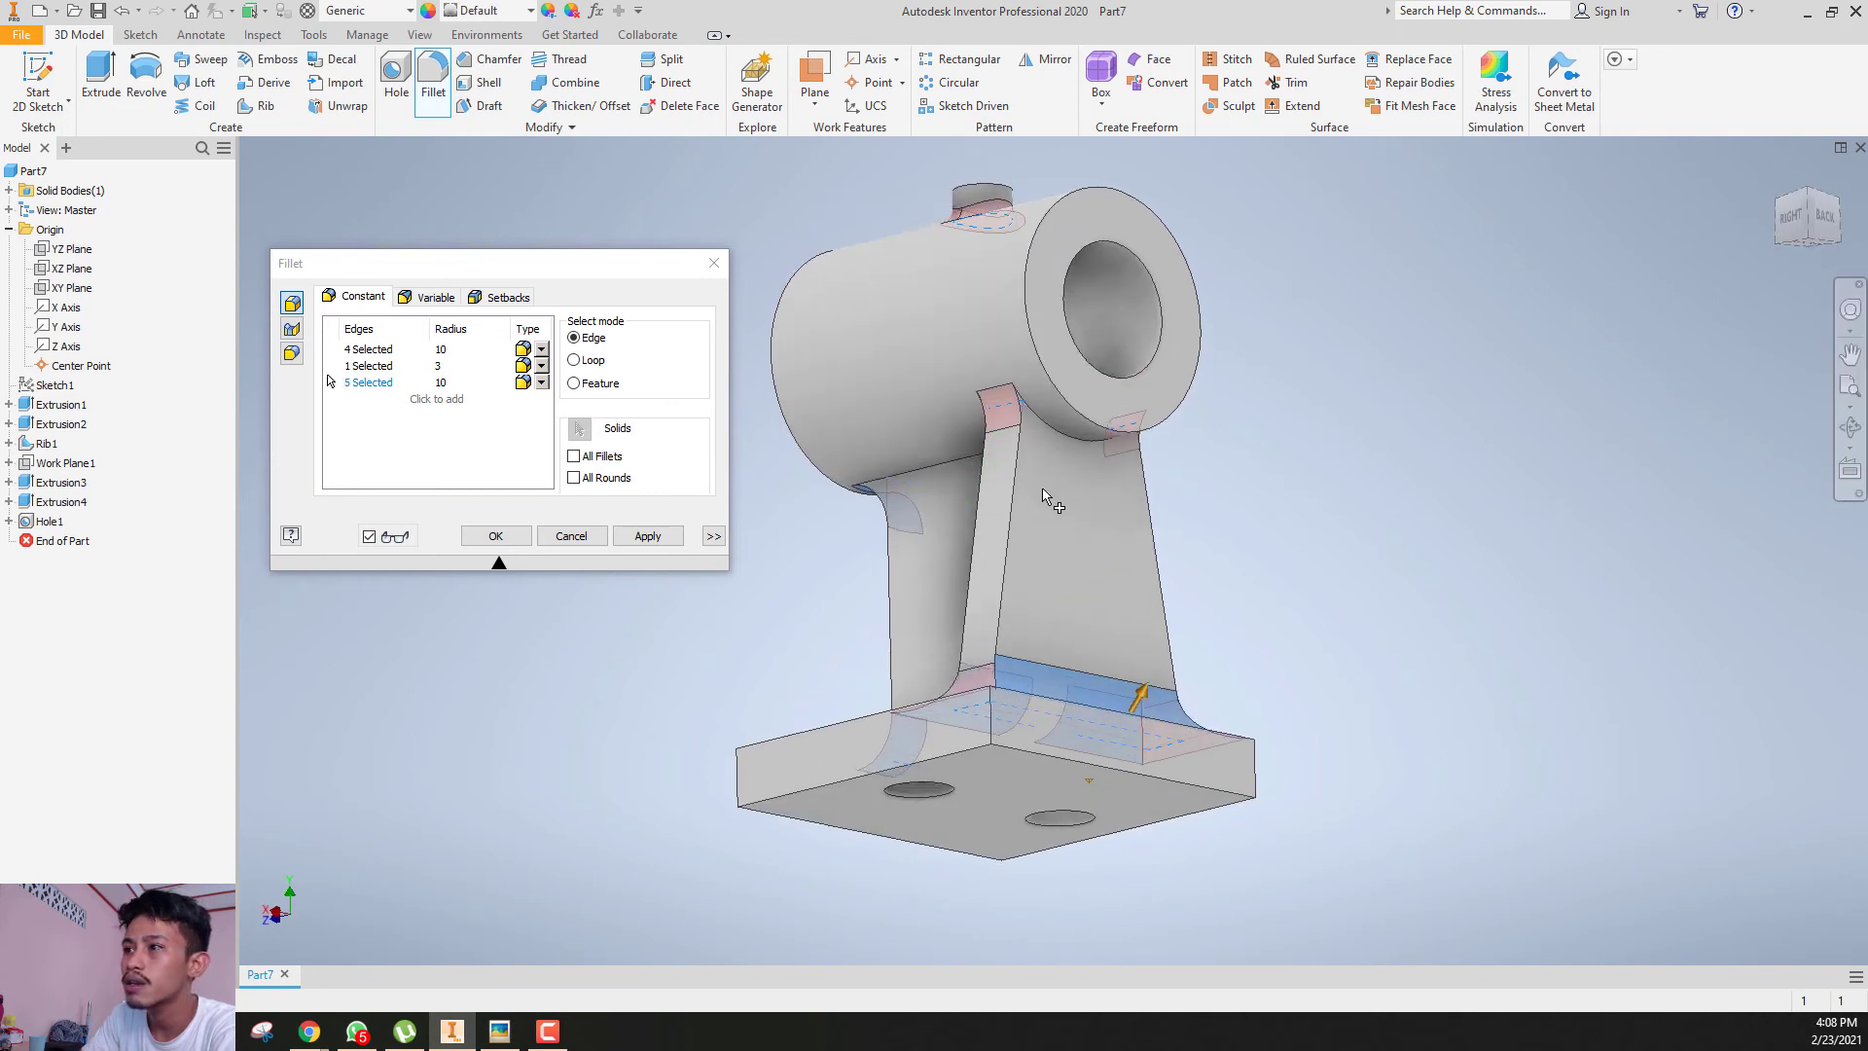
pyautogui.click(1058, 431)
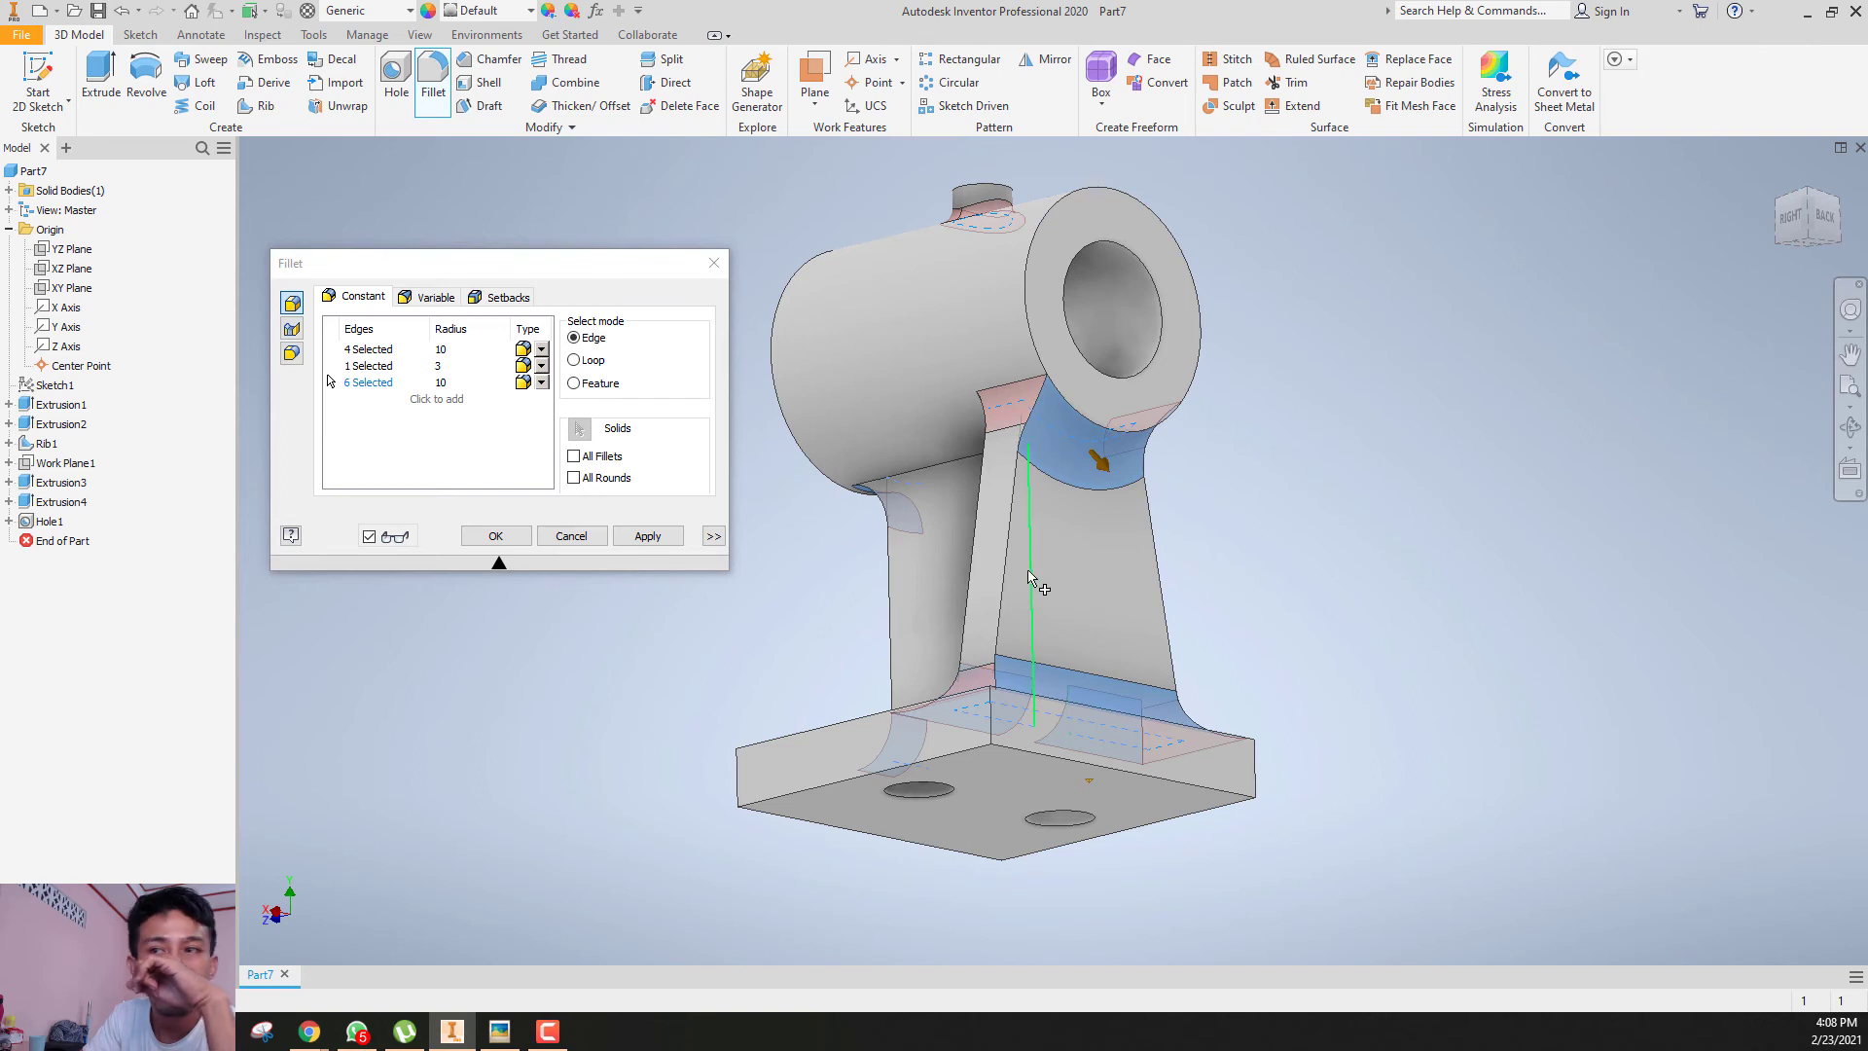
pyautogui.click(384, 385)
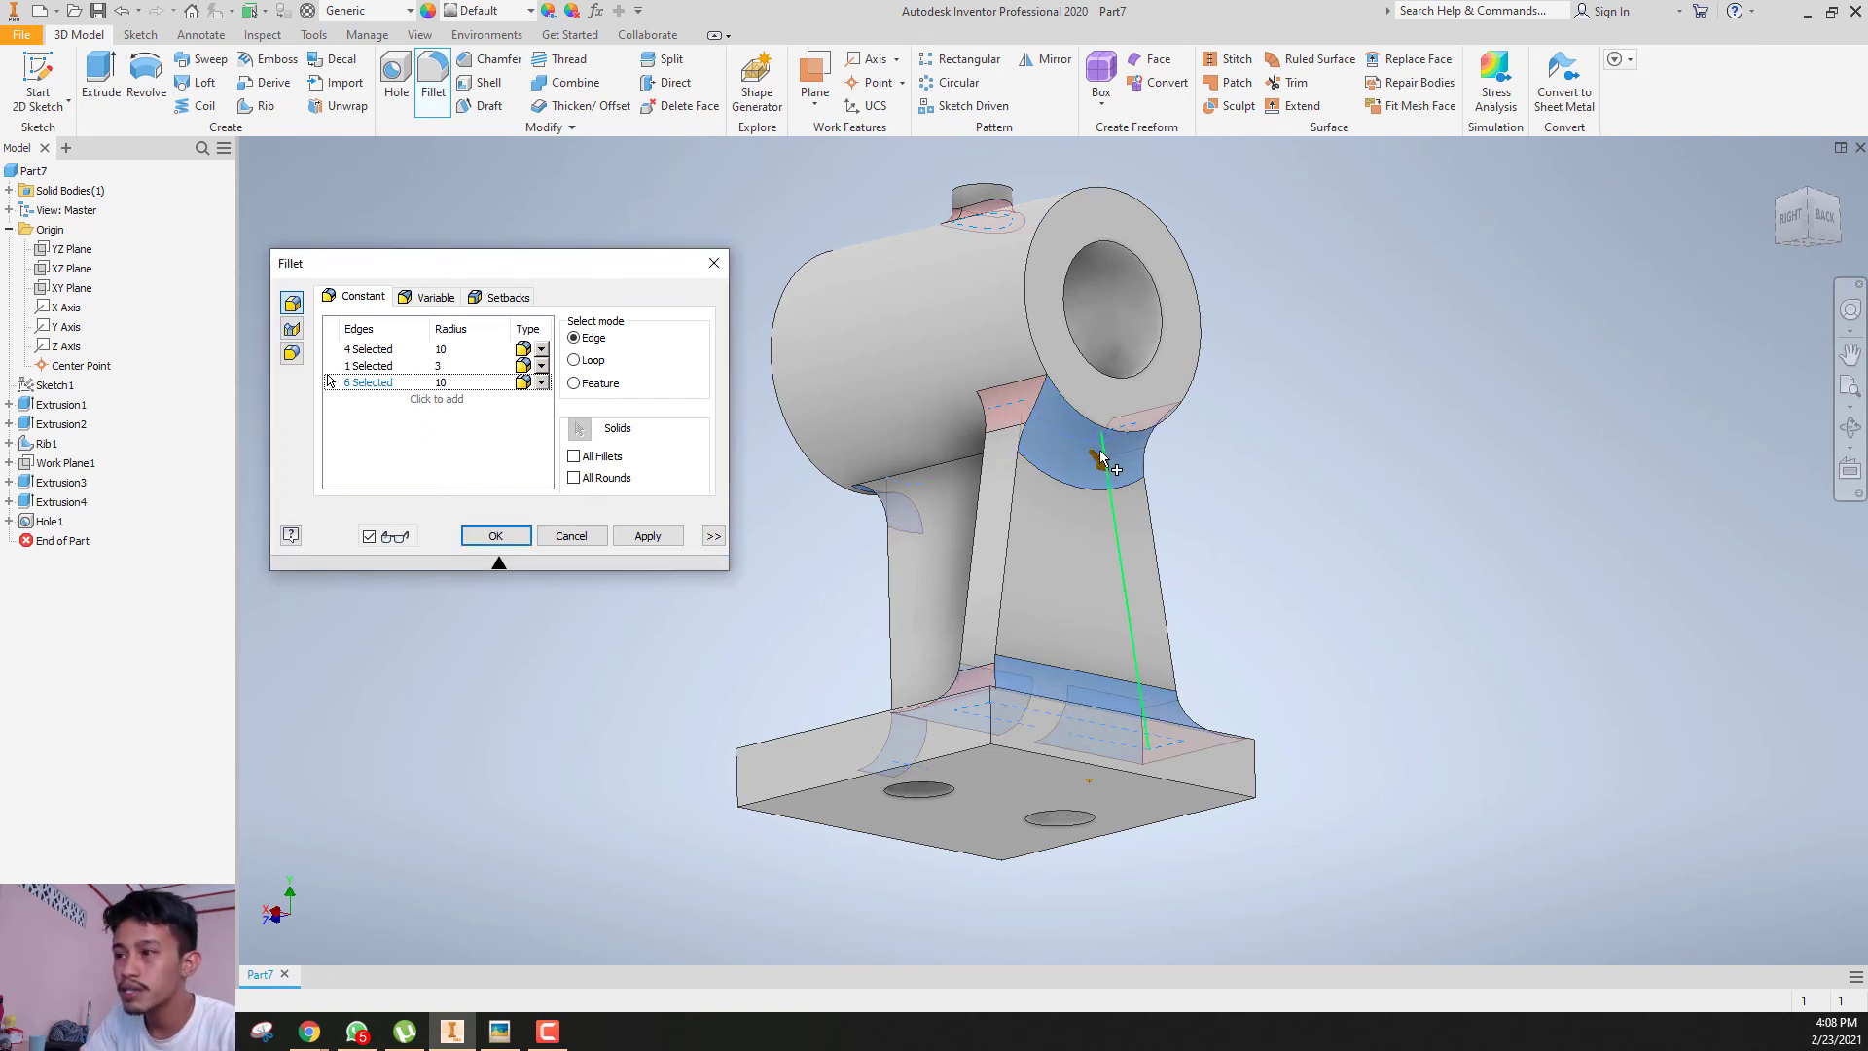
pyautogui.scroll(-4, 1070, 480)
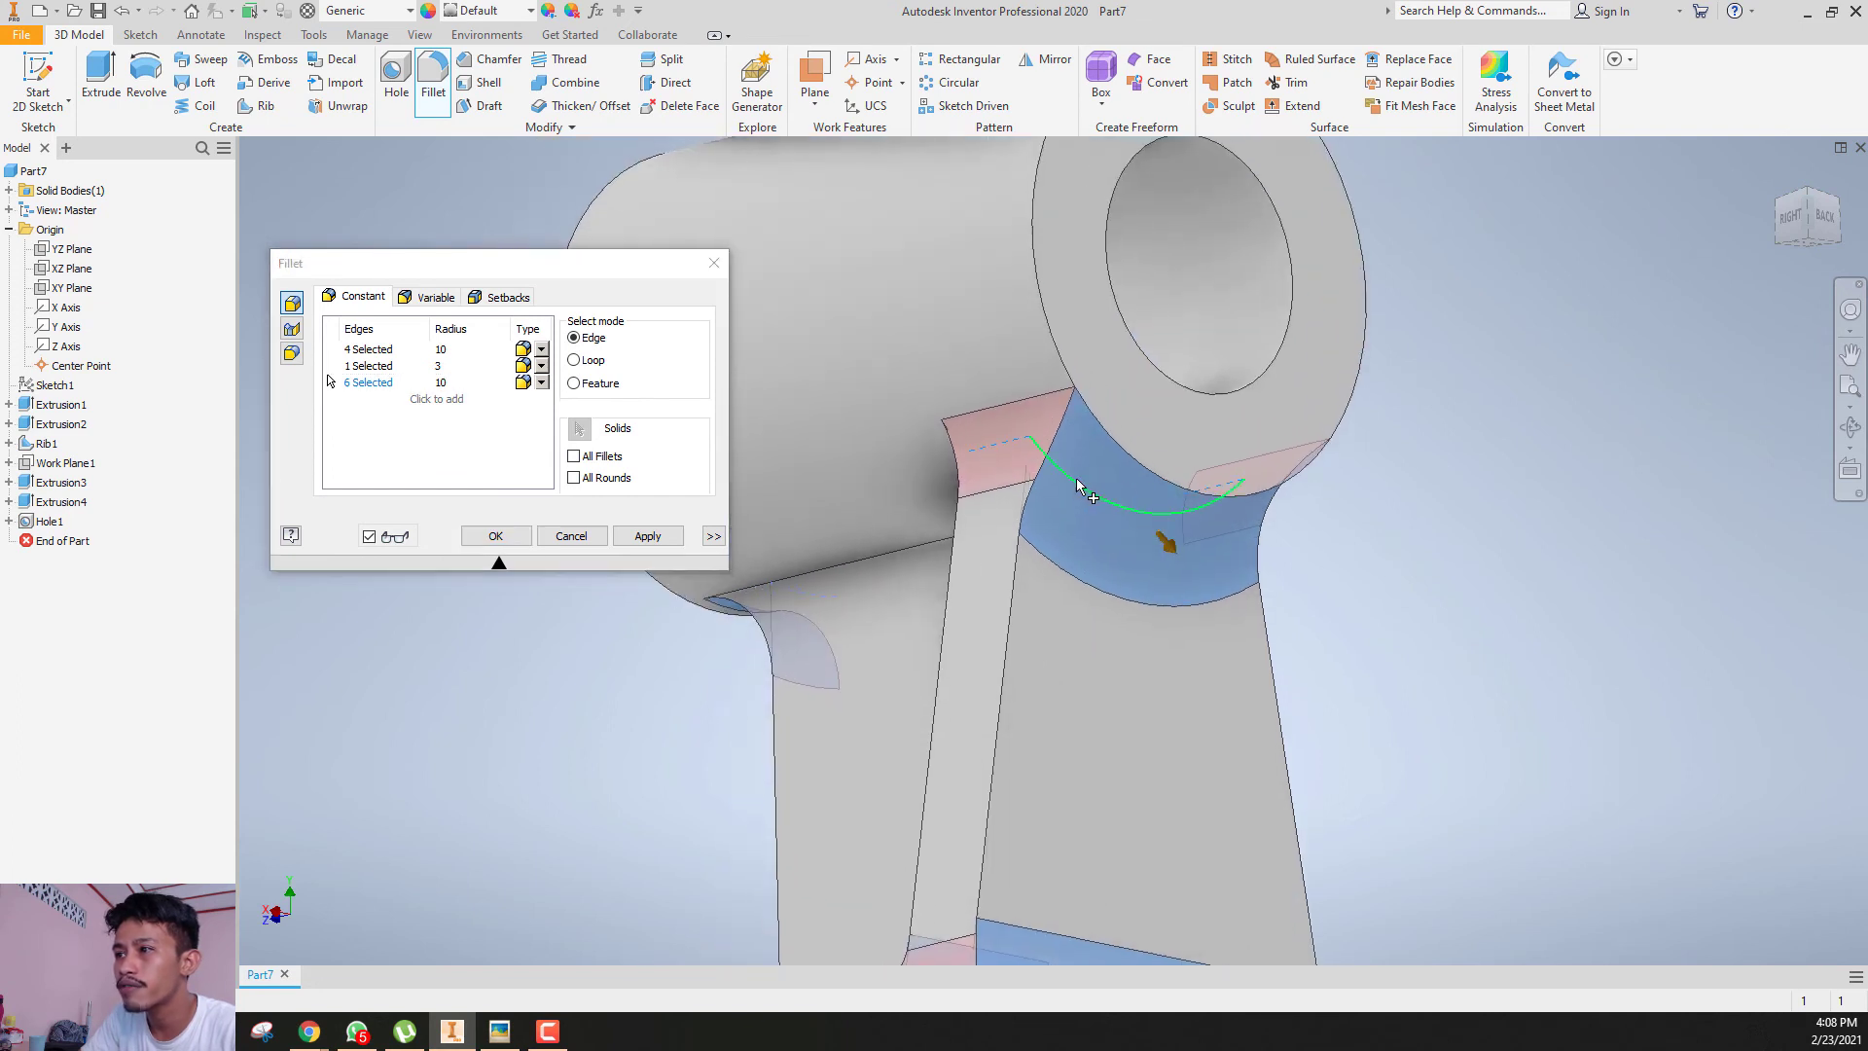
pyautogui.keyDown('ctrl'); pyautogui.click(1077, 488); pyautogui.keyUp('ctrl')
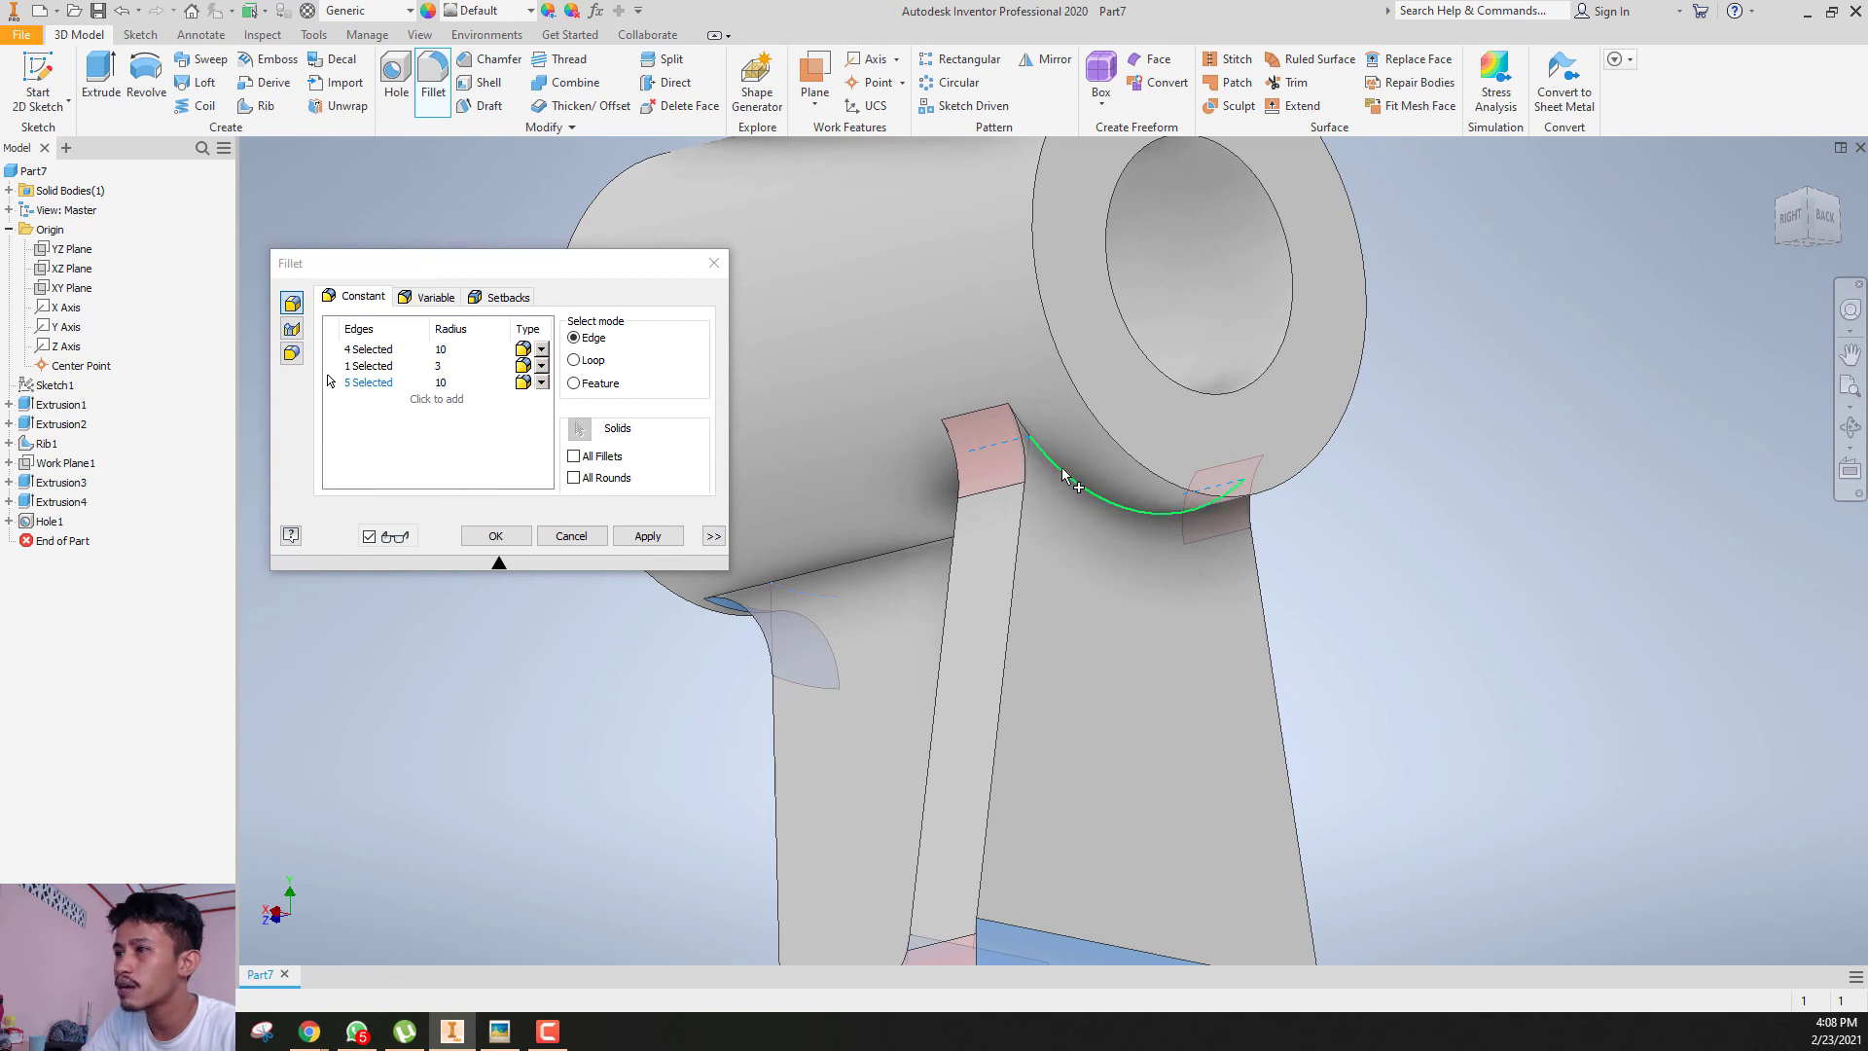
pyautogui.scroll(5, 1046, 531)
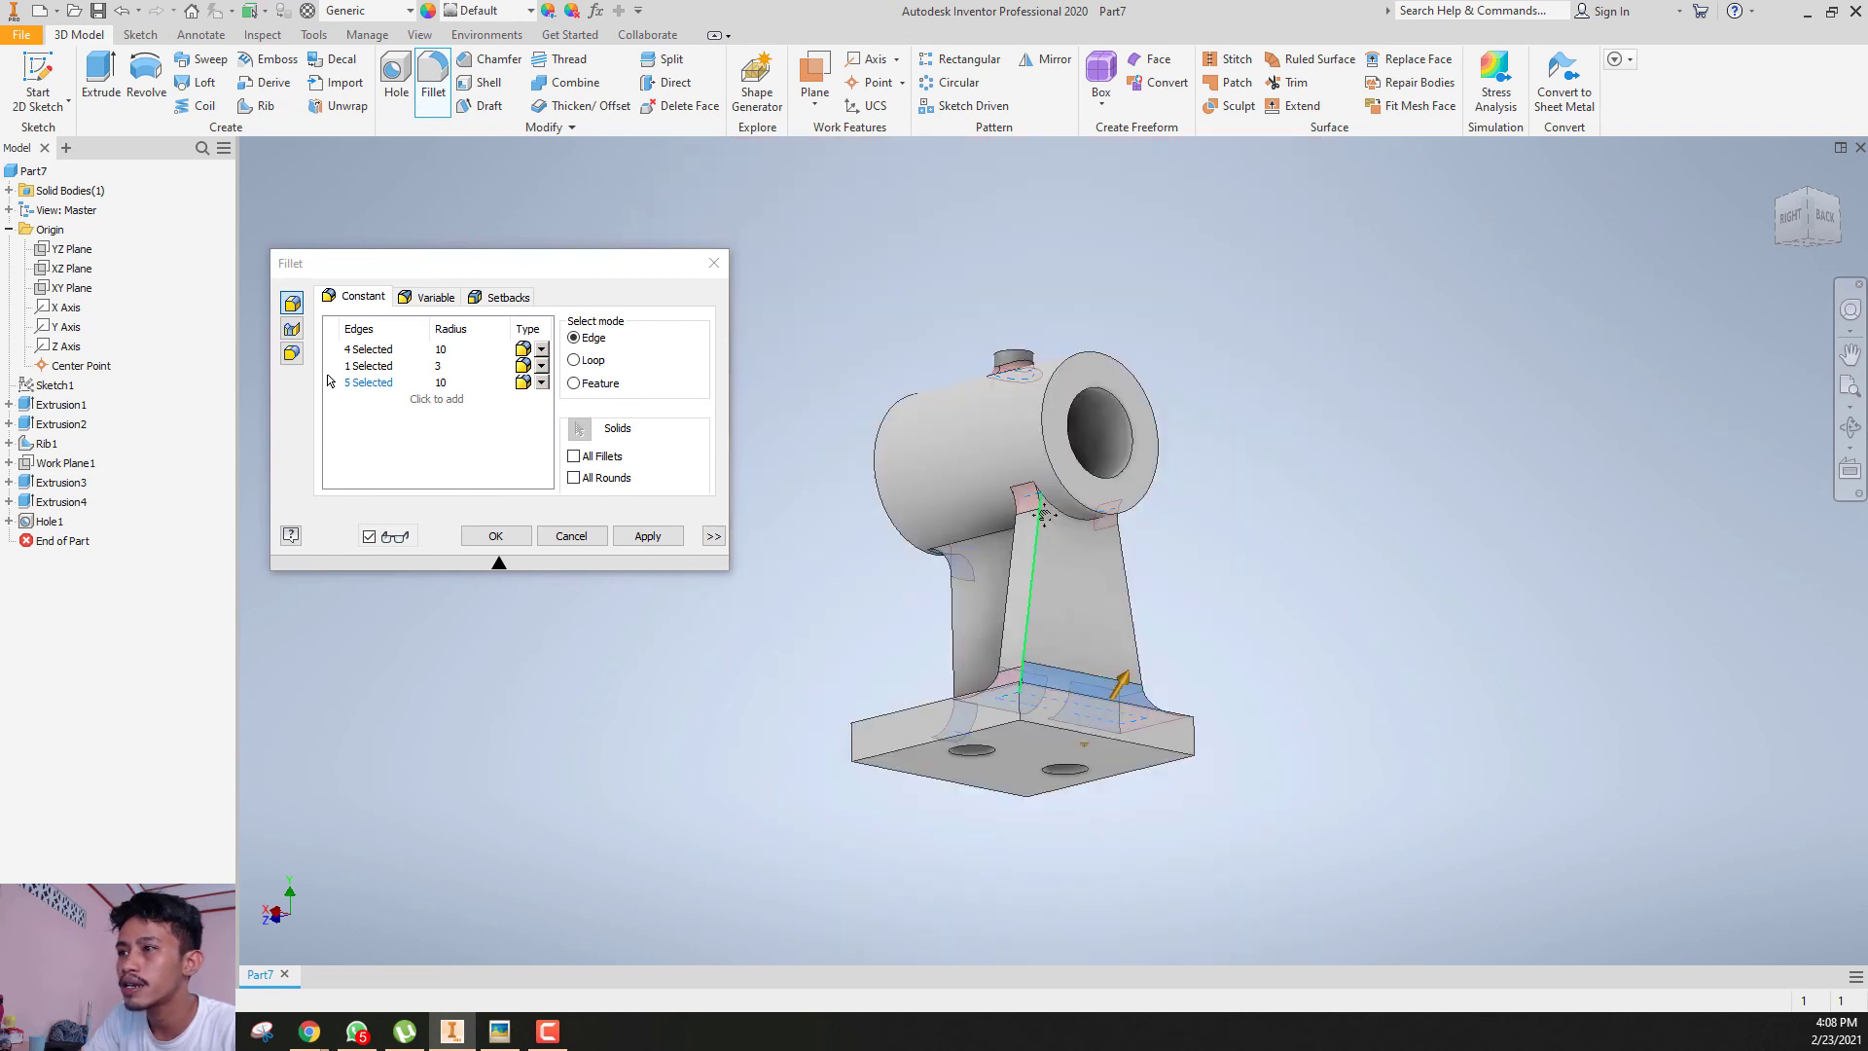
# - Add a fourth fillet set with a 5 mm radius on the curved edge where the web's back face meets the cylinder
pyautogui.moveTo(1043, 529); pyautogui.dragTo(1068, 514, button='middle')
pyautogui.click(438, 400)
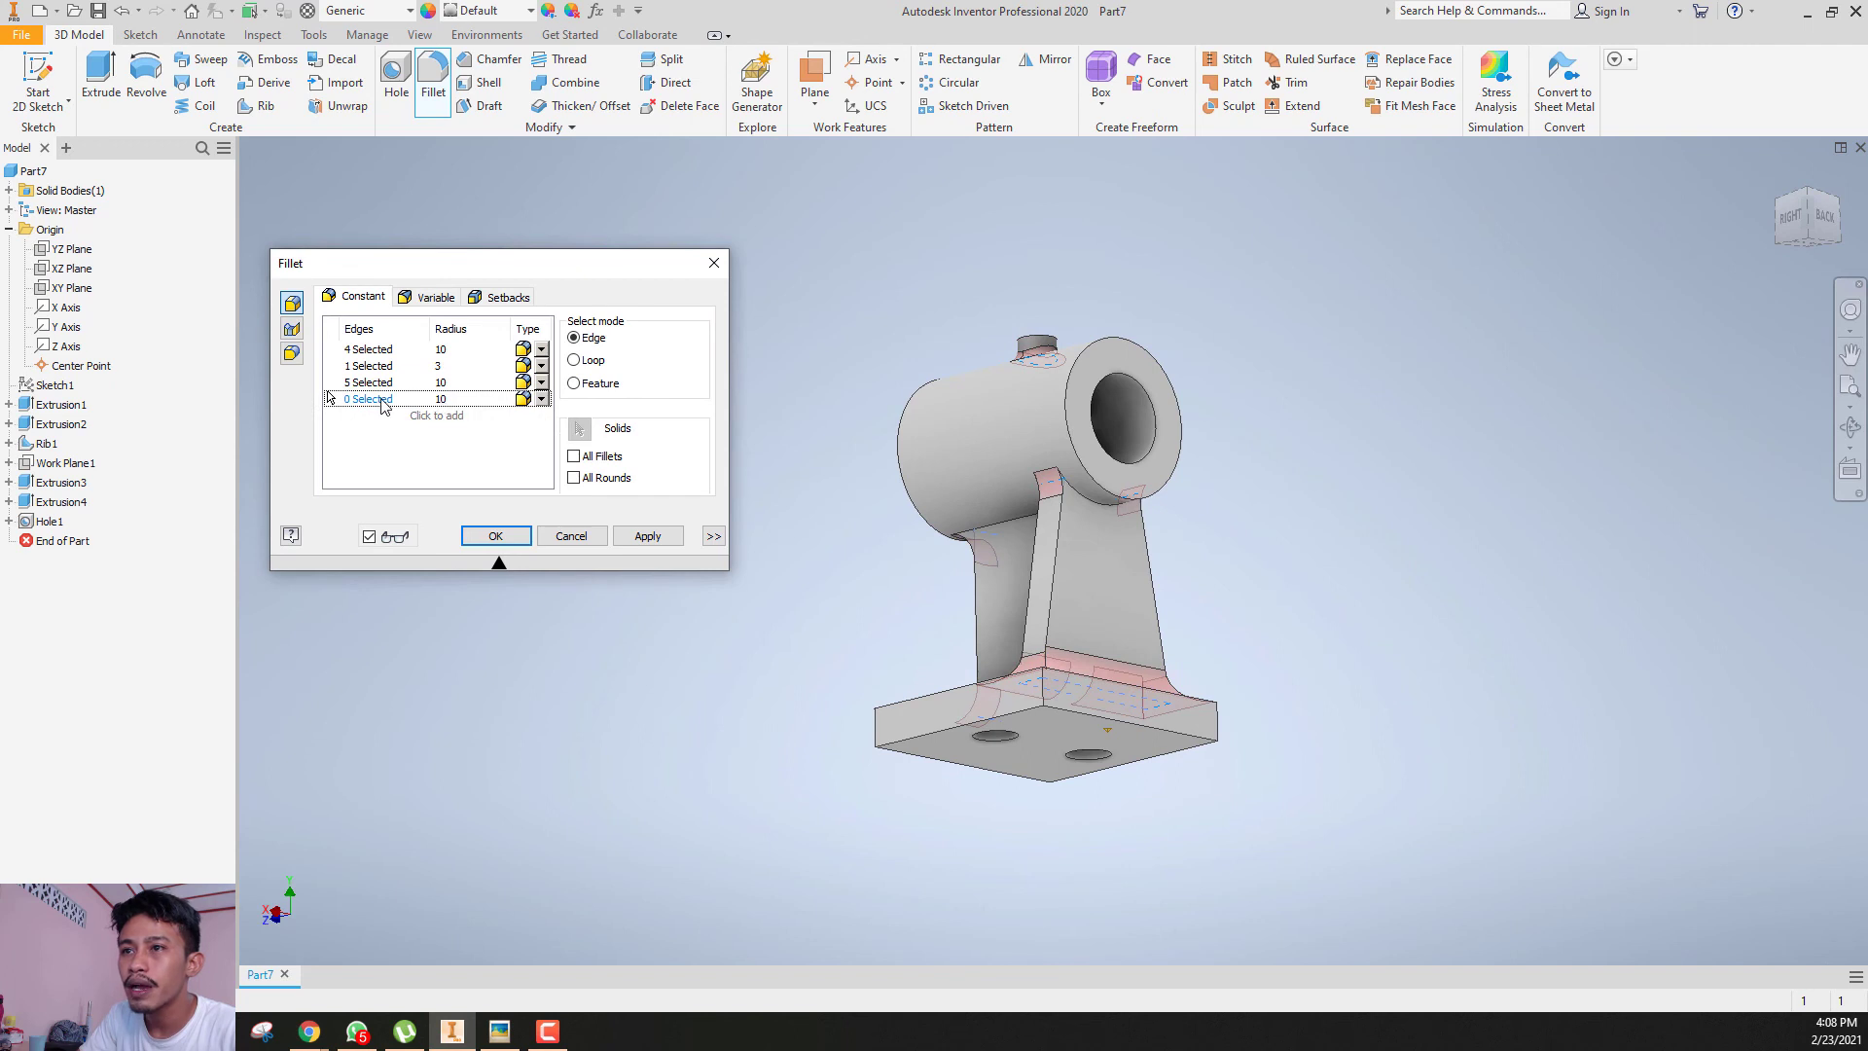
pyautogui.click(1086, 499)
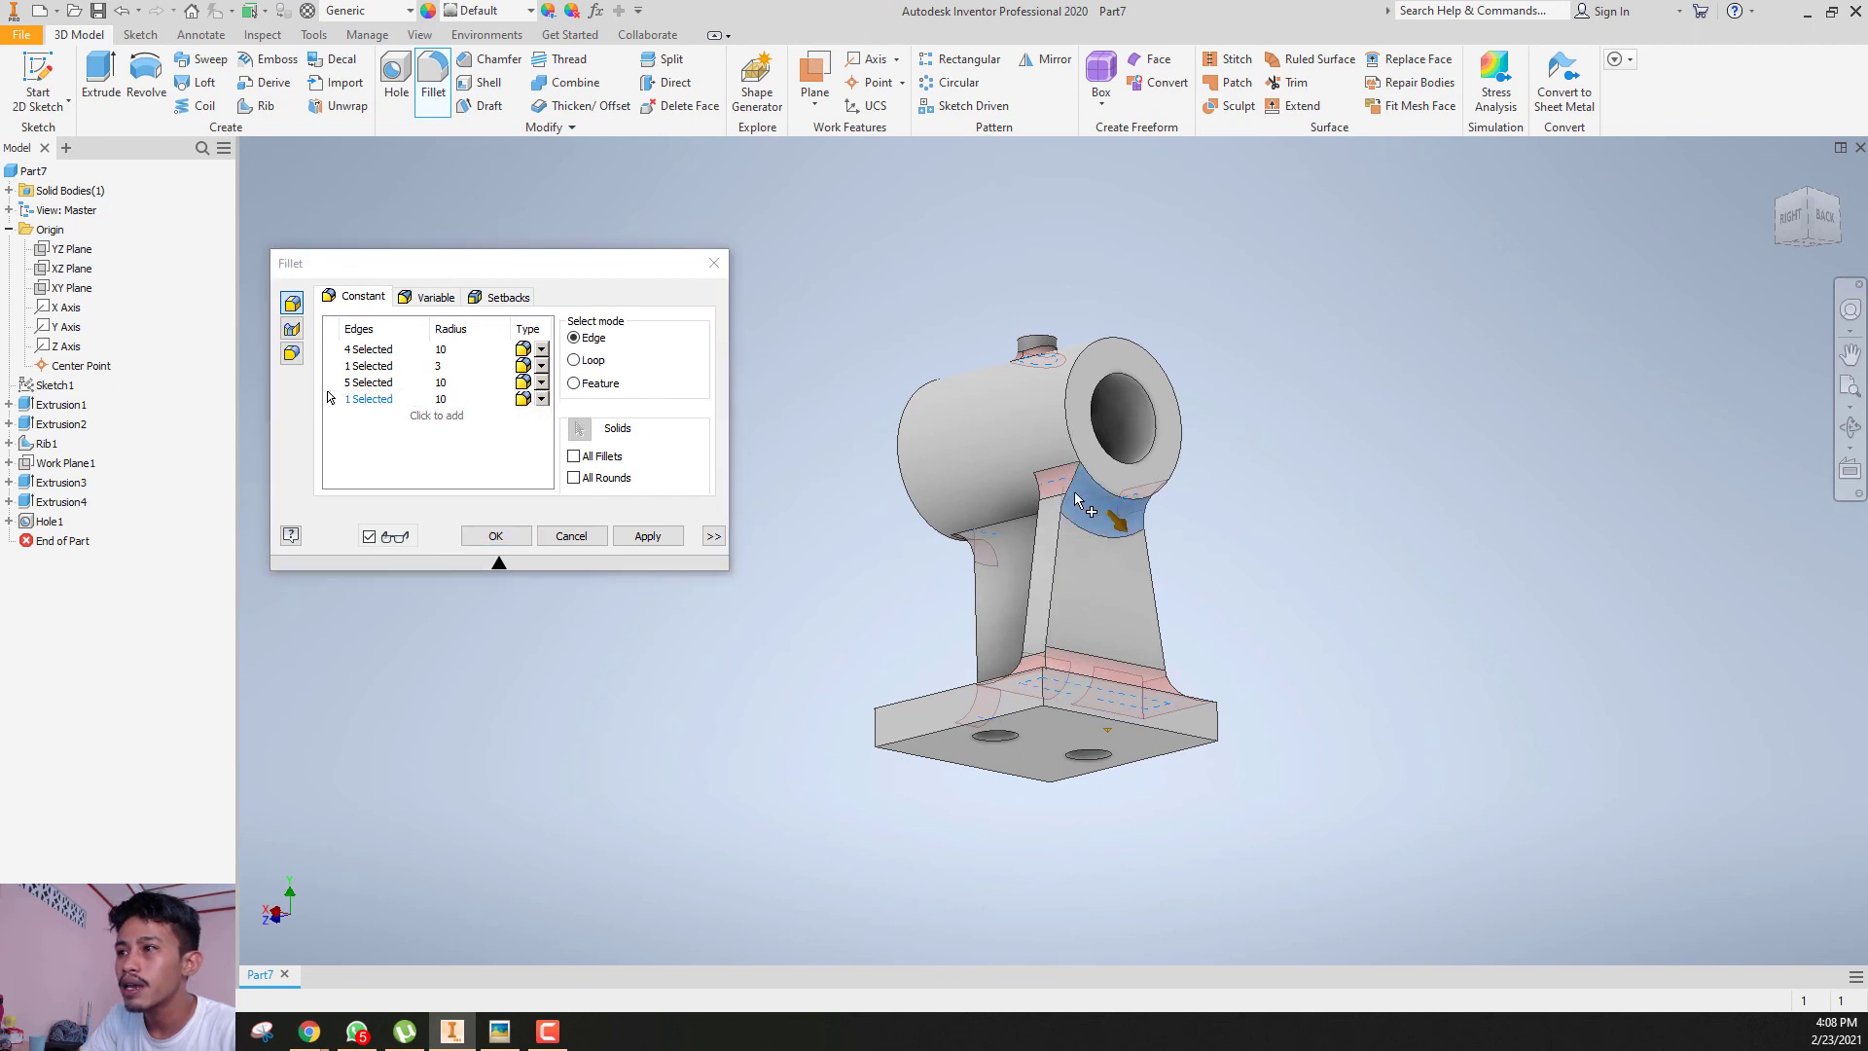
pyautogui.click(448, 401)
pyautogui.click(465, 451)
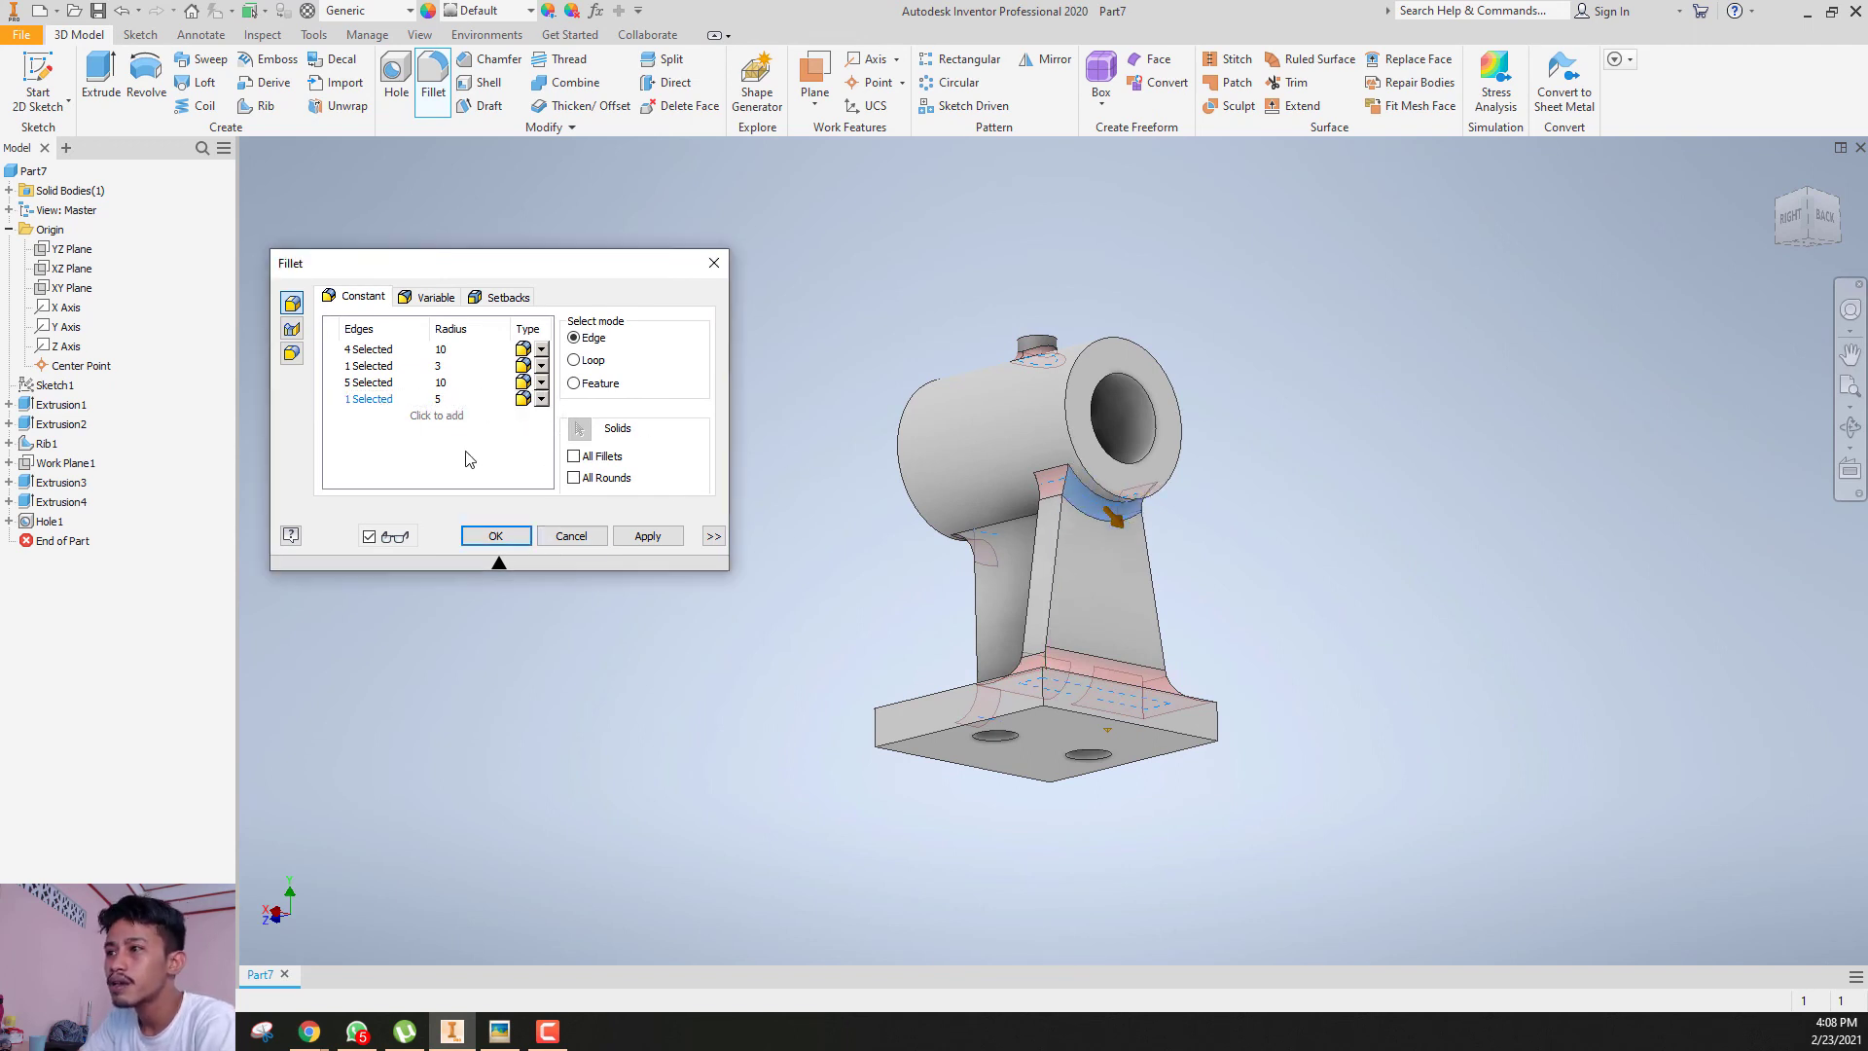
# - Add both edges where the rib's side faces meet the base plate to the 5 mm fillet set
pyautogui.moveTo(1810, 224)
pyautogui.mouseDown()
pyautogui.moveTo(1823, 280)
pyautogui.moveTo(1832, 269)
pyautogui.mouseUp()
pyautogui.moveTo(431, 272); pyautogui.dragTo(371, 246)
pyautogui.scroll(-3, 1035, 587)
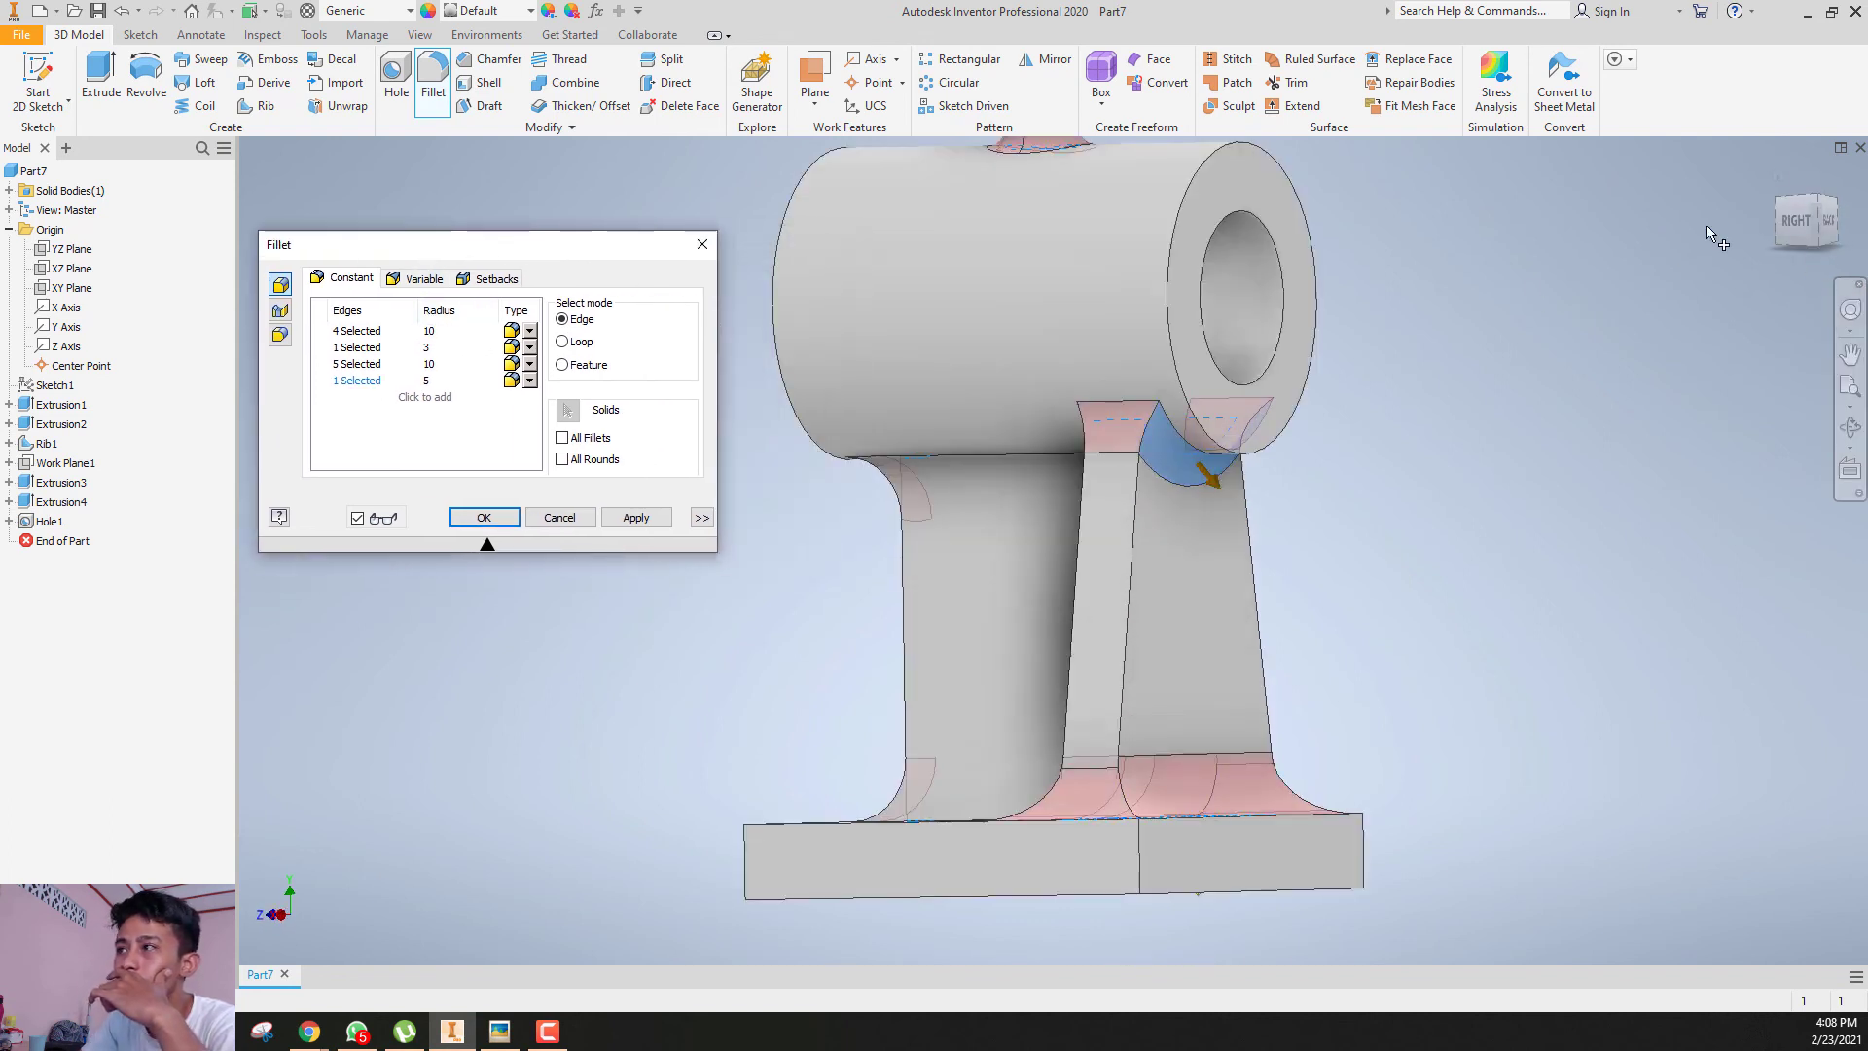
pyautogui.moveTo(1807, 218)
pyautogui.mouseDown()
pyautogui.moveTo(1783, 195)
pyautogui.moveTo(1778, 214)
pyautogui.moveTo(1838, 193)
pyautogui.moveTo(1835, 237)
pyautogui.mouseUp()
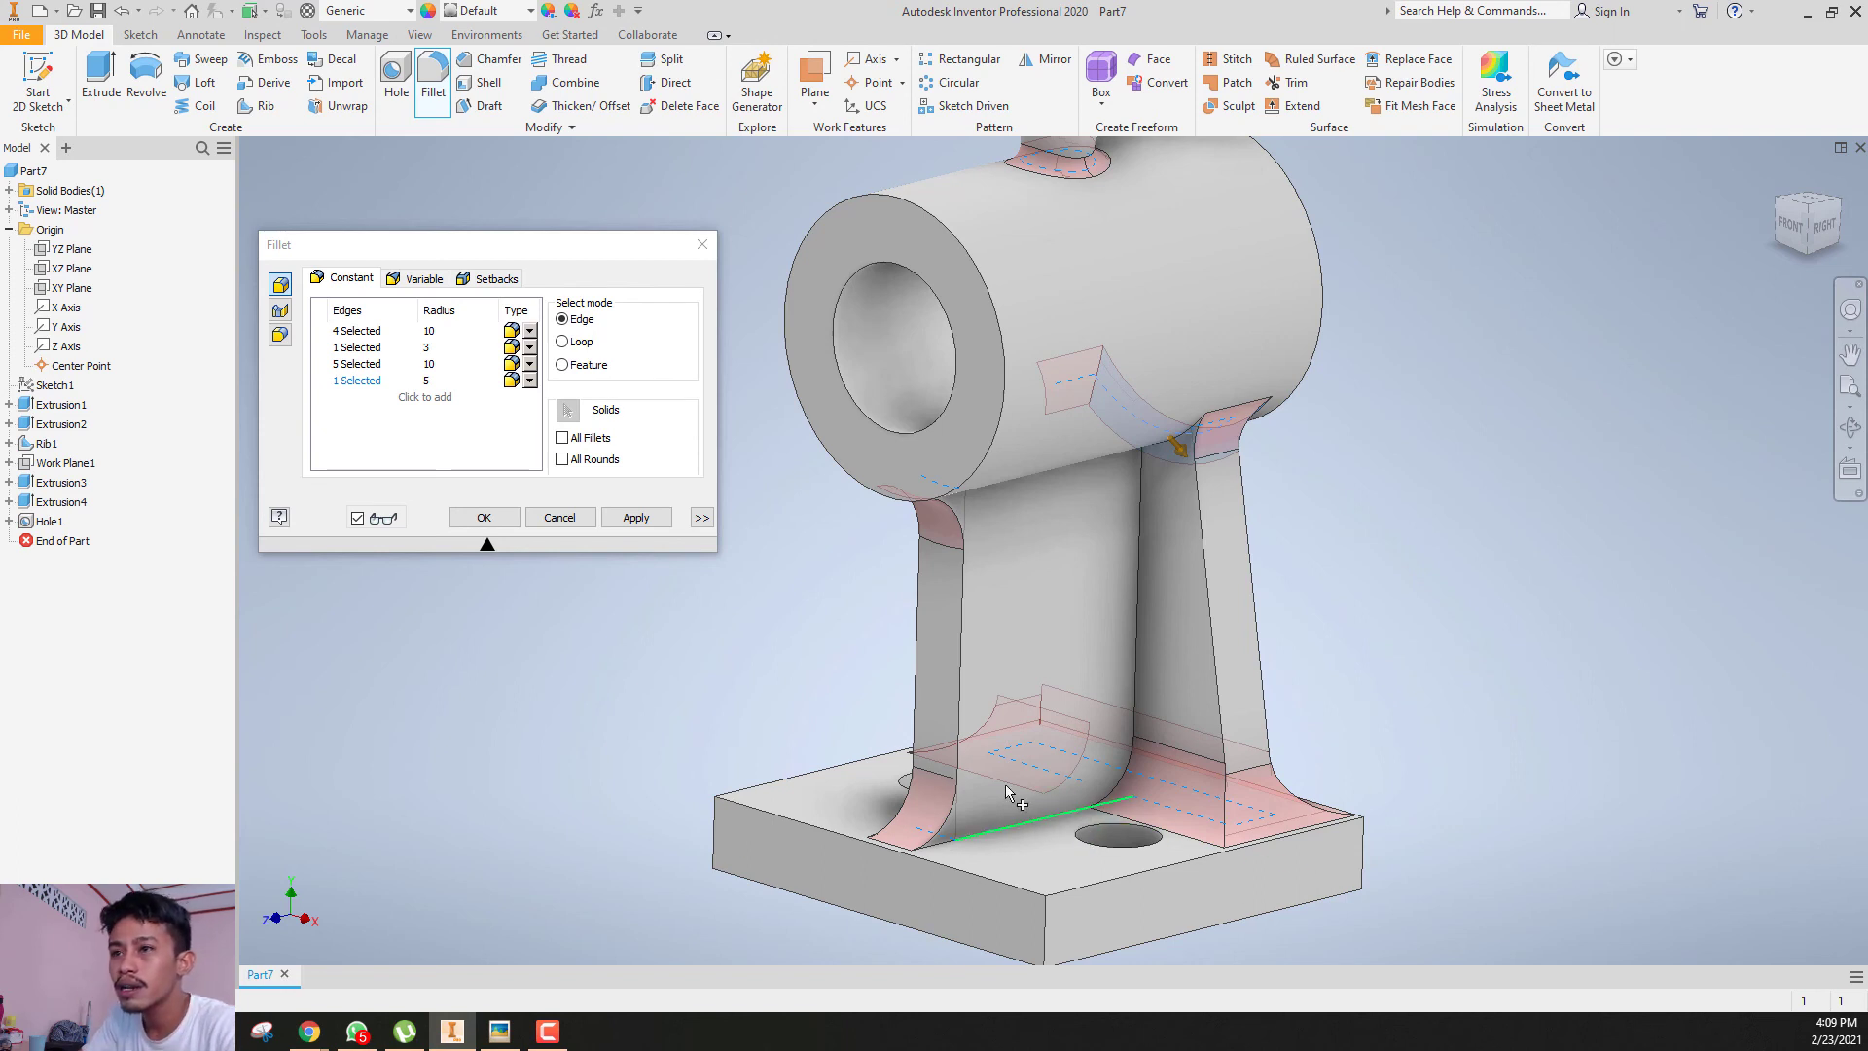
pyautogui.click(355, 383)
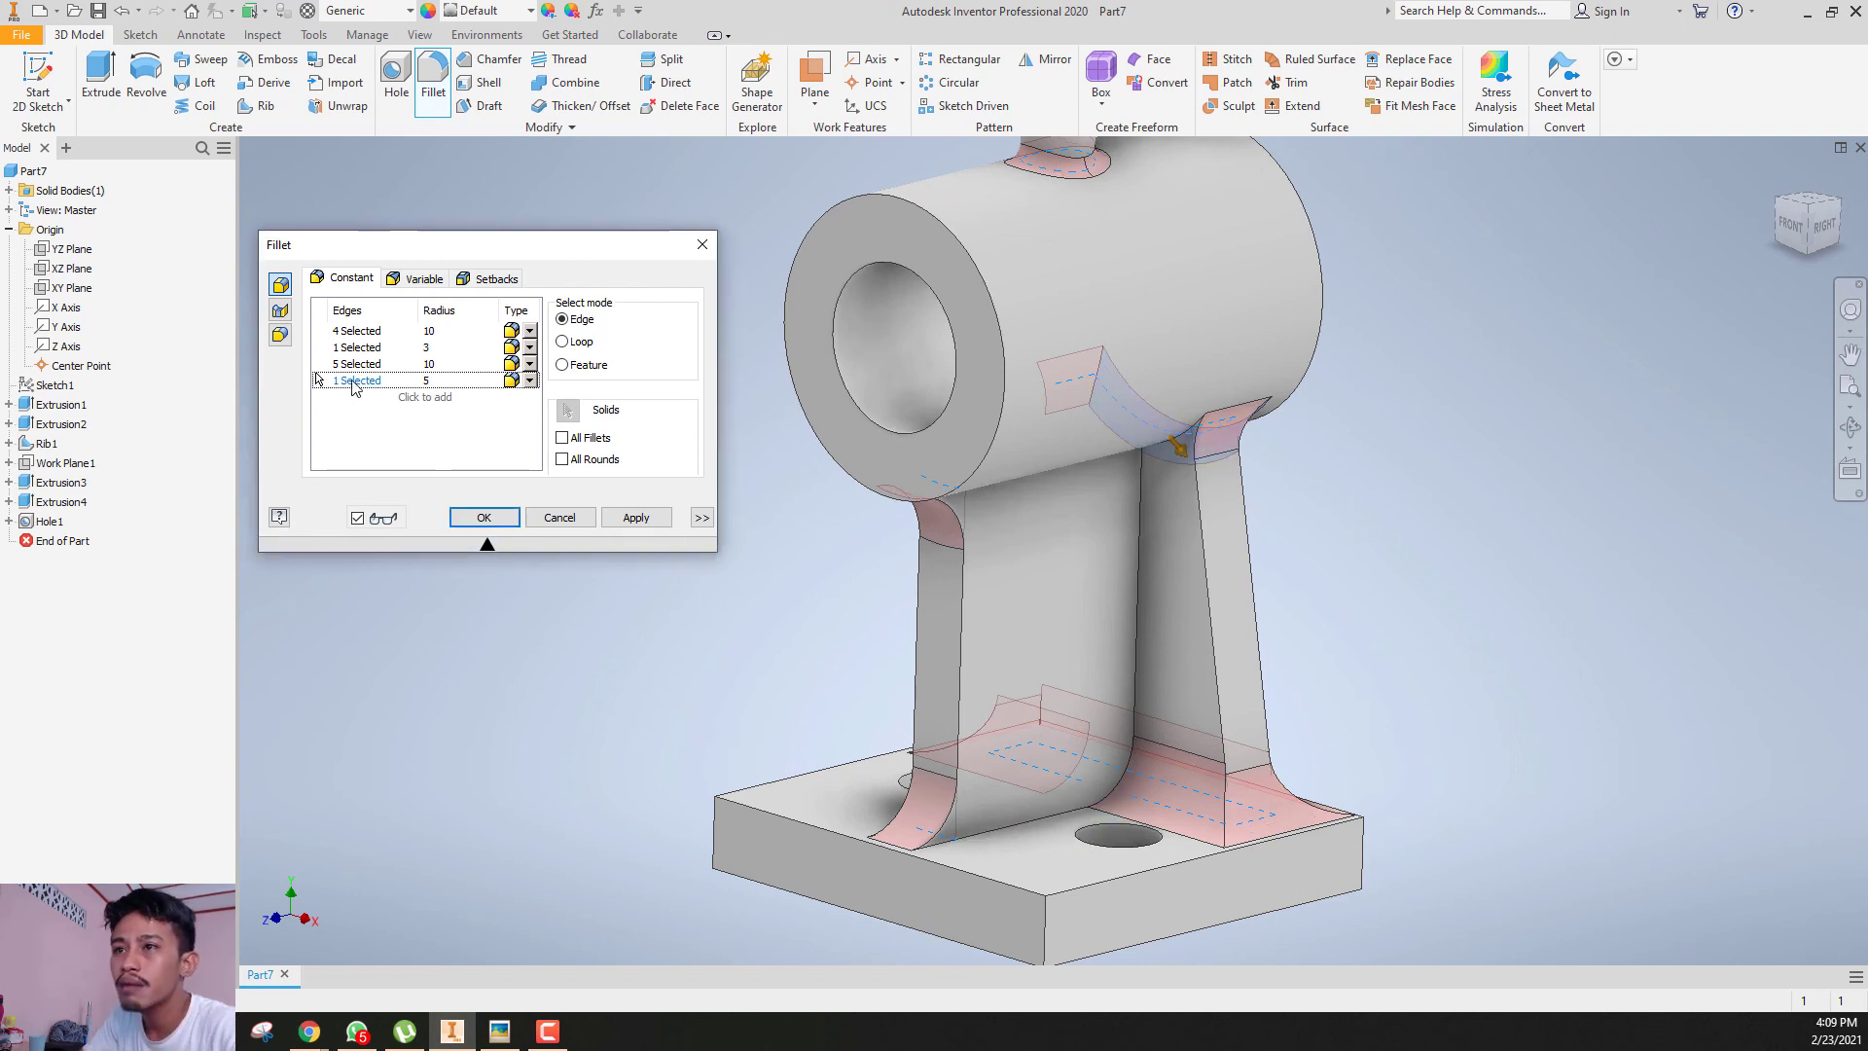
pyautogui.click(1063, 822)
pyautogui.moveTo(1796, 241); pyautogui.dragTo(1850, 271)
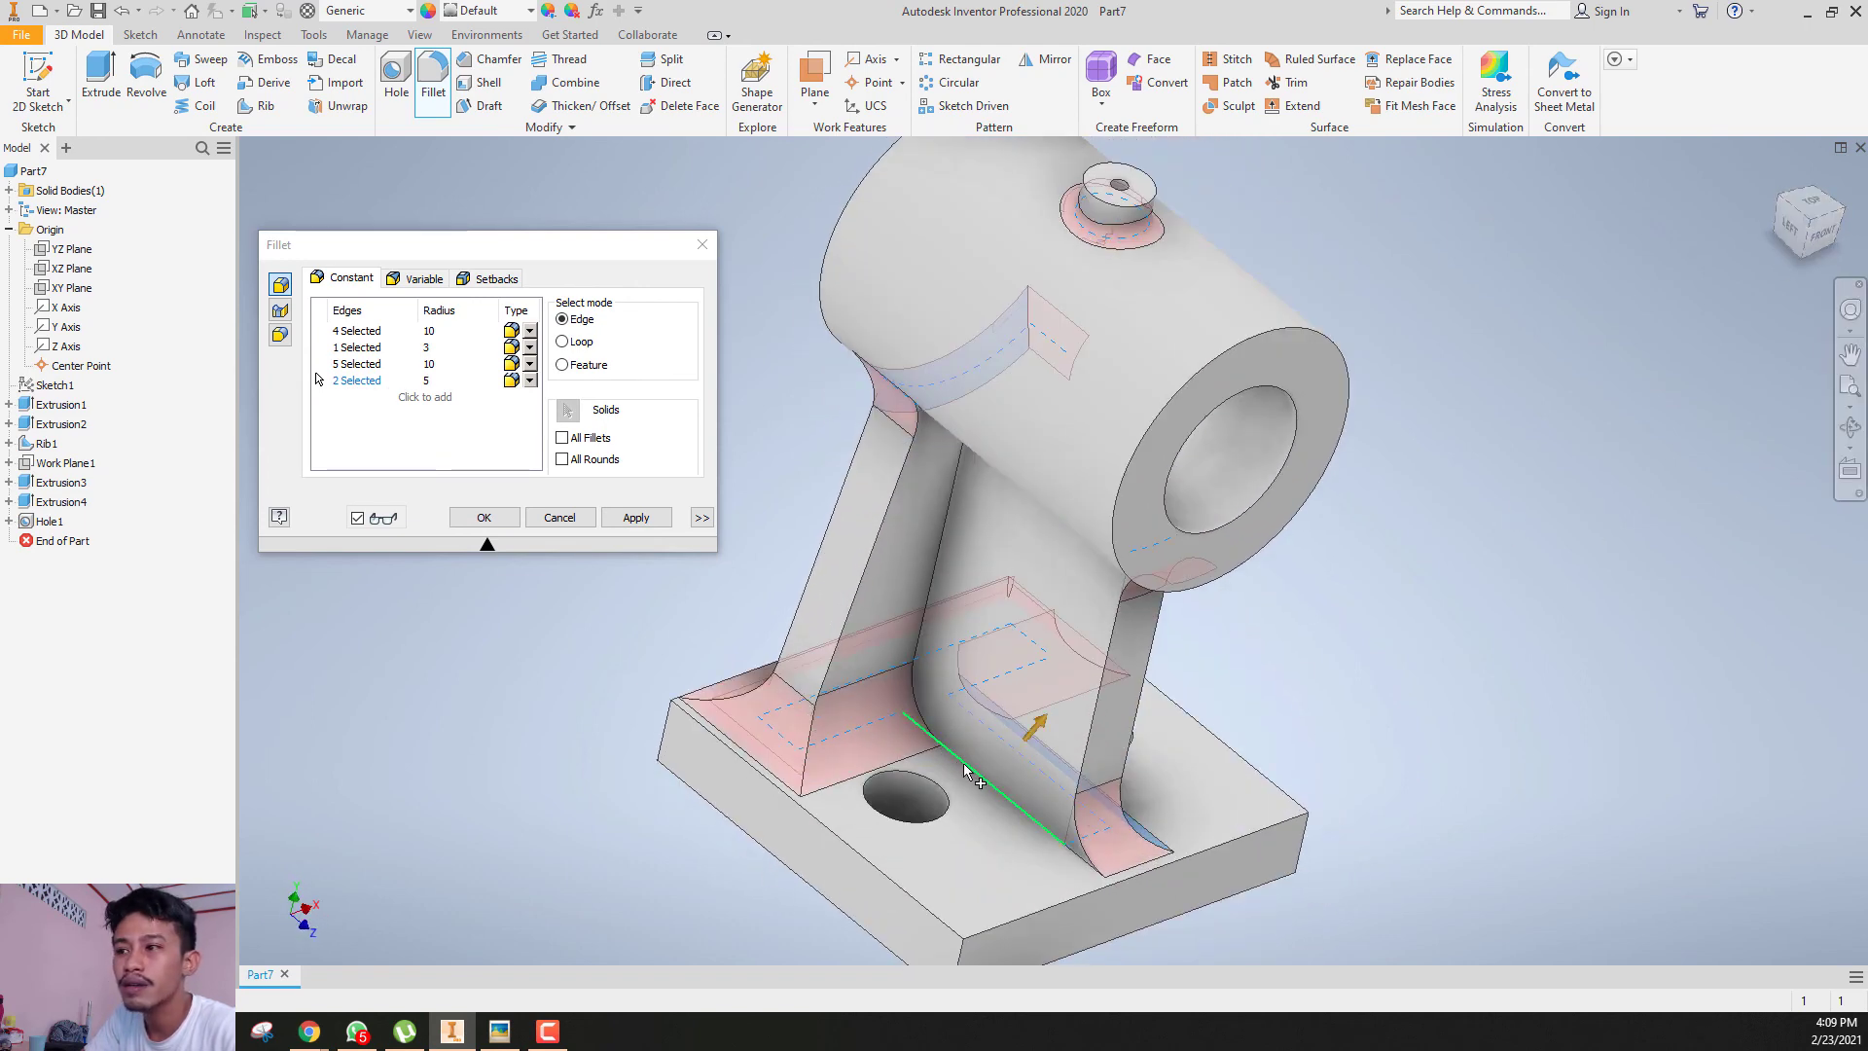
pyautogui.moveTo(1799, 237)
pyautogui.mouseDown()
pyautogui.moveTo(1773, 211)
pyautogui.moveTo(1767, 227)
pyautogui.mouseUp()
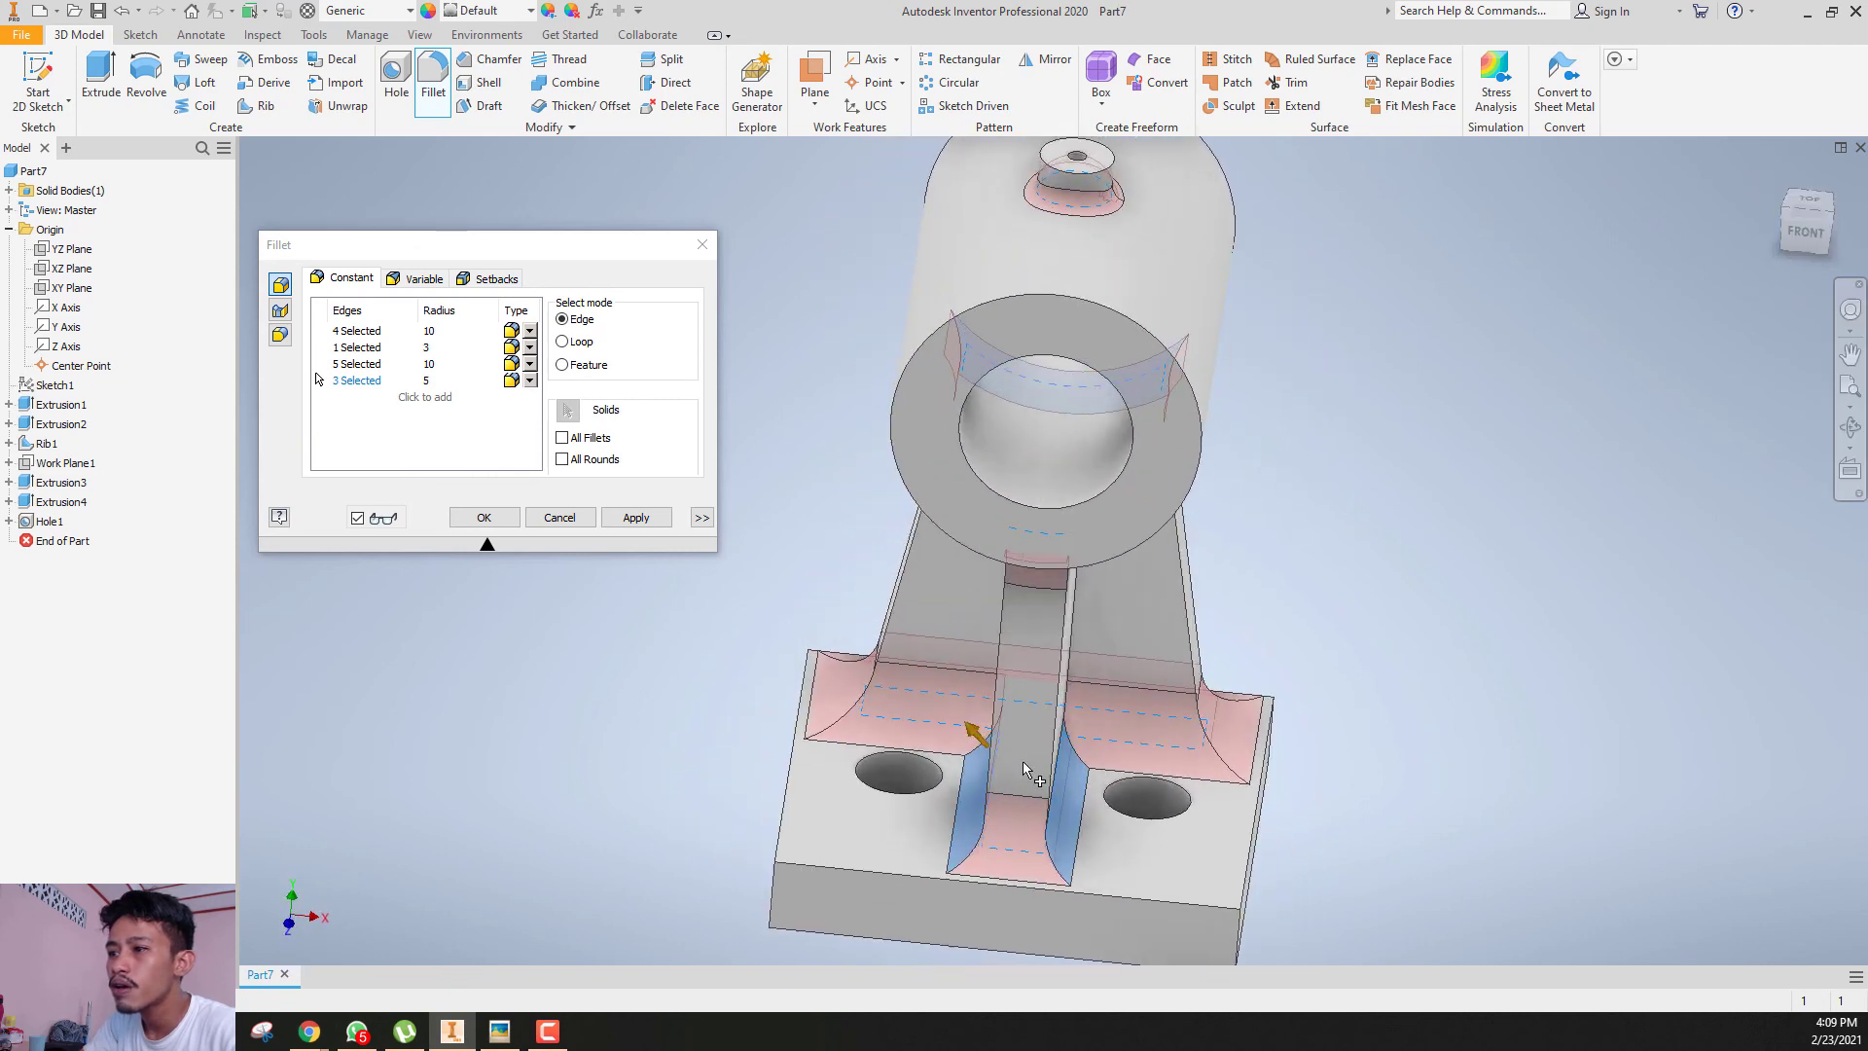
# - Move the rib's front edge at the base plate from the third 10 mm fillet set to the 5 mm set
pyautogui.click(1844, 226)
pyautogui.scroll(-5, 969, 808)
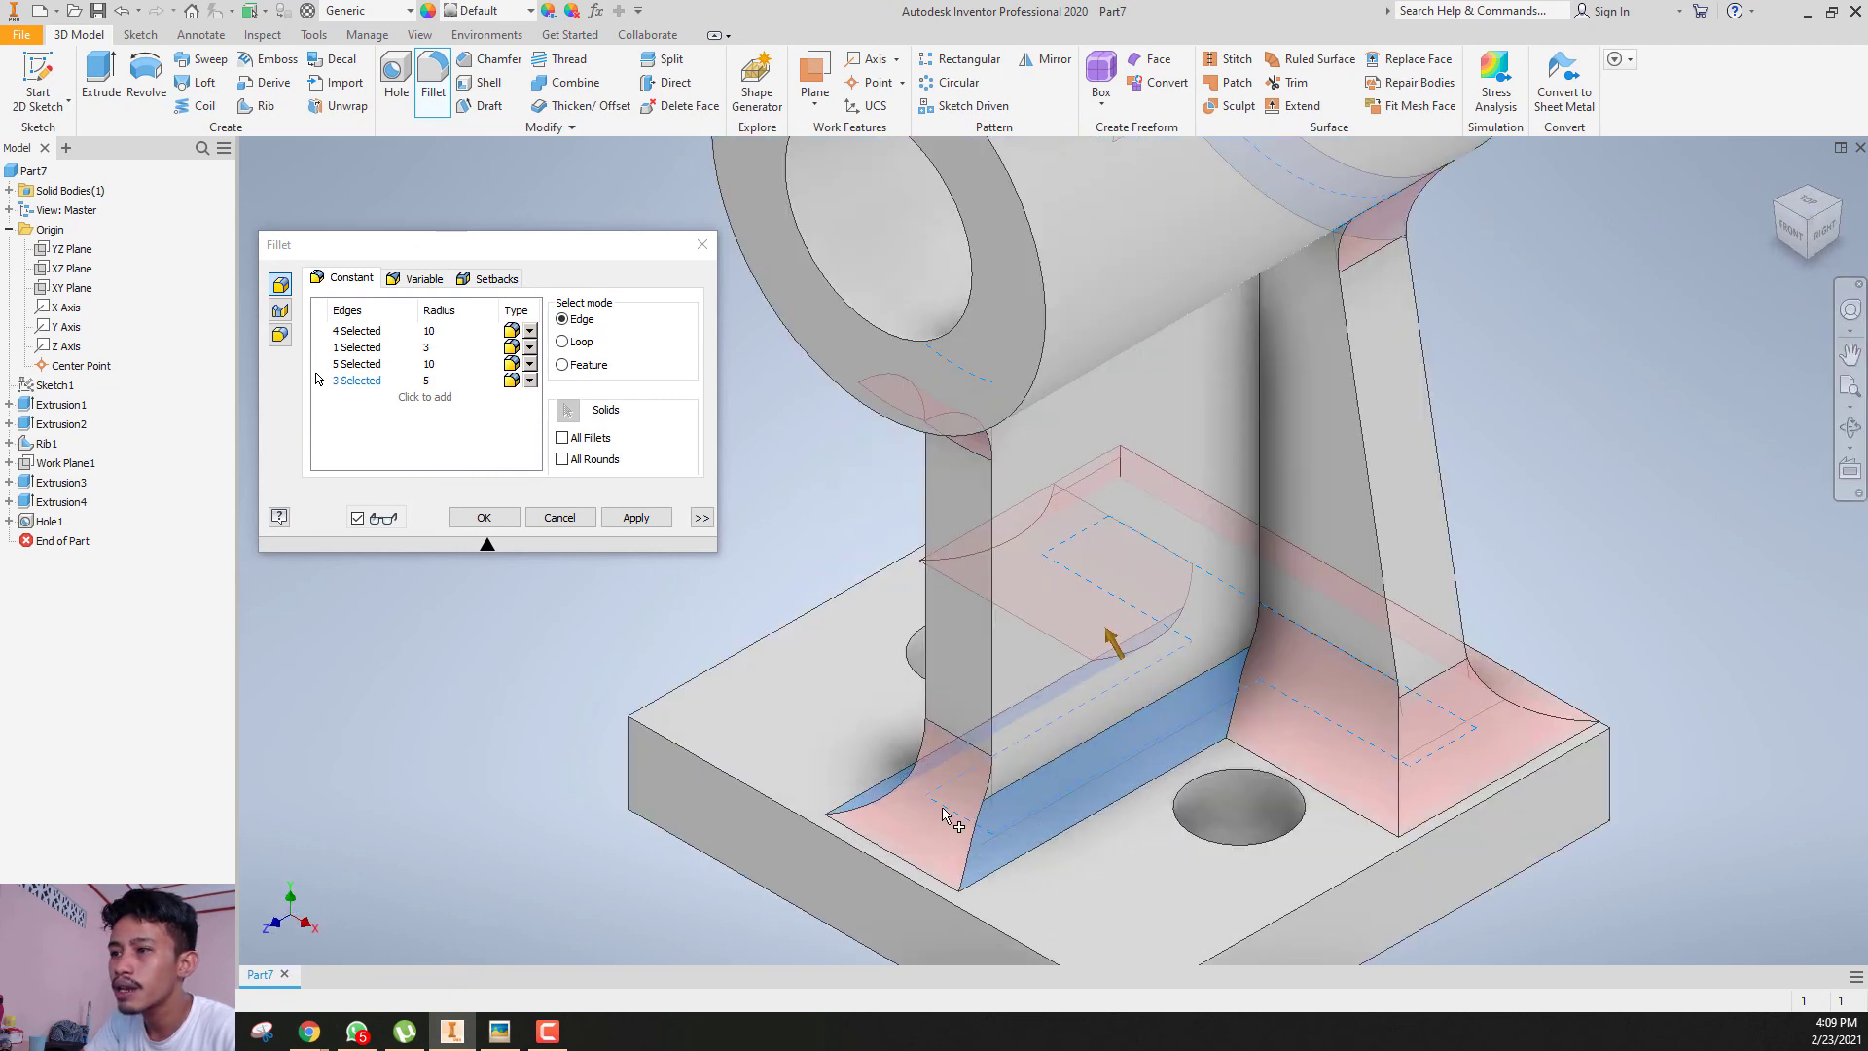
pyautogui.click(318, 363)
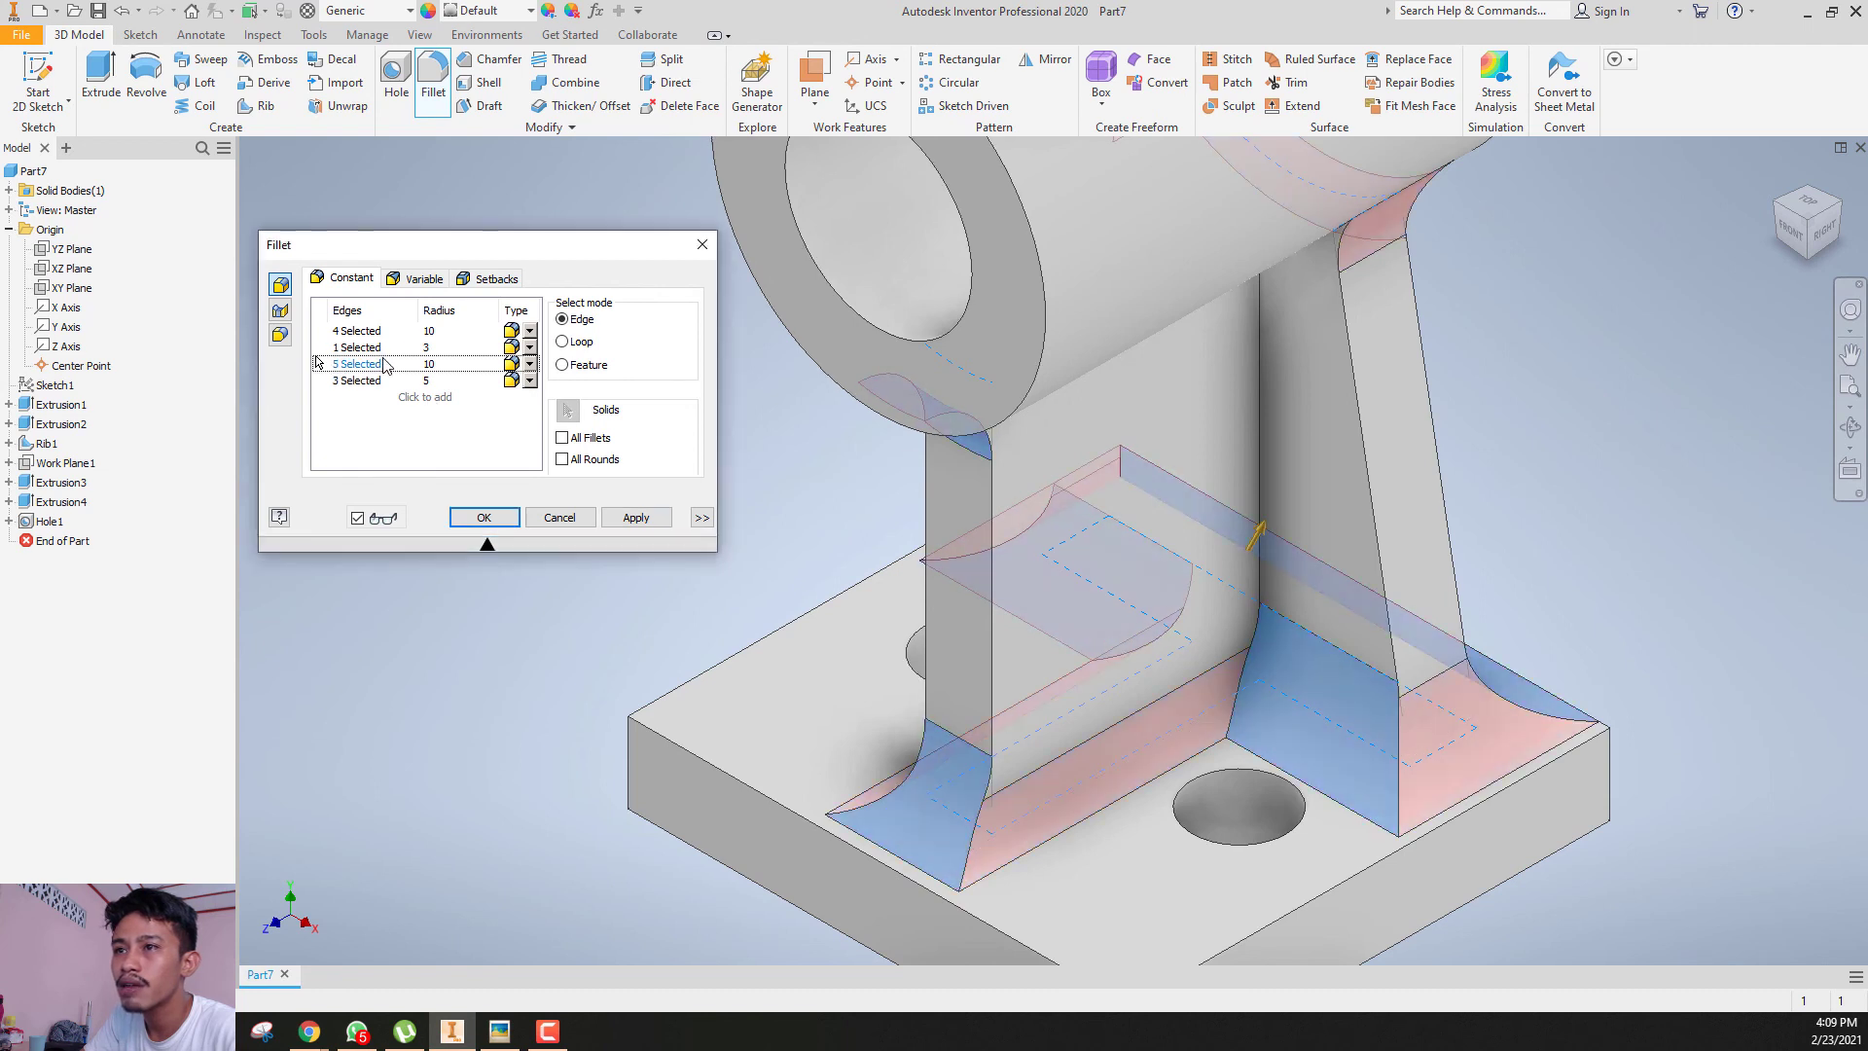
pyautogui.keyDown('ctrl'); pyautogui.click(949, 814); pyautogui.keyUp('ctrl')
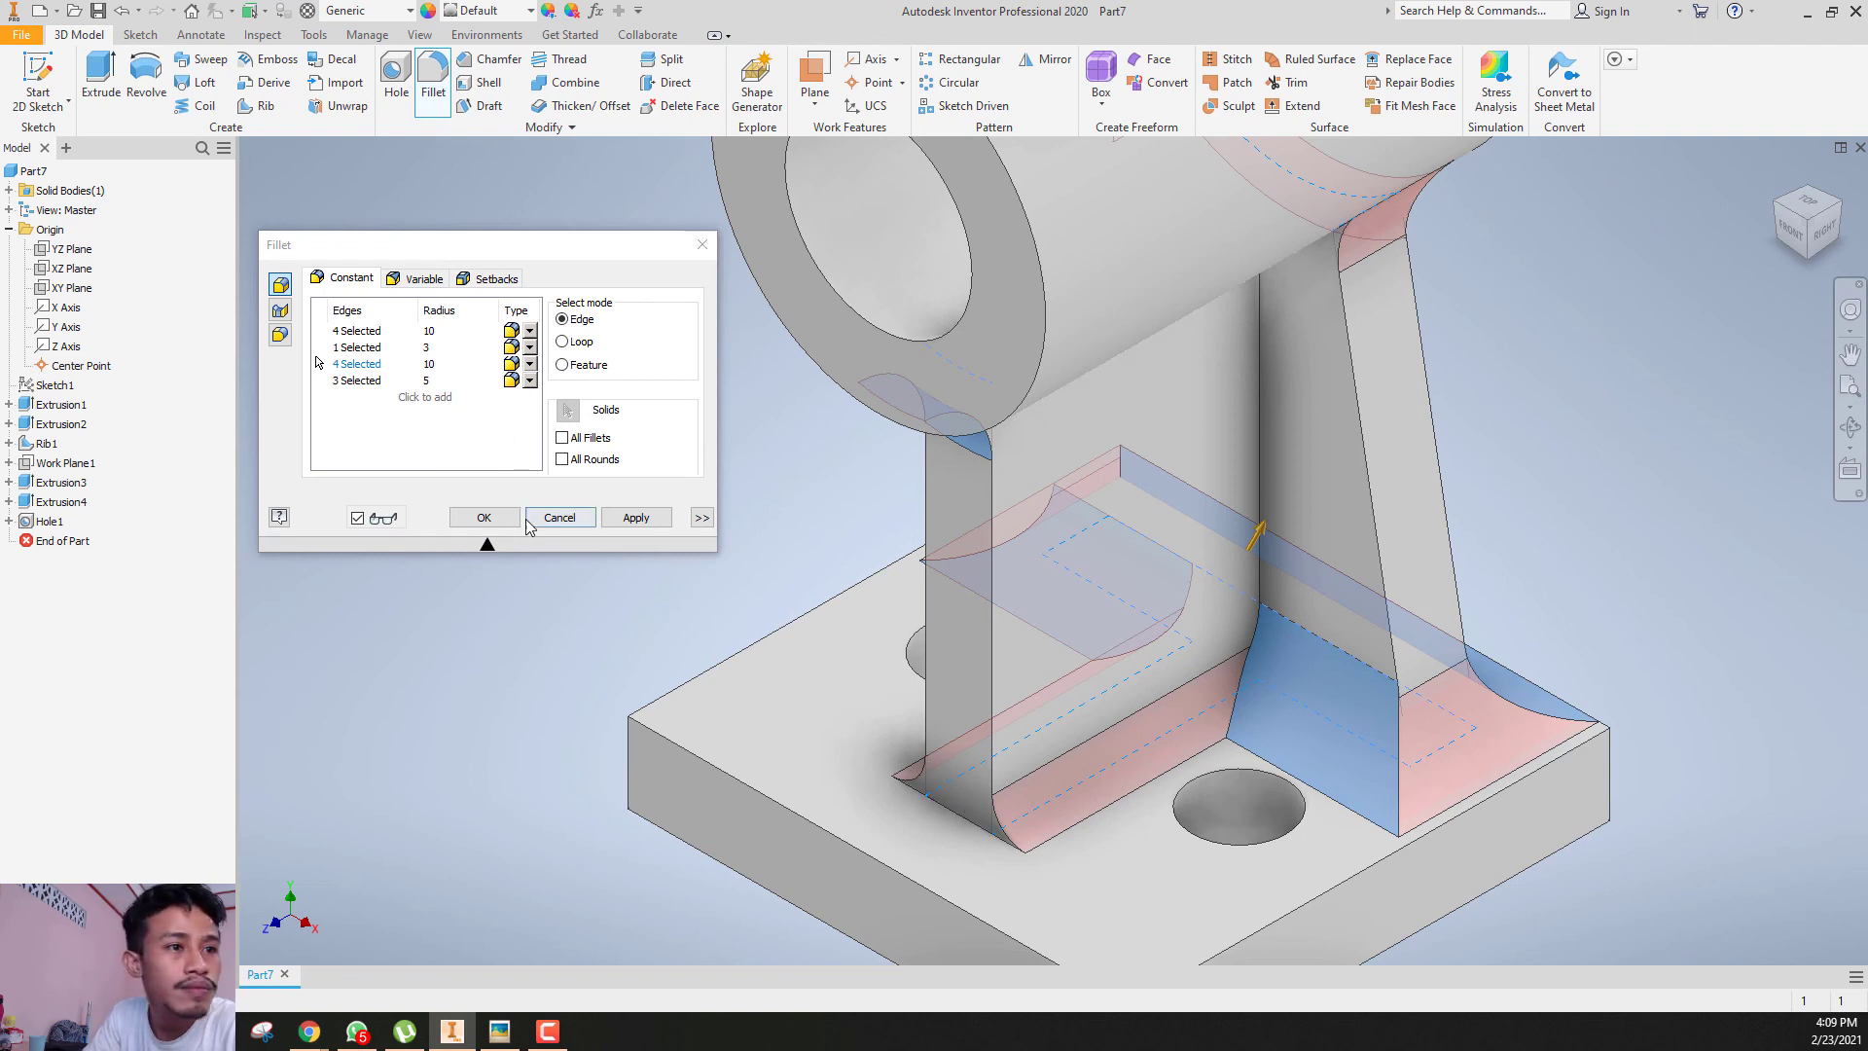
pyautogui.click(363, 389)
pyautogui.click(929, 793)
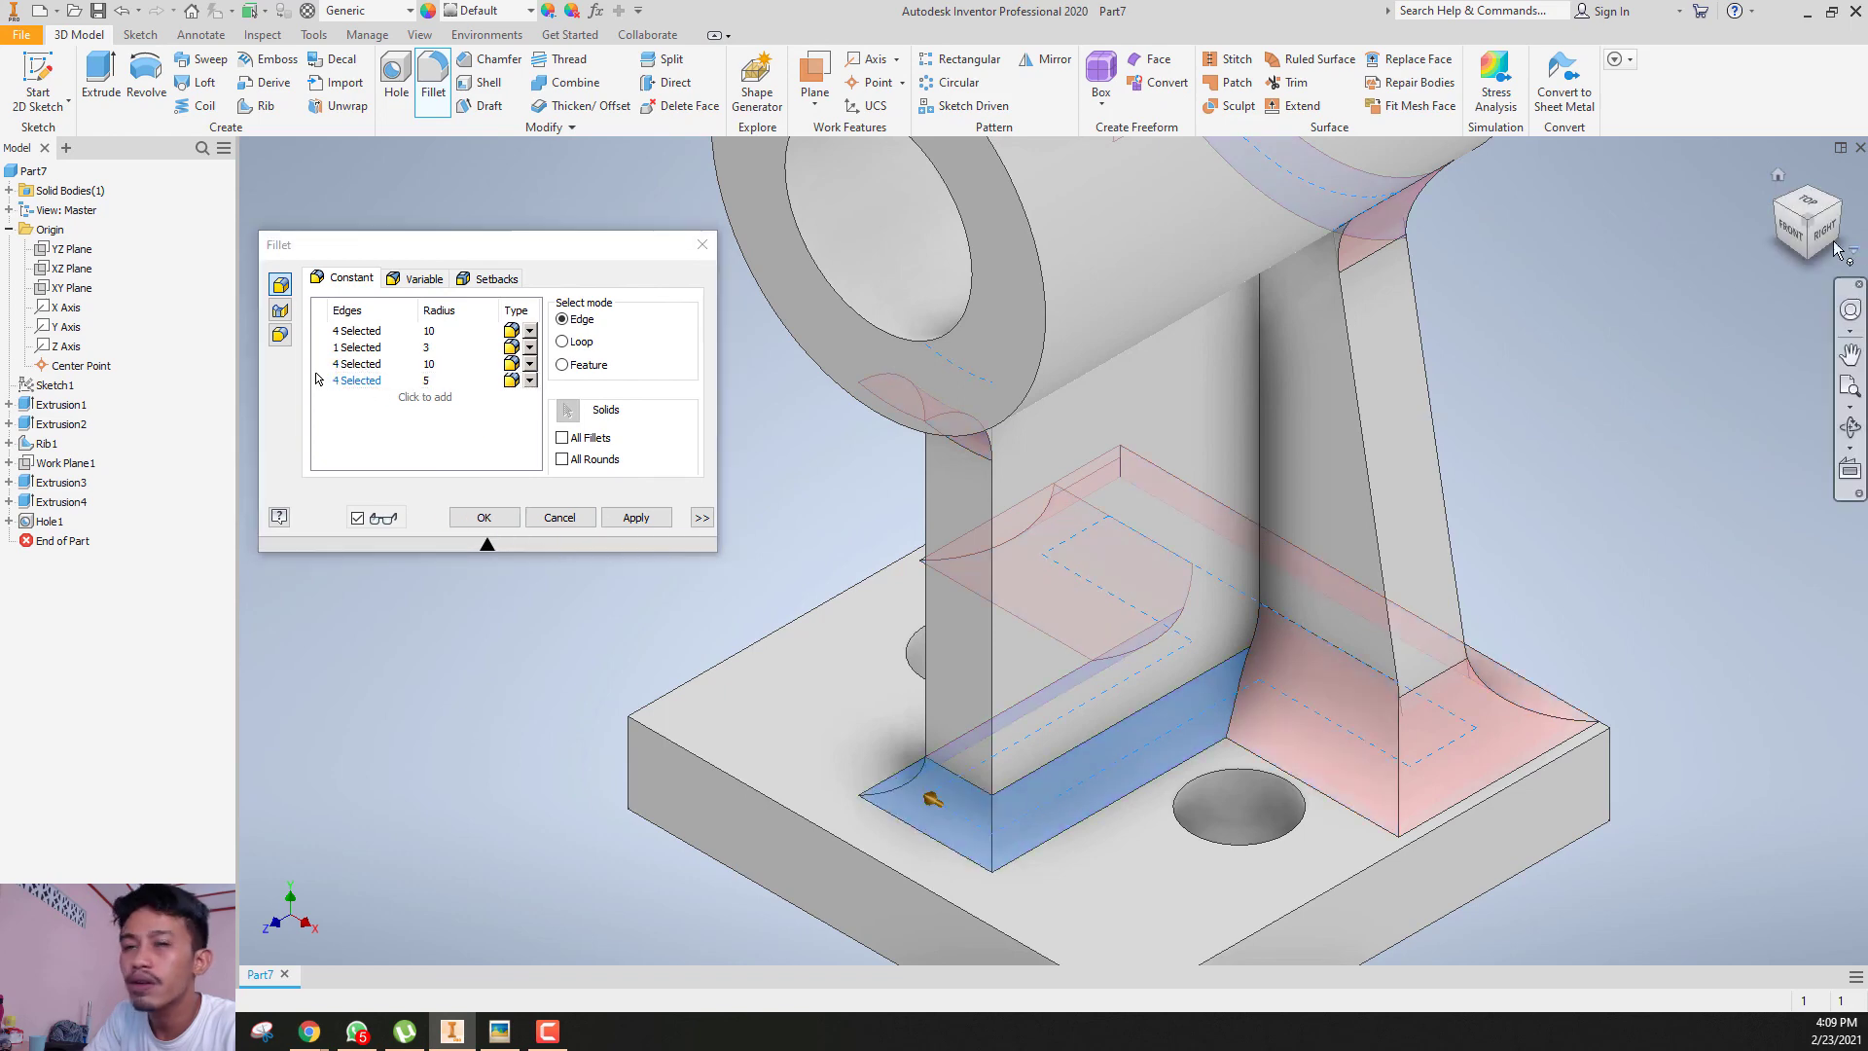
# - Move the web's front base edge on the model's right side from the third 10 mm fillet set to the 5 mm set
pyautogui.keyDown('shift'); pyautogui.moveTo(1117, 327); pyautogui.dragTo(1343, 735, button='middle'); pyautogui.keyUp('shift')
pyautogui.click(356, 363)
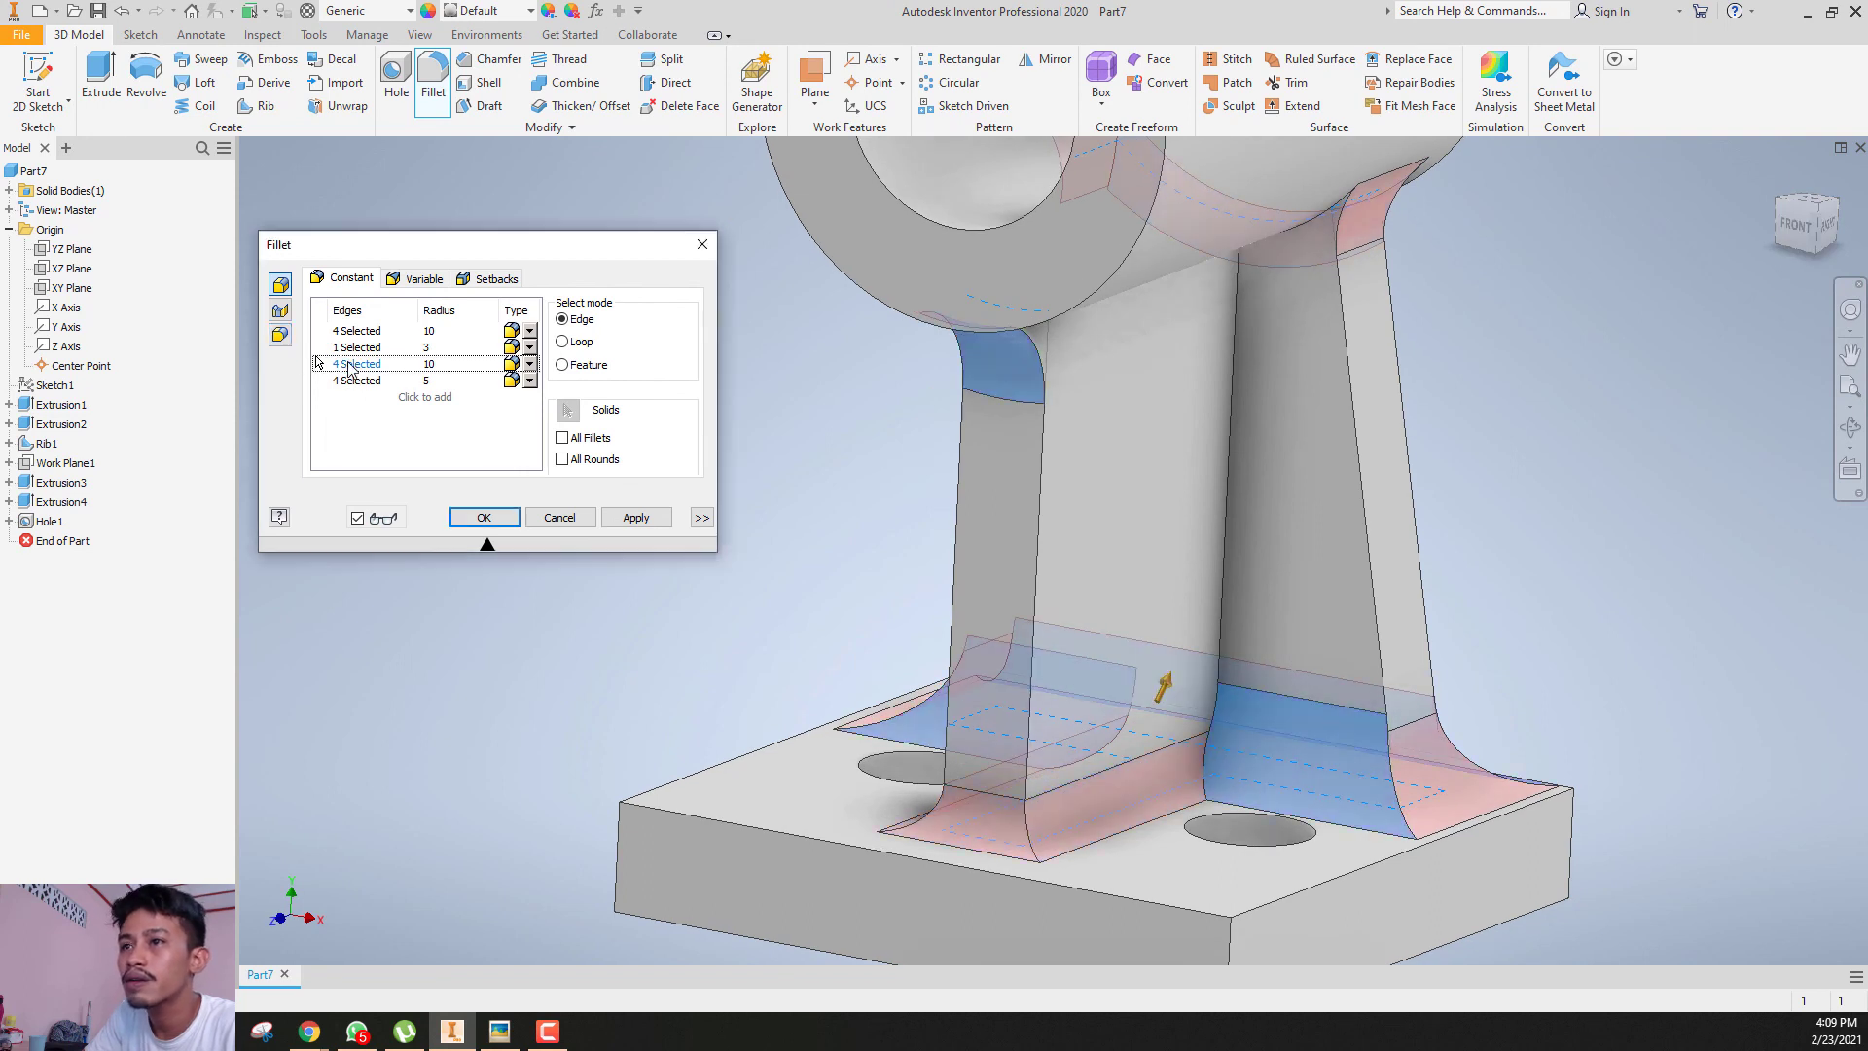
pyautogui.keyDown('ctrl'); pyautogui.click(1328, 794); pyautogui.keyUp('ctrl')
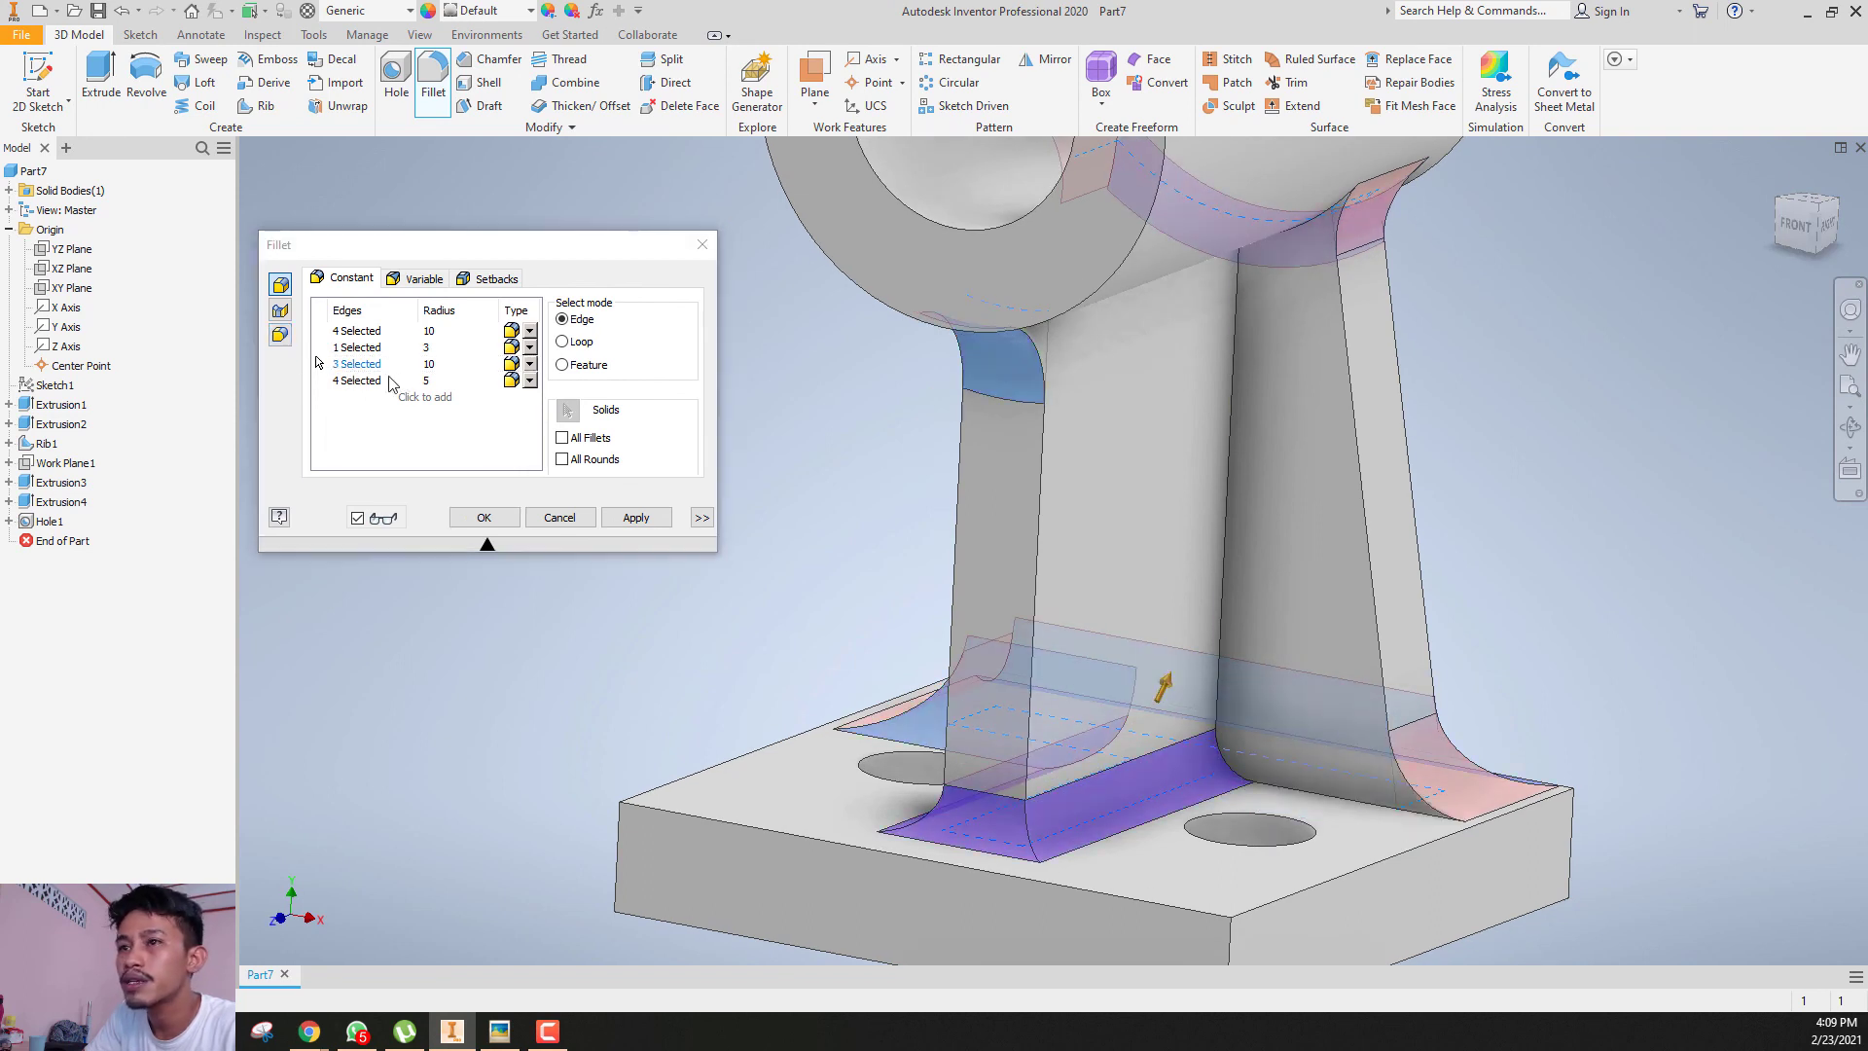
pyautogui.click(1315, 791)
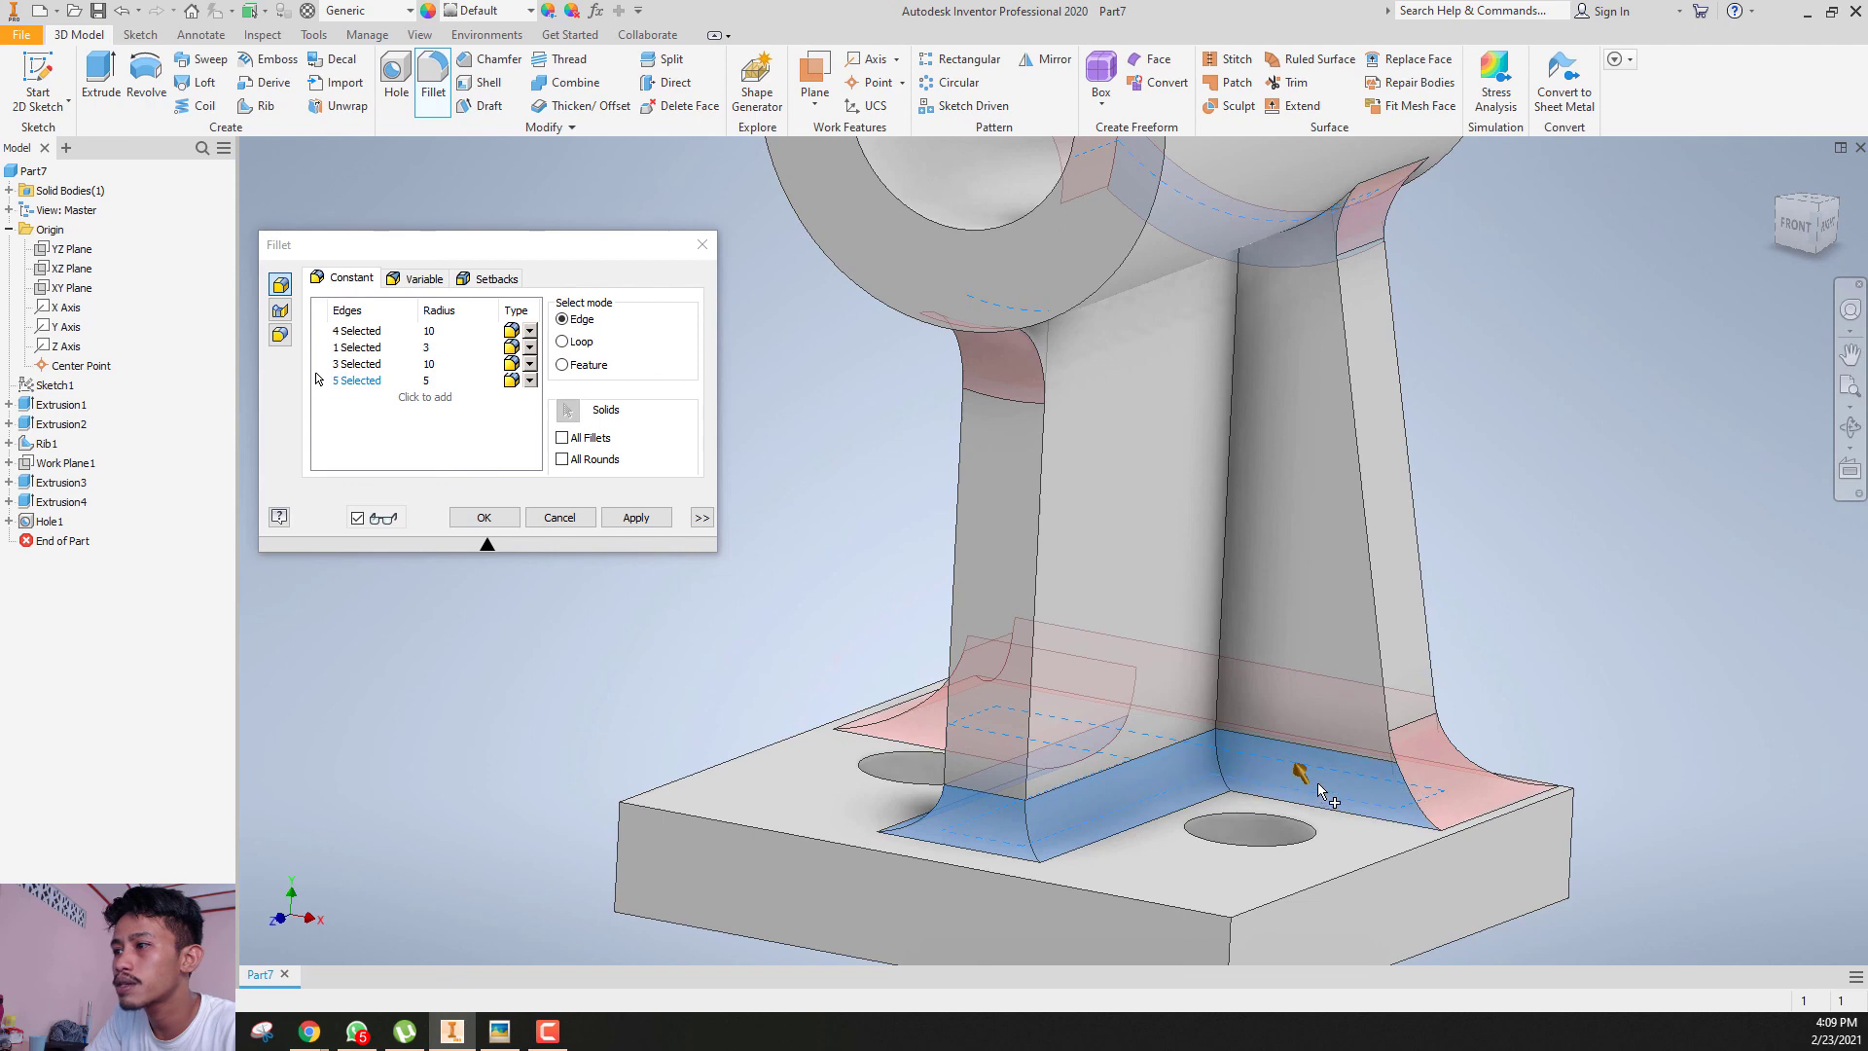
# - Move the web's front base edge on the model's left side from the third 10 mm fillet set to the 5 mm set
pyautogui.click(1826, 224)
pyautogui.keyDown('shift'); pyautogui.moveTo(1255, 793); pyautogui.dragTo(1309, 723, button='middle'); pyautogui.keyUp('shift')
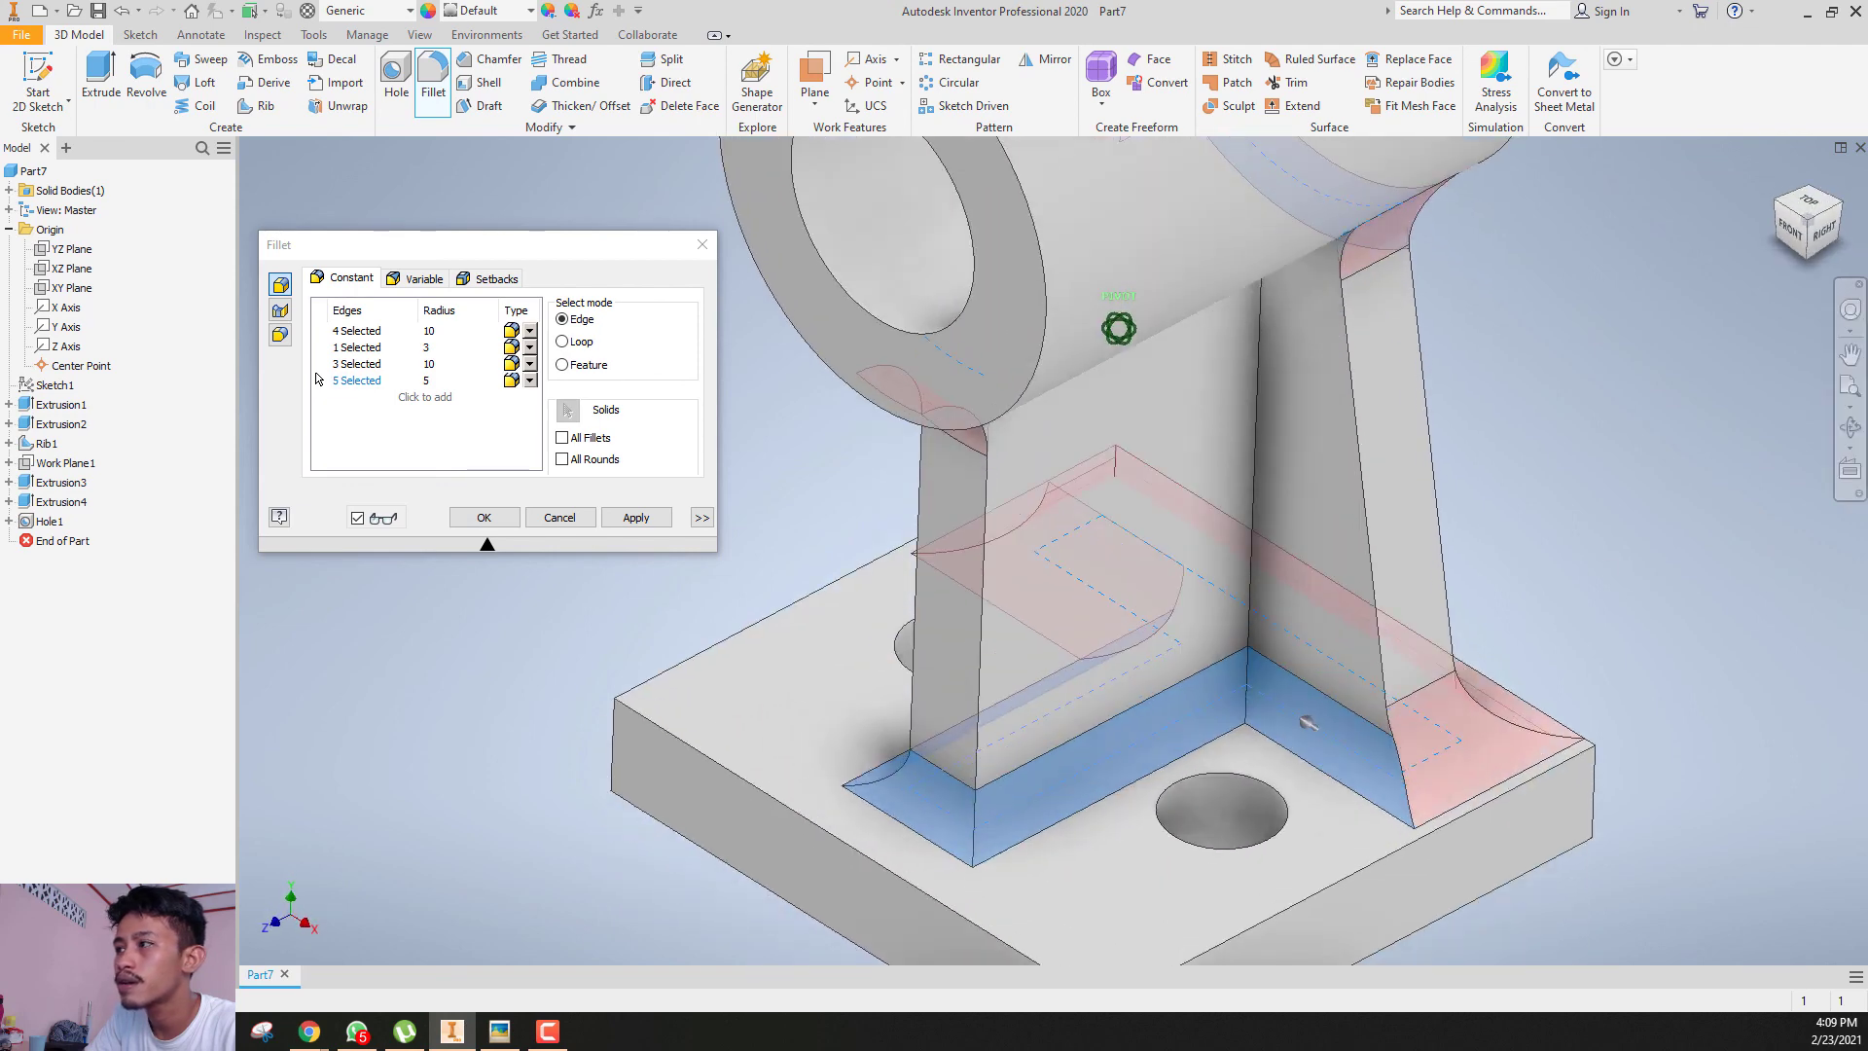
pyautogui.click(1825, 225)
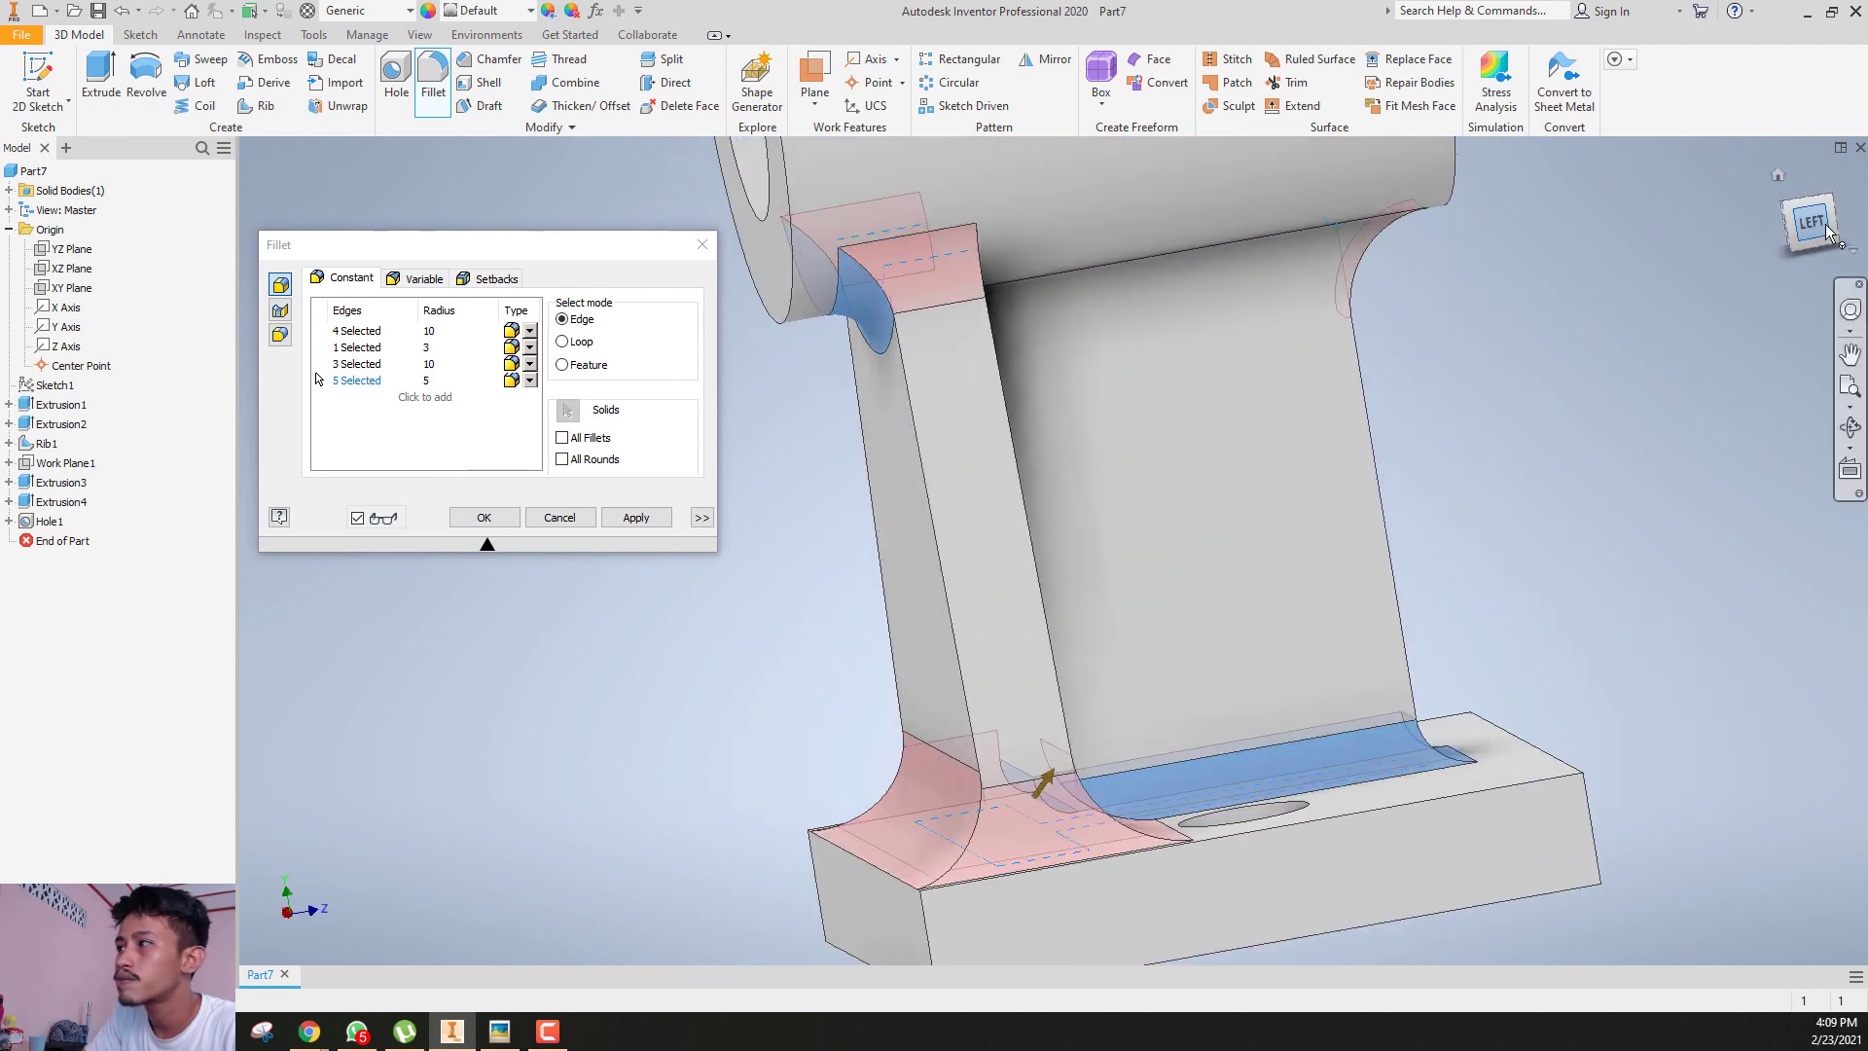
pyautogui.click(1828, 230)
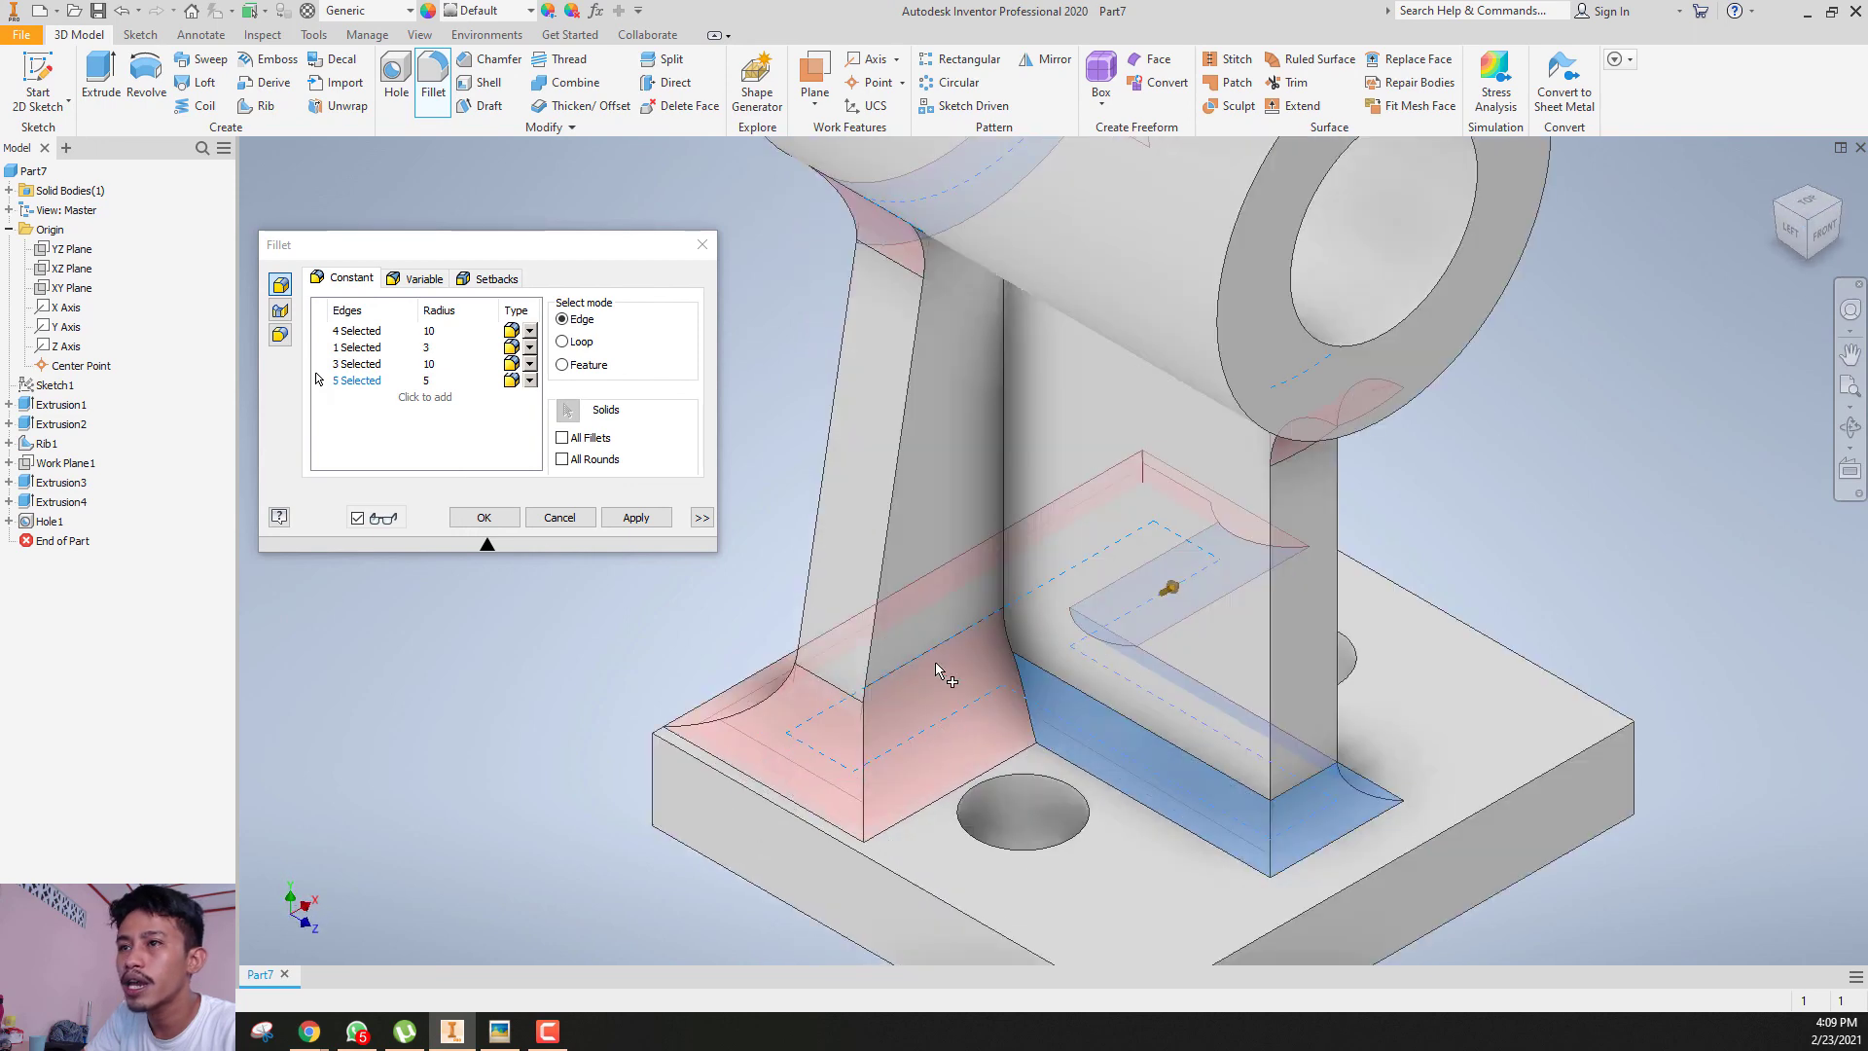
pyautogui.click(379, 380)
pyautogui.click(375, 372)
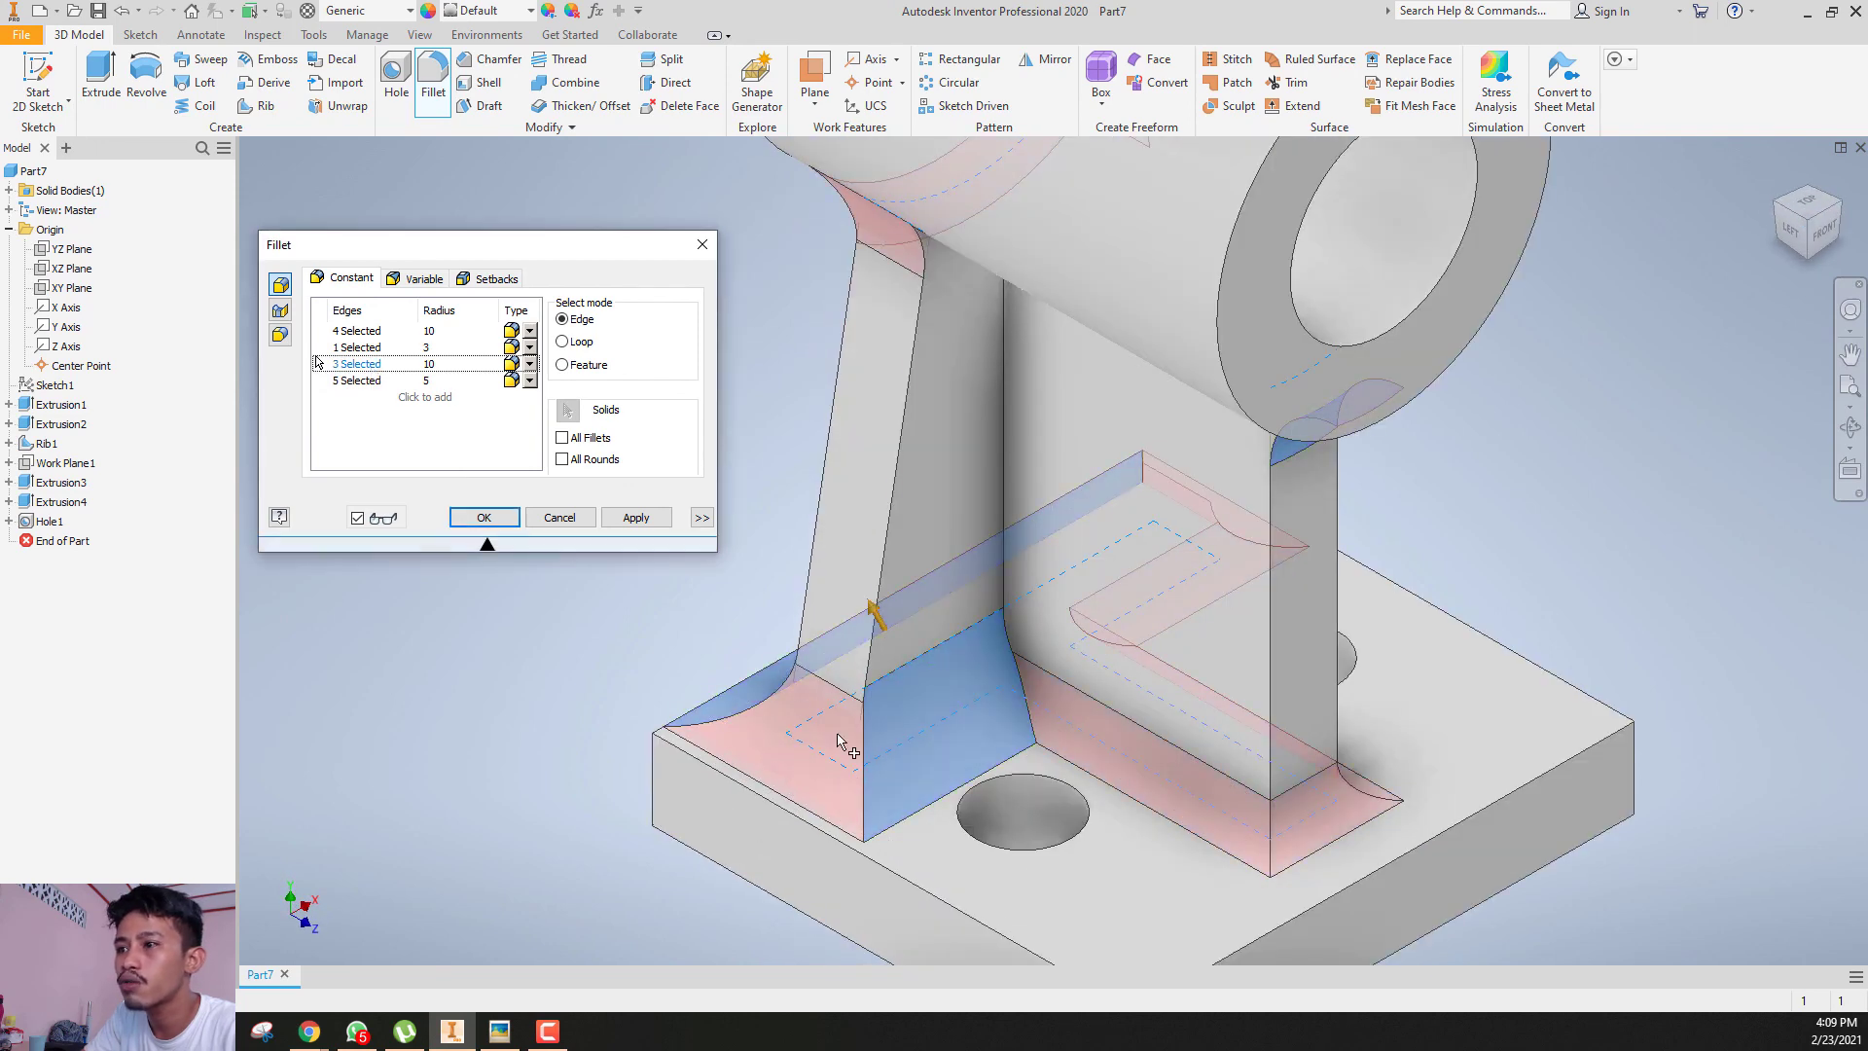
pyautogui.keyDown('ctrl'); pyautogui.click(882, 755); pyautogui.keyUp('ctrl')
pyautogui.click(956, 725)
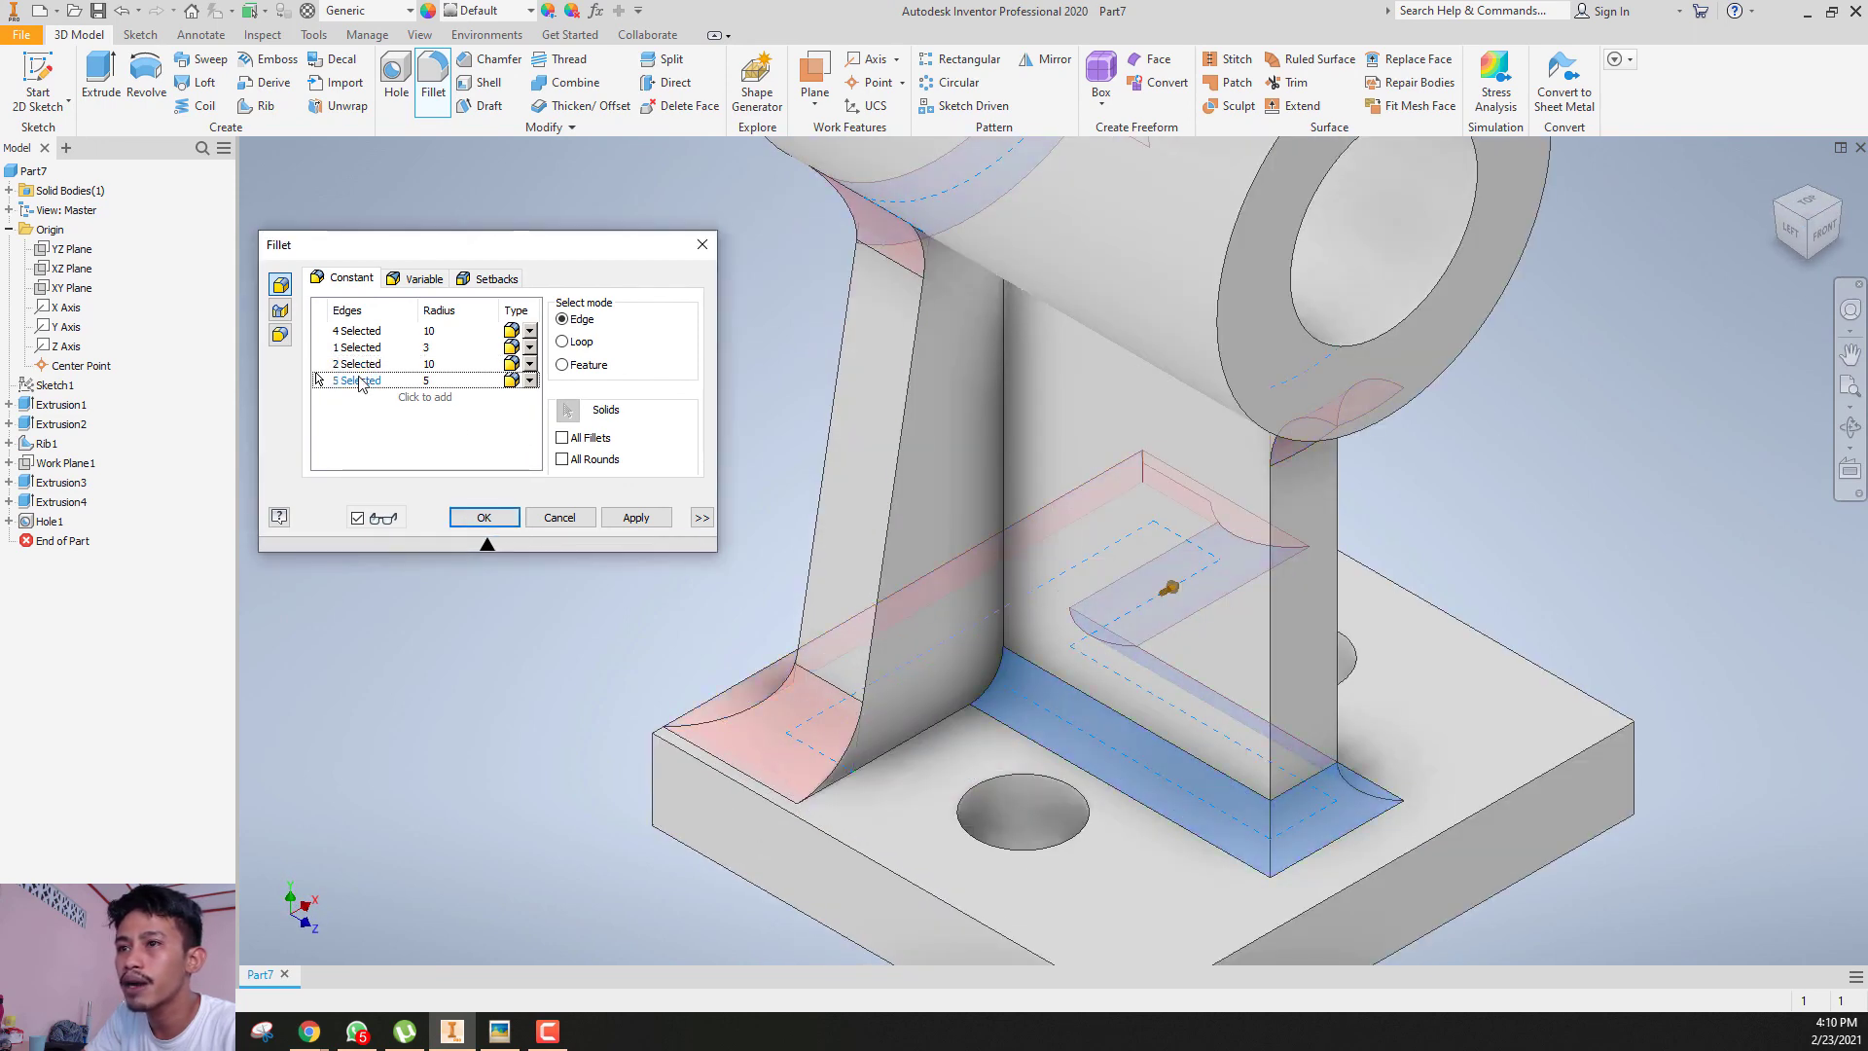
pyautogui.click(956, 725)
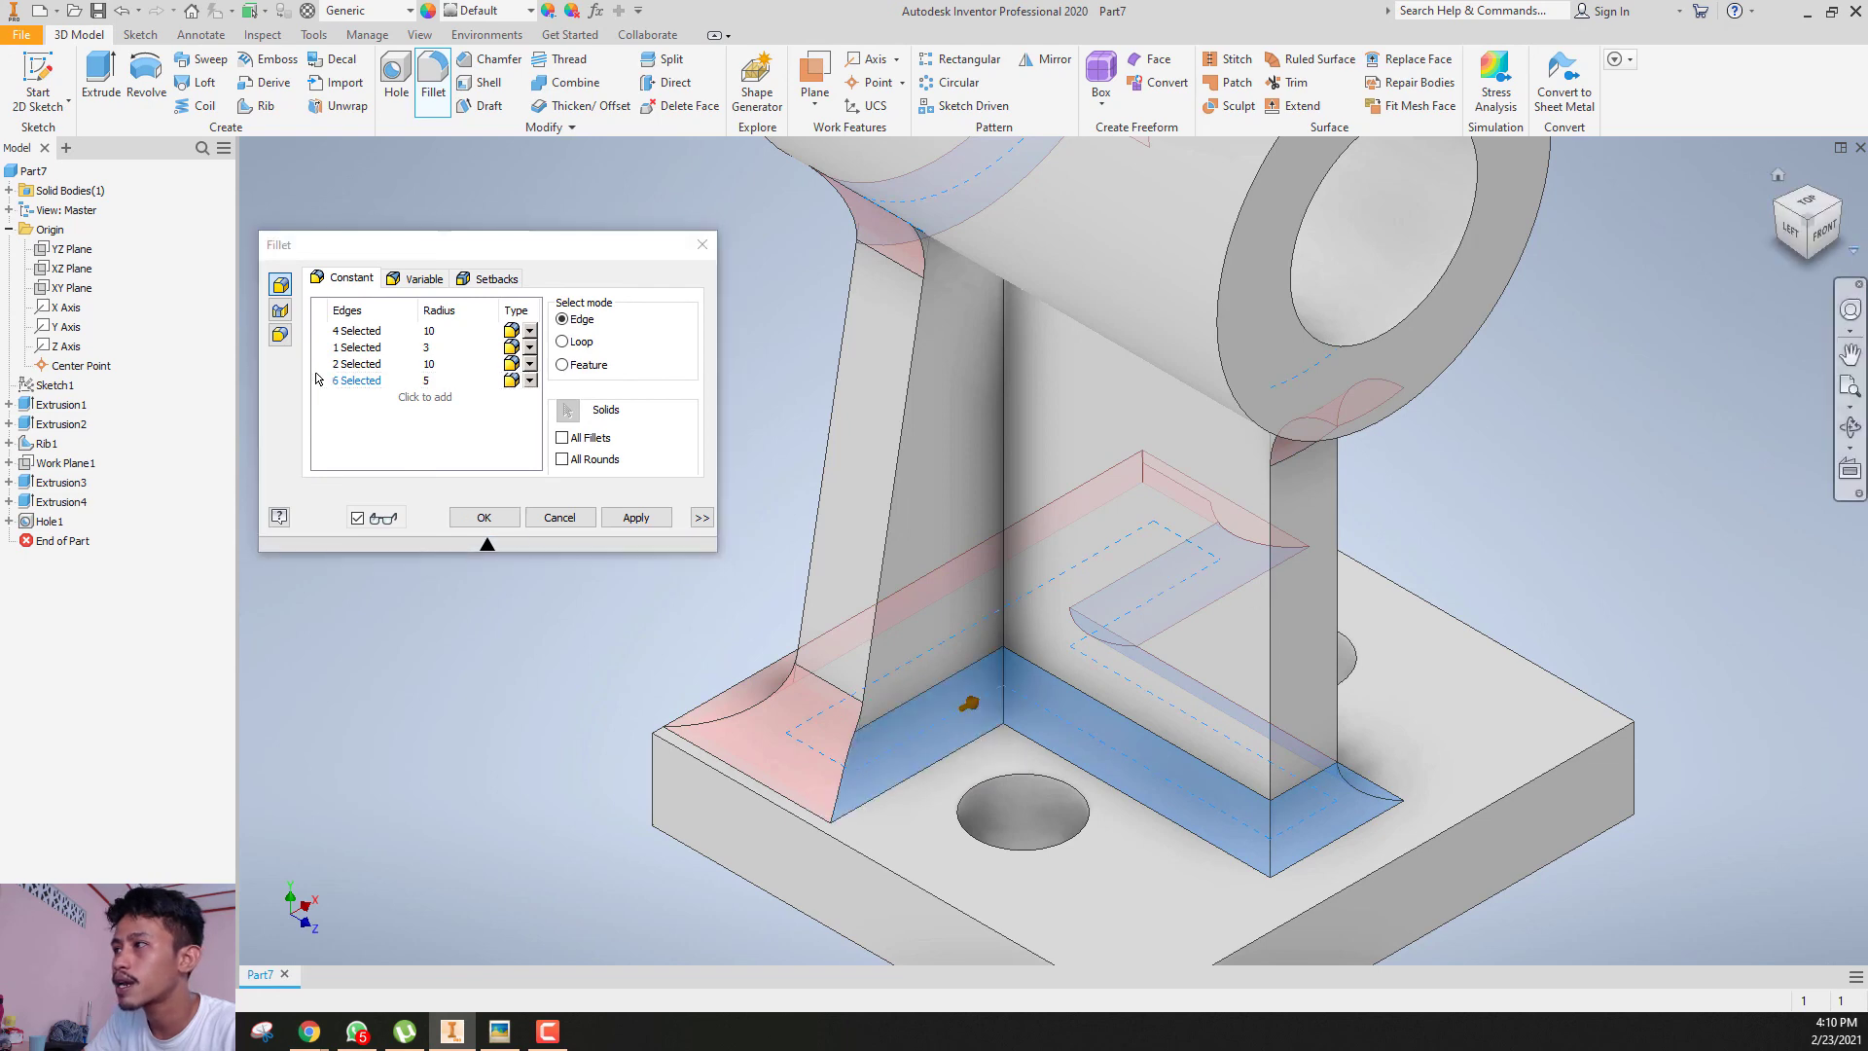
# - Add the two edges where the rib's side faces meet the cylinder to the 5 mm set and create the fillets
pyautogui.moveTo(955, 725)
pyautogui.keyDown('shift'); pyautogui.mouseDown(button='middle')
pyautogui.moveTo(1108, 798)
pyautogui.moveTo(1109, 769)
pyautogui.mouseUp(button='middle'); pyautogui.keyUp('shift')
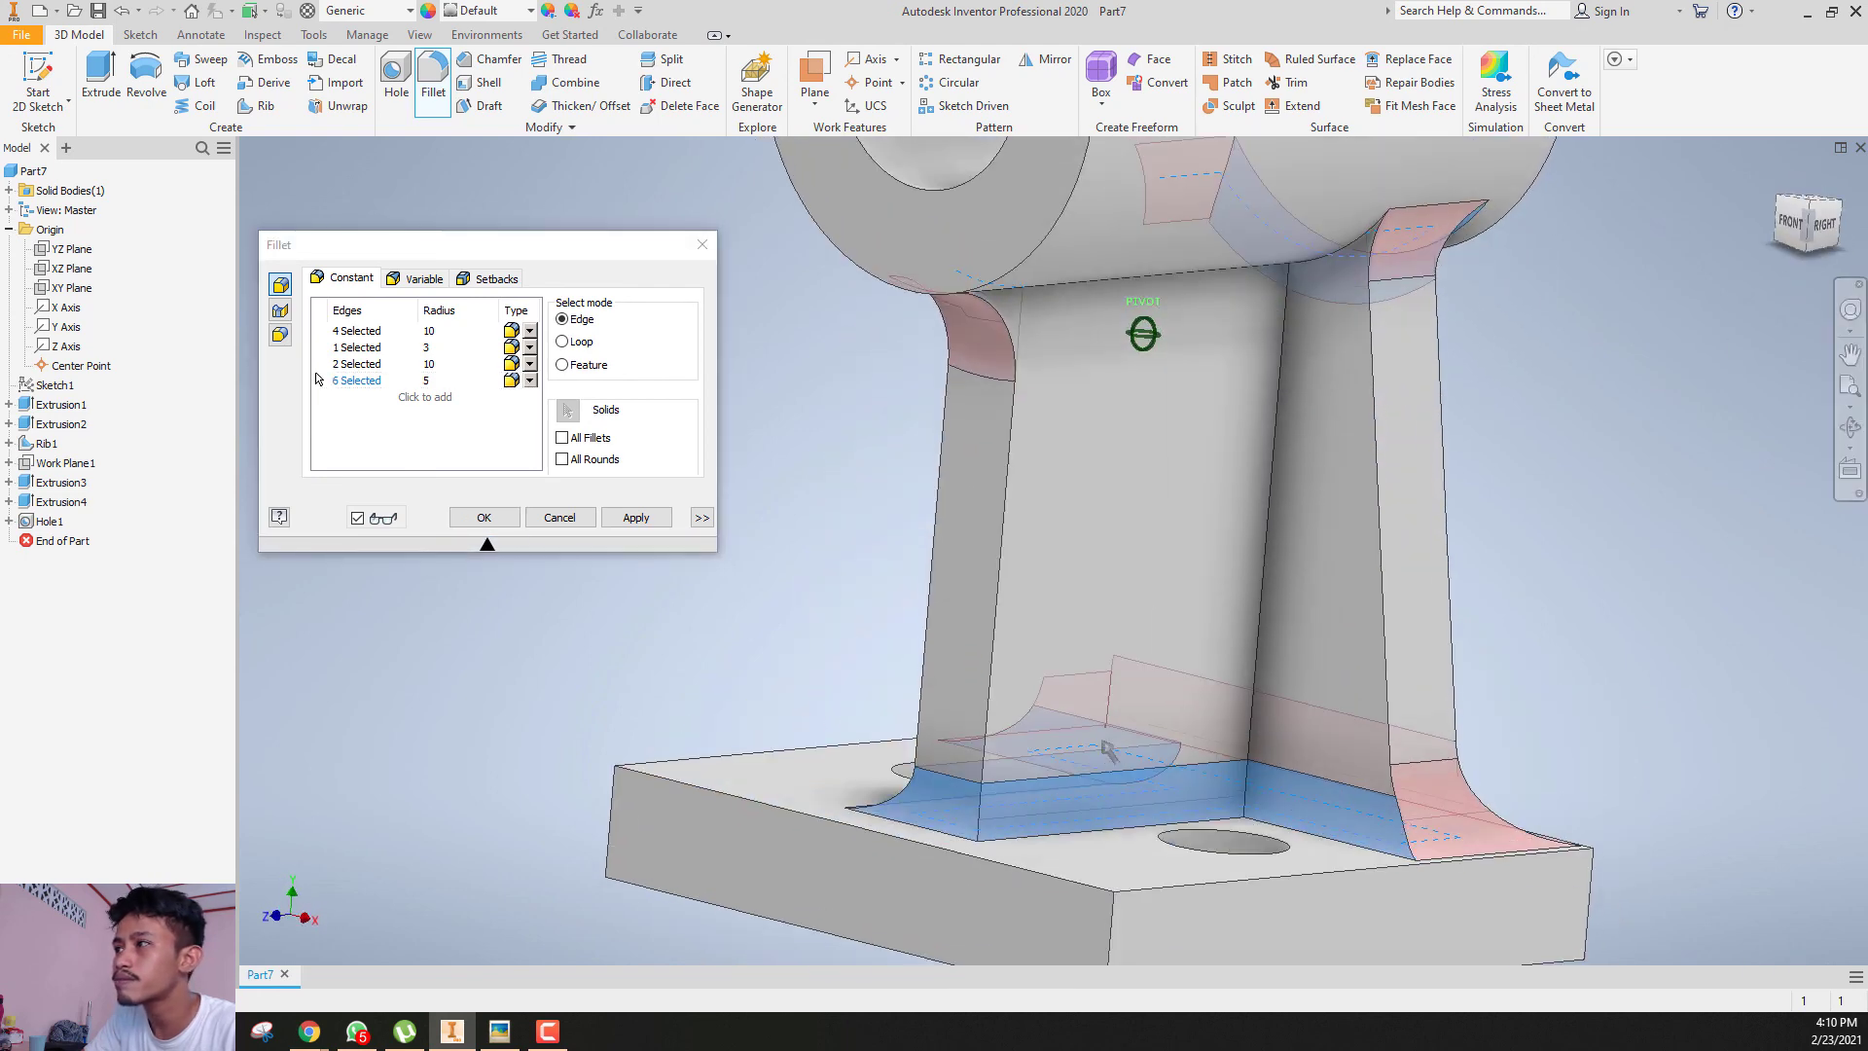
pyautogui.click(1807, 213)
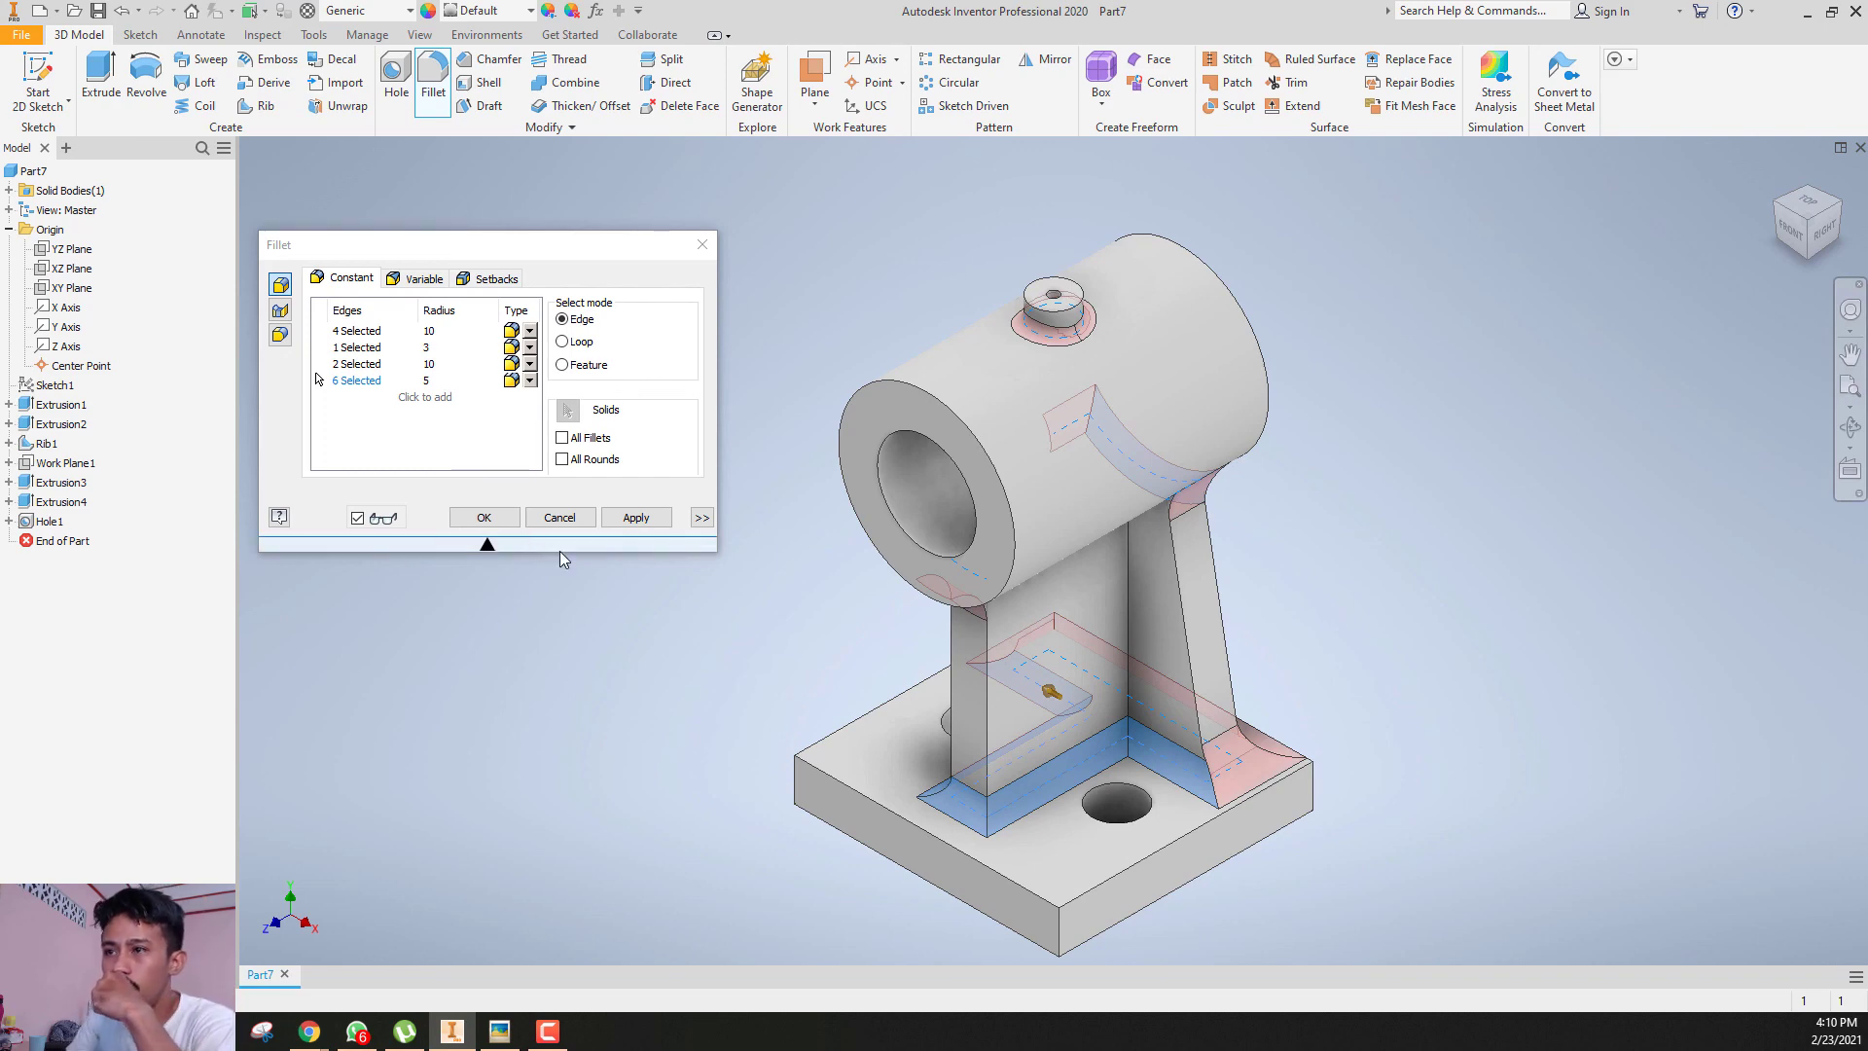
pyautogui.moveTo(829, 656); pyautogui.dragTo(864, 631, button='middle')
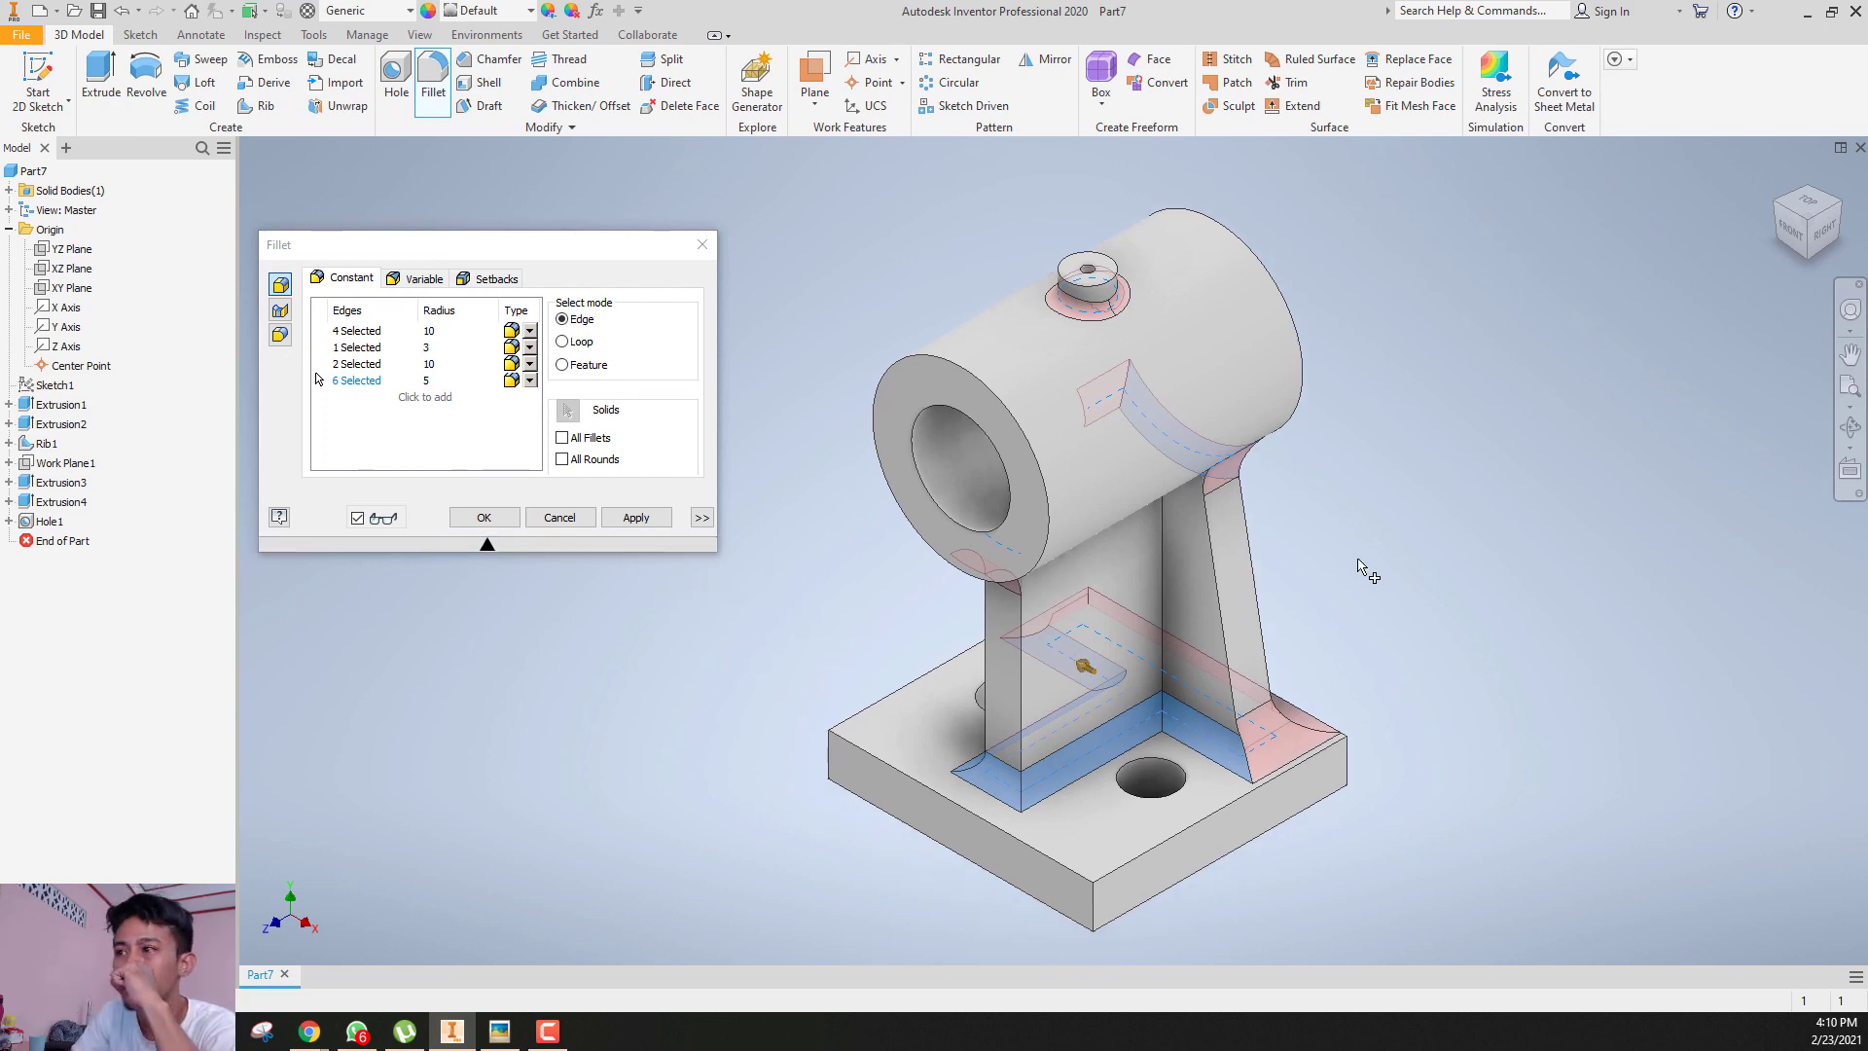
pyautogui.click(1805, 239)
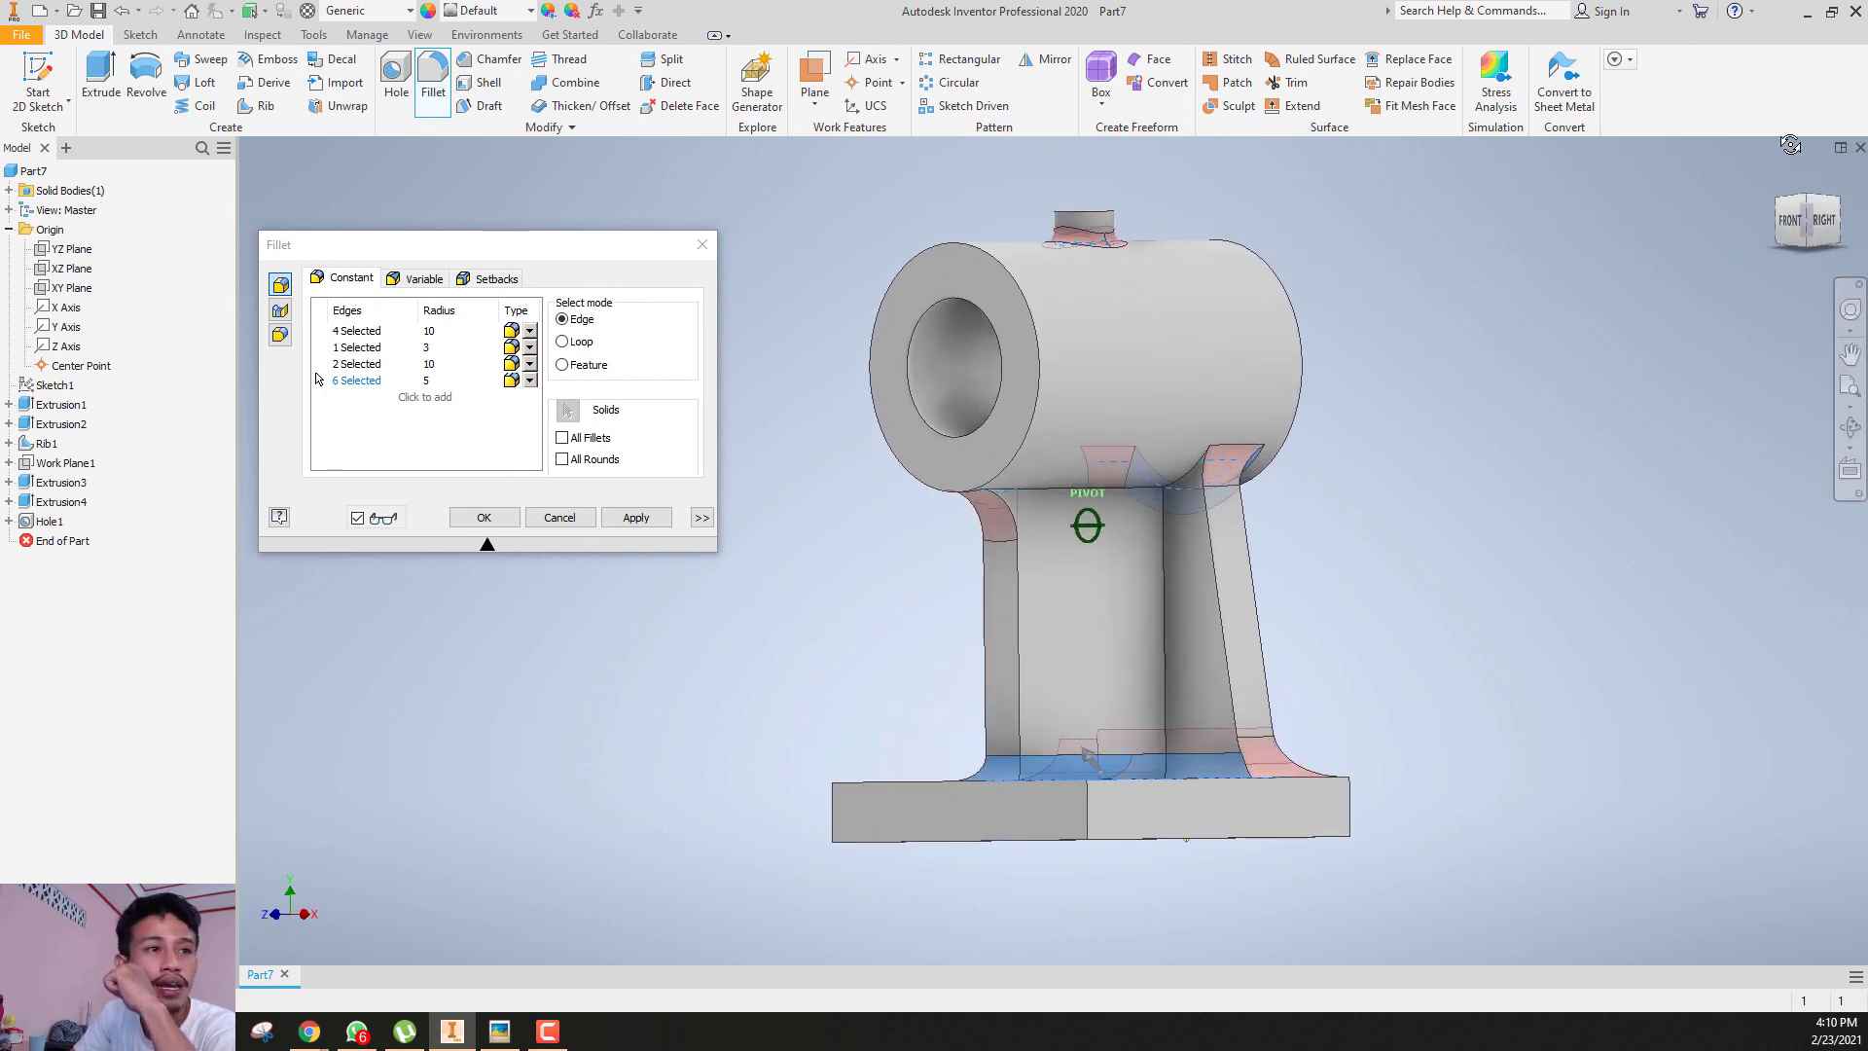
pyautogui.scroll(3, 1191, 555)
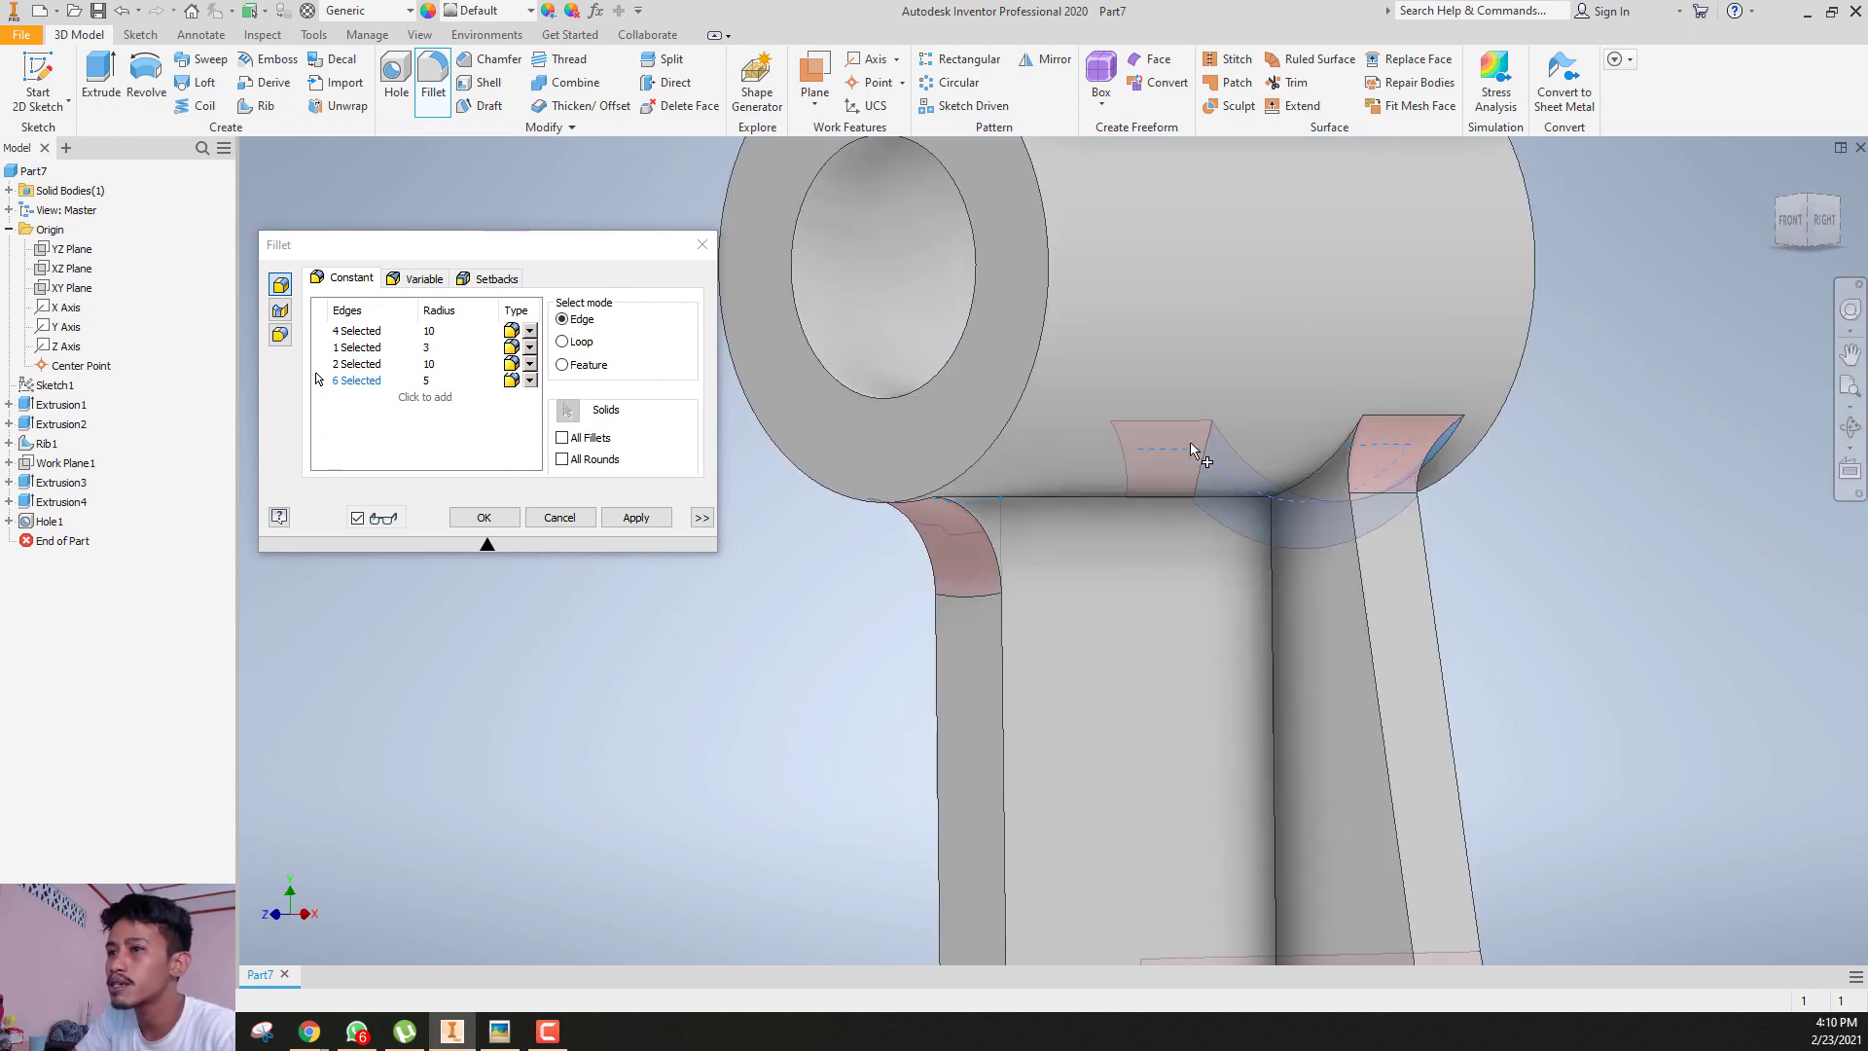
pyautogui.moveTo(1808, 222); pyautogui.dragTo(1014, 439)
pyautogui.click(1010, 463)
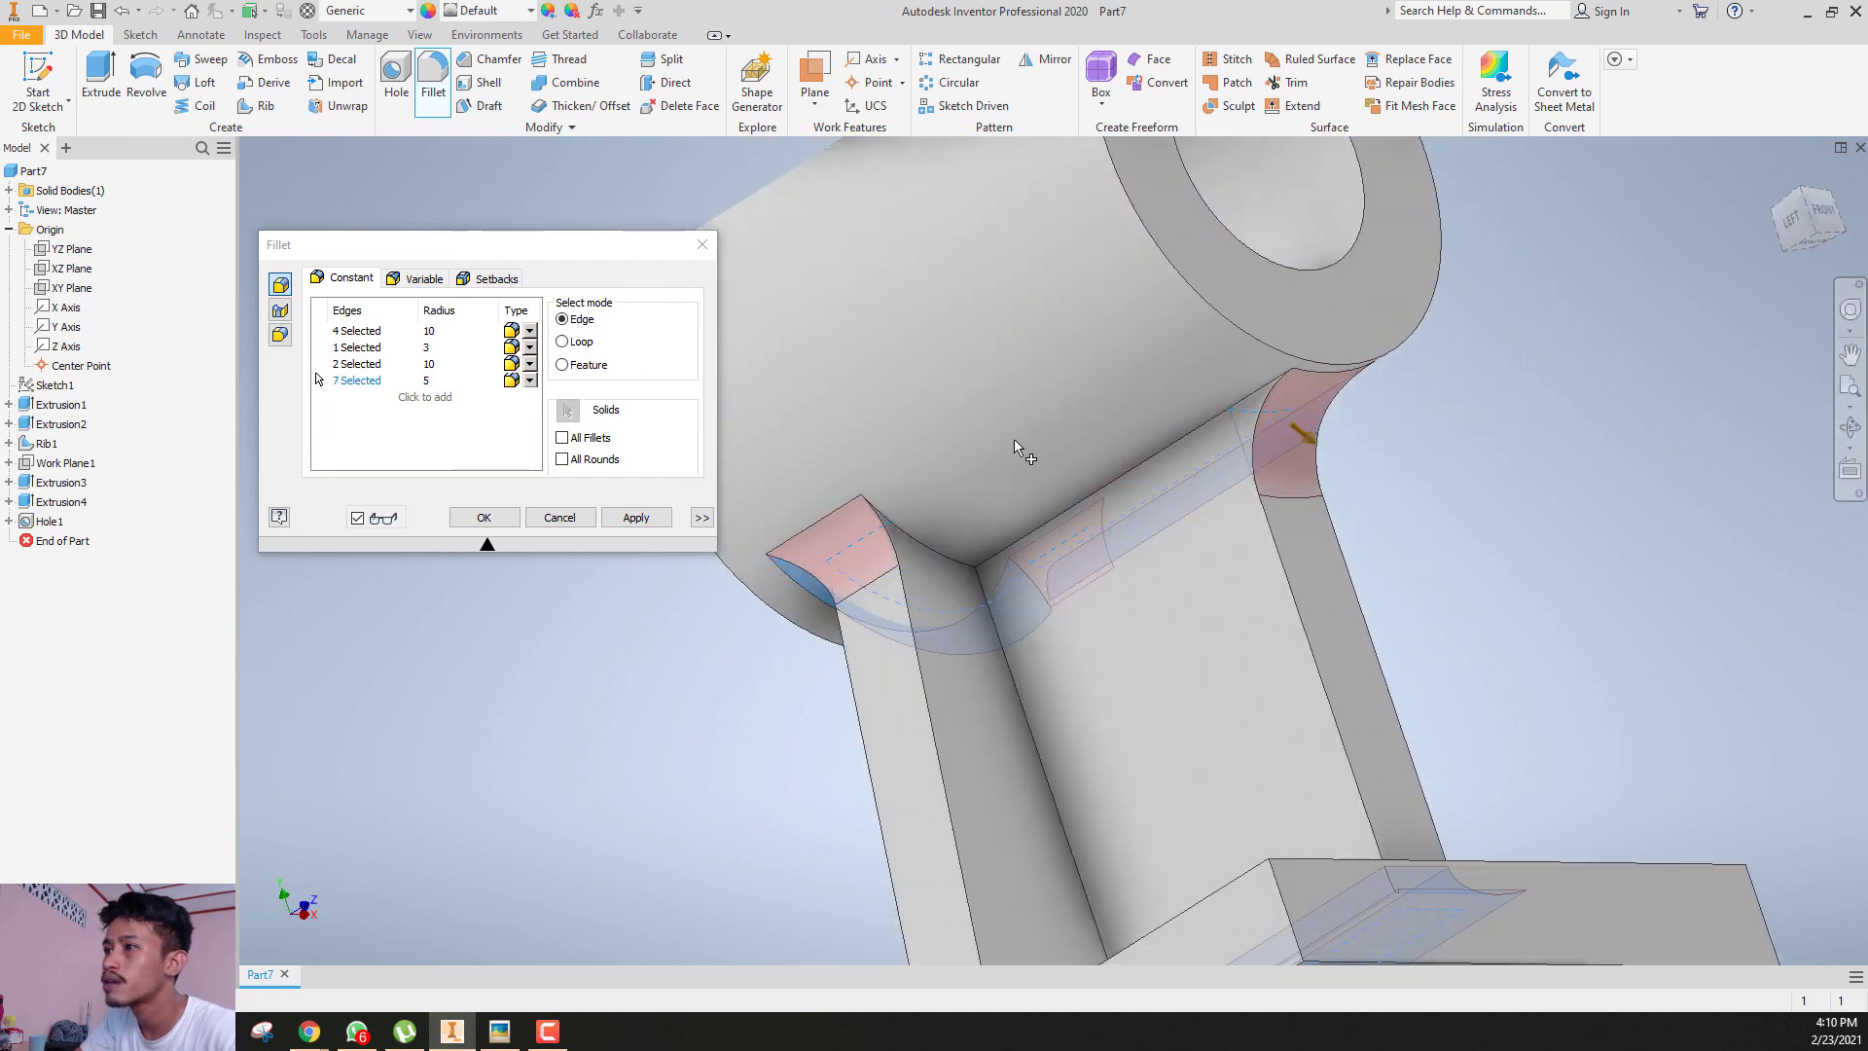
pyautogui.click(1143, 448)
pyautogui.click(1834, 218)
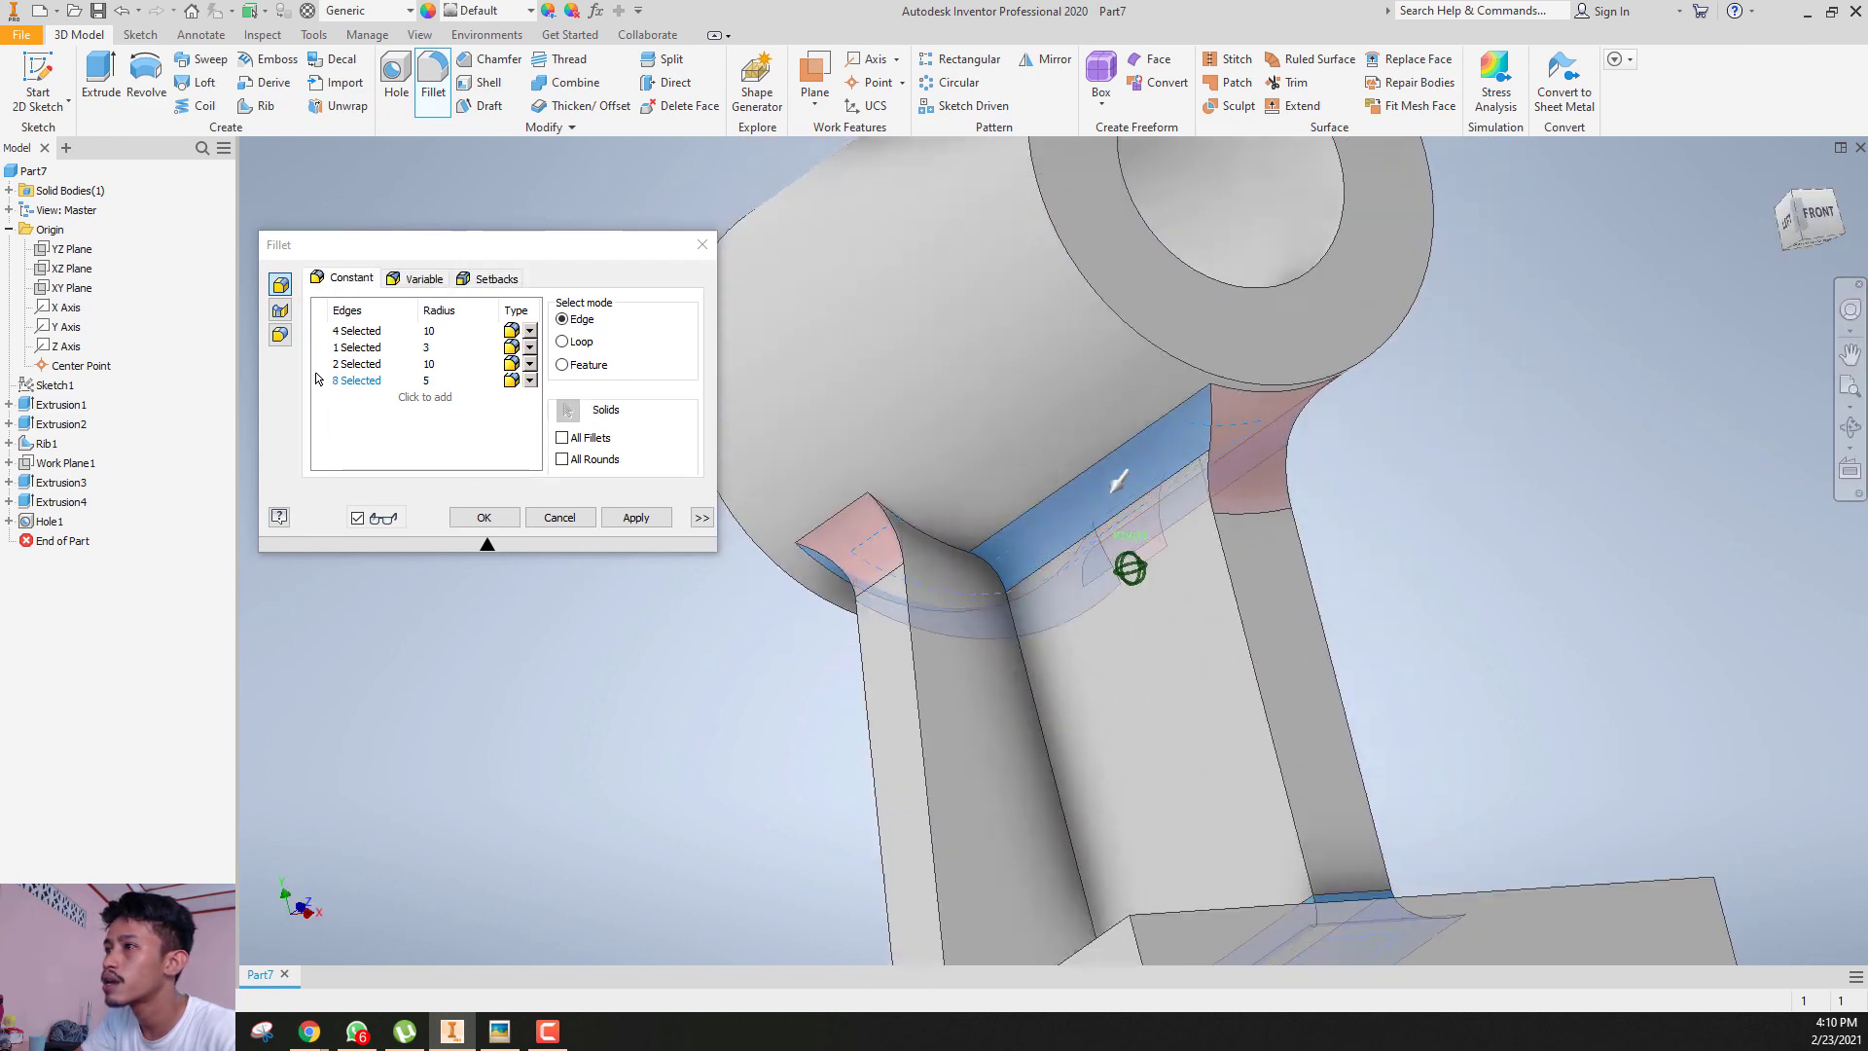
pyautogui.click(1835, 218)
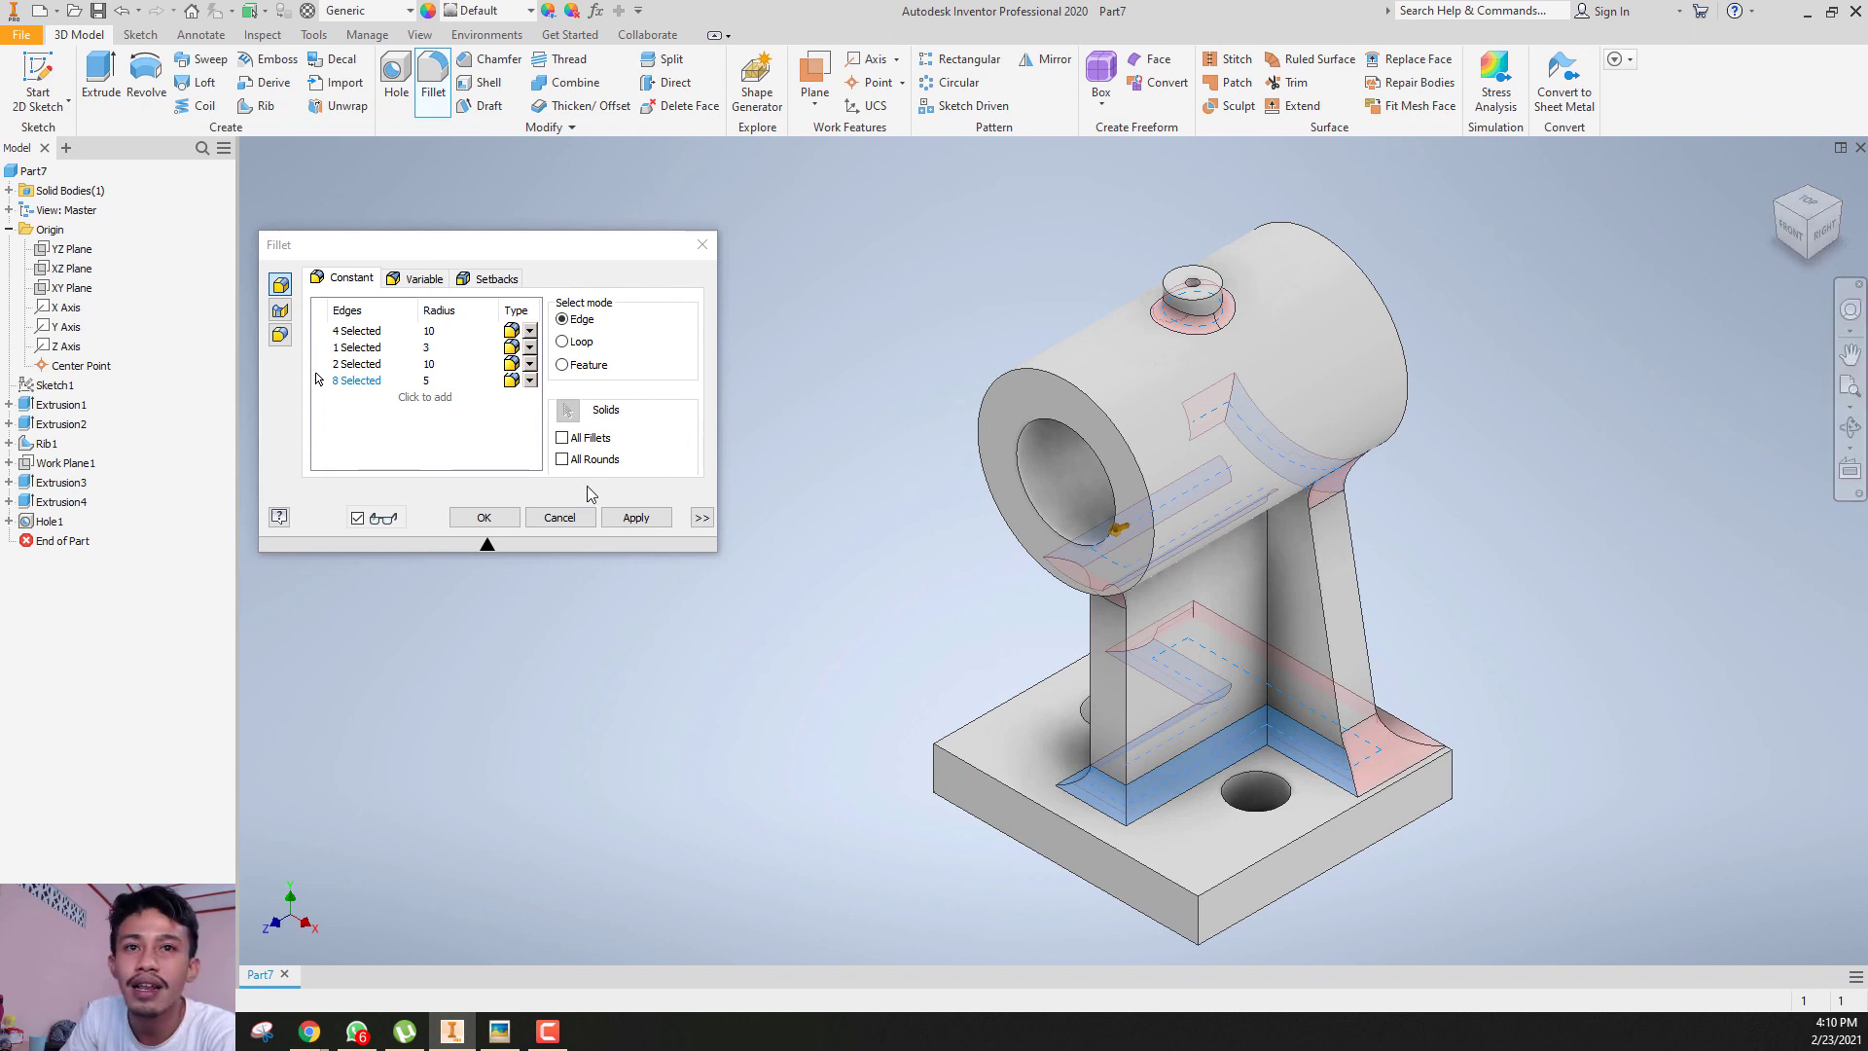
pyautogui.click(484, 519)
# - Examine the filleted bracket from the left, back, right and front to check its web, rib and boss fillets
pyautogui.moveTo(1830, 229)
pyautogui.mouseDown()
pyautogui.moveTo(1742, 282)
pyautogui.moveTo(1562, 243)
pyautogui.moveTo(1866, 195)
pyautogui.mouseUp()
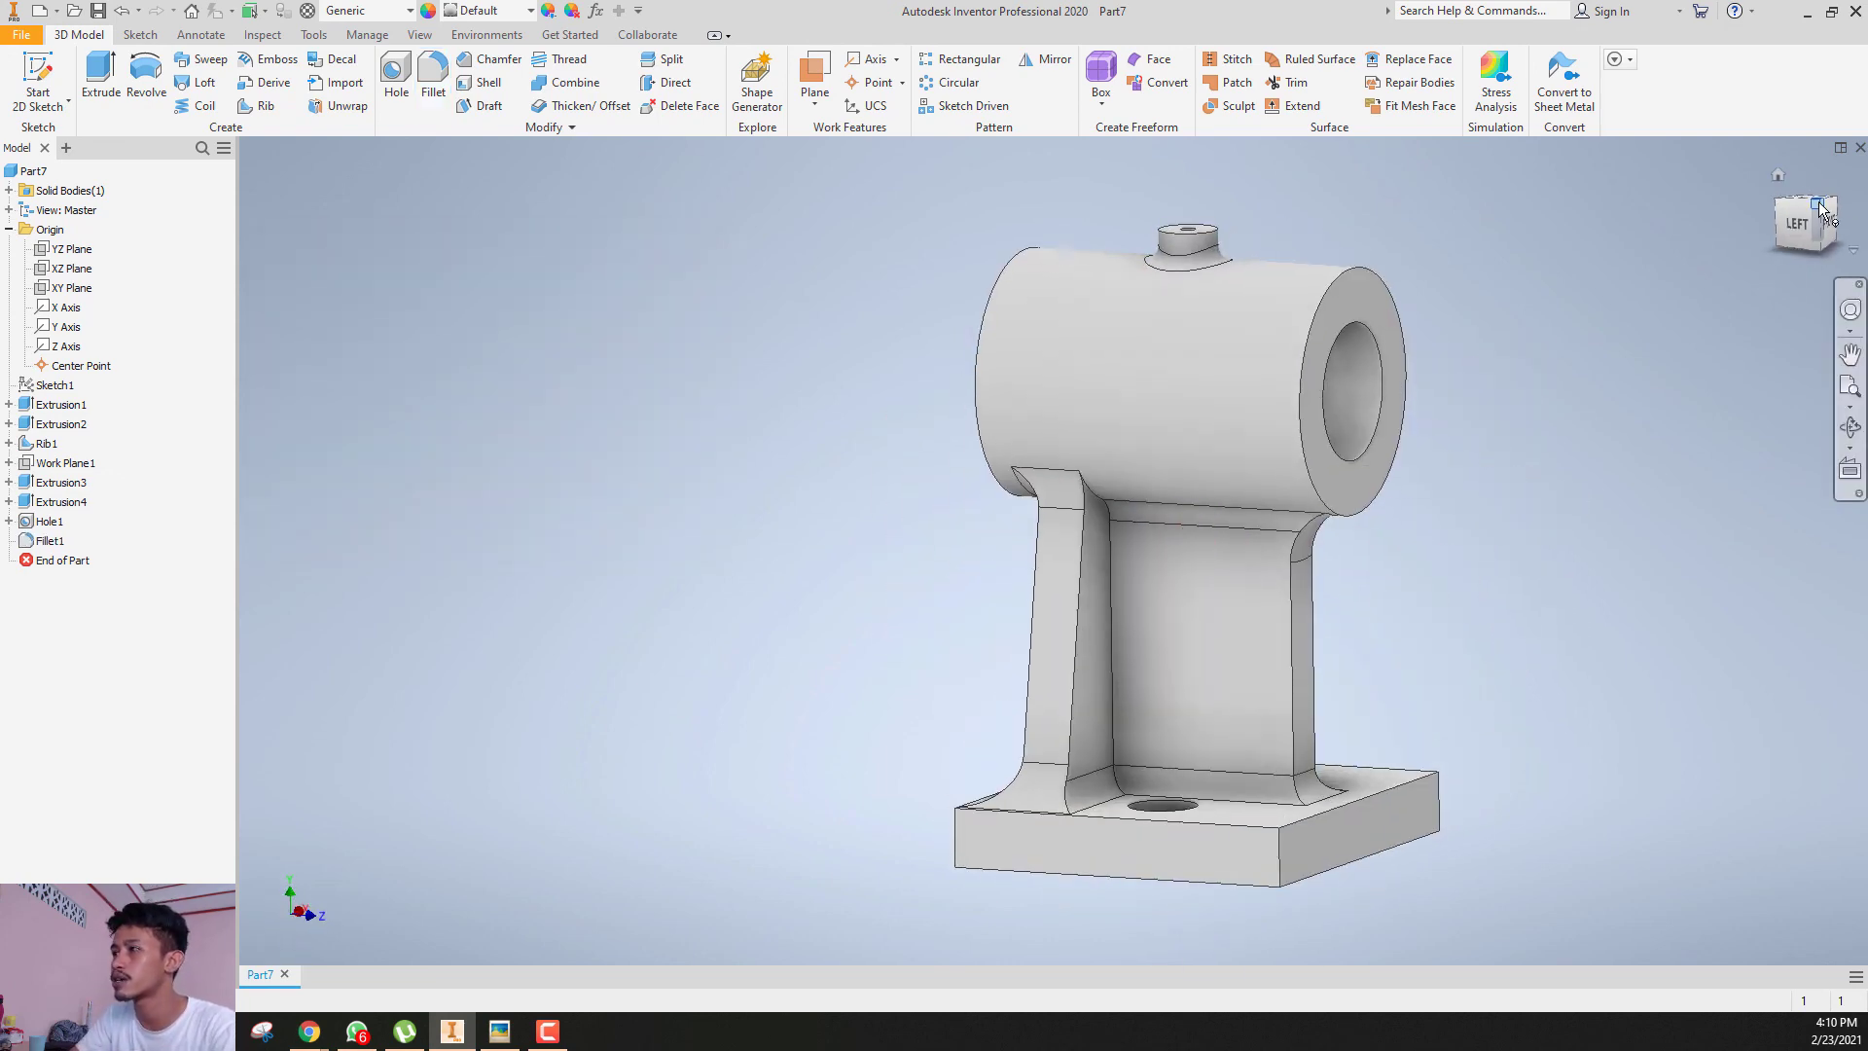
pyautogui.click(1819, 206)
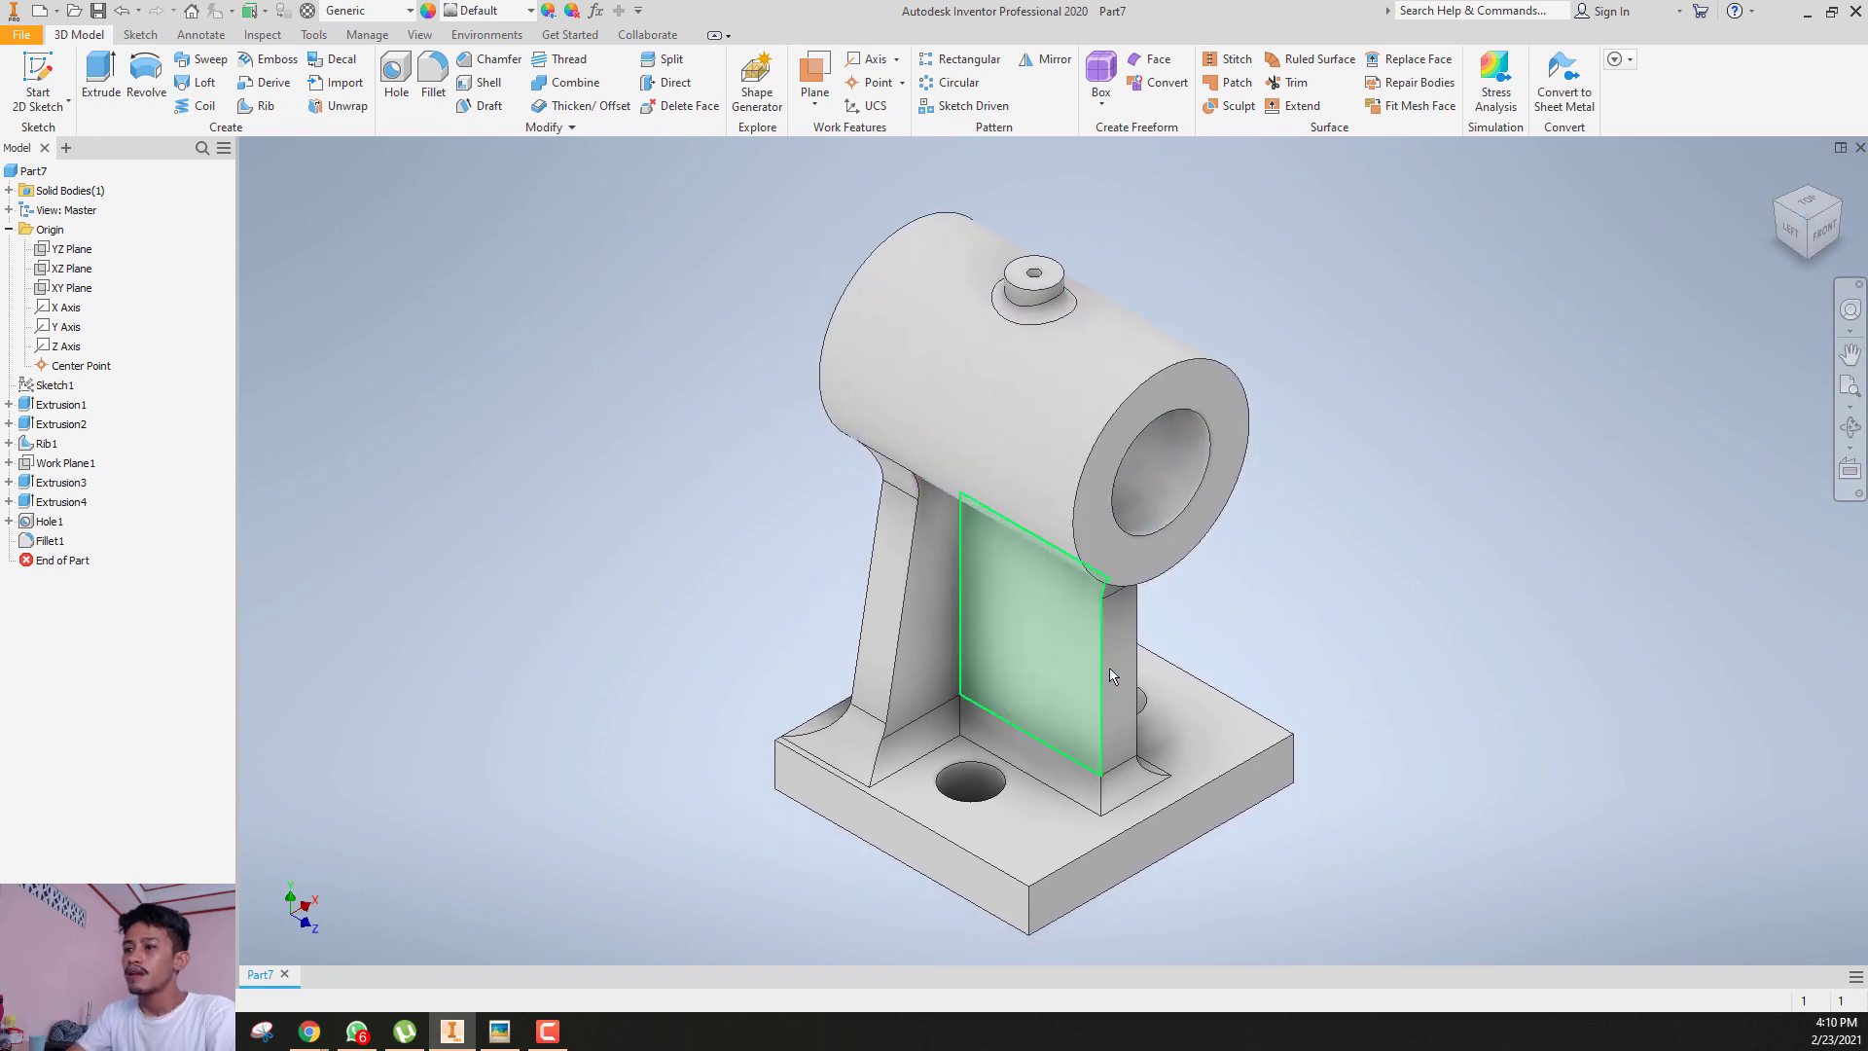
pyautogui.moveTo(1059, 715)
pyautogui.mouseDown(button='middle')
pyautogui.moveTo(1076, 574)
pyautogui.moveTo(1067, 688)
pyautogui.mouseUp(button='middle')
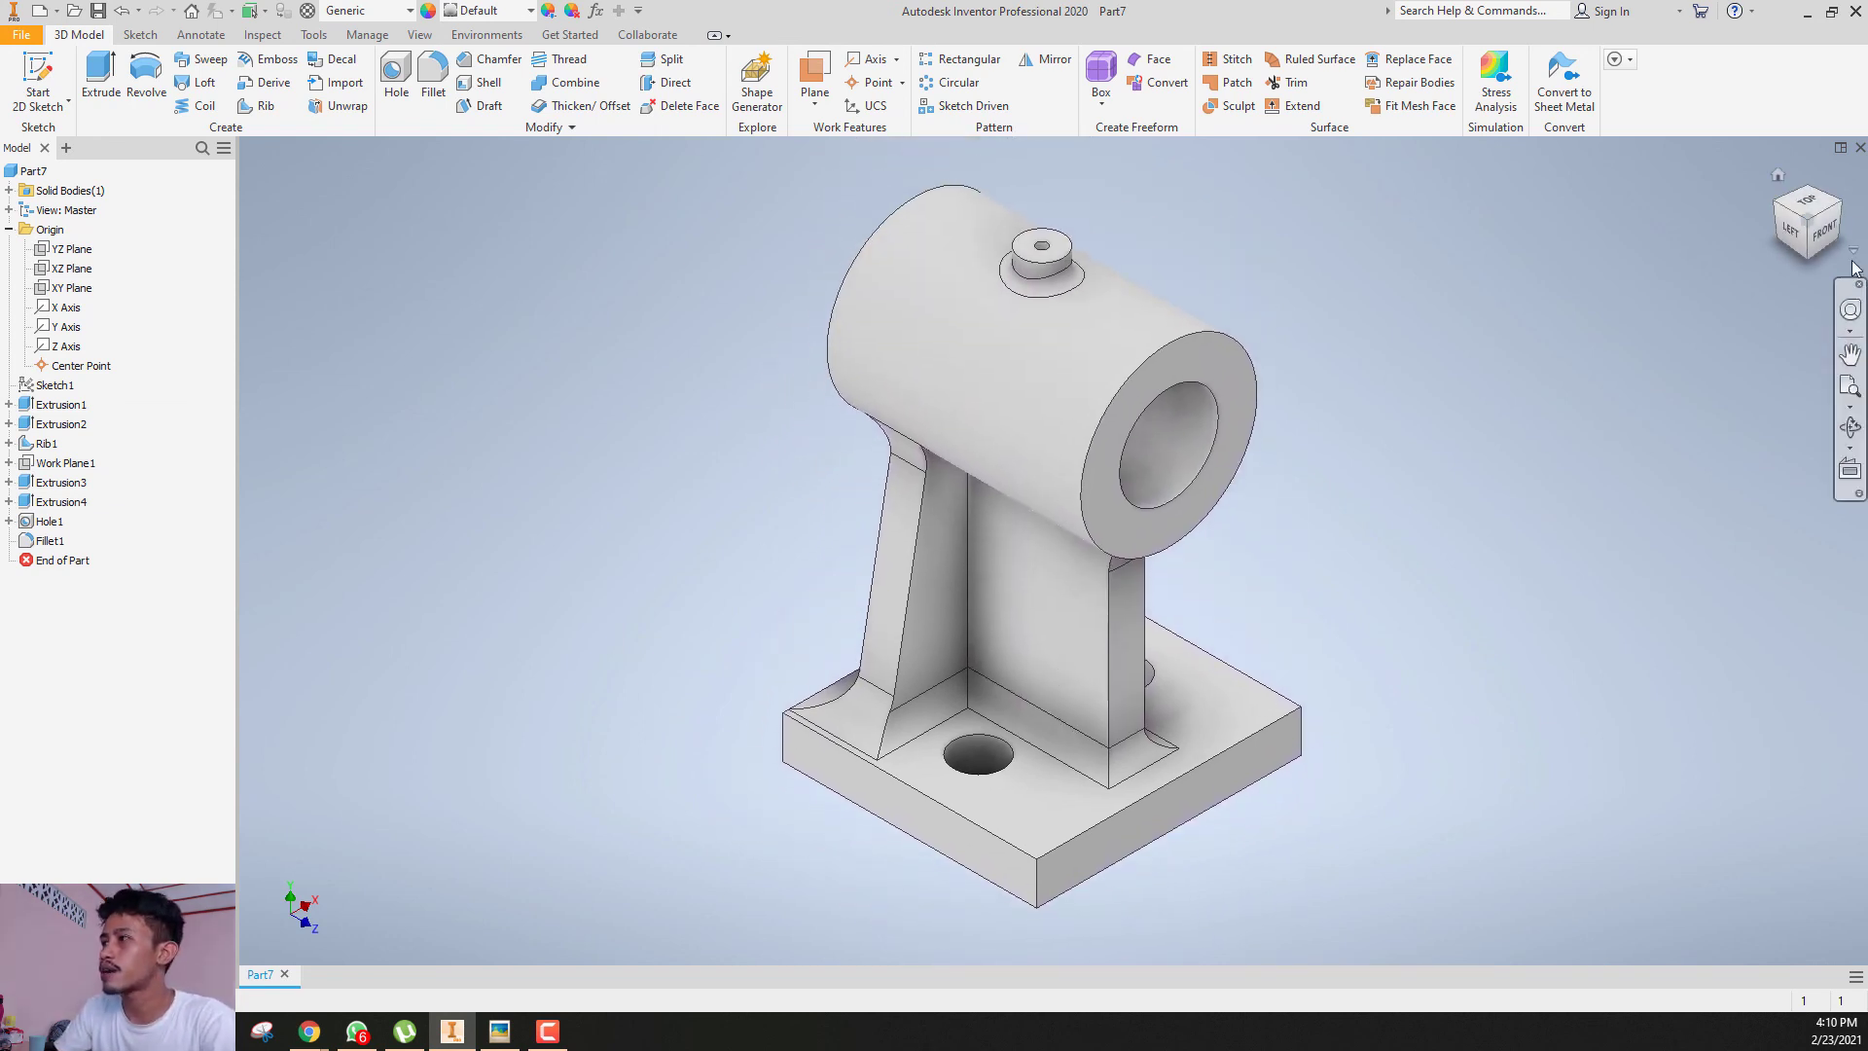
pyautogui.click(1779, 242)
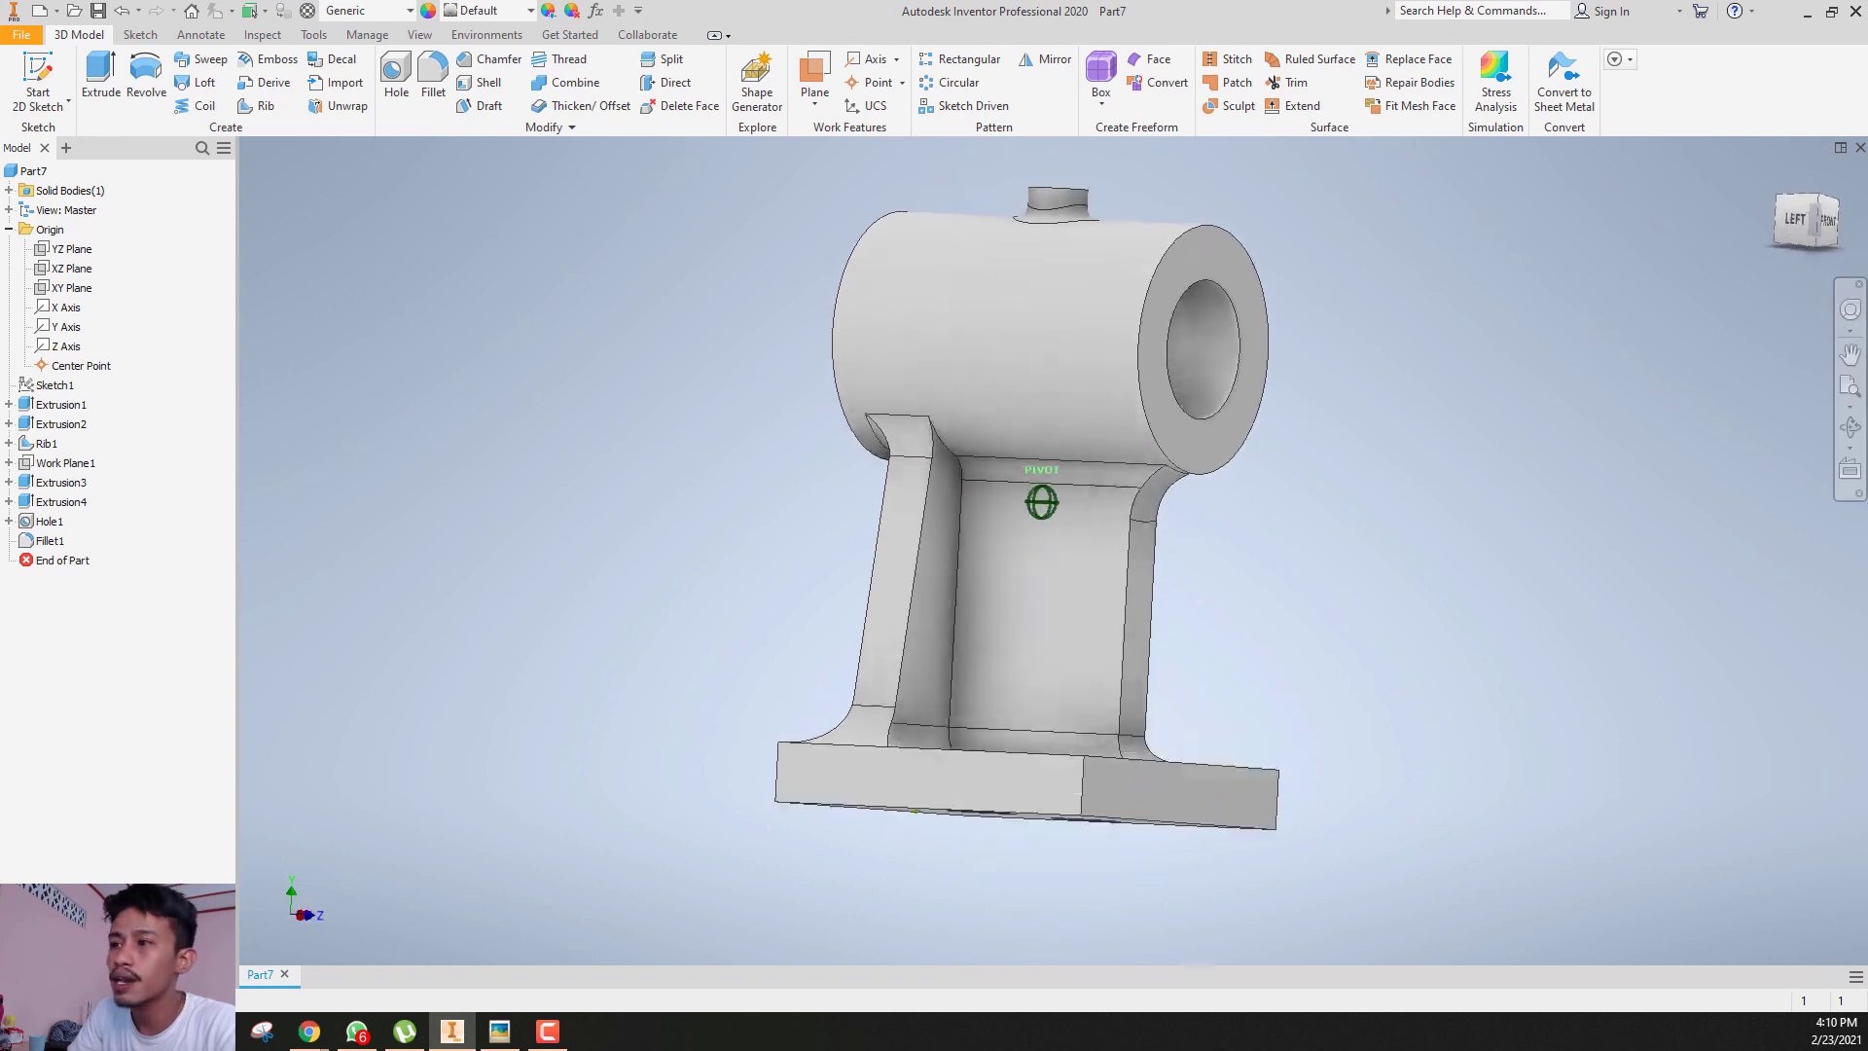
pyautogui.click(1788, 205)
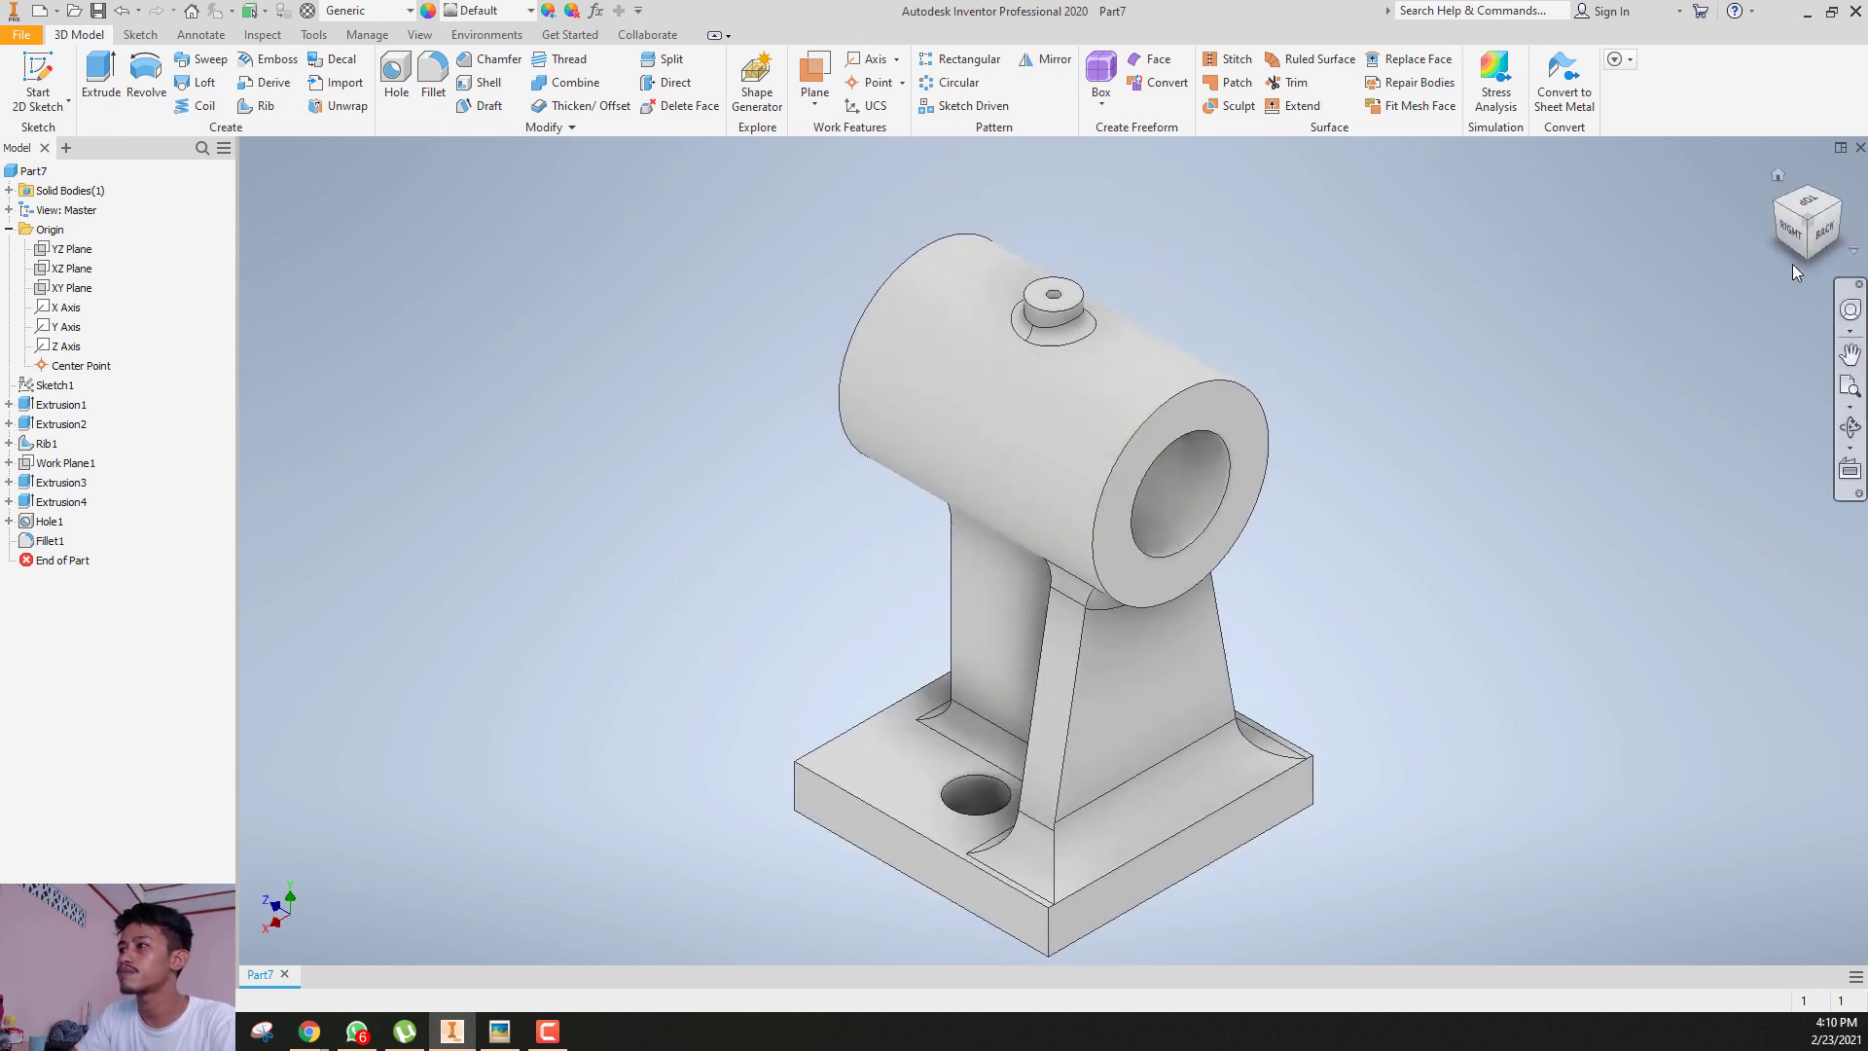
pyautogui.click(1793, 232)
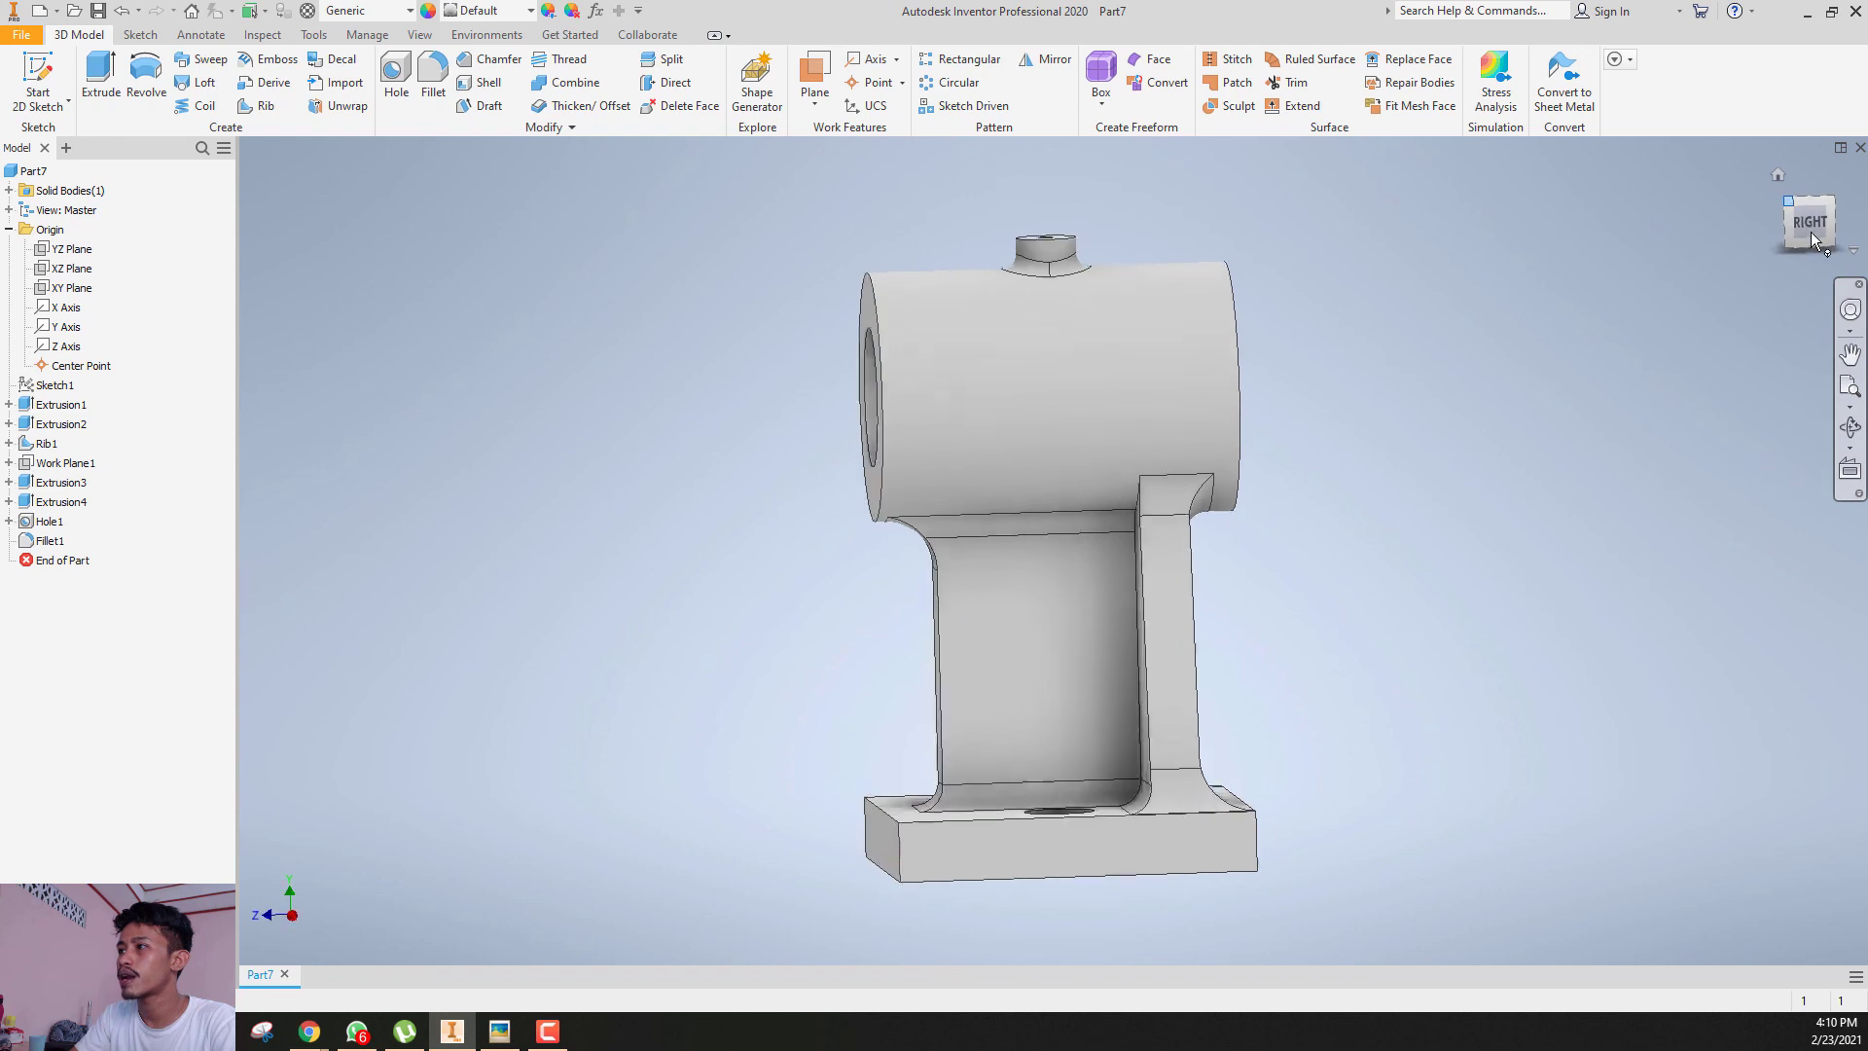
pyautogui.click(1785, 229)
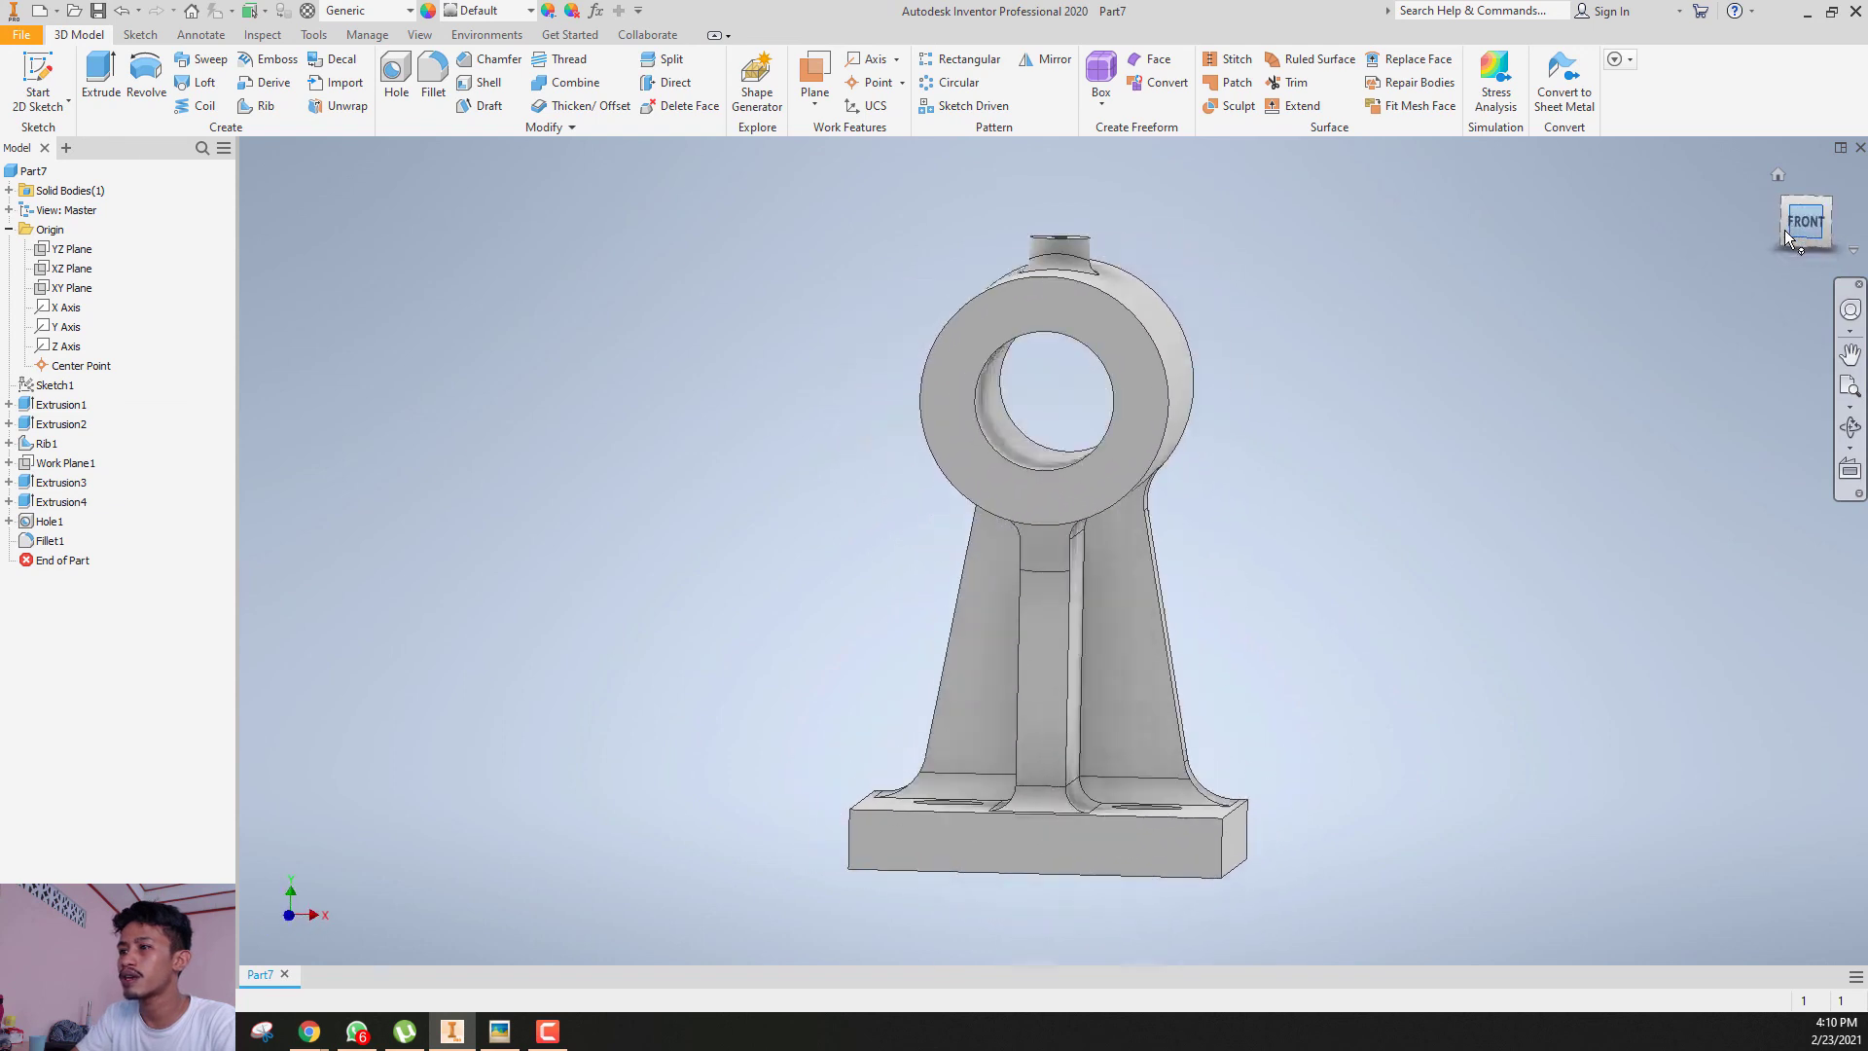
pyautogui.click(1834, 197)
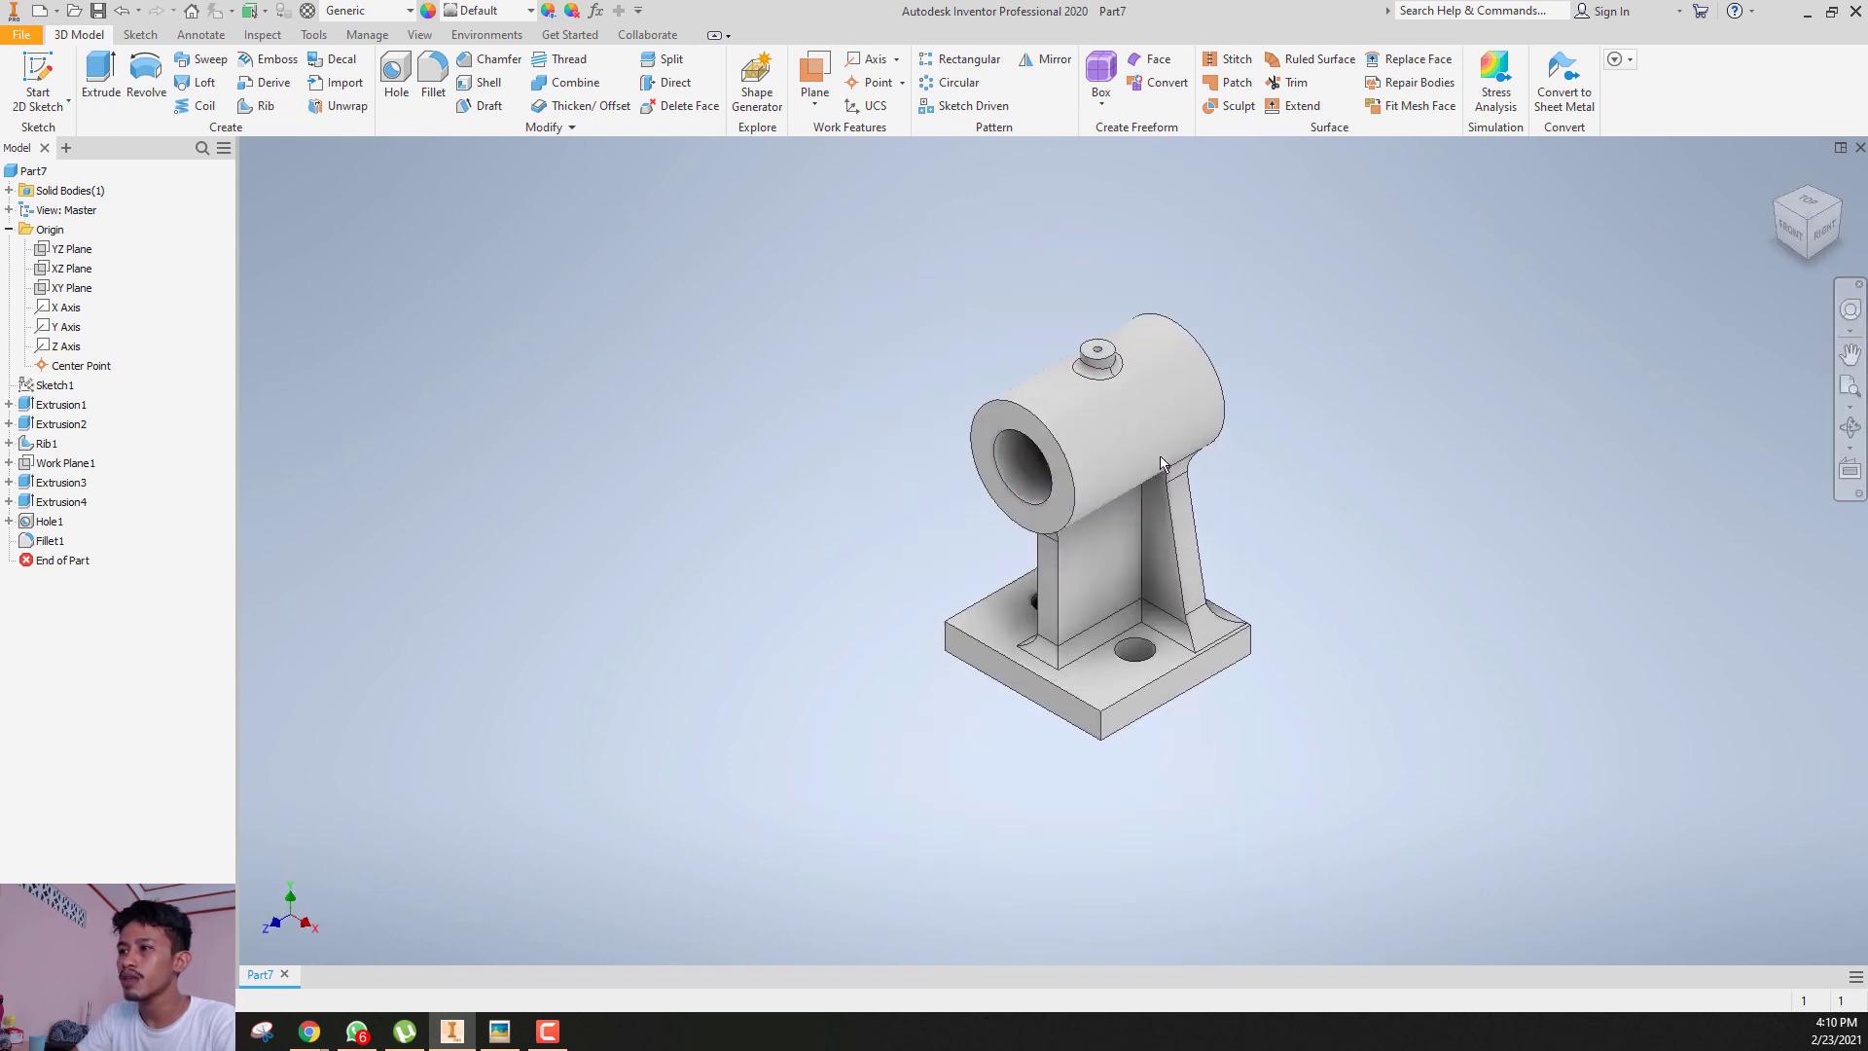
# - Save the part as BRACKET in the Autodesk Inventor Parts (*.ipt) format
pyautogui.hotkey('ctrl', 's')
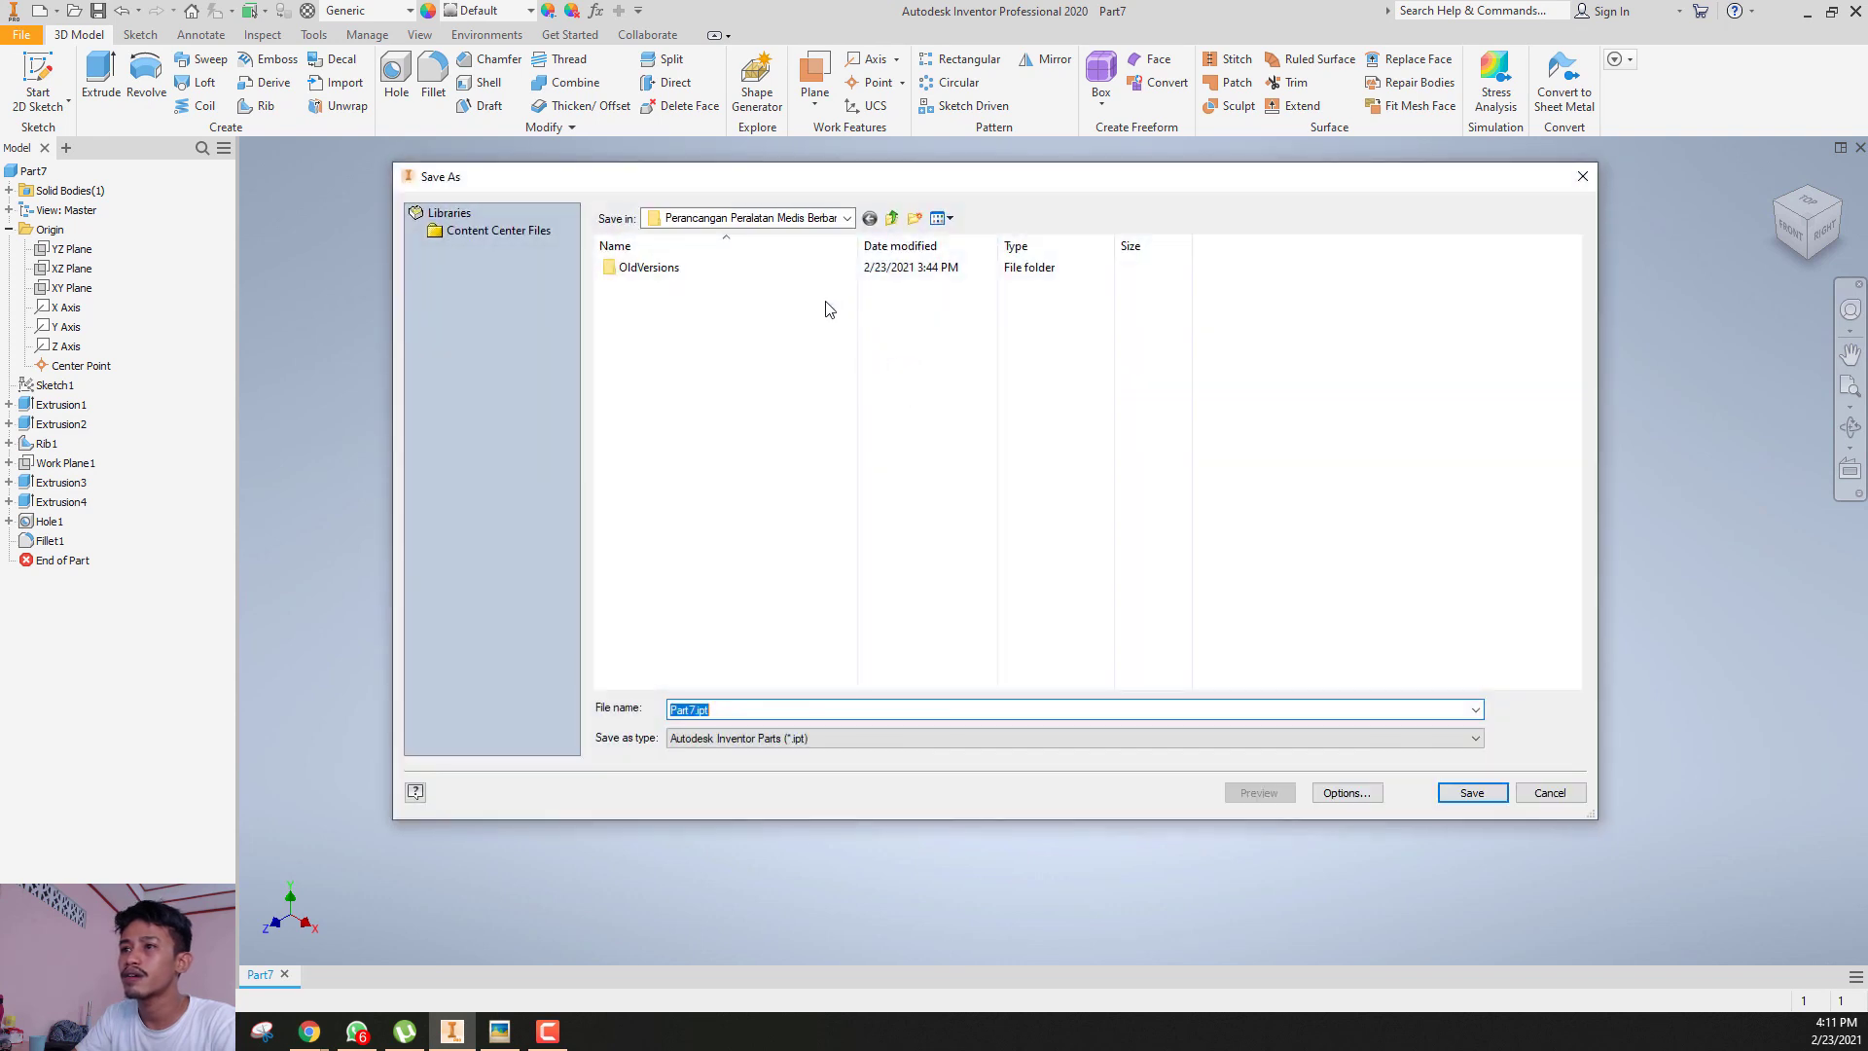
pyautogui.write('BRACKET')
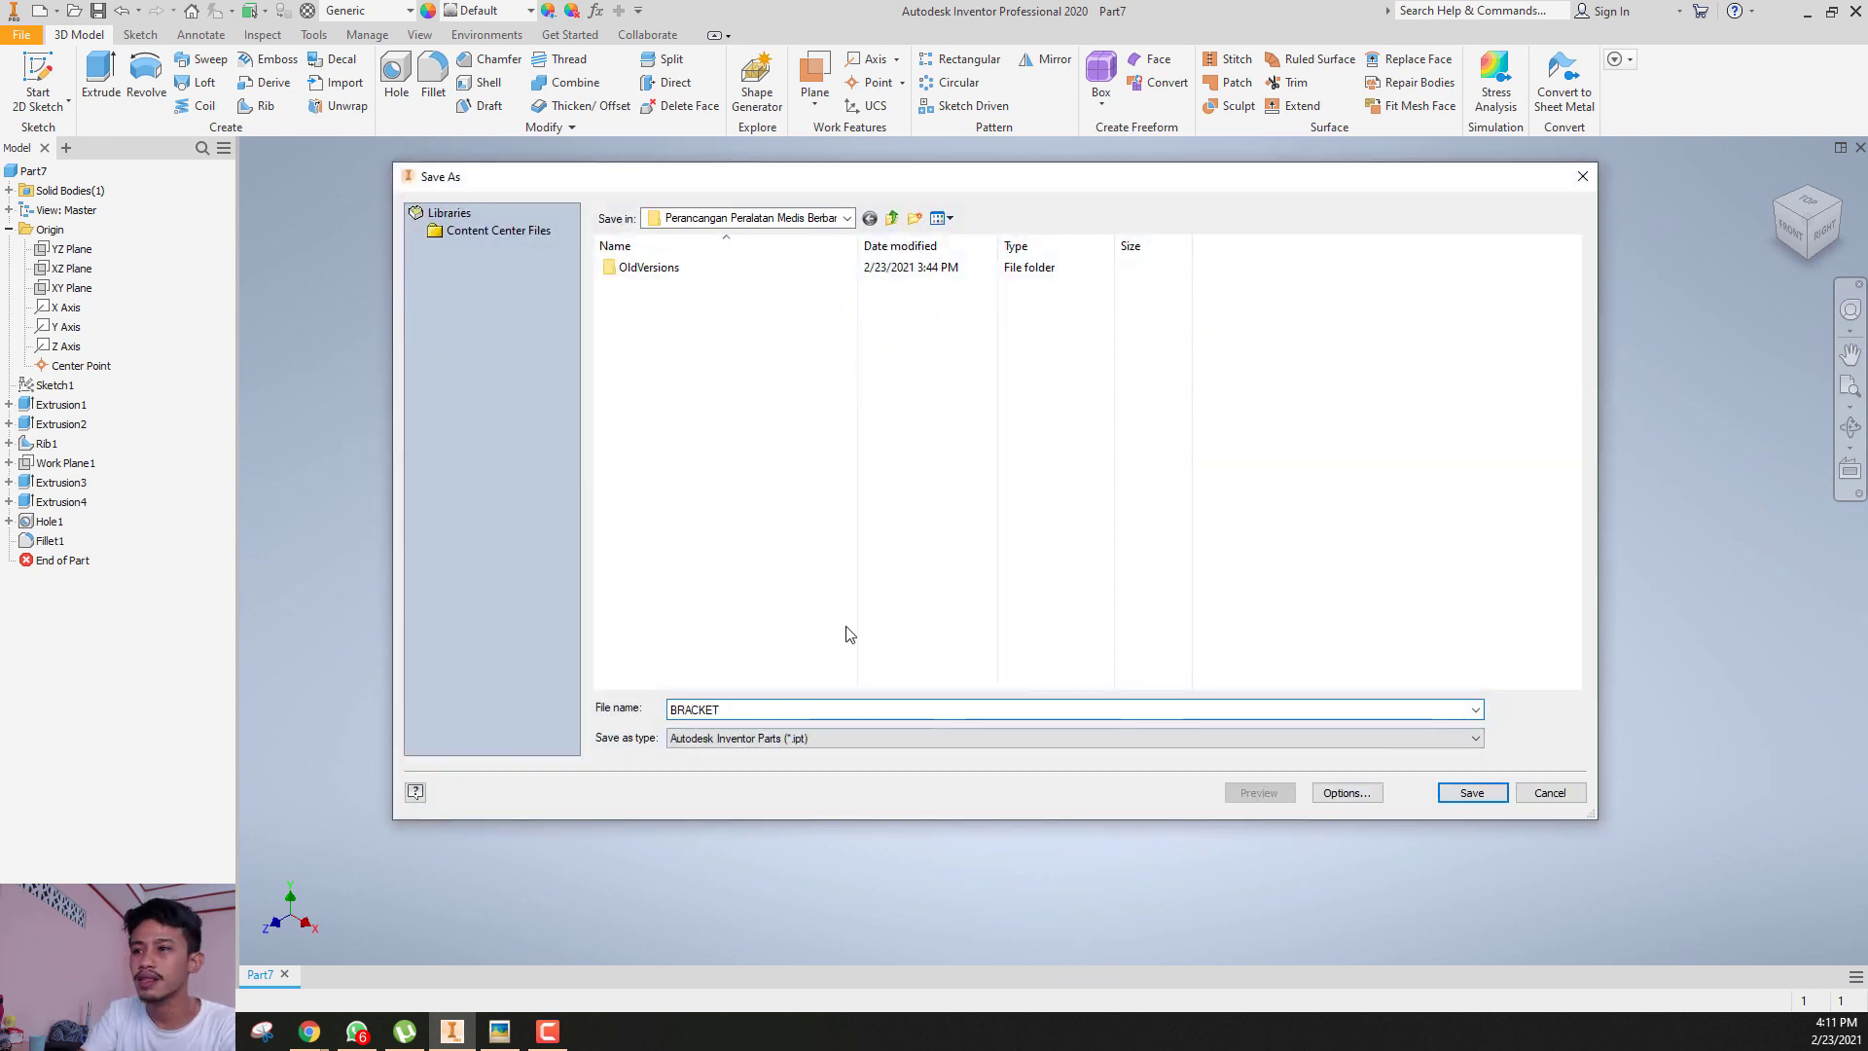
pyautogui.press('Return')
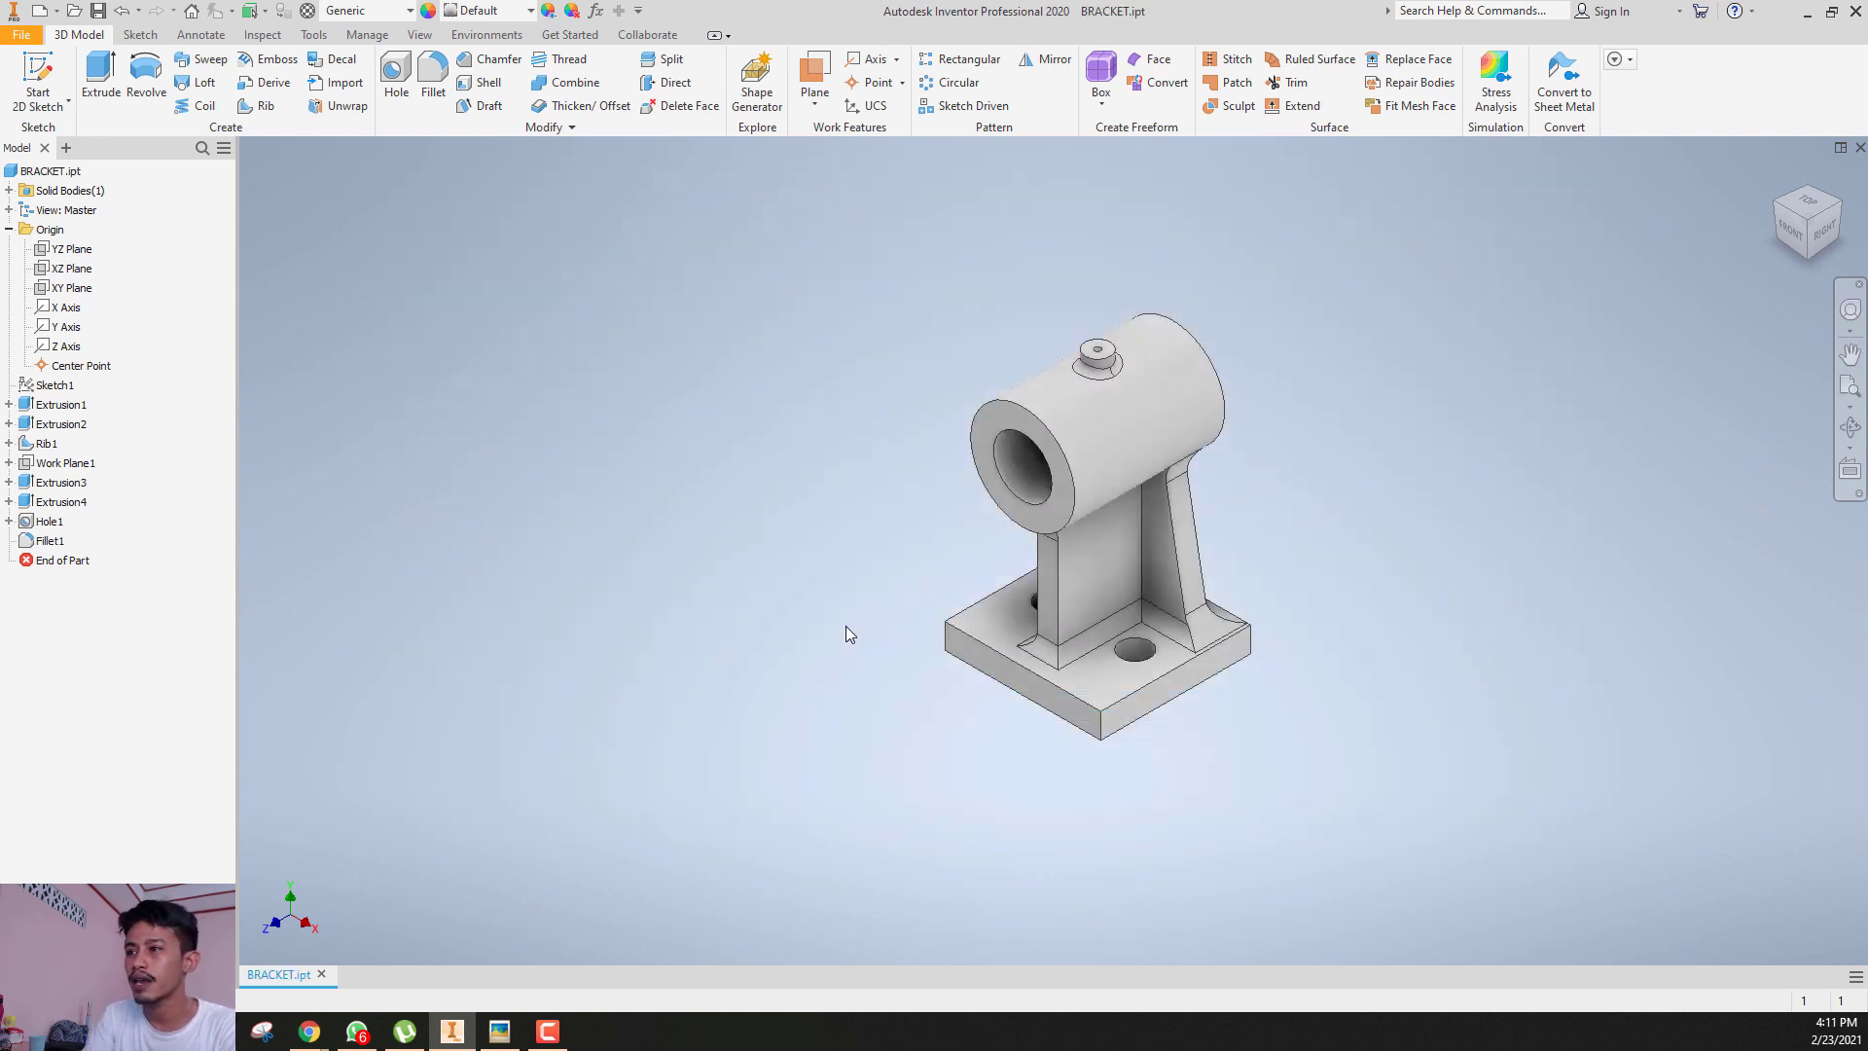